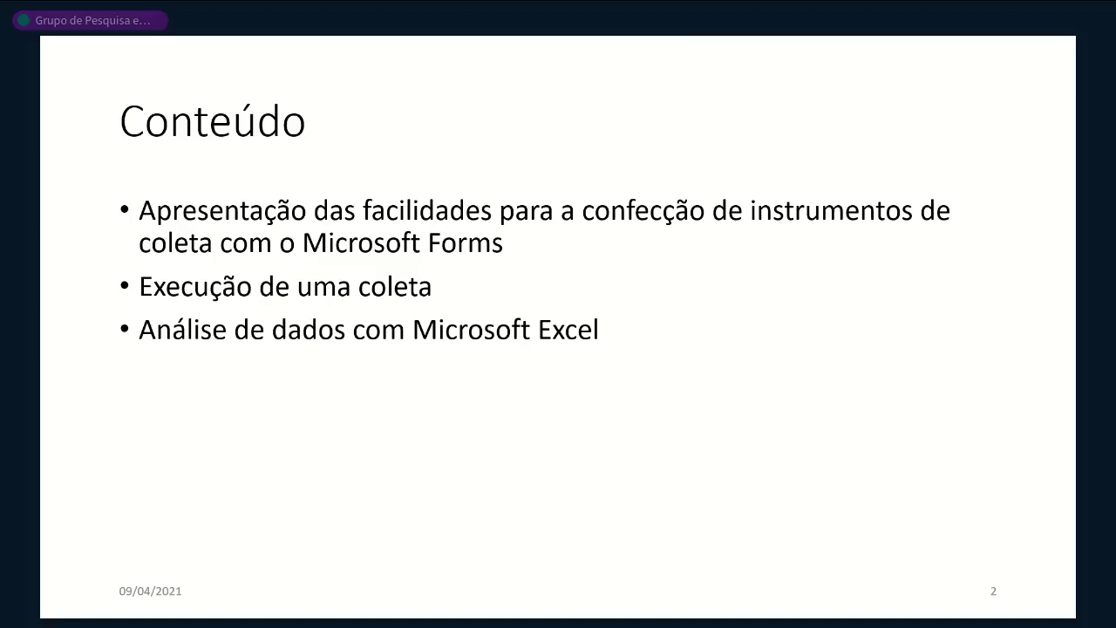
Advance the slideshow from Conteúdo to slide 3, "Microsoft Forms? Por que?"
key("Right")
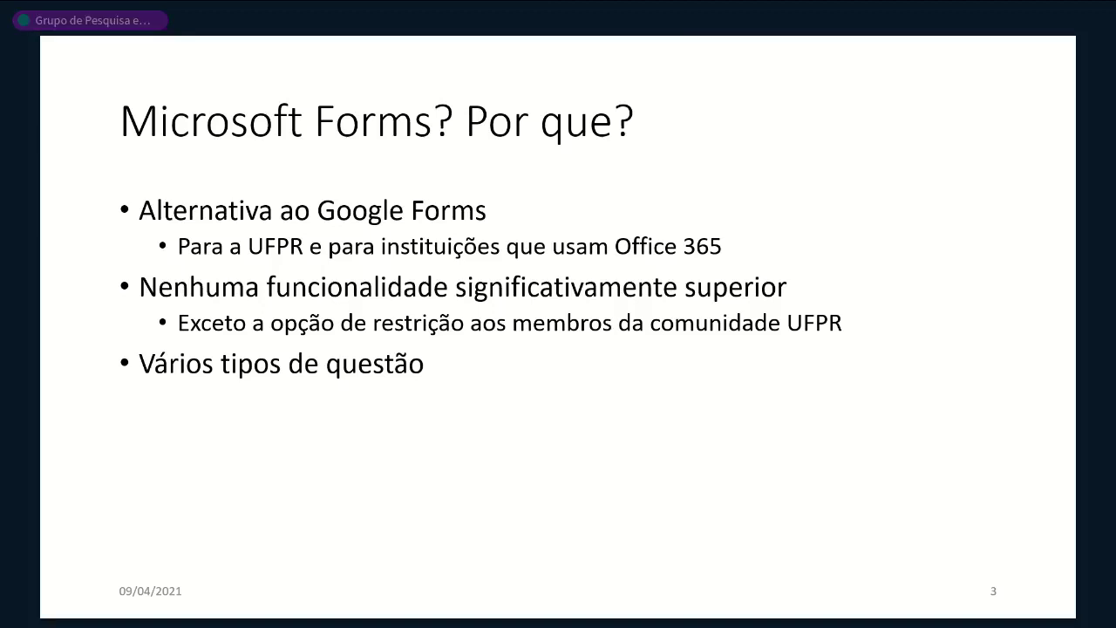
Advance to slide 4 showing office.com access and the Form and Testes instrument types
key("Right")
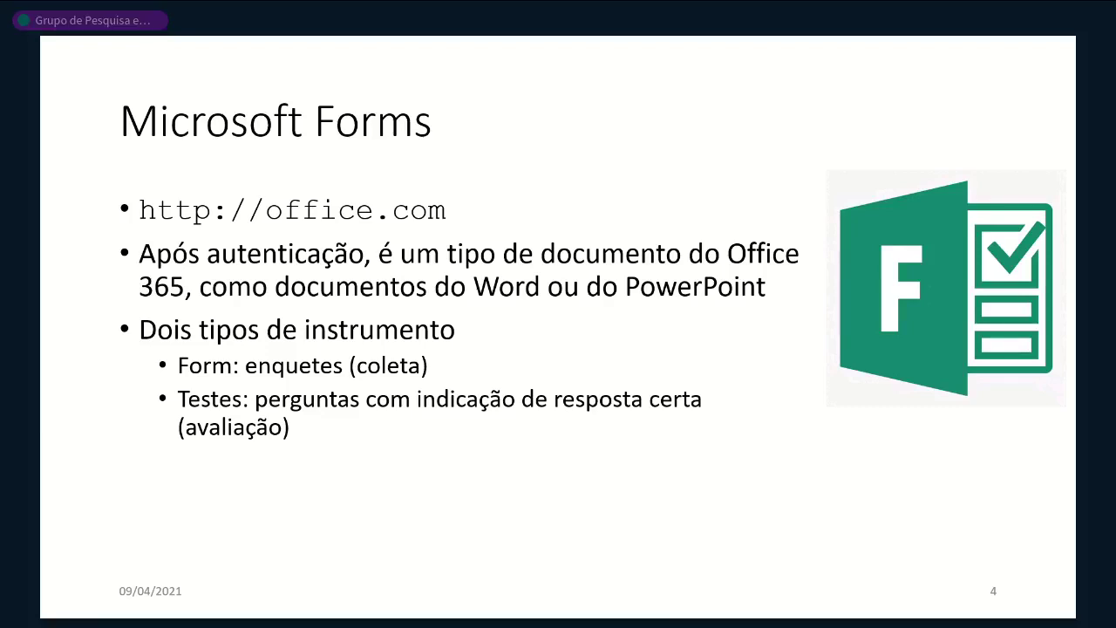
Advance to slide 5 listing the seven Forms question types
key("Right")
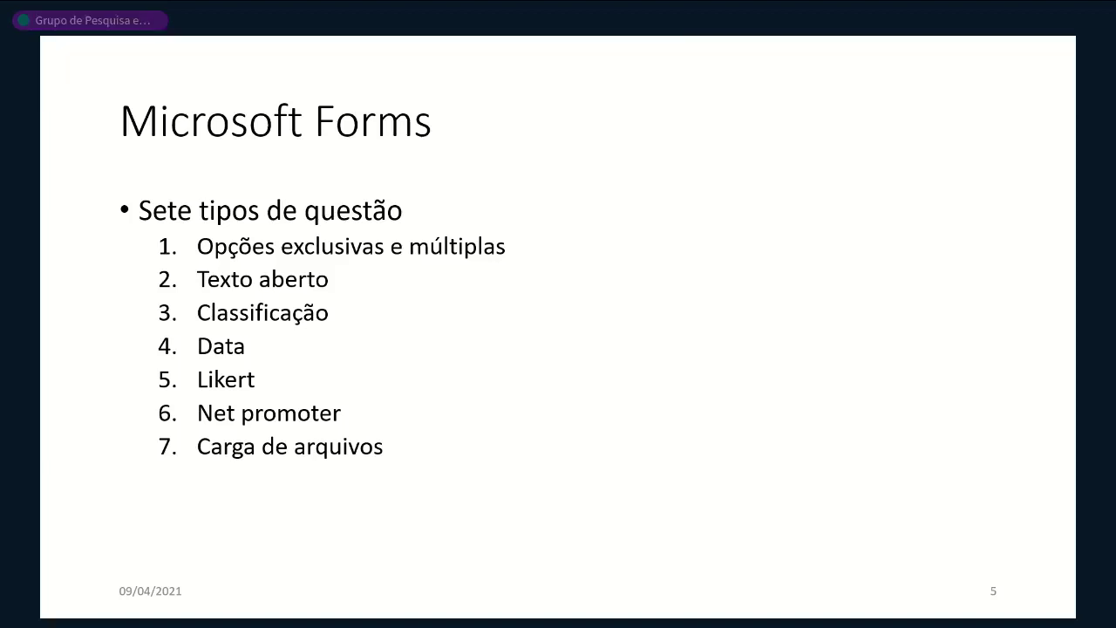
Advance to slide 6 on access restriction, anonymity, availability and appearance settings
key("Right")
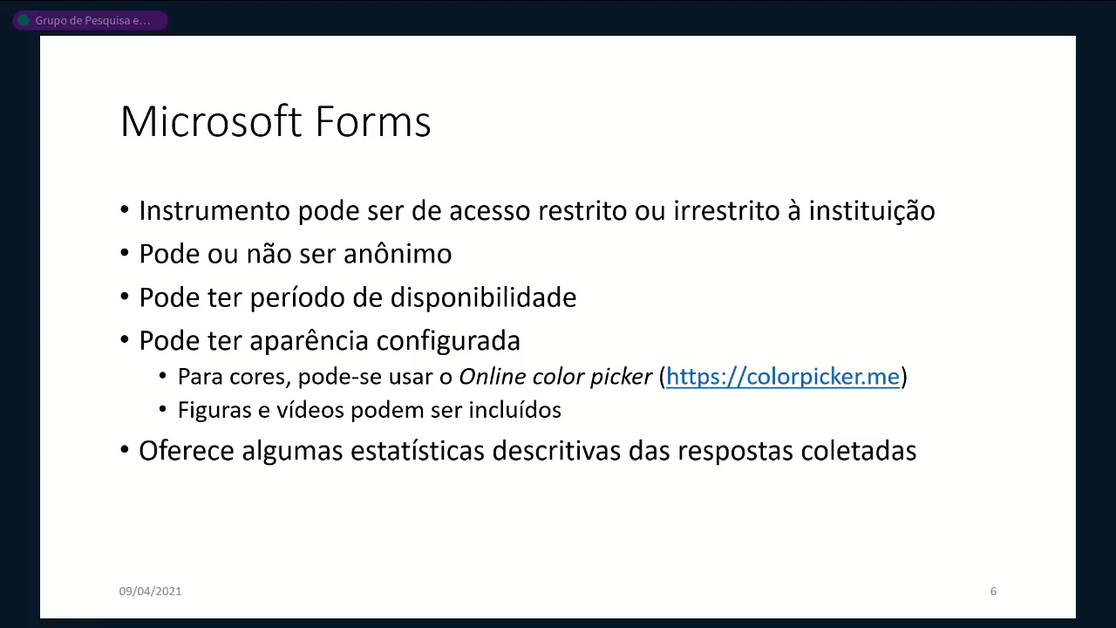
Advance to slide 7 about building the instrument and analysing responses in Excel
key("Right")
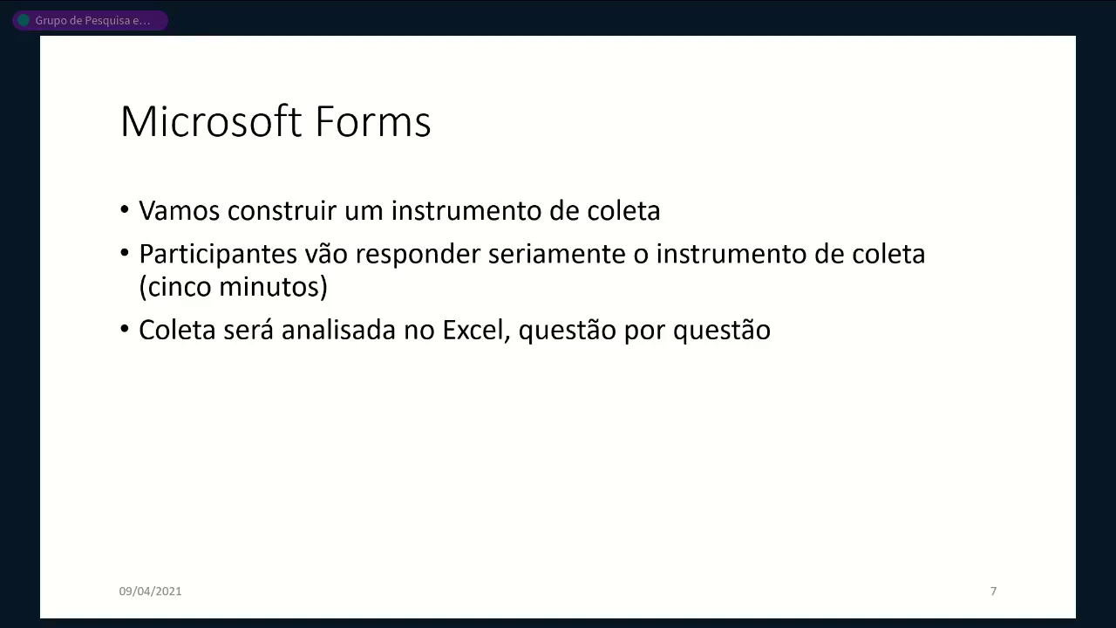
Advance to slide 8, the Microsoft Excel overview covering charts, functions, VBA and PyXLL
key("Right")
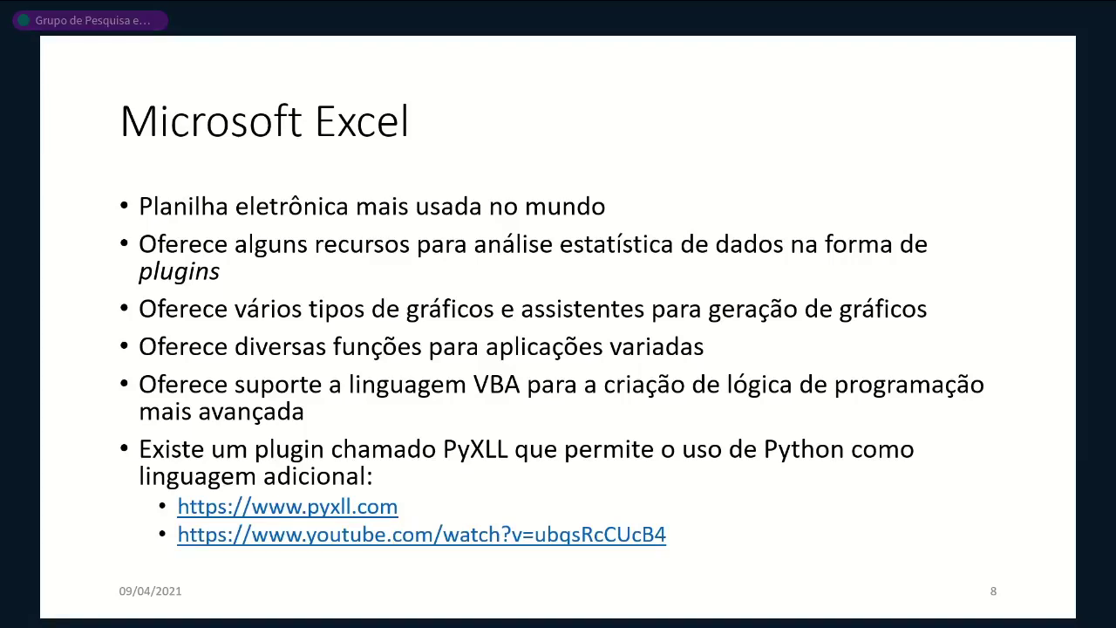
Leave the PowerPoint slideshow and show the Windows desktop with Windows+D
key("super+d")
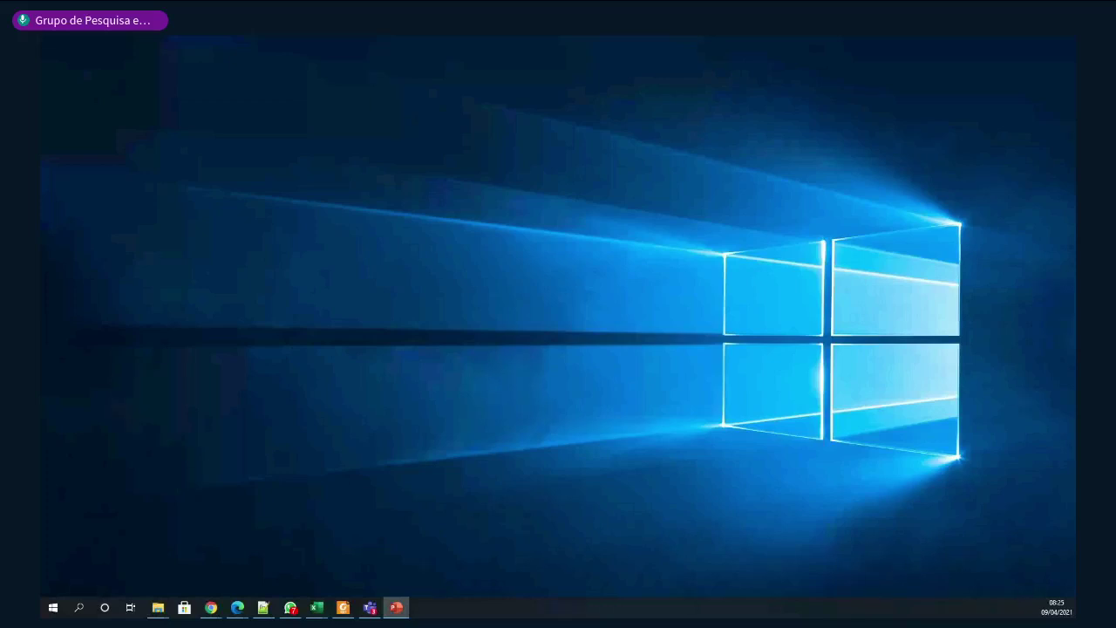
Bring Edge back and load office.com in place of the Google page
left_click(237, 607)
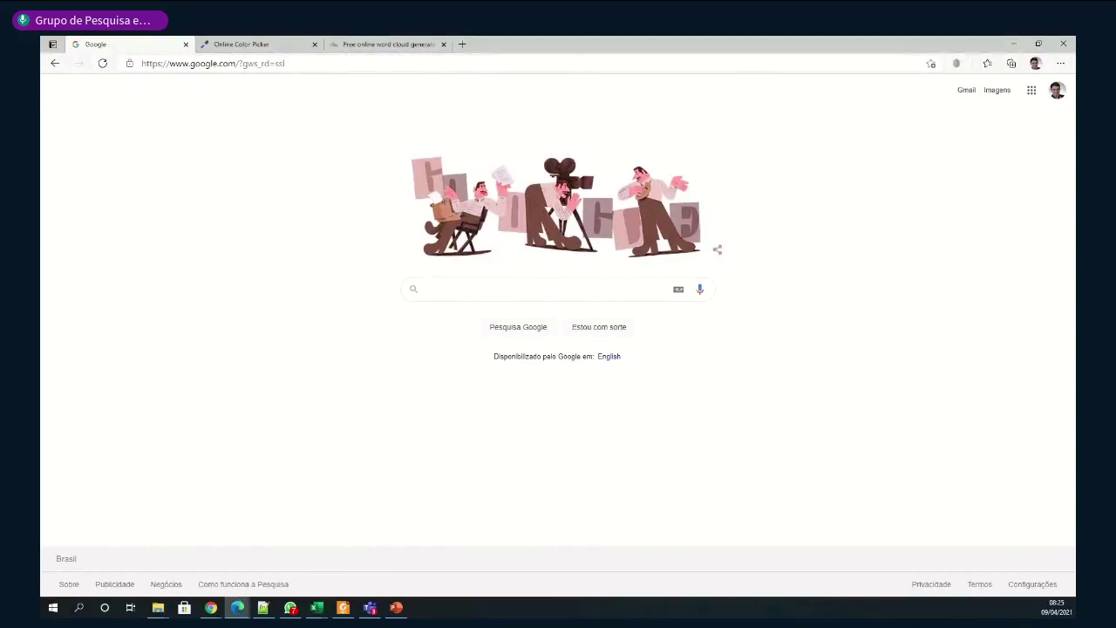
left_click(304, 64)
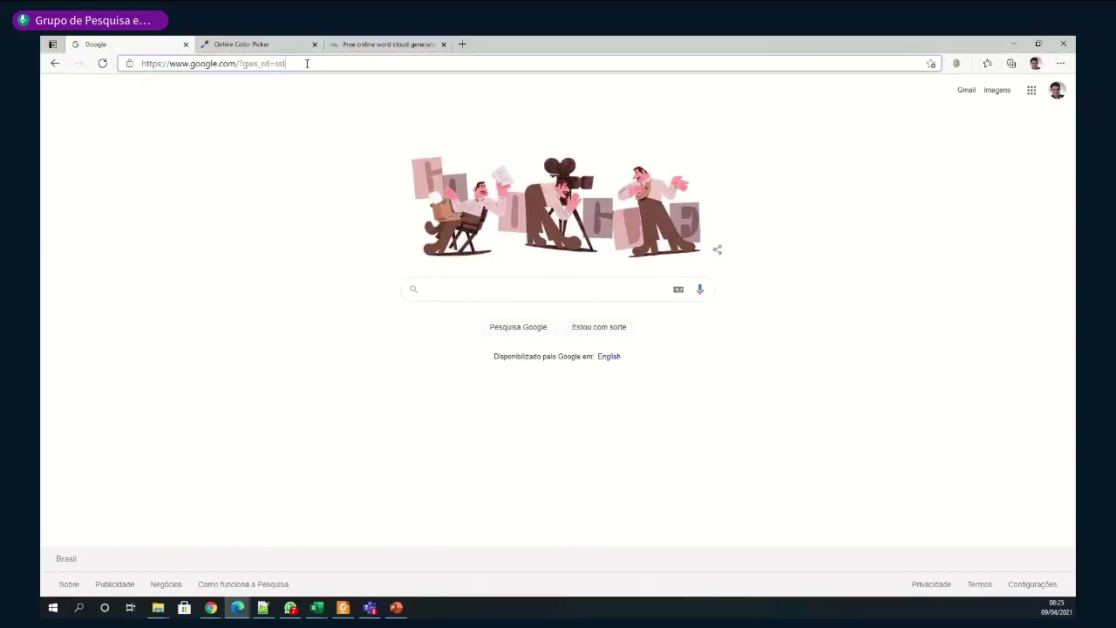
type("o")
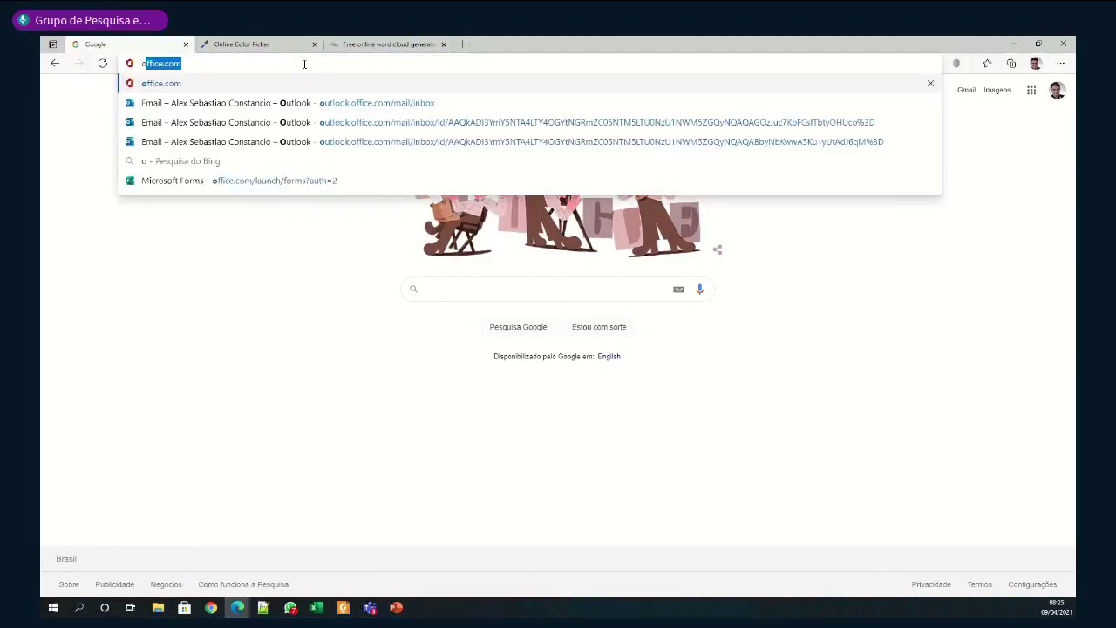
type("ffice.com")
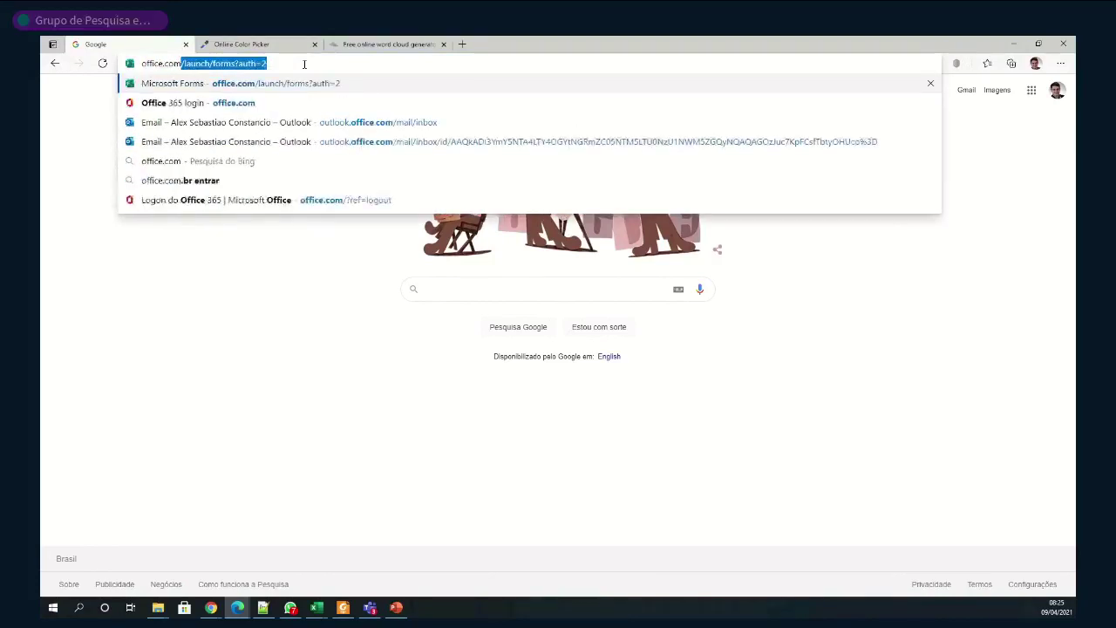
key("Delete")
key("Return")
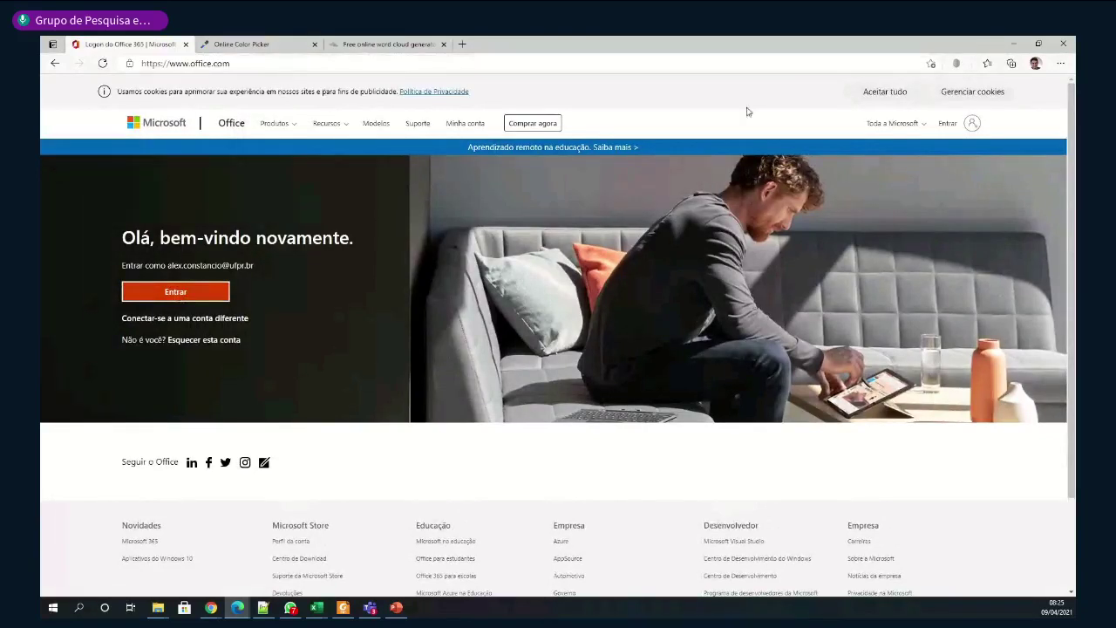
Accept all cookies on the office.com cookie banner
left_click(887, 93)
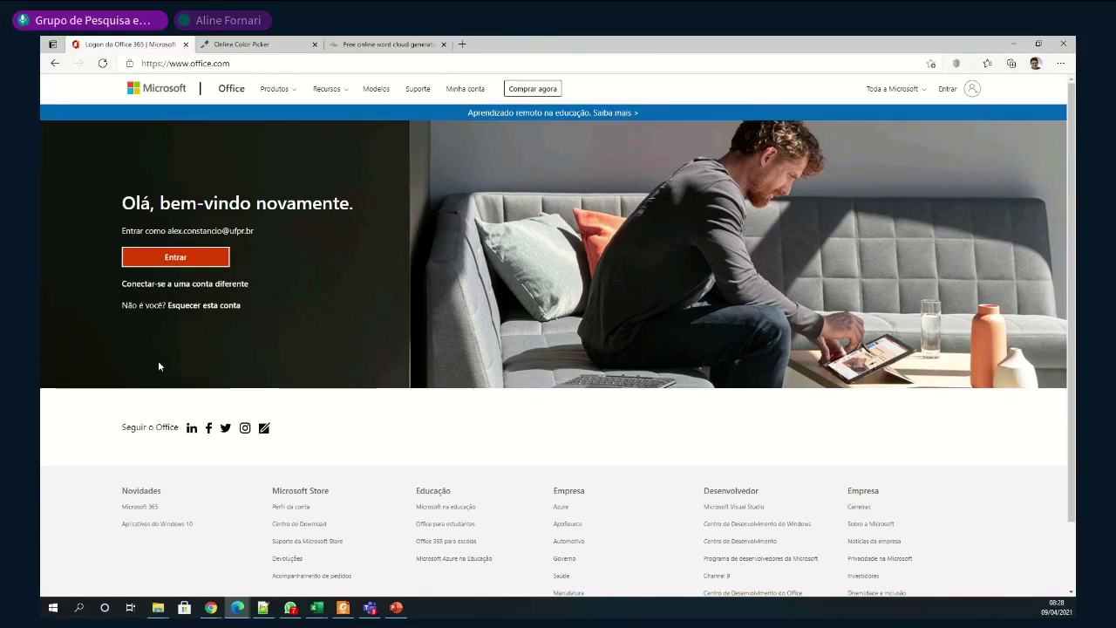
Sign in with the work or school account password and stay signed in without asking again
left_click(189, 261)
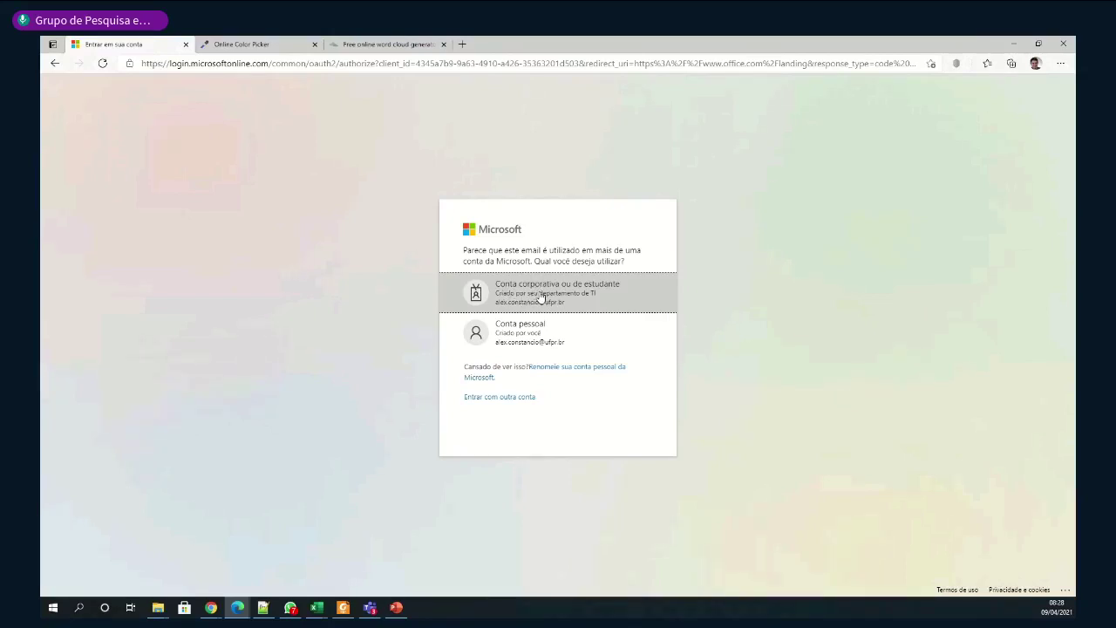
left_click(535, 289)
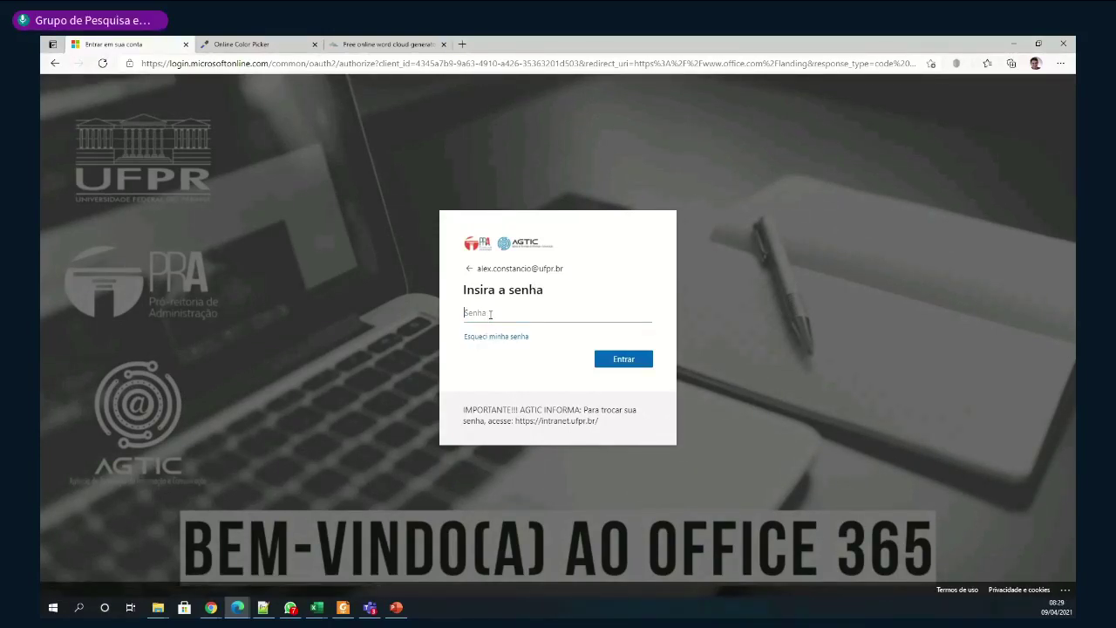
type("••••")
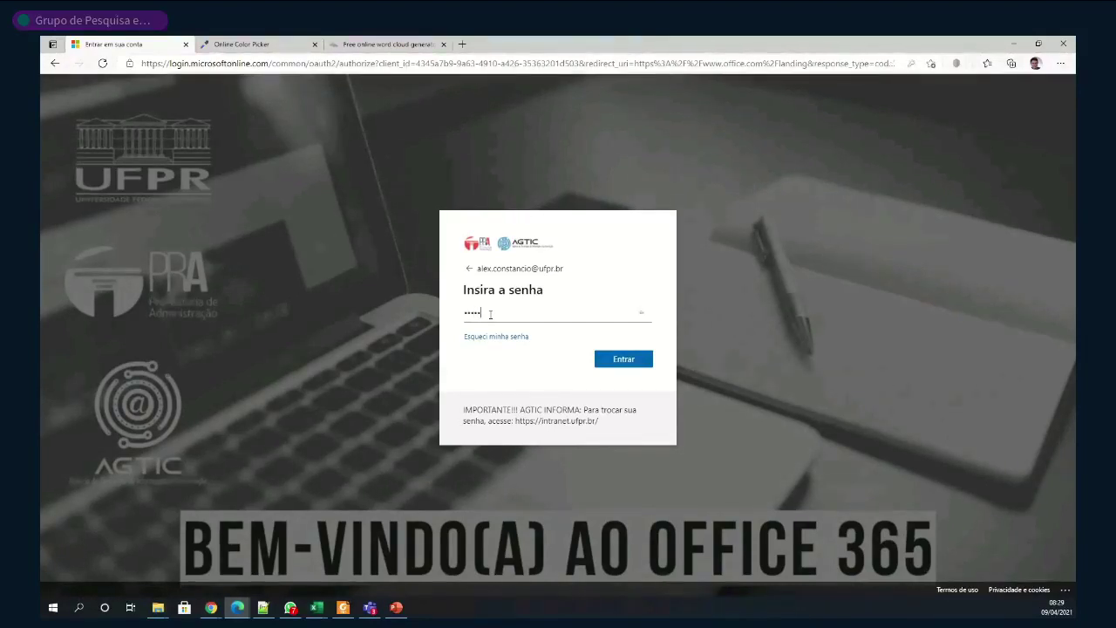
type("••••")
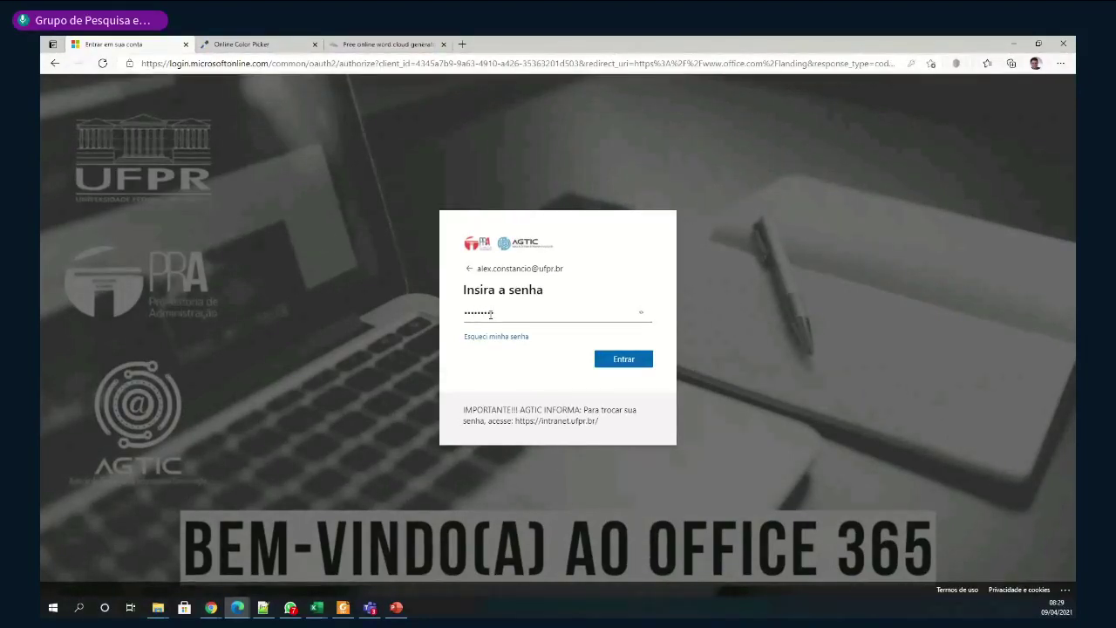
left_click(624, 360)
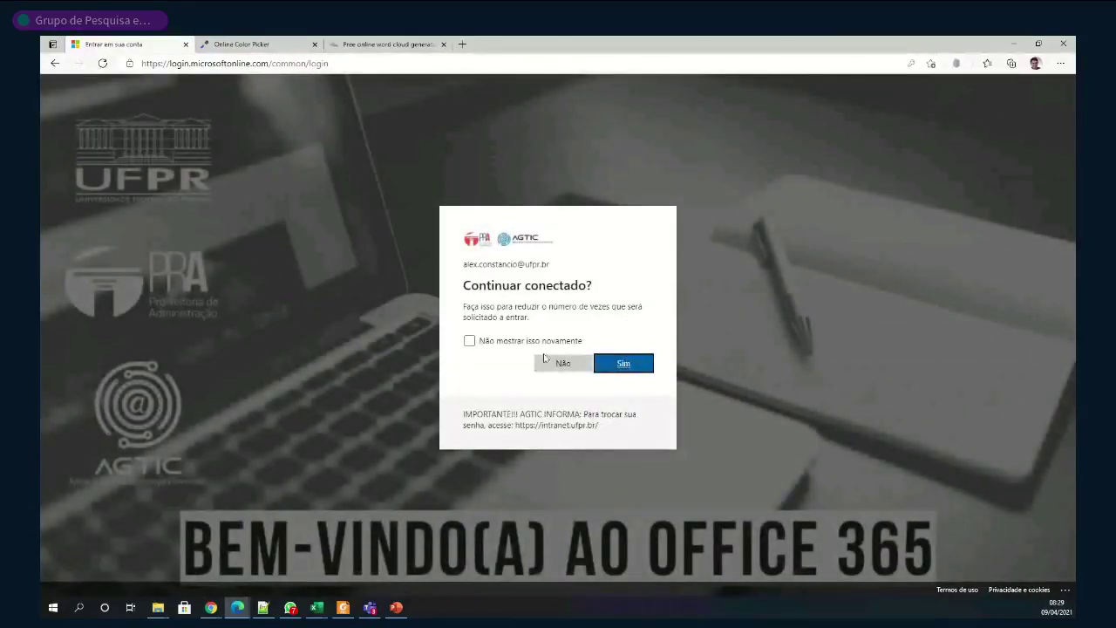
left_click(513, 342)
left_click(623, 365)
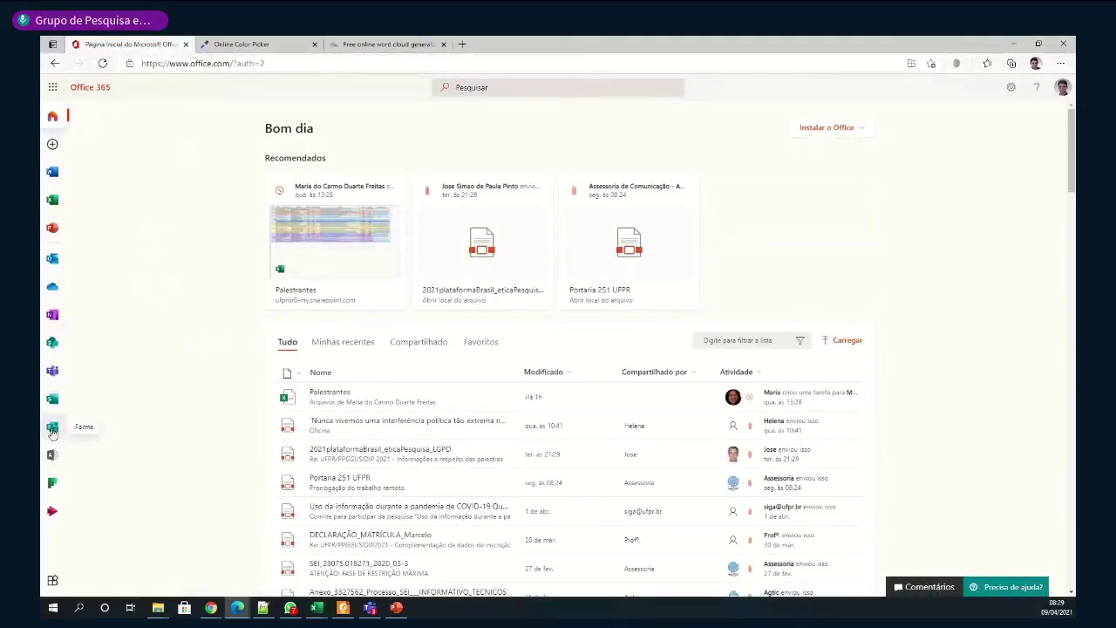
Open Microsoft Forms from the Office 365 app bar in a new browser tab
right_click(52, 430)
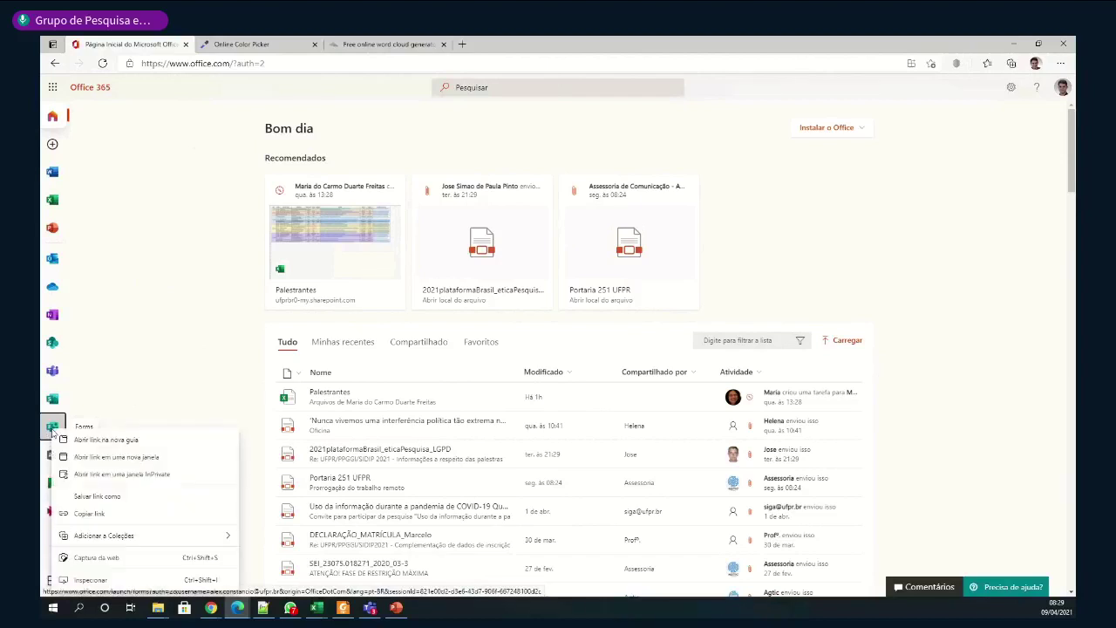
left_click(80, 441)
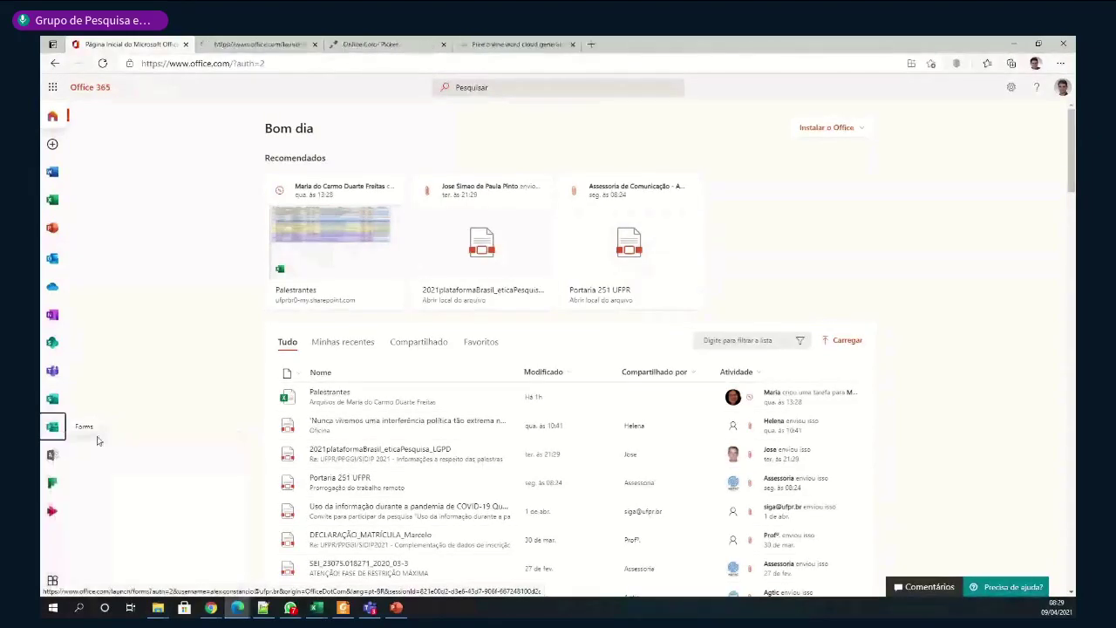
left_click(259, 47)
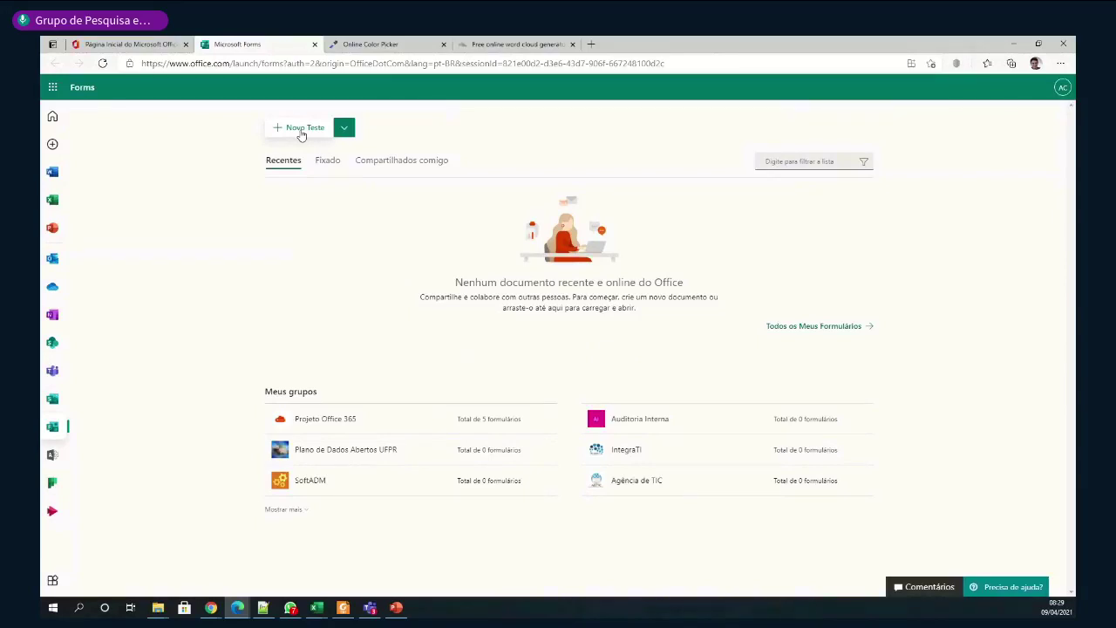
Create a new blank form (Novo Formulário) rather than a quiz
left_click(345, 129)
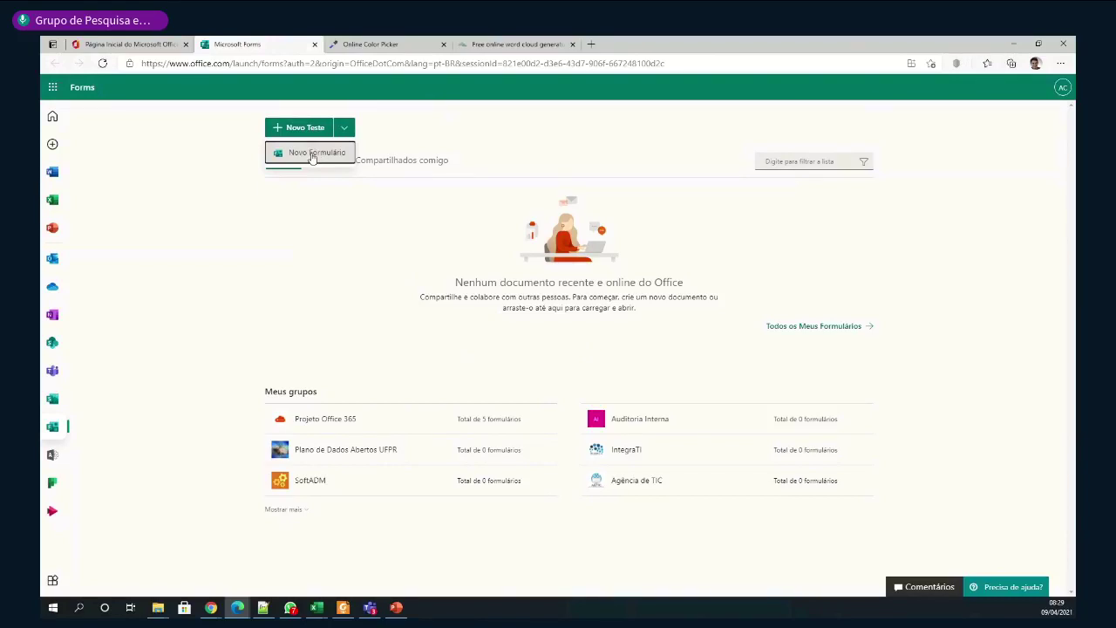
left_click(313, 155)
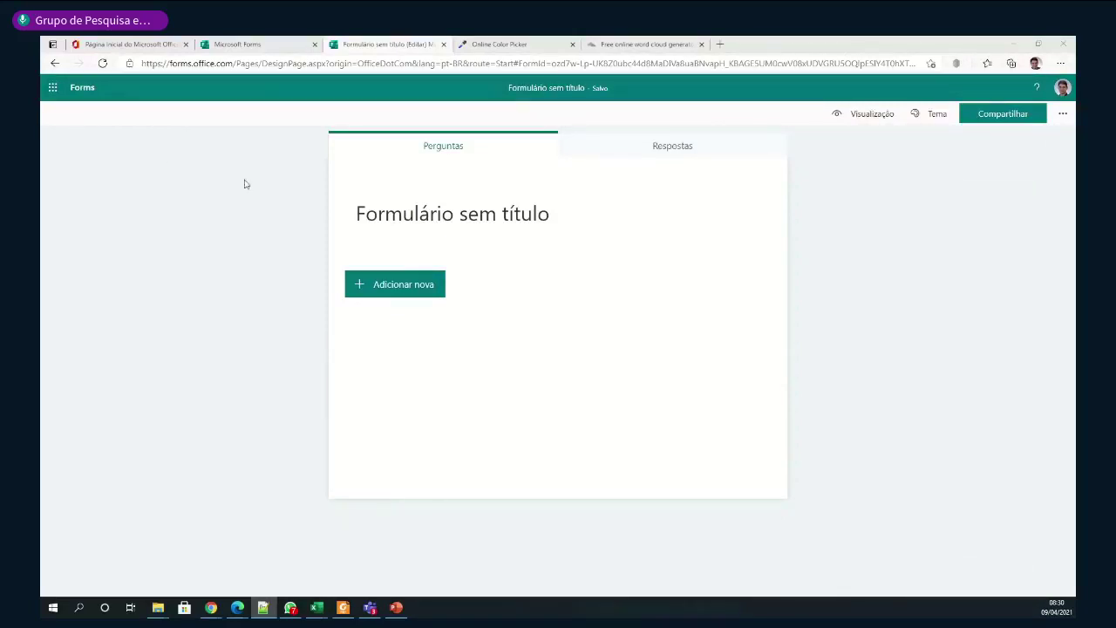
Title the form 'Fatores de tensão e stress em graduandos e pós-graduandos', correcting 'graduando'
left_click(374, 227)
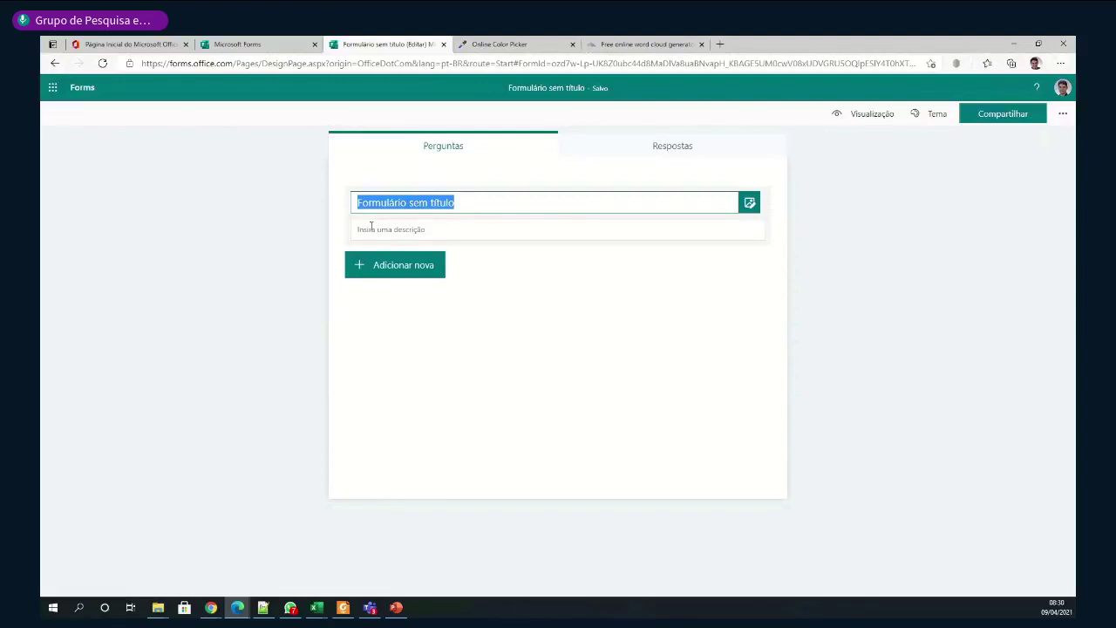
type("Fatores de tensão e stress em graduando e pós-graduandos")
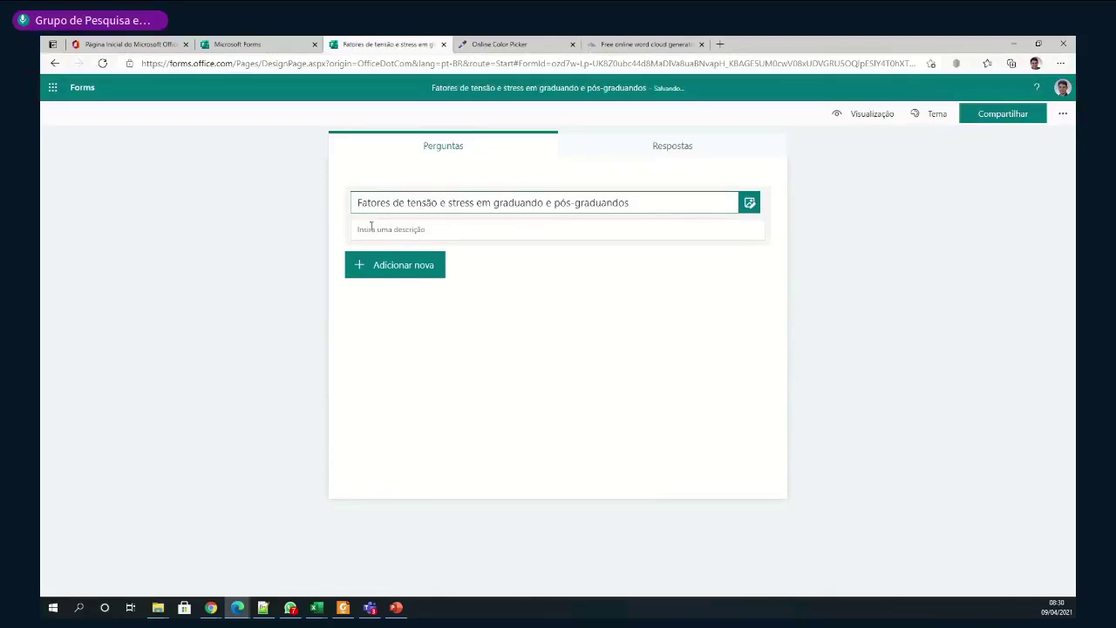
key("Left")
key("Left")
key("Left")
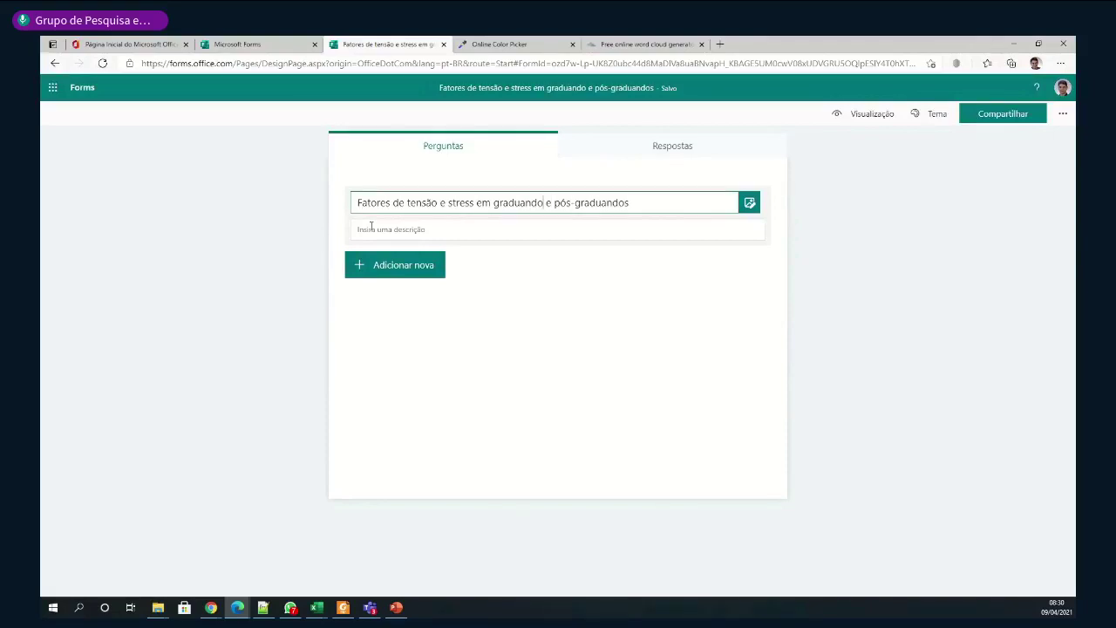
type("s")
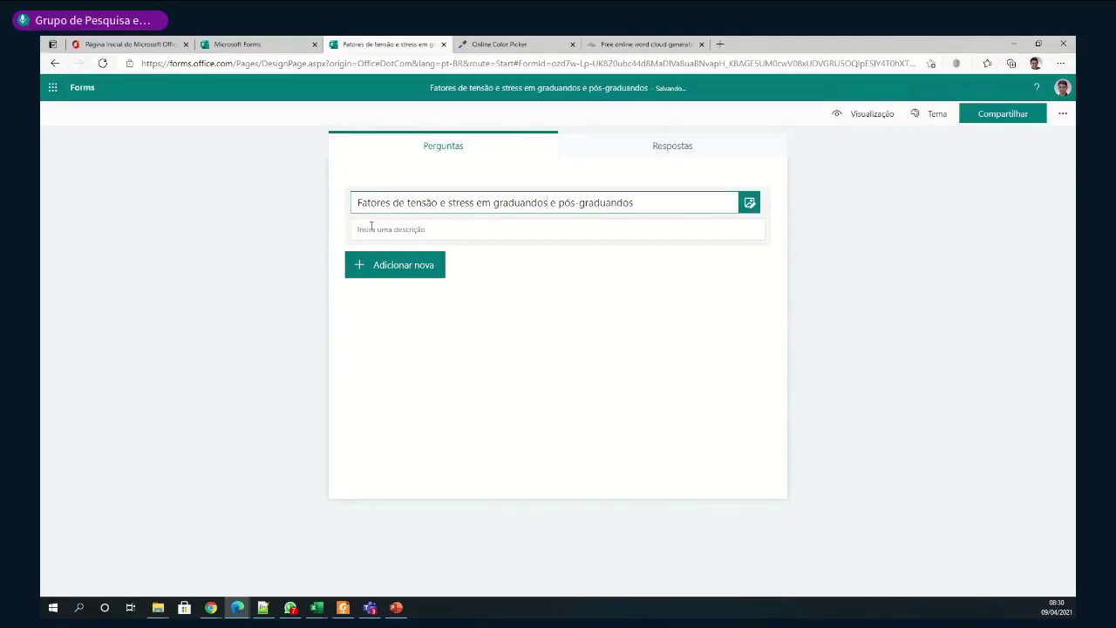
left_click(256, 205)
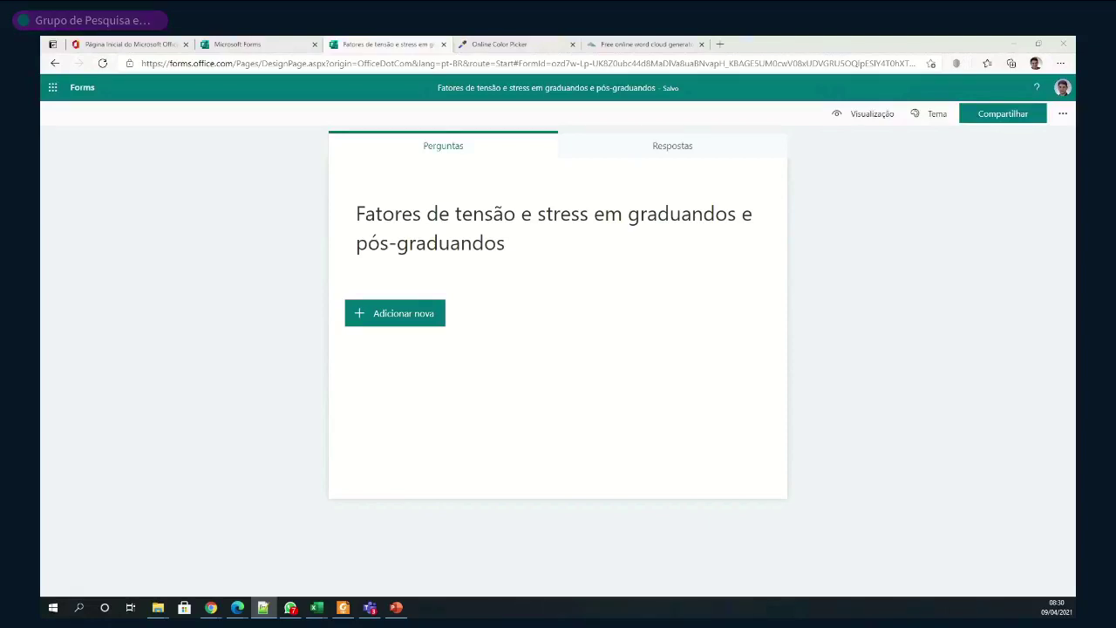
Paste a description stating the survey's aim and anonymity and asking for sincere answers
left_click(380, 275)
left_click(382, 230)
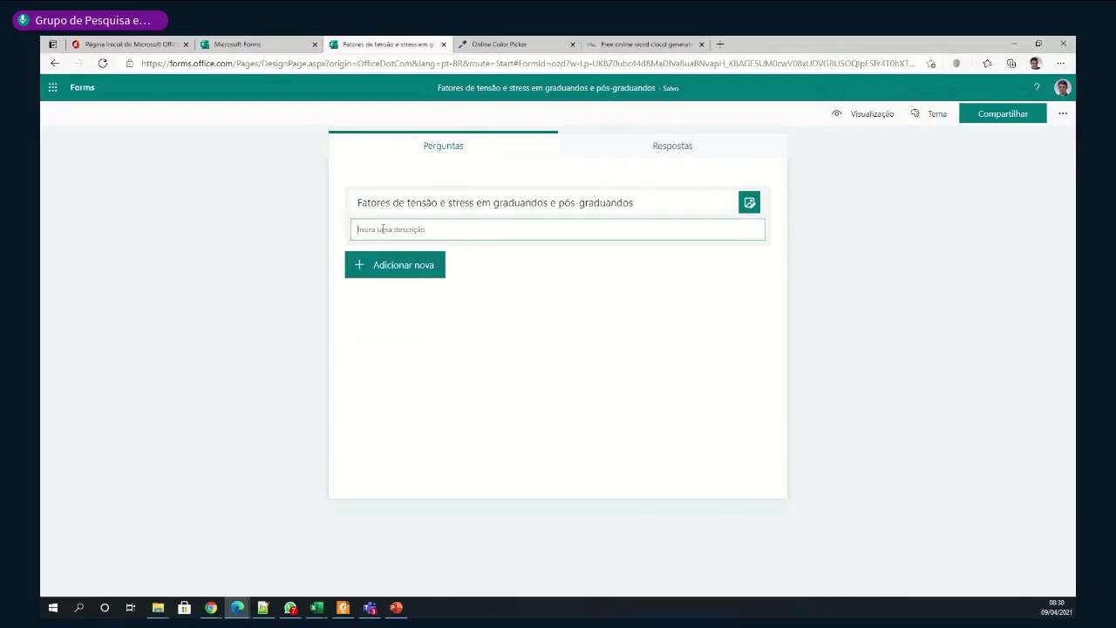
key("ctrl+v")
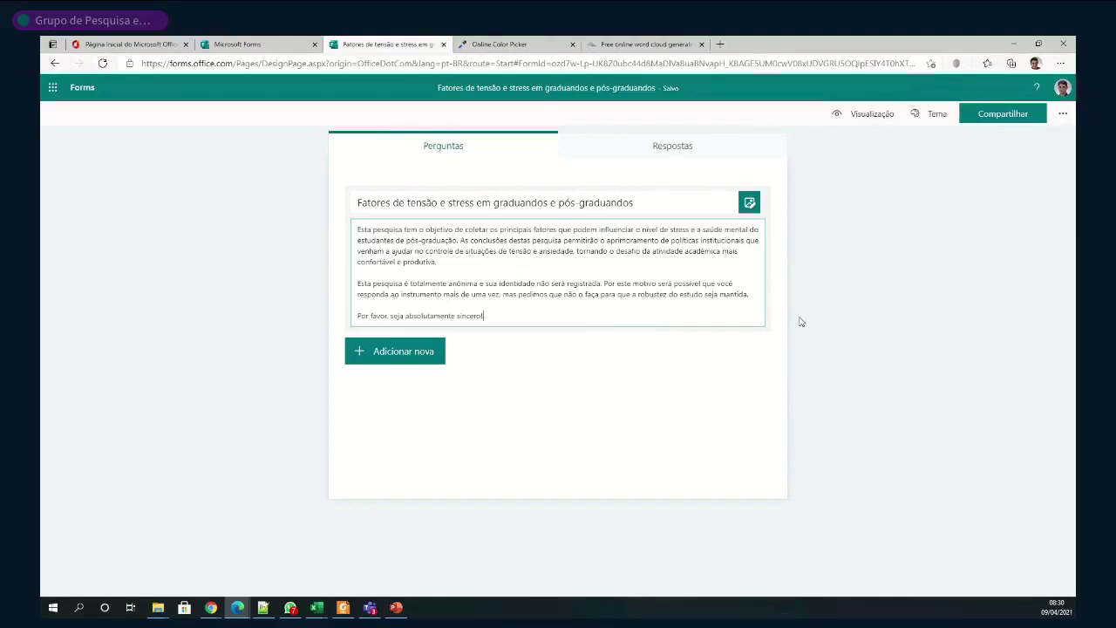
left_click(855, 314)
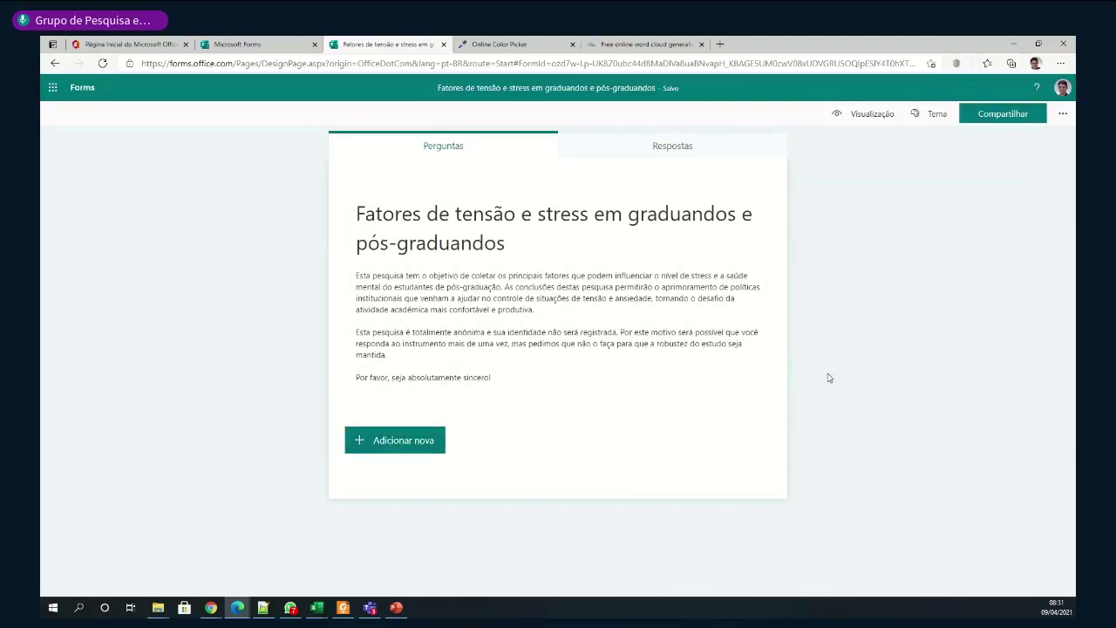
Browse the available question types, including the extra ones, without adding any
left_click(401, 441)
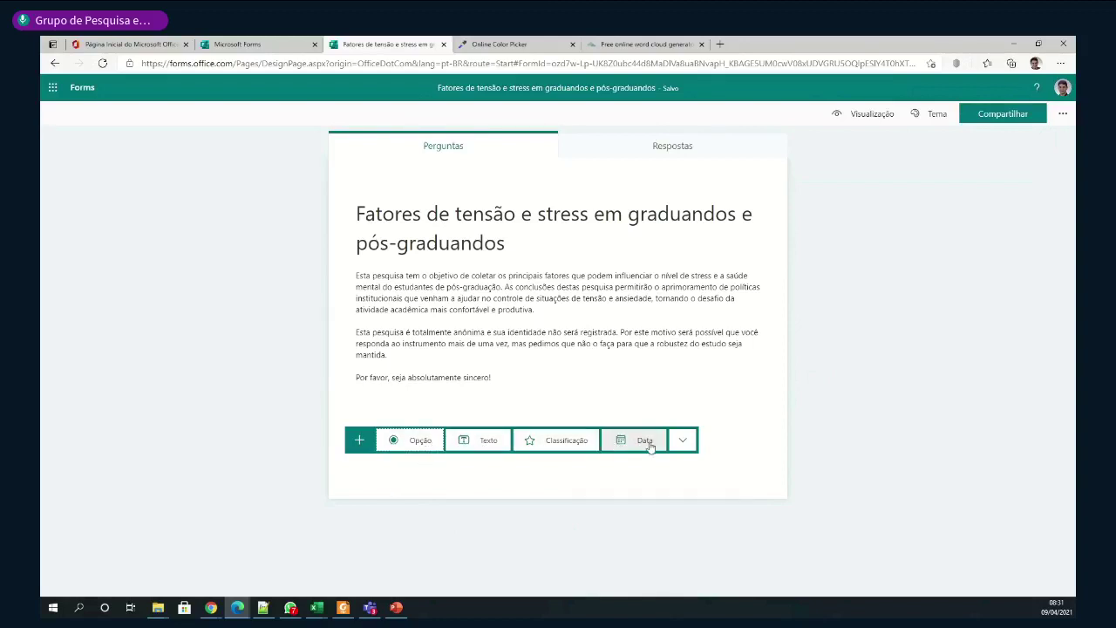
left_click(688, 443)
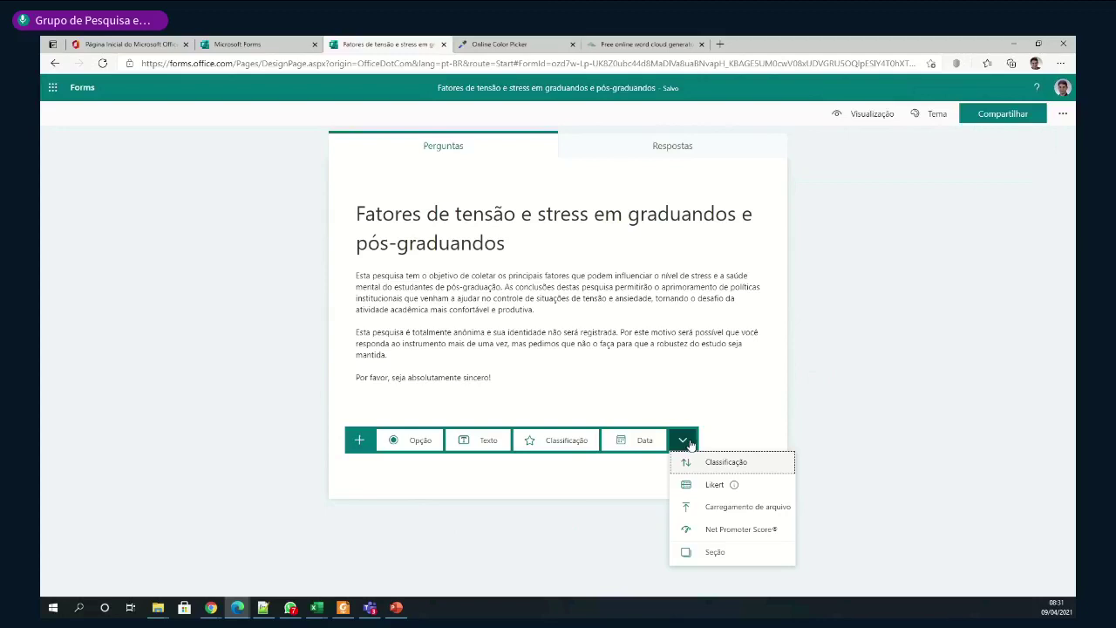
left_click(736, 438)
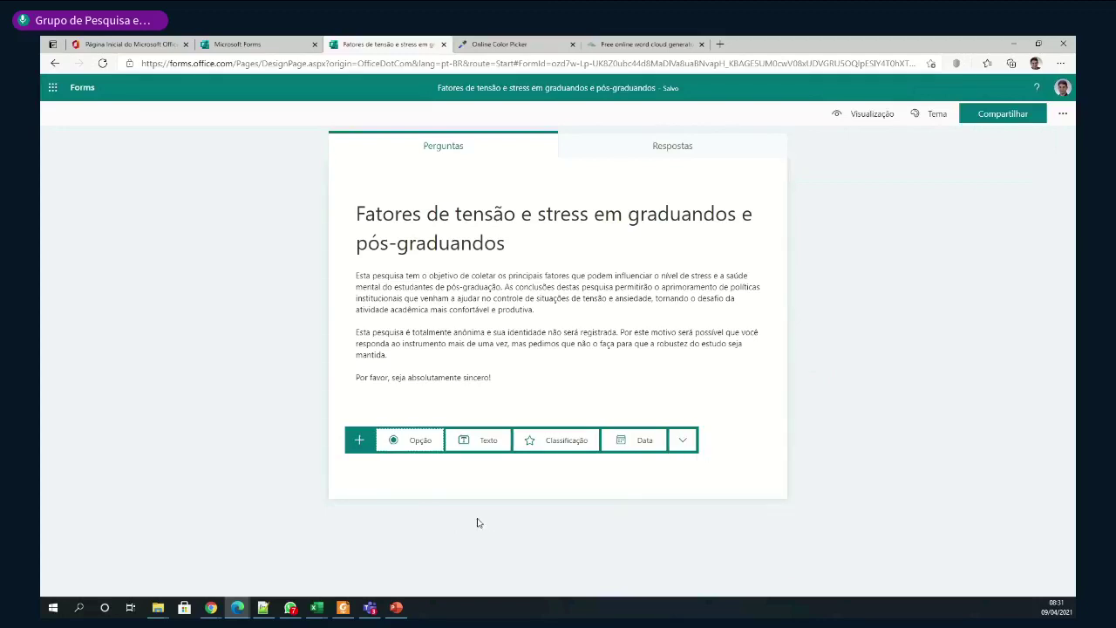
Add choice question 'Qual o gênero que você se auto-atribui?' with Feminino, Masculino and Outra
left_click(416, 442)
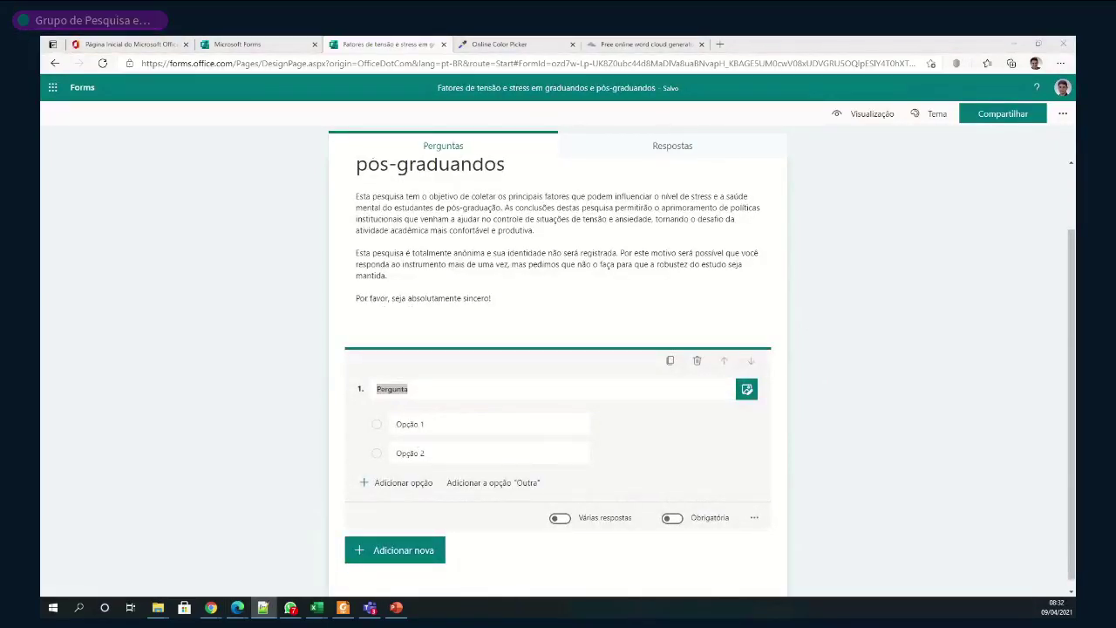
left_click(415, 391)
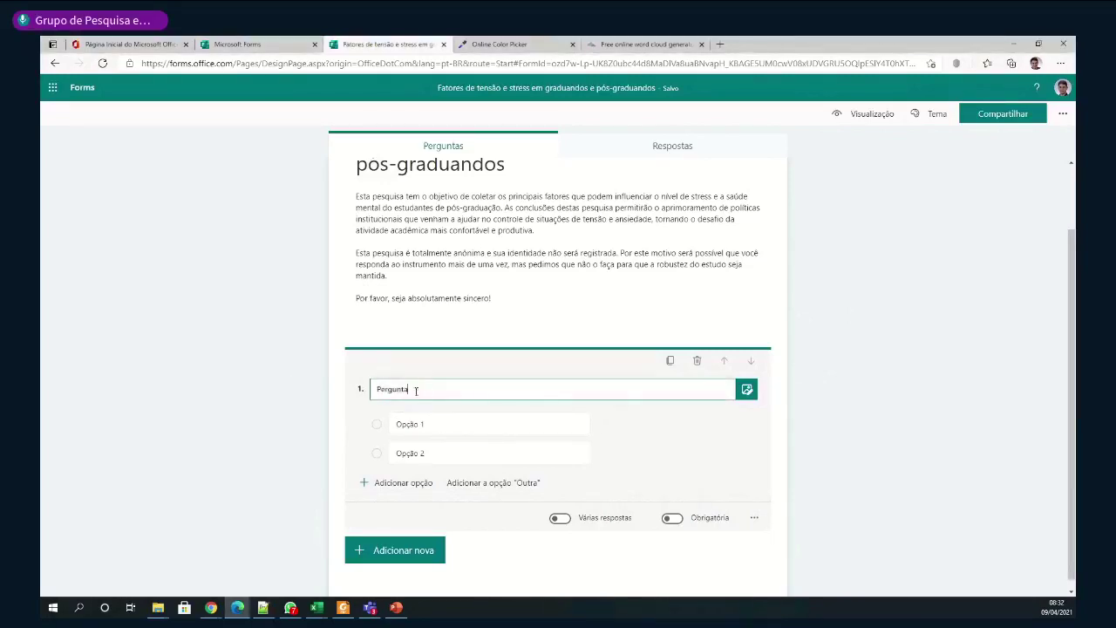
left_click_drag(416, 391, 370, 389)
type("Qual o gênero que você se auto-atribui?")
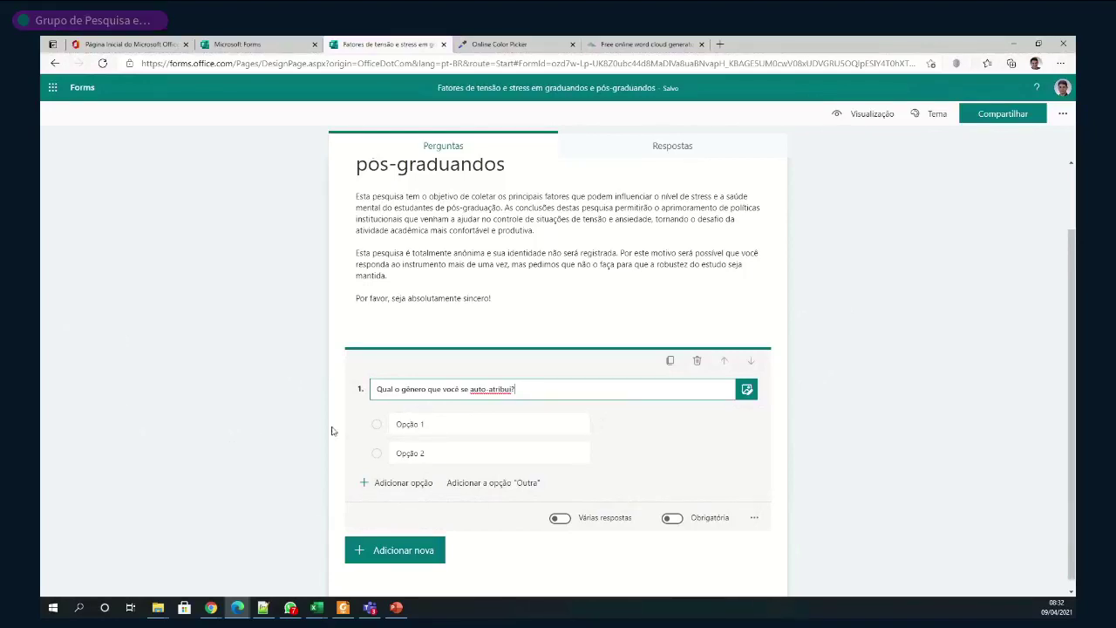
left_click(422, 424)
type("F")
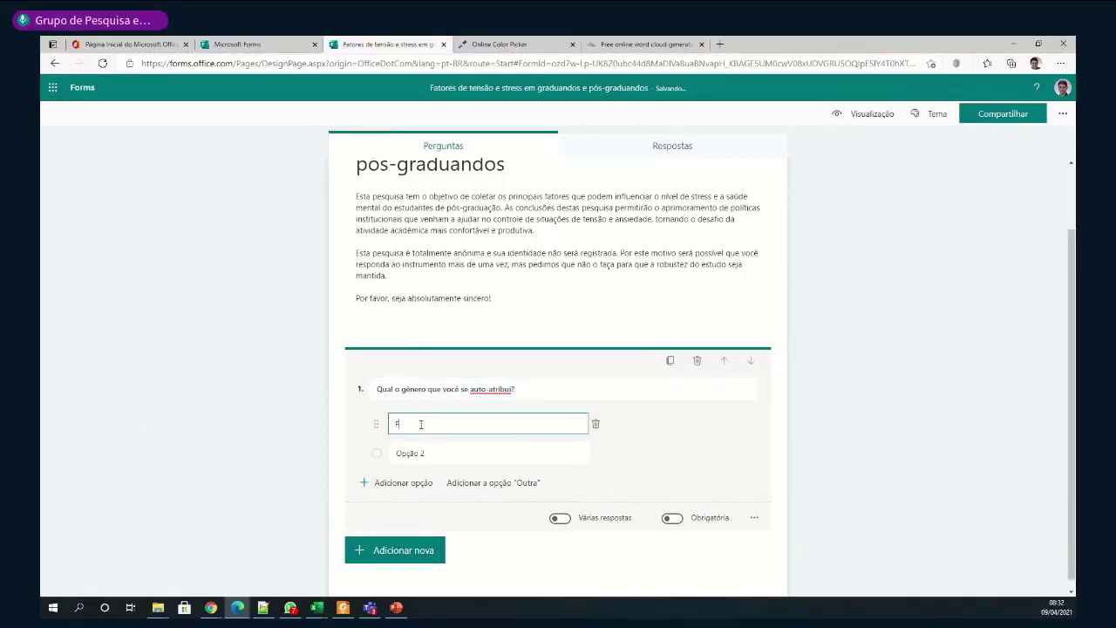
type("emin")
key("BackSpace")
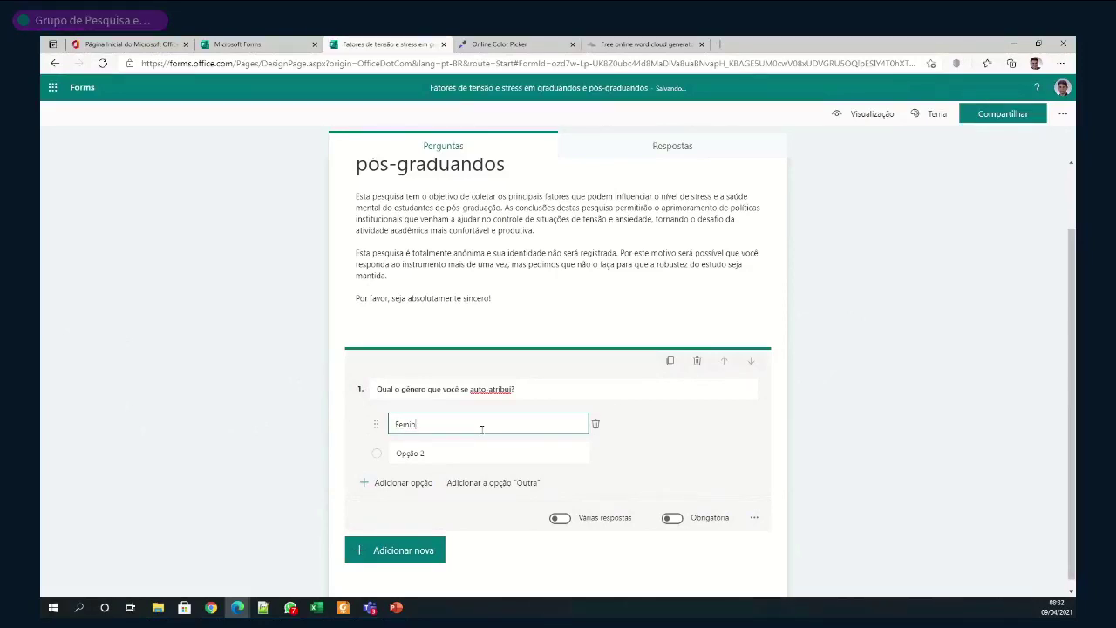
type("o")
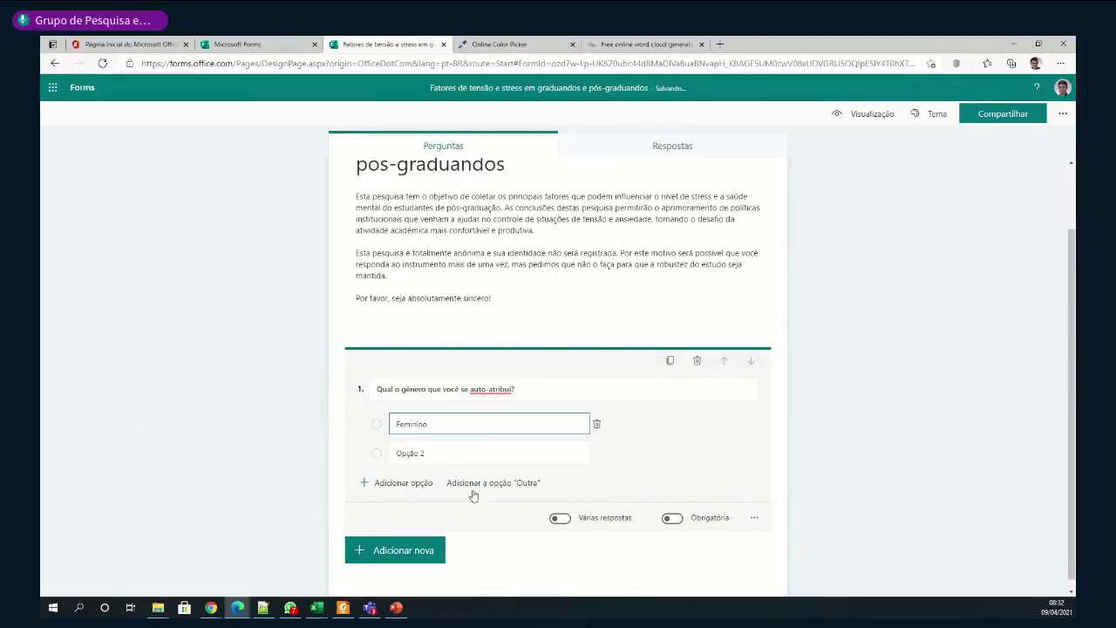
left_click(439, 452)
type("Mas")
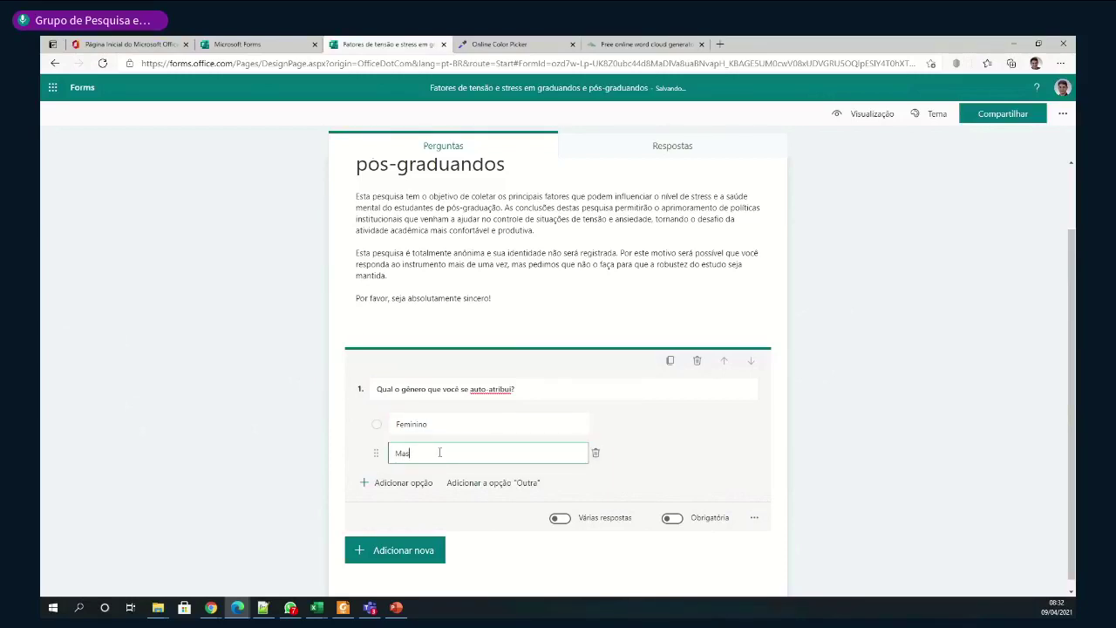
type("culino")
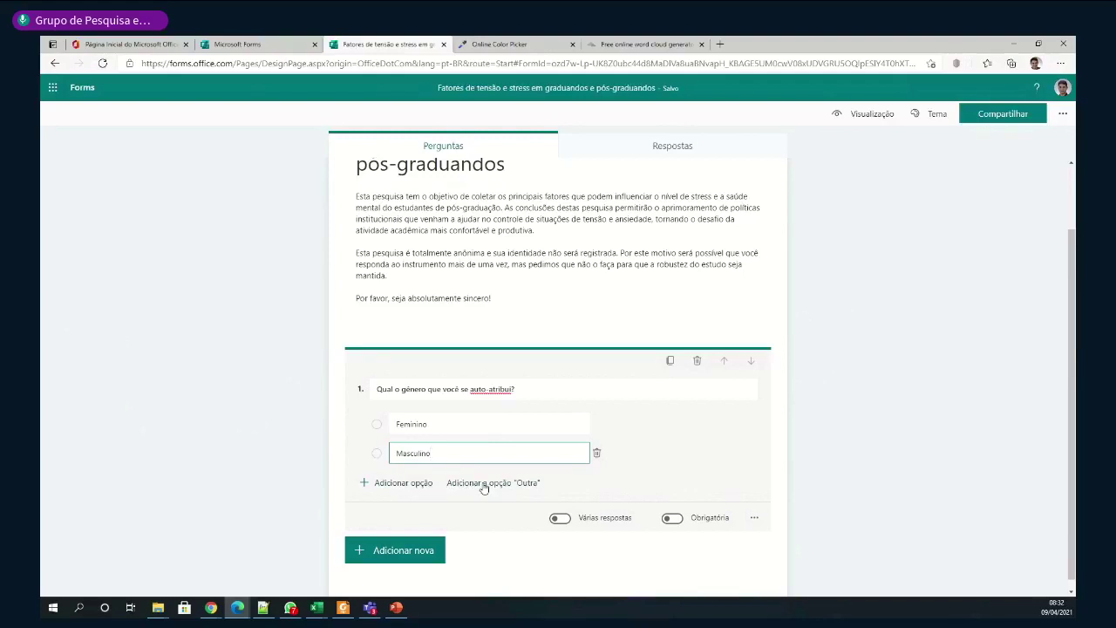
left_click(484, 485)
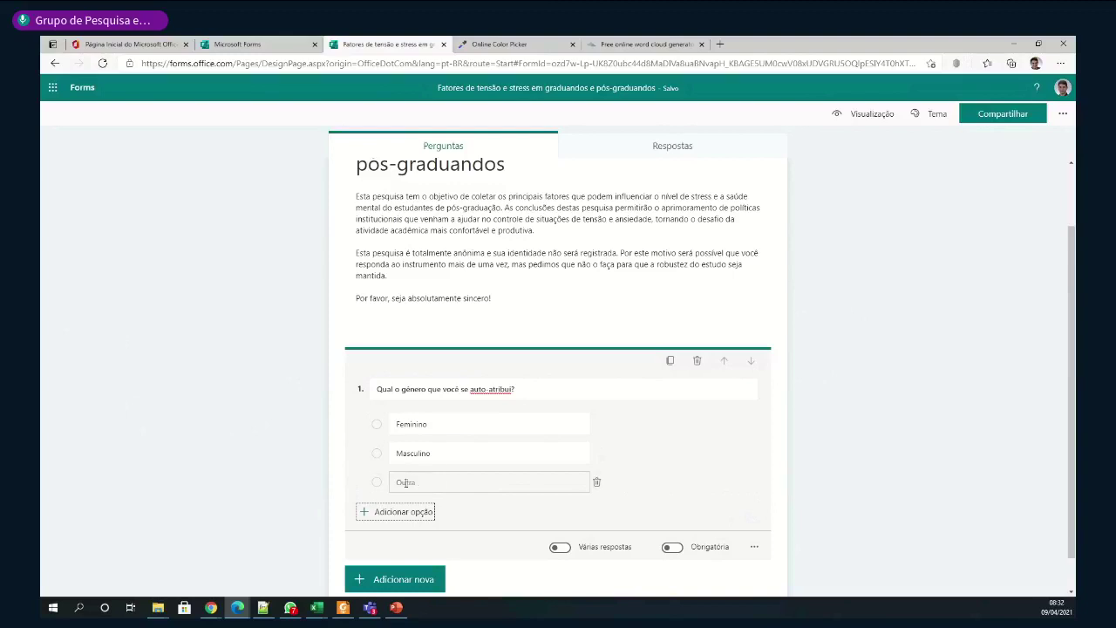
Mark the gender question required and show the question types for the next question
mouse_move(488, 483)
scroll(776, 420, "down", 1)
mouse_move(489, 384)
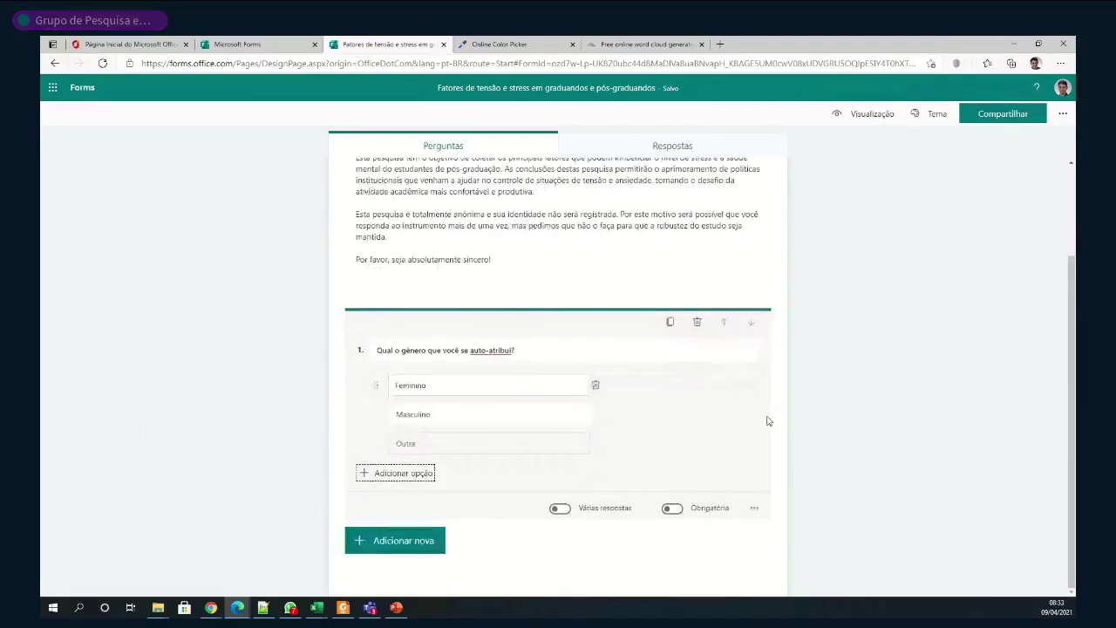
left_click(674, 513)
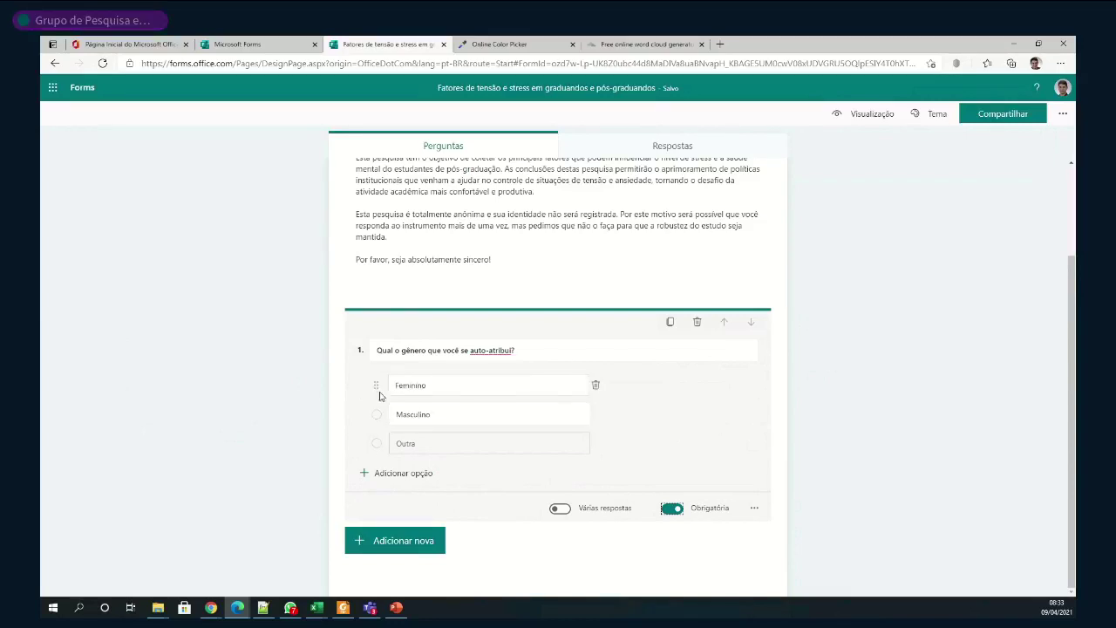
mouse_move(376, 387)
left_mouse_down()
mouse_move(373, 425)
mouse_move(375, 389)
left_mouse_up()
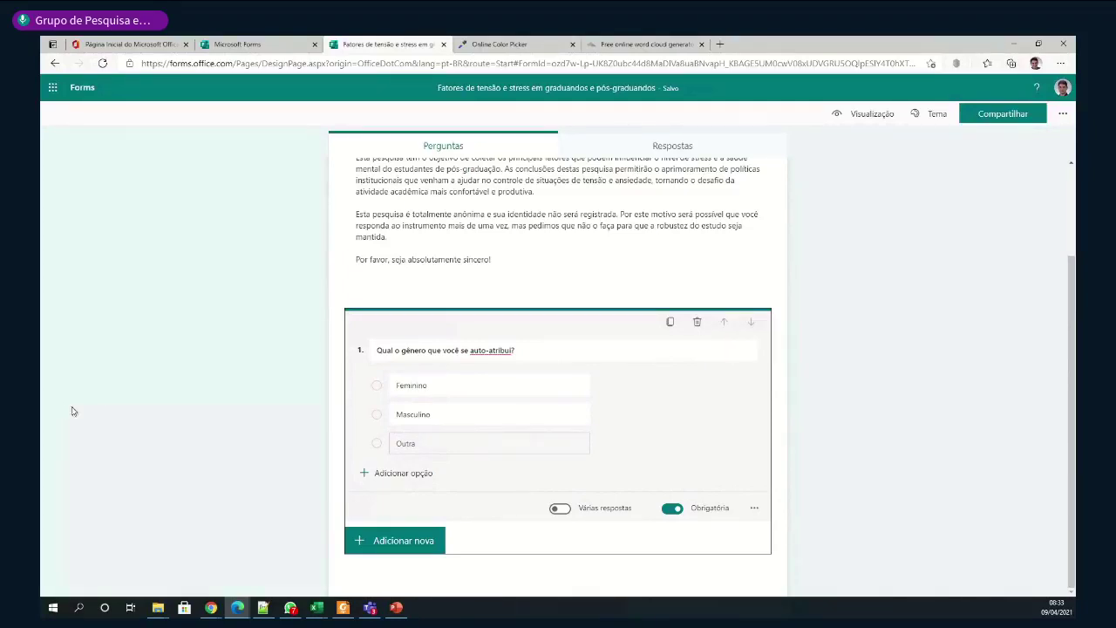
left_click(404, 542)
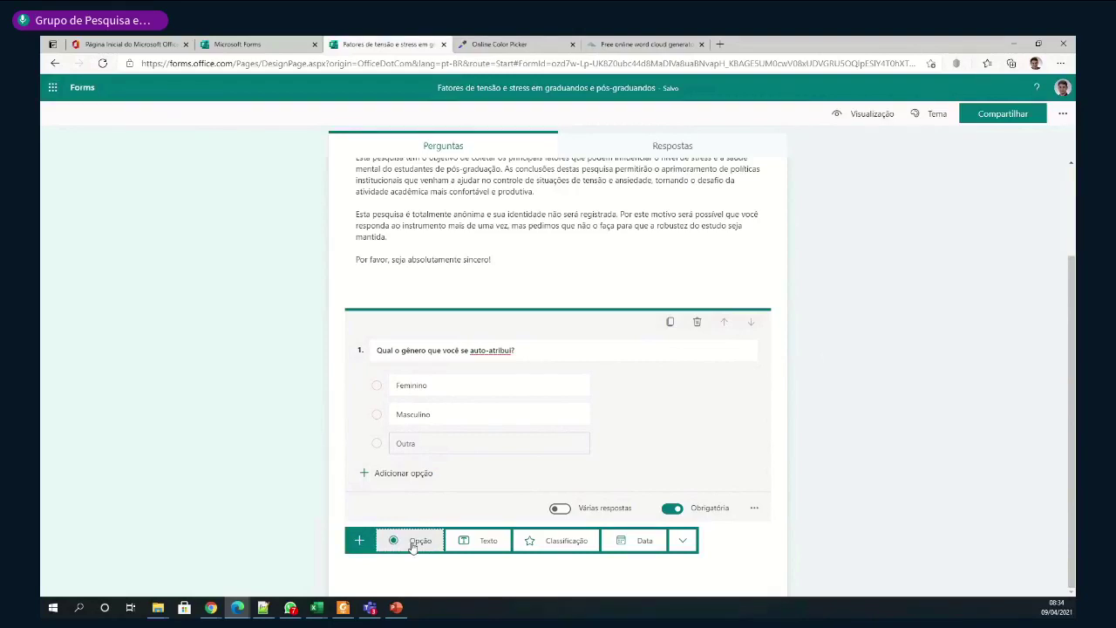
Add choice question 2, 'Qual o tipo de curso que você está cursando?'
left_click(413, 542)
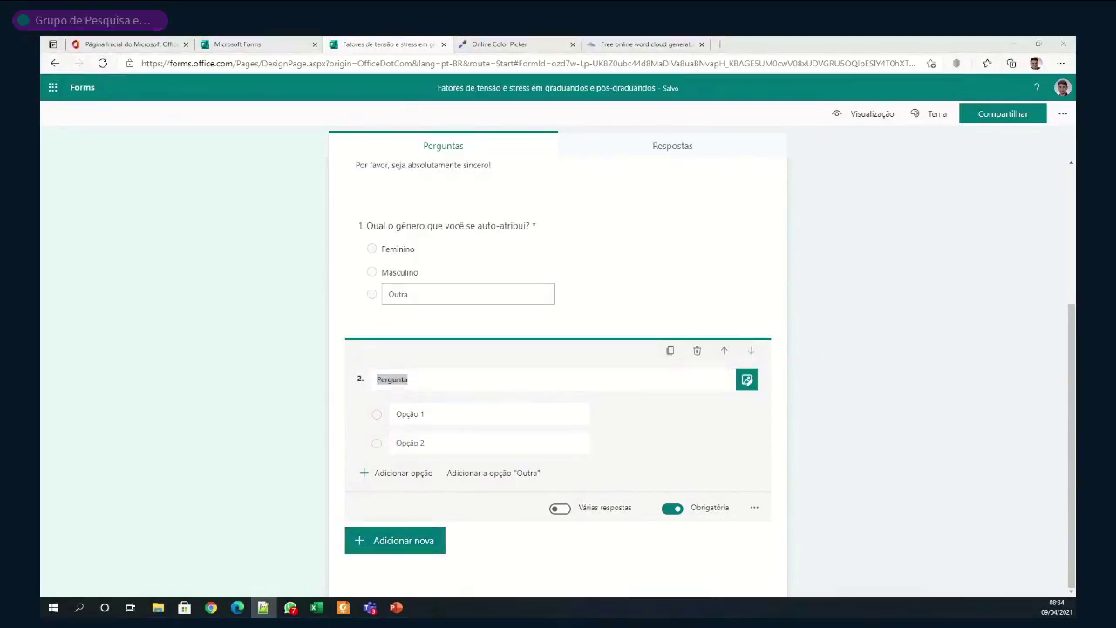
left_click(428, 384)
left_click_drag(428, 382, 371, 381)
type("Qual o tipo de curso que você está cursando?")
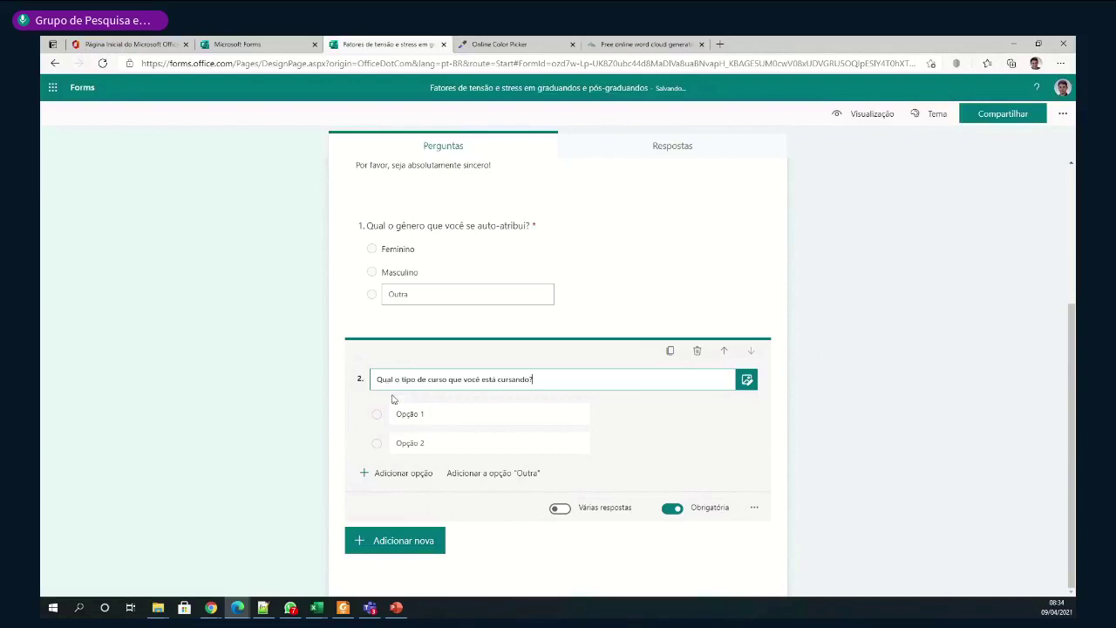
Give question 2 the options Graduação, Especialização, Mestrado, Doutorado and Outra
left_click(429, 413)
type("G")
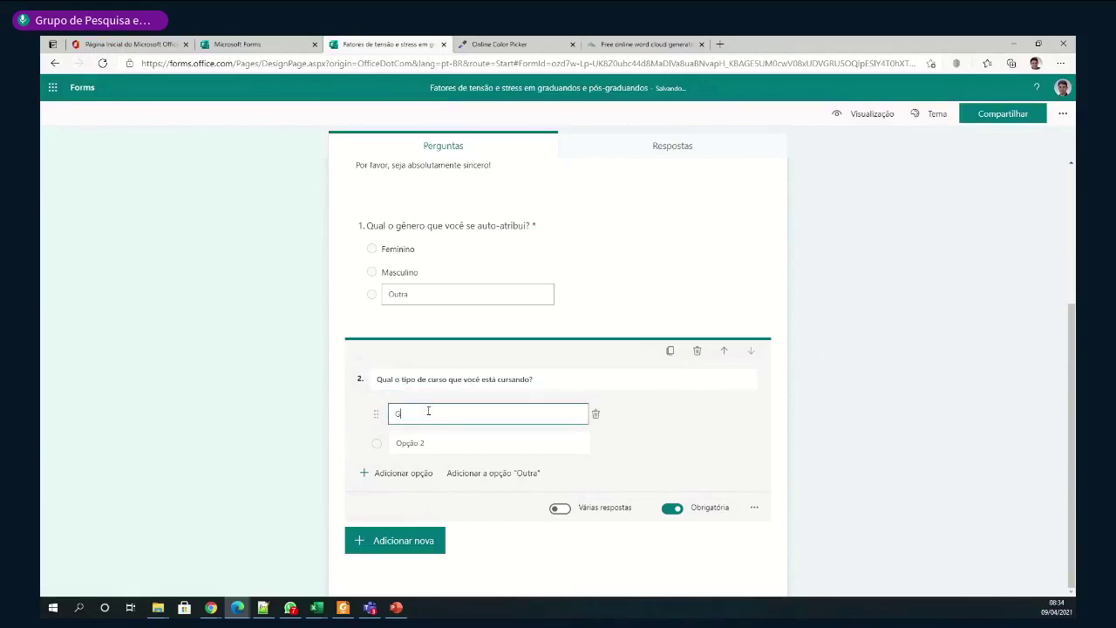
type("raduaç")
type("ão")
left_click(436, 442)
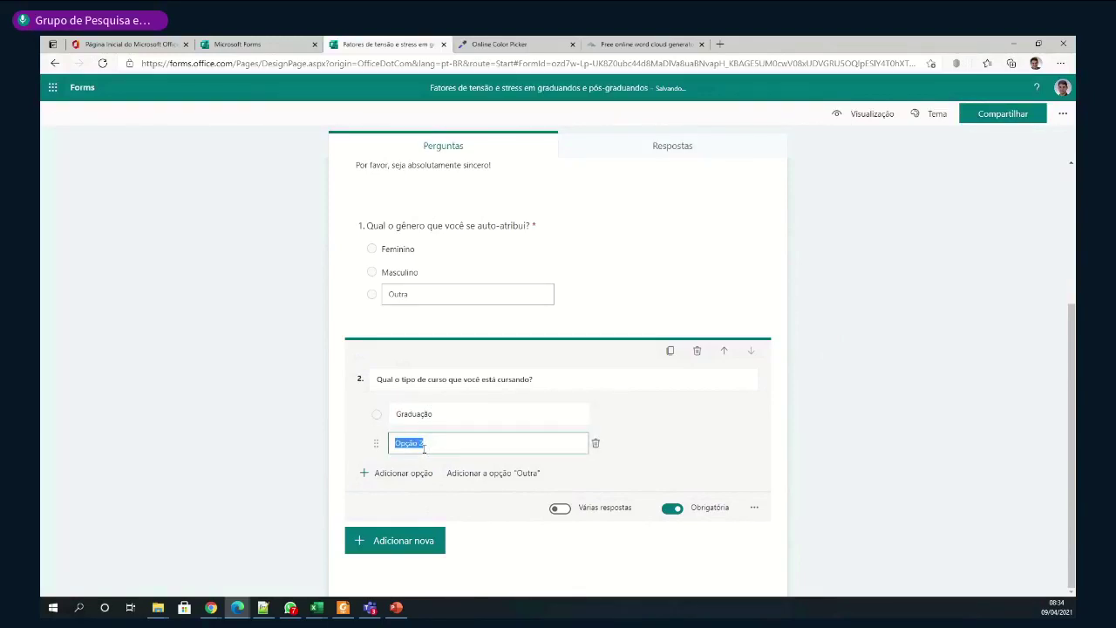
type("Especializa")
type("ção")
key("Return")
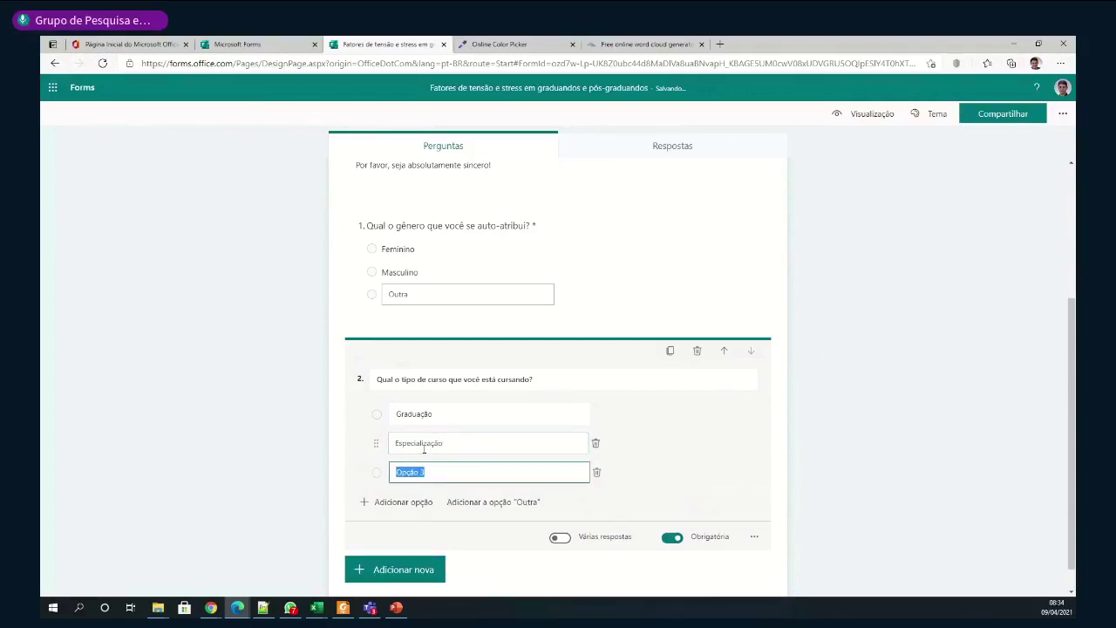
type("Mestrado")
key("Return")
type("Doutorado")
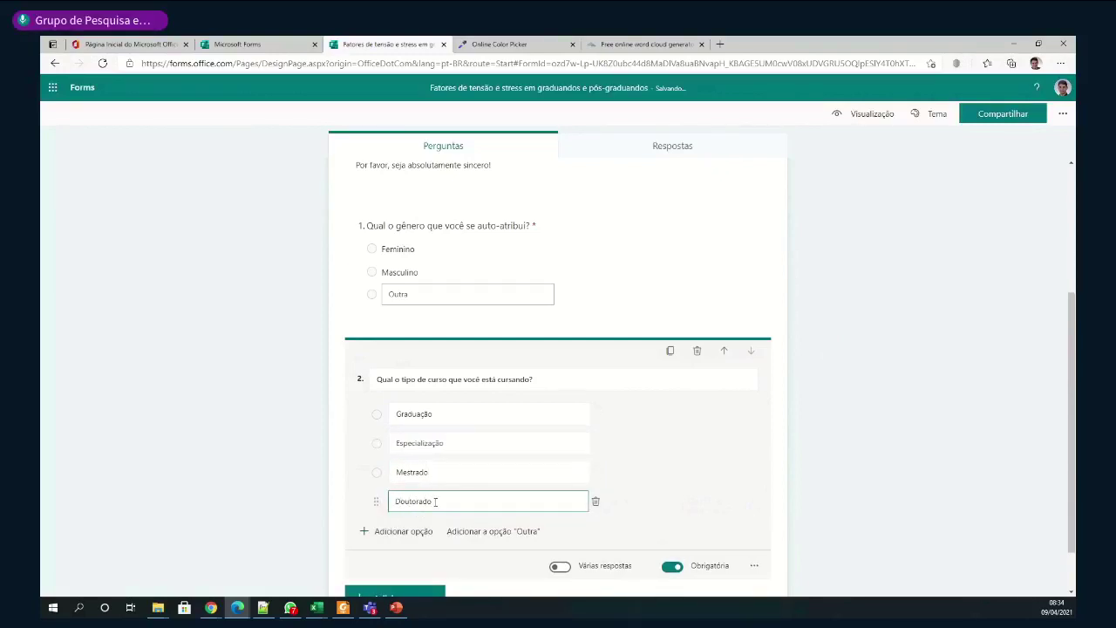
left_click(488, 534)
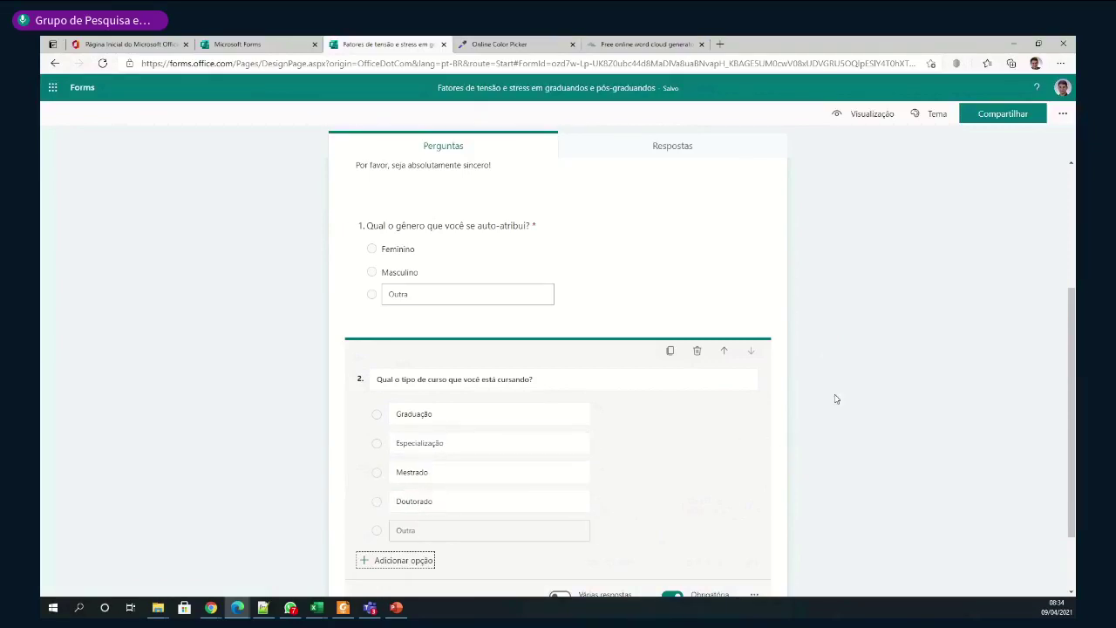
left_click(859, 384)
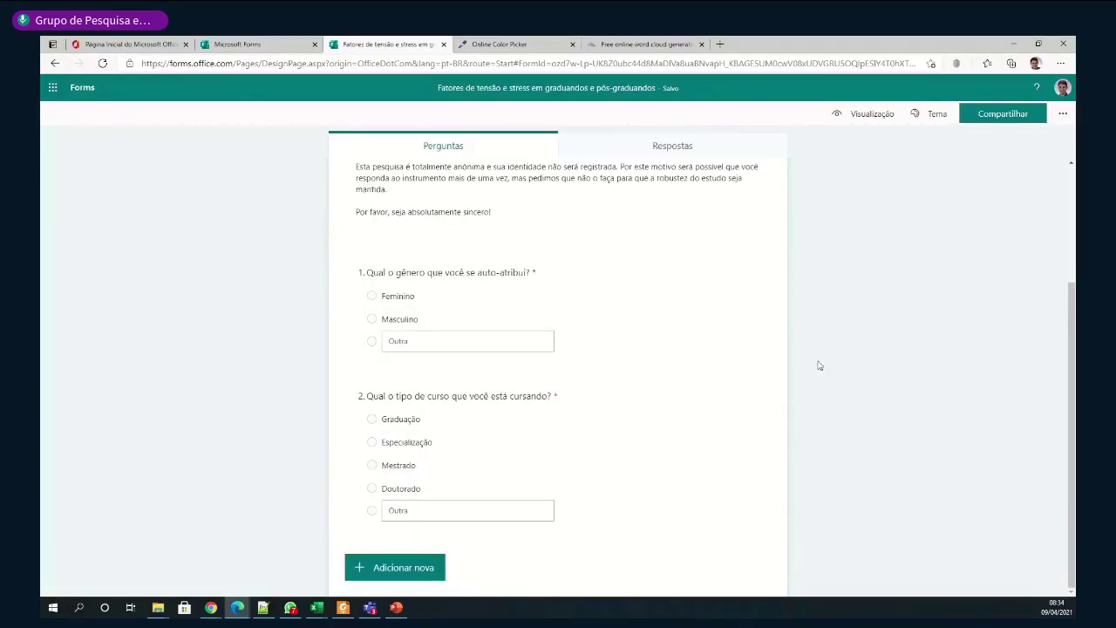
Reopen question 2, 'Qual o tipo de curso que você está cursando?', for editing
left_click(660, 402)
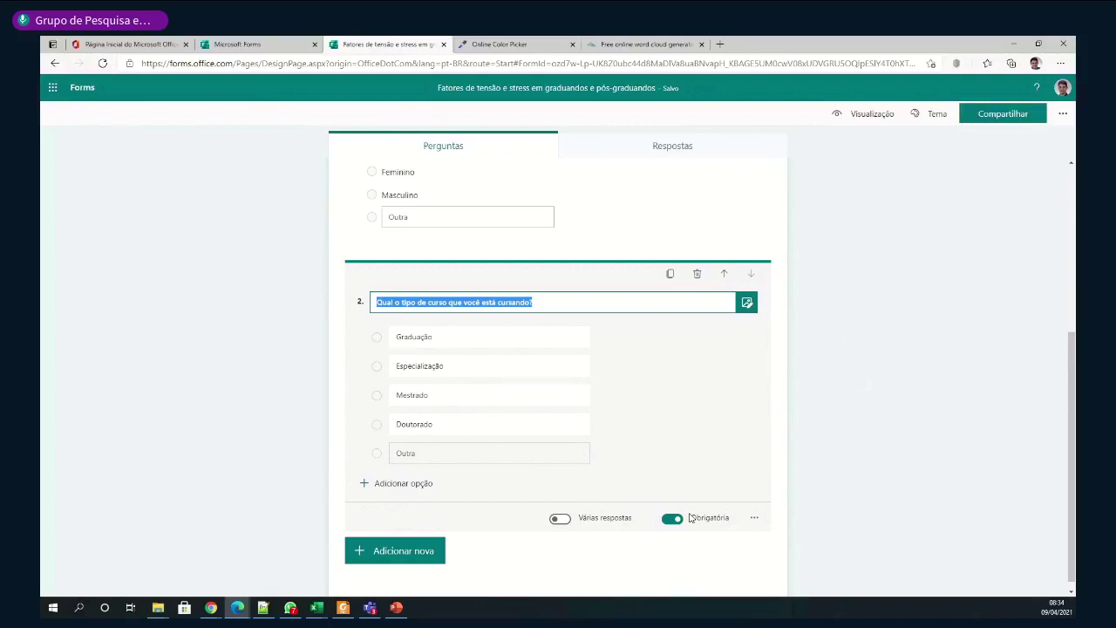
Add date question 3, 'Qual a data estimada para a conclusão do curso?', then show question types again
left_click(414, 556)
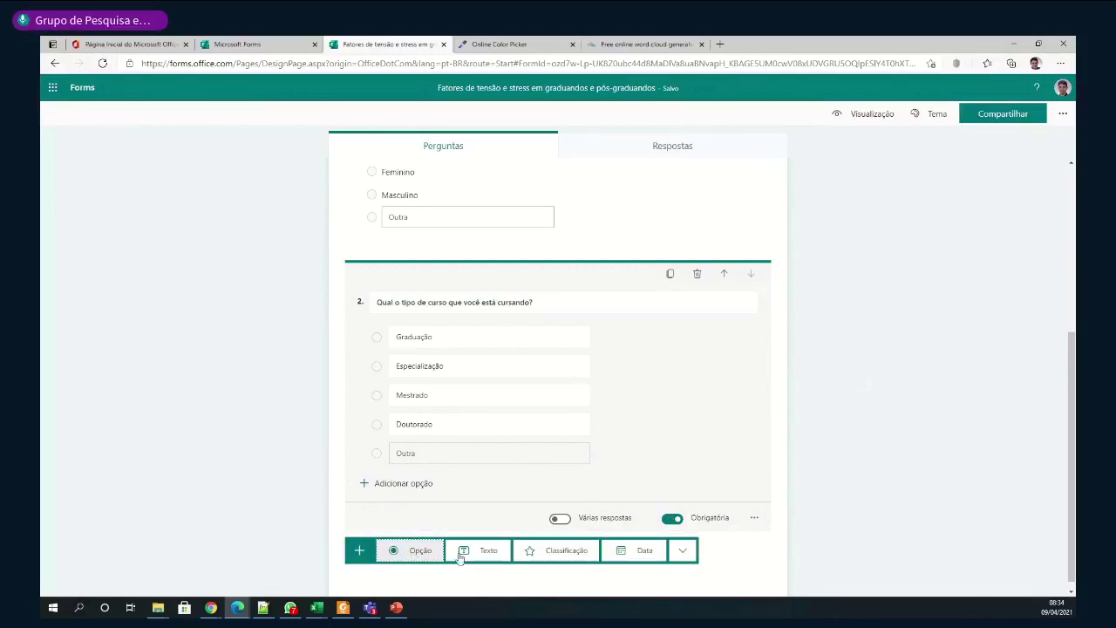
left_click(650, 552)
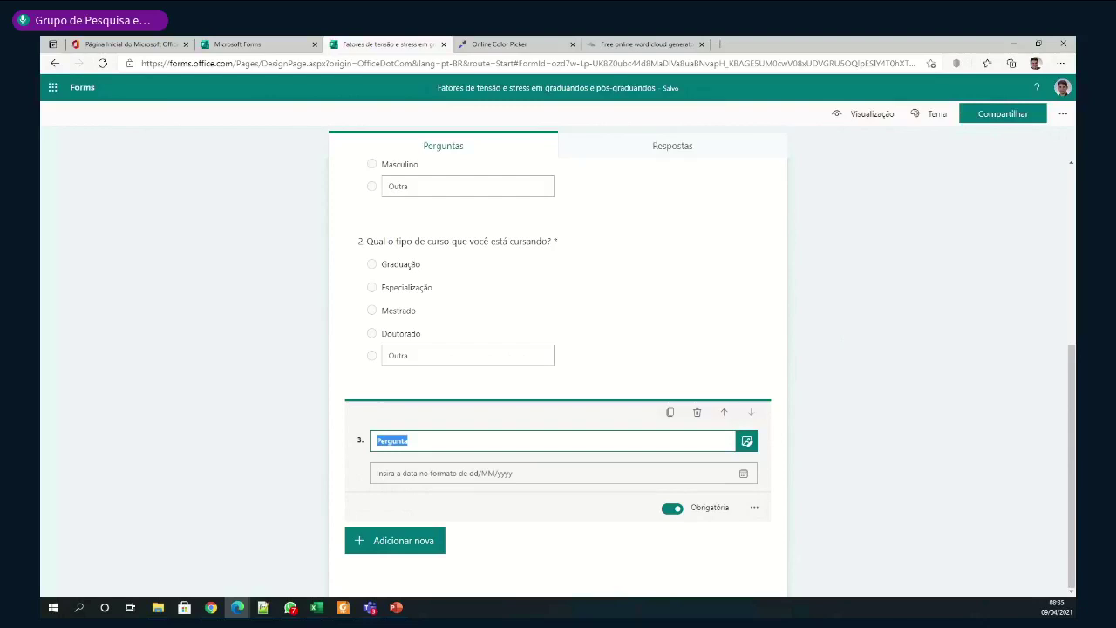
key("alt+Tab")
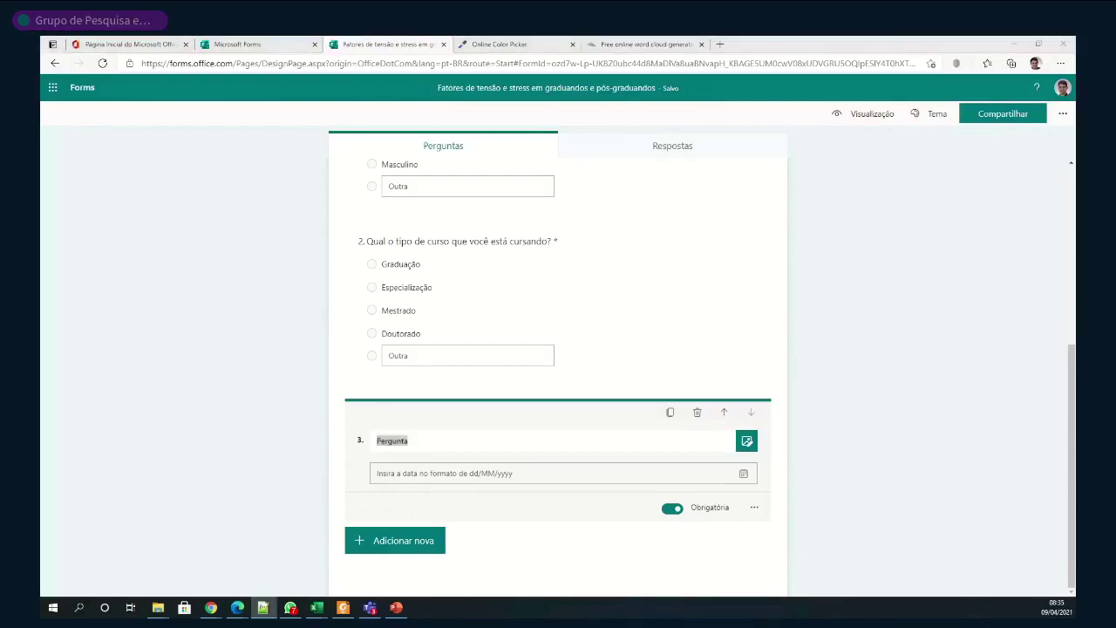
left_click(423, 441)
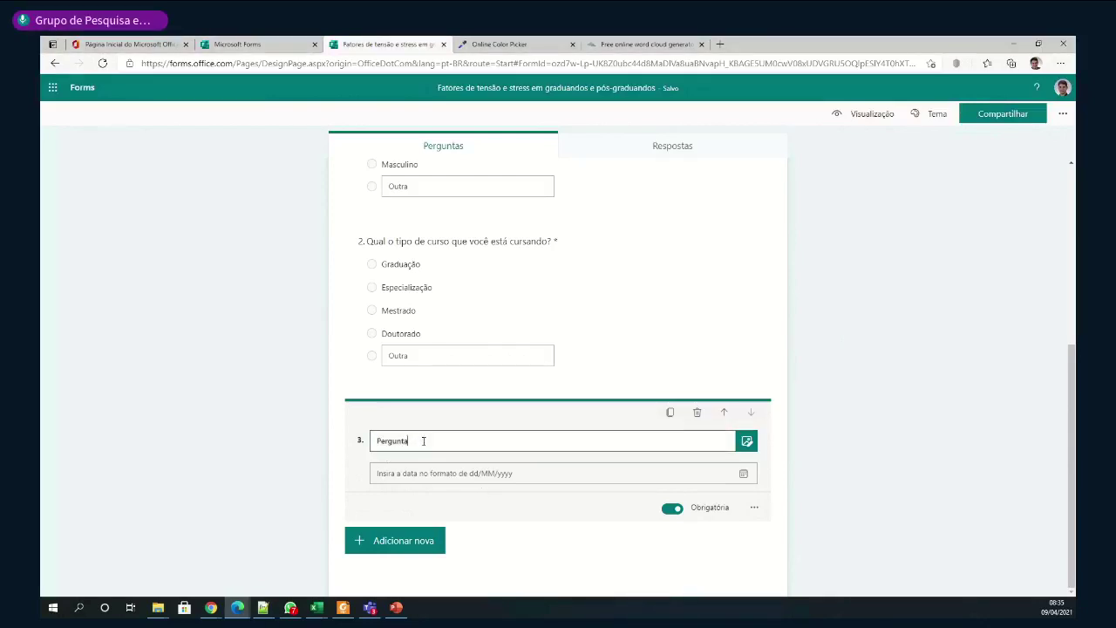
left_click_drag(423, 440, 355, 445)
type("Qual a data estimada para a conclusão do curso?")
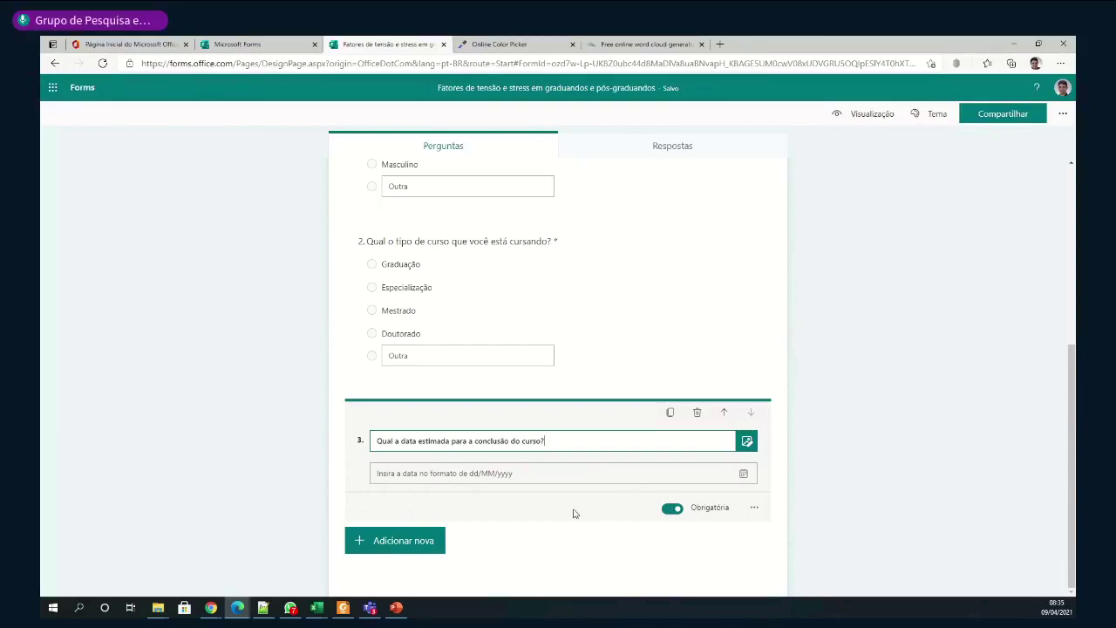
left_click(386, 543)
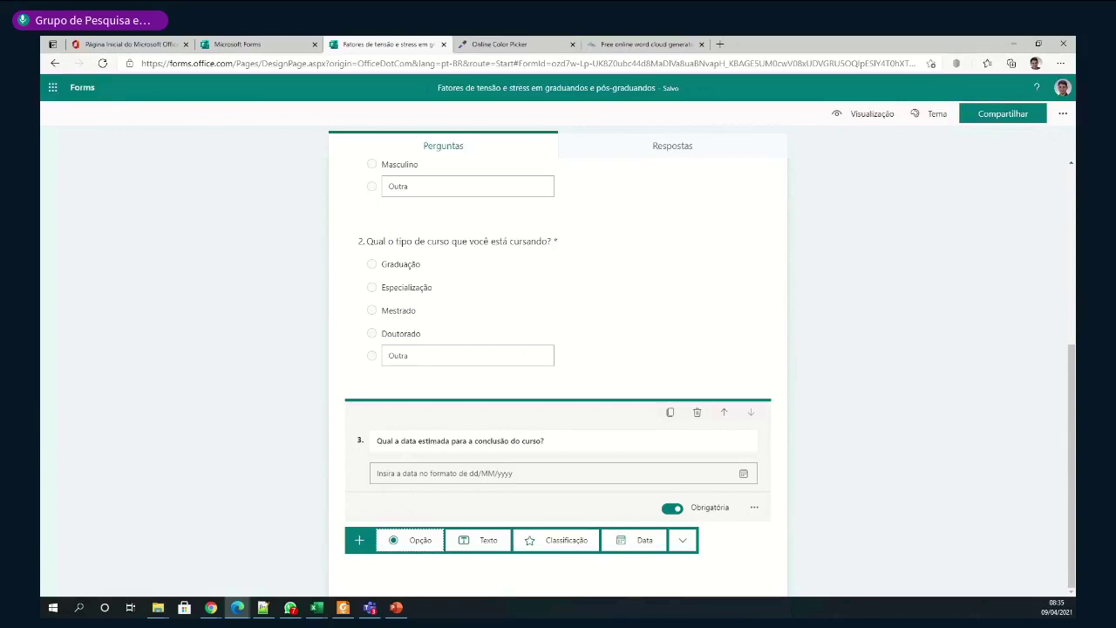
Add a choice question 4 titled 'Quais as áreas do conhecimento que são objeto do seu curso?'
left_click(411, 542)
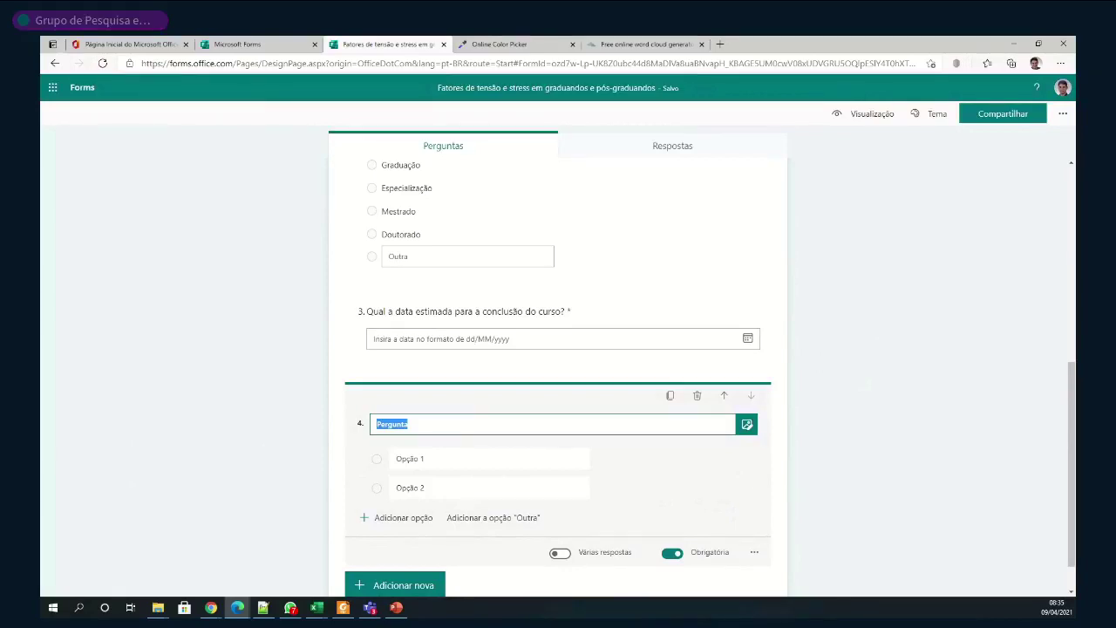
key("alt+Tab")
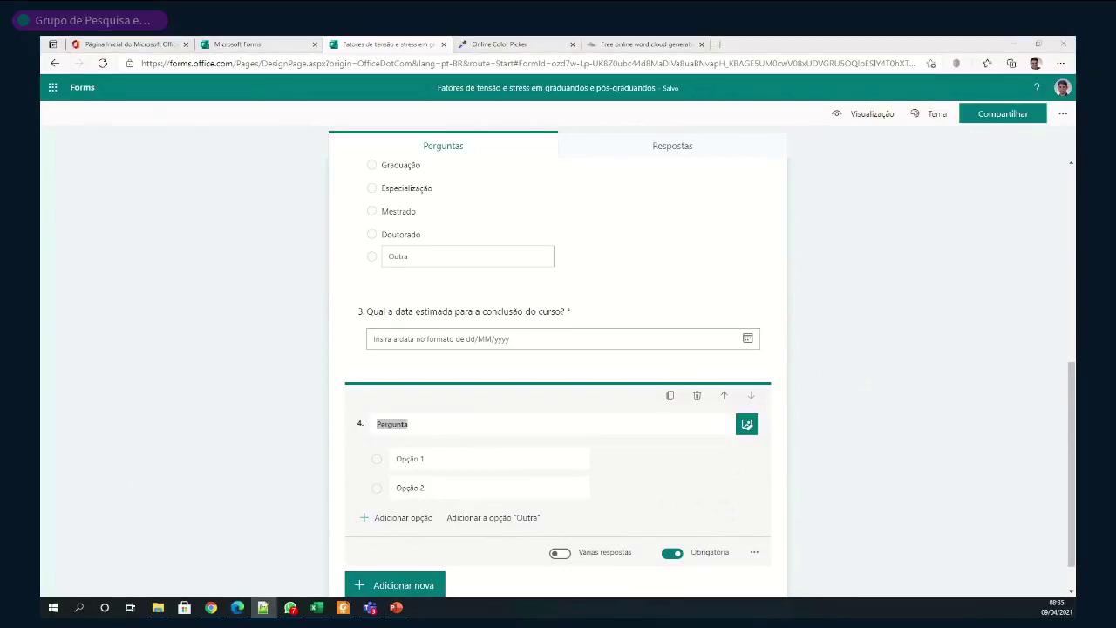
key("alt+Tab")
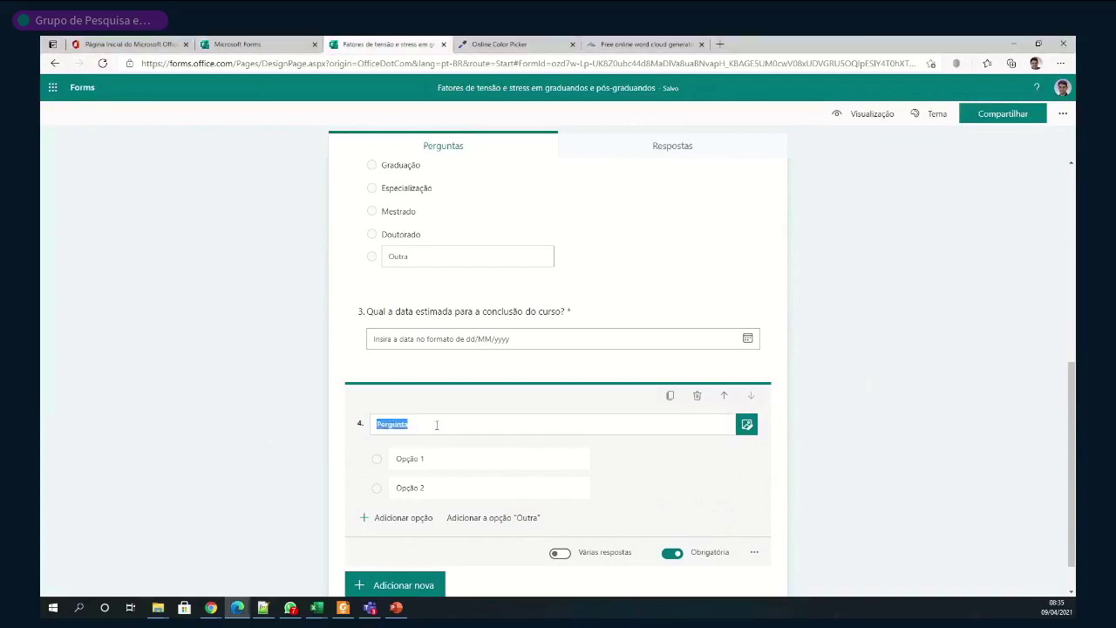
type("Quais as áreas do conhecimento que são objeto do seu curso")
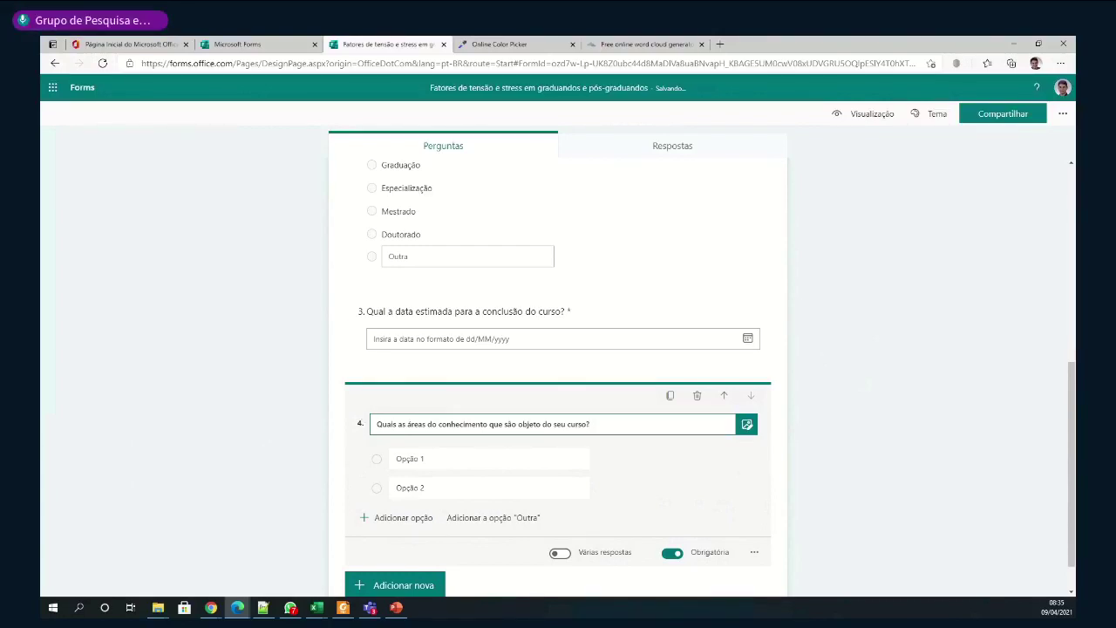
key("alt+Tab")
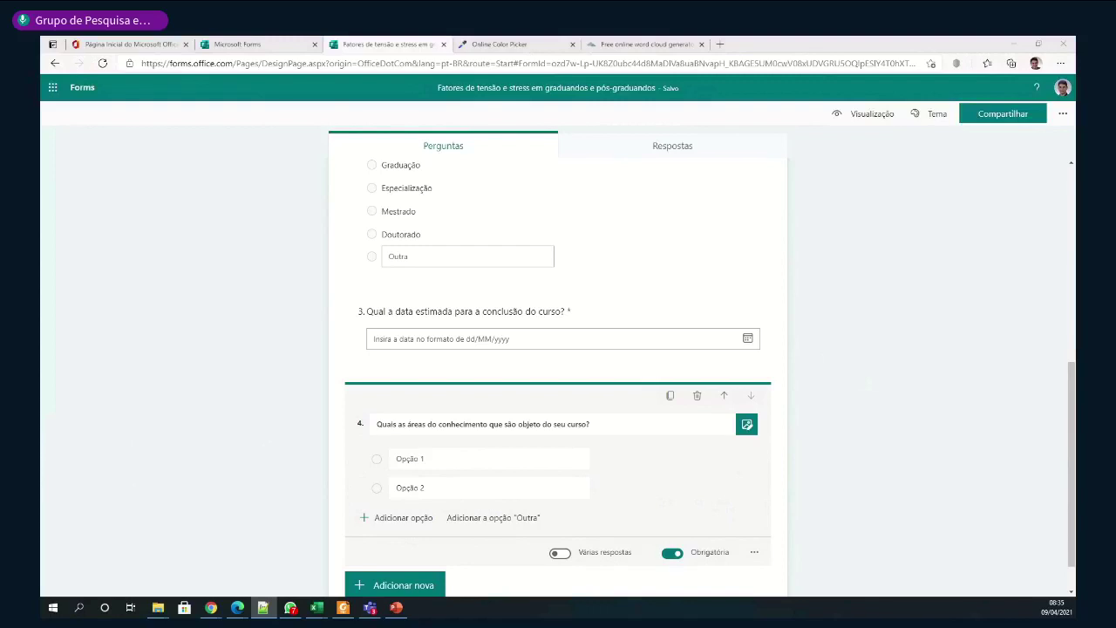
Fill the first two choices with Administração and Computação and add a third row
left_click(430, 460)
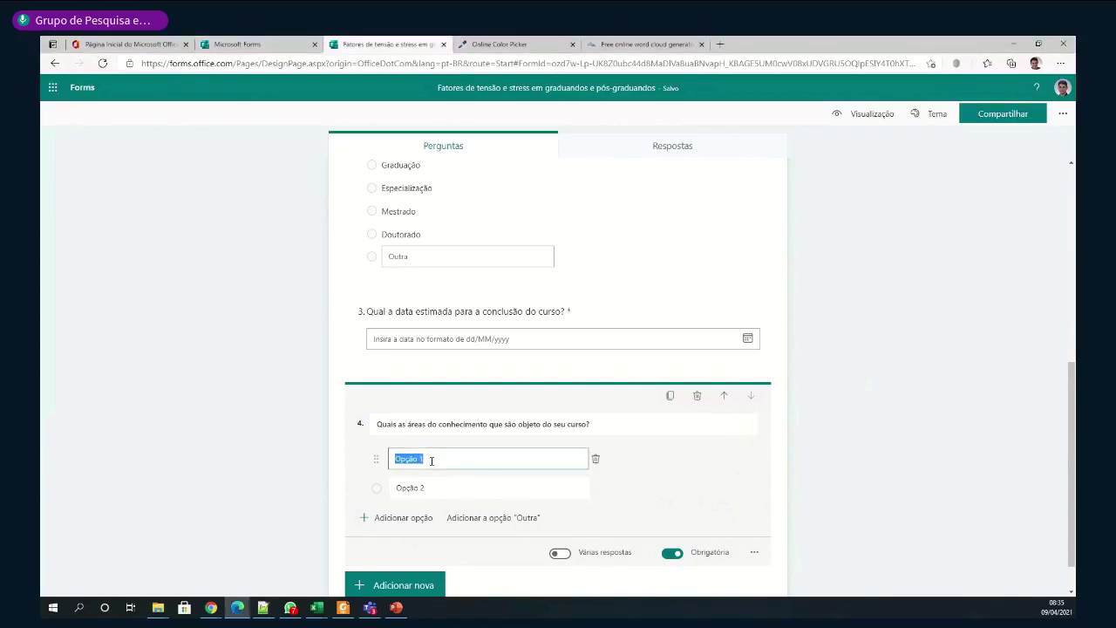
type("Administração")
key("alt+Tab")
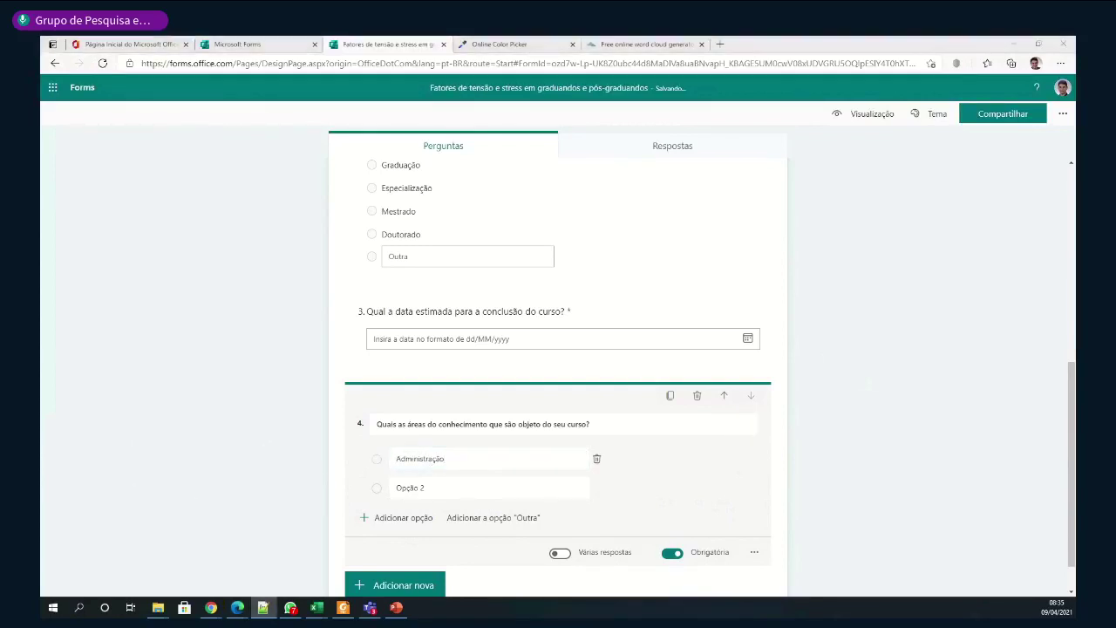
left_click(390, 489)
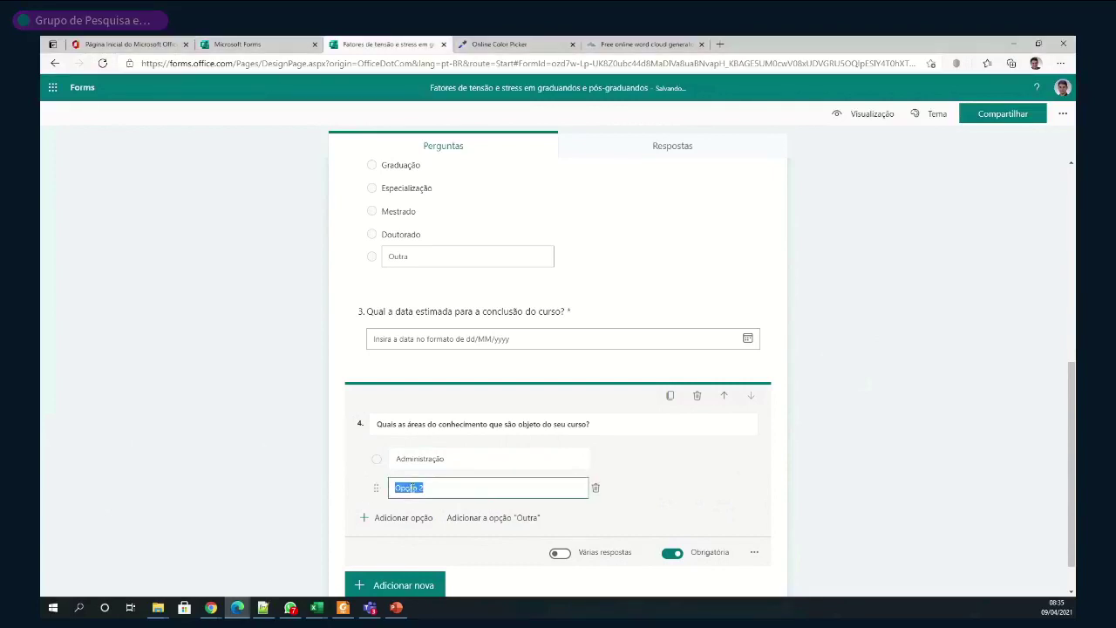
type("Computação")
key("Return")
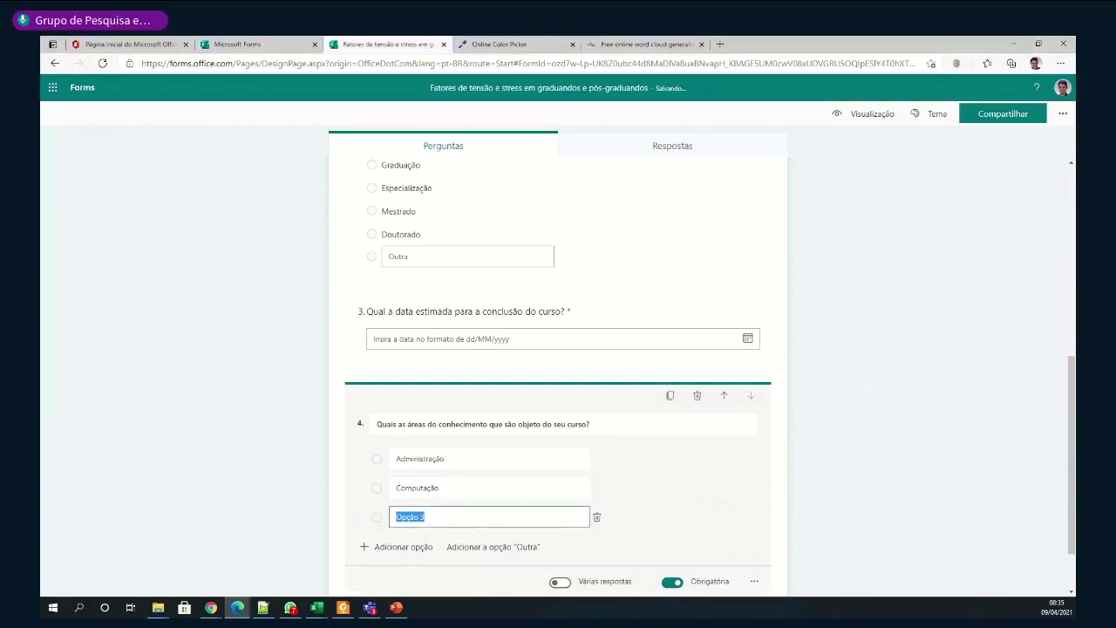
Add choices 'Ciência da informação ou do conhecimento' and 'Ciências da saúde em geral'
key("alt+Tab")
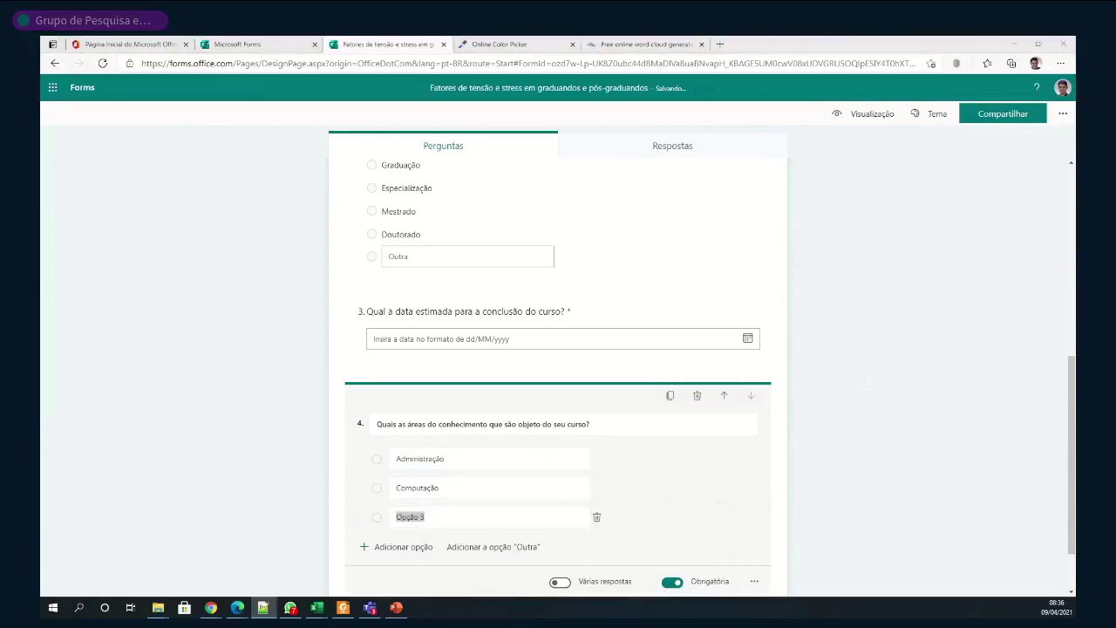
key("alt+Tab")
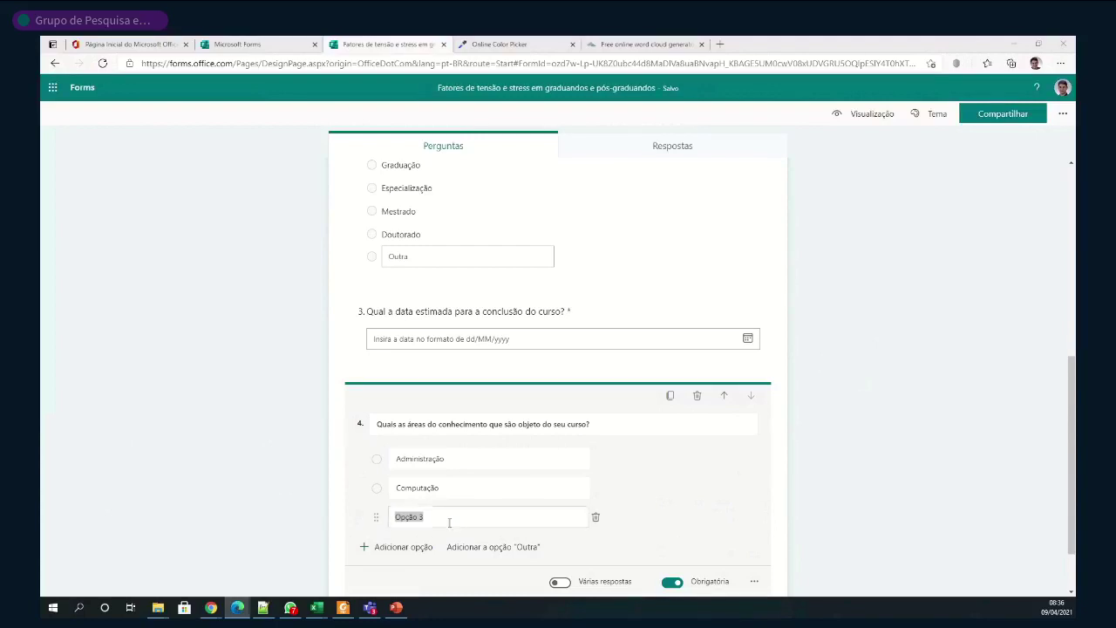
type("Ciência da informação ou do conhecimento")
key("Return")
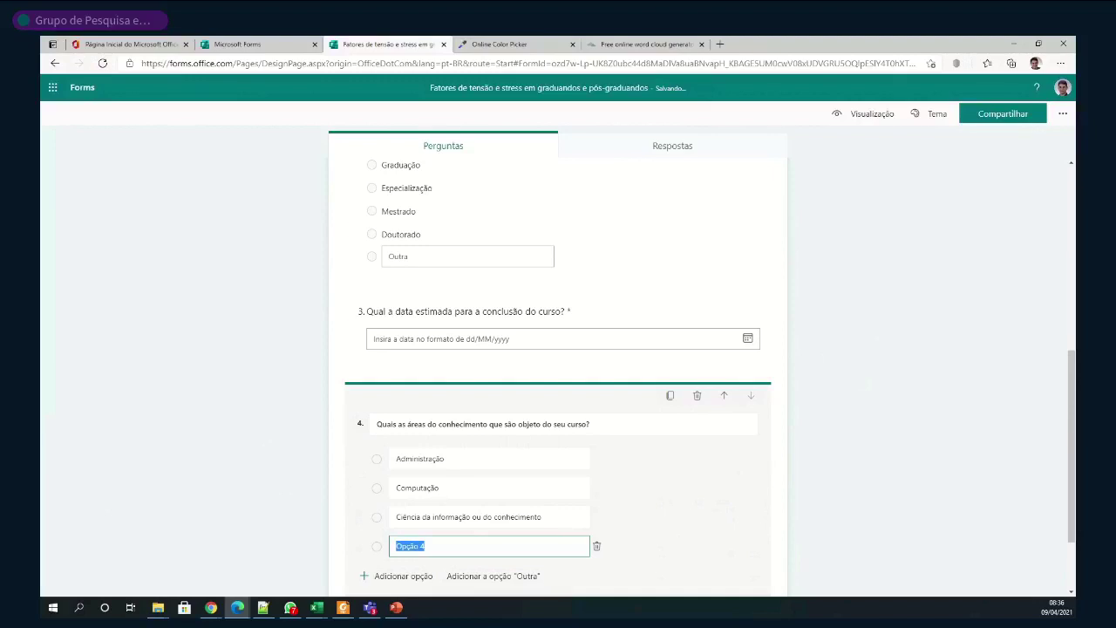
key("alt+Tab")
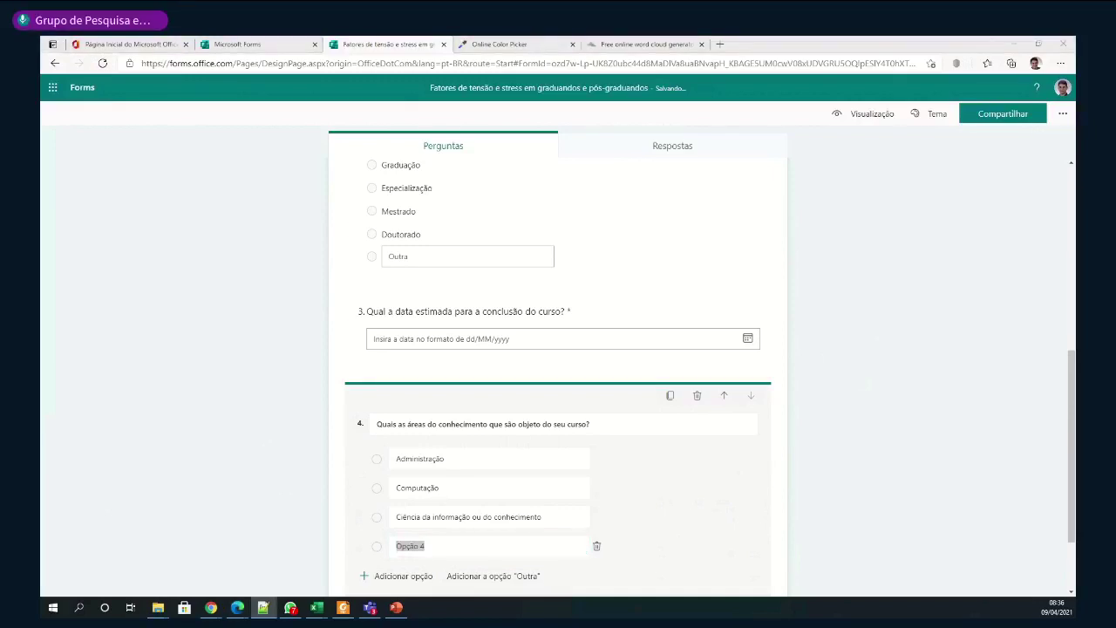
left_click(453, 546)
left_click_drag(401, 551, 384, 558)
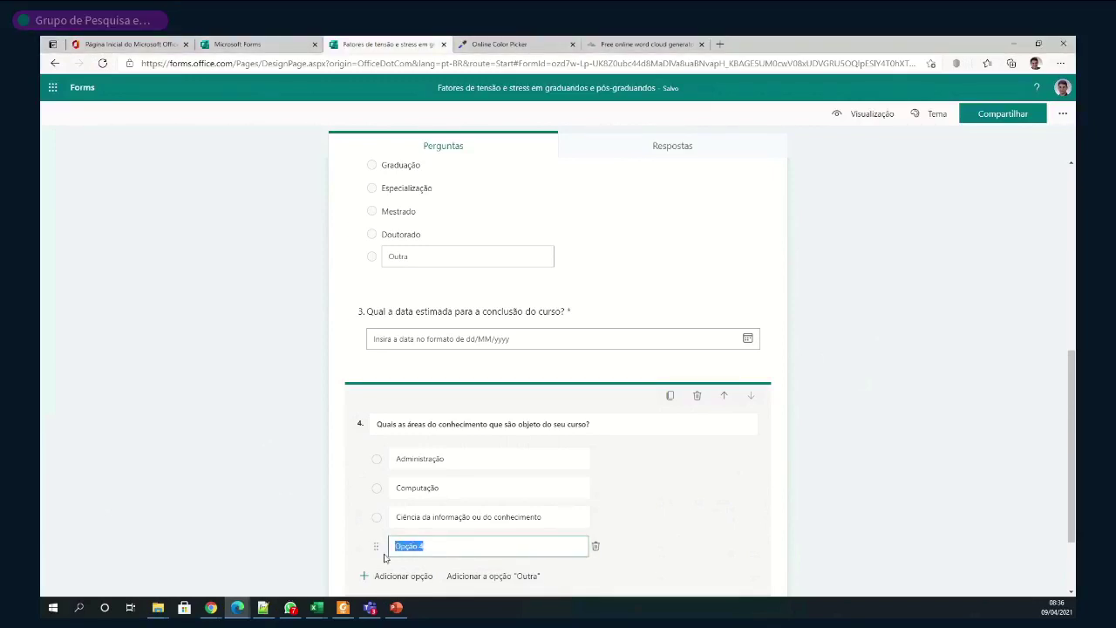
type("Ciências da saúde em geral")
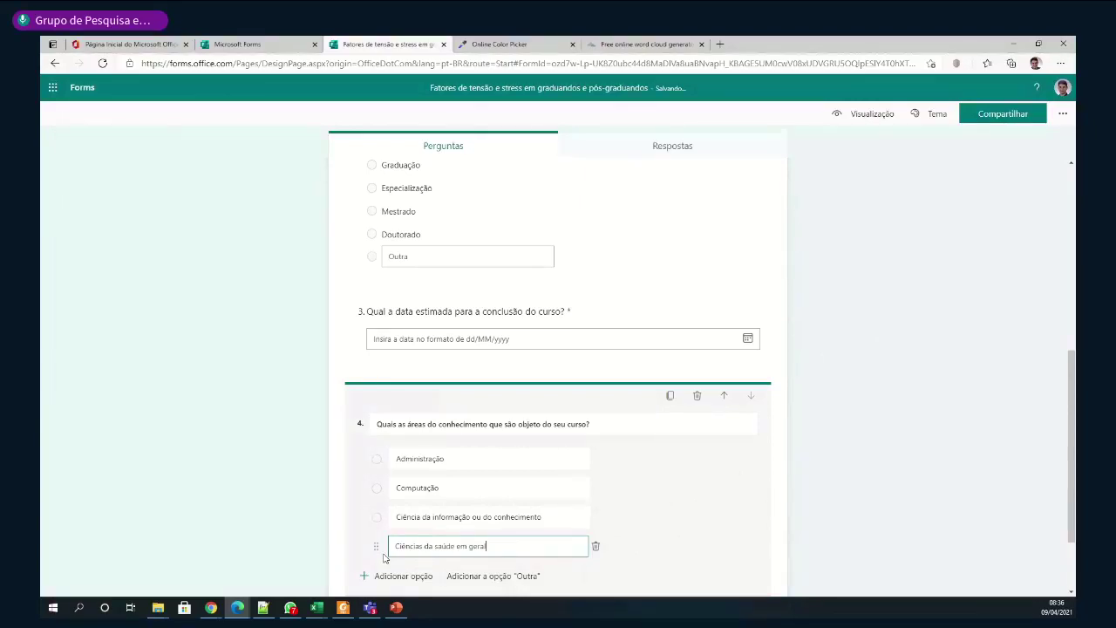
key("Return")
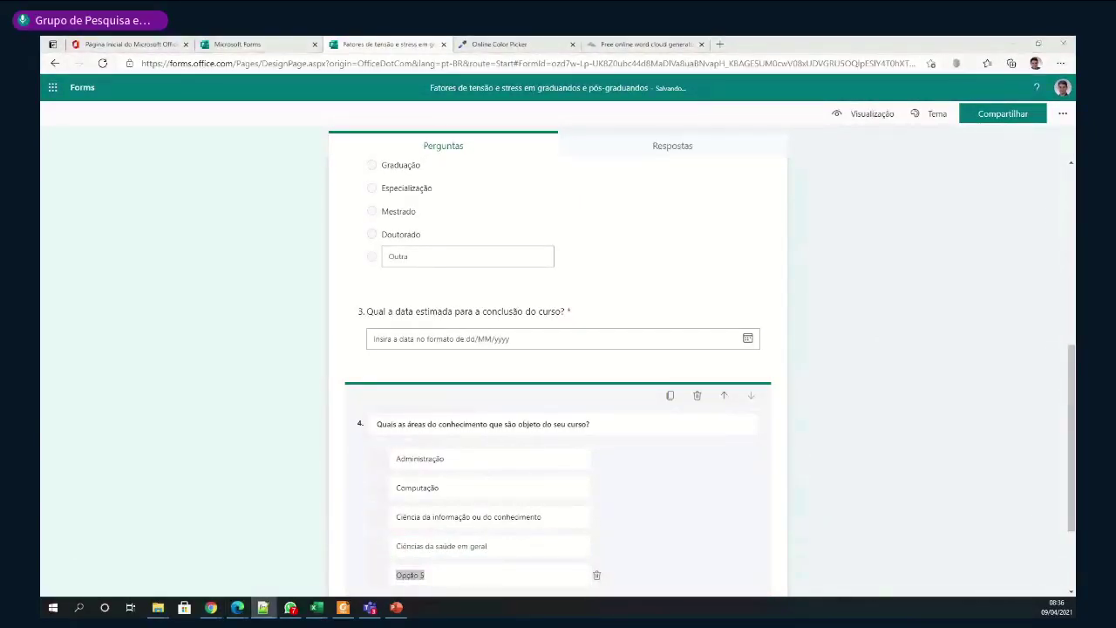
Add choices 'Ciência de dados ou Estatística' and 'Ciências sociais em geral', leaving a seventh empty row
left_click(443, 578)
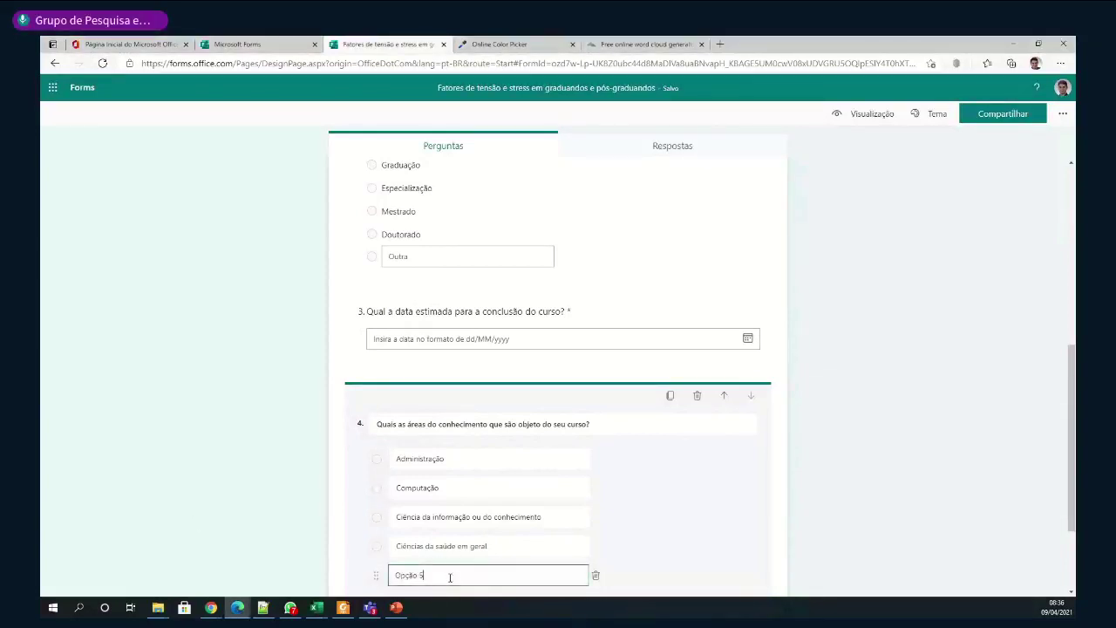
left_click_drag(451, 578, 380, 579)
type("Ciência de dados ou Estatística")
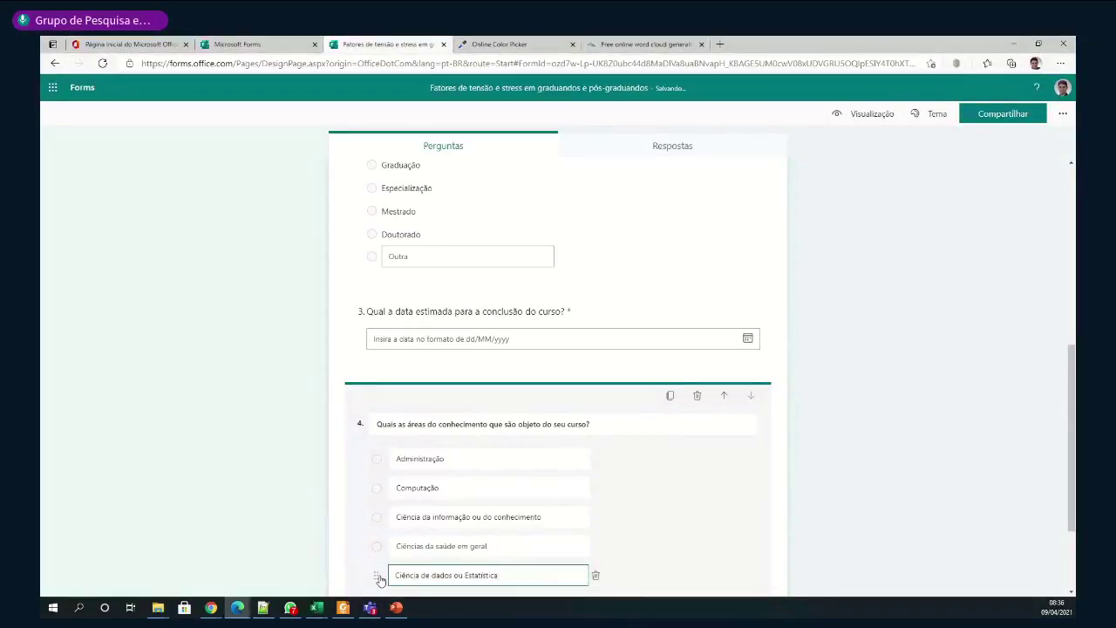
key("Return")
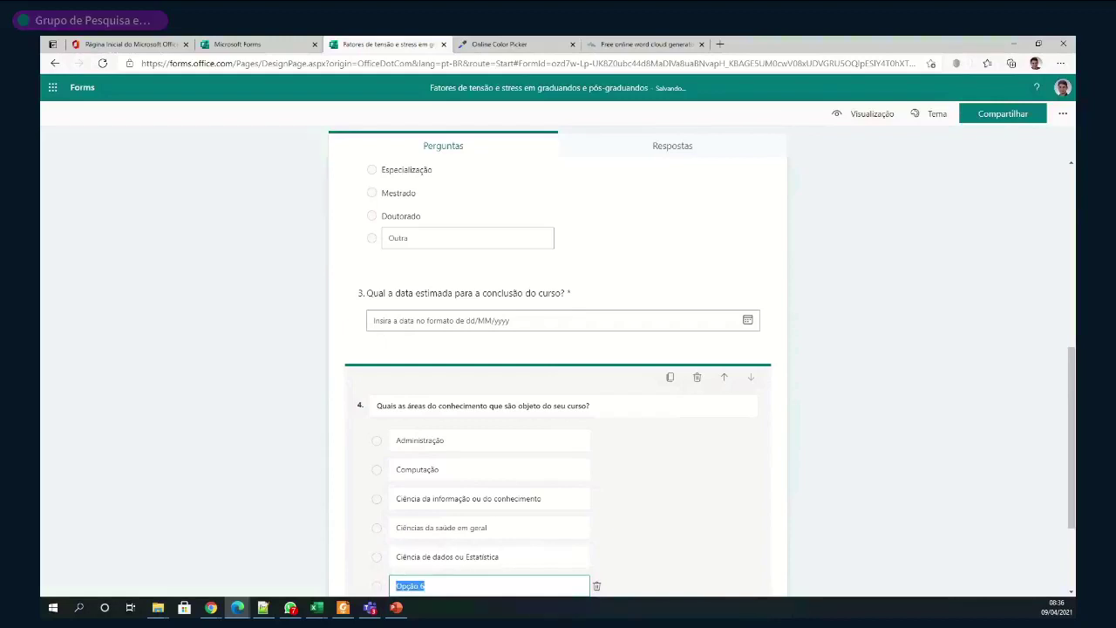
key("alt+Tab")
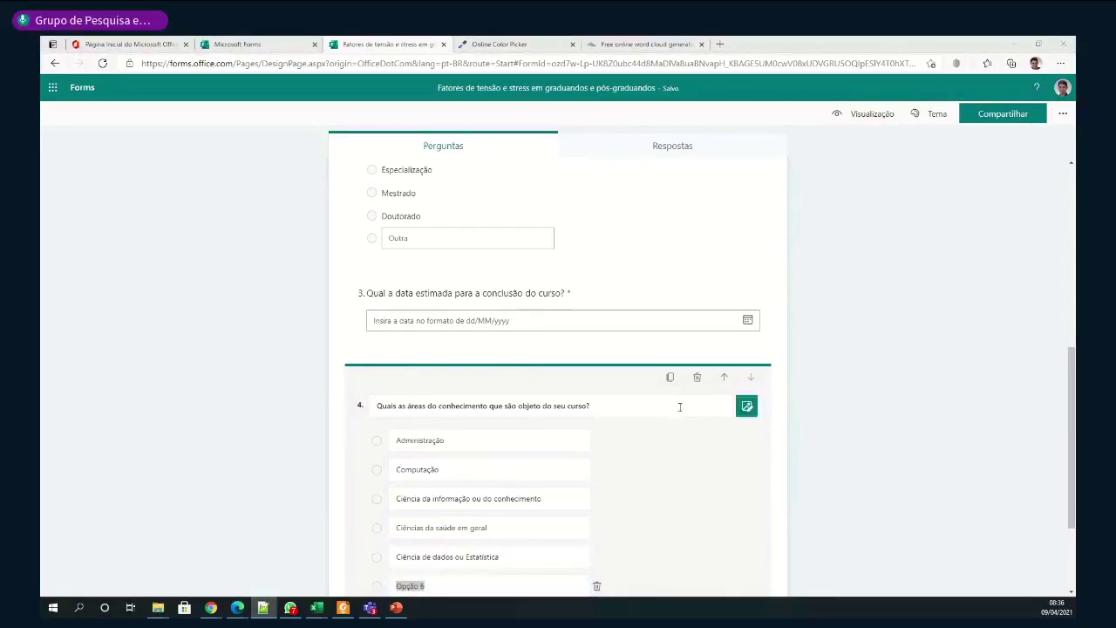
scroll(851, 429, "down", 2)
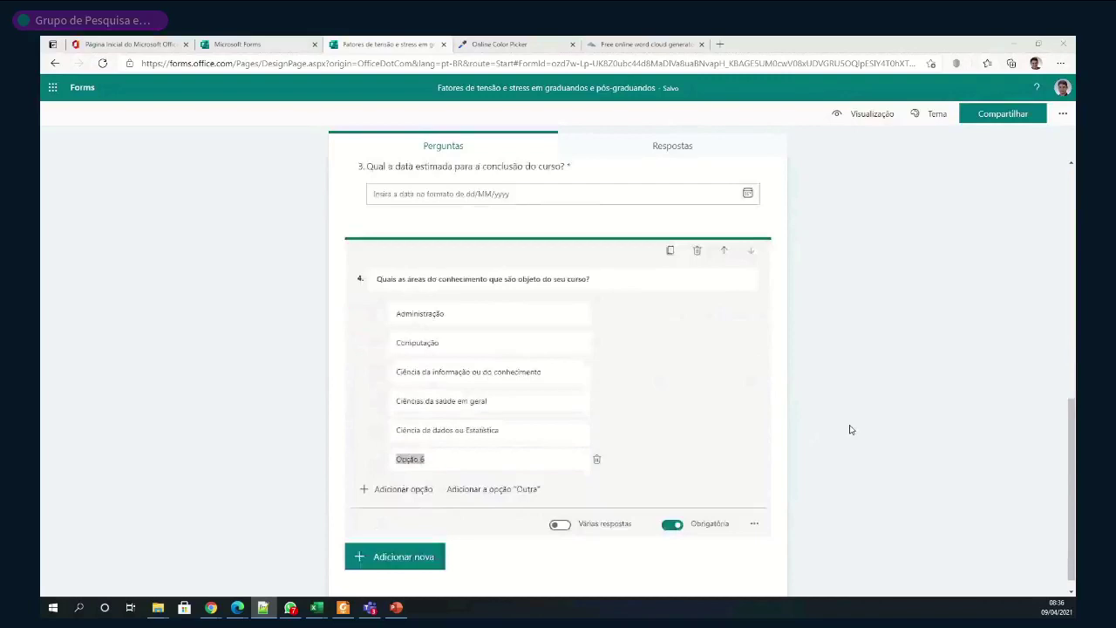
left_click(468, 442)
type("Ciências sociais em geral")
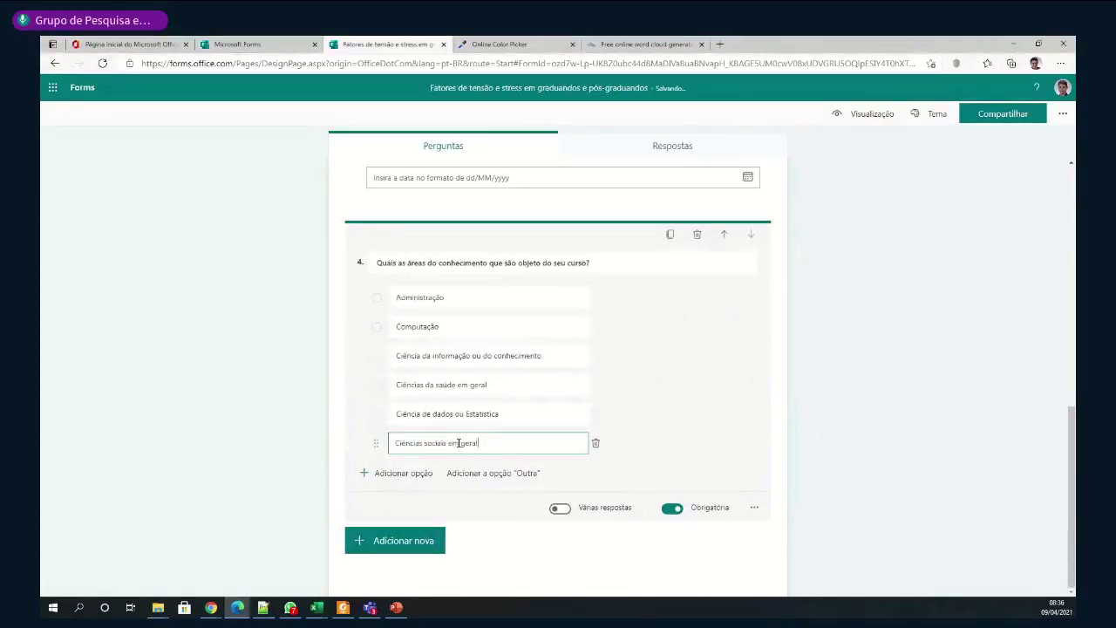
key("Return")
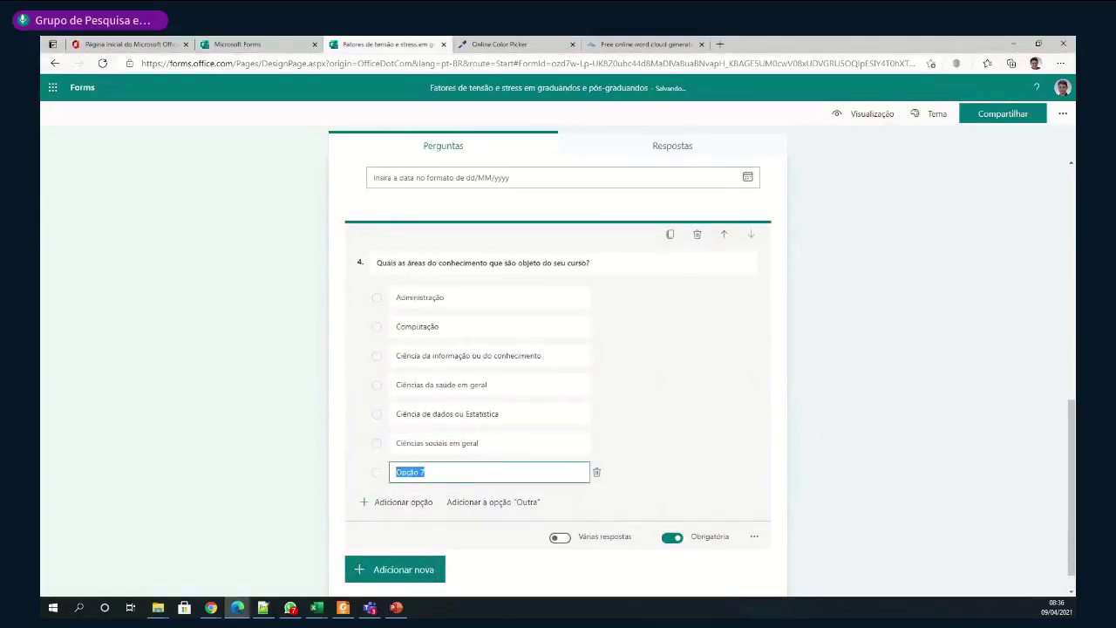
key("alt+Tab")
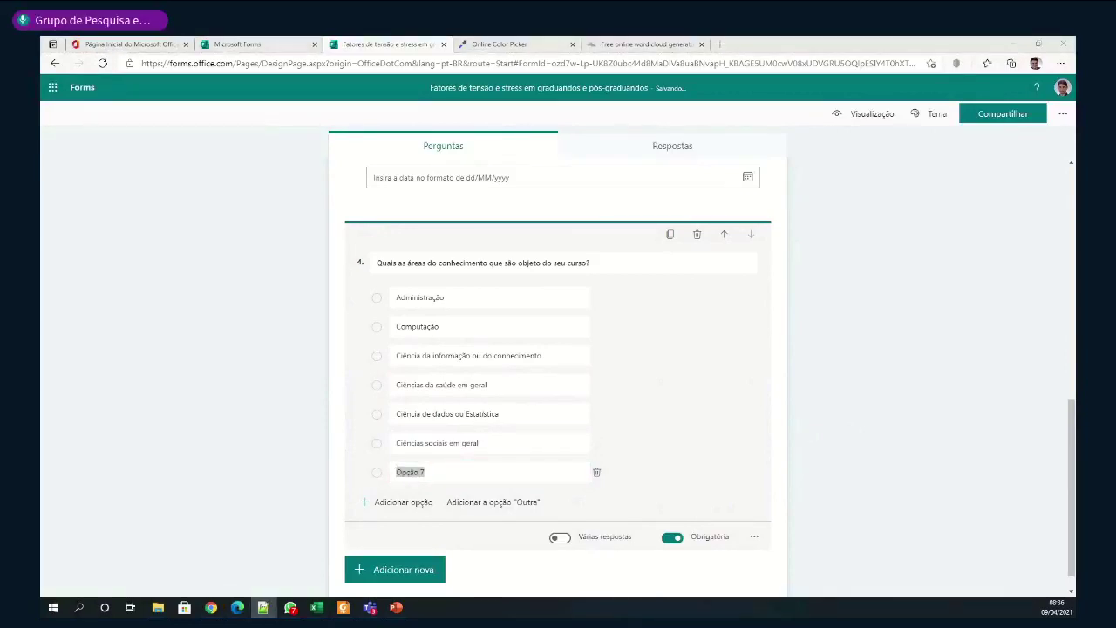
Replace the Opção 7 placeholder with Engenharias
left_click(424, 472)
left_click_drag(424, 472, 388, 475)
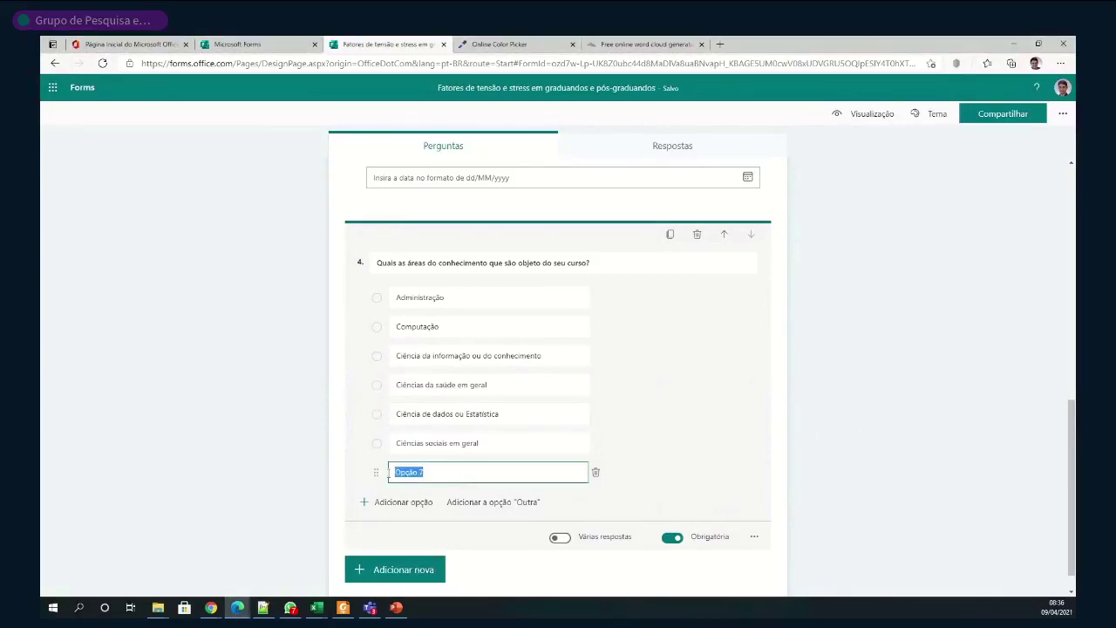
type("Engenharias")
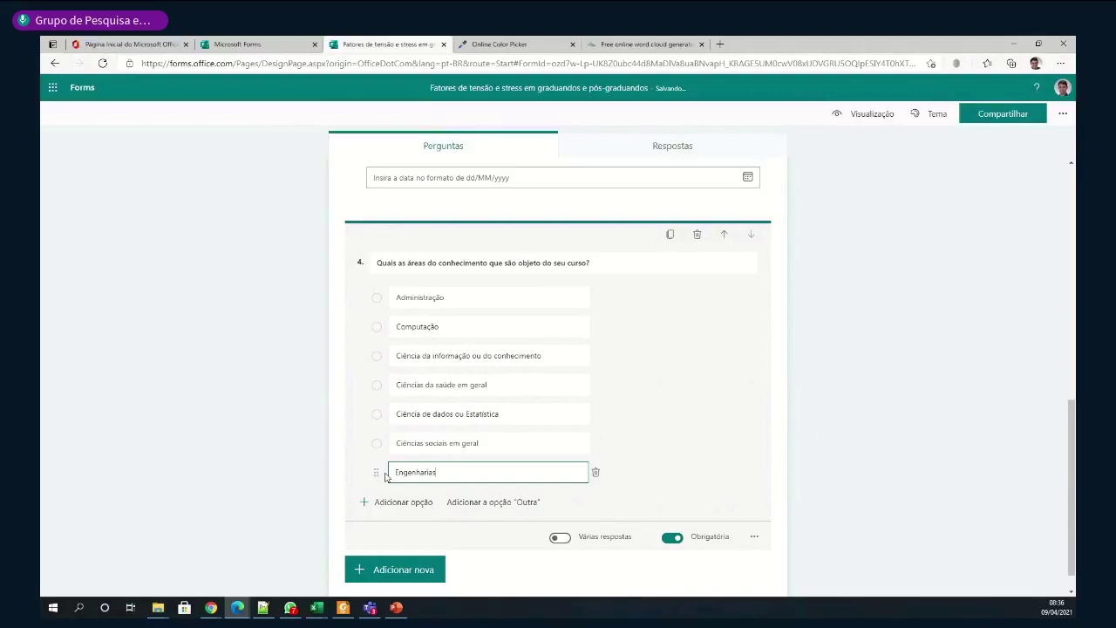
Add an 'Outra' choice and turn on Várias respostas for question 4
left_click(488, 501)
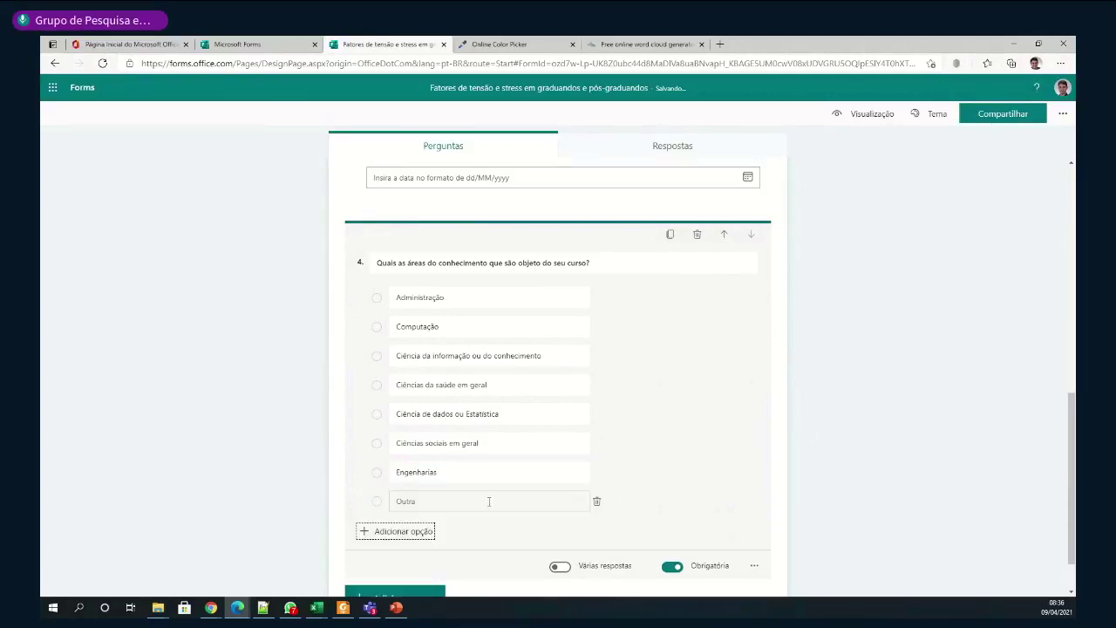
scroll(828, 370, "down", 2)
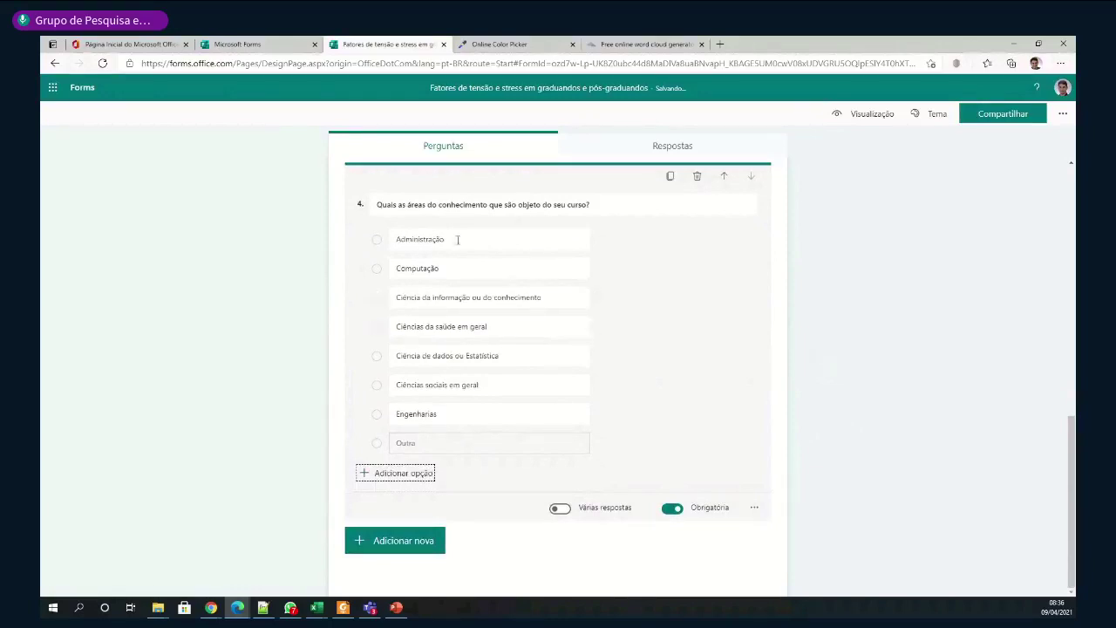
left_click(559, 508)
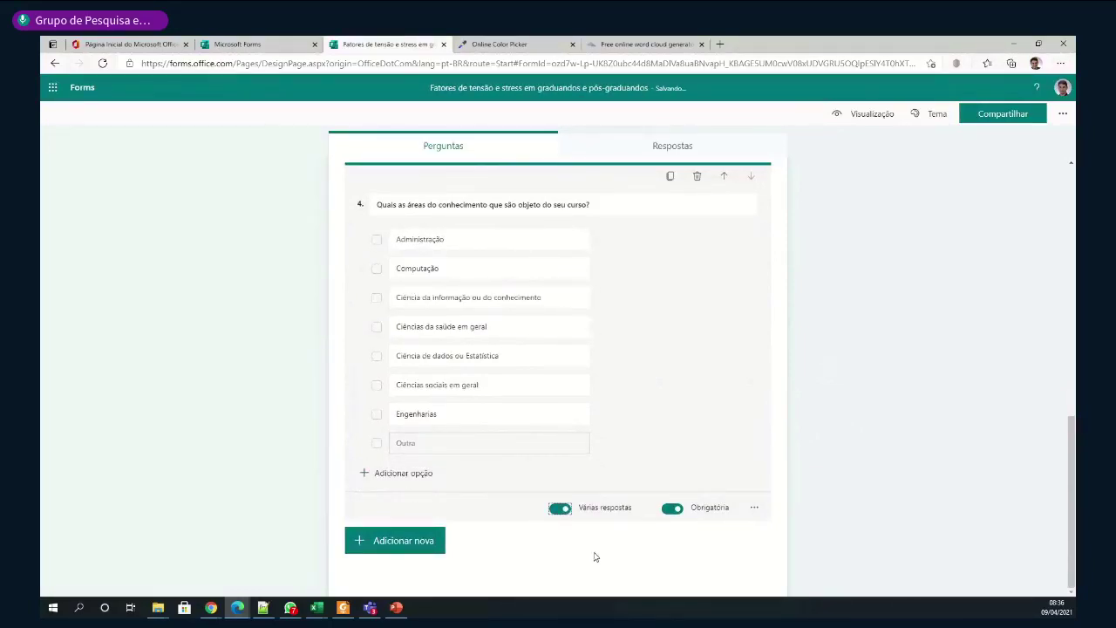
mouse_move(489, 443)
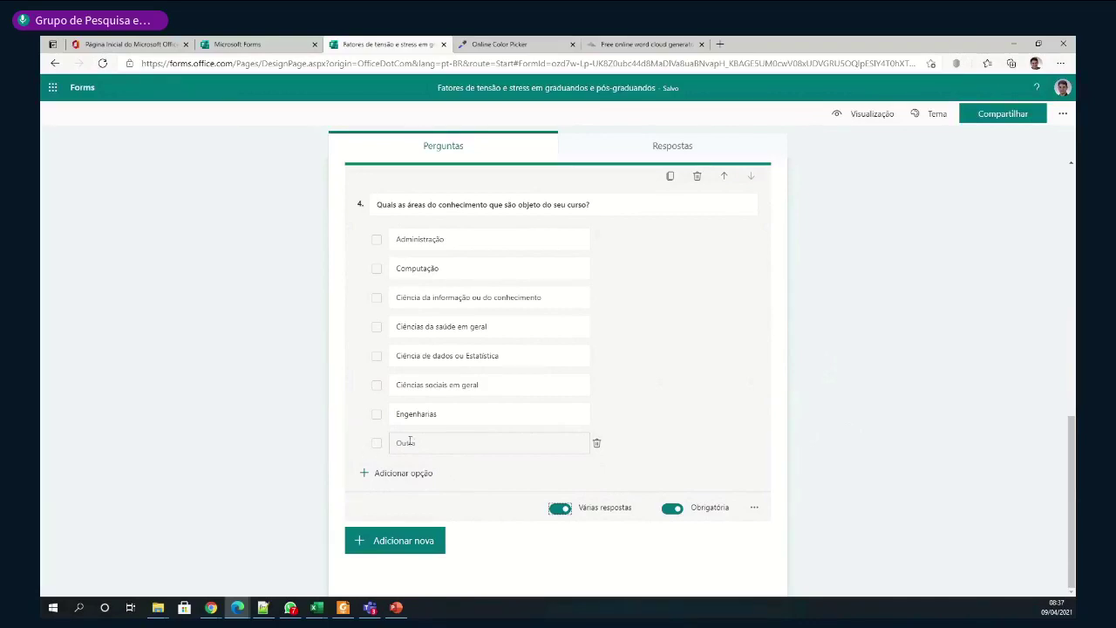
scroll(317, 352, "up", 2)
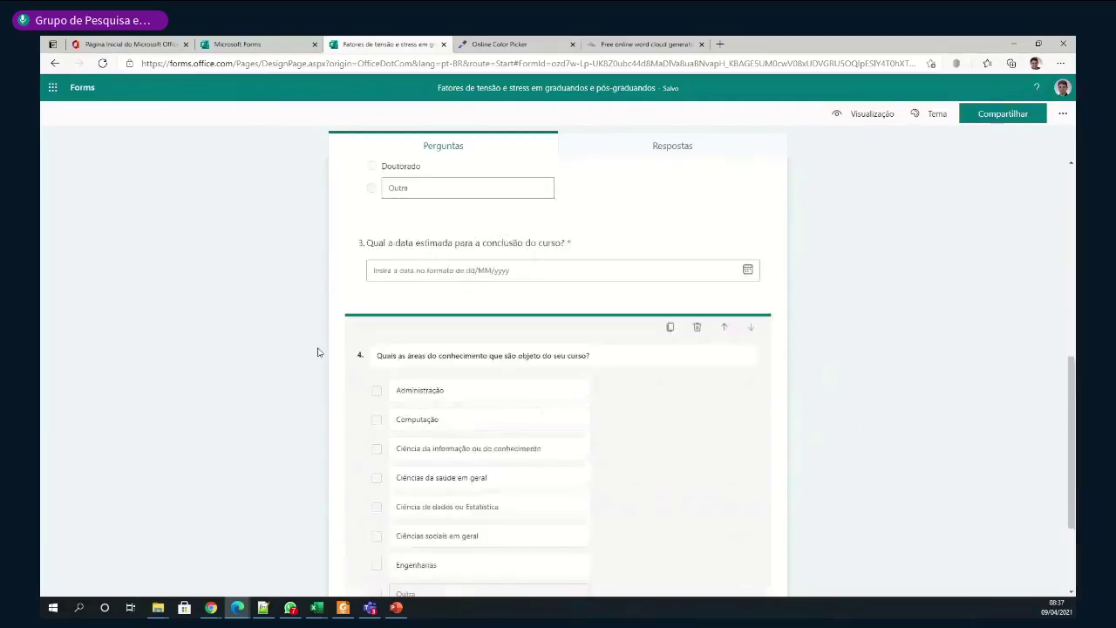
scroll(327, 332, "up", 1)
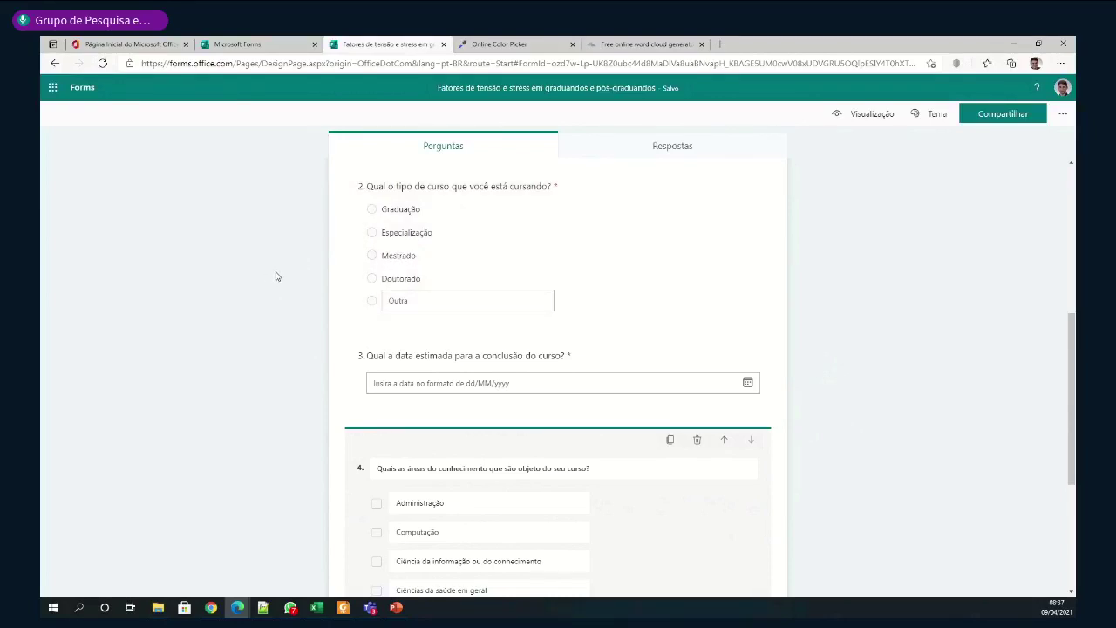
scroll(298, 259, "down", 2)
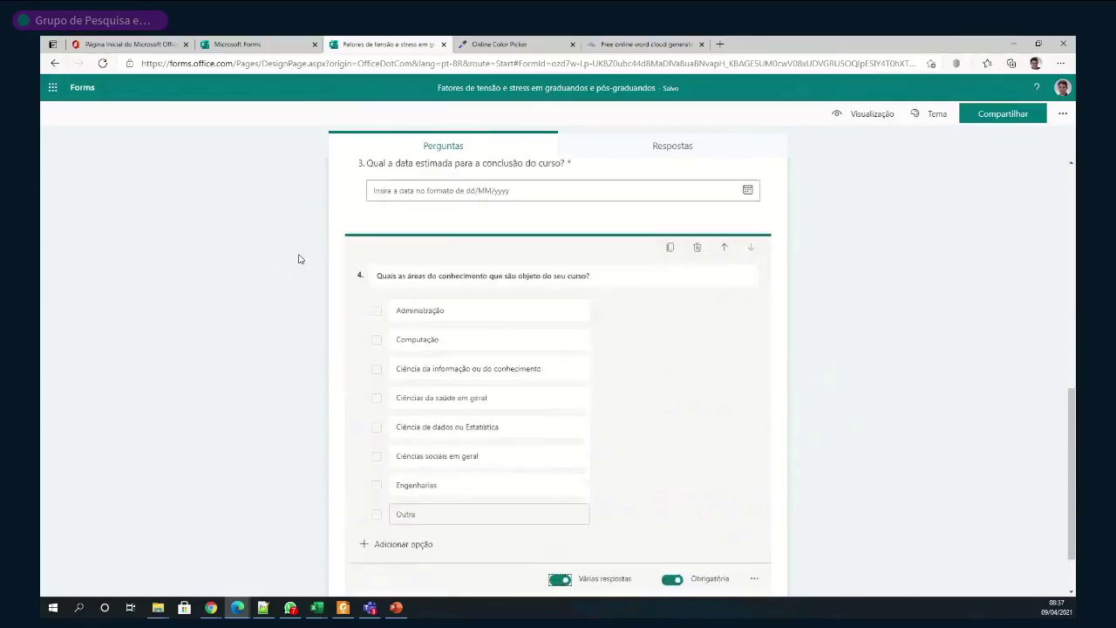
scroll(298, 258, "down", 1)
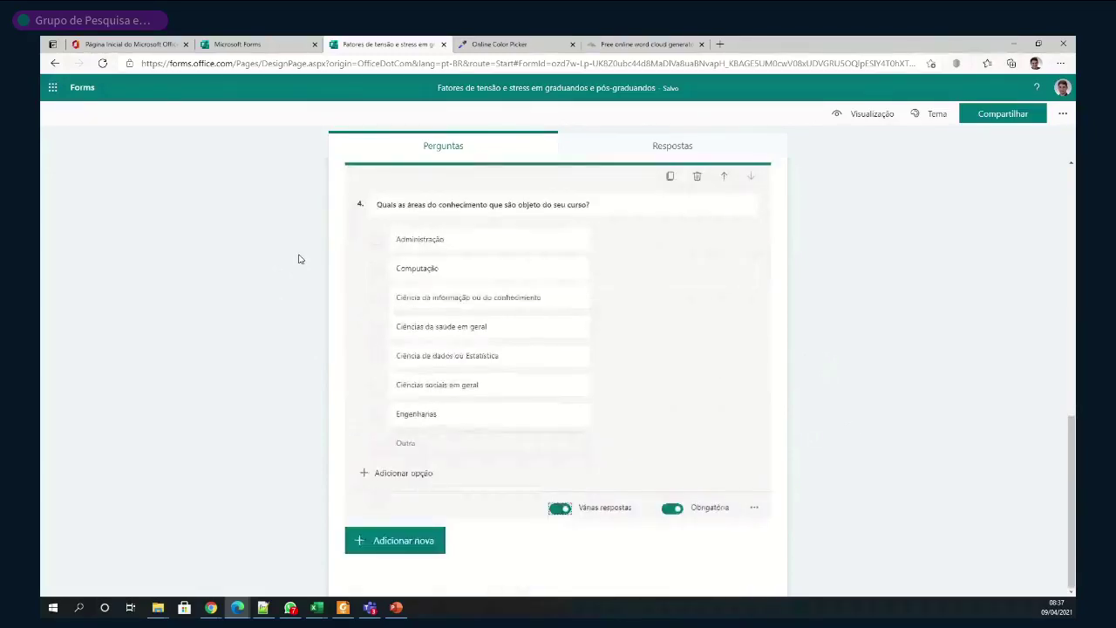
Add a Classificação question 5 titled with the educational-institution satisfaction question
left_click(390, 543)
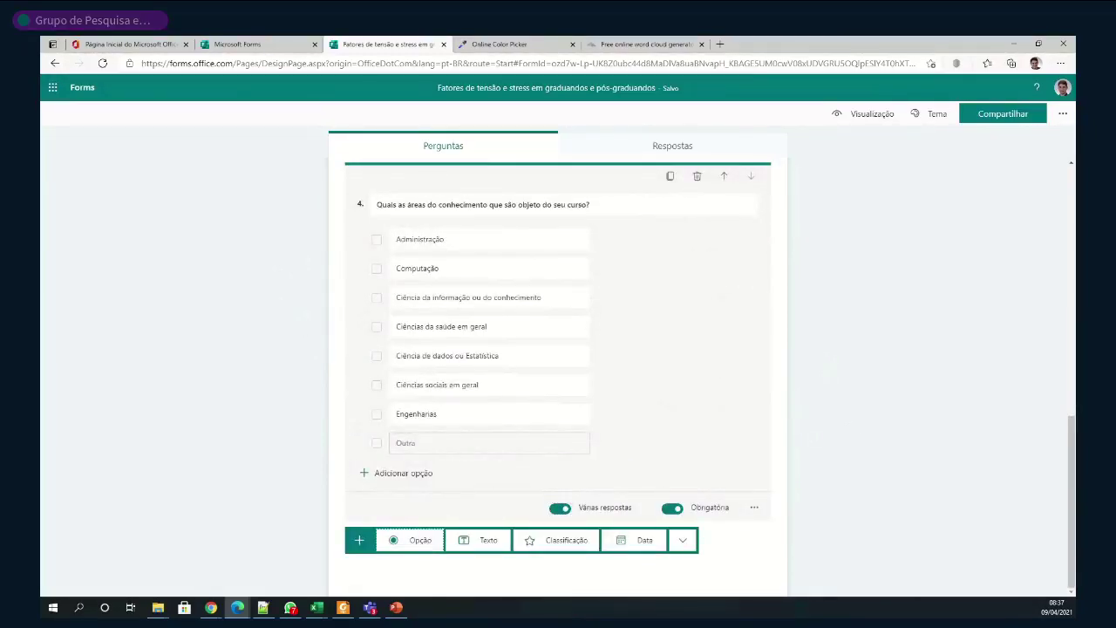
left_click(262, 607)
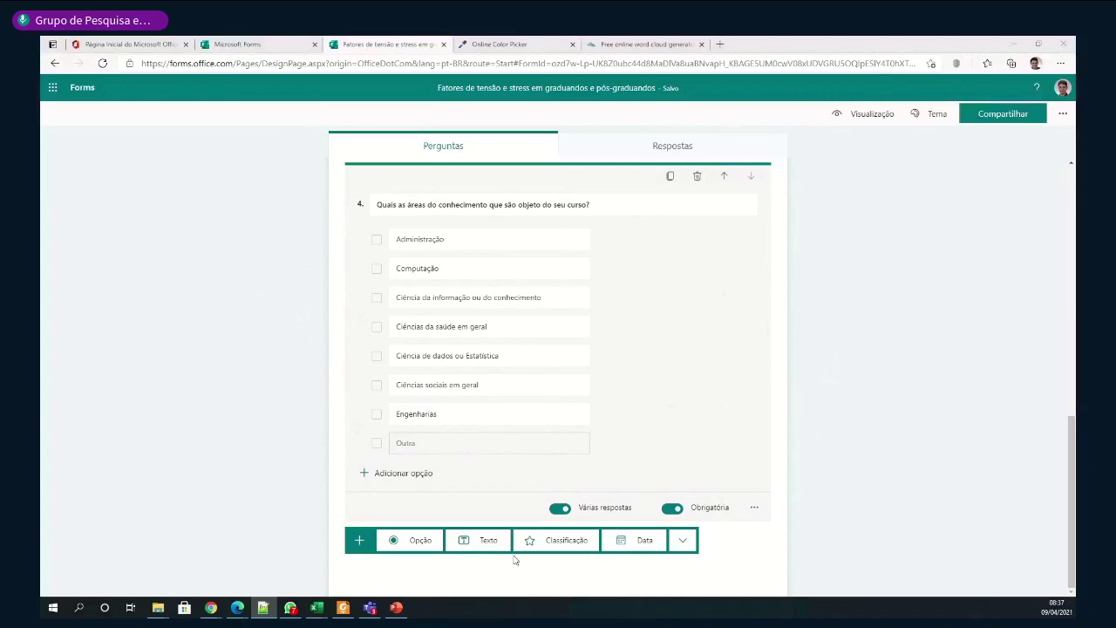
left_click(558, 541)
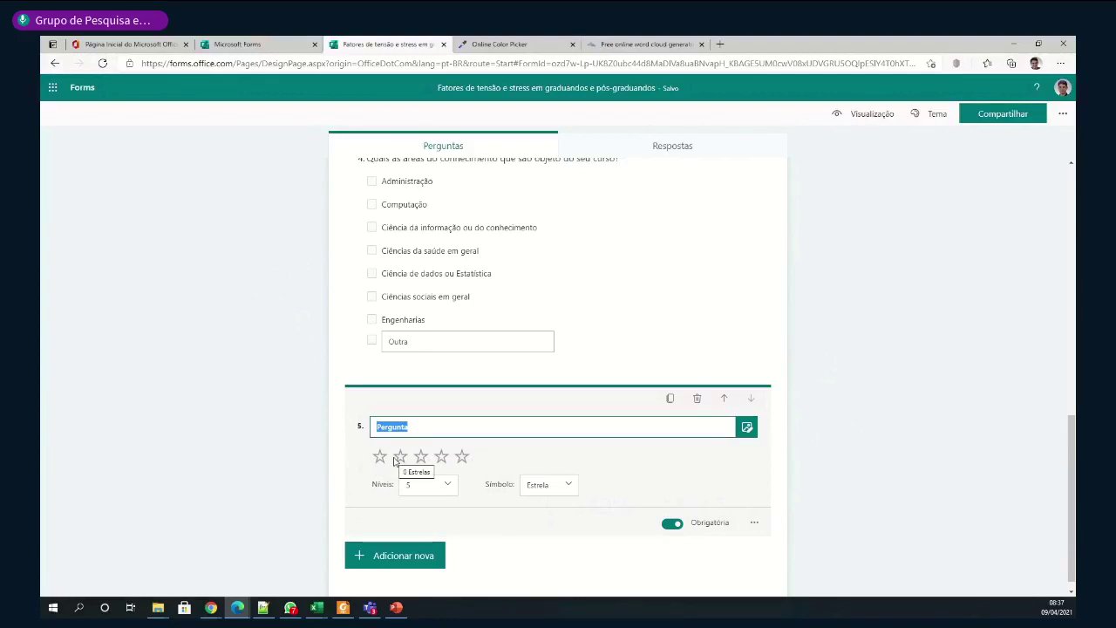
left_click(445, 426)
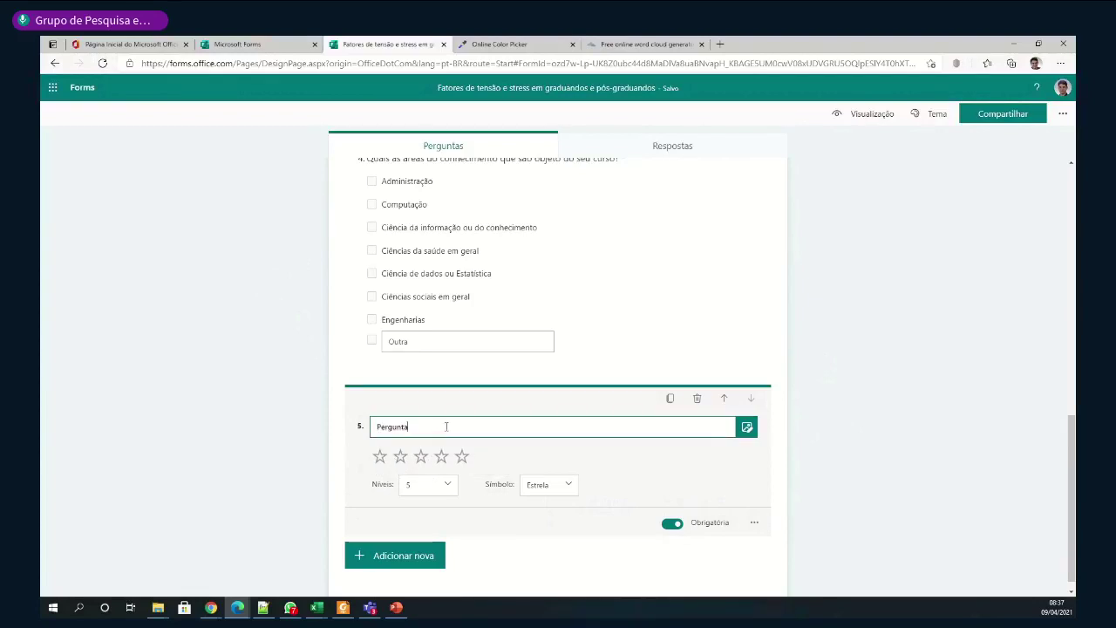
left_click_drag(446, 427, 372, 432)
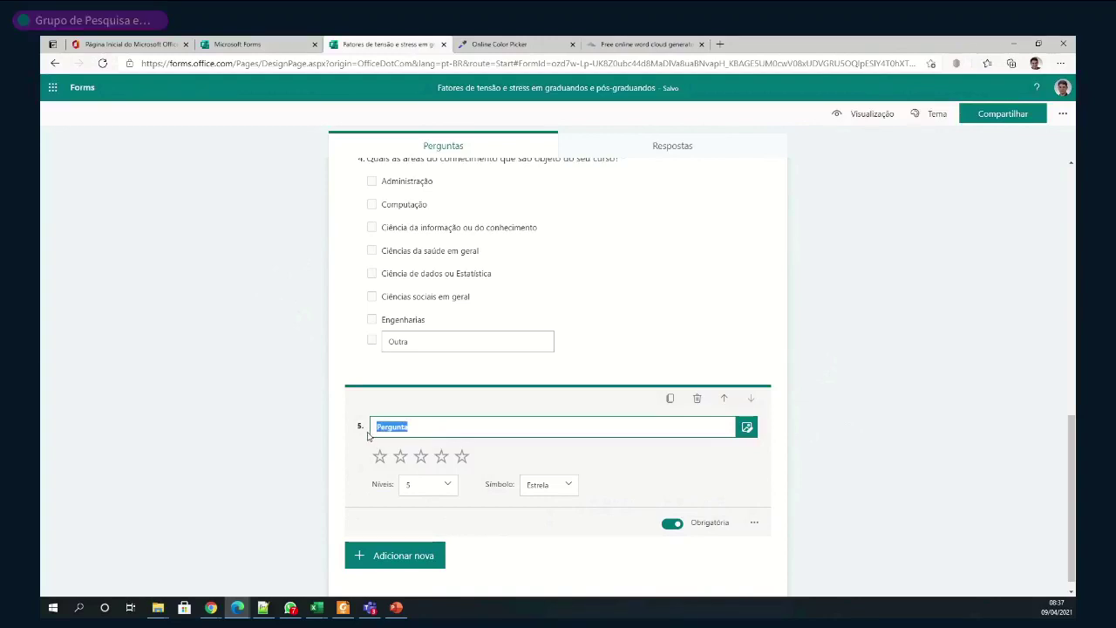
type("Qual o nível de satisfação que você atribuiu a sua instituição de ensino no momento")
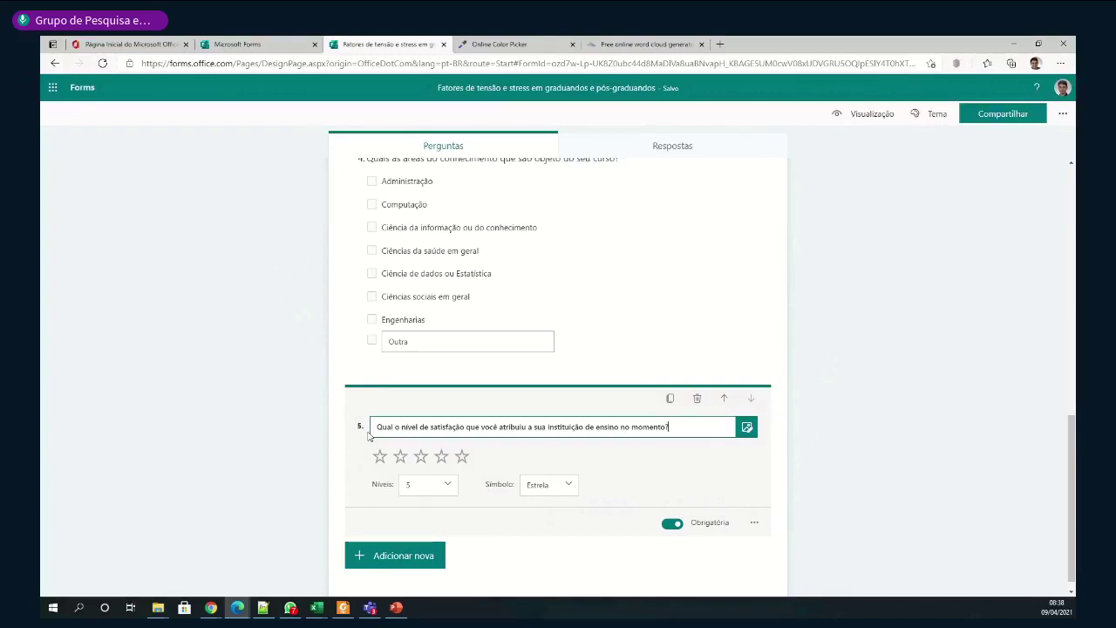
Keep question 5 at 5 levels with the Estrela symbol, then start a new question
left_click(447, 486)
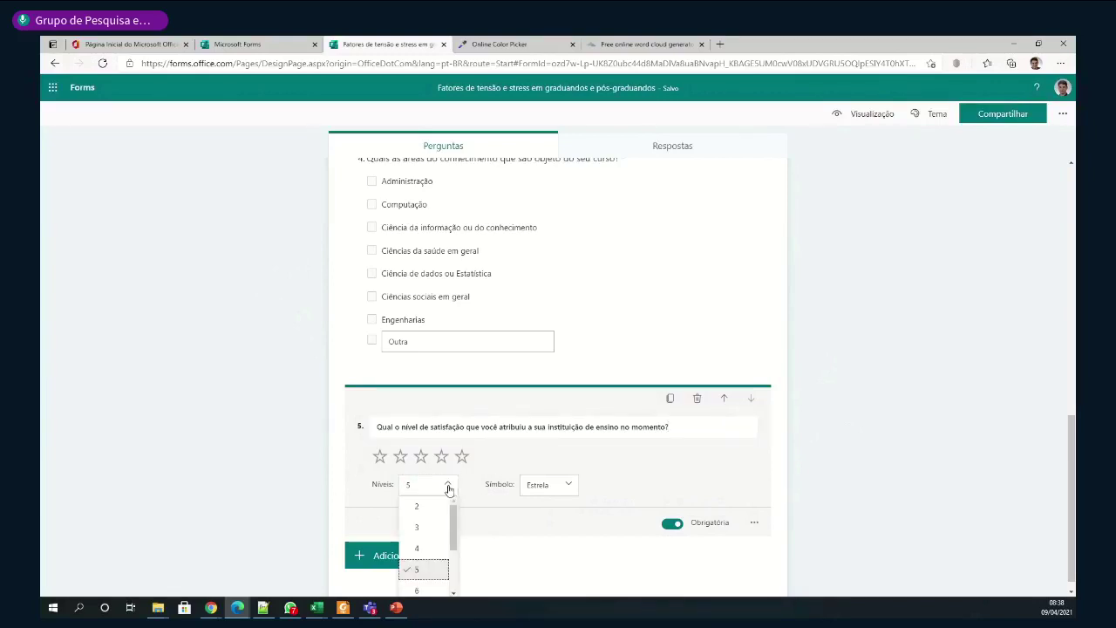
left_click(647, 466)
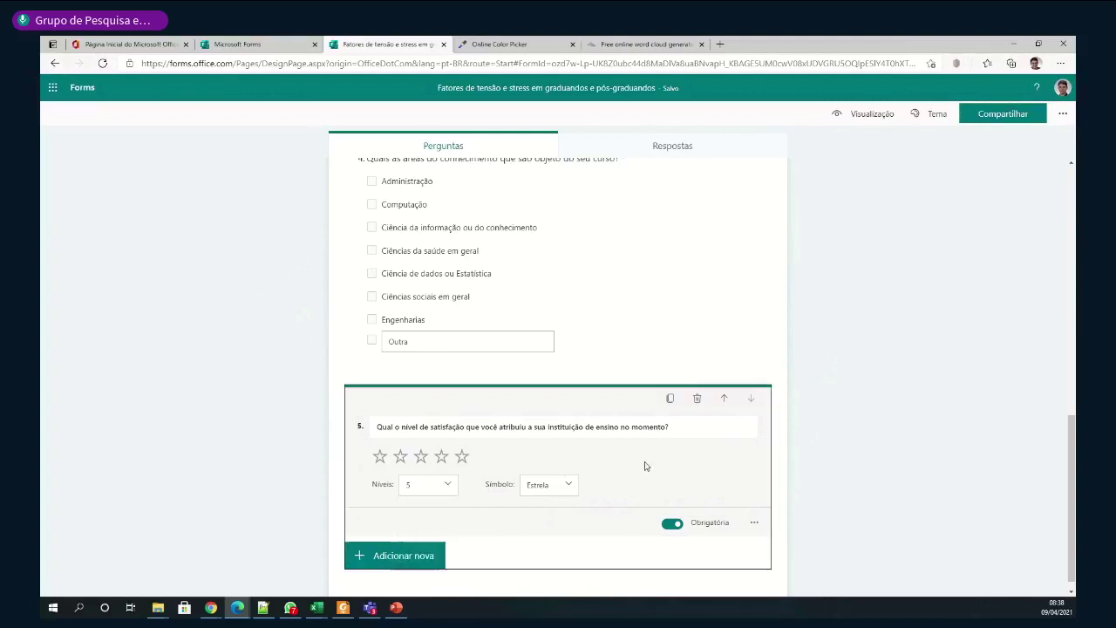
left_click(564, 490)
left_click(559, 507)
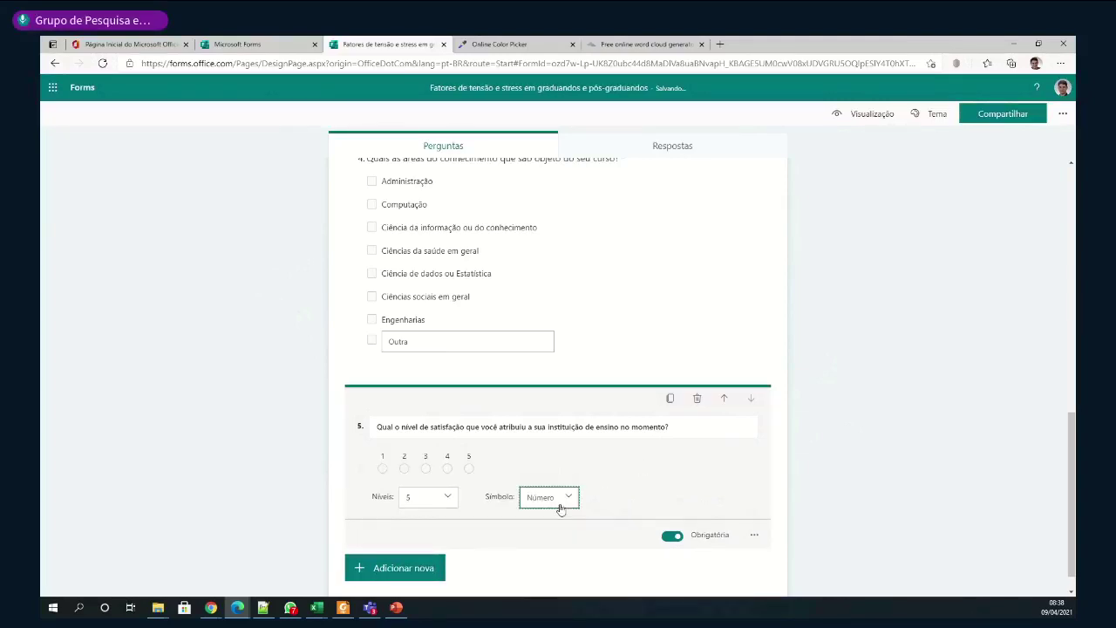
left_click(564, 498)
left_click(555, 539)
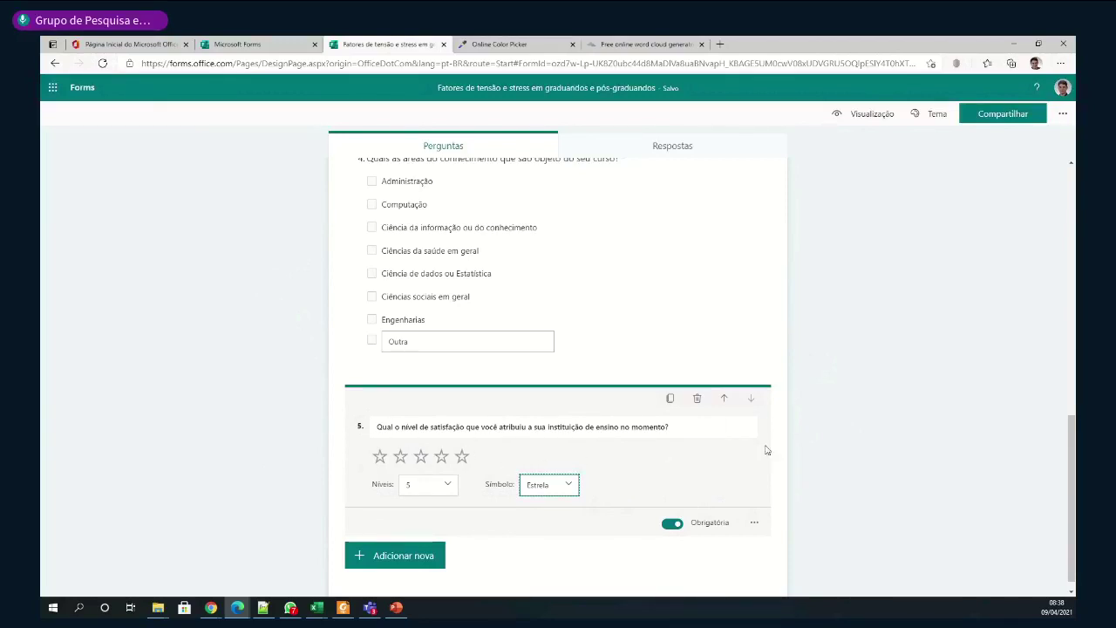
scroll(842, 438, "down", 1)
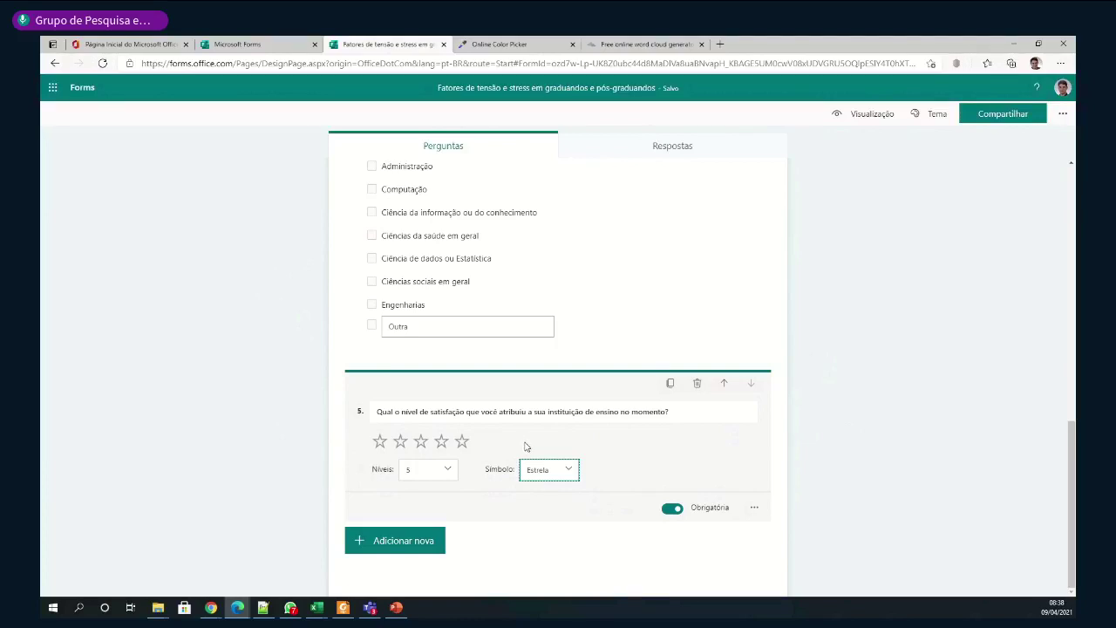
left_click(403, 542)
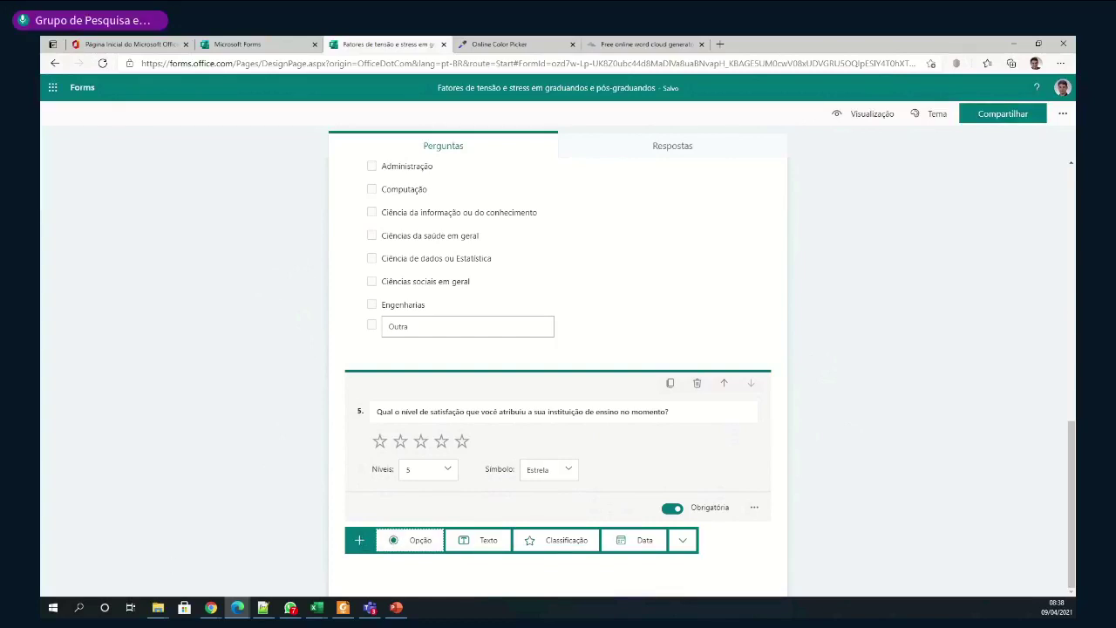
Add a Classificação rating question 6 from the more-question-types list
key("alt+Tab")
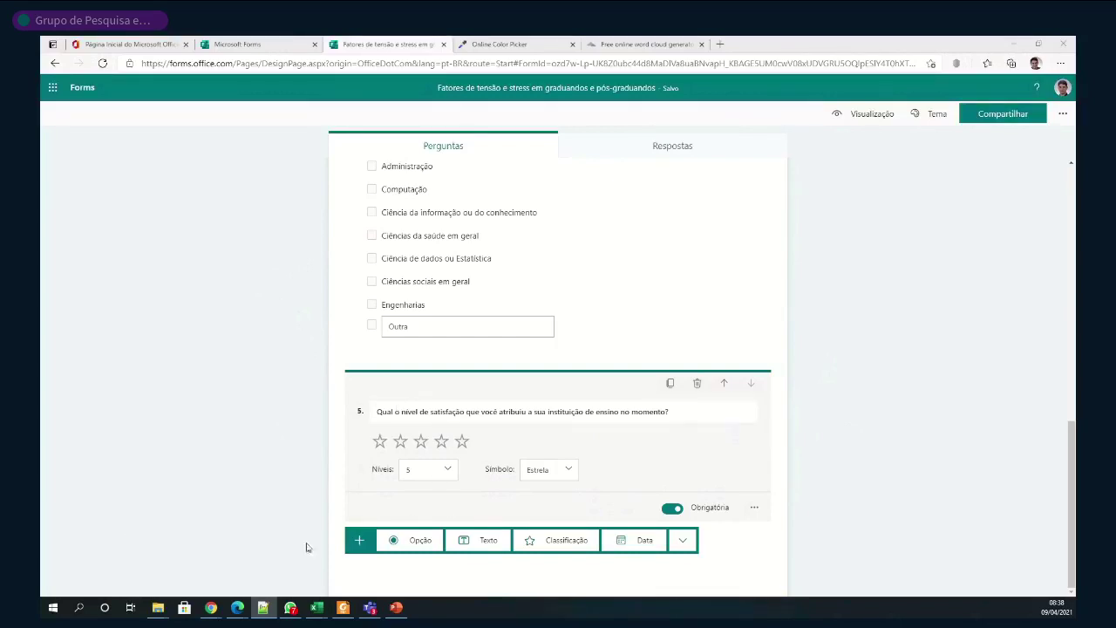
left_click(682, 540)
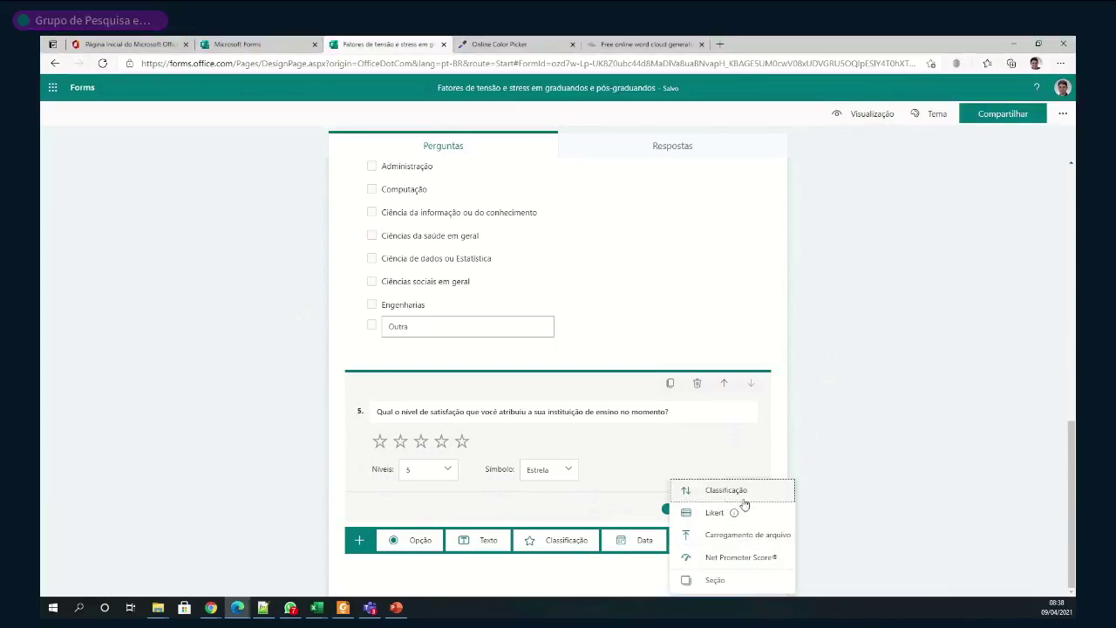
left_click(621, 584)
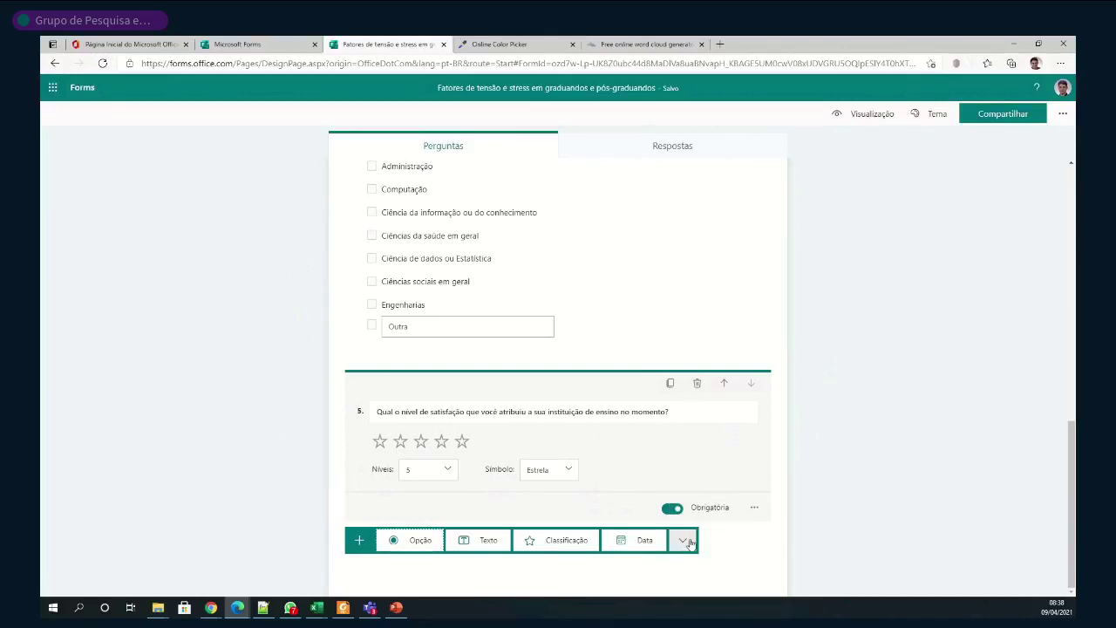
left_click(684, 542)
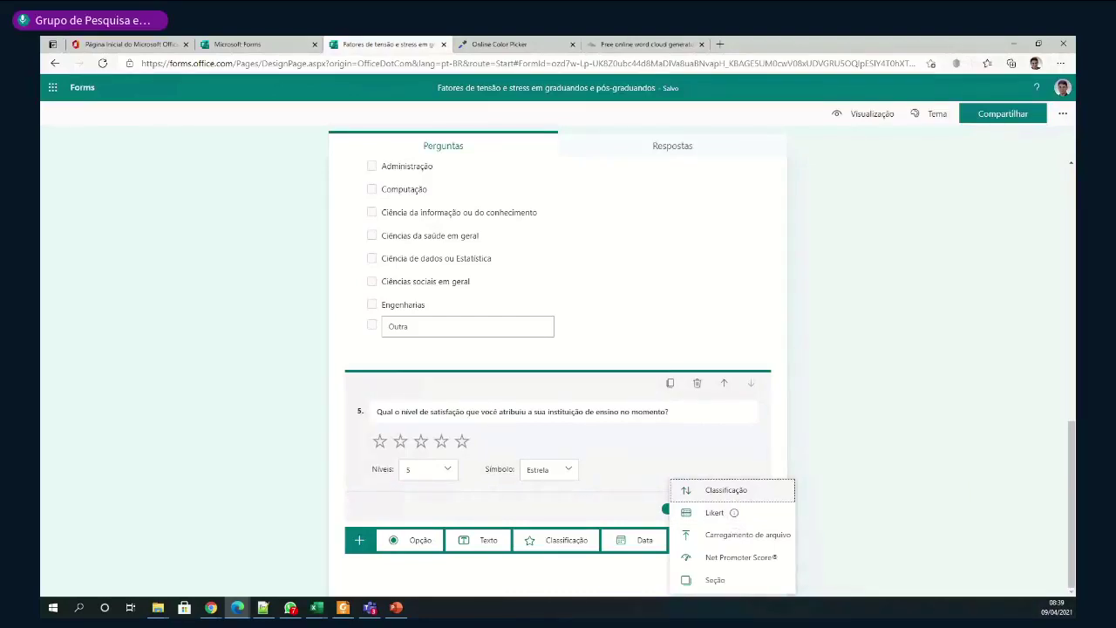
key("alt+Tab")
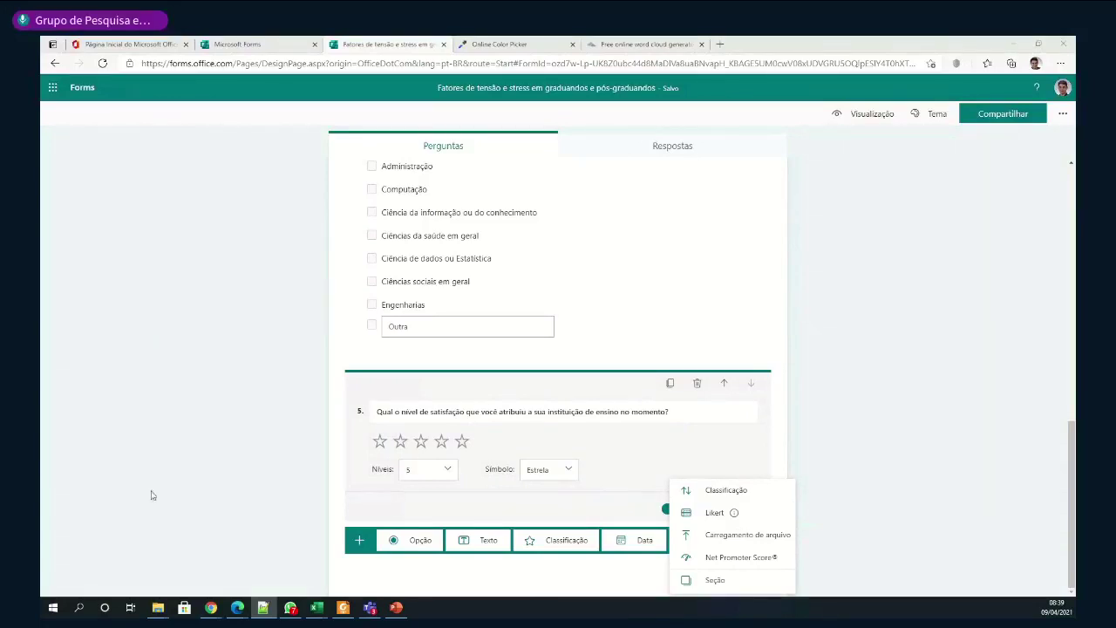
left_click(567, 541)
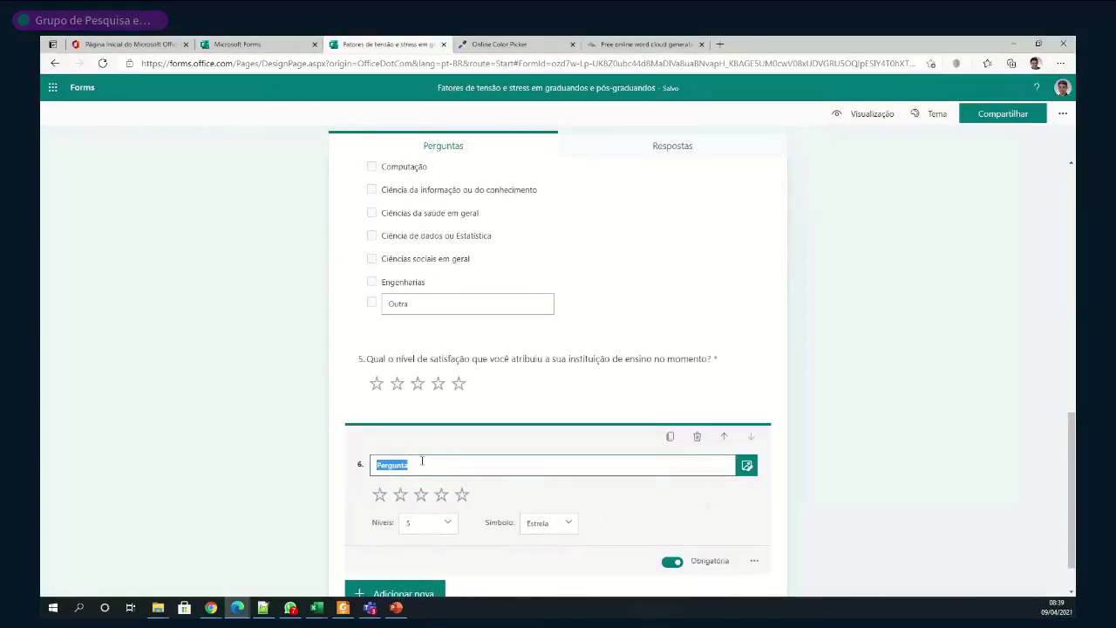
Title question 6 'Coloque em ordem de intensidade os fatores que podem influenciar o seu nível de stress'
type("Coloque em ordem de intensidade os fatores que podem influenciar o seu nível de stress")
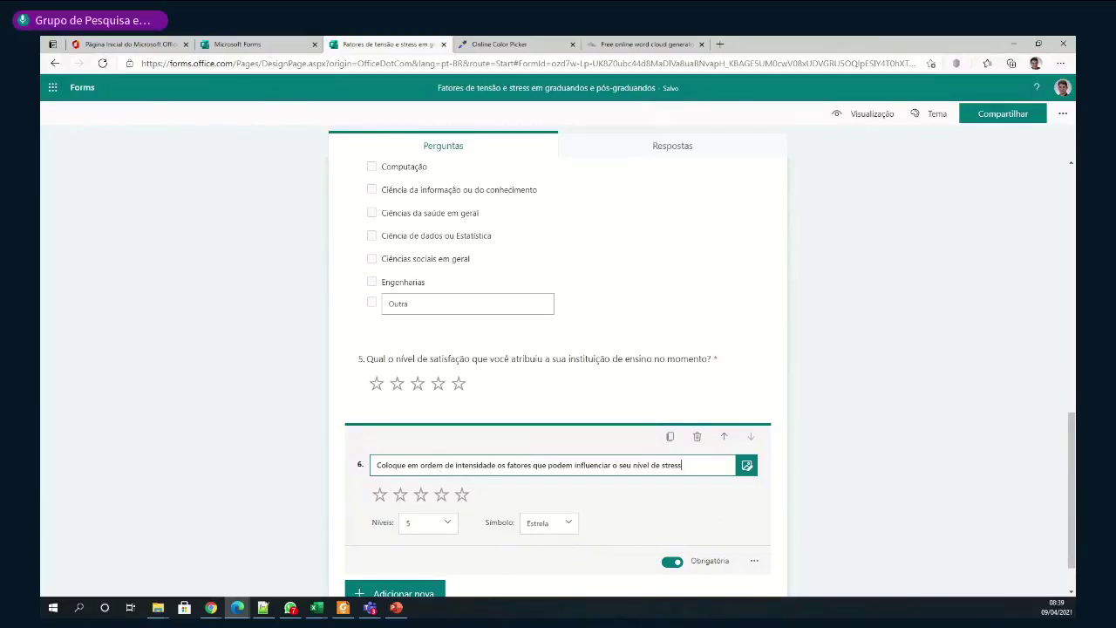
Delete rating question 6 and open the extra question types under Adicionar nova
left_click_drag(699, 464, 386, 465)
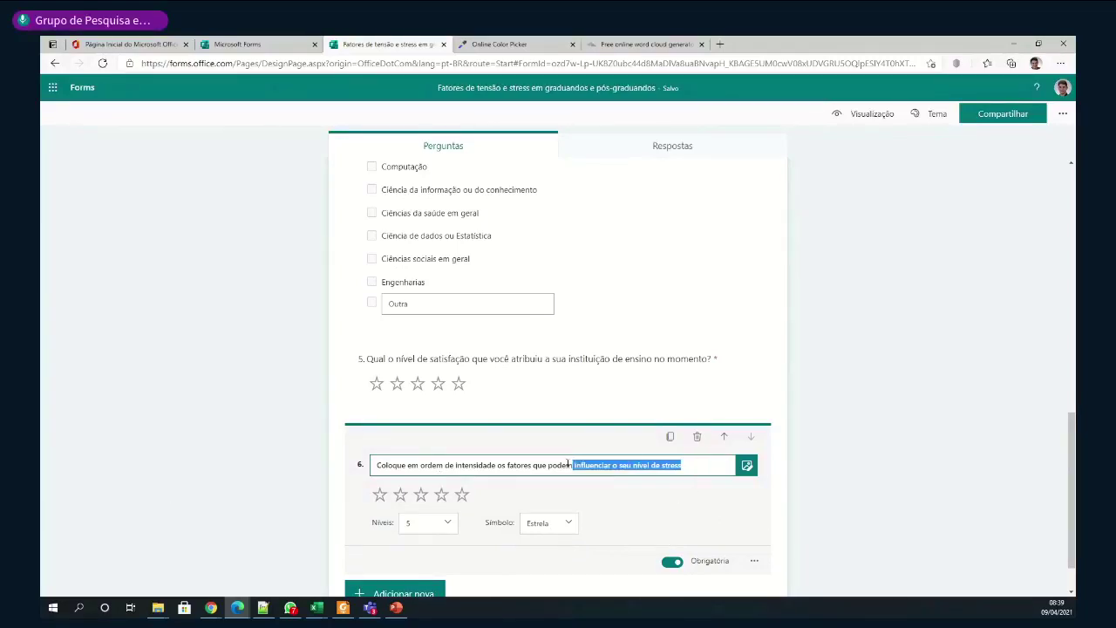
left_click(696, 438)
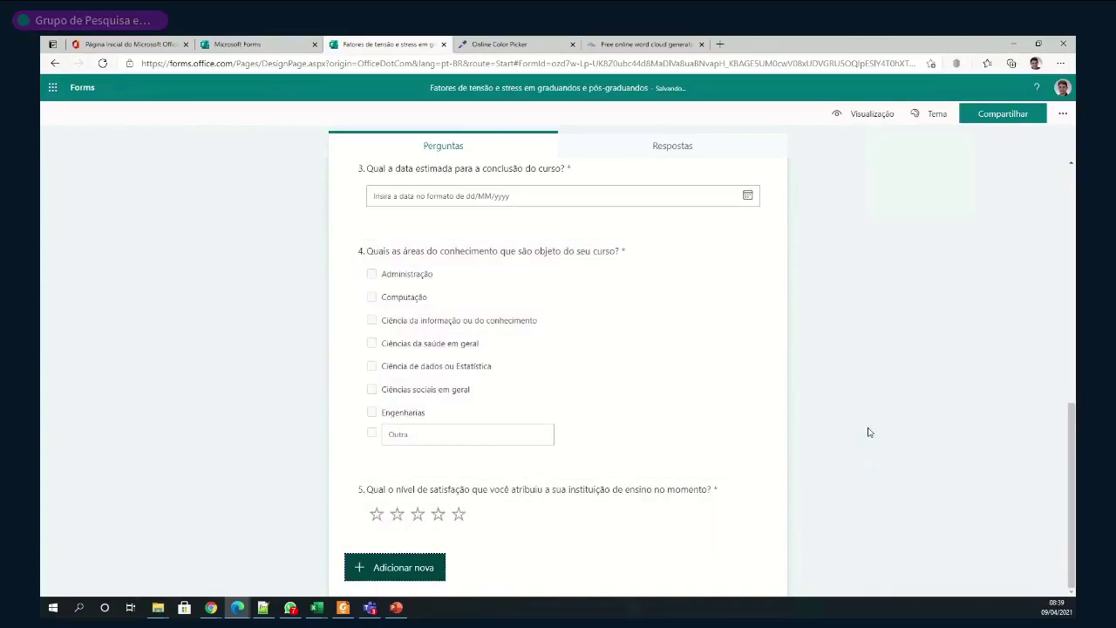
left_click(405, 571)
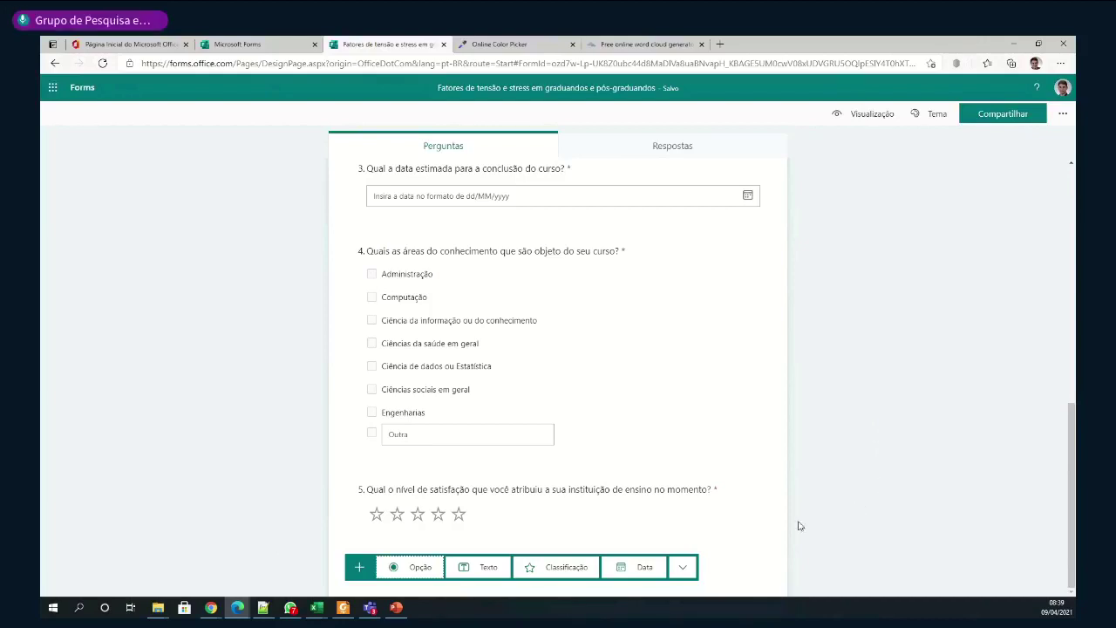
left_click(684, 568)
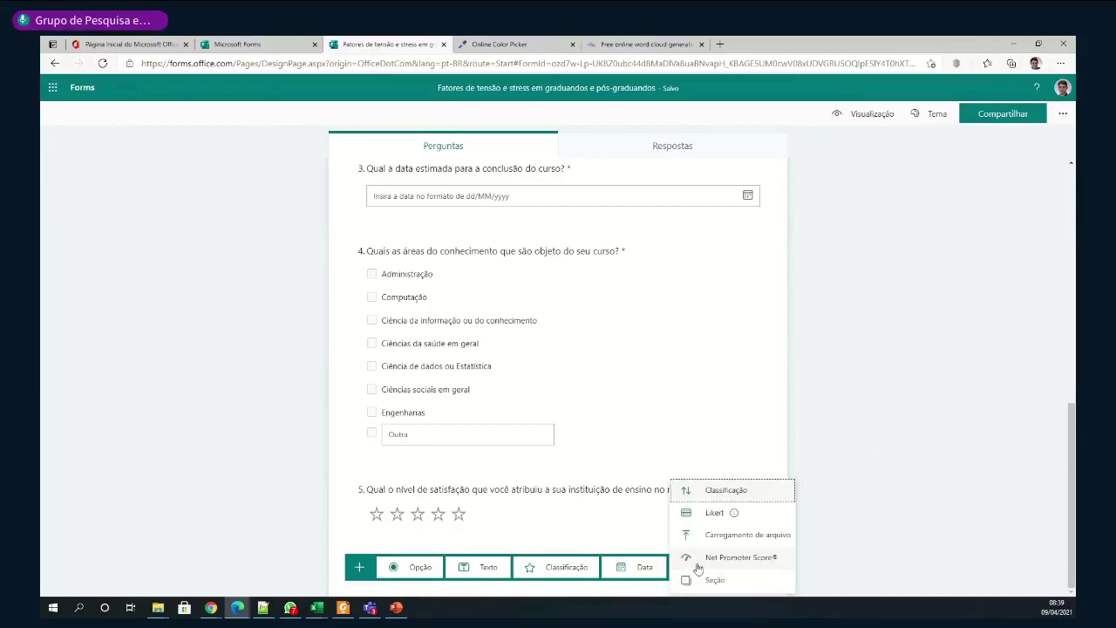
Add a Likert question 6 titled about perceived stress in the last 30 days
left_click(715, 515)
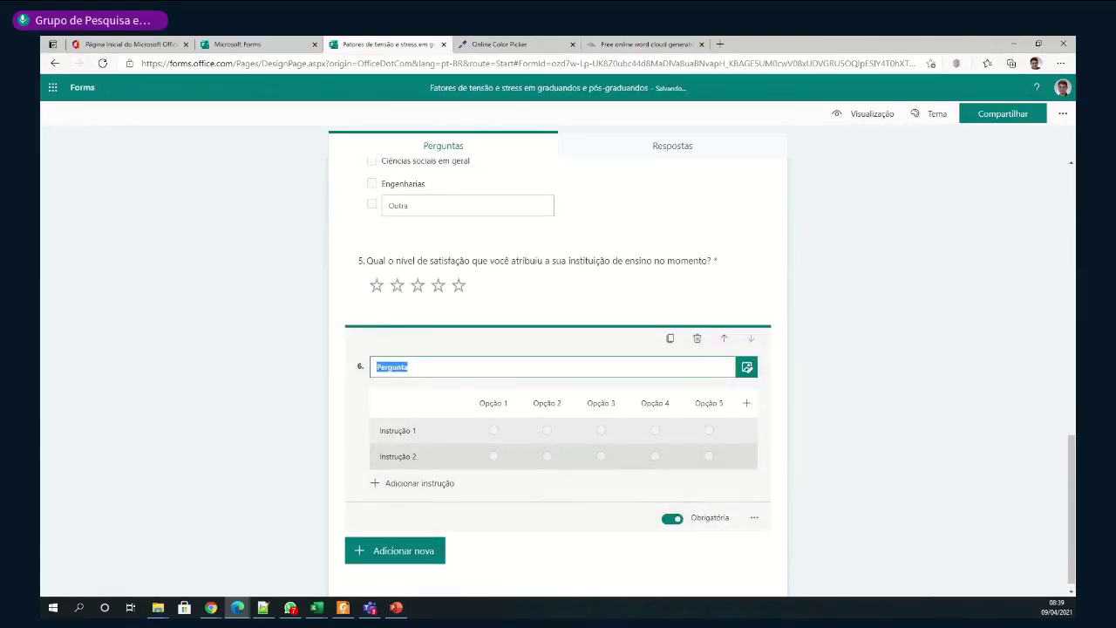
key("alt+Tab")
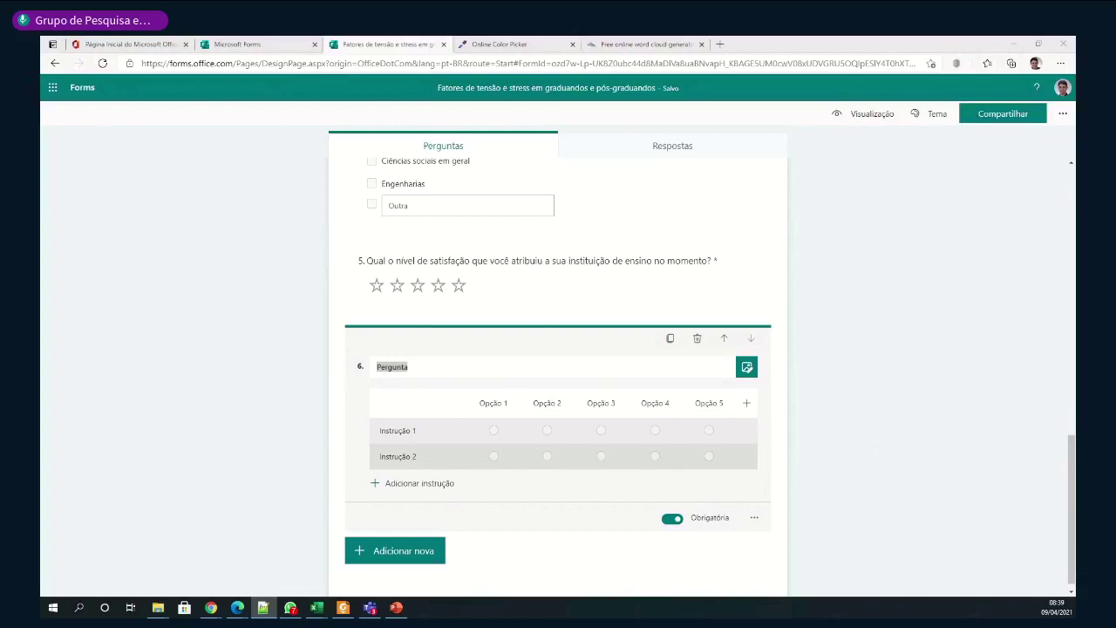
left_click(408, 367)
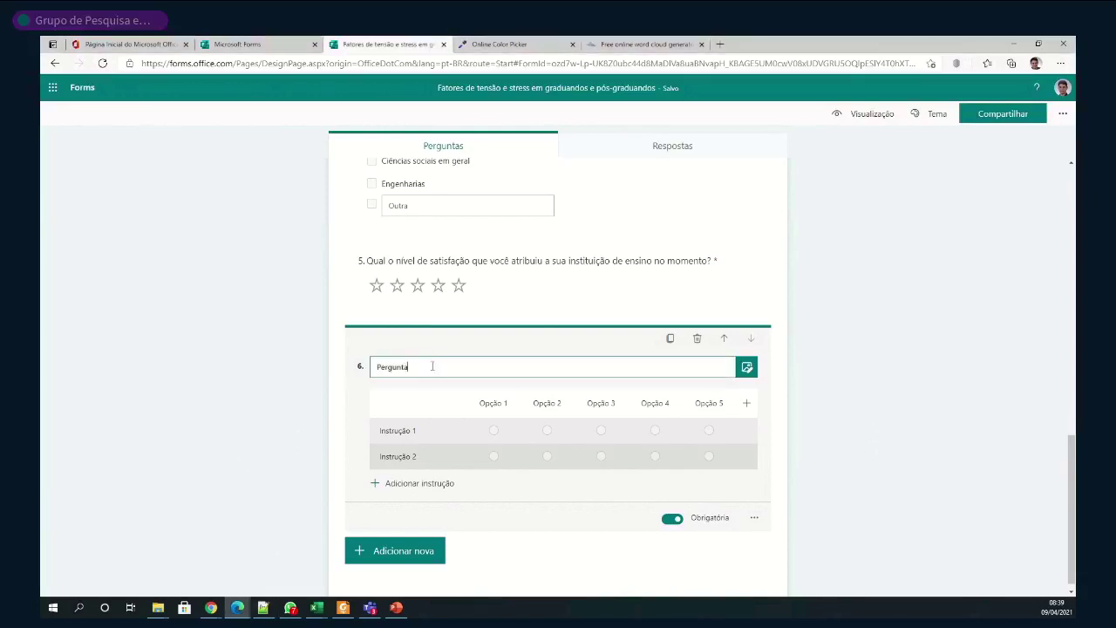
type("Percepção de stress nos últimos 30 dias: identifique seus pensamentos e sentimentos frente aos fatores relacionados")
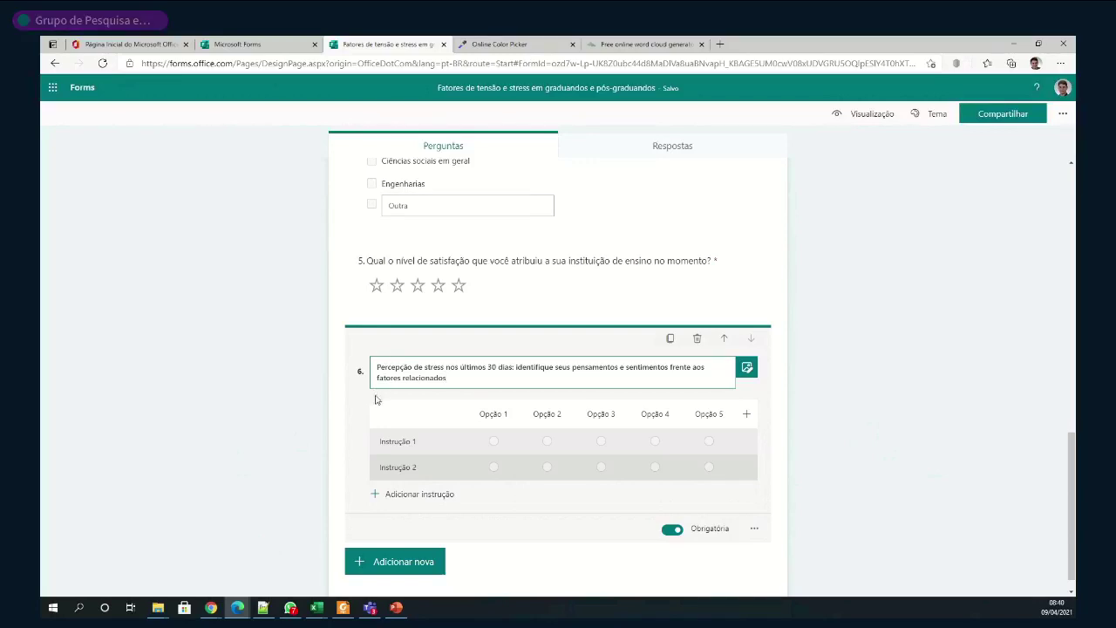
Label the Likert columns Nunca, Quase nunca, Às vezes, Com frequênc and Quase sempre
left_click(494, 414)
type("Nunca")
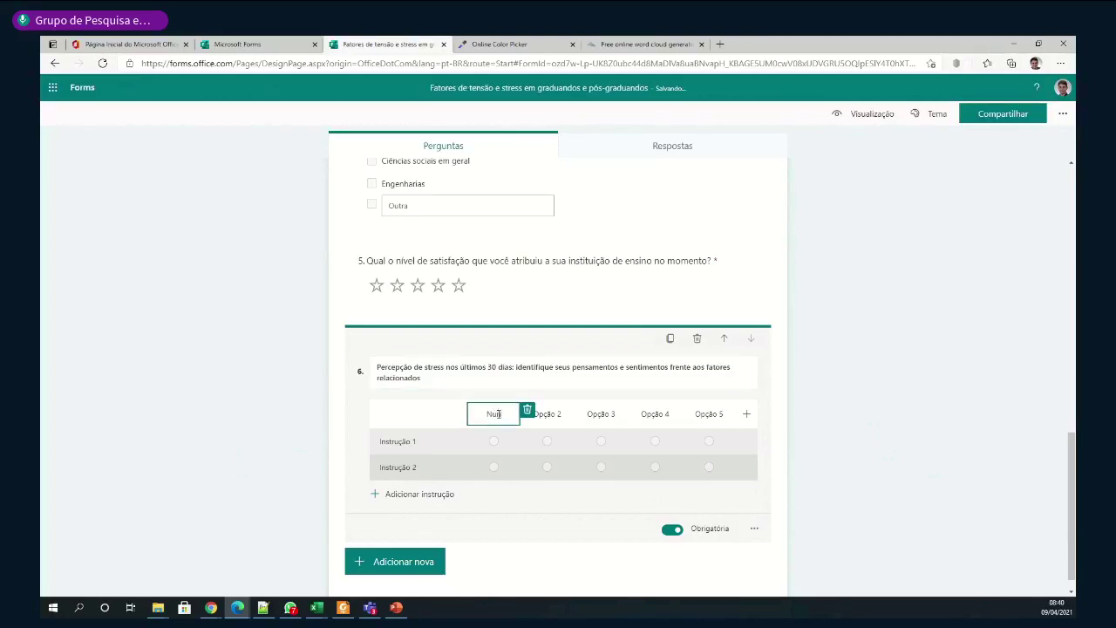
left_click(556, 413)
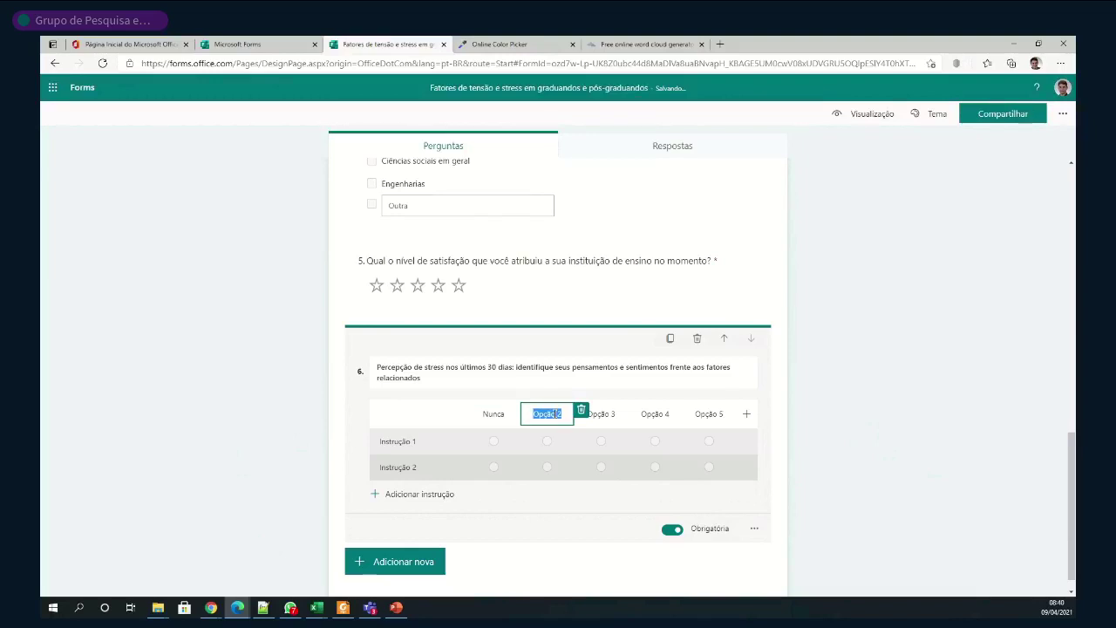
type("Quase nunca")
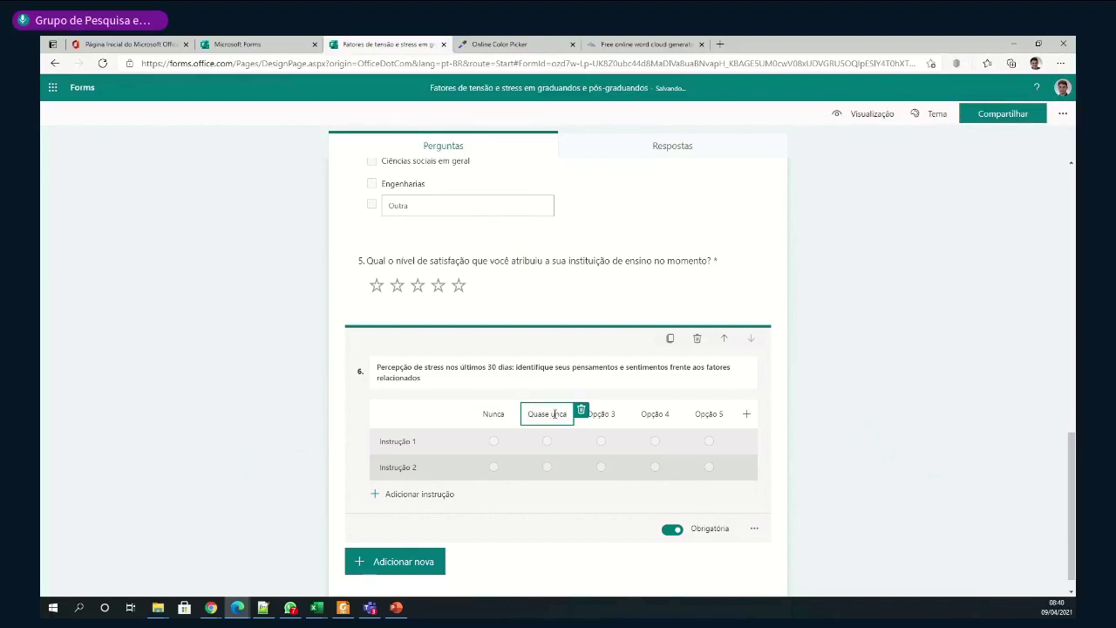
left_click(604, 415)
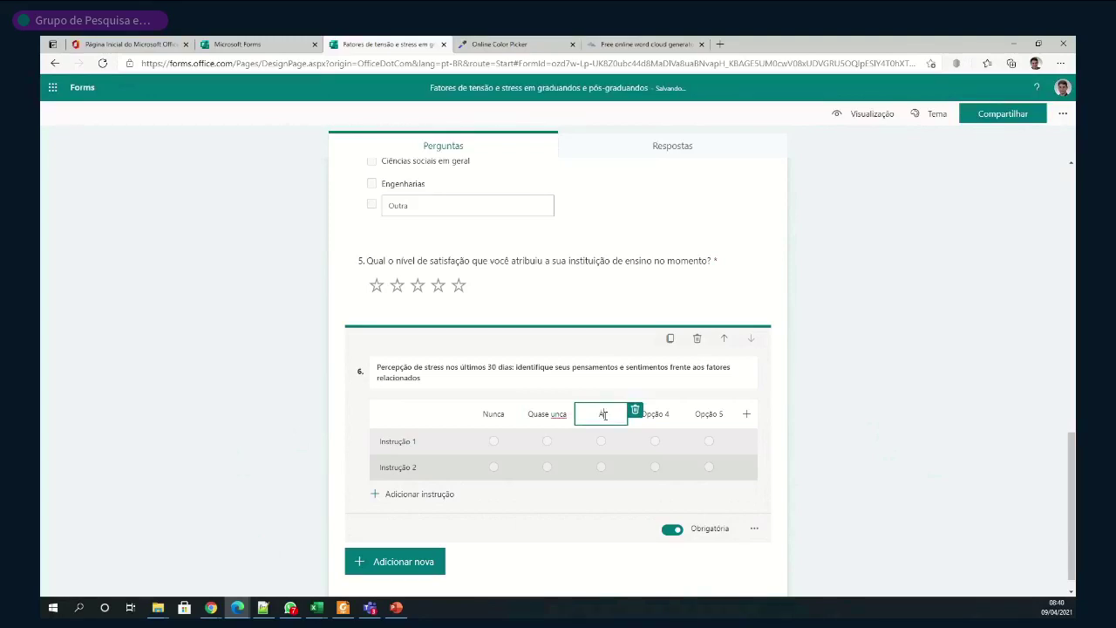
type("Às vezes")
left_click(666, 415)
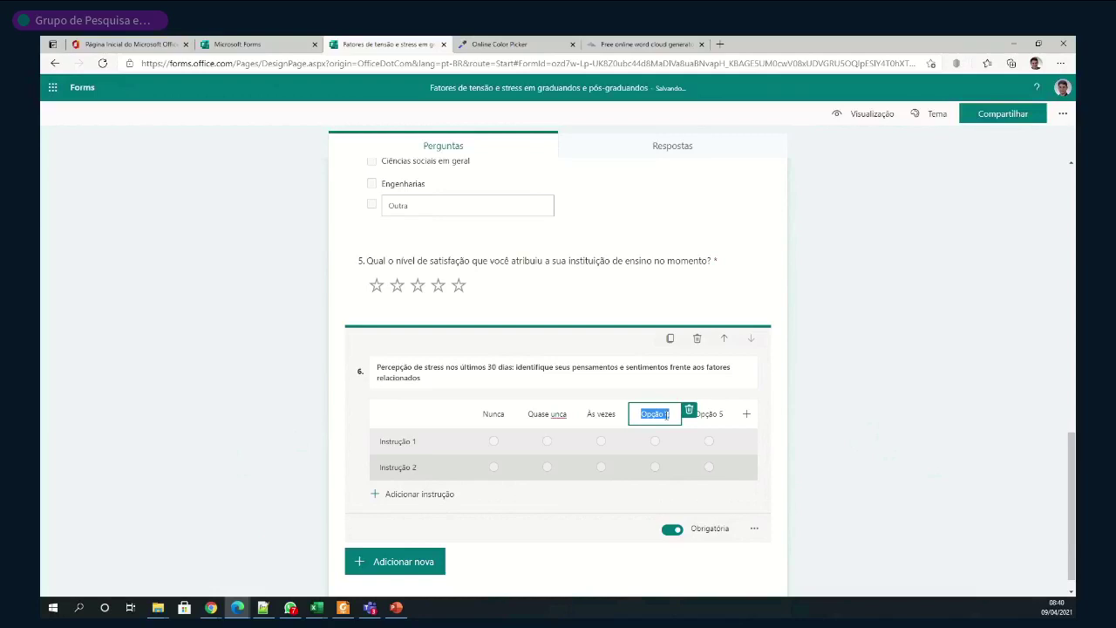
type("Com f")
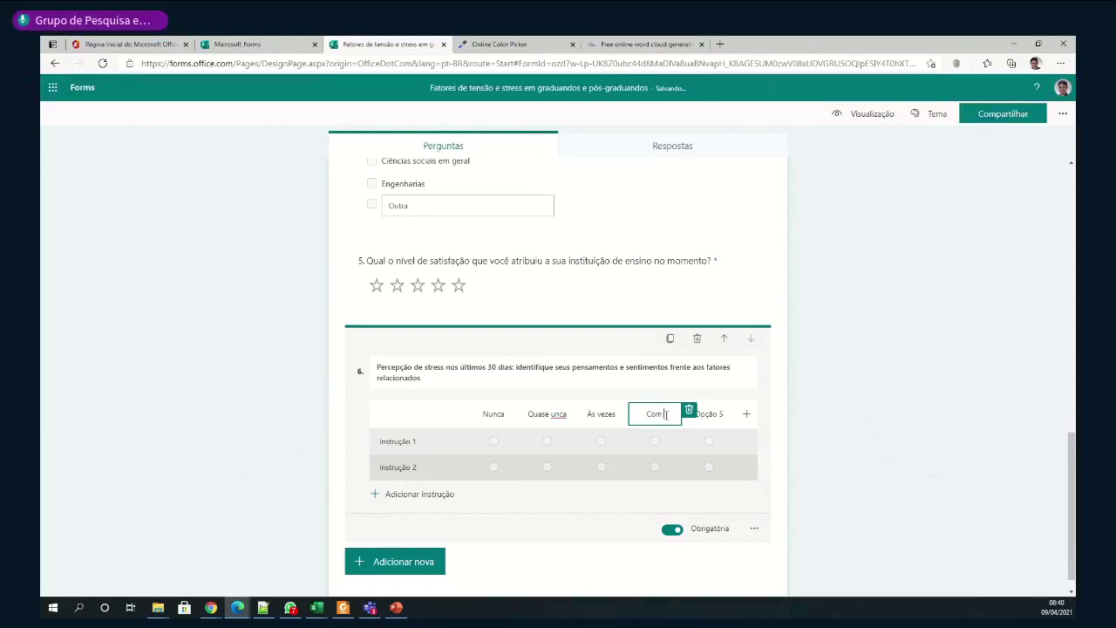
type("requênce")
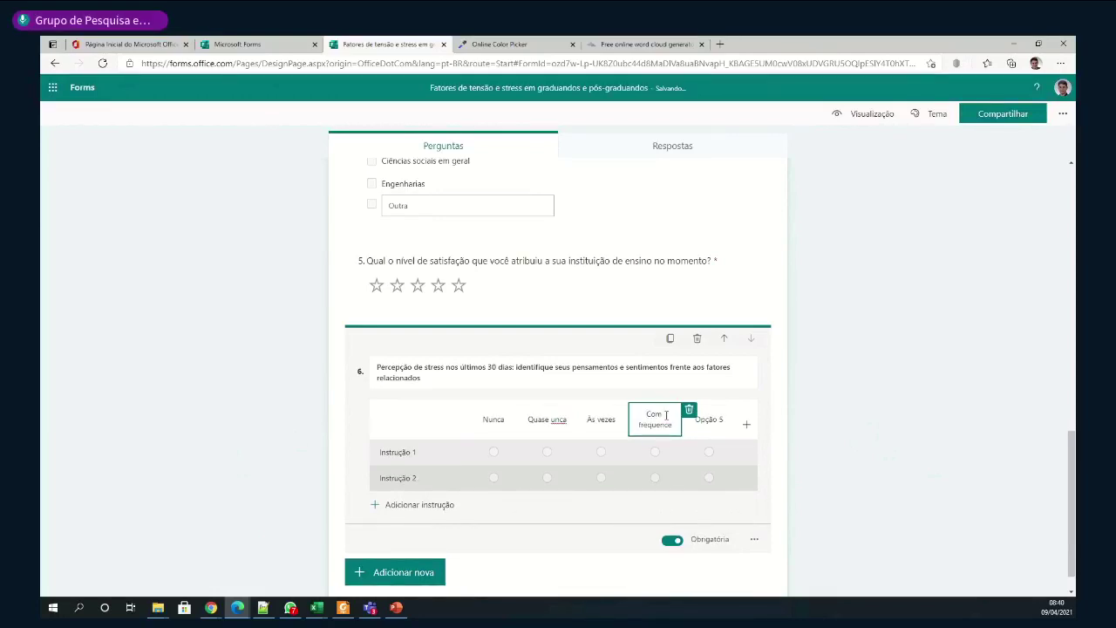
left_click(714, 420)
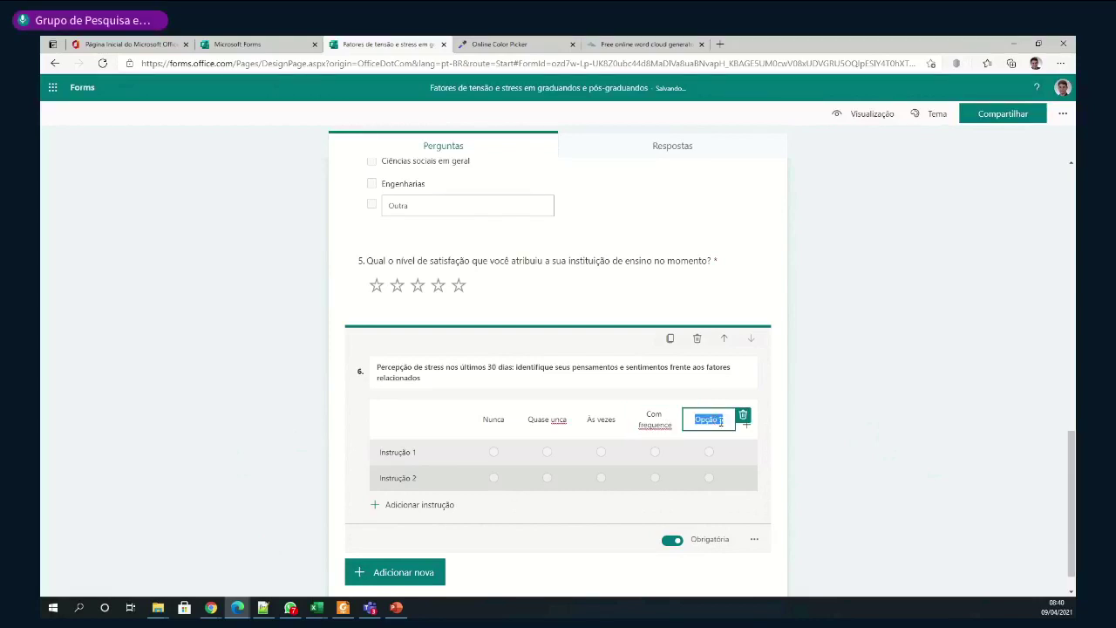
type("Quase sempre")
Correct the fourth column label to 'Com frequência'
left_click(661, 420)
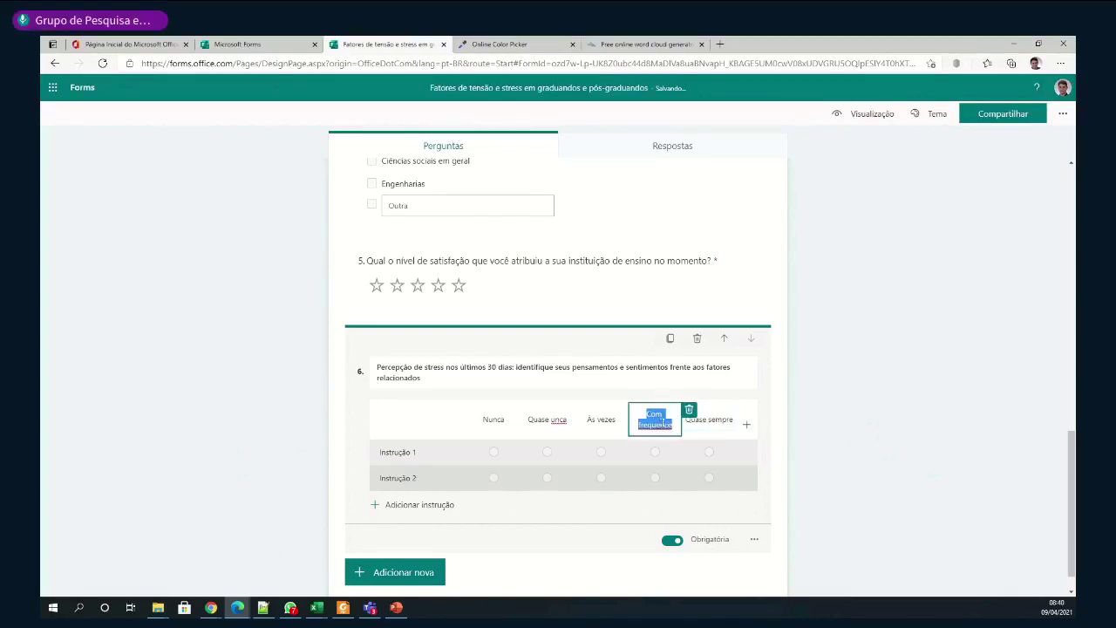
left_click(671, 426)
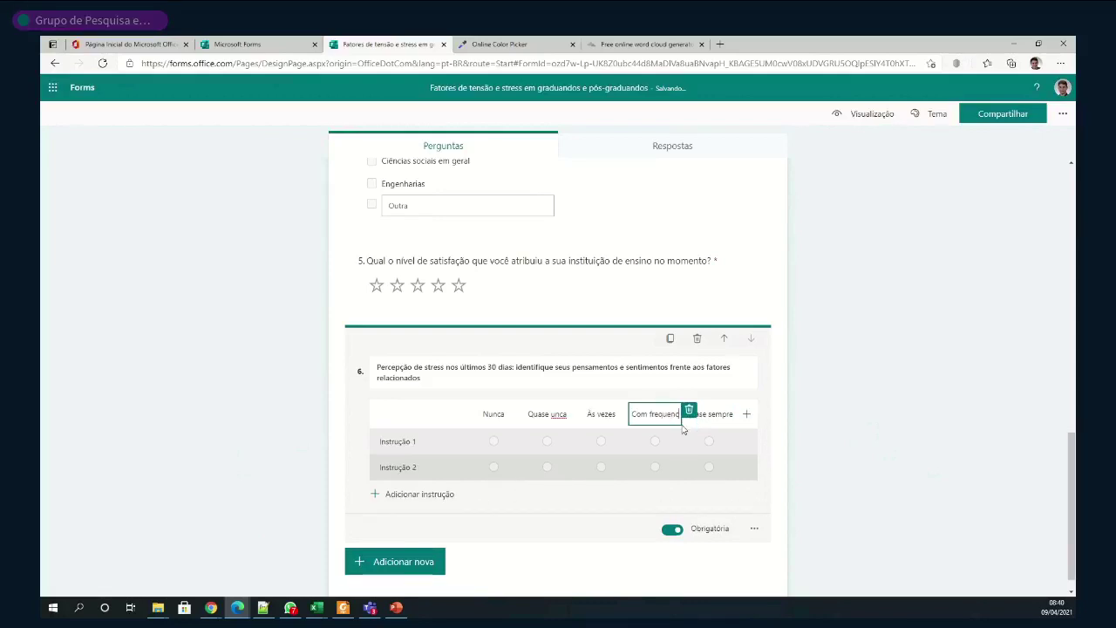
type("a")
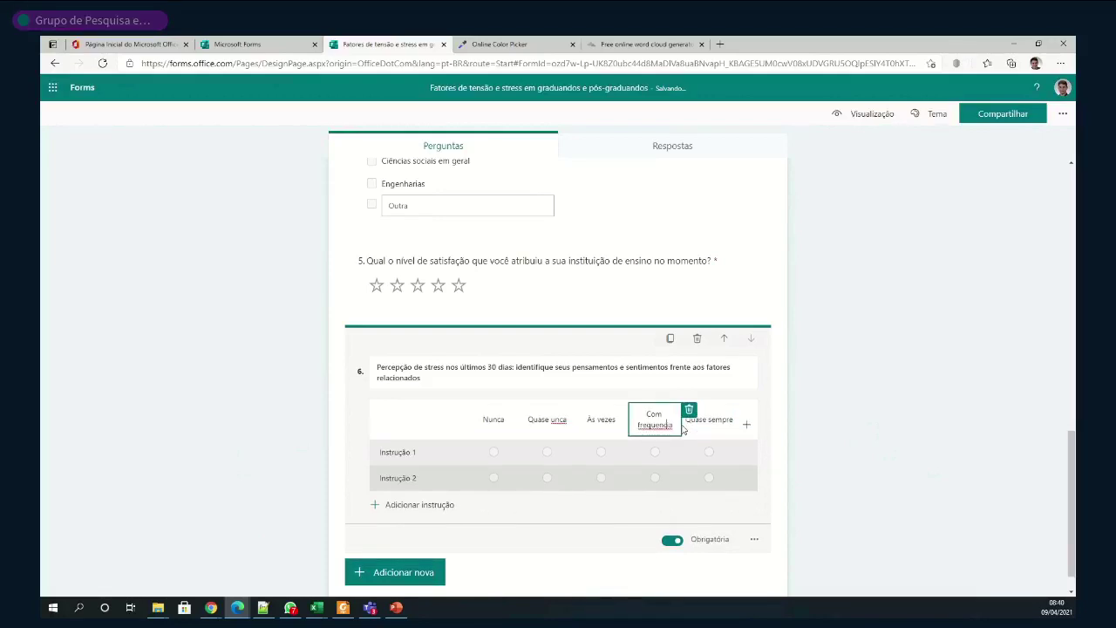
key("shift+Left")
type("ê")
left_click(850, 423)
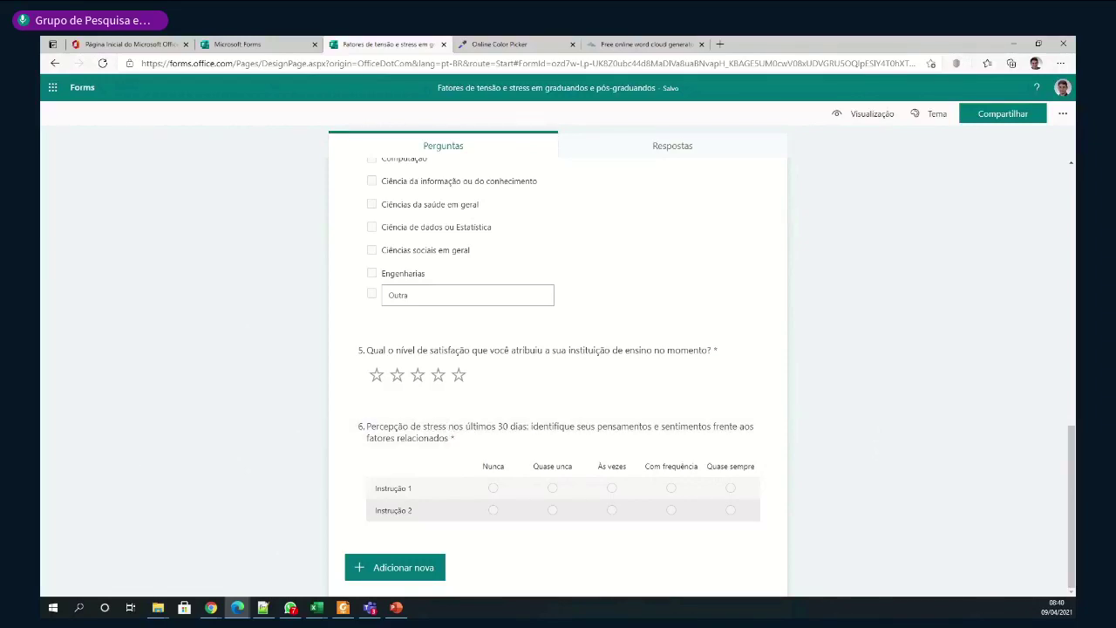
Fill question 6's first two grid rows with the 'upset by the unexpected' and 'controlling important things' statements
key("alt+Tab")
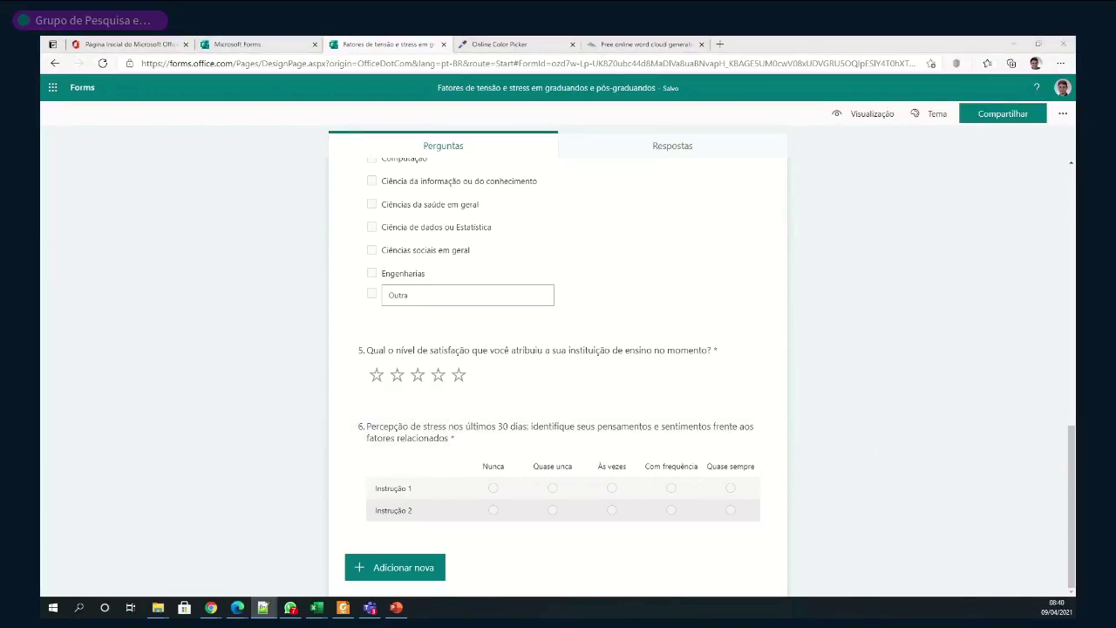
left_click(399, 490)
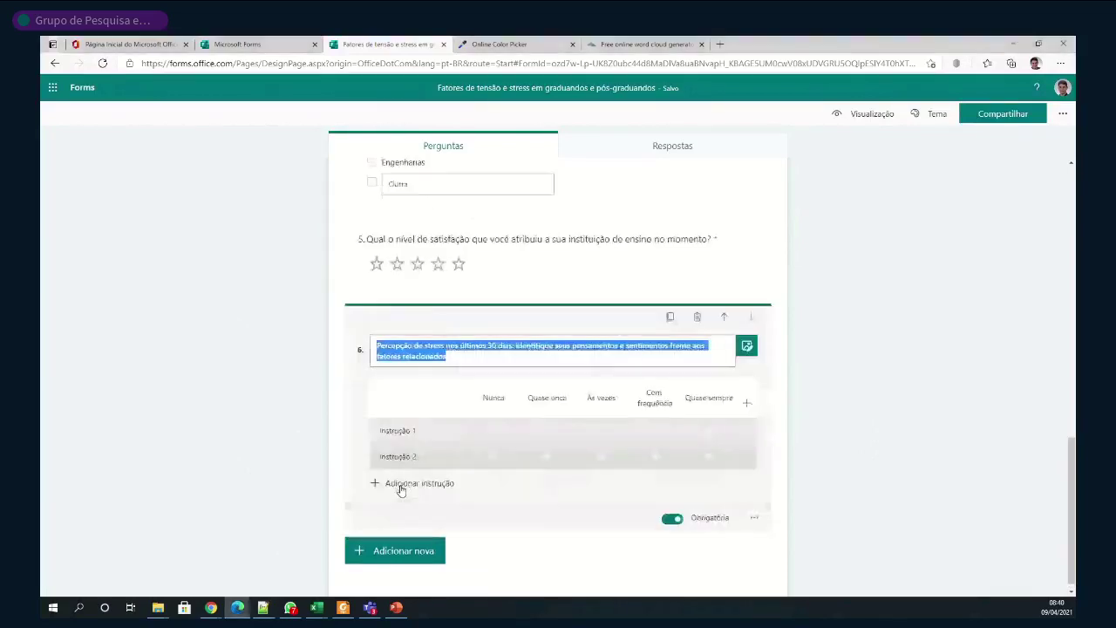
left_click(422, 429)
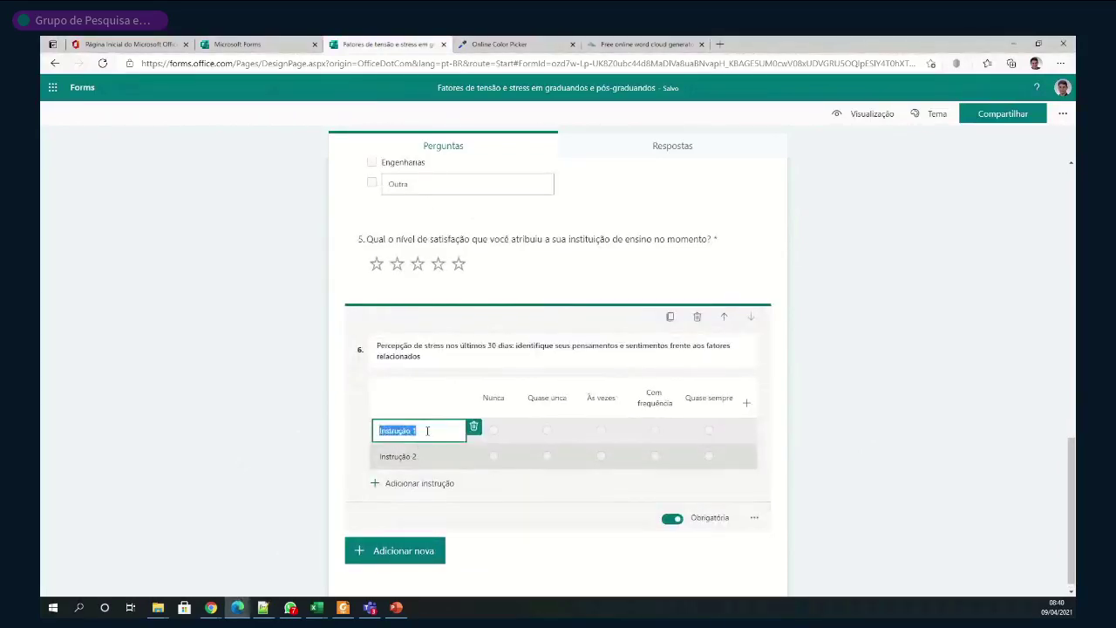
type("Você ficou aborrecido por causa de algo que aconteceu inesperadamente?")
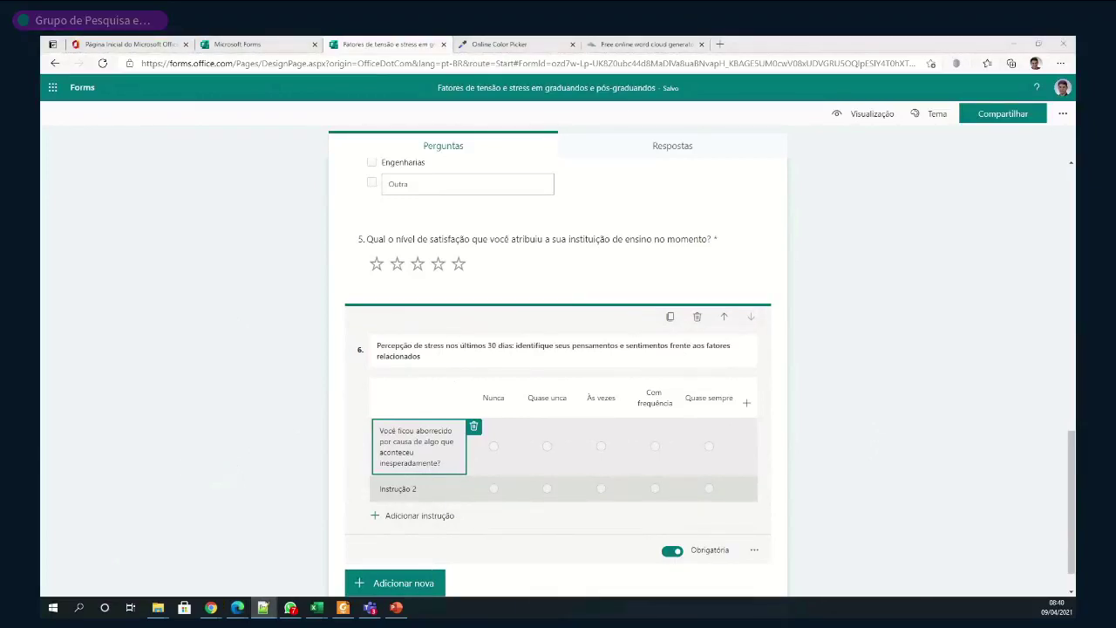
left_click(431, 490)
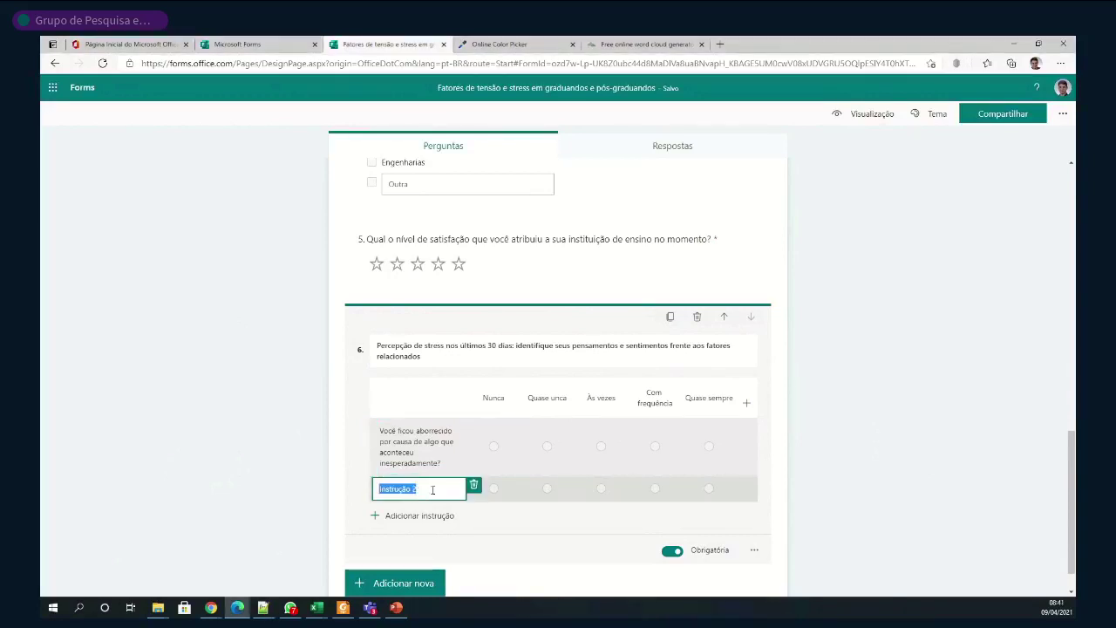
type("Você sentiu que foi incapaz de controlar coisas importantes na sua vida?")
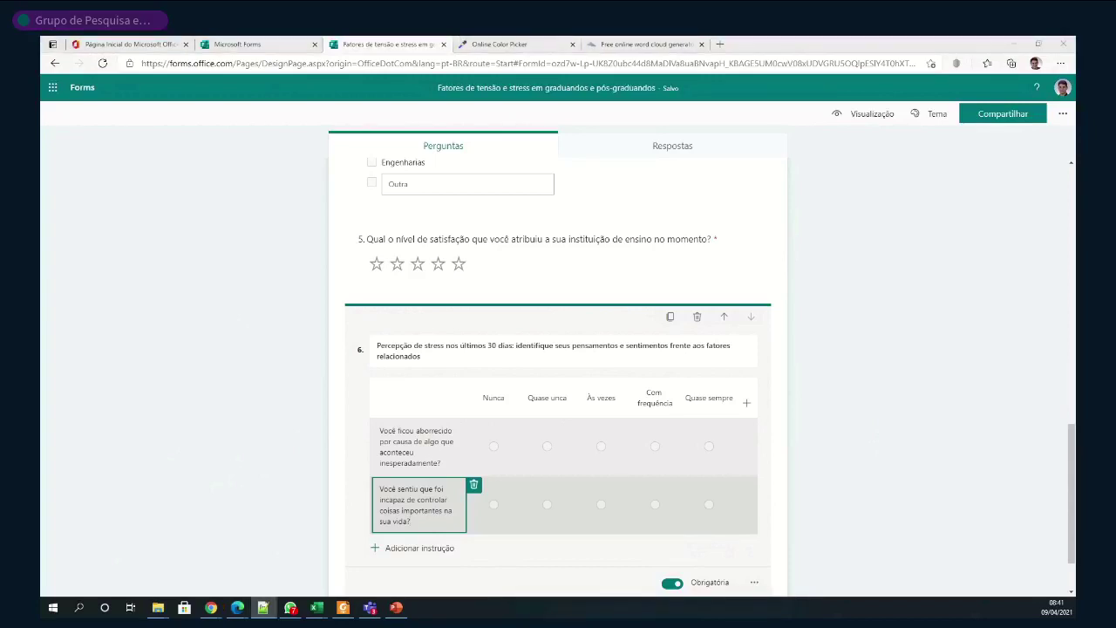
Add grid rows for feeling nervous or stressed, handling personal problems, and coping with tasks
left_click(413, 549)
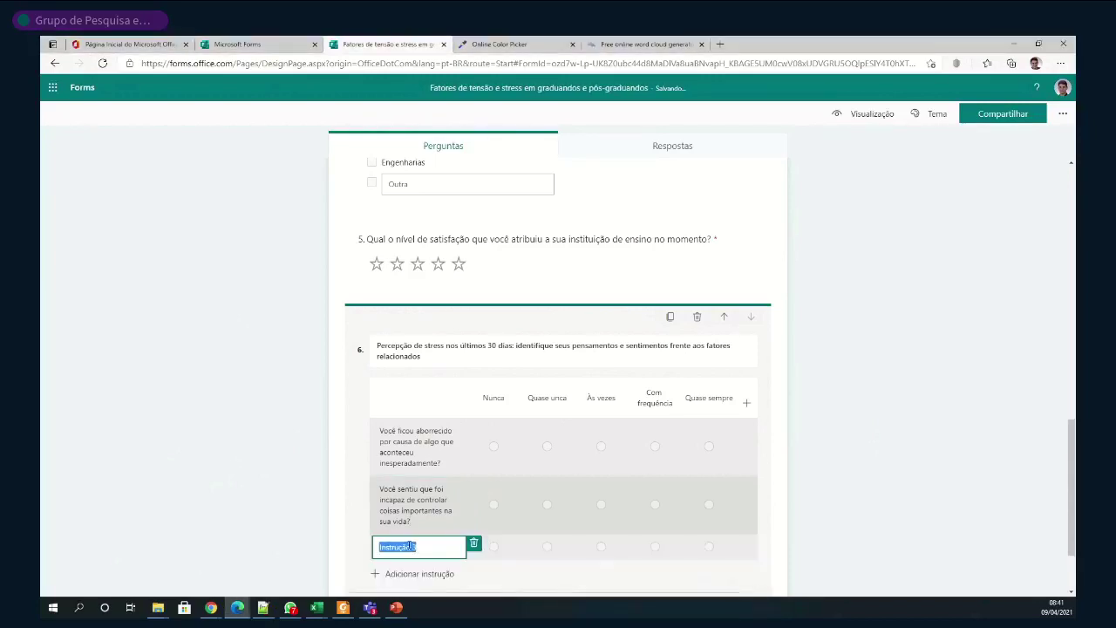
type("Você esteve nervoso ou estressado?")
scroll(226, 486, "down", 2)
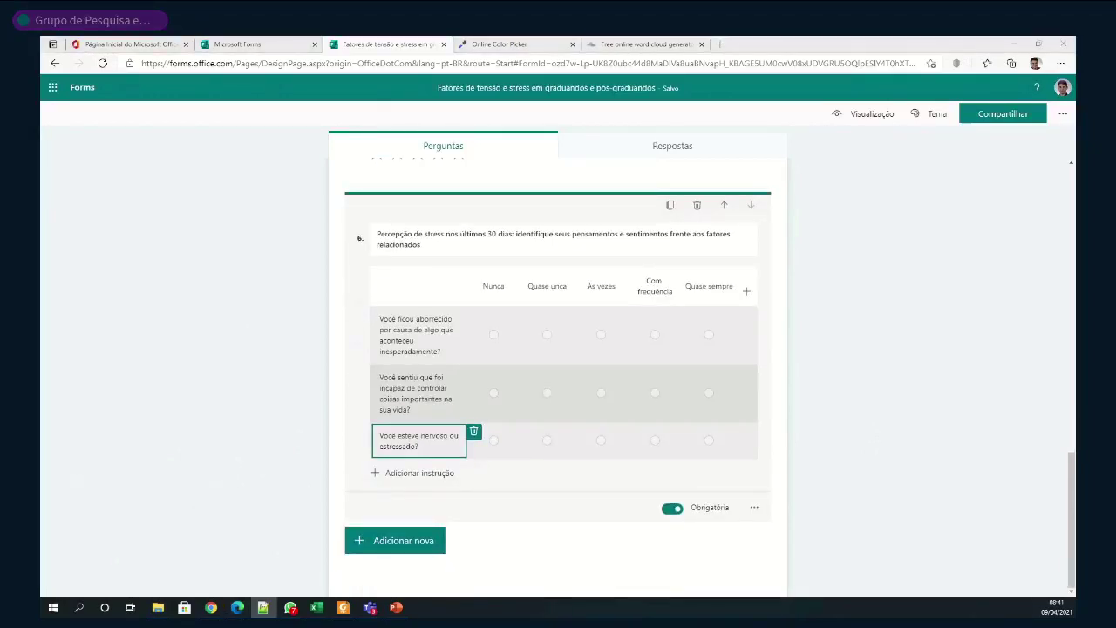
left_click(409, 474)
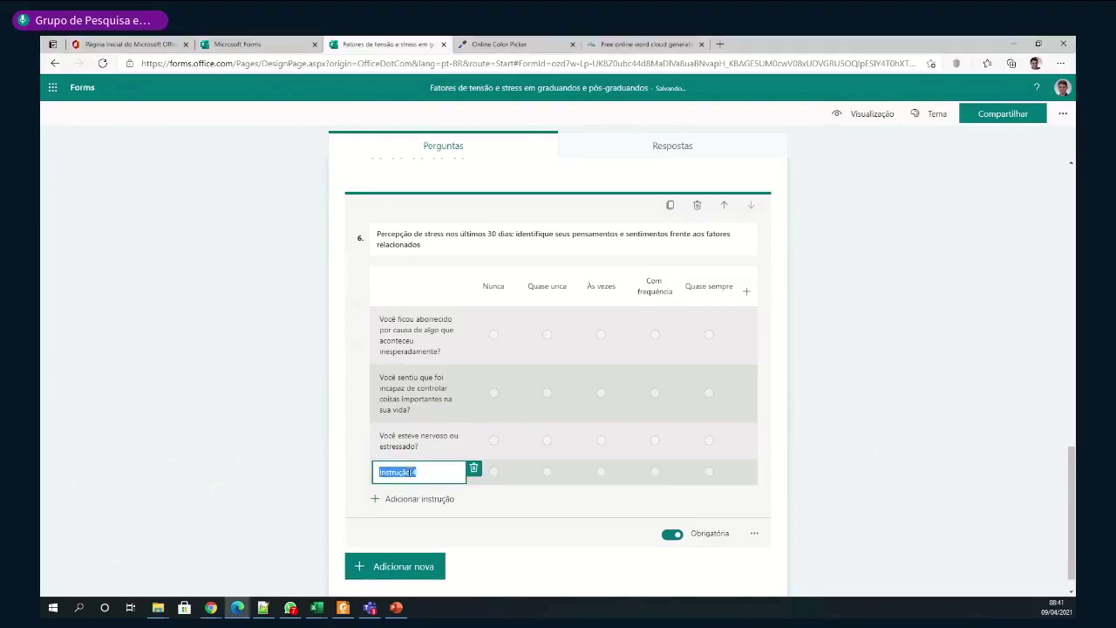
type("Você esteve confiante em sua capacidade de lidar com seus problemas pessoais?")
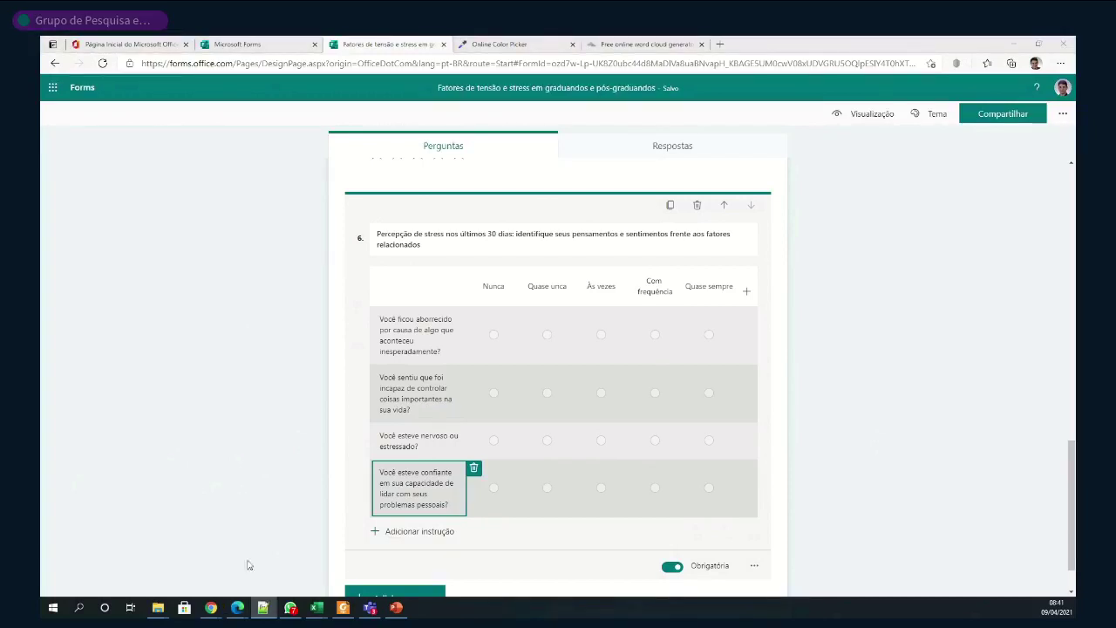
left_click(428, 538)
type("Você achou que não conseguiria lidar com todas as coisas que tinha por fazer?")
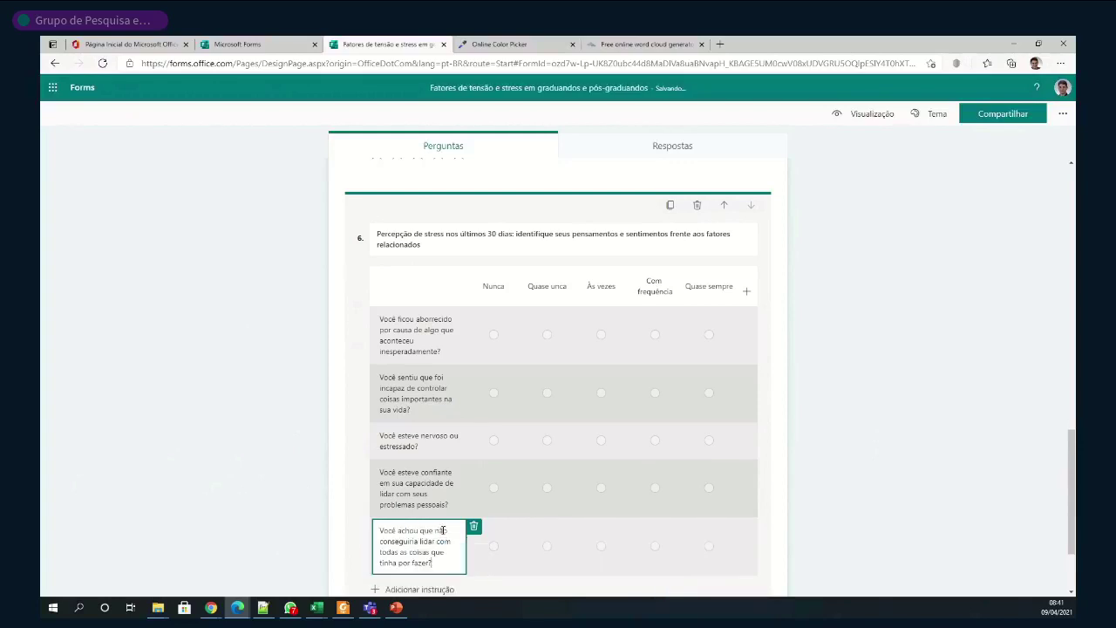
scroll(247, 493, "down", 2)
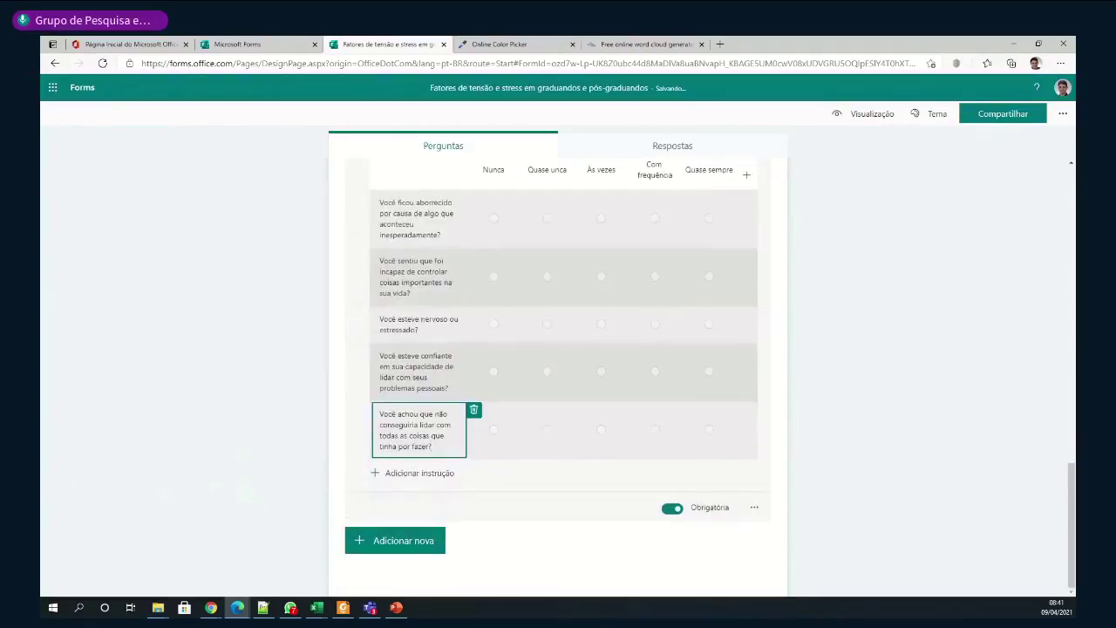
Add grid rows for controlling irritations, life being under control, and being angry
key("alt+Tab")
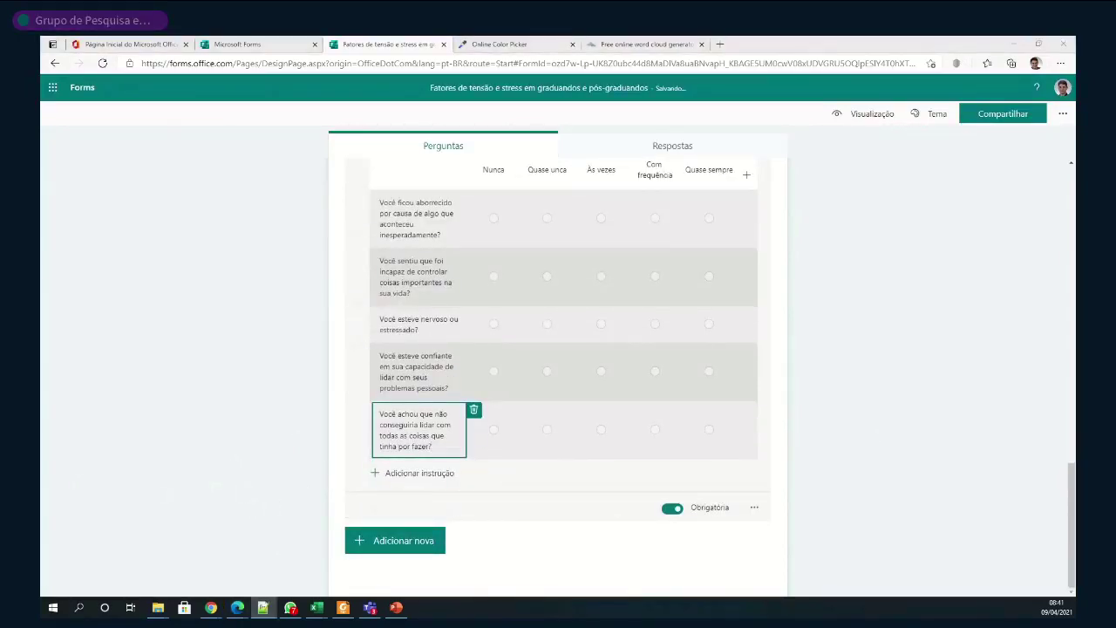
left_click(405, 475)
type("Você foi capaz de controlar irritações na sua vida?")
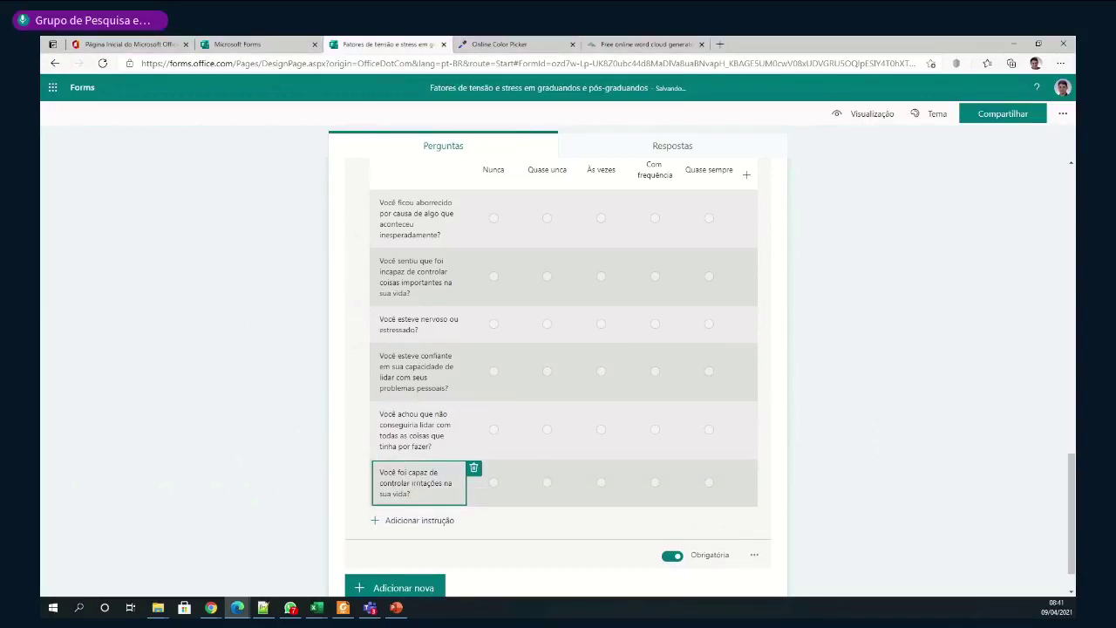
key("alt+Tab")
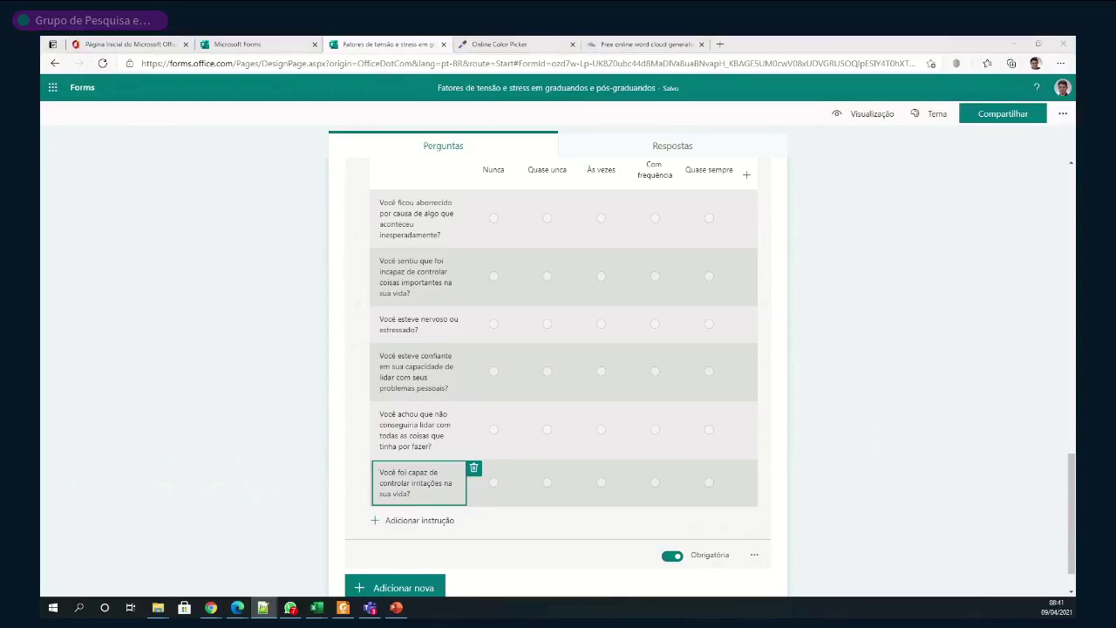
left_click(403, 521)
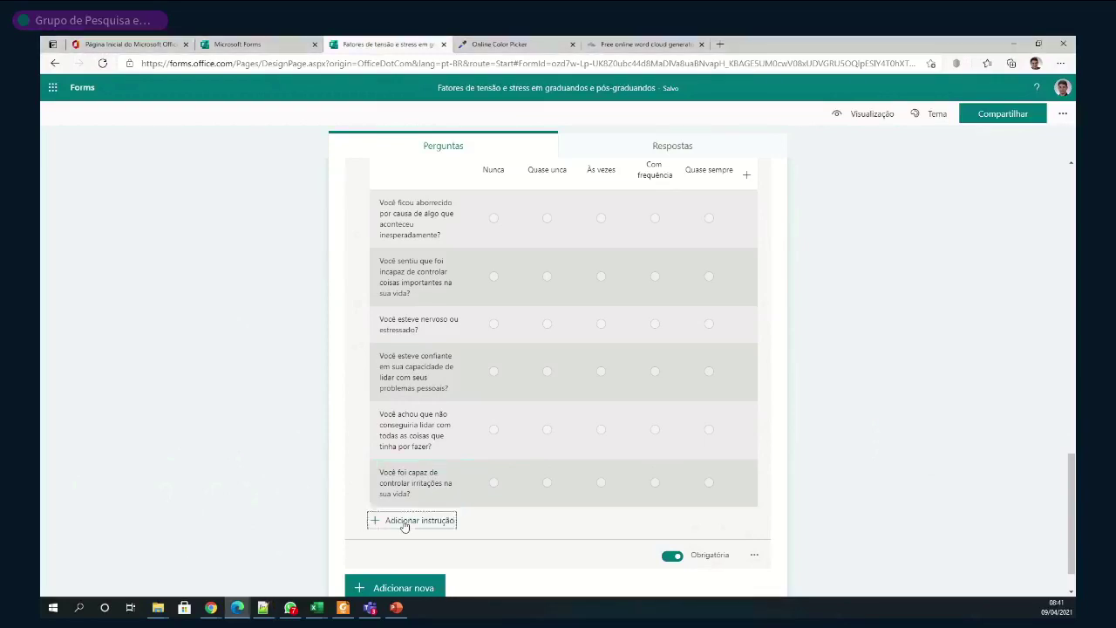
type("Você sentiu que todos os aspectos de sua vida estavam sob controle?")
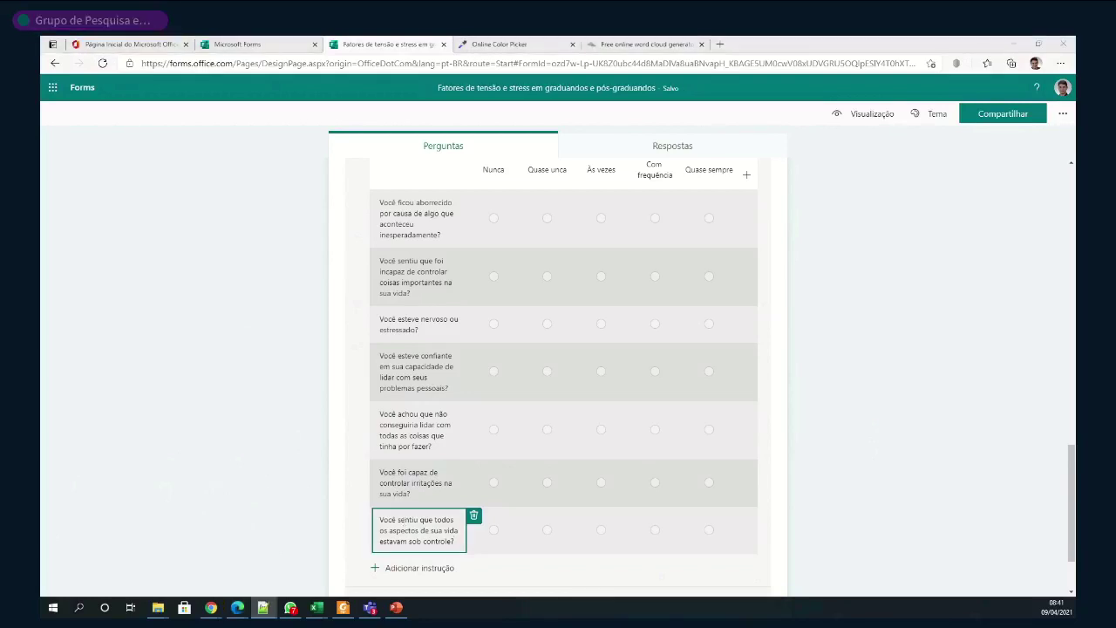
left_click(408, 567)
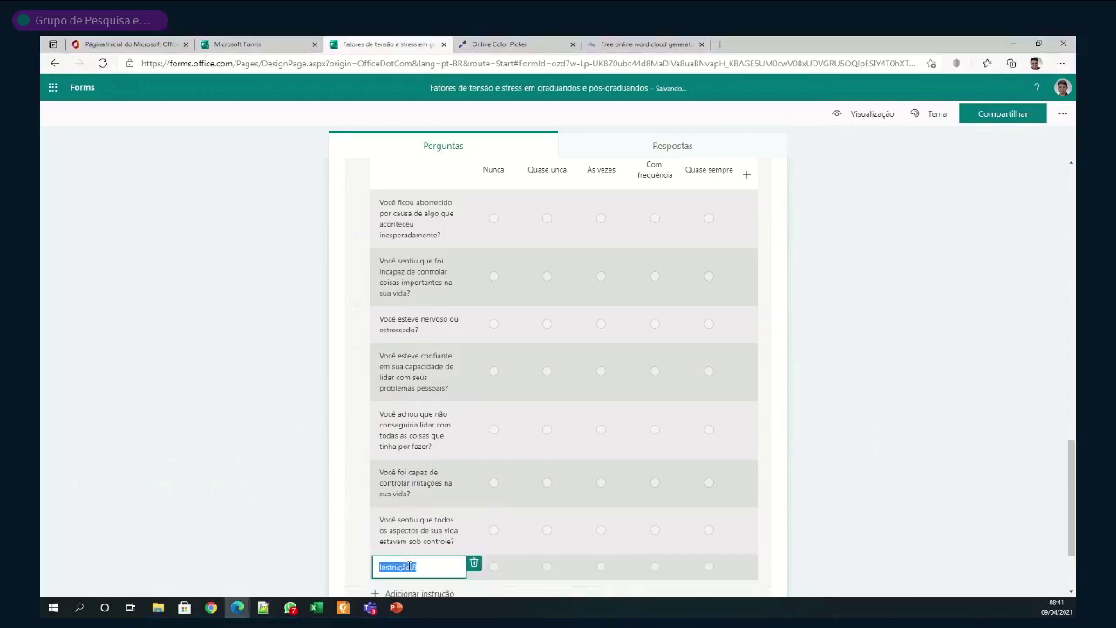
type("Você esteve bravo por causa de coisas que estiveram fora de seu controle?")
scroll(239, 407, "down", 3)
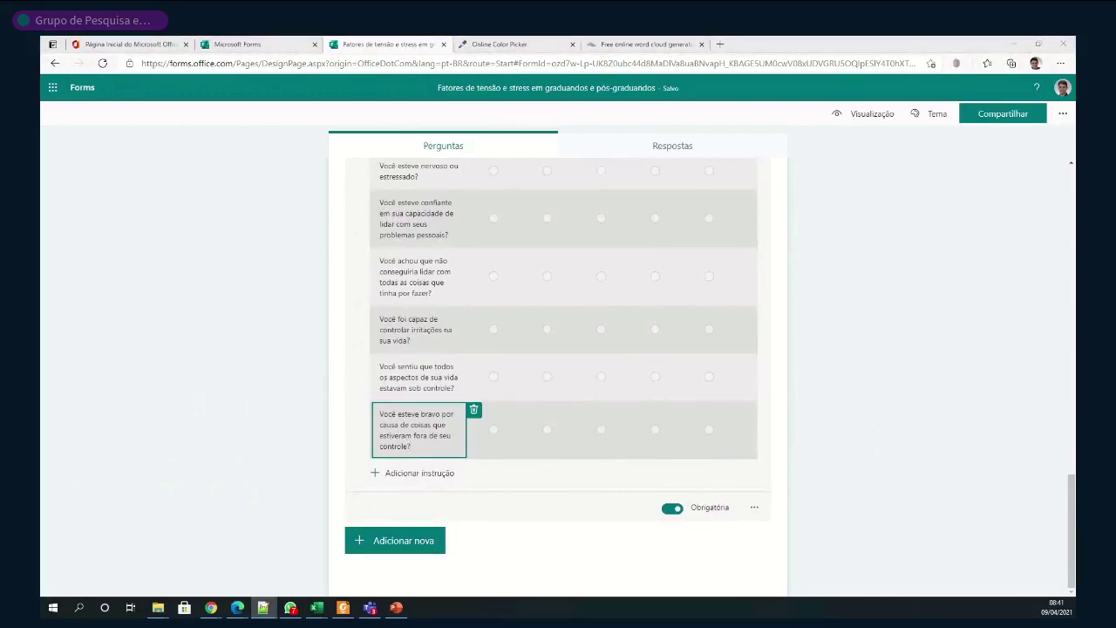
Add the final row about problems piling up beyond resolving and close the question
left_click(417, 473)
type("Você sentiu que os problemas acumularam tanto que você não conseguiria resolvê-los?")
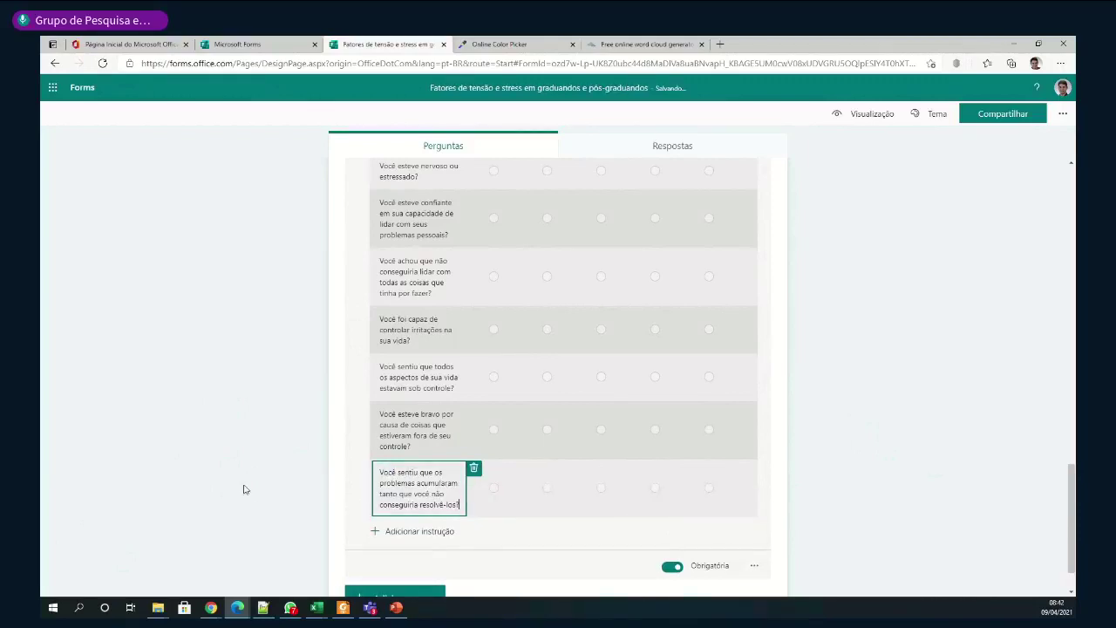
left_click(296, 454)
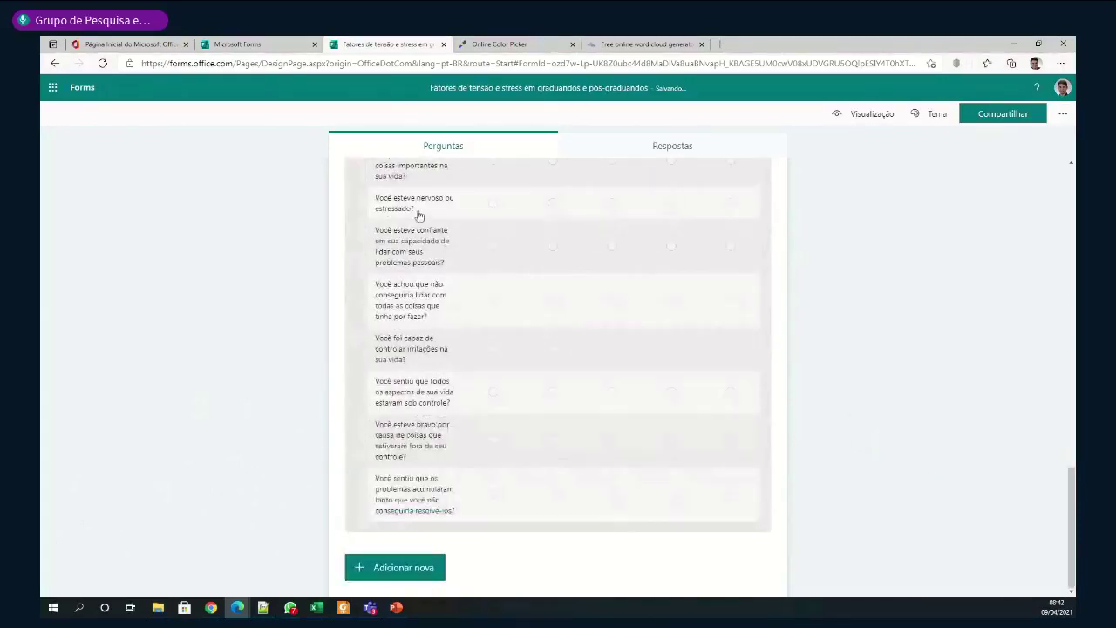
scroll(240, 384, "up", 2)
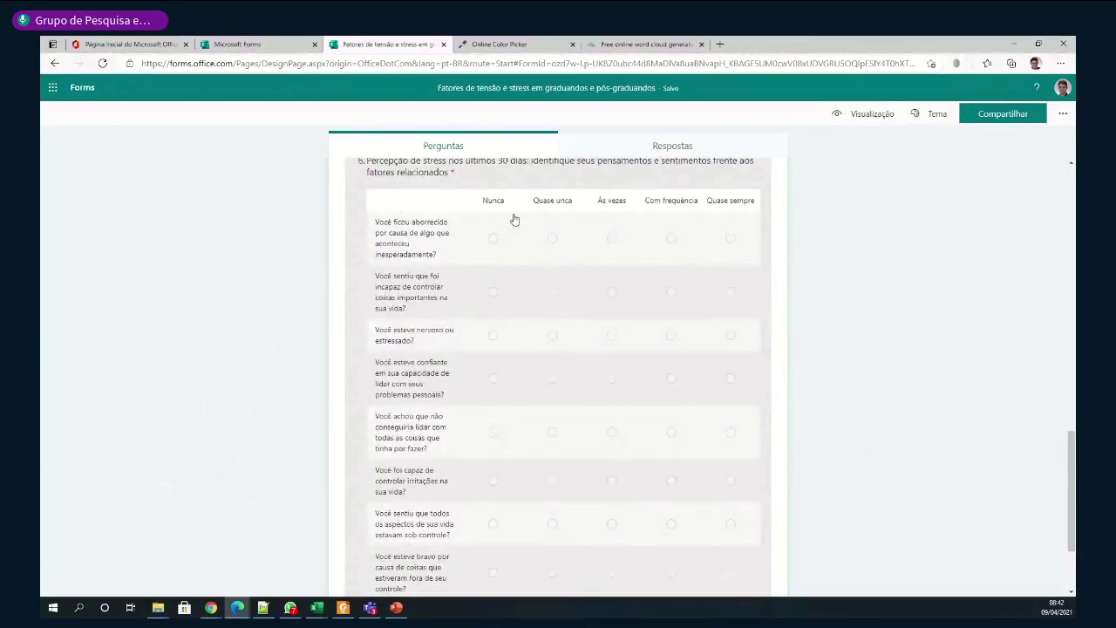
Fix question 6's column label 'Quase unca' by inserting the missing 'n' to read 'Quase nunca'
left_click(548, 204)
left_click(548, 252)
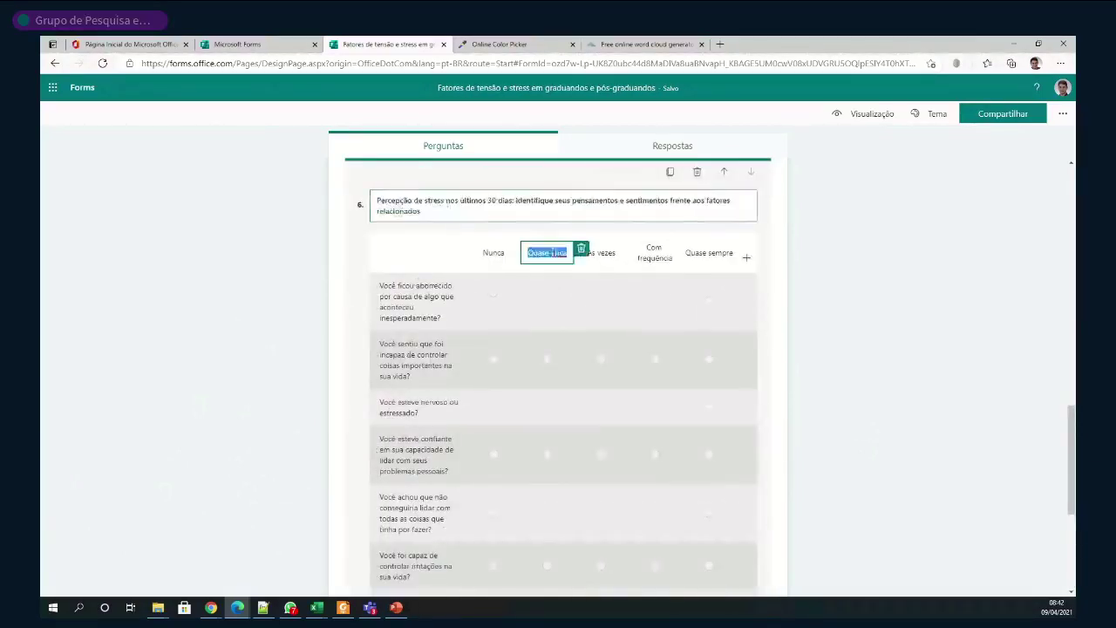
left_click(552, 252)
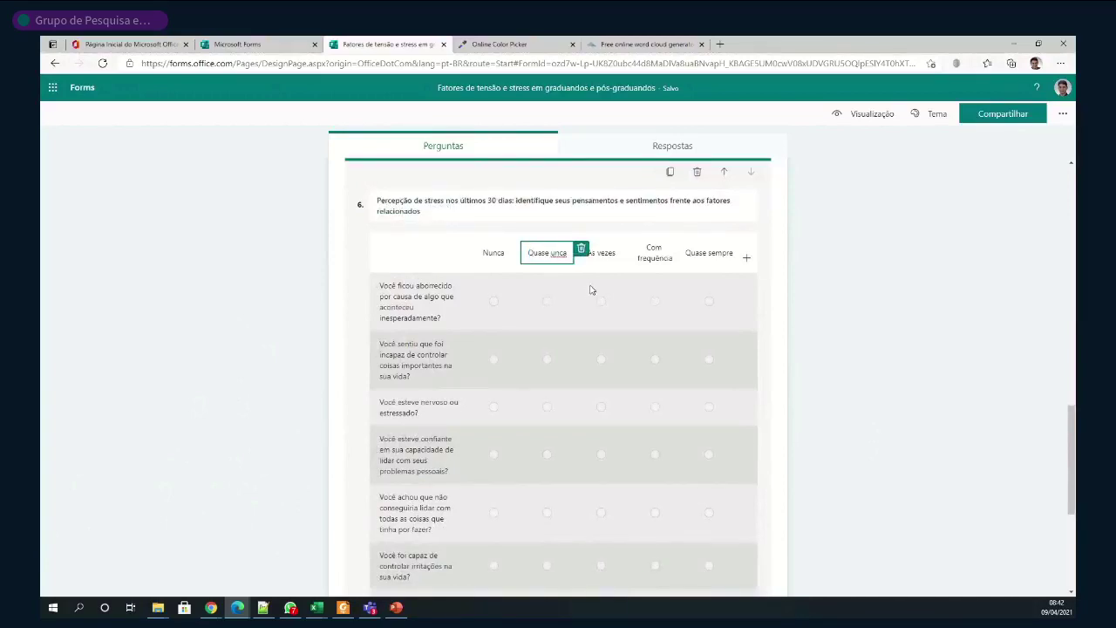
type("n")
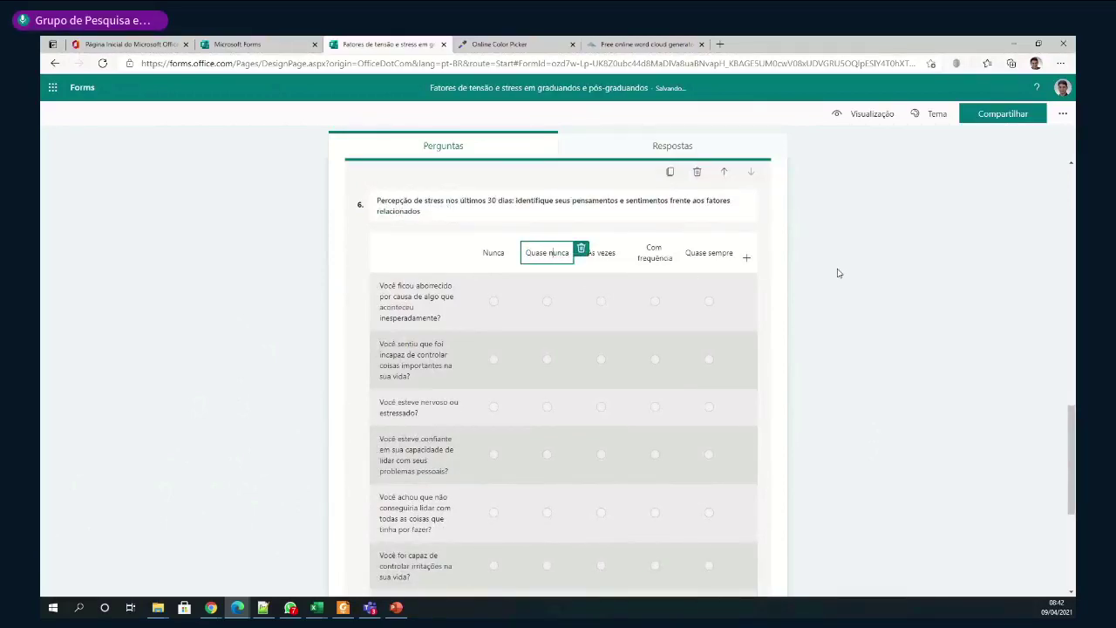
left_click(839, 273)
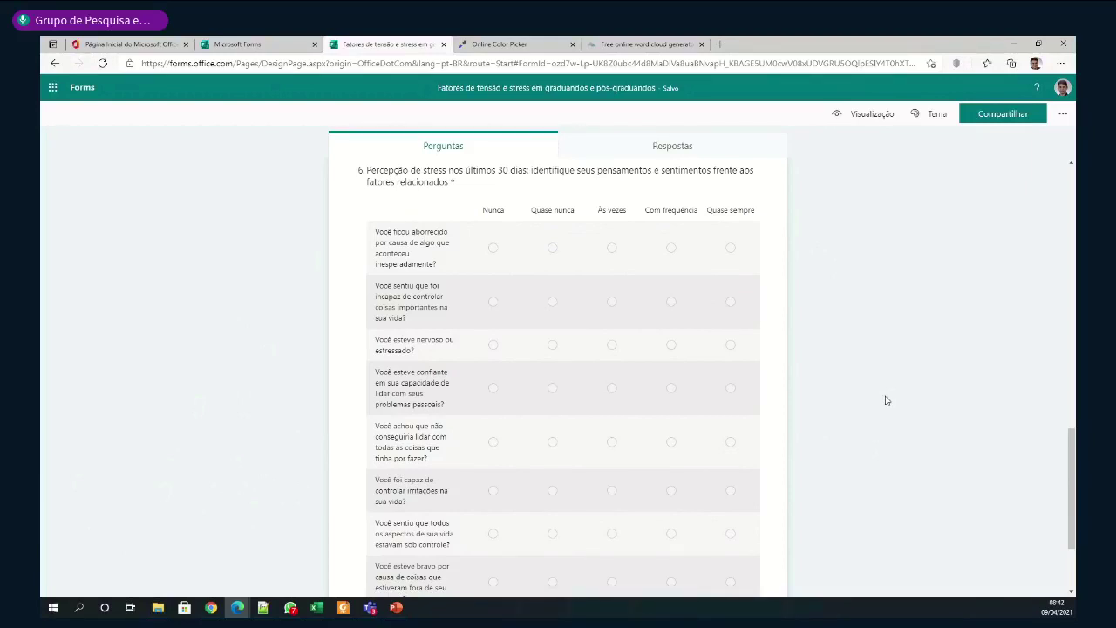
scroll(885, 401, "down", 3)
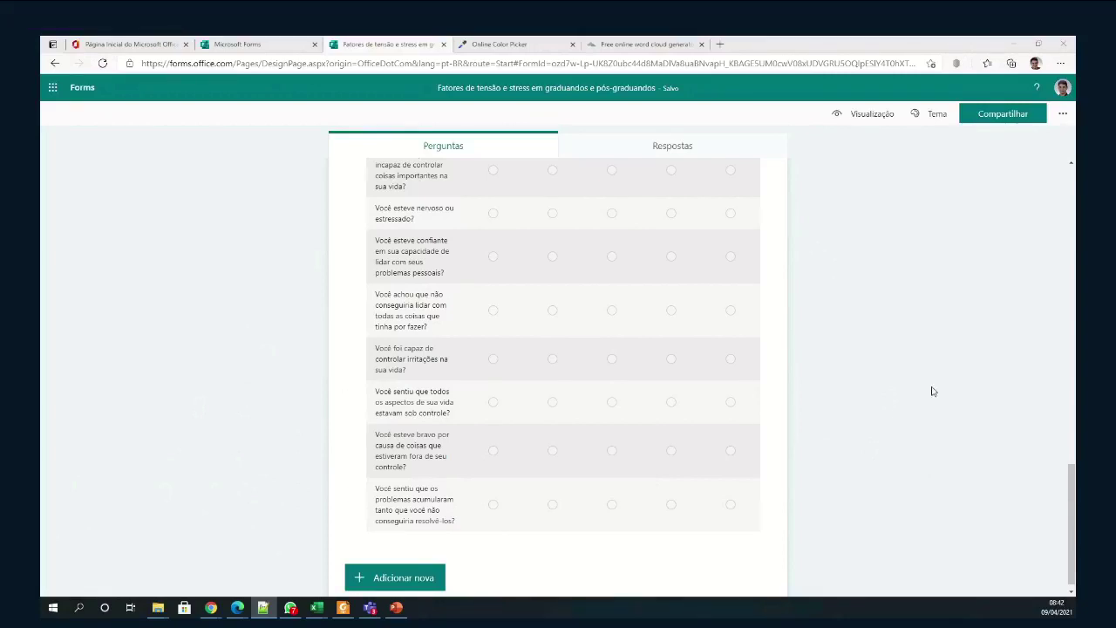
Add a Net Promoter Score question 7 titled with the pasted question about harsh criticism at qualification or defence
left_click(887, 386)
scroll(807, 426, "down", 1)
left_click(397, 567)
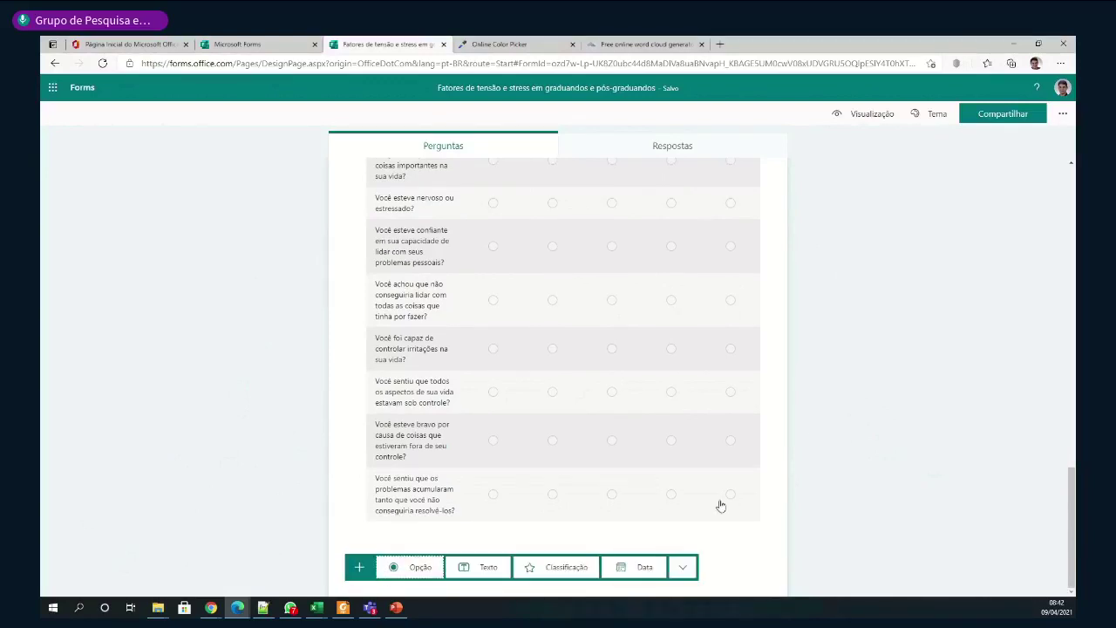
left_click(684, 567)
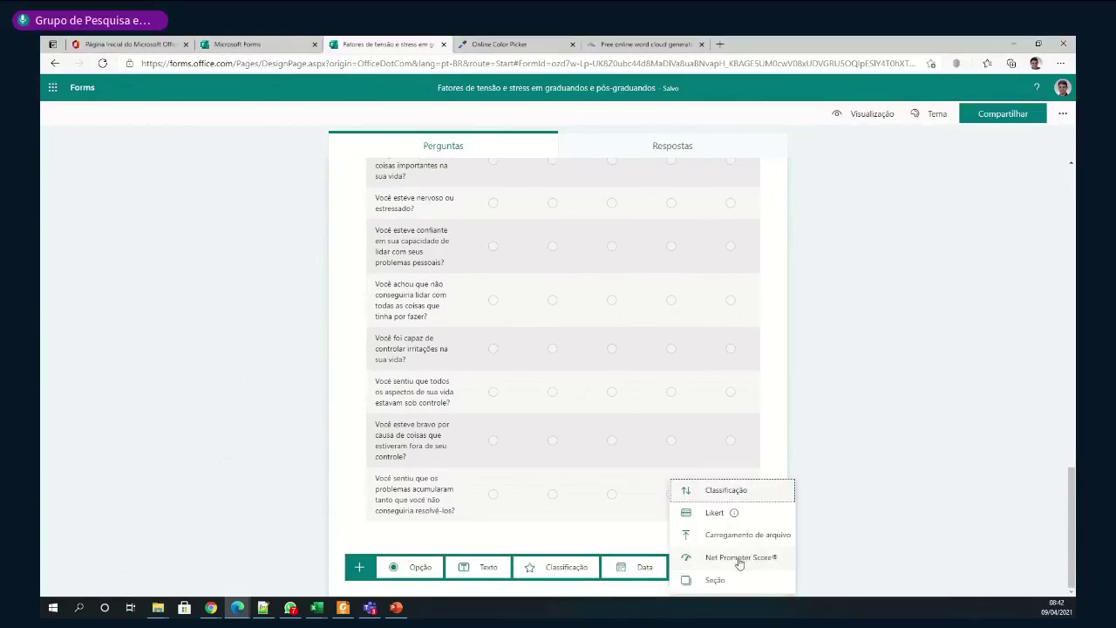
left_click(738, 560)
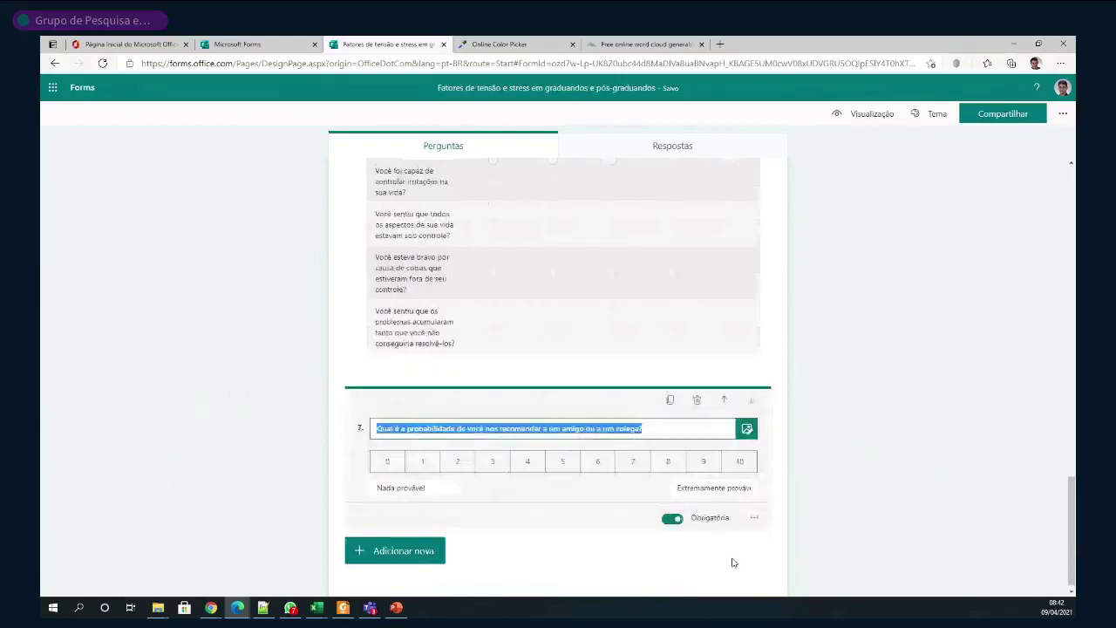
left_click(653, 425)
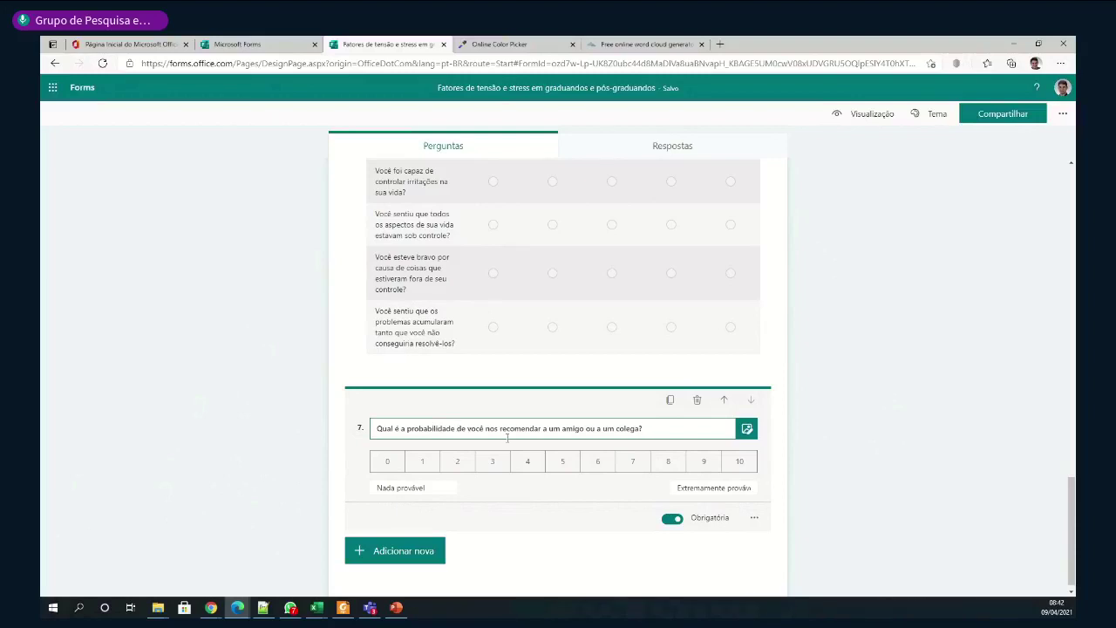
left_click_drag(656, 427, 359, 426)
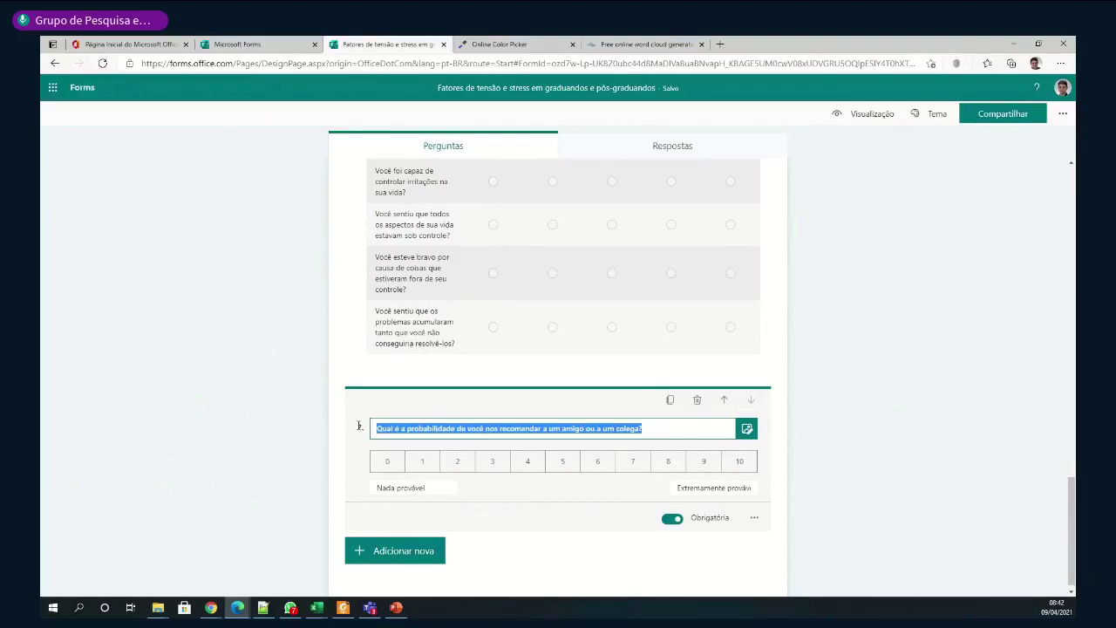
type("Qual é a probabilidade de você ser profundamente criticado em sua qualificação ou defesa?")
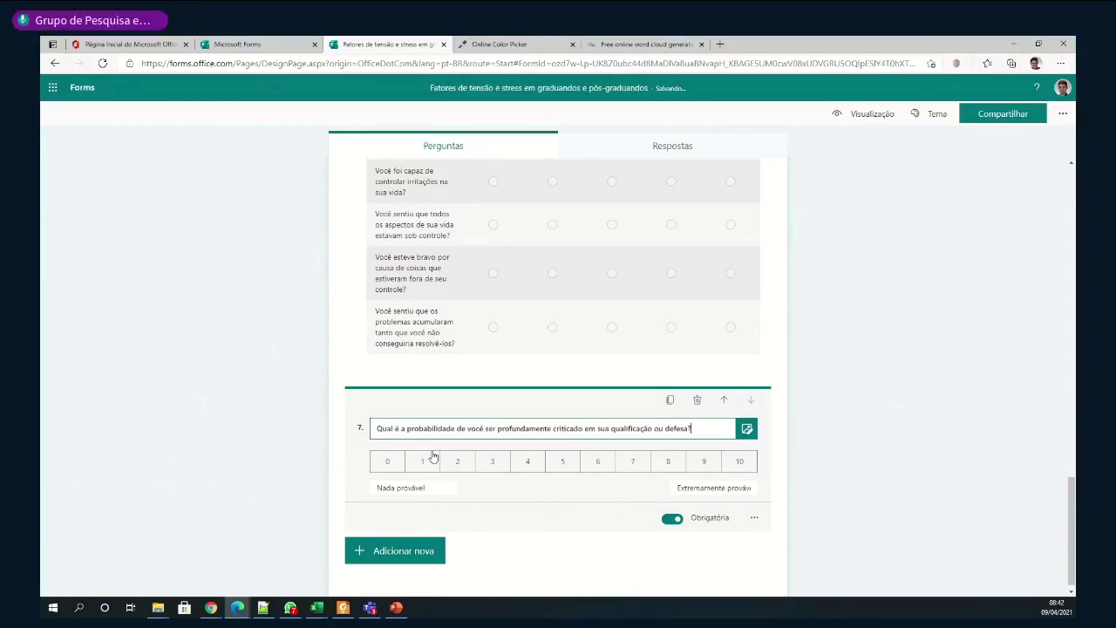
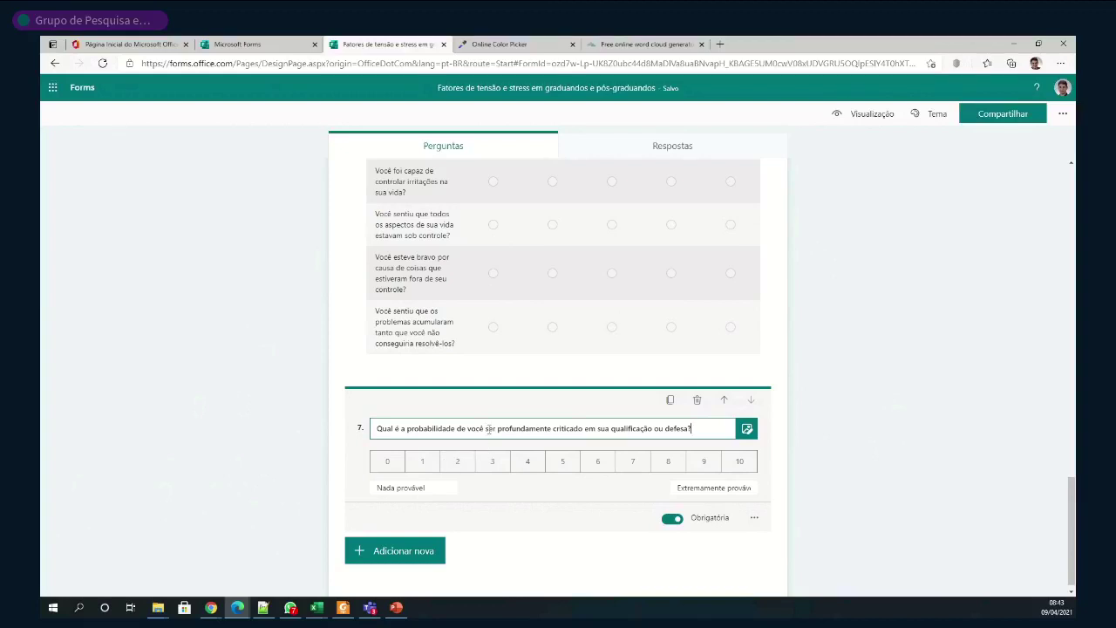
Finalize question 7's 0–10 criticism scale and reveal the 'Adicionar nova' question-type buttons
left_click(488, 428)
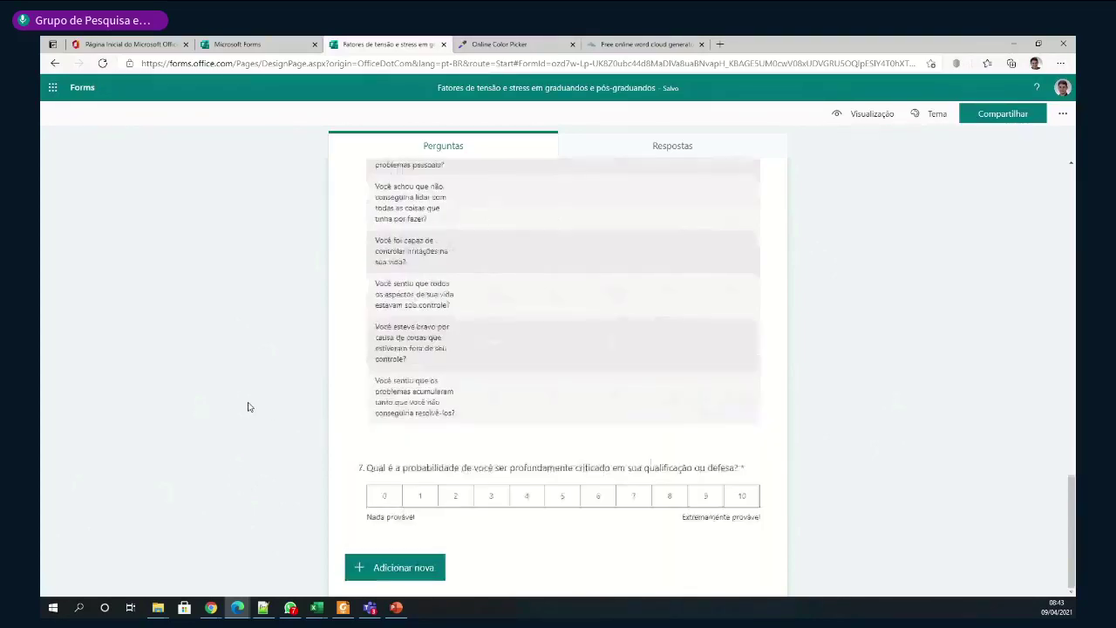
left_click(251, 407)
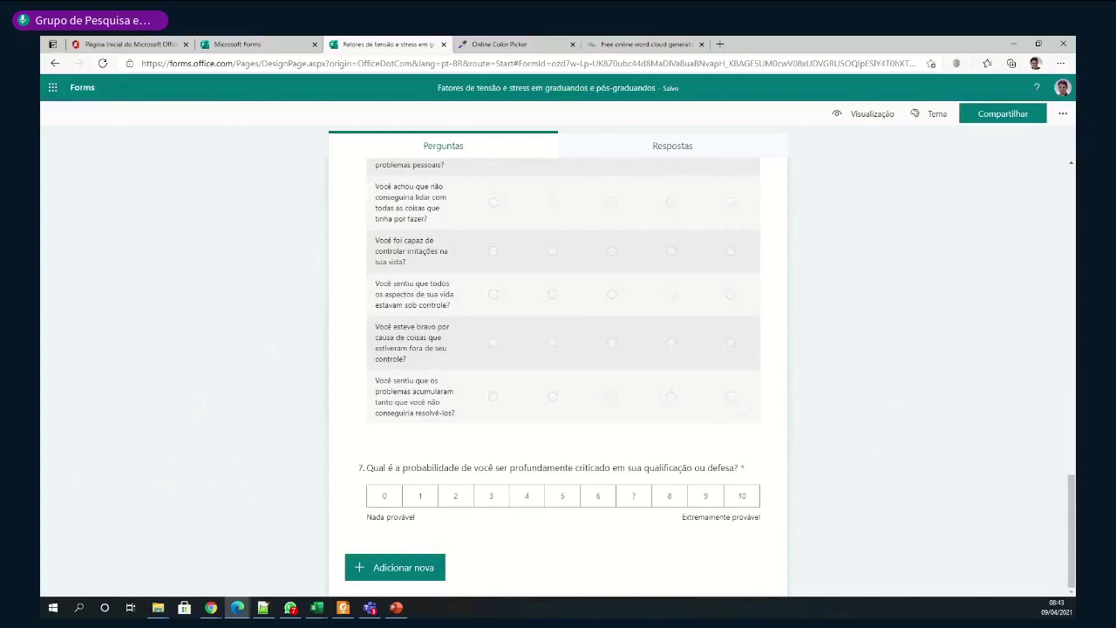
key("alt+Tab")
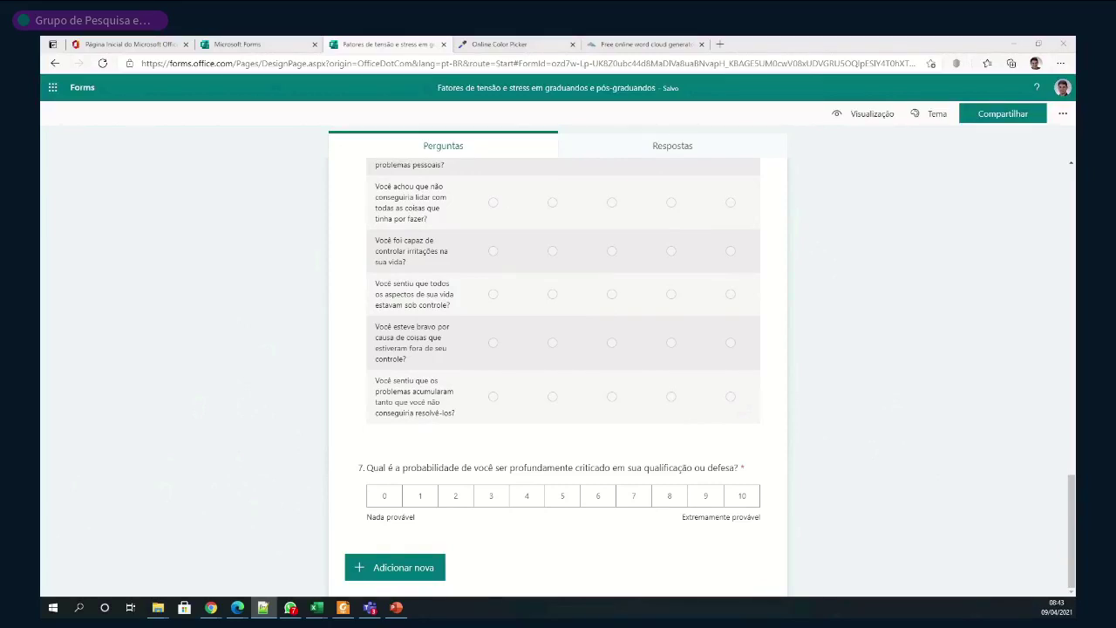
left_click(403, 575)
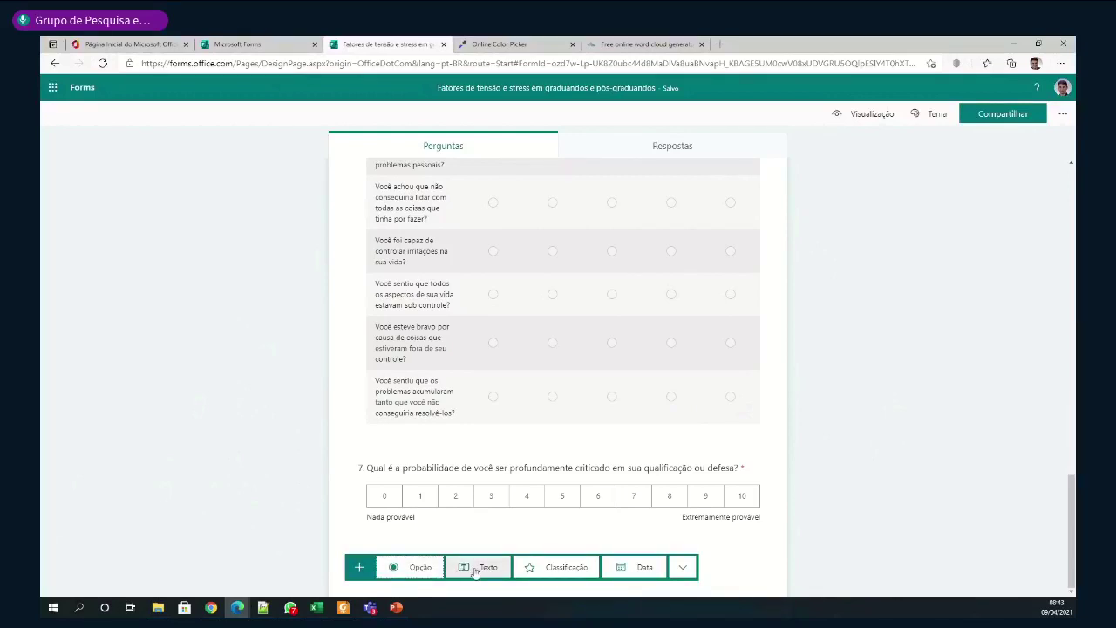
Add text question 8 asking for 20–100 words on what troubles respondents about their course
left_click(478, 567)
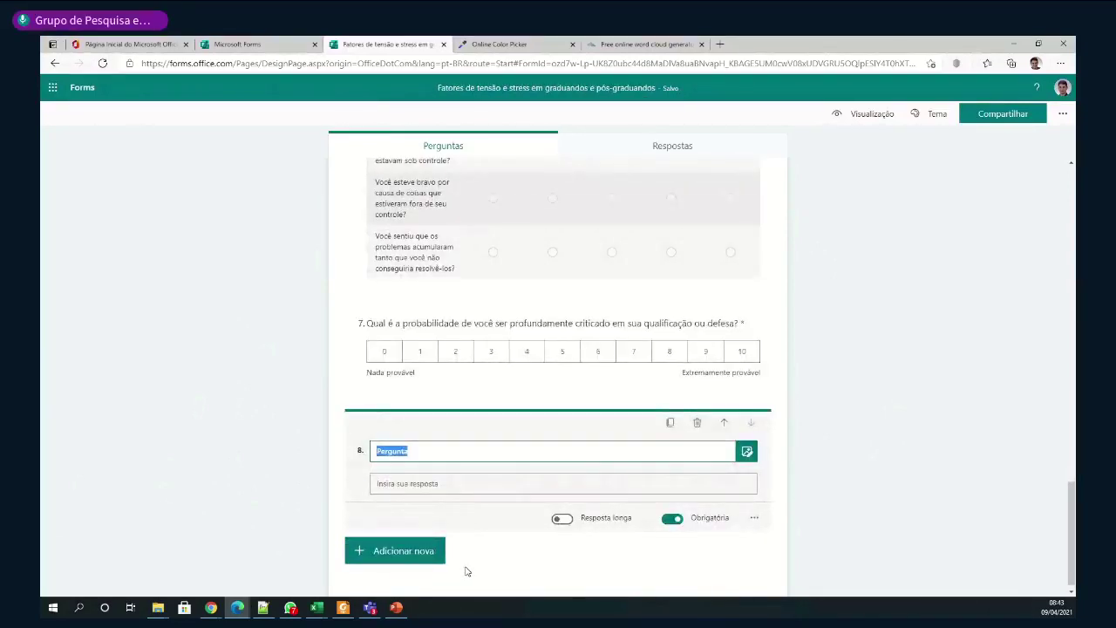
type("Descreva em um texto do 20 a 100 palavras o que mais lhe aflige em relação ao seu curso.")
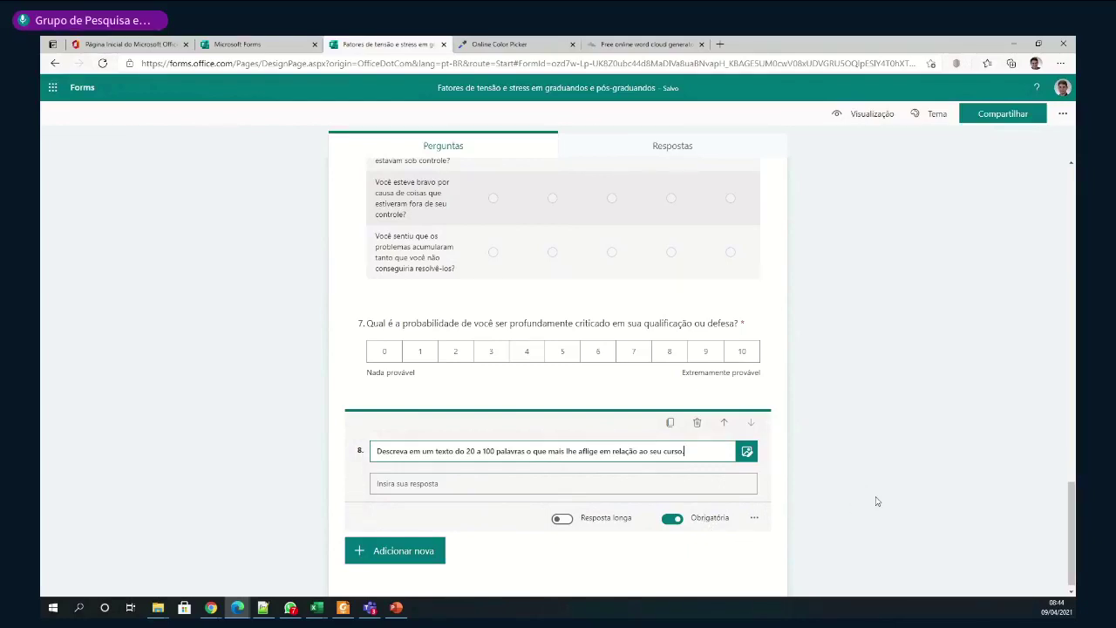
scroll(875, 501, "up", 2)
scroll(878, 500, "up", 5)
scroll(879, 500, "up", 5)
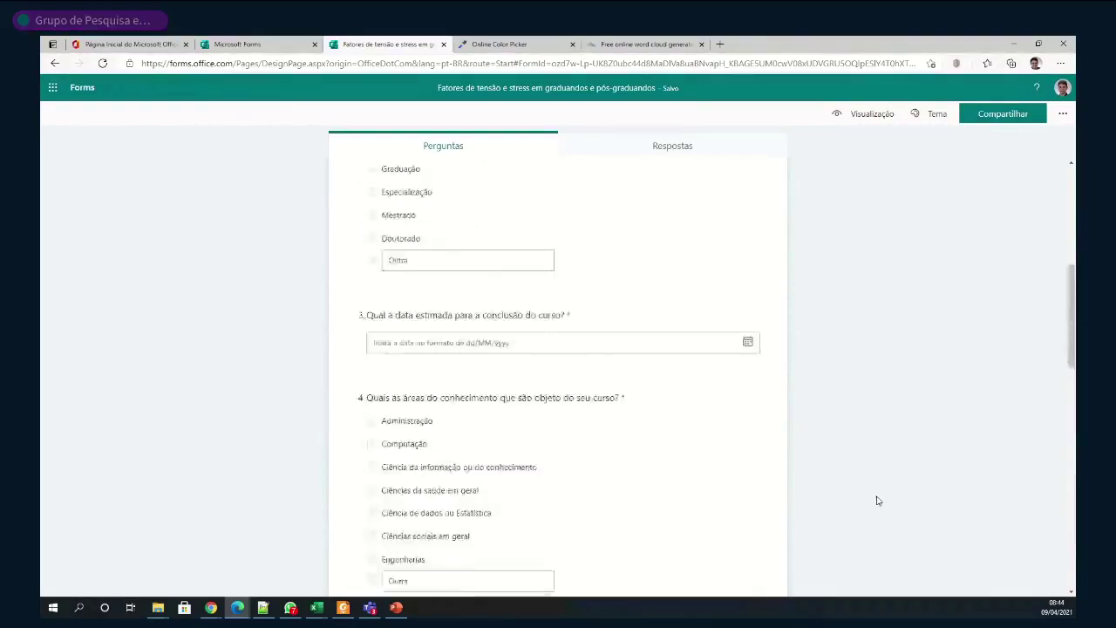
scroll(879, 500, "up", 5)
scroll(878, 501, "up", 3)
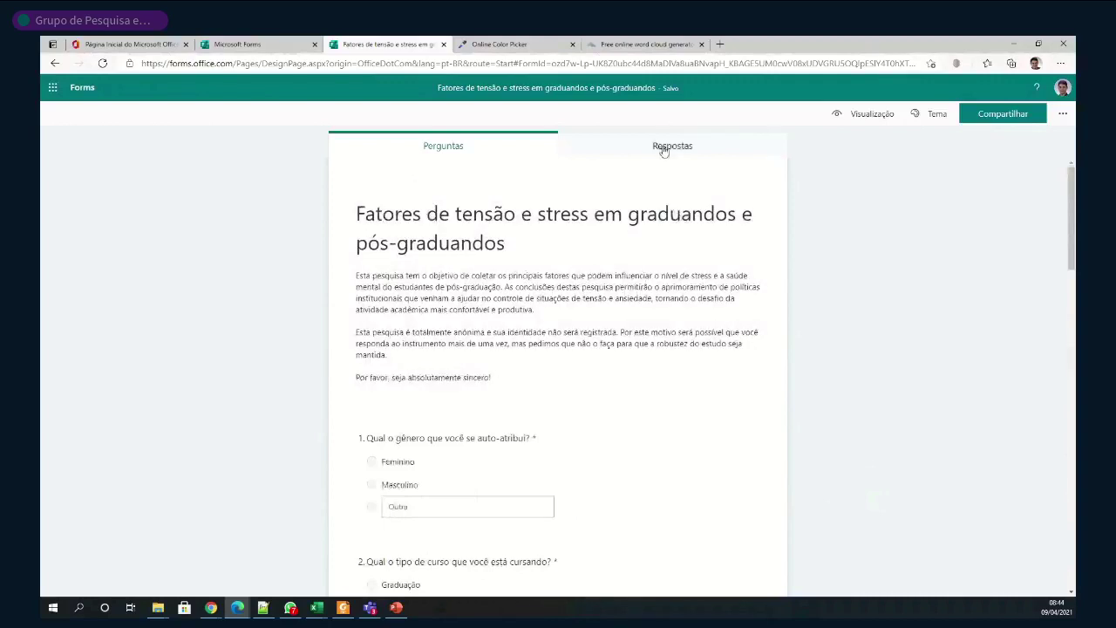
left_click(663, 148)
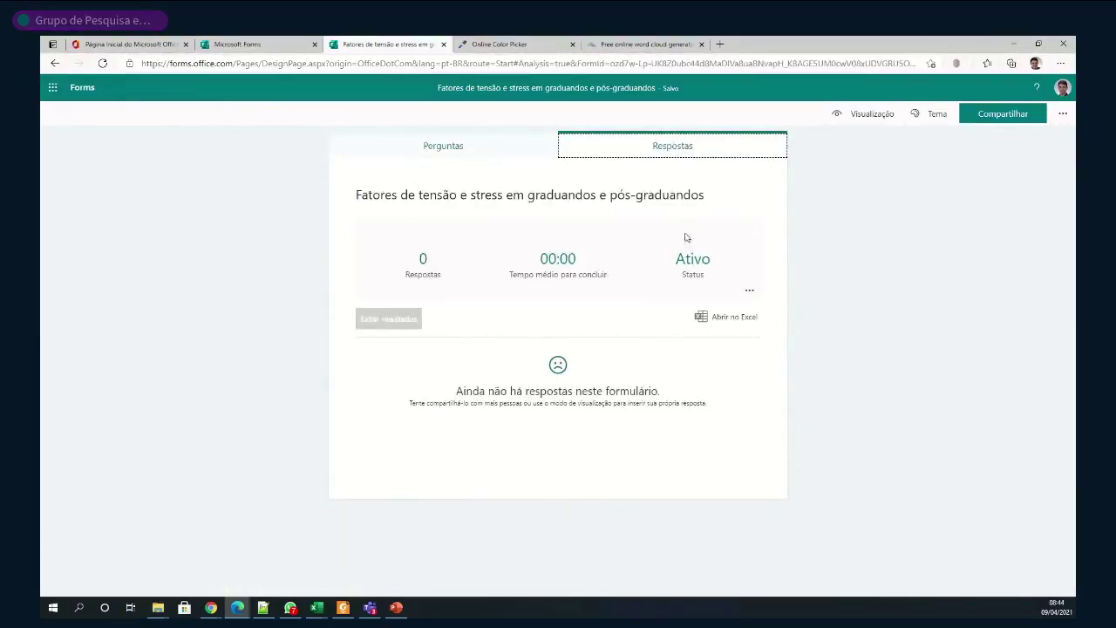
left_click(447, 156)
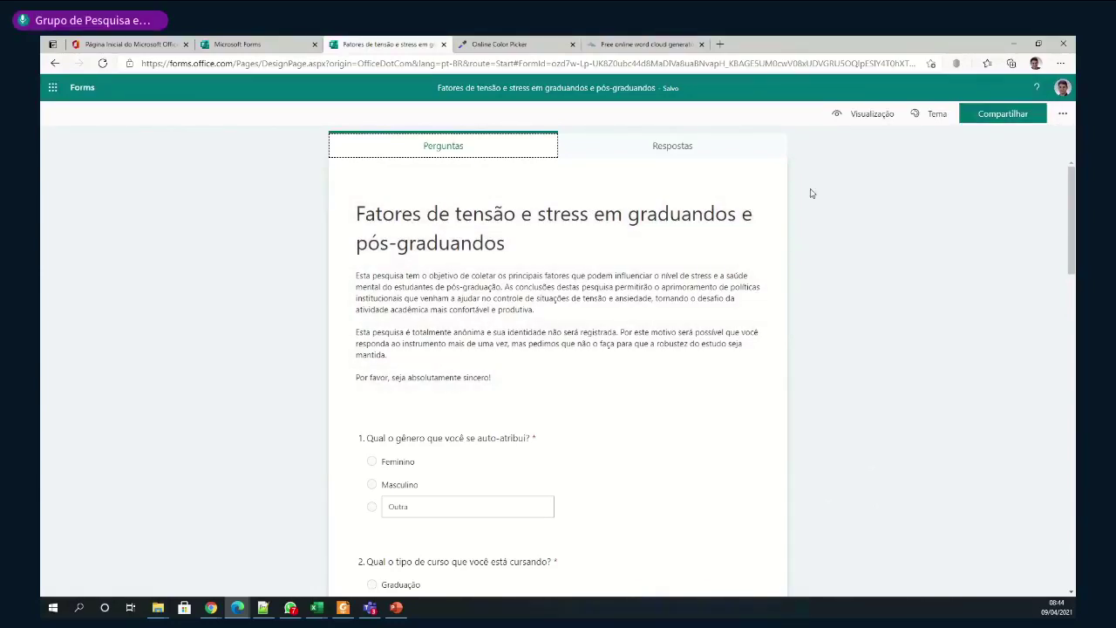
left_click(873, 114)
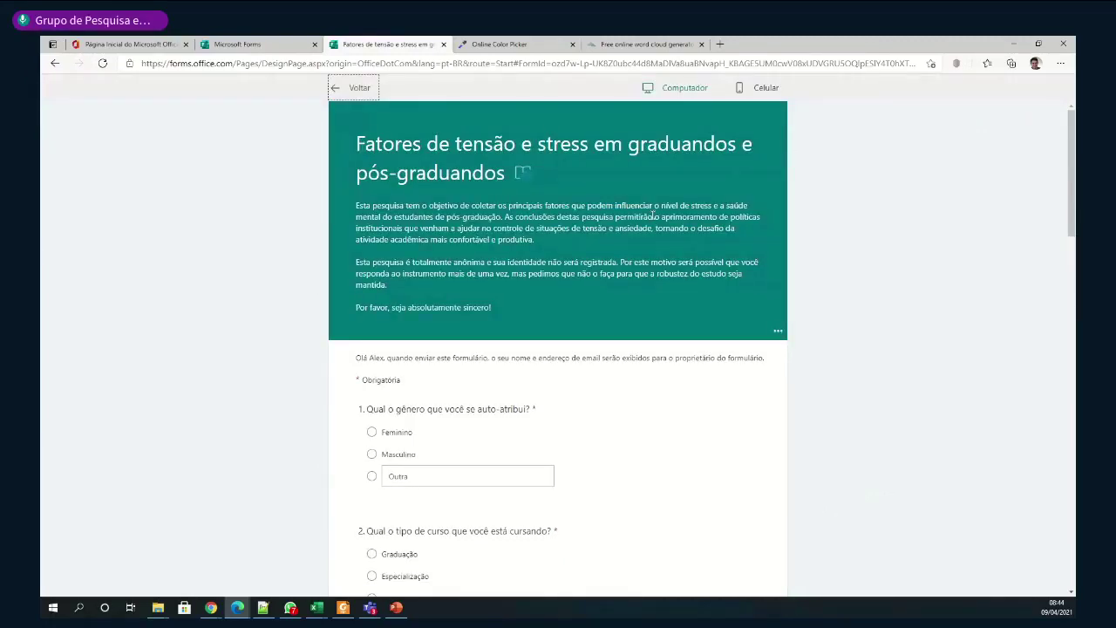
scroll(652, 213, "down", 2)
scroll(652, 214, "down", 5)
scroll(652, 214, "down", 3)
scroll(653, 214, "down", 3)
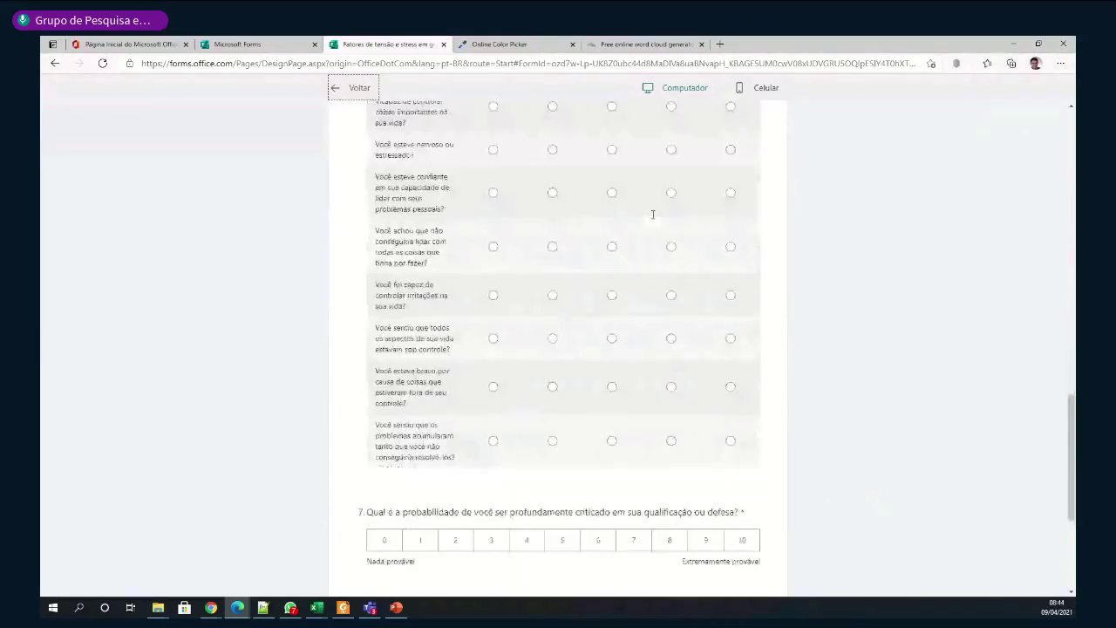
scroll(652, 213, "down", 3)
scroll(653, 214, "up", 3)
scroll(653, 214, "up", 6)
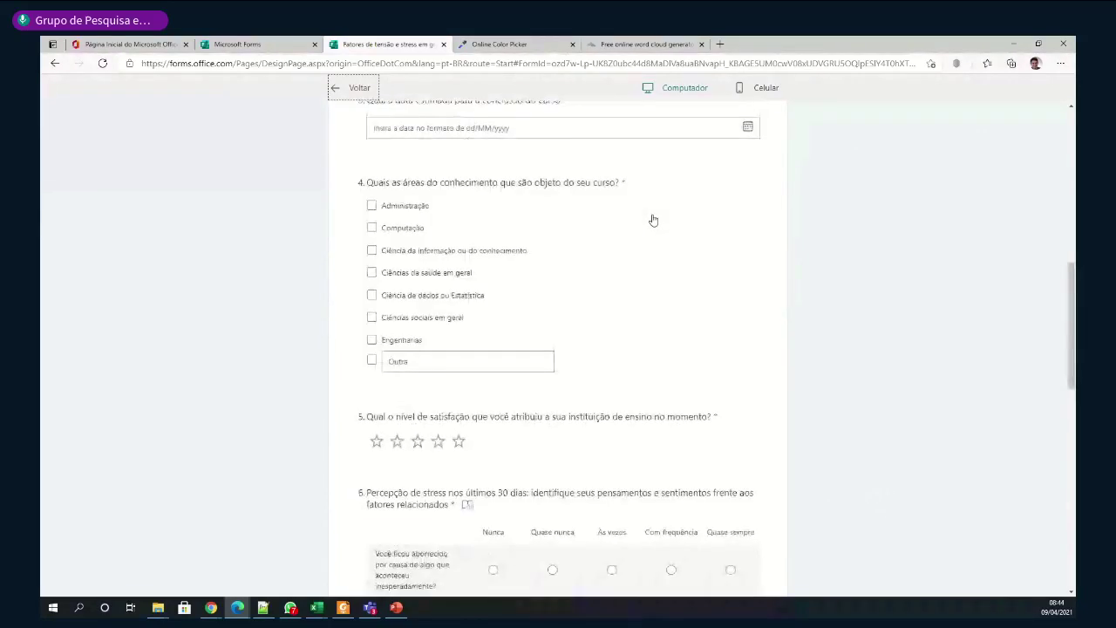
scroll(652, 220, "up", 5)
left_click(766, 88)
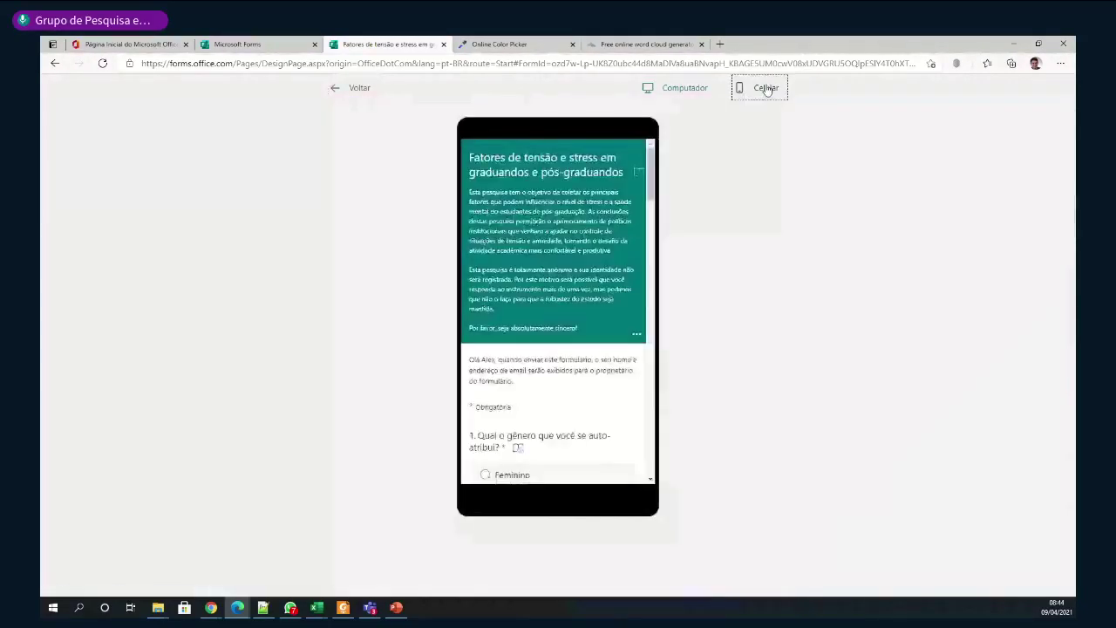
scroll(614, 242, "down", 2)
scroll(614, 243, "down", 2)
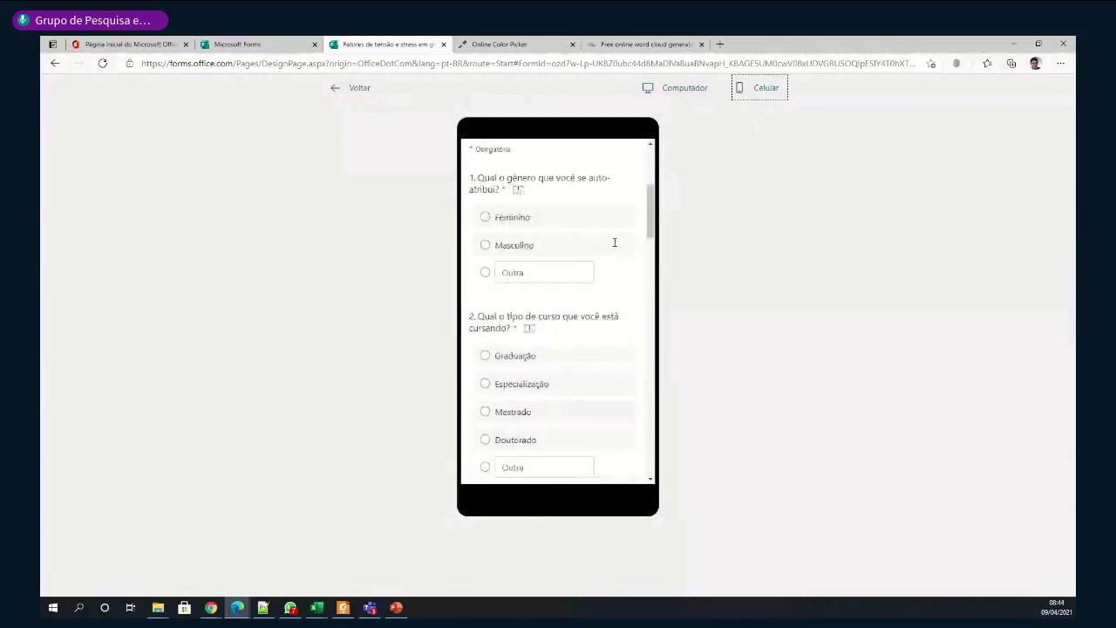
scroll(614, 243, "down", 2)
scroll(614, 243, "down", 2)
scroll(614, 242, "down", 3)
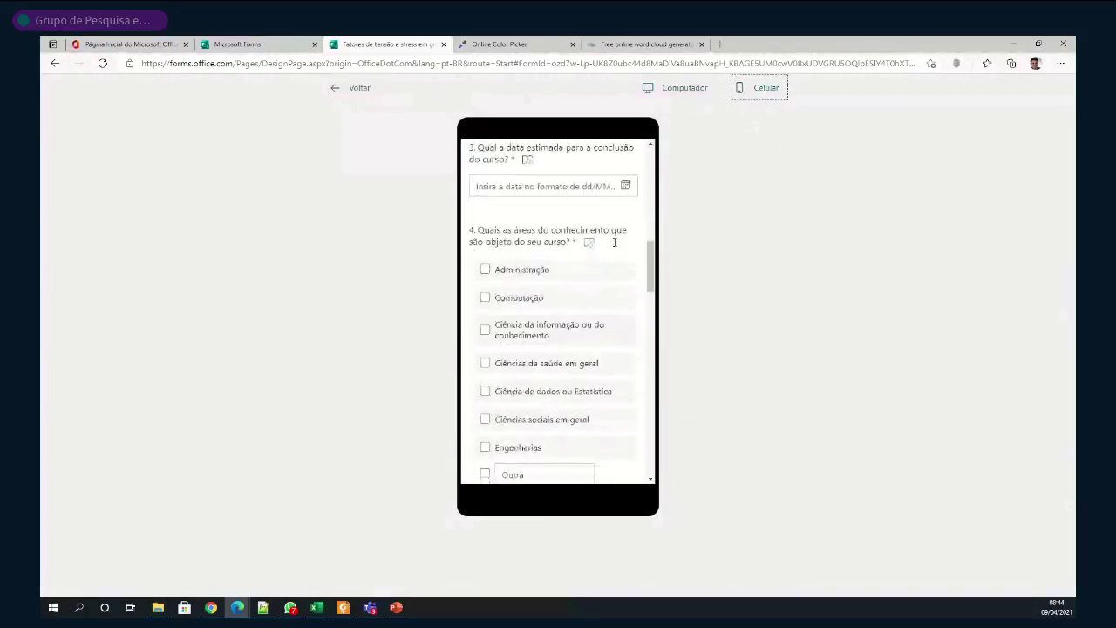
scroll(614, 243, "down", 3)
scroll(614, 243, "down", 3)
scroll(613, 243, "down", 3)
scroll(614, 242, "down", 3)
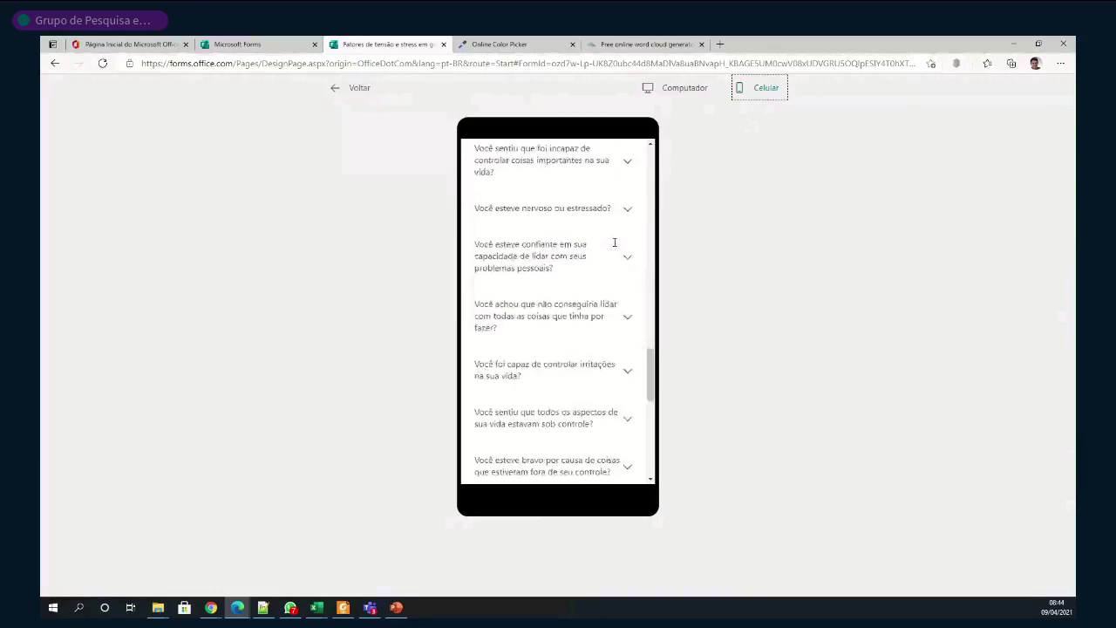
scroll(614, 242, "down", 3)
scroll(614, 242, "up", 3)
scroll(614, 242, "up", 3)
scroll(615, 244, "up", 3)
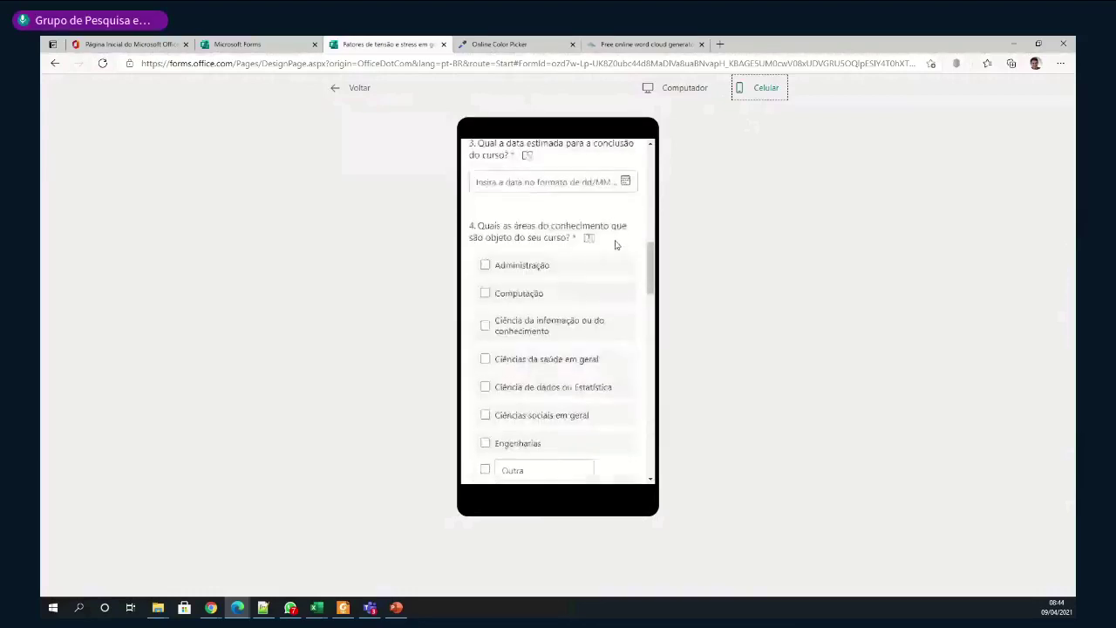
scroll(615, 244, "up", 3)
scroll(614, 244, "up", 3)
scroll(615, 242, "up", 3)
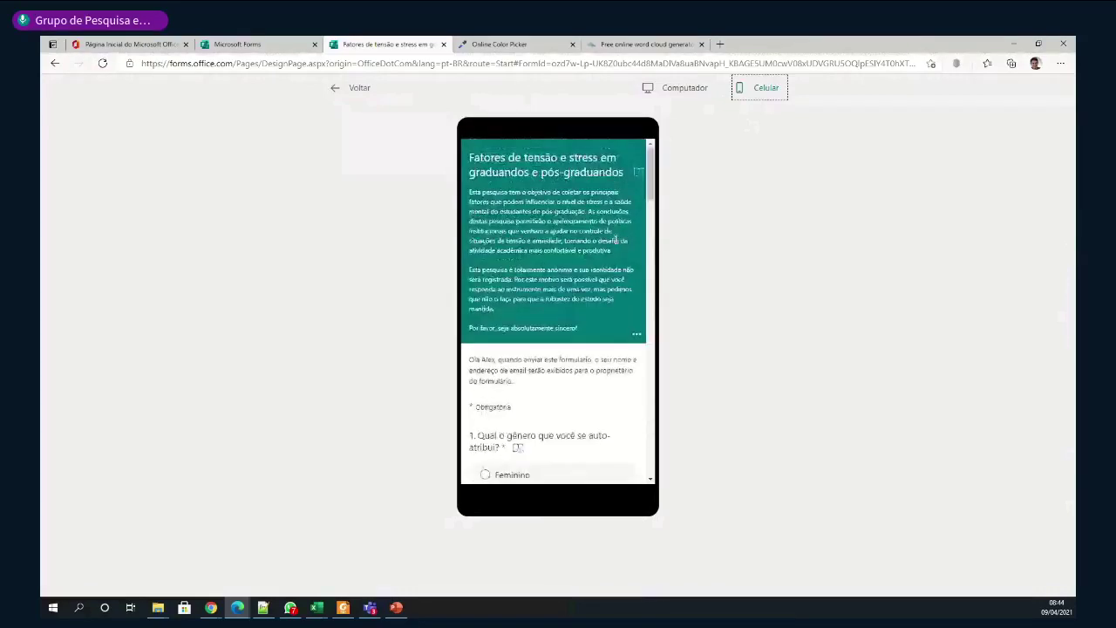
left_click(680, 88)
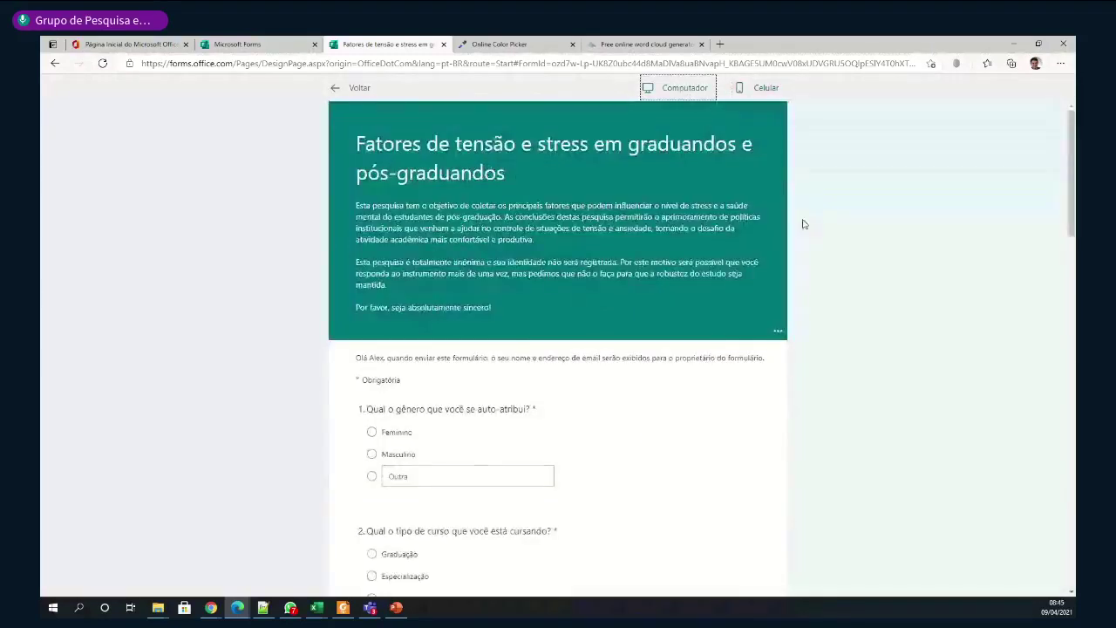
Leave the preview and try the urban park, bright green, purple and bright blue themes
left_click(358, 87)
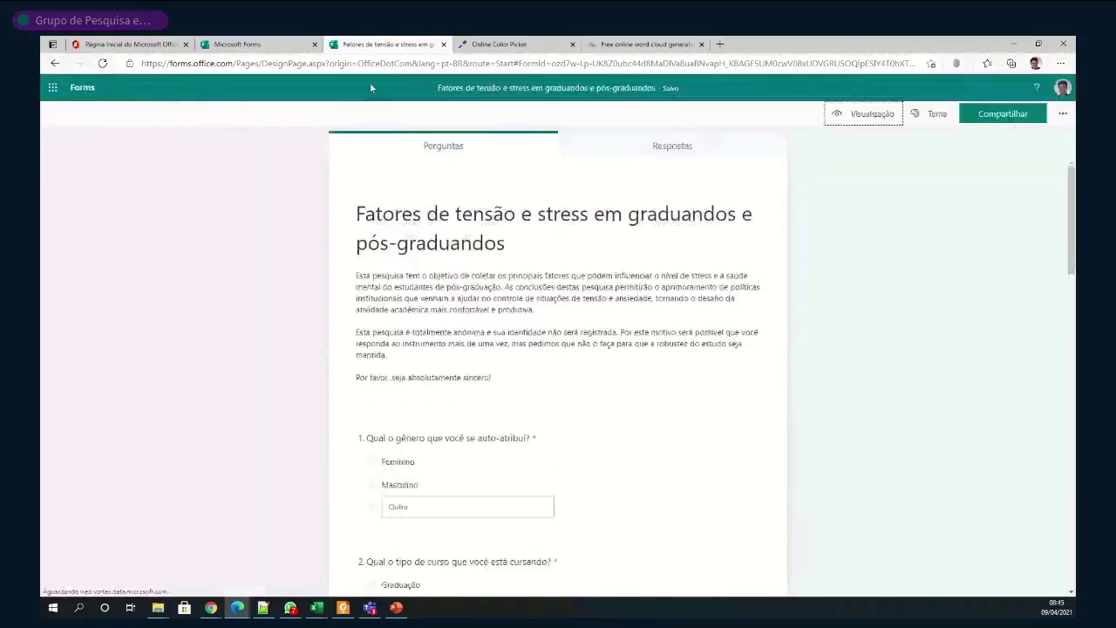
left_click(930, 115)
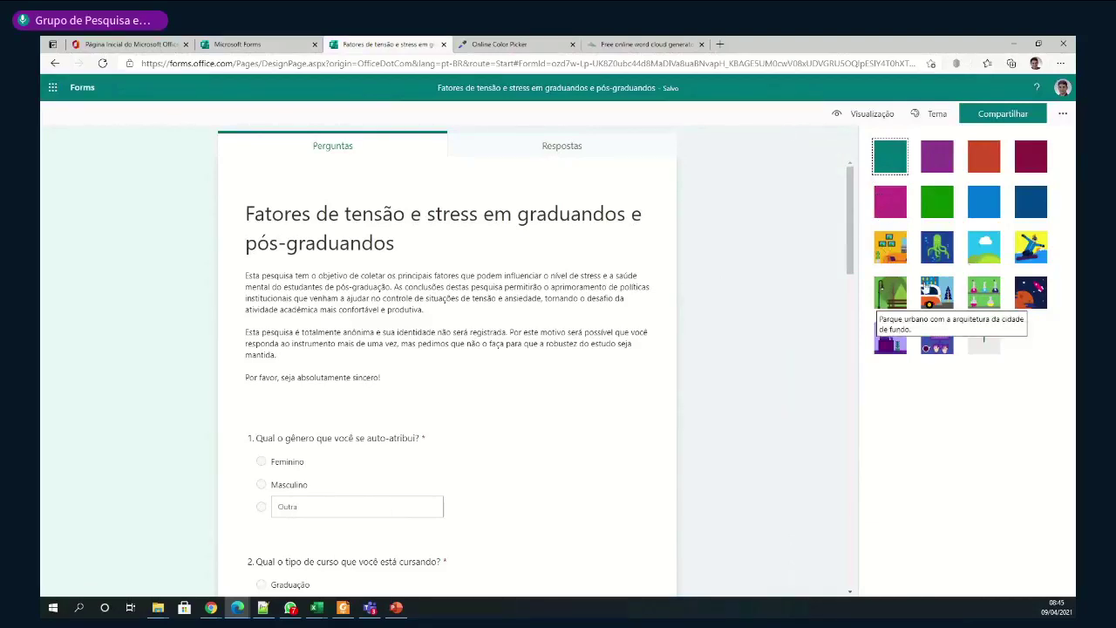
left_click(886, 301)
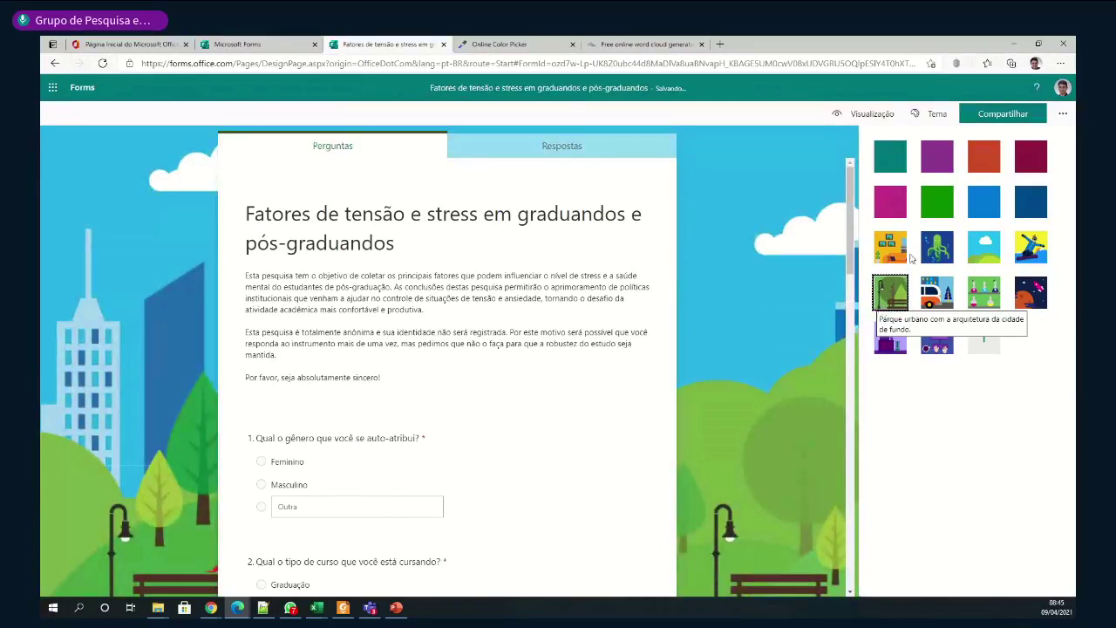
left_click(936, 204)
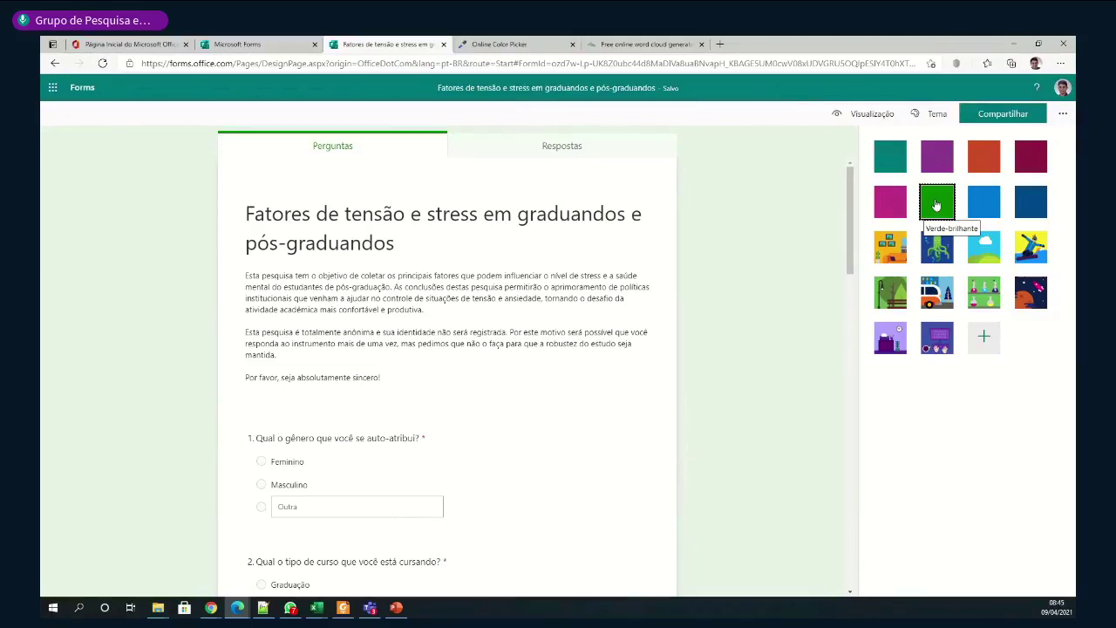
left_click(940, 166)
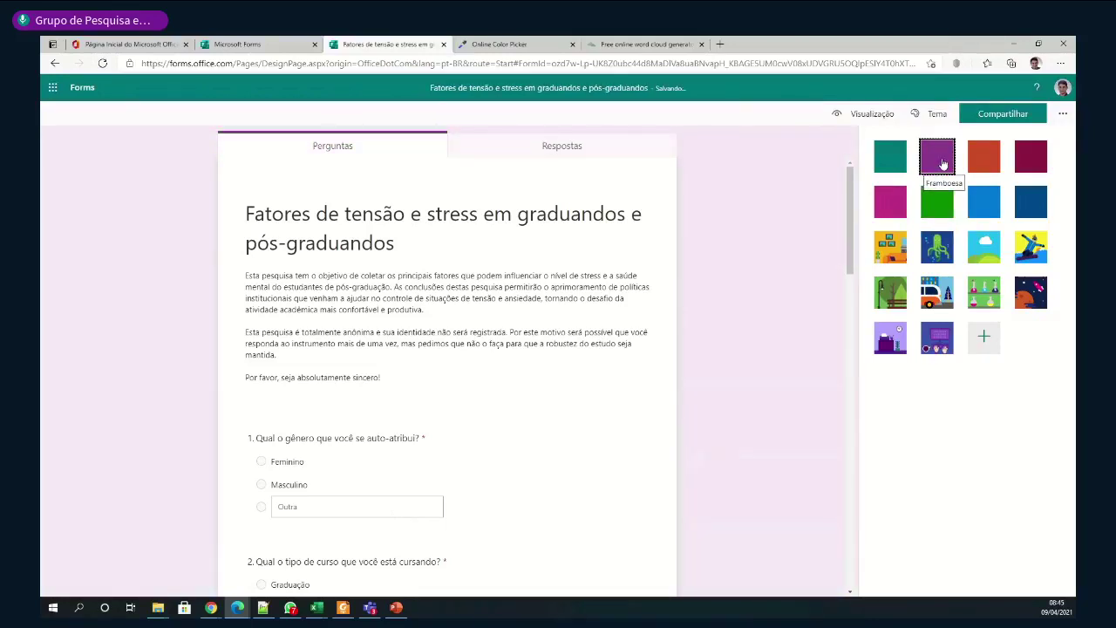
left_click(983, 202)
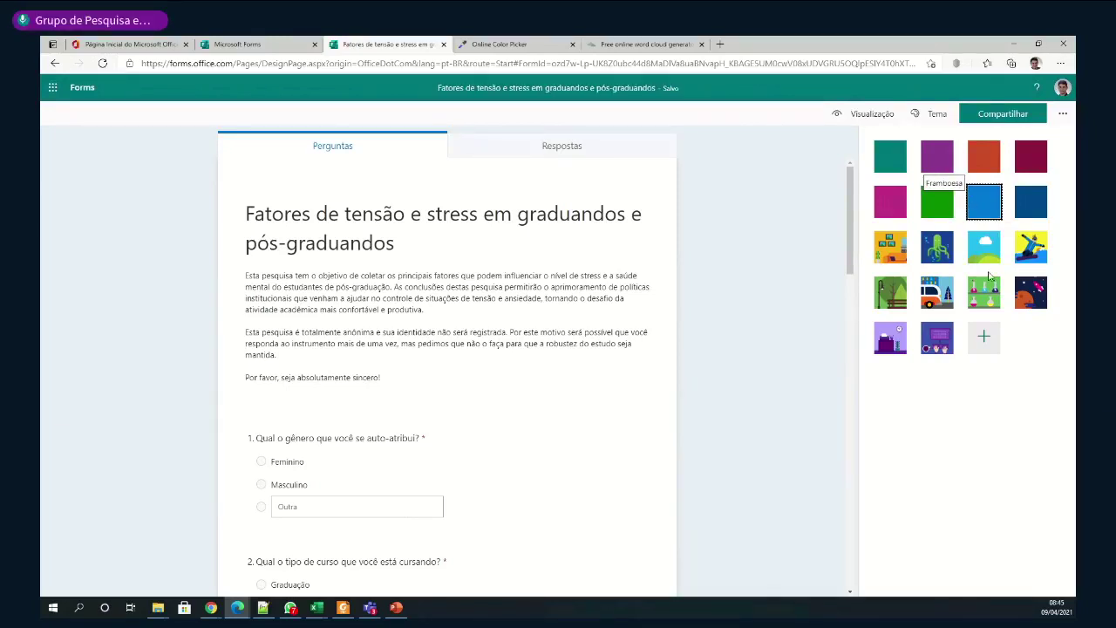
Go from the custom theme options back to the gallery of colour and image themes
left_click(983, 340)
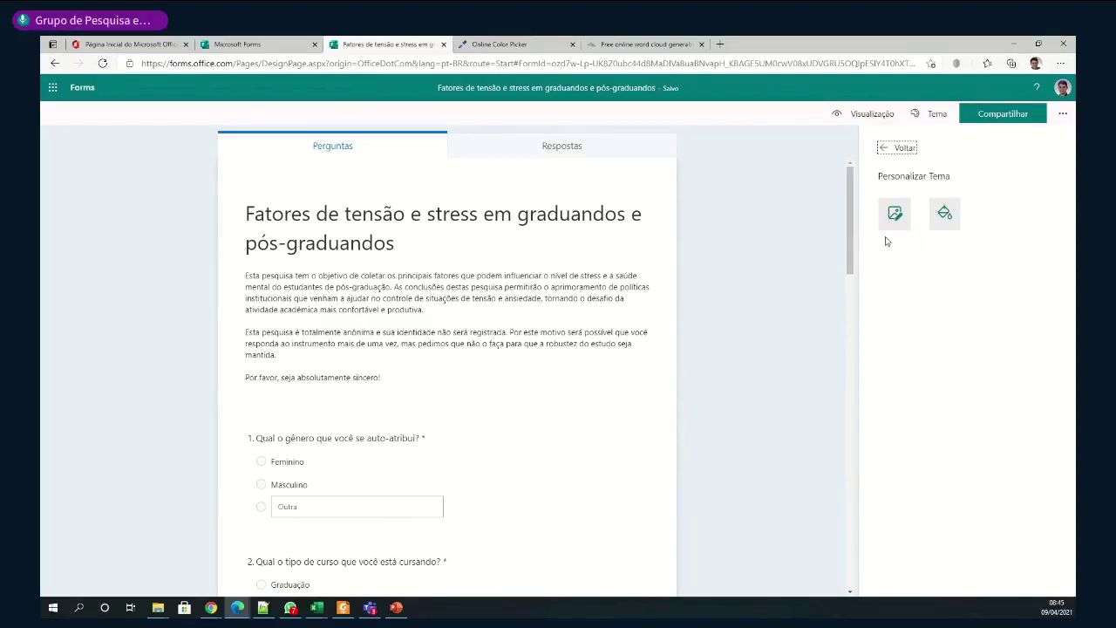
left_click(886, 150)
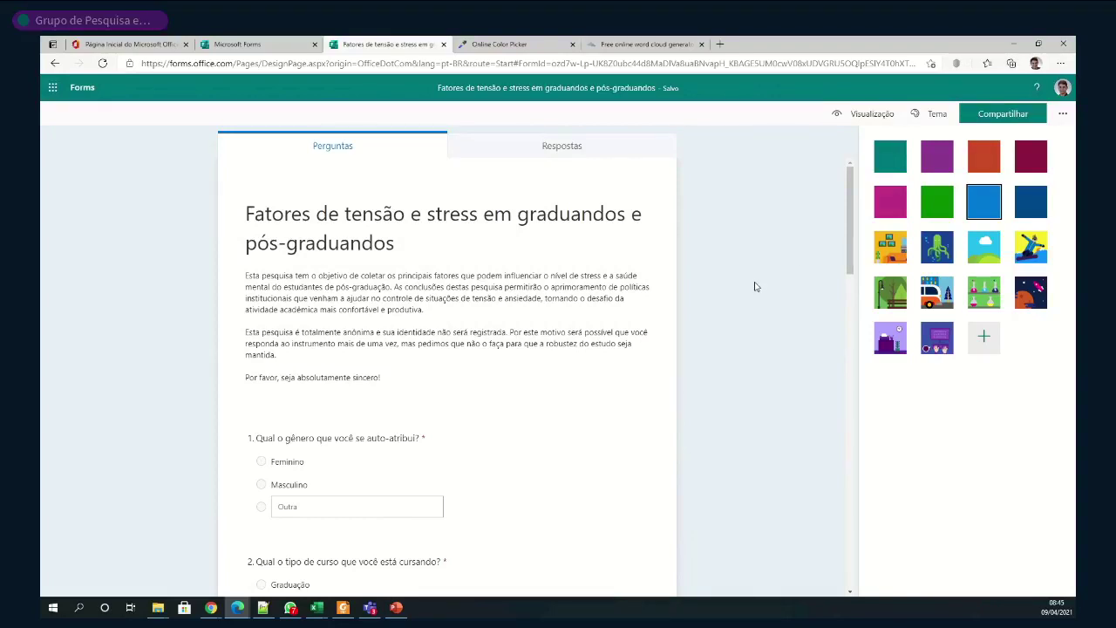
left_click(1063, 115)
In the form's settings, set responses to 'Qualquer pessoa pode responder'
left_click(1062, 118)
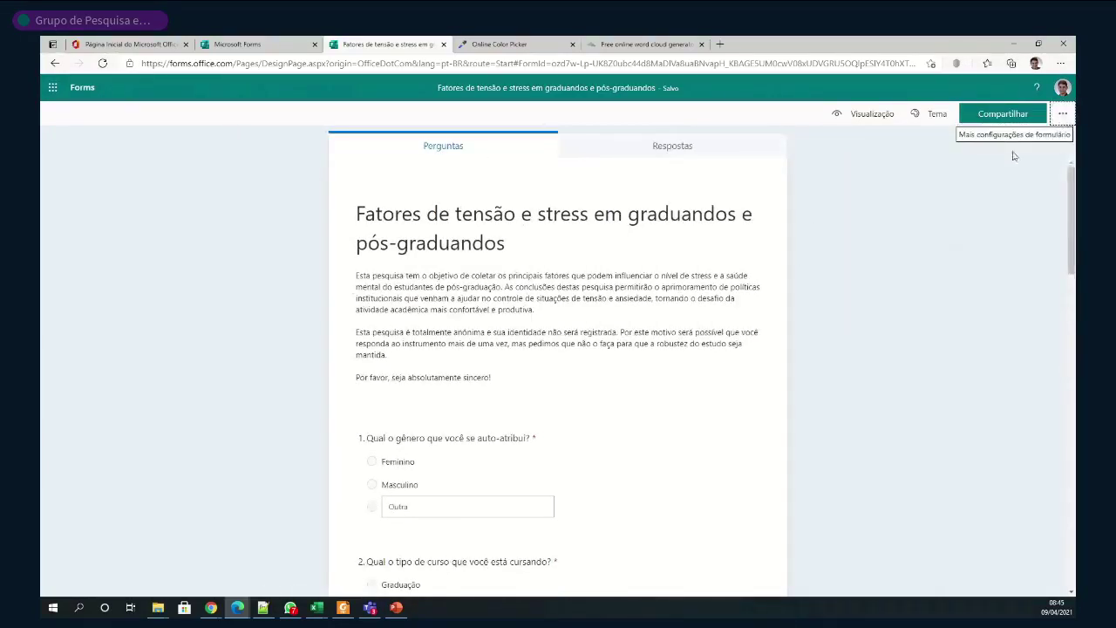
left_click(1062, 118)
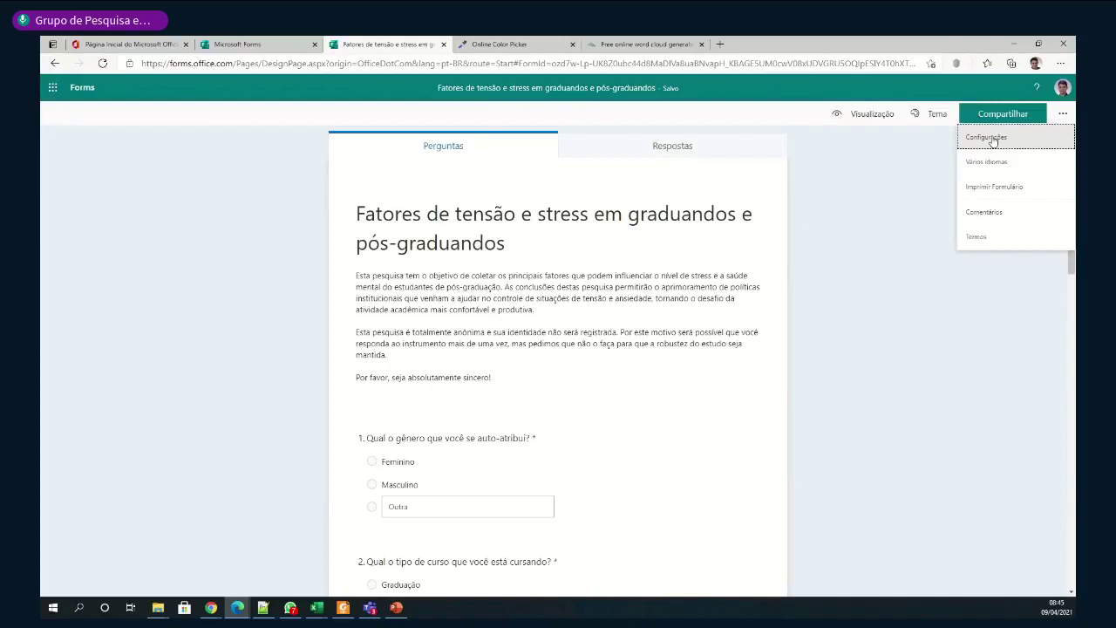
left_click(992, 142)
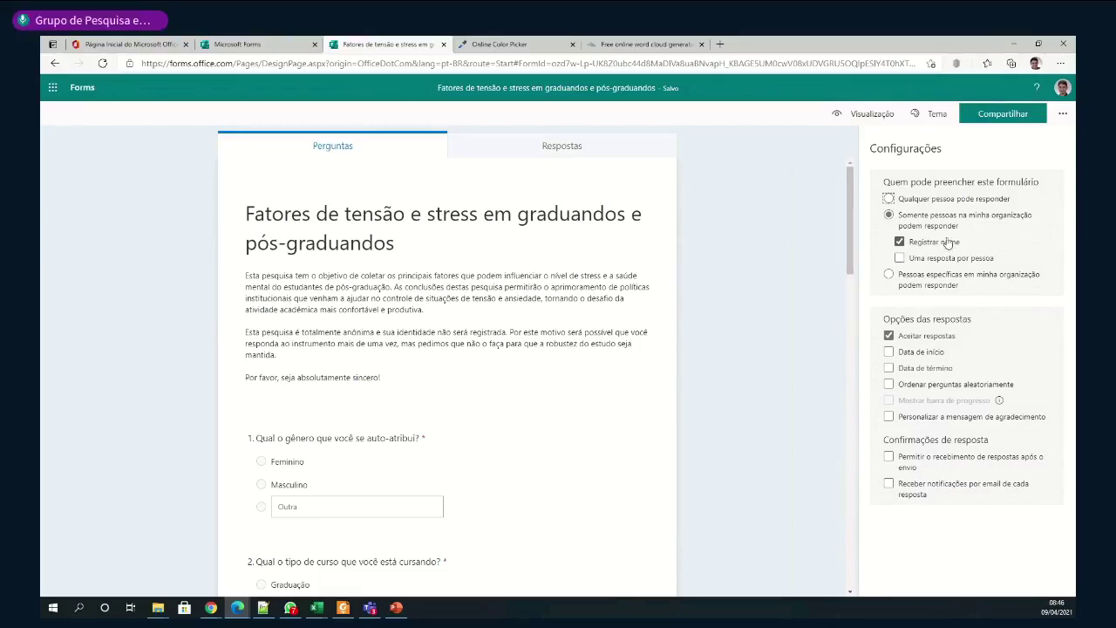
left_click(907, 260)
left_click(890, 275)
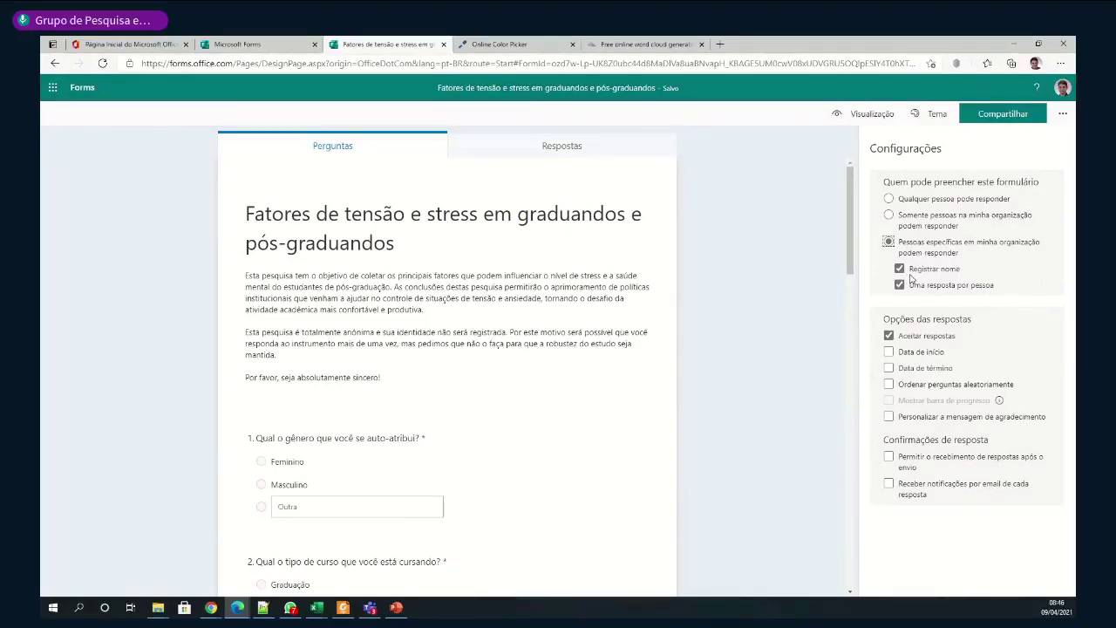
left_click(937, 202)
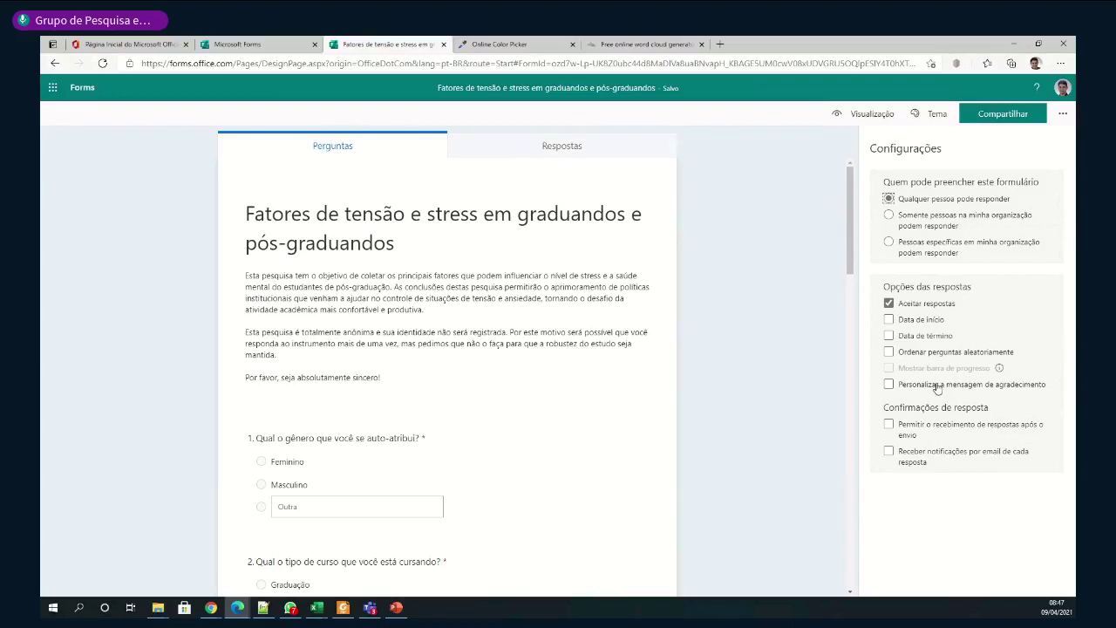
Replace the default thank-you text with a custom message thanking respondents for participating
left_click(937, 388)
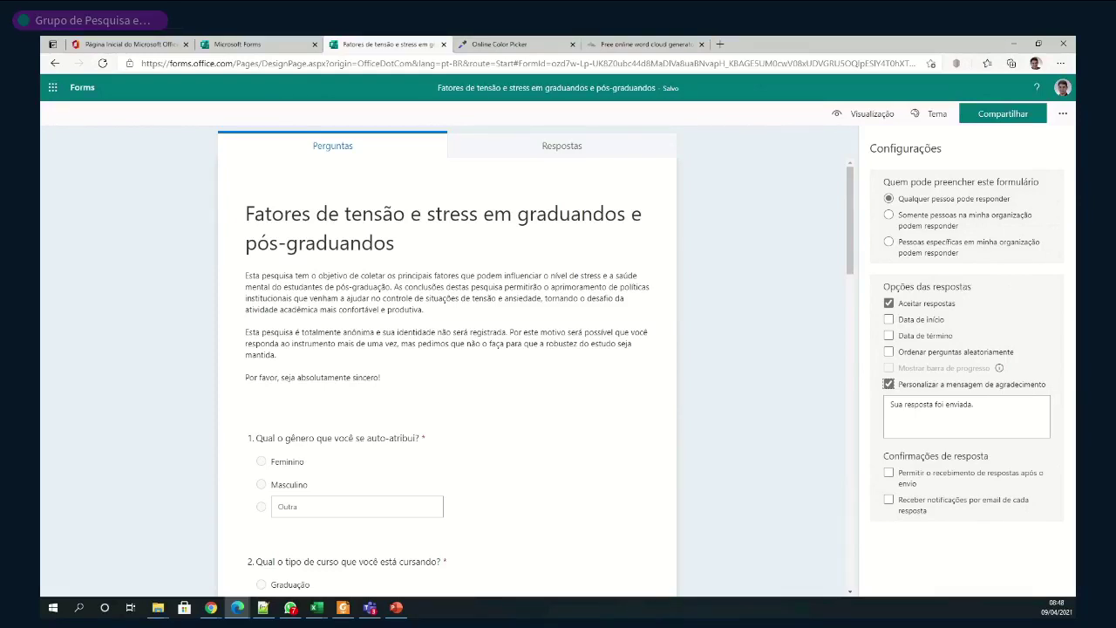
key("alt+Tab")
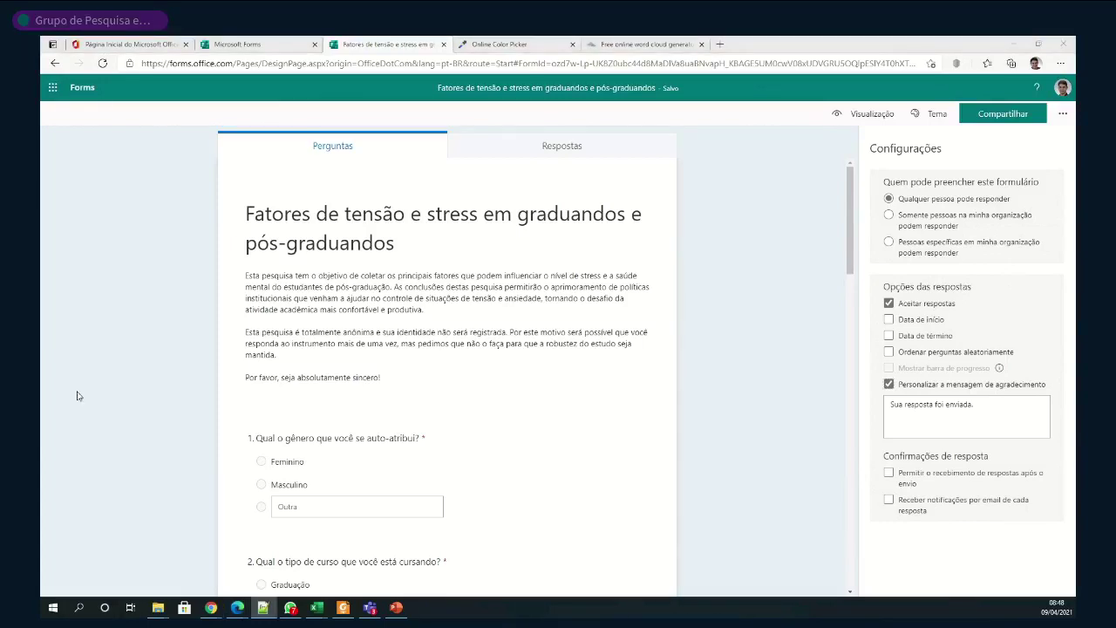
triple_click(955, 408)
type("Muito obrigado por sua participação! Suas respostas são muito importantes para nós e nos permitirão uma análise mais rica.")
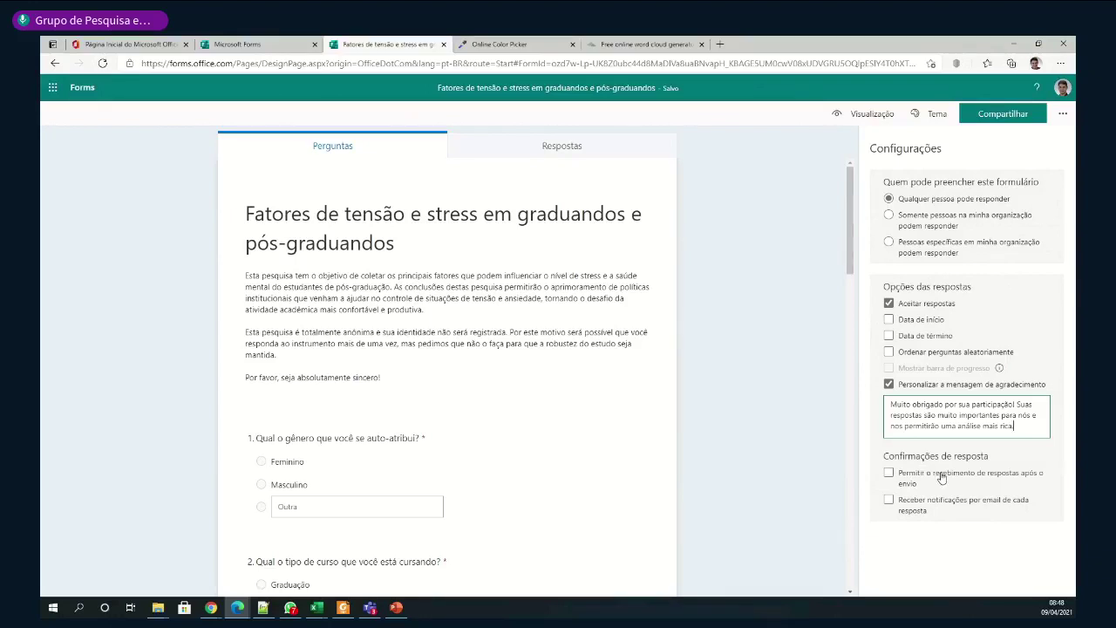
left_click(773, 466)
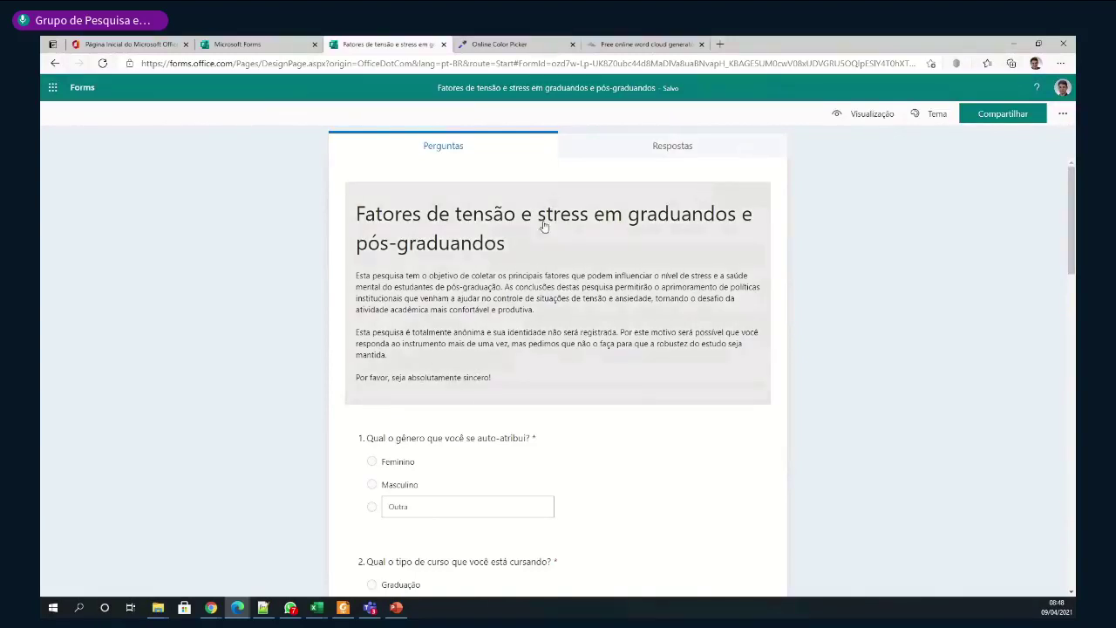
Review the survey's questions, then bring up the Compartilhar sharing options
scroll(540, 257, "down", 2)
scroll(540, 257, "down", 4)
scroll(540, 257, "down", 3)
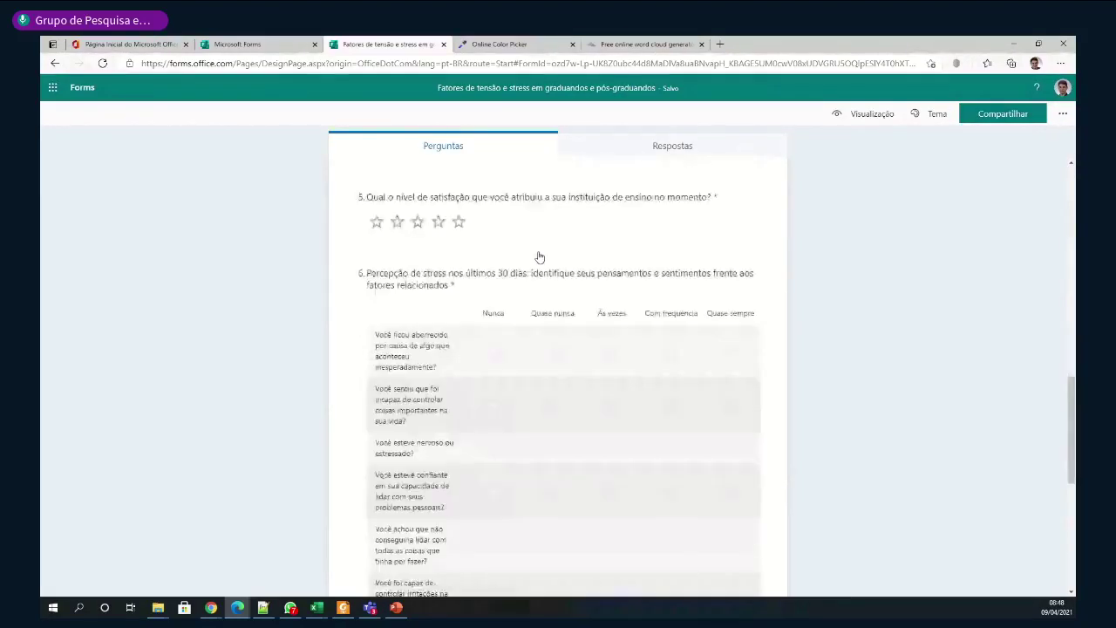
scroll(539, 258, "down", 5)
scroll(539, 257, "up", 4)
scroll(540, 257, "up", 3)
scroll(540, 257, "up", 6)
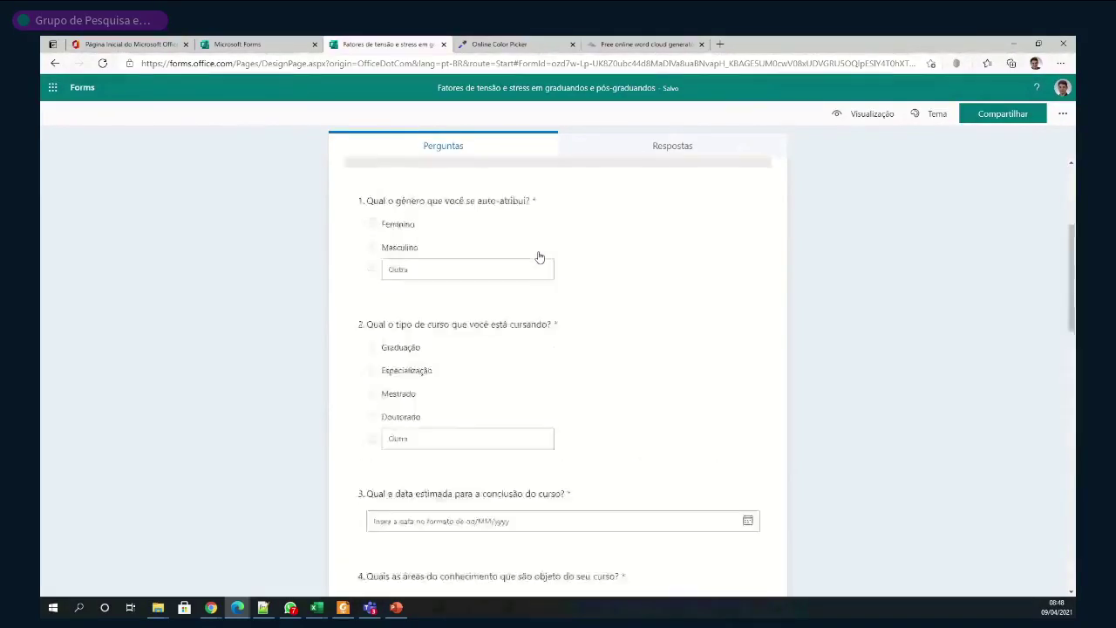
scroll(540, 257, "up", 3)
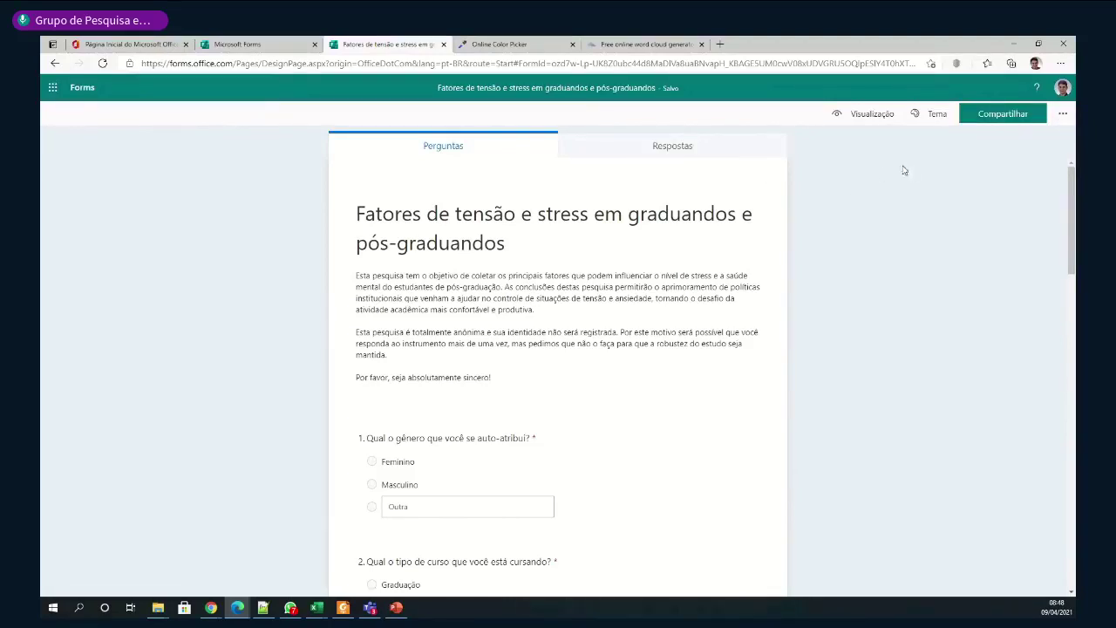
left_click(1002, 117)
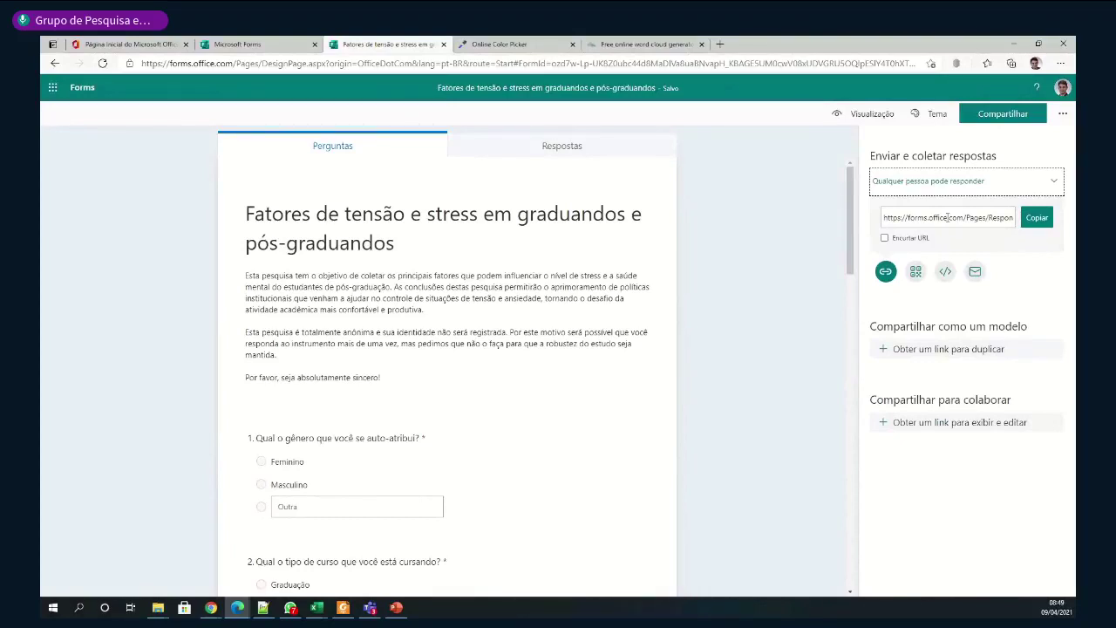
Preview QR, embed and e-mail sharing, then copy the shortened forms.office.com response link
left_click(915, 271)
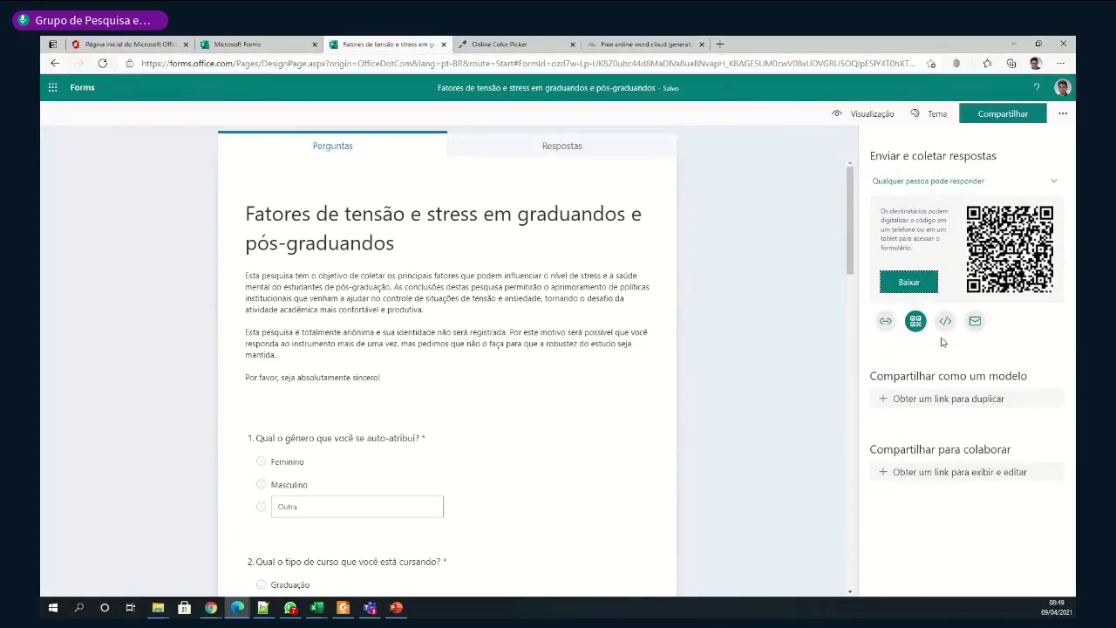
left_click(946, 321)
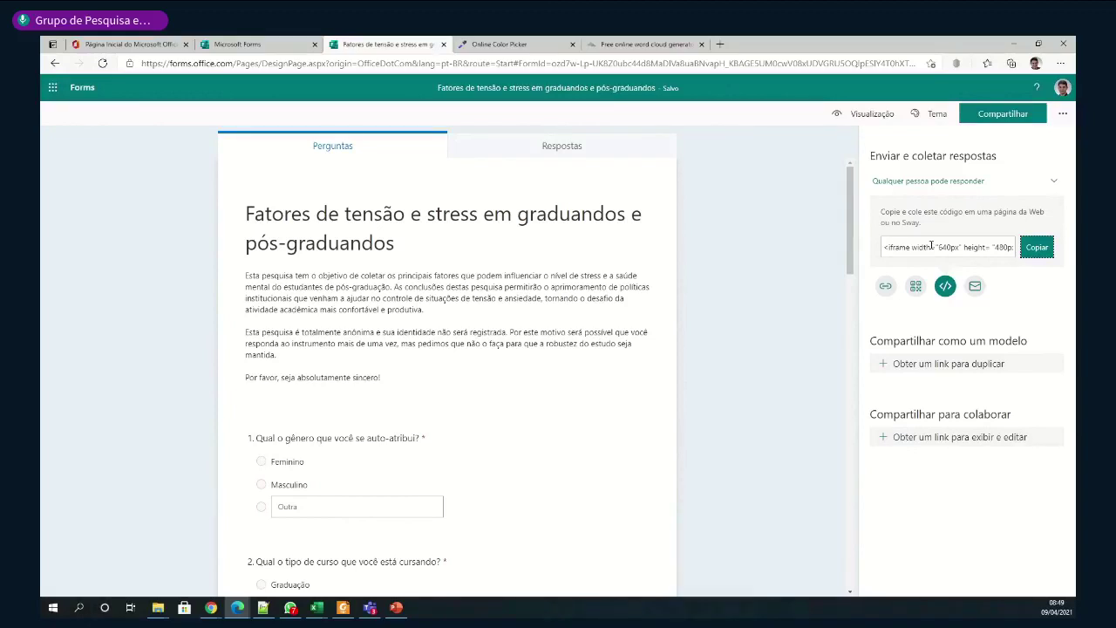
left_click(975, 286)
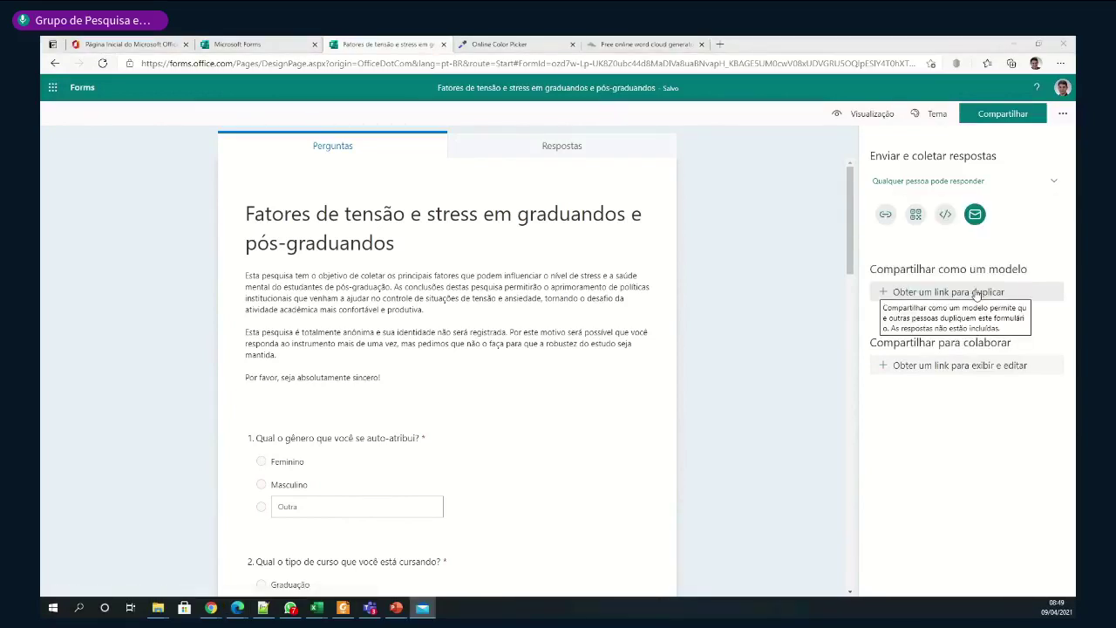
left_click(886, 216)
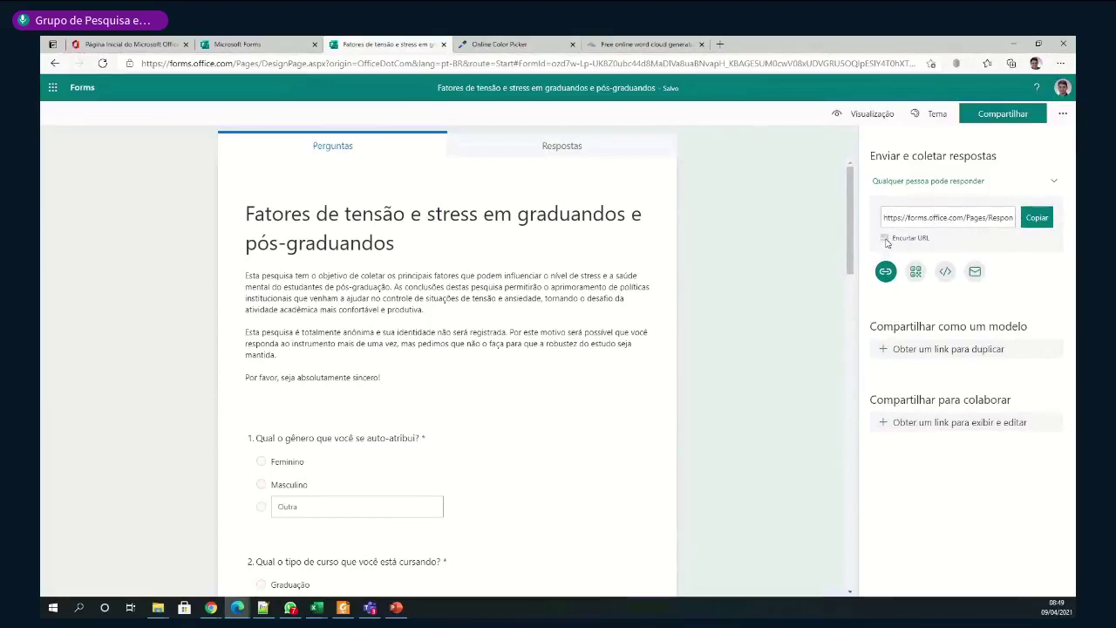
left_click(885, 238)
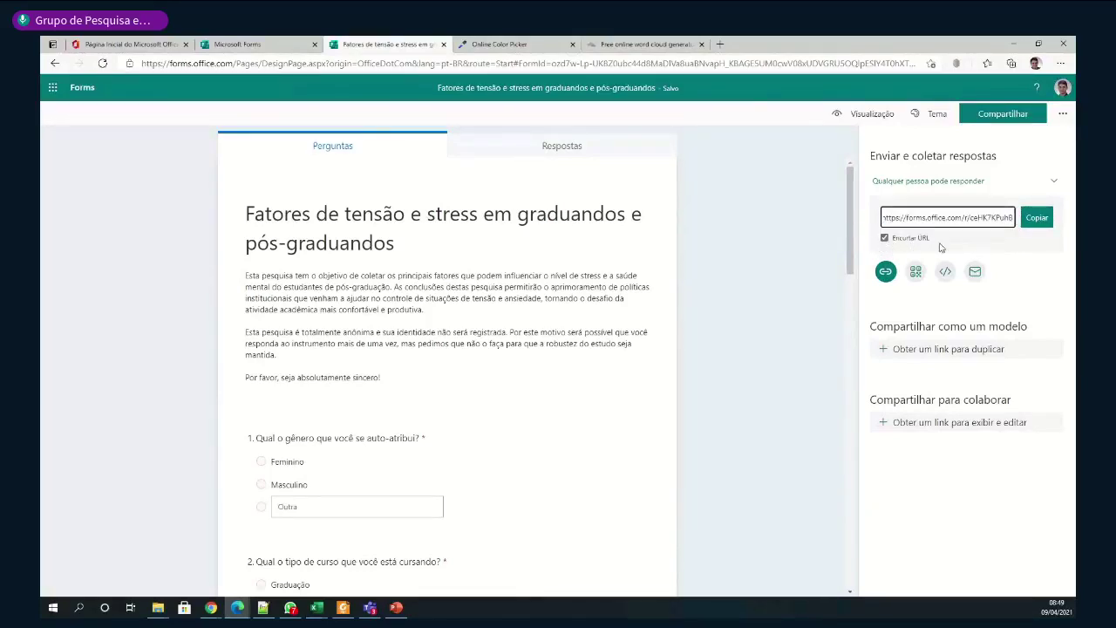
left_click(1037, 222)
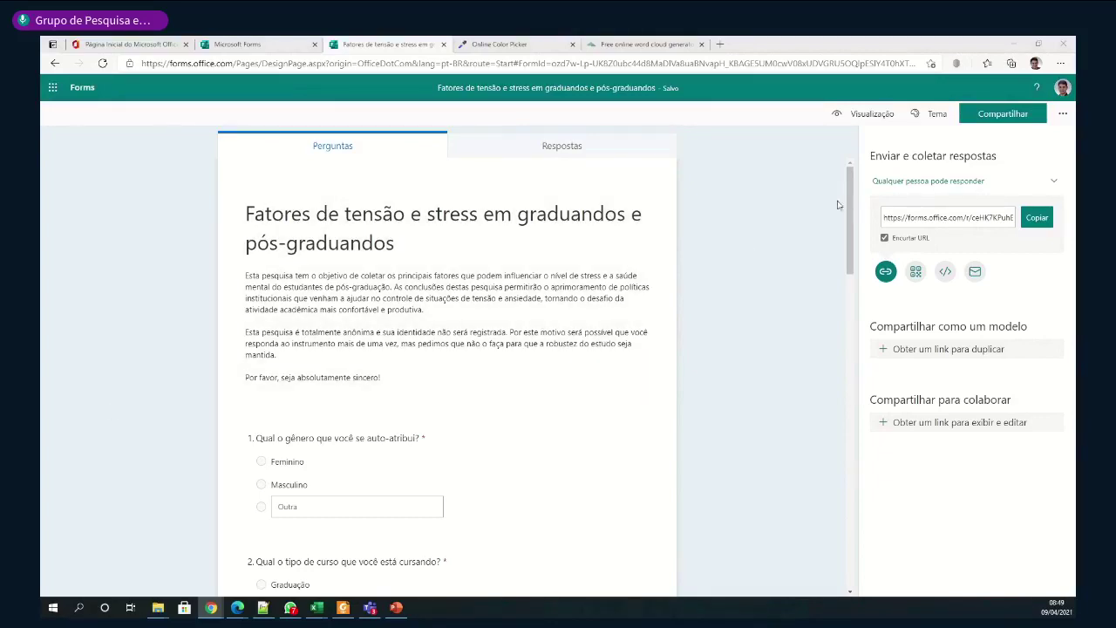
Close the share panel and view the Respostas summary showing 0 responses
left_click(1004, 116)
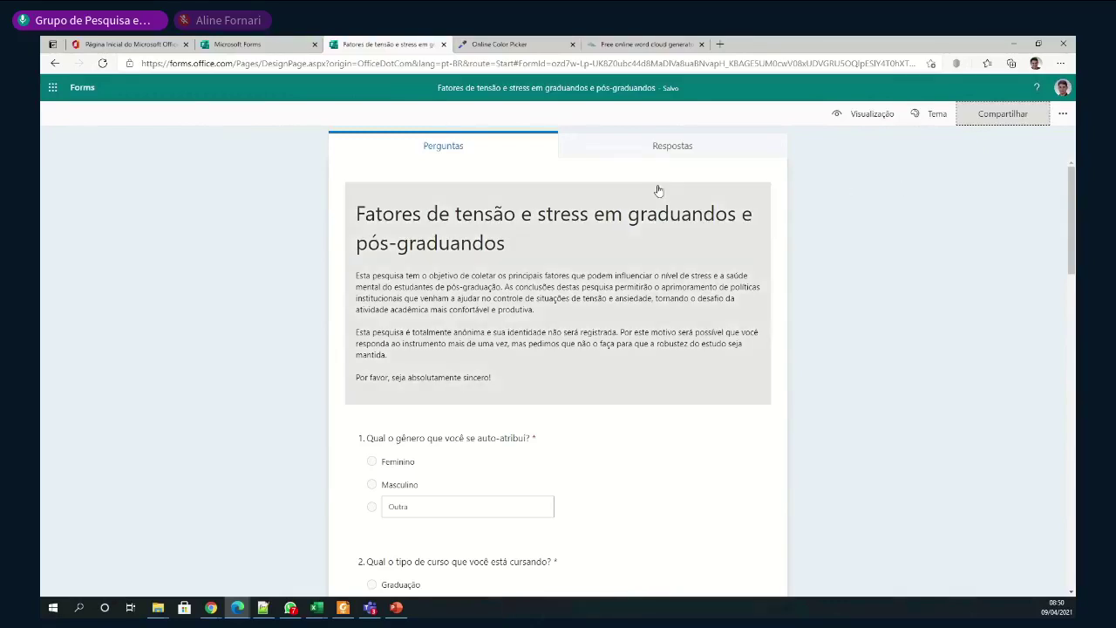
left_click(676, 148)
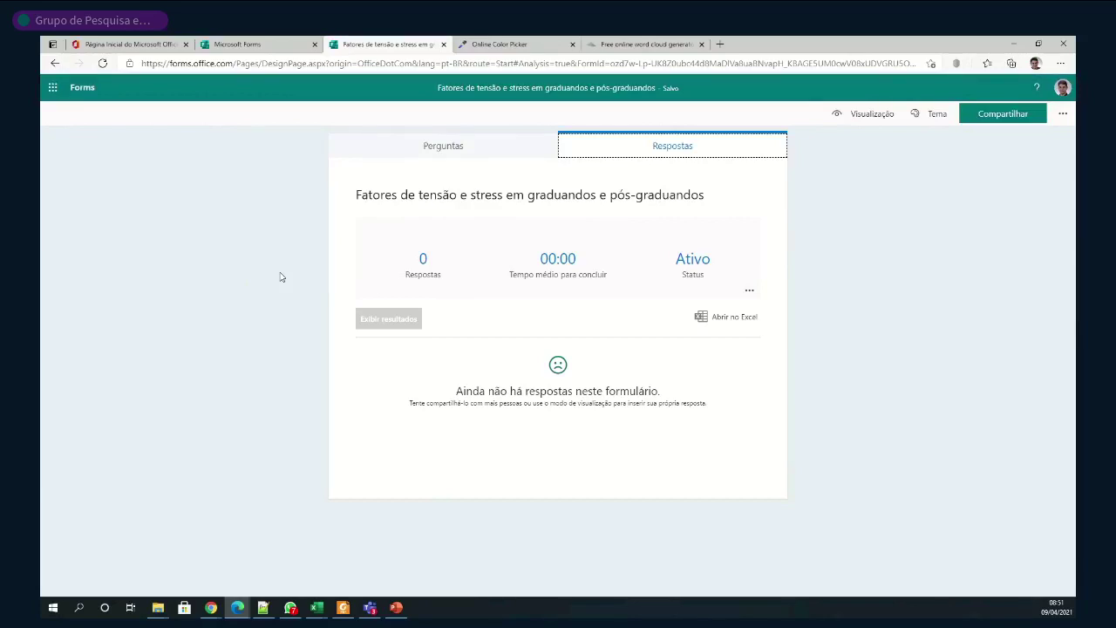
Reload the Respostas page with F5 to show 1 response and per-question pie charts
left_click(276, 276)
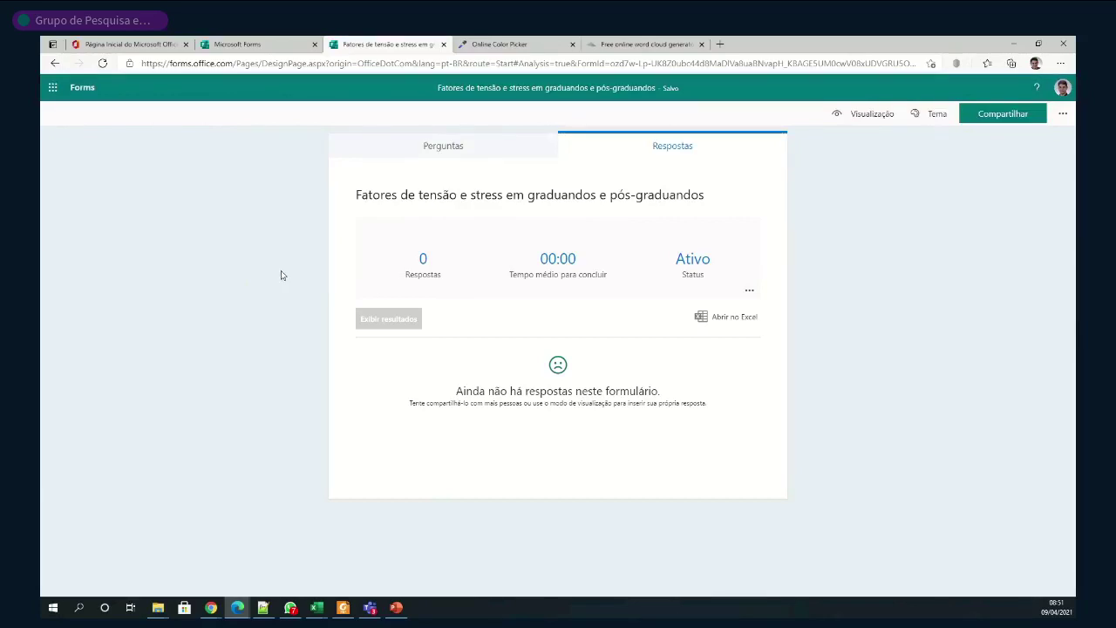
key("F5")
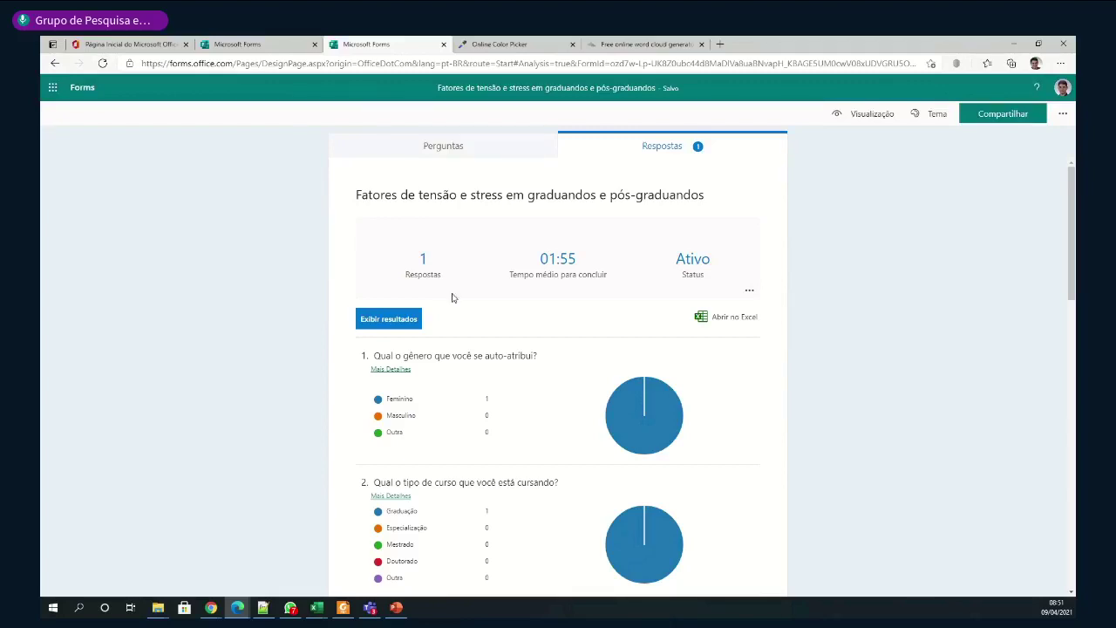
scroll(863, 353, "down", 1)
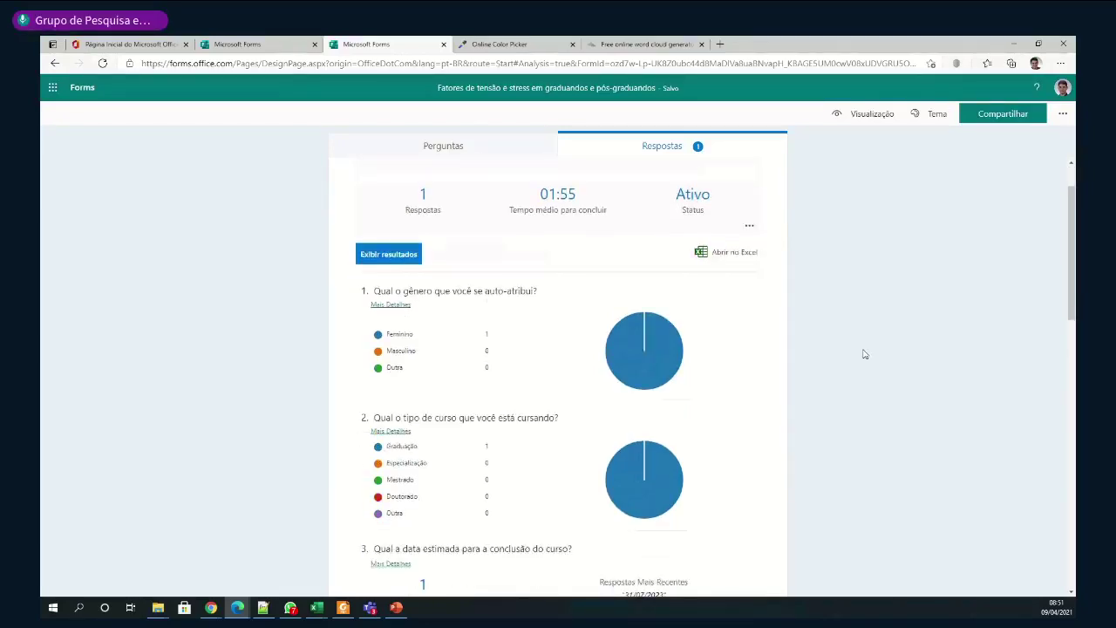
scroll(863, 354, "down", 1)
scroll(864, 353, "down", 1)
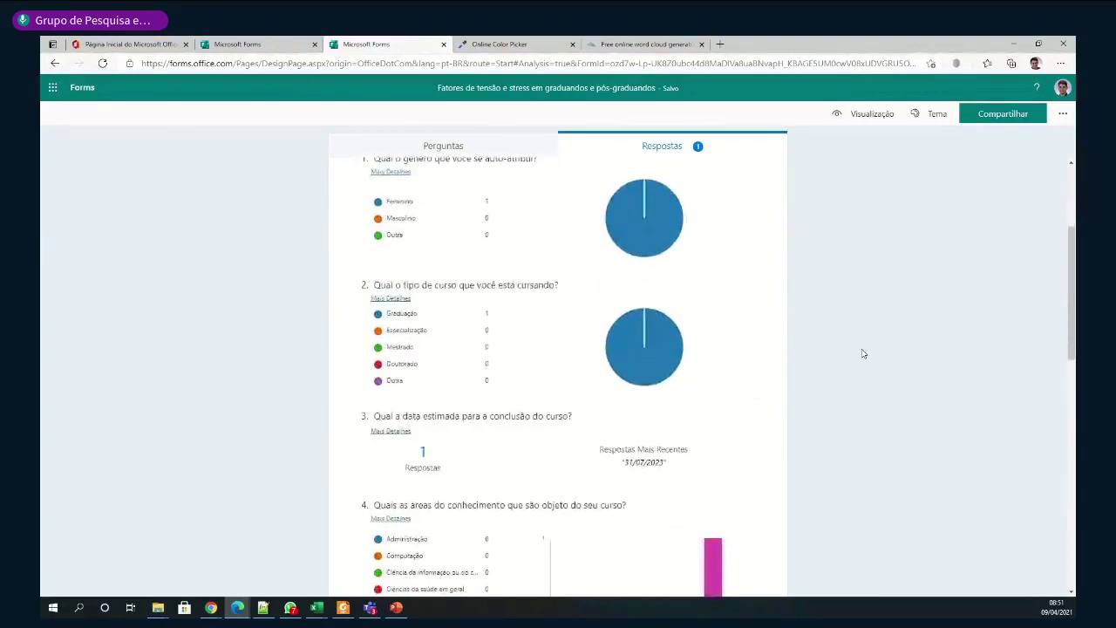
scroll(863, 353, "down", 1)
scroll(864, 353, "down", 2)
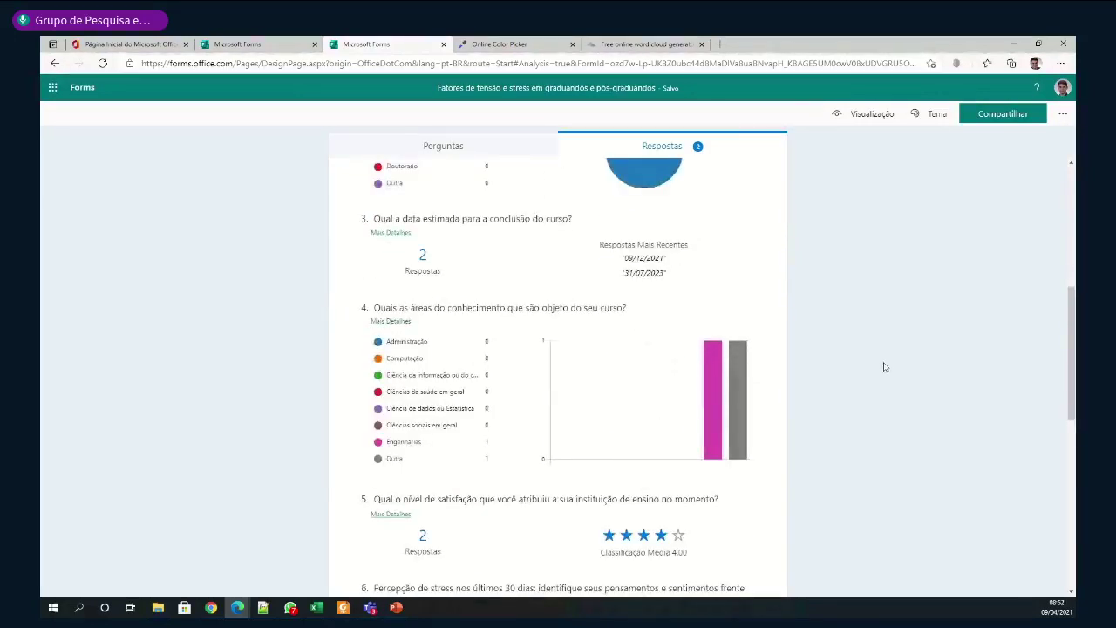
scroll(883, 367, "down", 1)
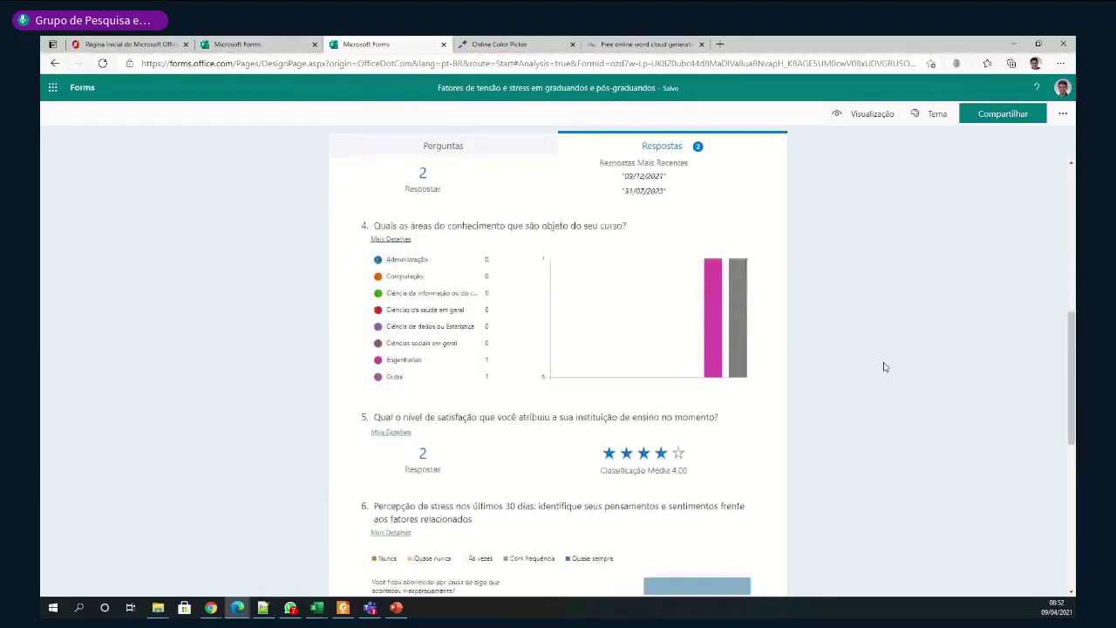
scroll(883, 367, "down", 1)
scroll(884, 368, "down", 1)
scroll(884, 367, "down", 1)
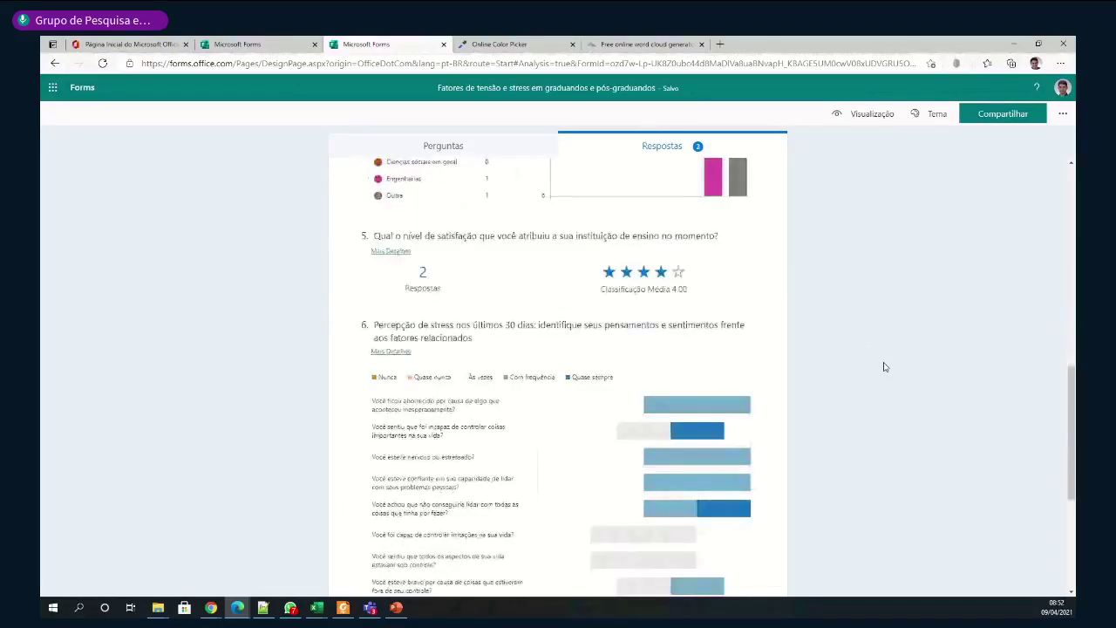
scroll(883, 367, "down", 1)
scroll(883, 367, "down", 1)
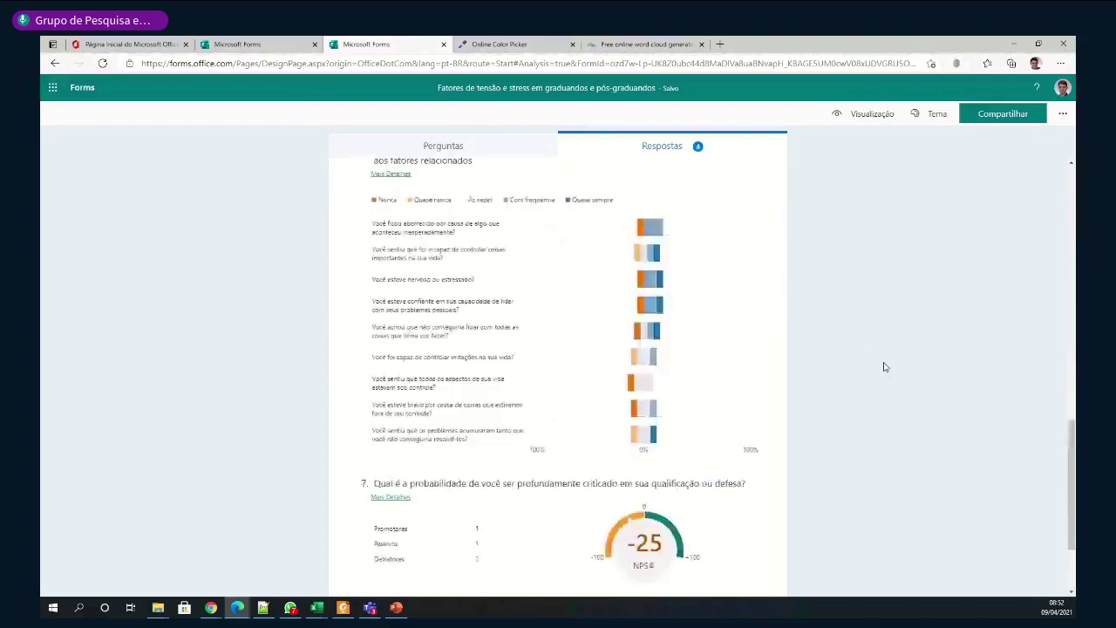
scroll(883, 367, "up", 4)
scroll(883, 367, "up", 2)
scroll(884, 367, "up", 3)
scroll(883, 367, "up", 2)
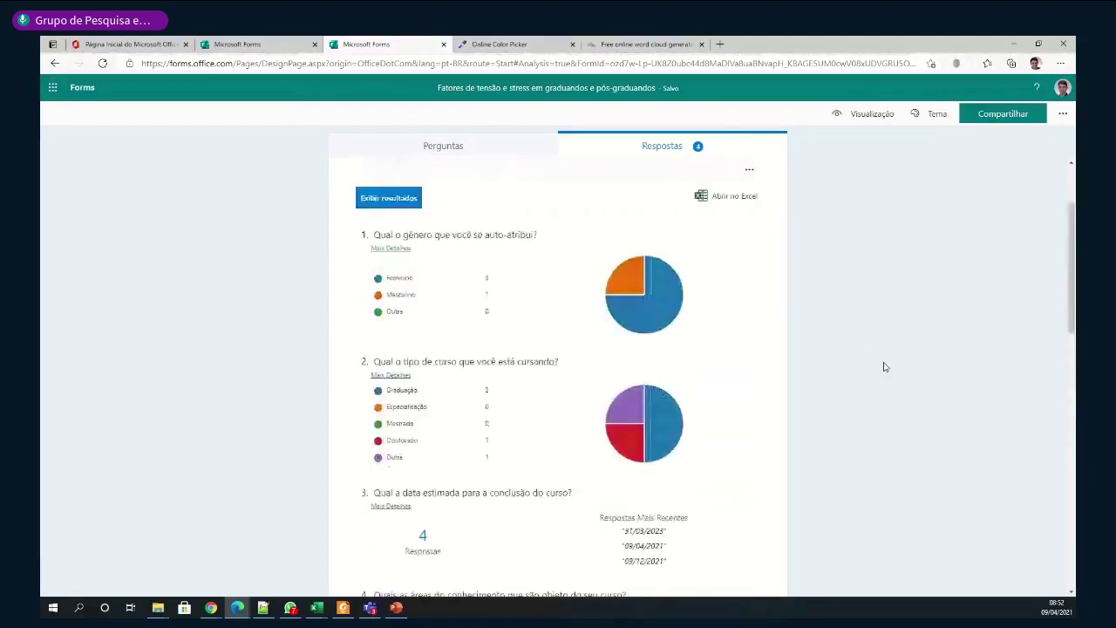
scroll(884, 367, "up", 2)
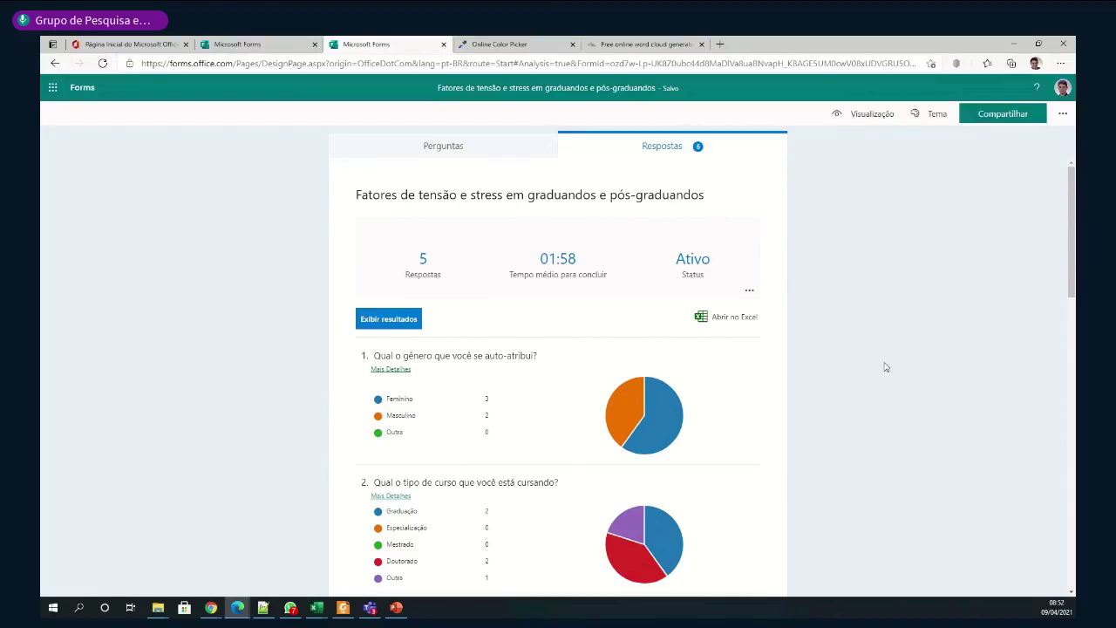
scroll(885, 367, "down", 1)
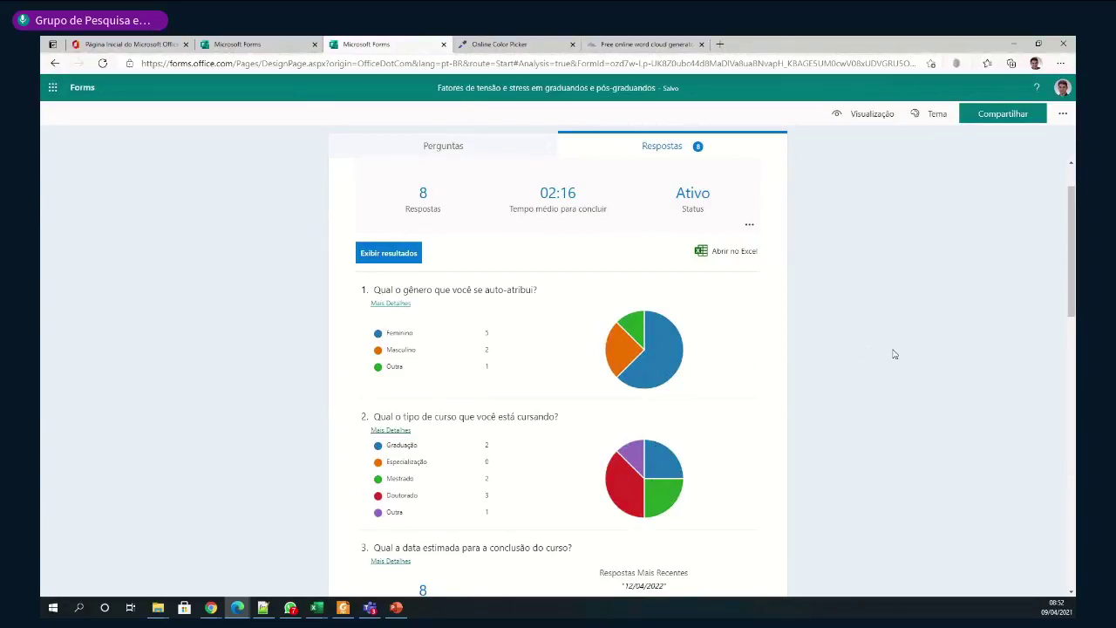
scroll(893, 354, "down", 1)
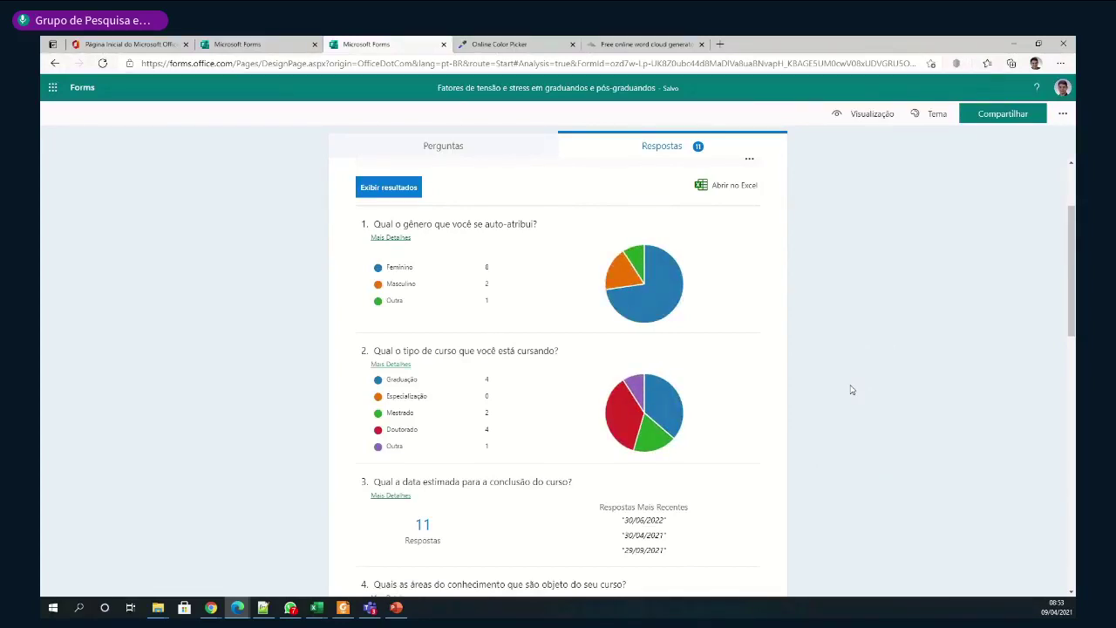
scroll(852, 389, "down", 1)
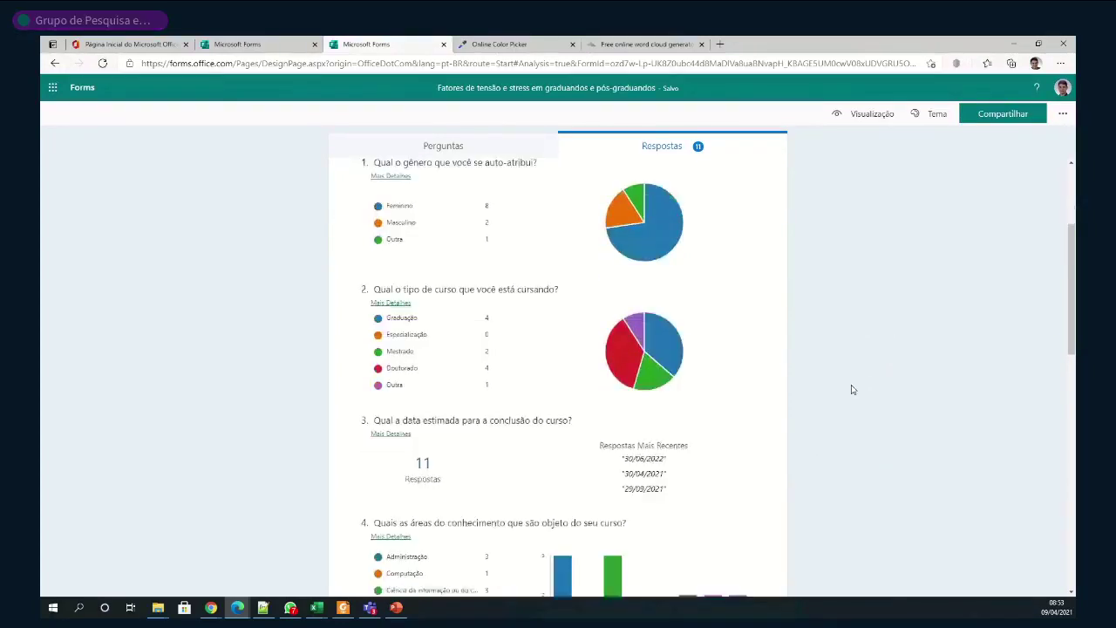
scroll(852, 390, "down", 1)
scroll(852, 390, "down", 1)
scroll(853, 390, "down", 1)
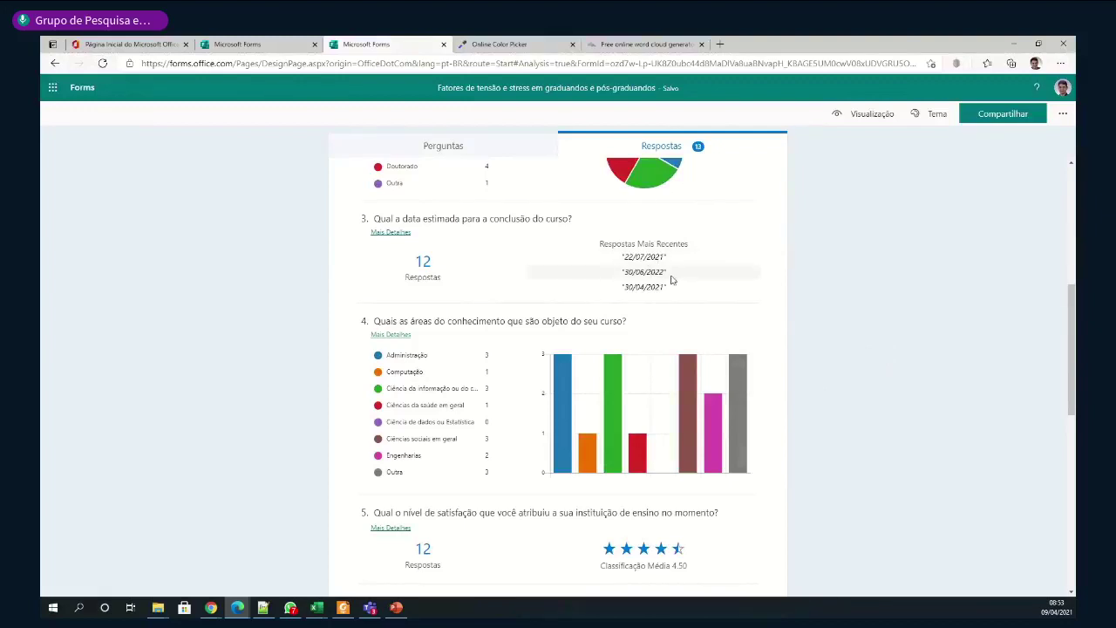
scroll(930, 372, "up", 3)
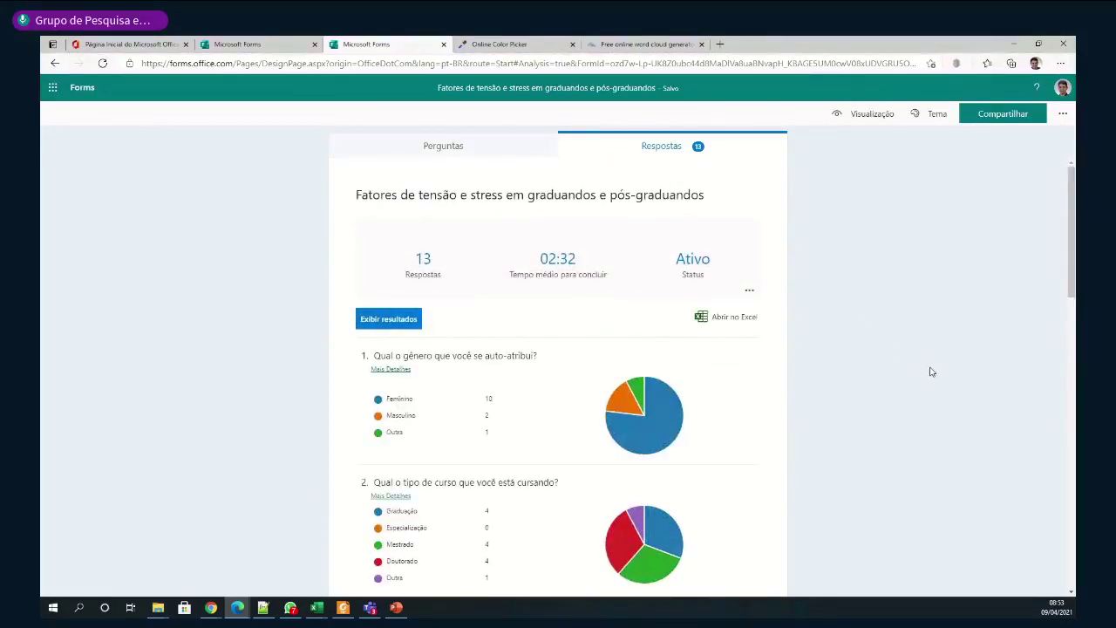
scroll(930, 372, "down", 2)
scroll(929, 372, "down", 2)
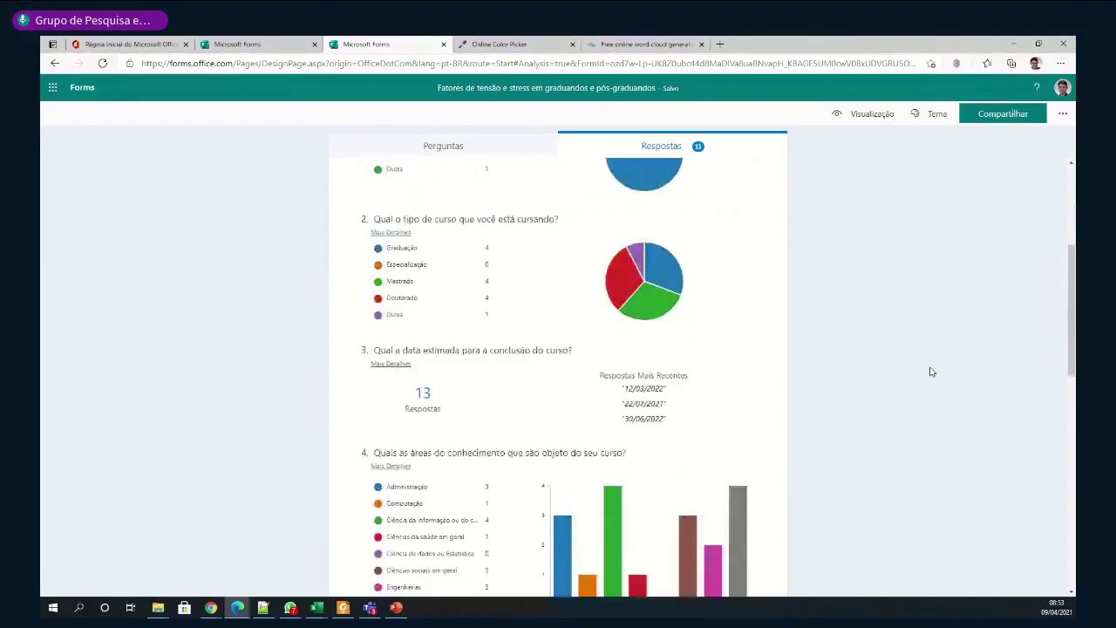
scroll(930, 372, "up", 2)
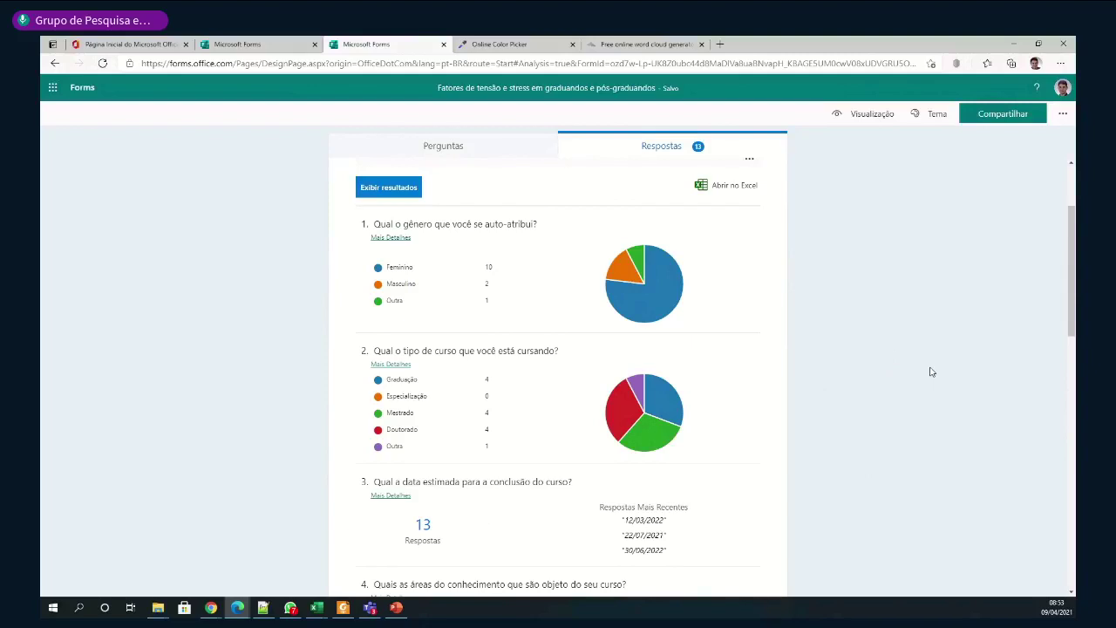
scroll(931, 372, "down", 1)
scroll(930, 372, "down", 1)
scroll(931, 373, "down", 2)
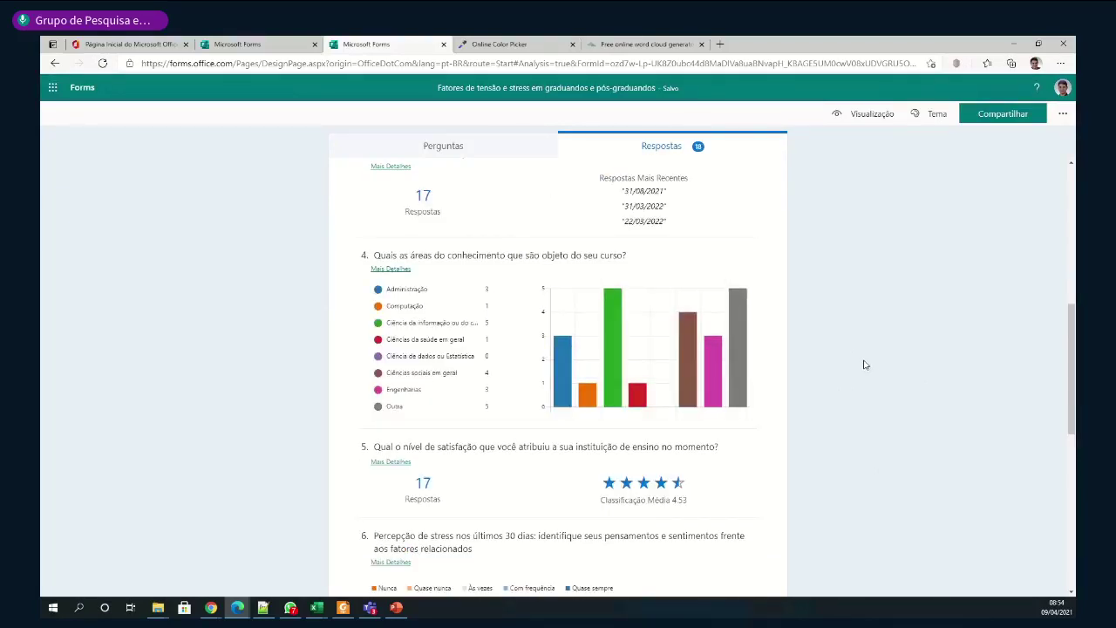
scroll(864, 364, "down", 1)
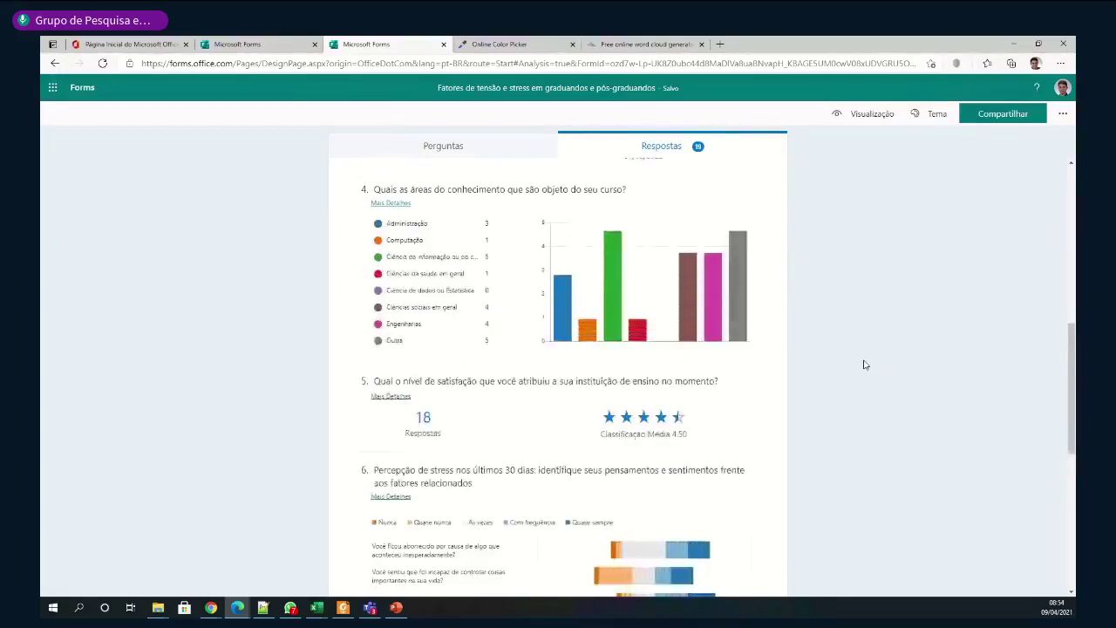
scroll(864, 365, "down", 2)
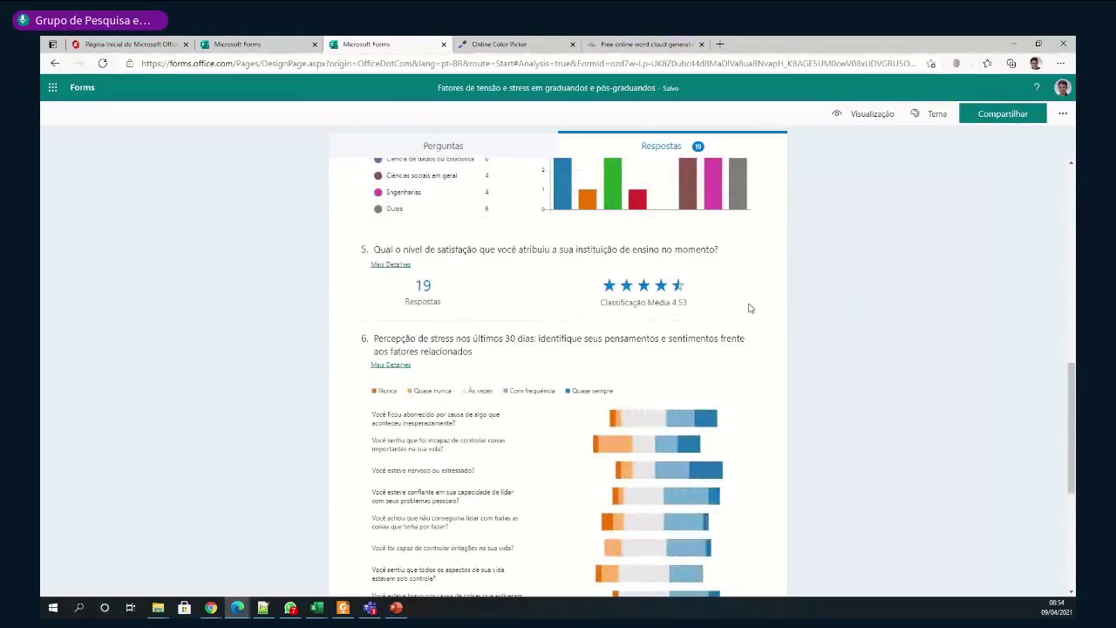
scroll(890, 309, "down", 2)
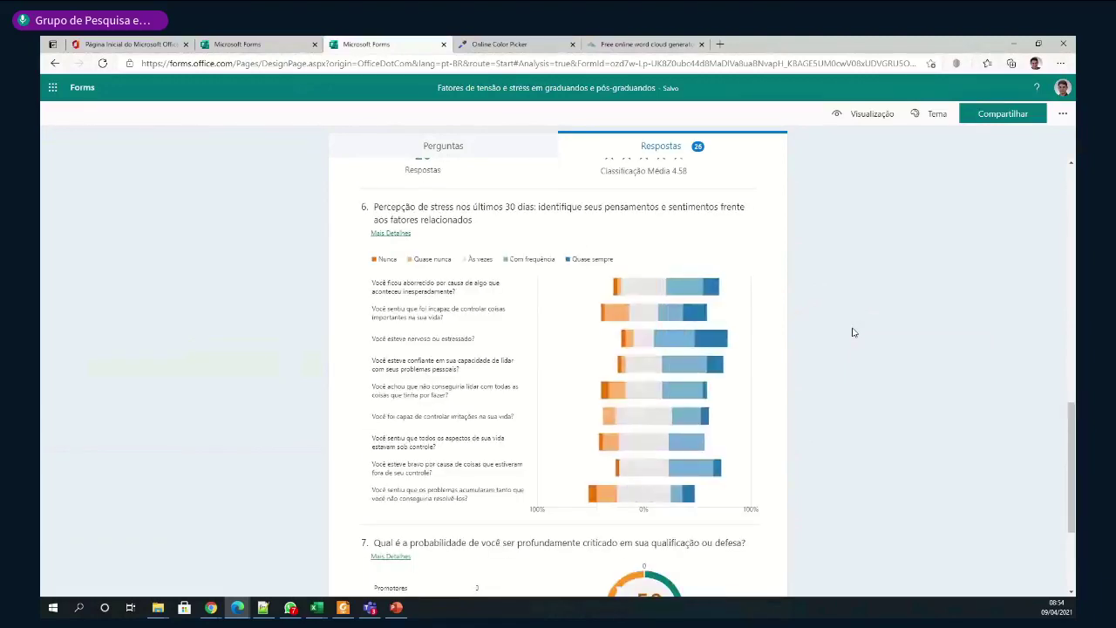
scroll(854, 332, "down", 1)
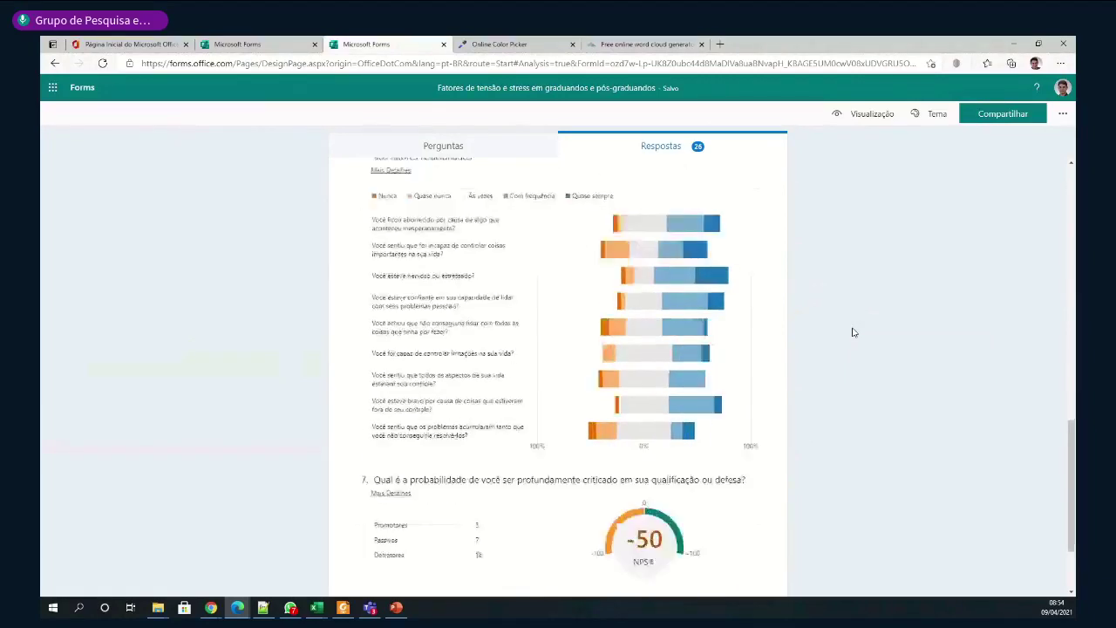
scroll(854, 333, "down", 1)
scroll(853, 333, "down", 1)
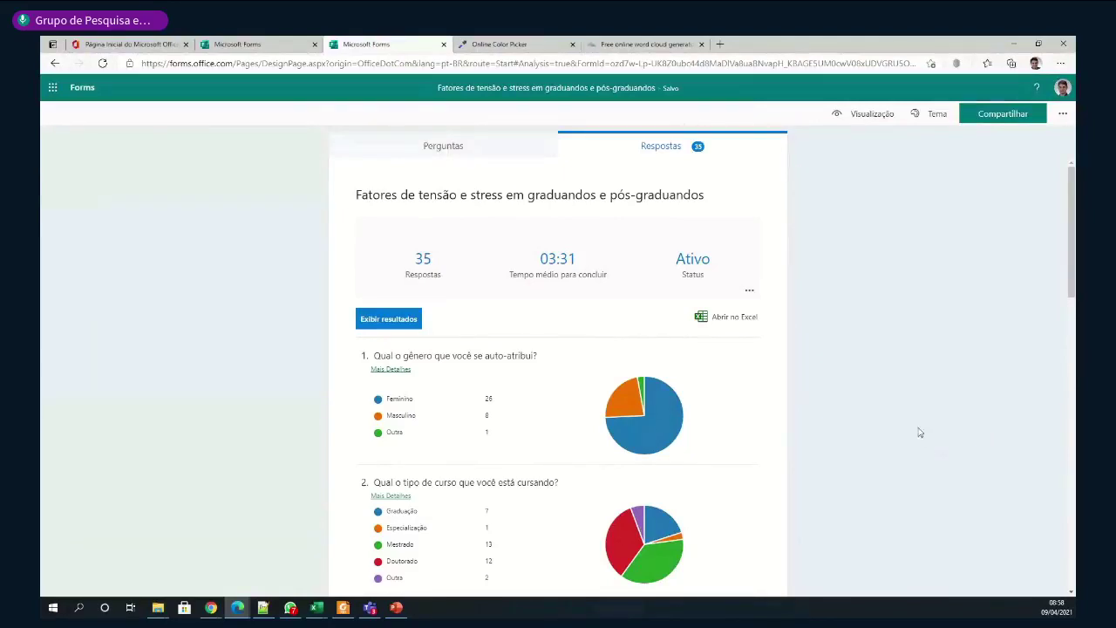
Export the responses as an .xlsx via 'Abrir no Excel' and minimize the browser
left_click(724, 321)
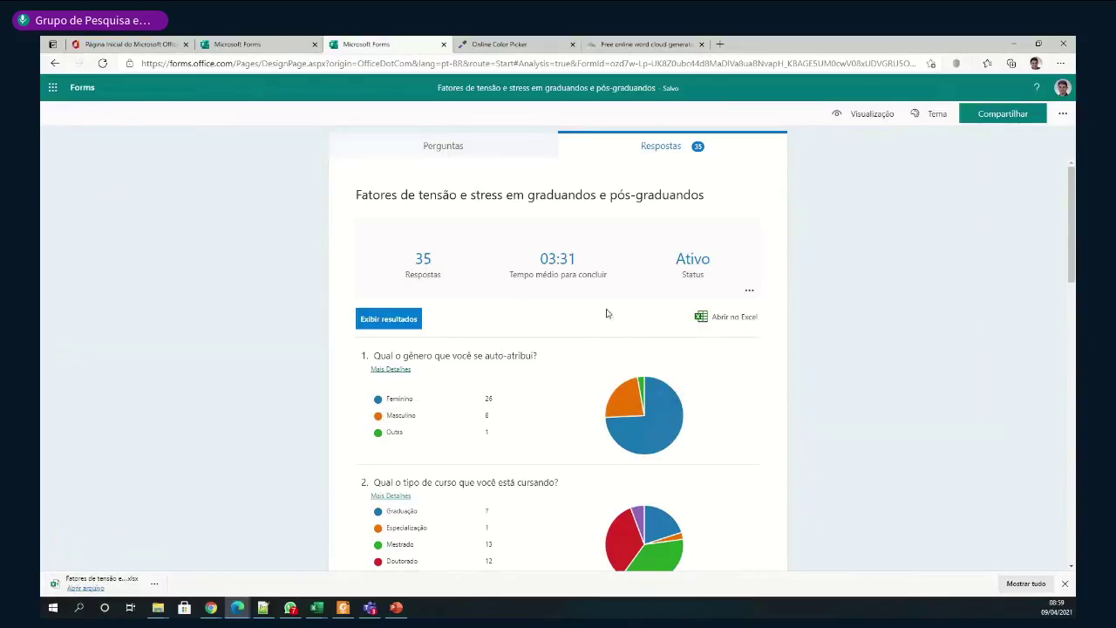
left_click(1019, 42)
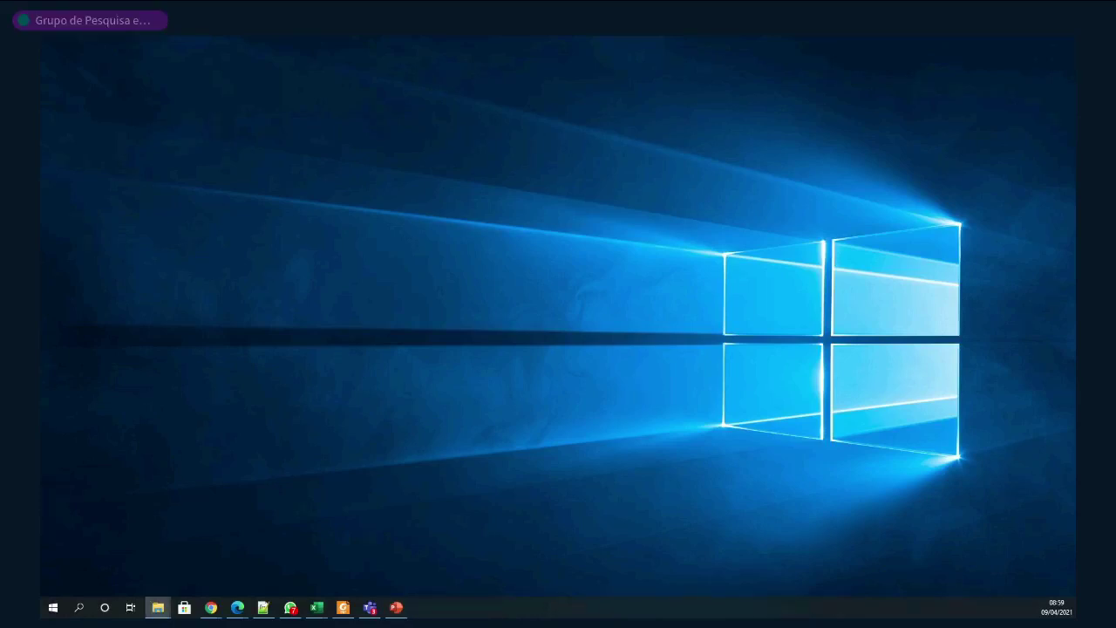
Drag the downloaded survey responses .xlsx from the download bar onto the desktop and select its icon
left_click_drag(42, 122, 177, 108)
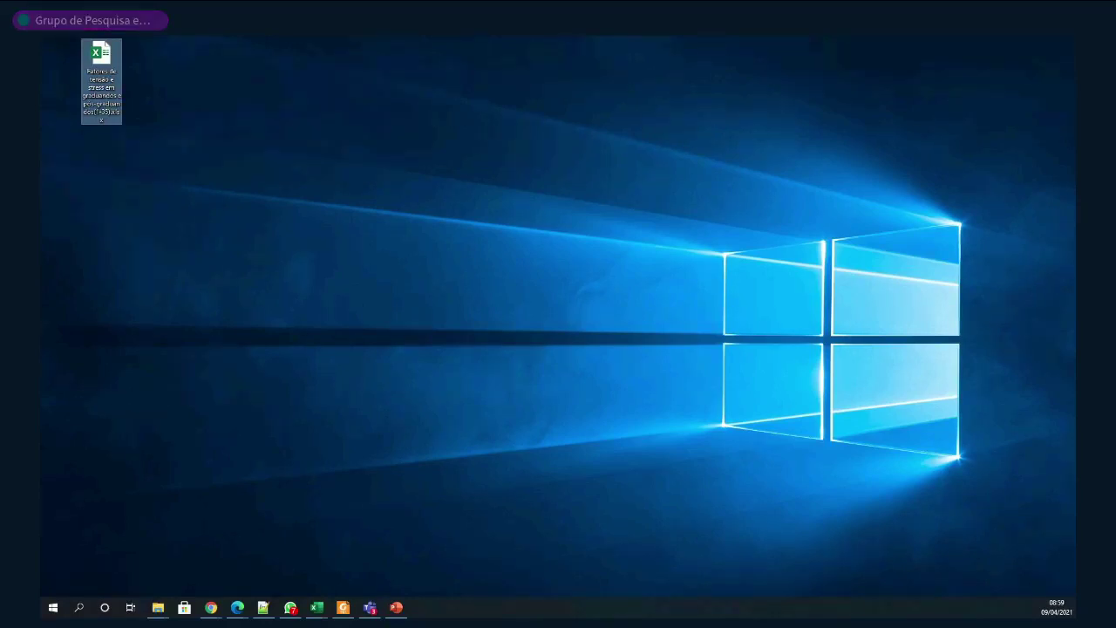
left_click(396, 607)
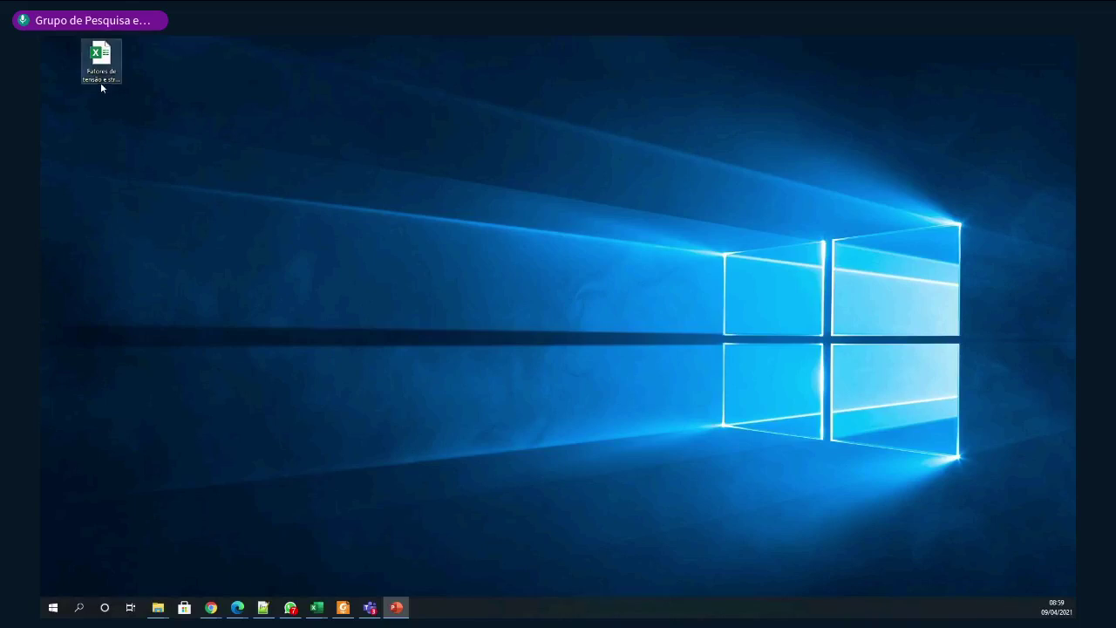
left_click(100, 81)
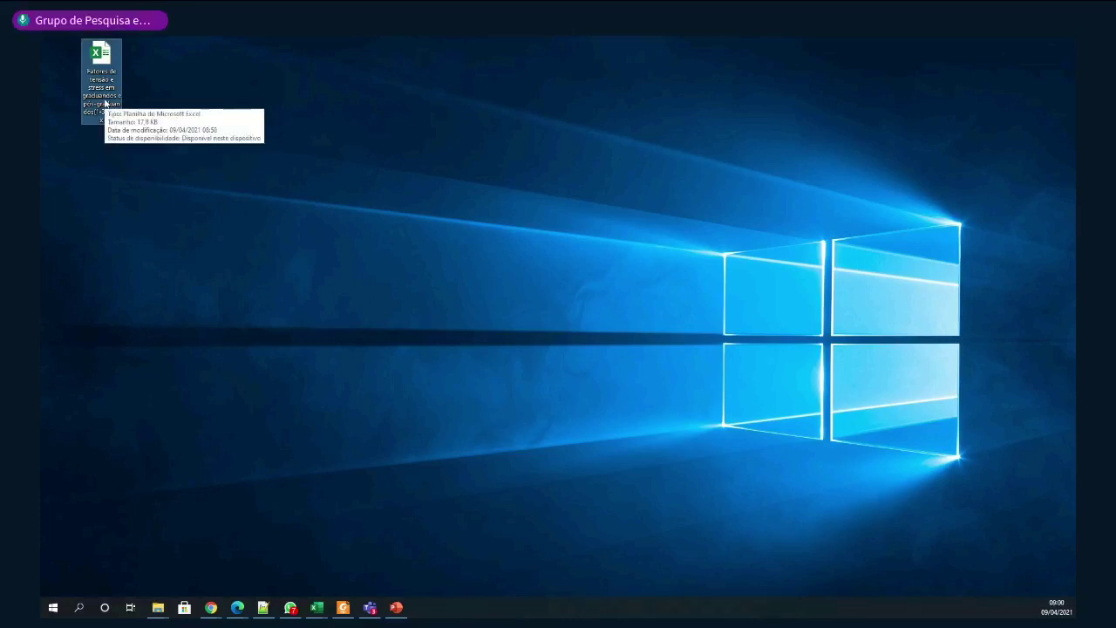
left_click(105, 103)
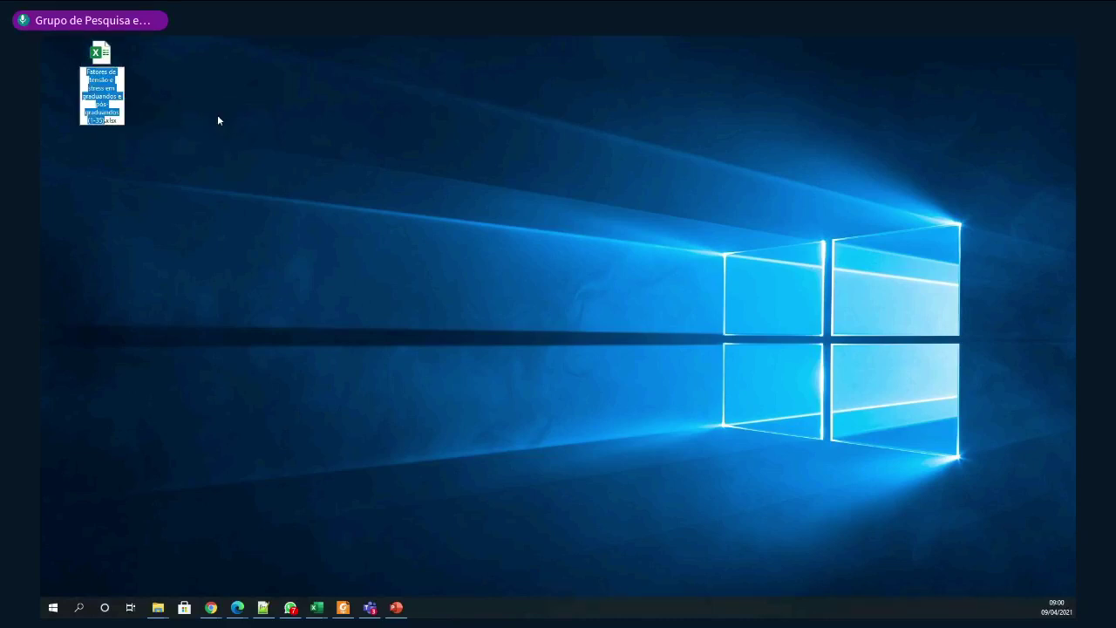
key("Left")
key("Down")
key("Down")
key("Down")
key("Down")
key("Down")
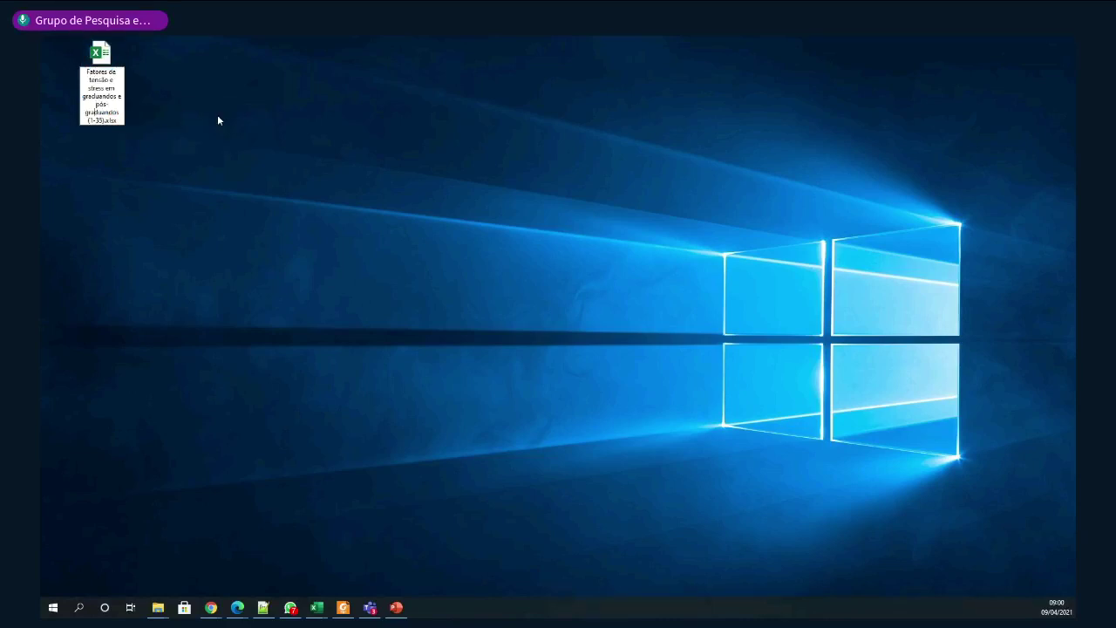
key("Down")
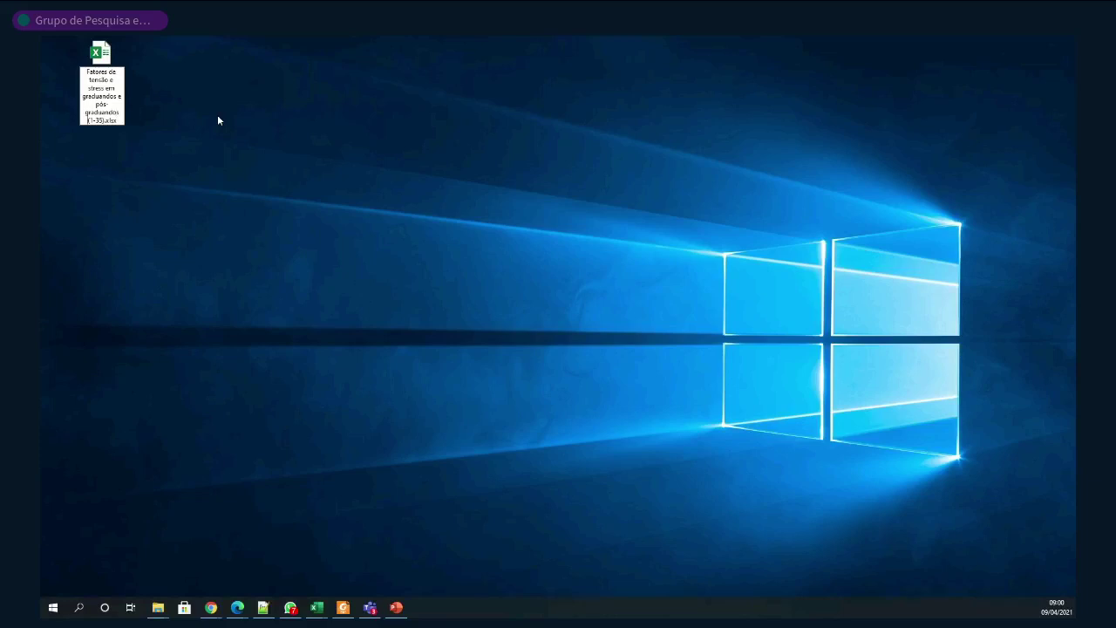
key("shift+End")
key("Delete")
key("Escape")
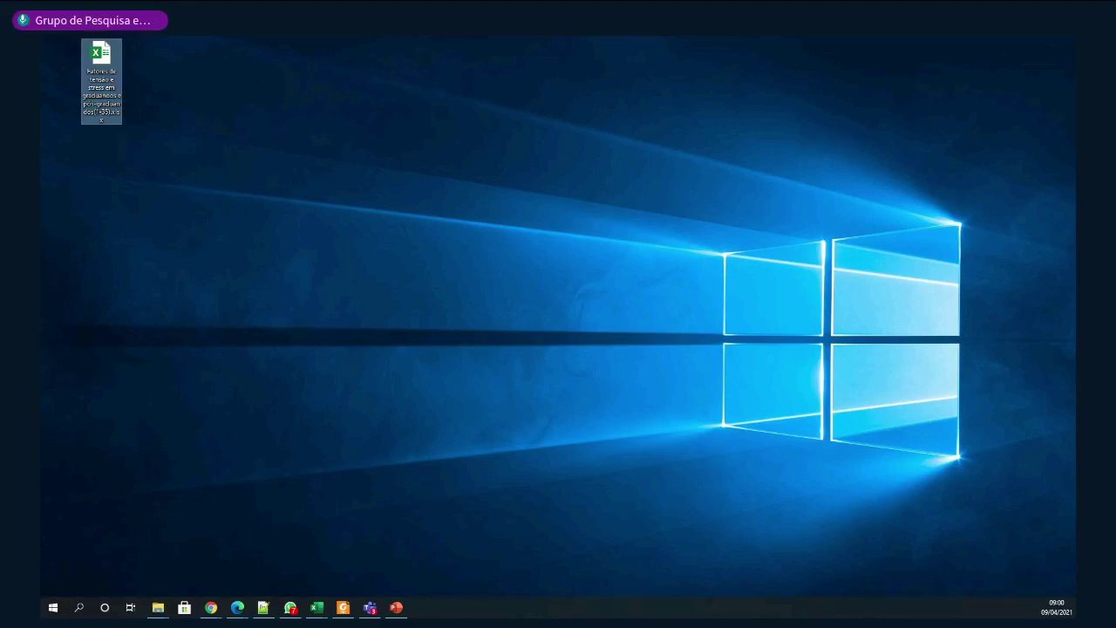
left_click(397, 607)
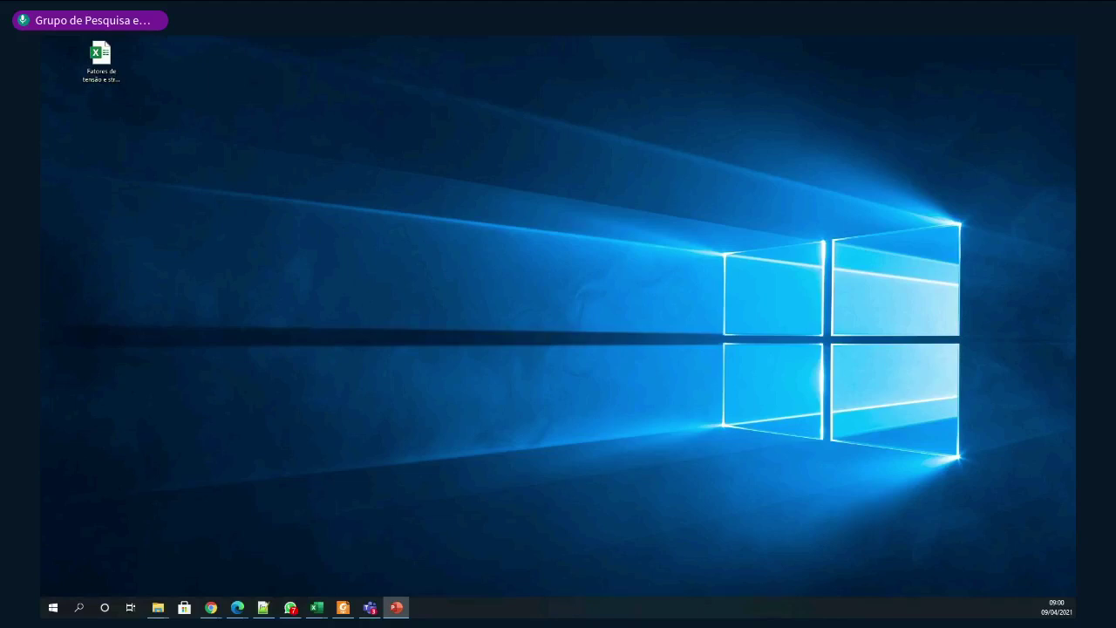
Open the survey workbook from the desktop in Excel and maximize the window
left_click(102, 57)
double_click(102, 57)
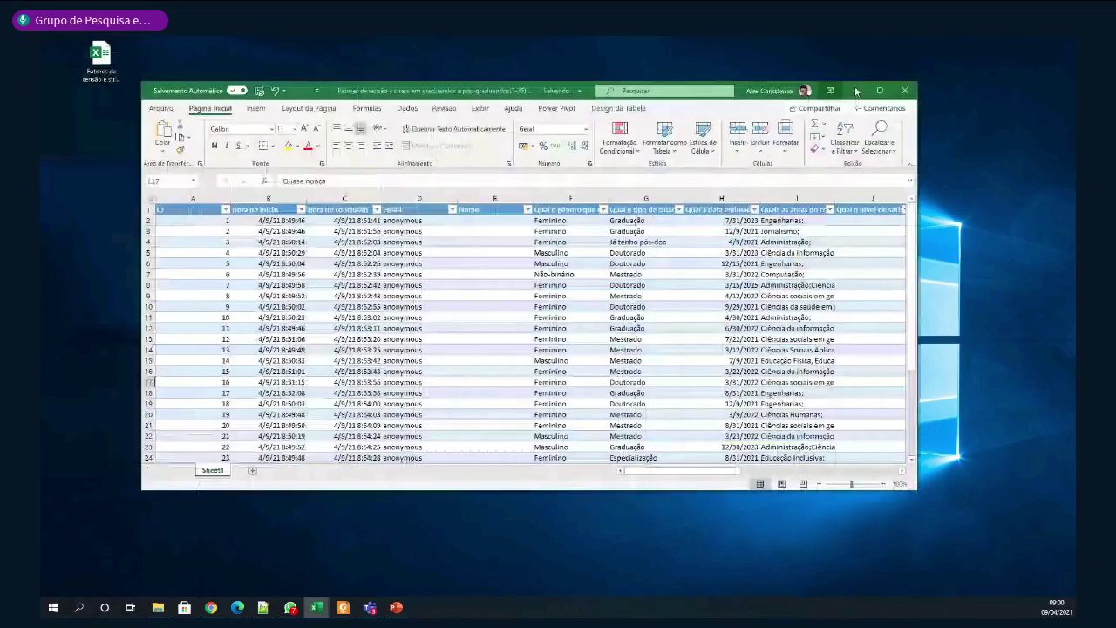
left_click(880, 91)
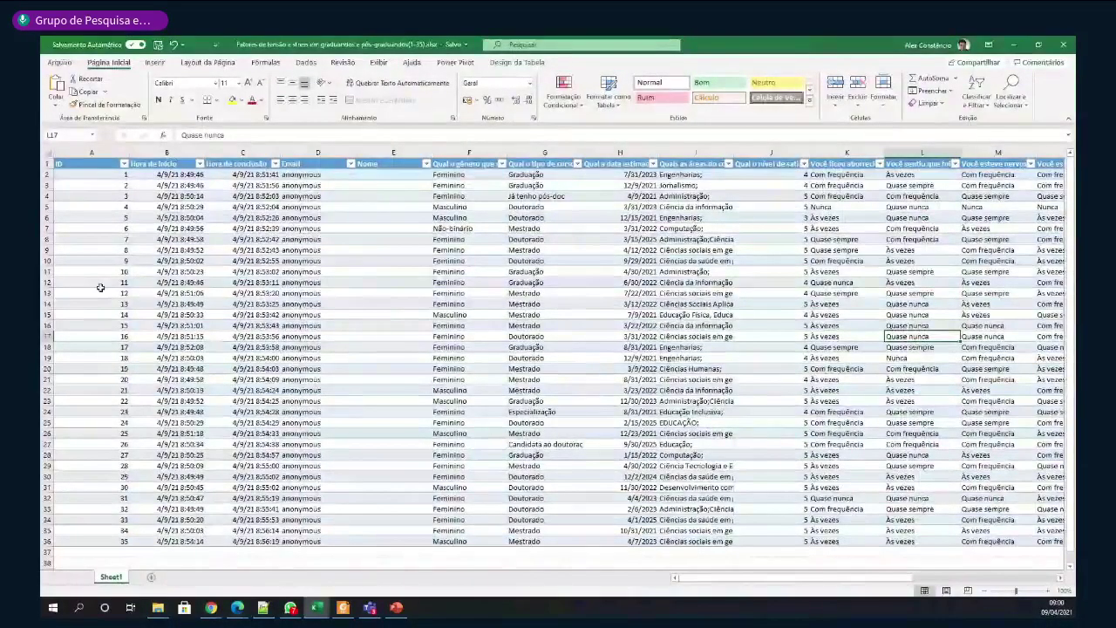
Select cell E2, then the whole Nome column, then the Email column
left_click(400, 175)
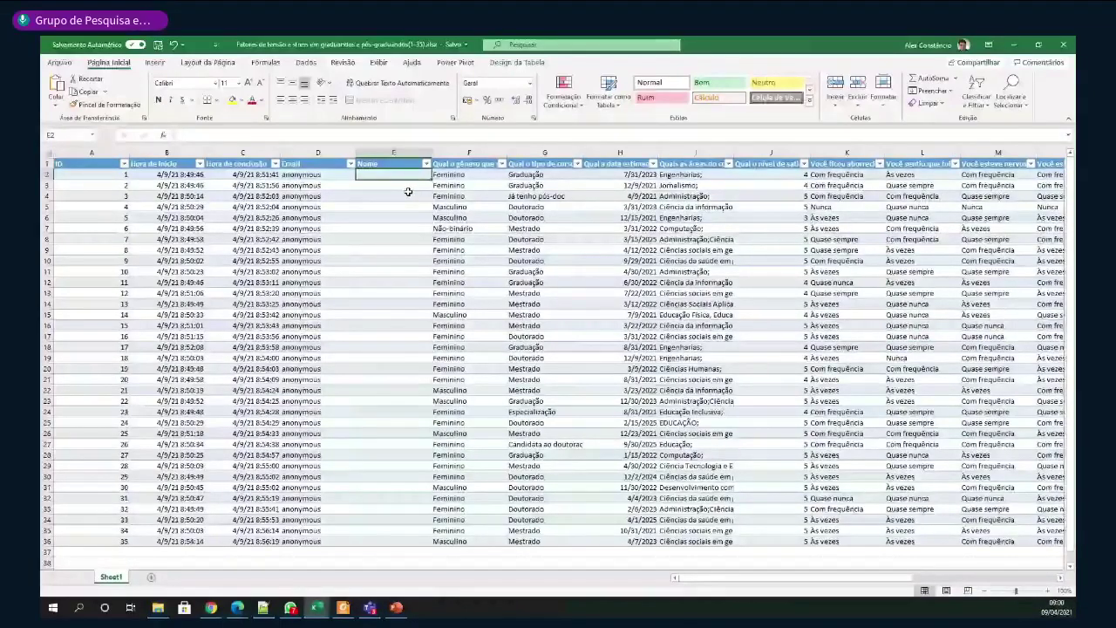
left_click(404, 152)
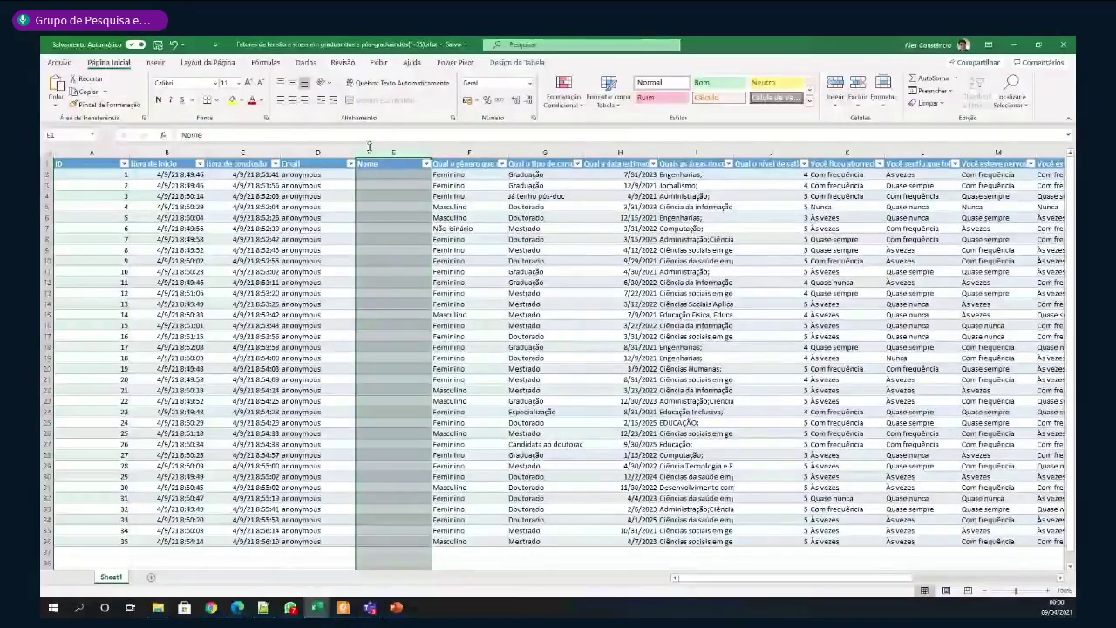
left_click(319, 153)
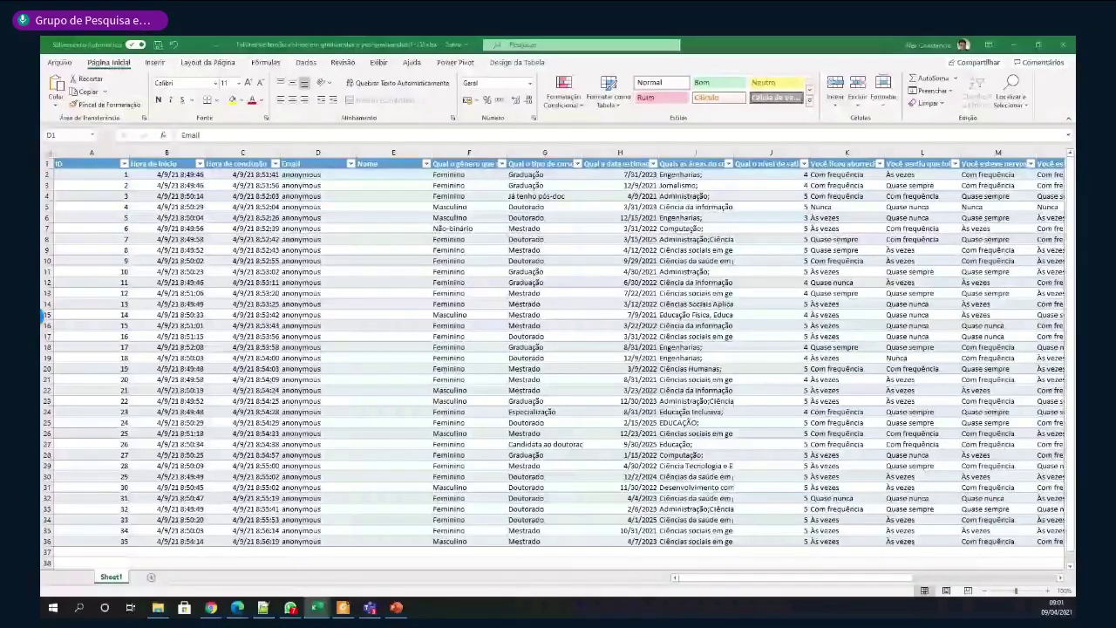
Select the Email column, then open column F's filter list showing Feminino, Masculino and Não-binário
key("ctrl+space")
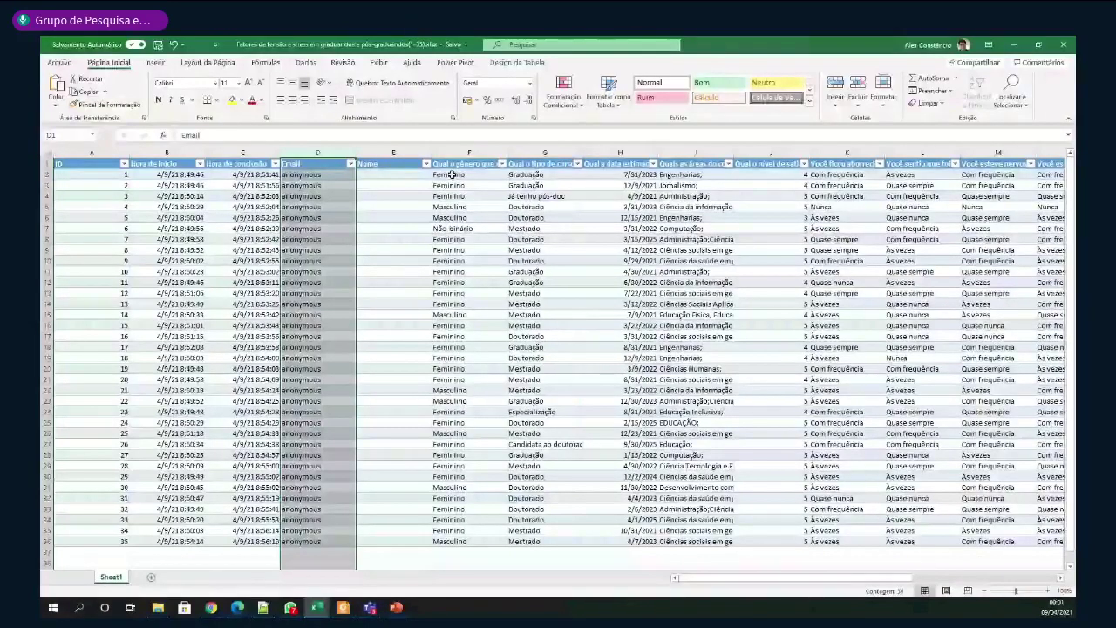
left_click(452, 175)
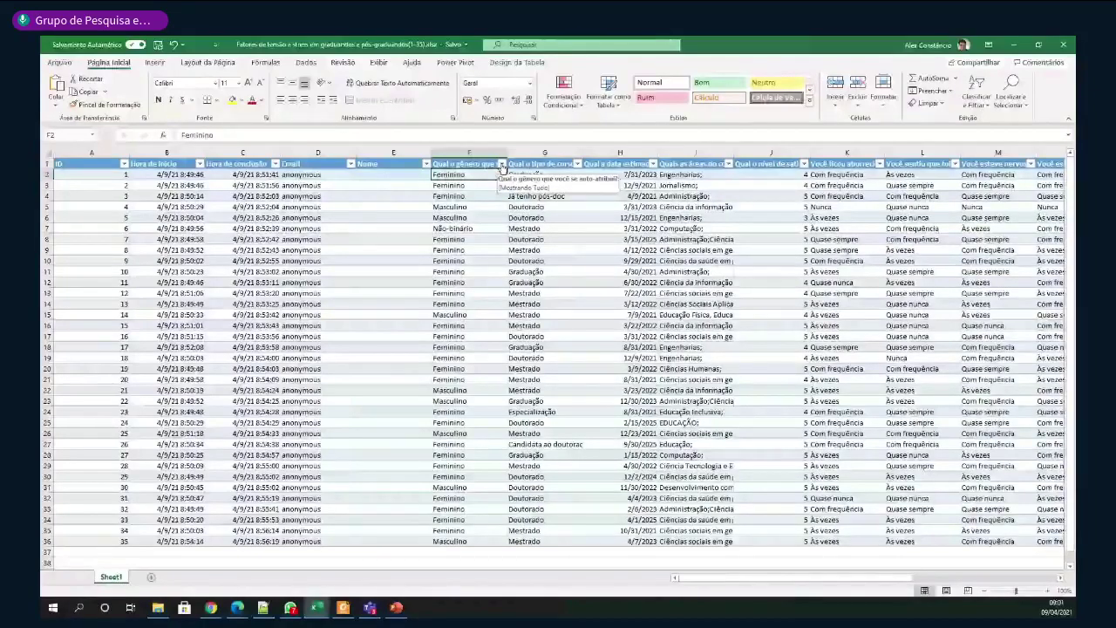
left_click(502, 164)
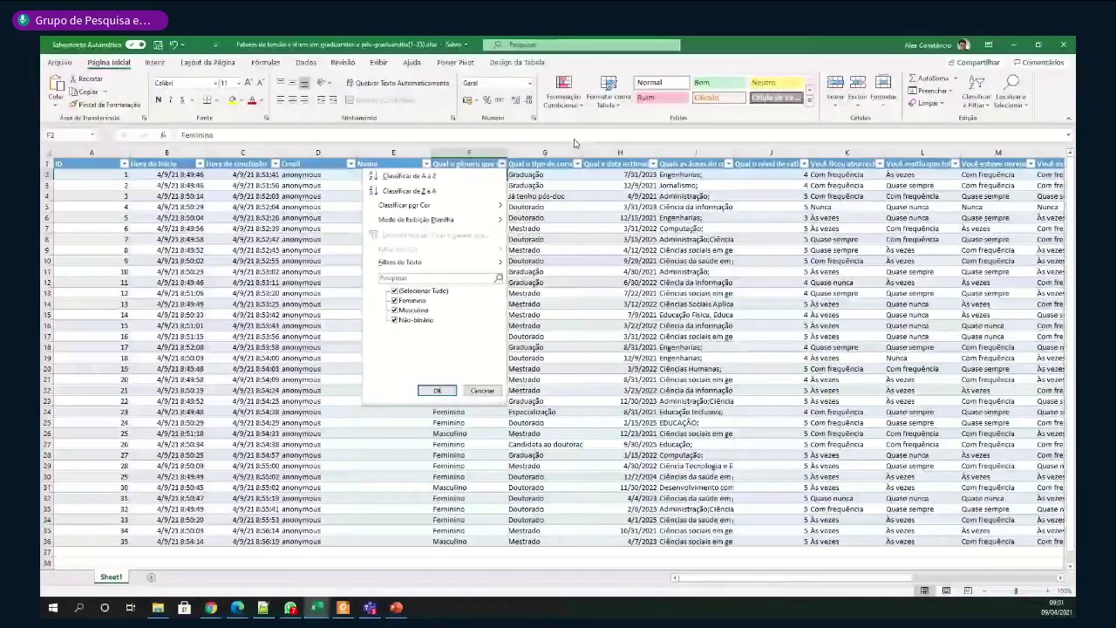
Dismiss the column F gender filter list without applying any filter
key("Escape")
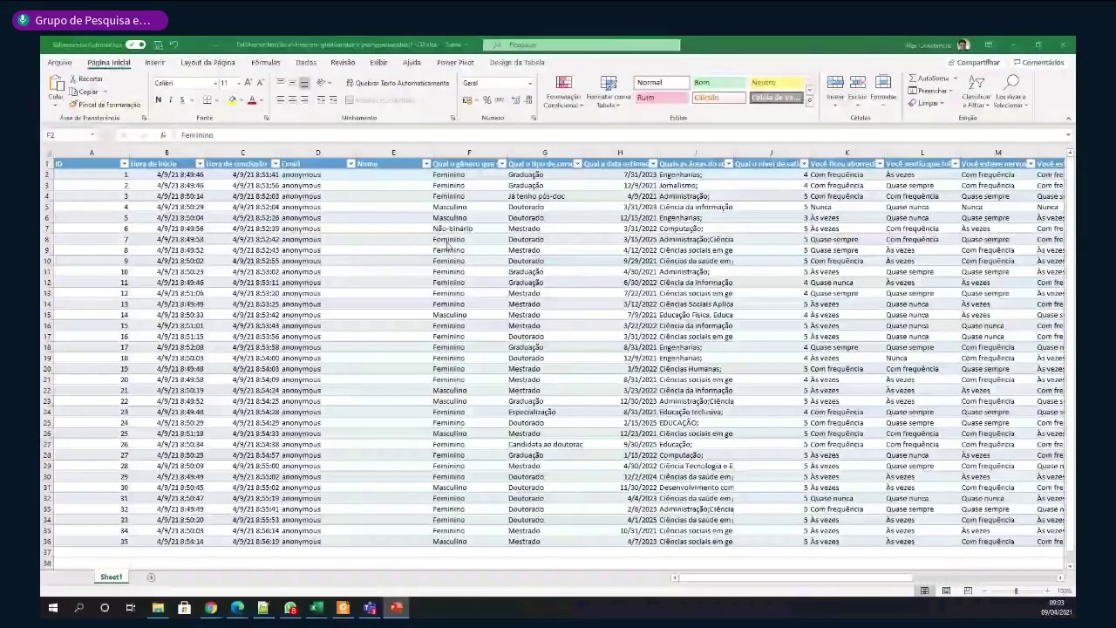
Close Excel and create a new blank Microsoft Excel Worksheet on the desktop
left_click(1063, 47)
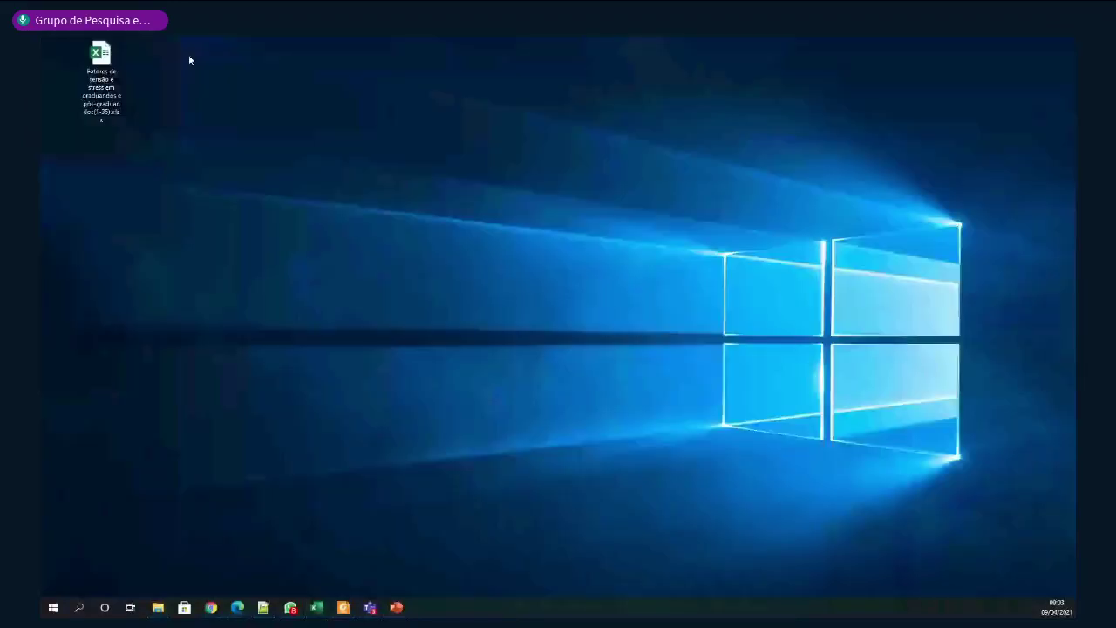
right_click(189, 57)
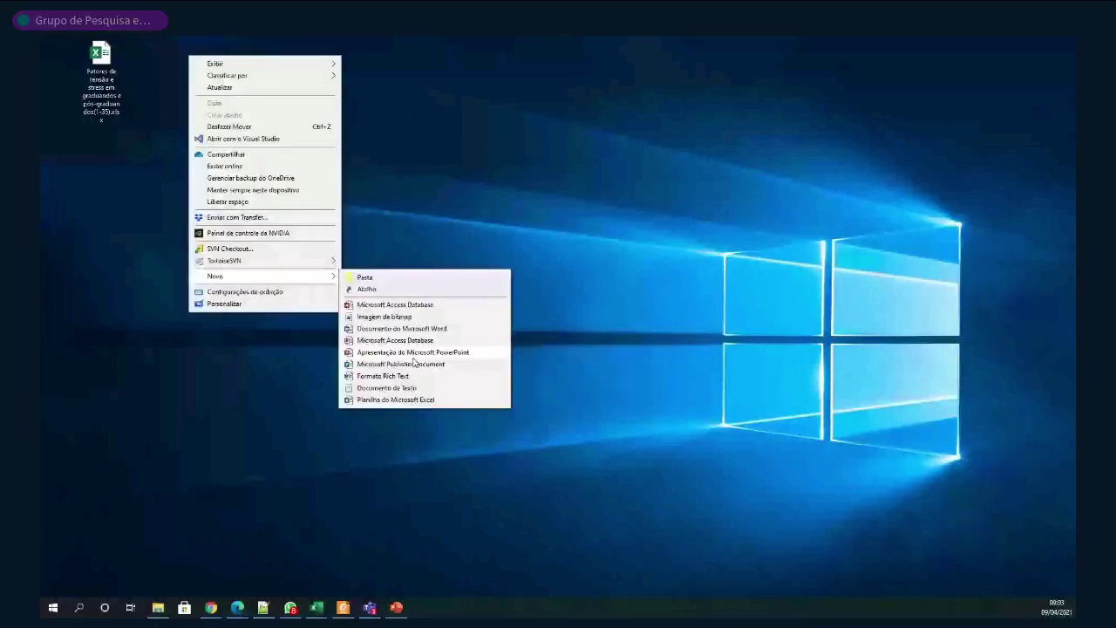
left_click(389, 400)
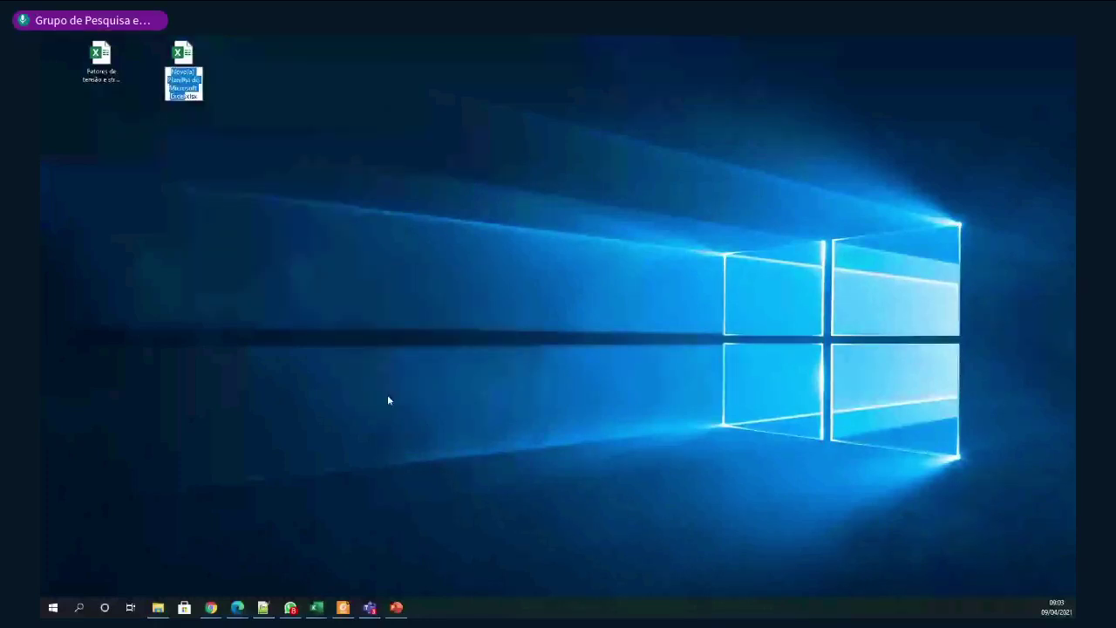
Name the new desktop file 'Análise-Fatores de stress'
type("Analise")
key("Return")
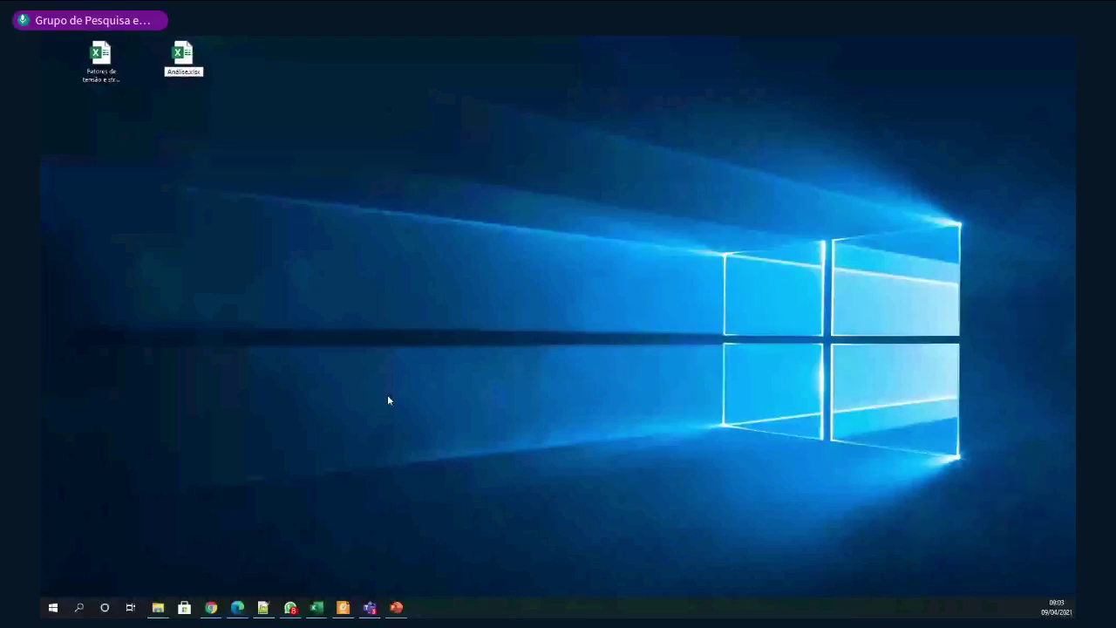
type("-Fatores")
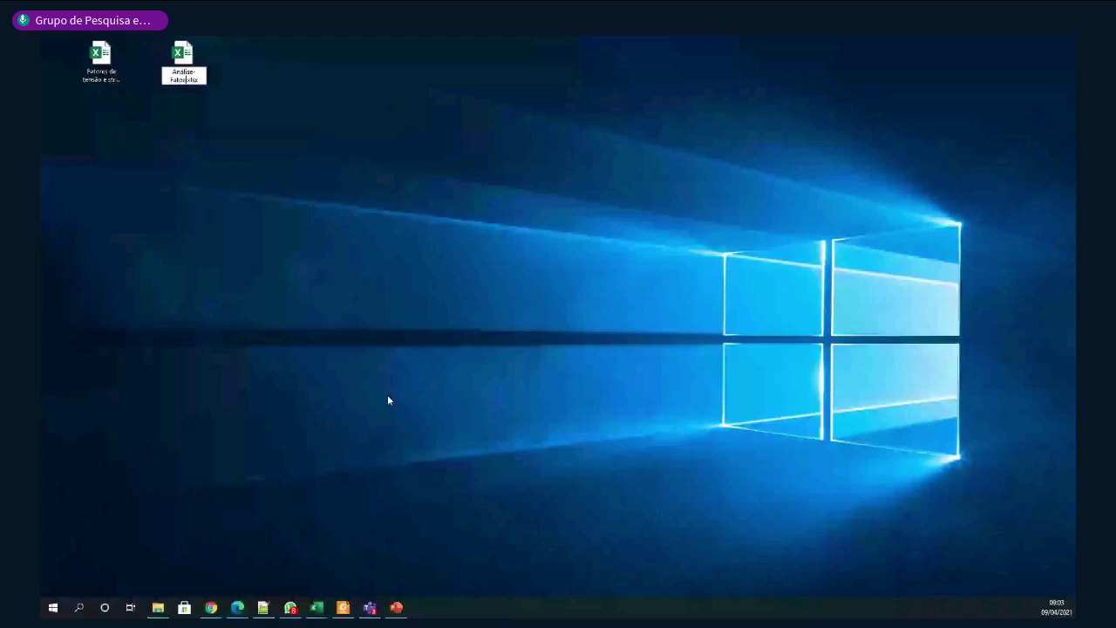
type(" de stres")
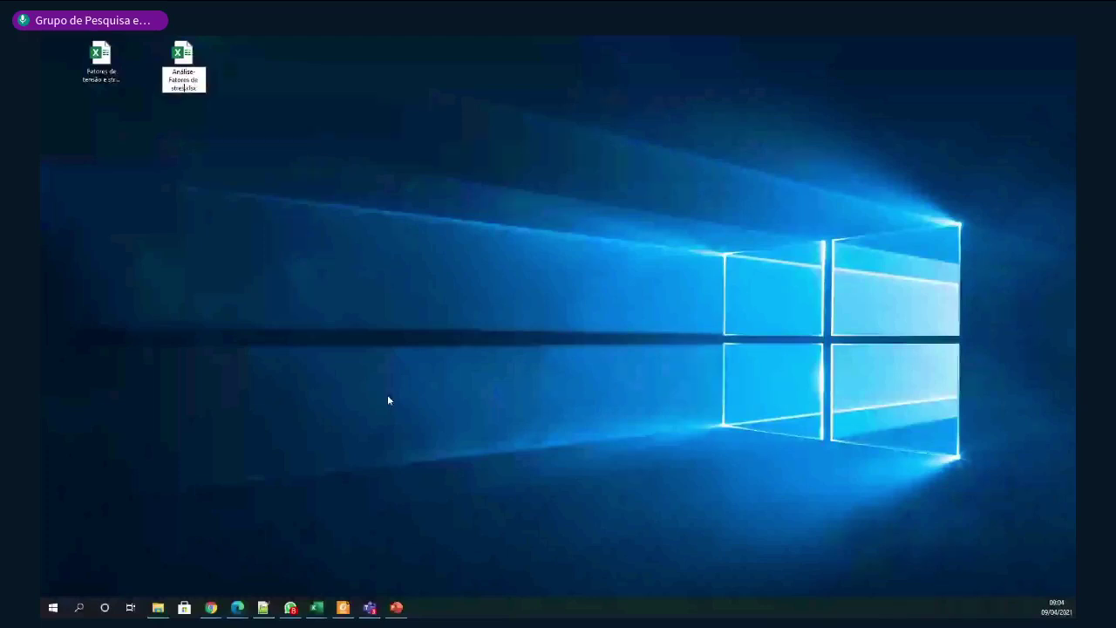
key("Return")
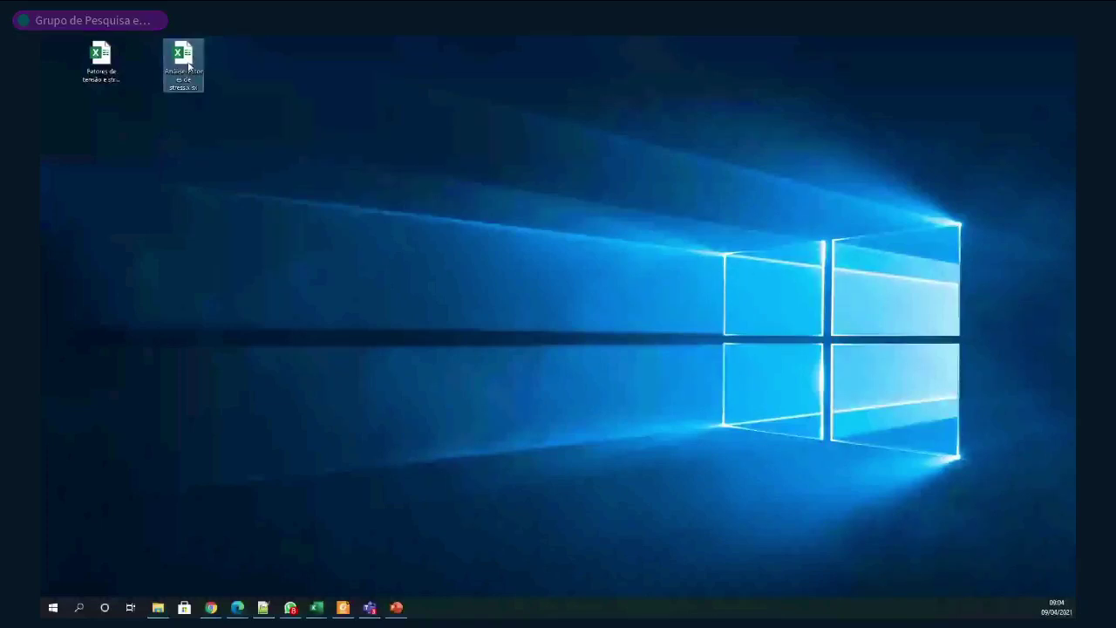
Open the new analysis workbook, dismiss the blocked-loading warning, and rename sheet Plan1 to 'Respostas'
double_click(189, 66)
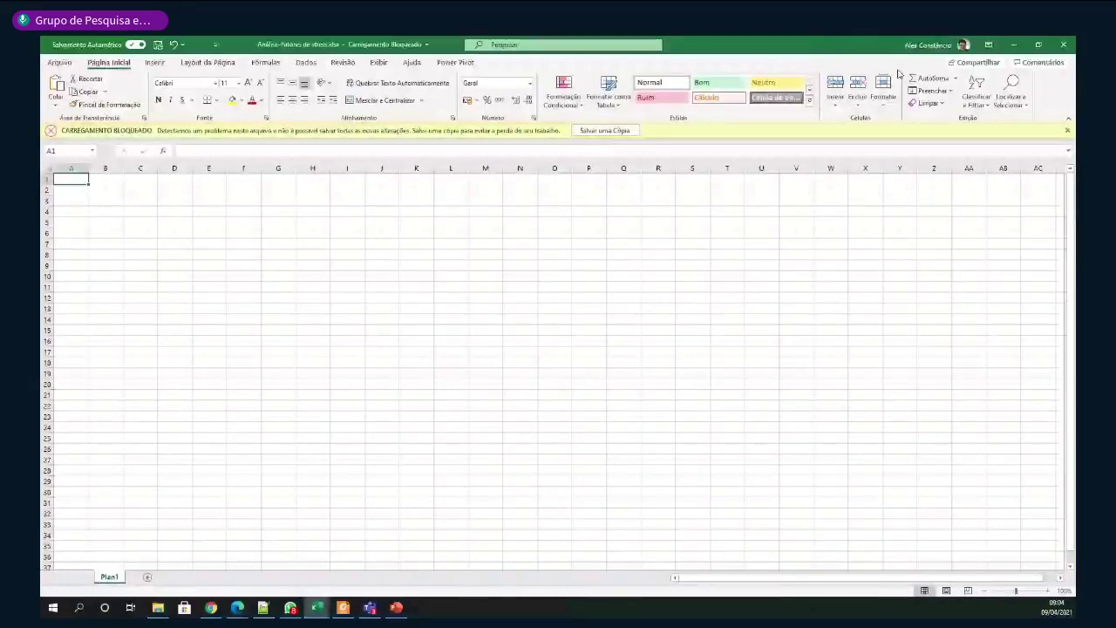
left_click(1067, 130)
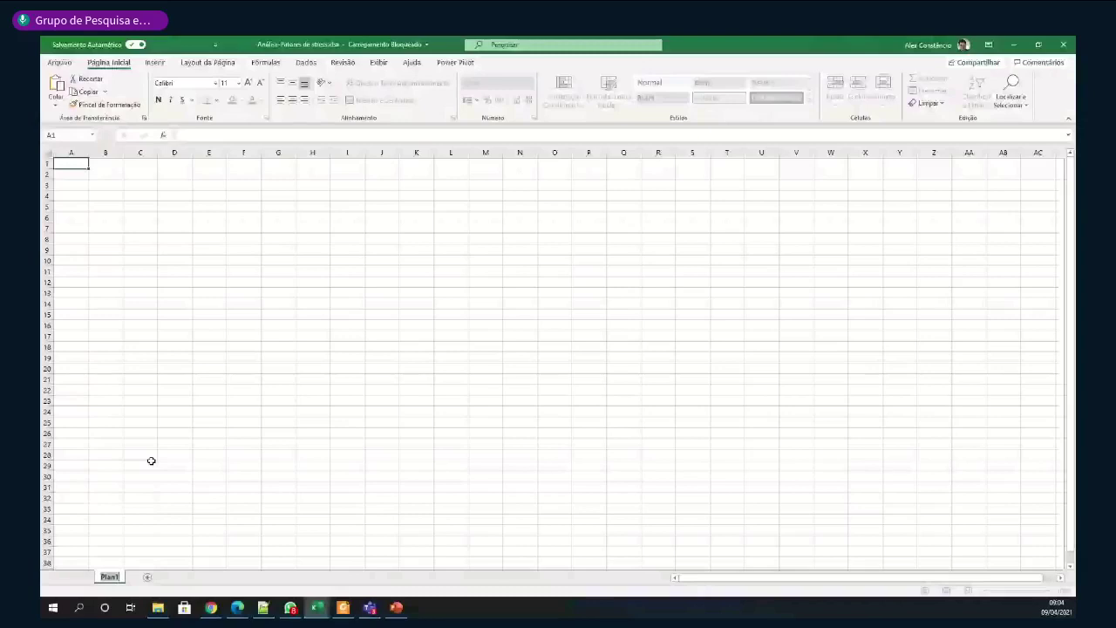
type("Respostas")
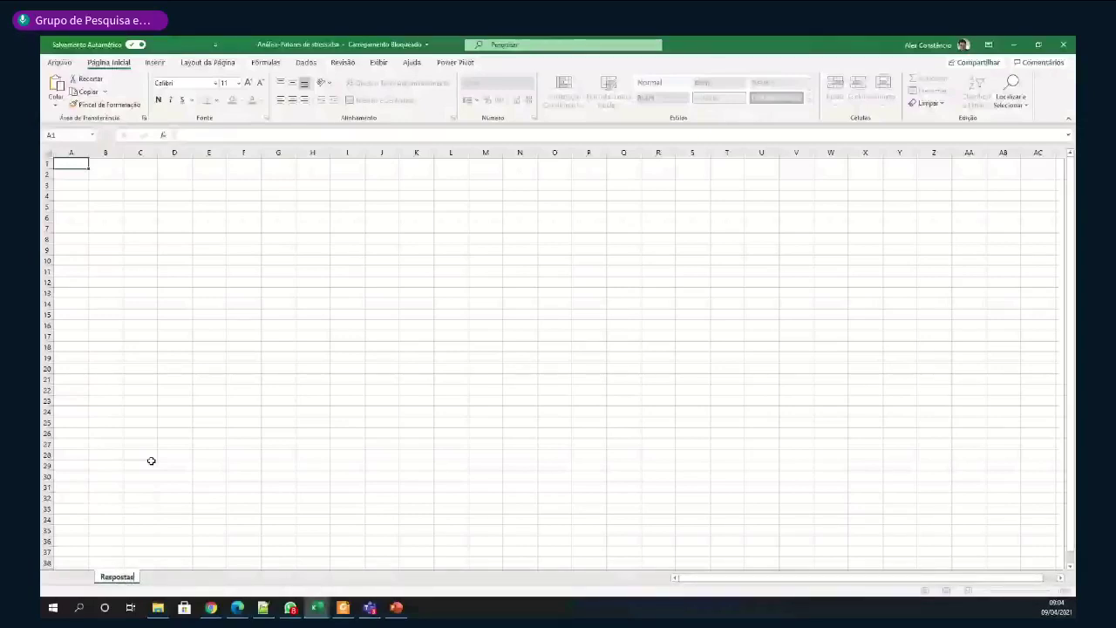
key("Return")
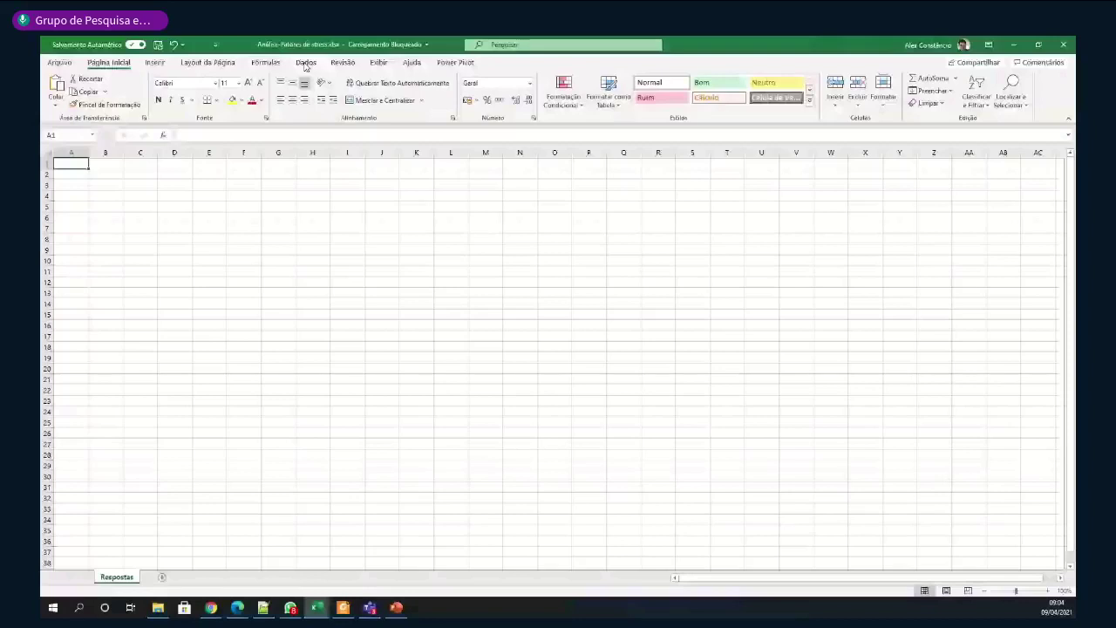
Use Dados > Obter Dados > Da Pasta de Trabalho to import the survey responses file from the desktop
left_click(306, 64)
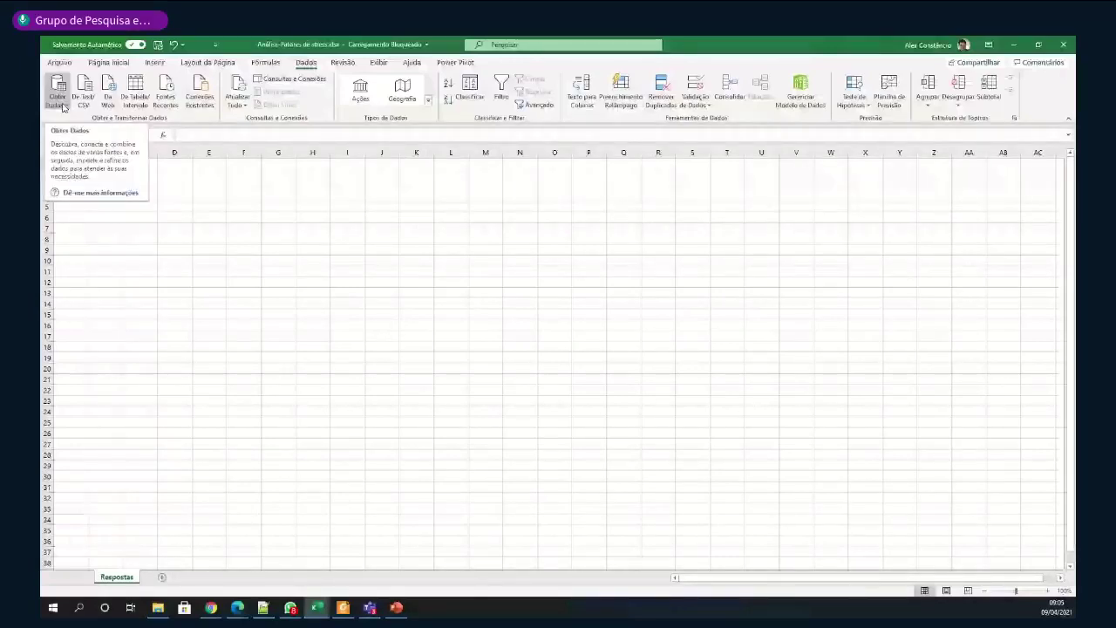
left_click(61, 103)
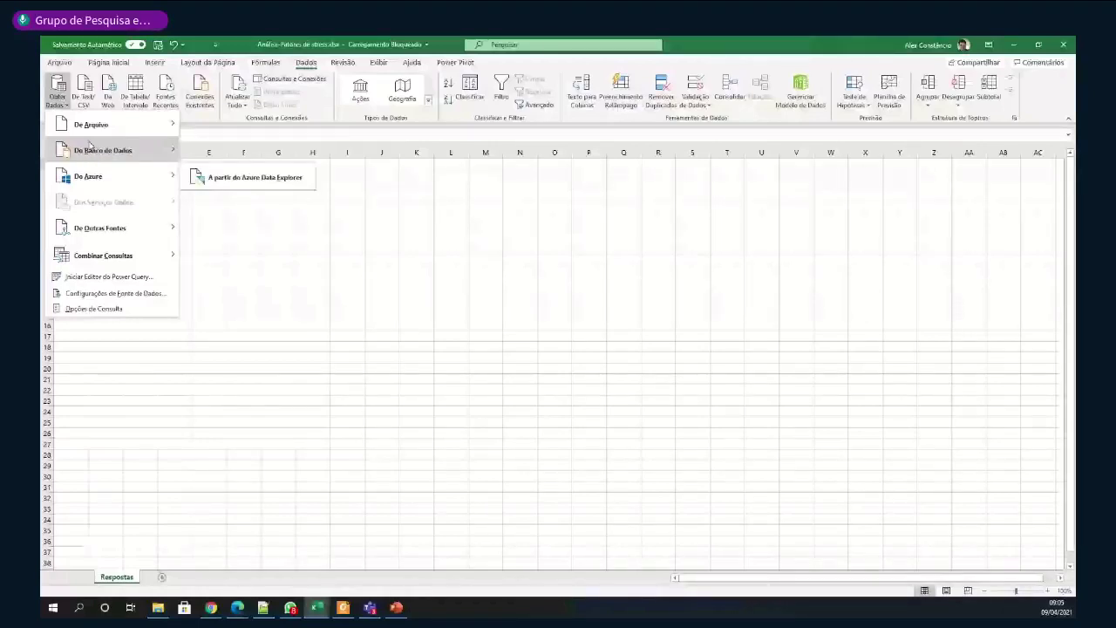
mouse_move(91, 125)
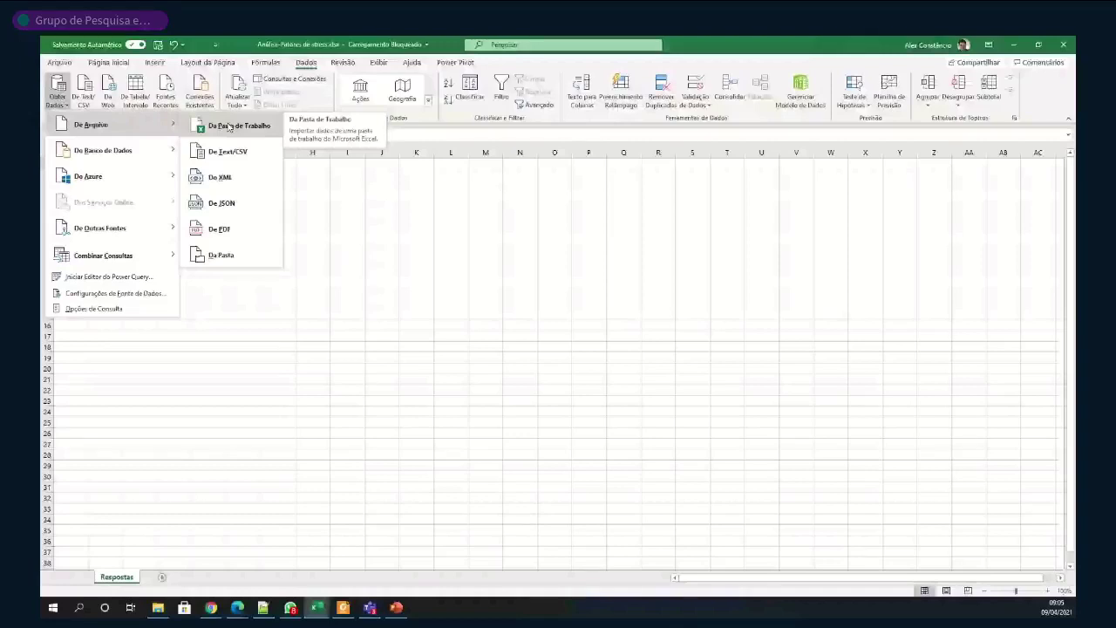
left_click(230, 127)
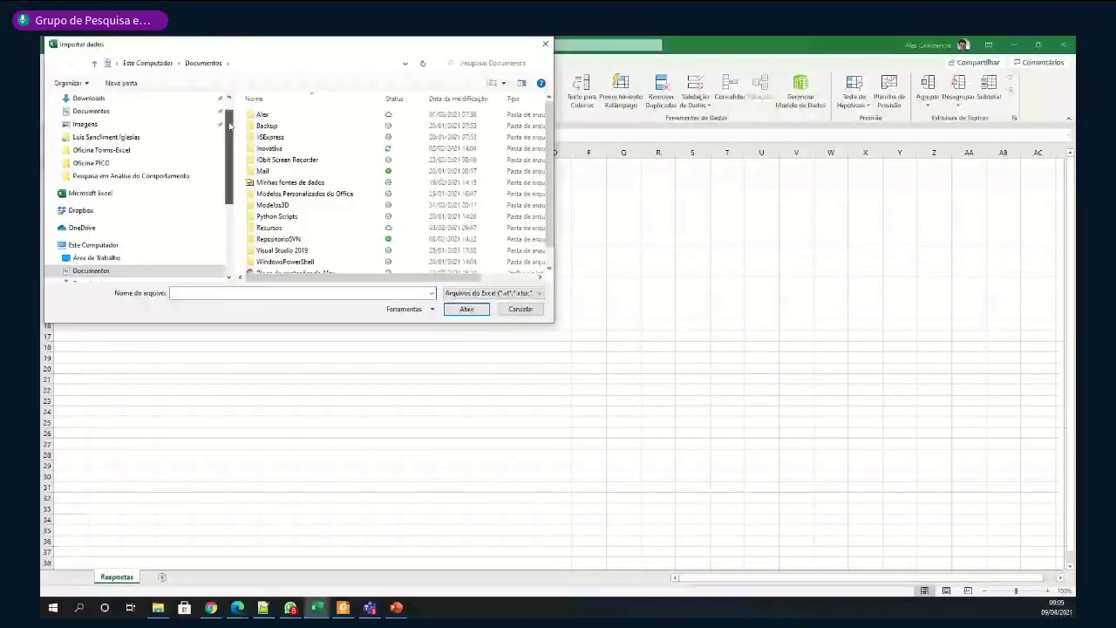
scroll(119, 124, "up", 2)
left_click(118, 123)
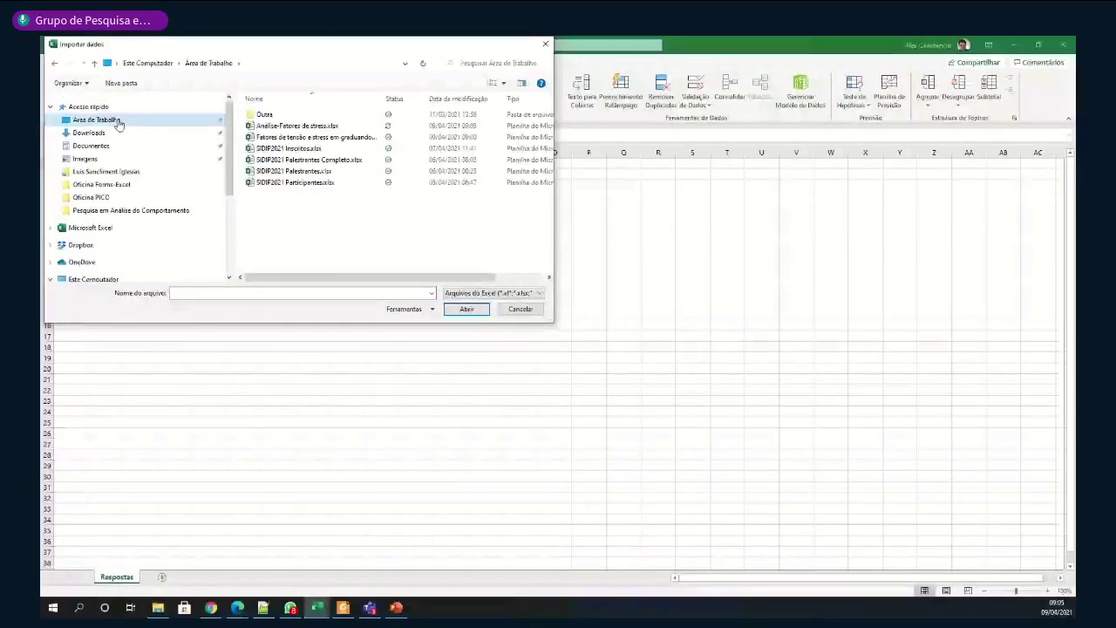
left_click(337, 137)
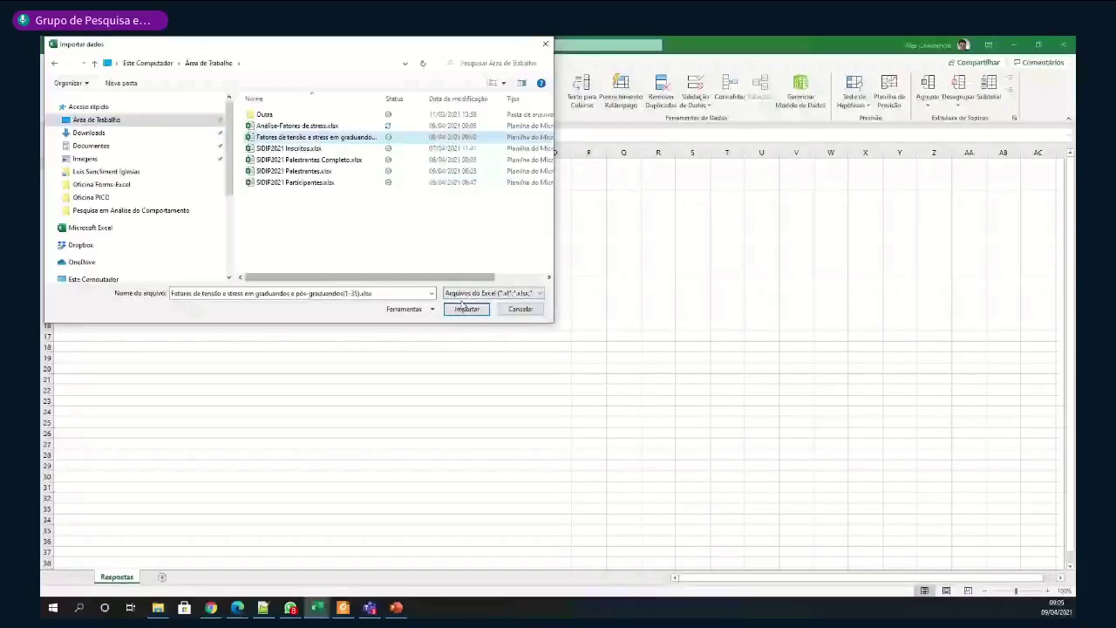
left_click(465, 309)
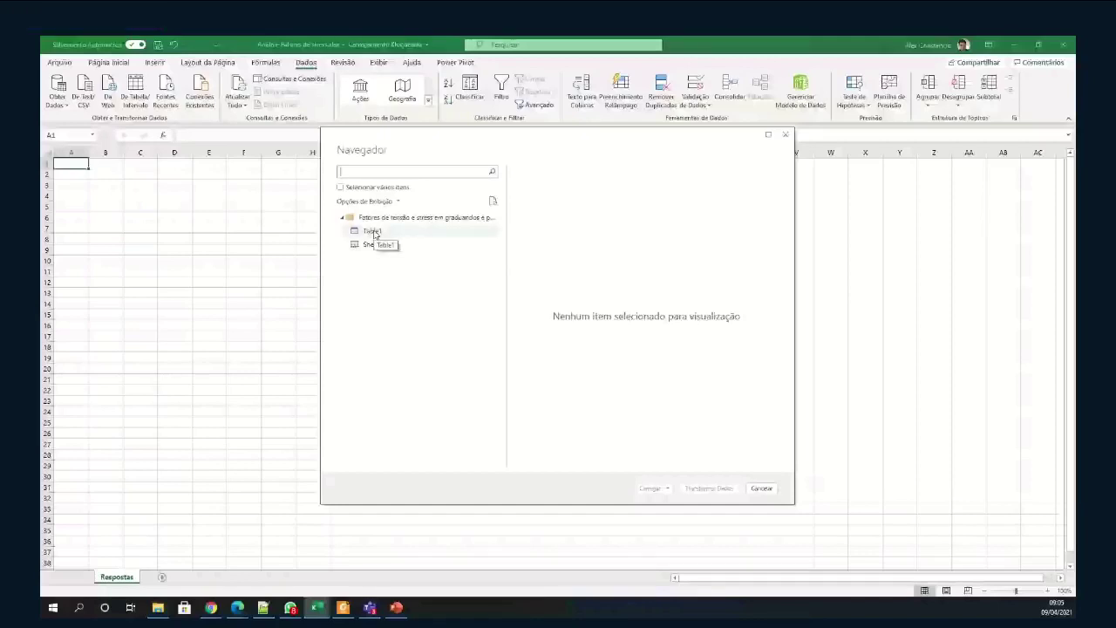
Preview Table1 in Navigator, load it into a new sheet, and close the Consultas e Conexões pane
left_click(375, 232)
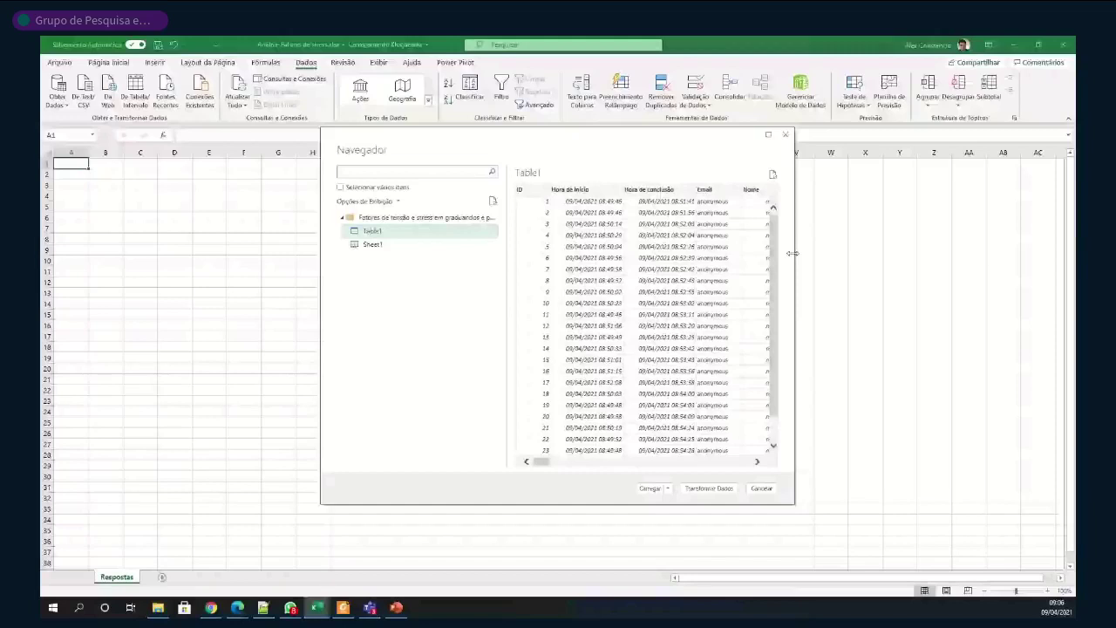
left_click_drag(793, 253, 1026, 226)
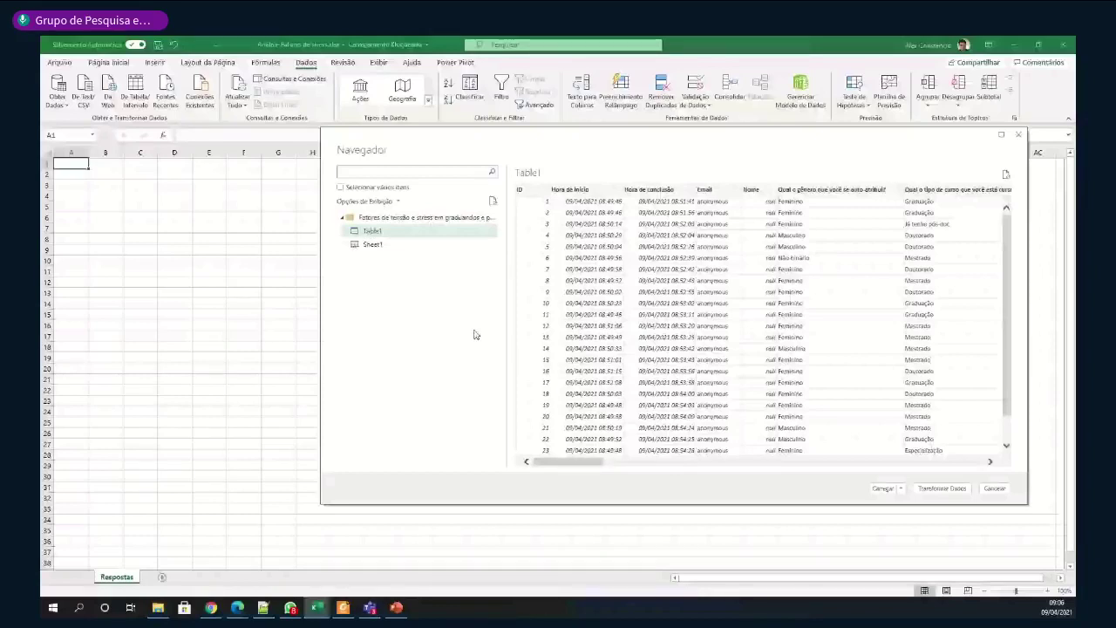
left_click(882, 489)
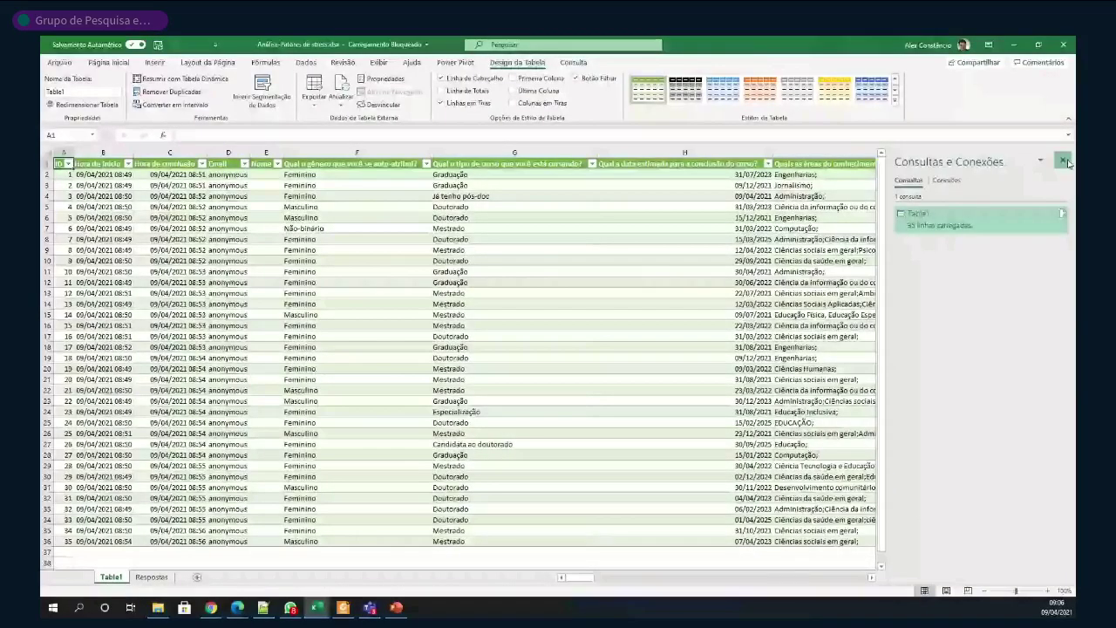
left_click(1063, 161)
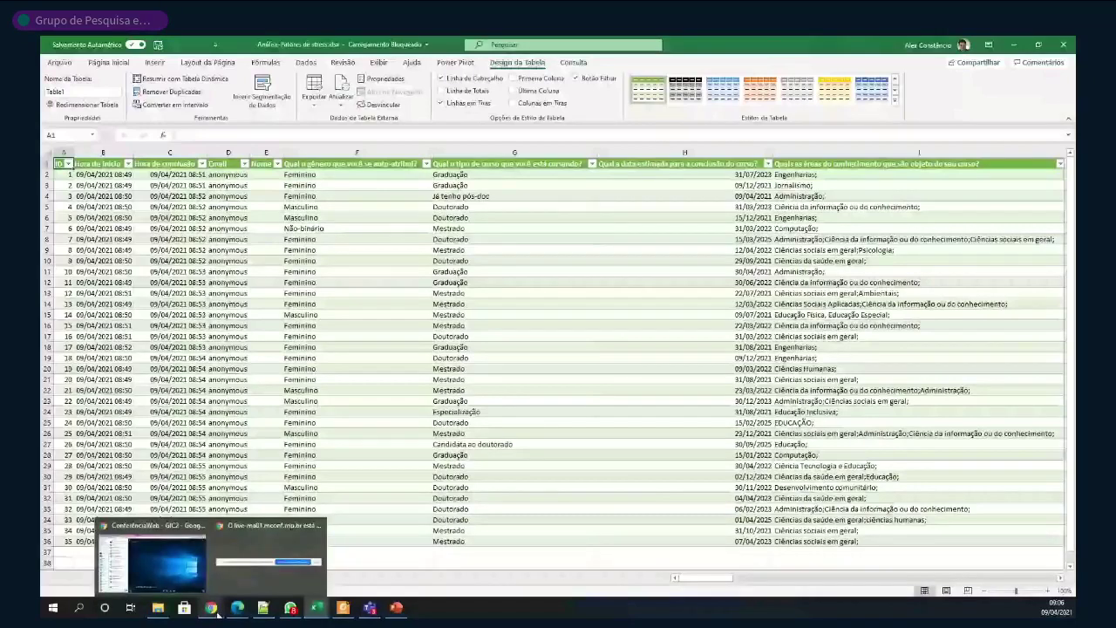
left_click(187, 569)
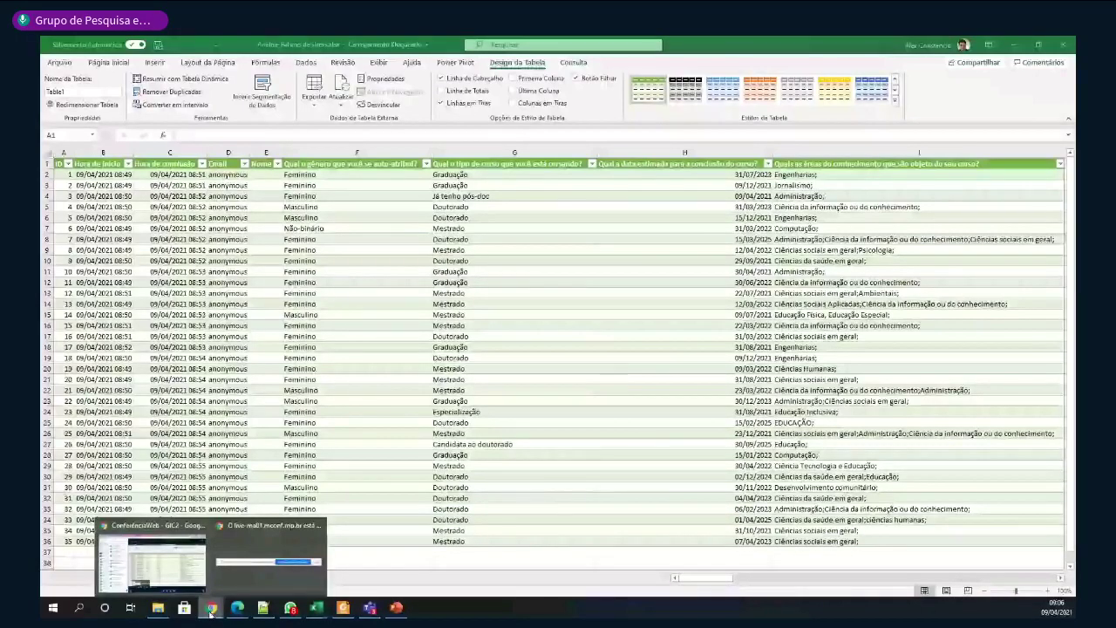
mouse_move(237, 608)
mouse_move(295, 560)
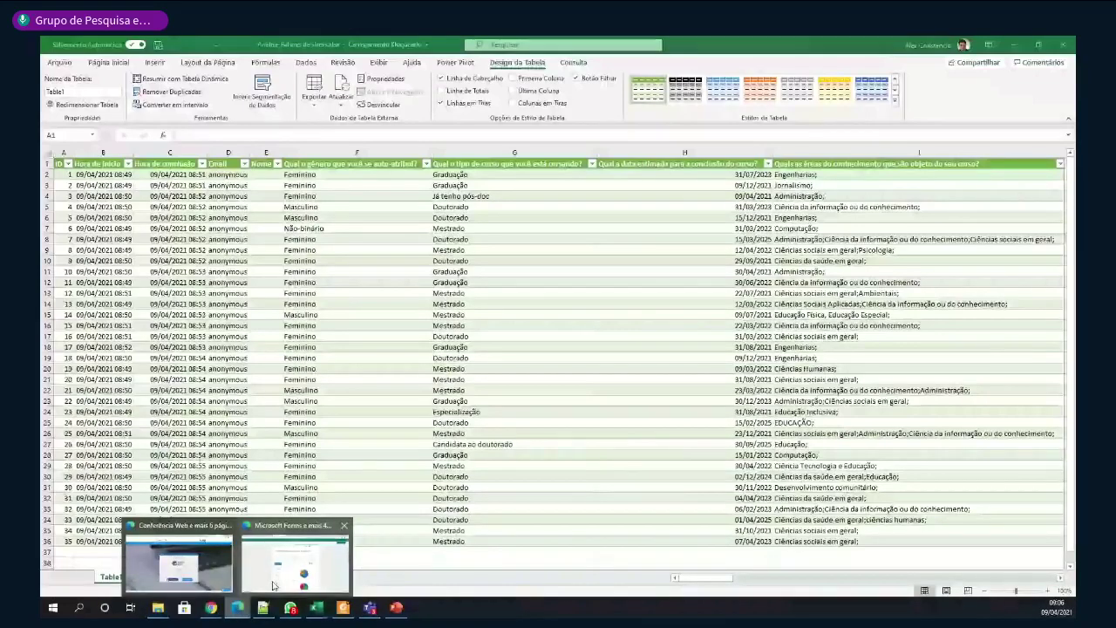
left_click(273, 585)
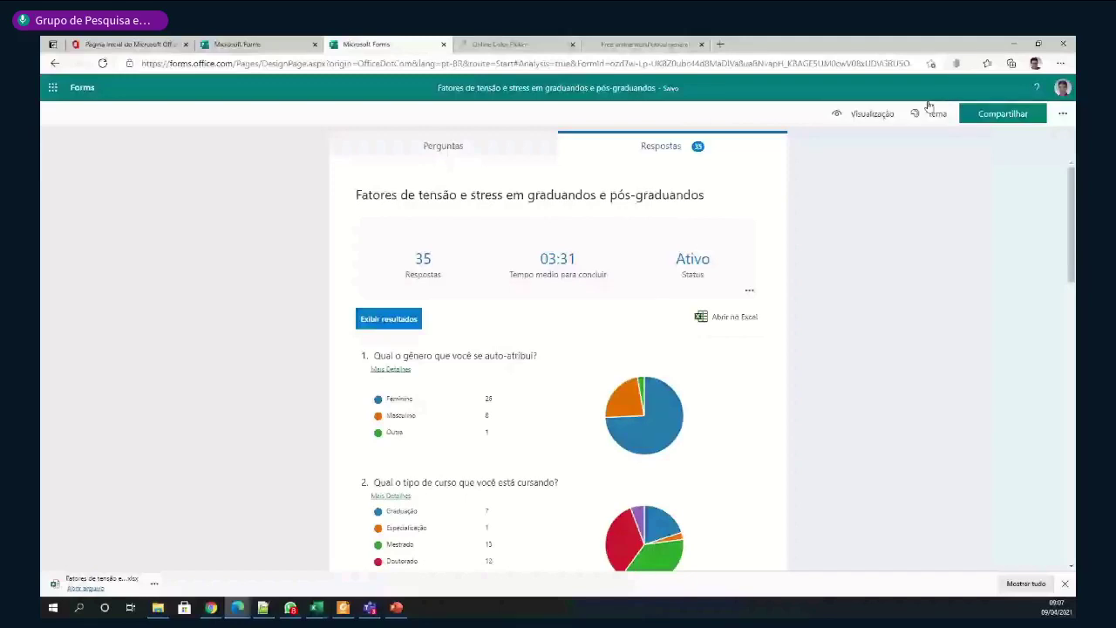
left_click(1009, 42)
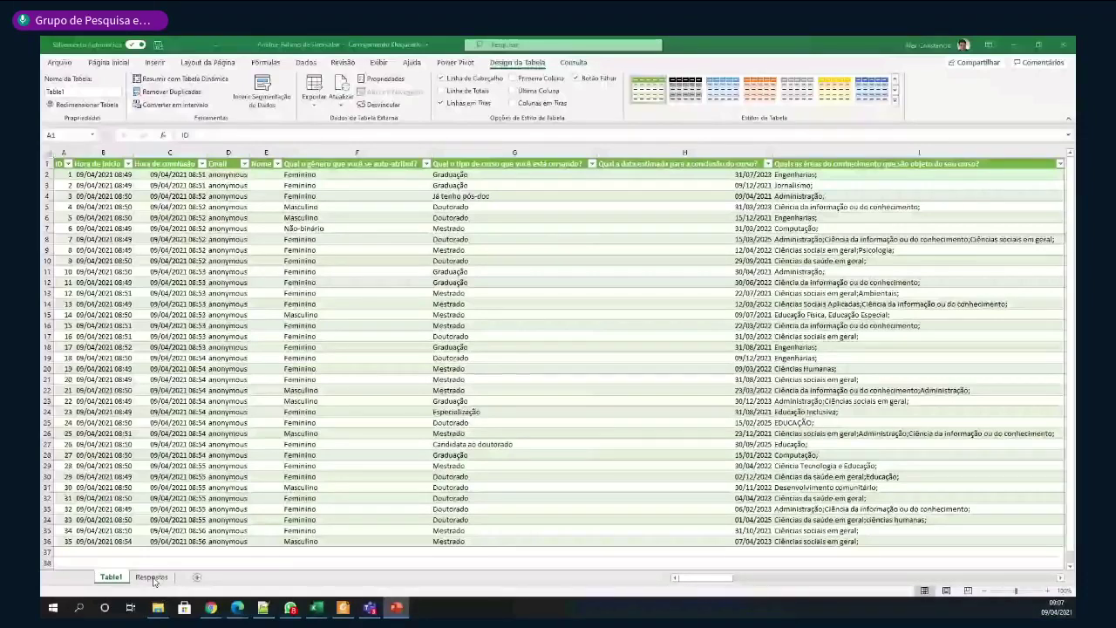
Rename the Respostas sheet to 'Q1', then switch back to the Table1 sheet
right_click(153, 579)
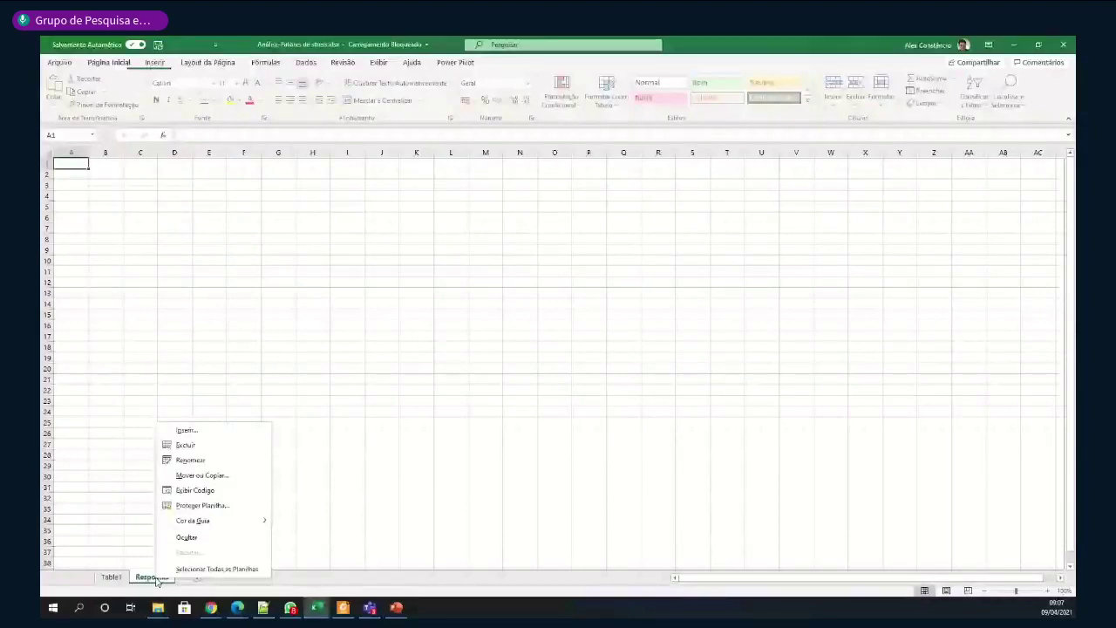
left_click(198, 460)
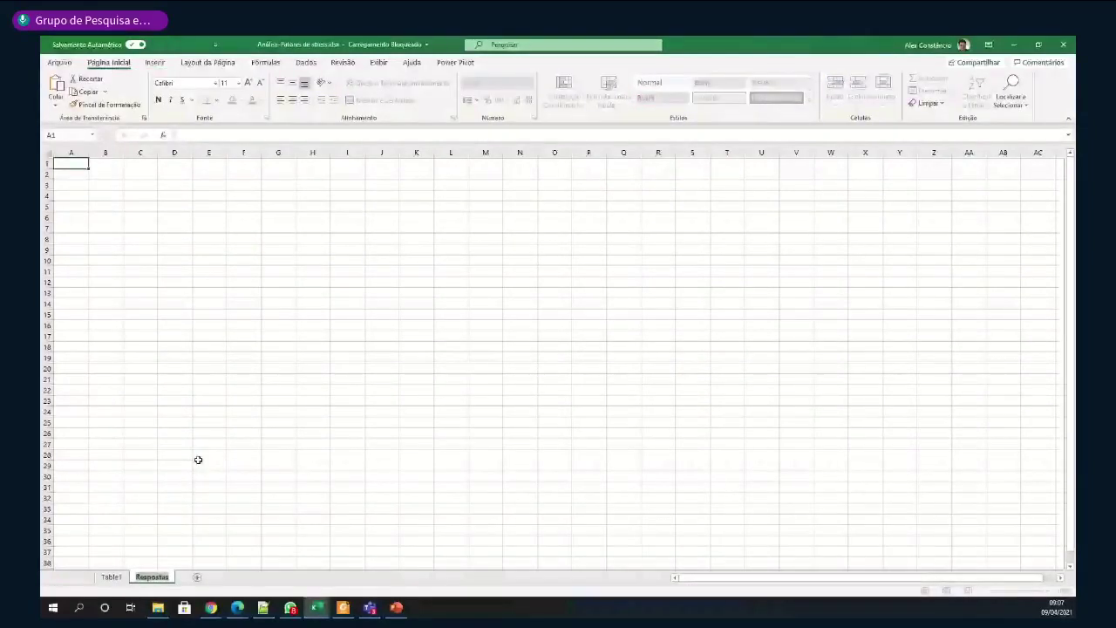
type("Q1")
key("Return")
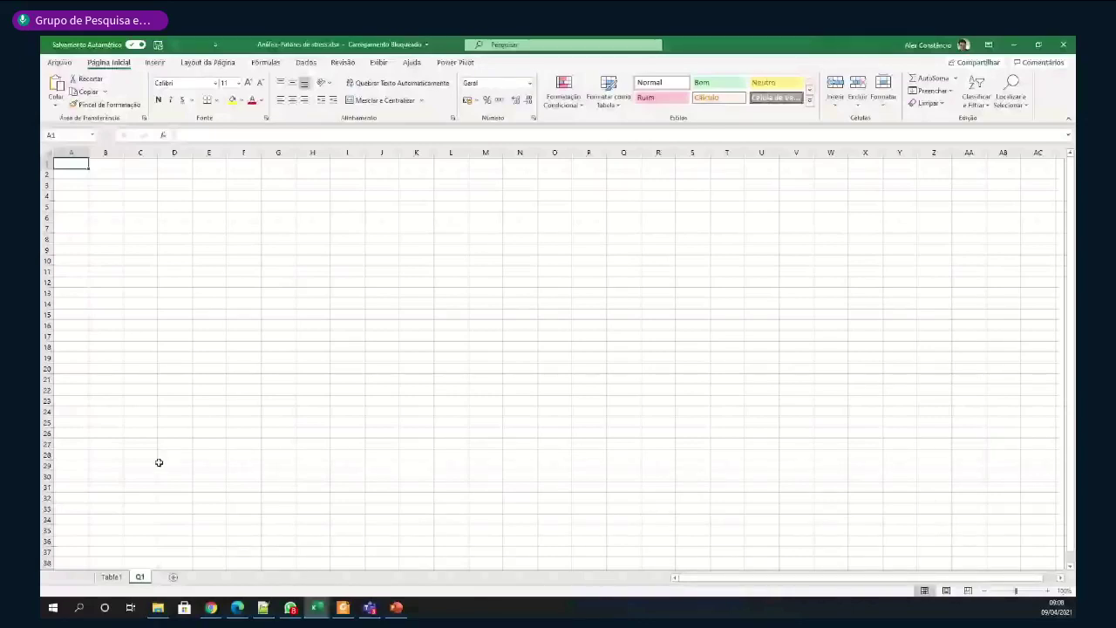
key("ctrl+Page_Up")
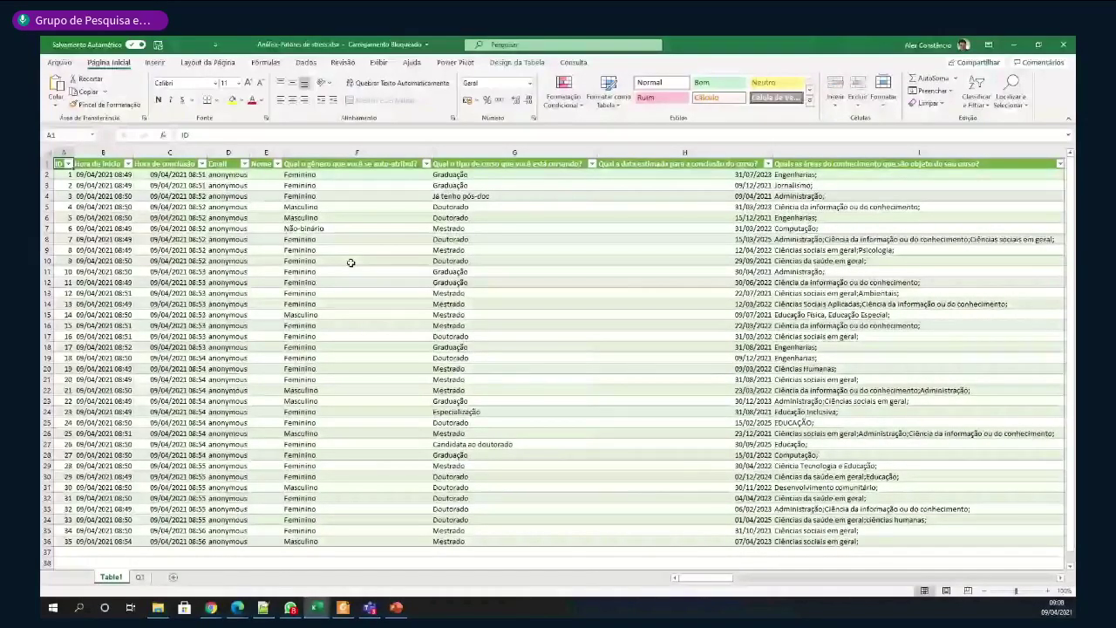
Copy the gender answers F2:F36 from the Table1 sheet
left_click(334, 174)
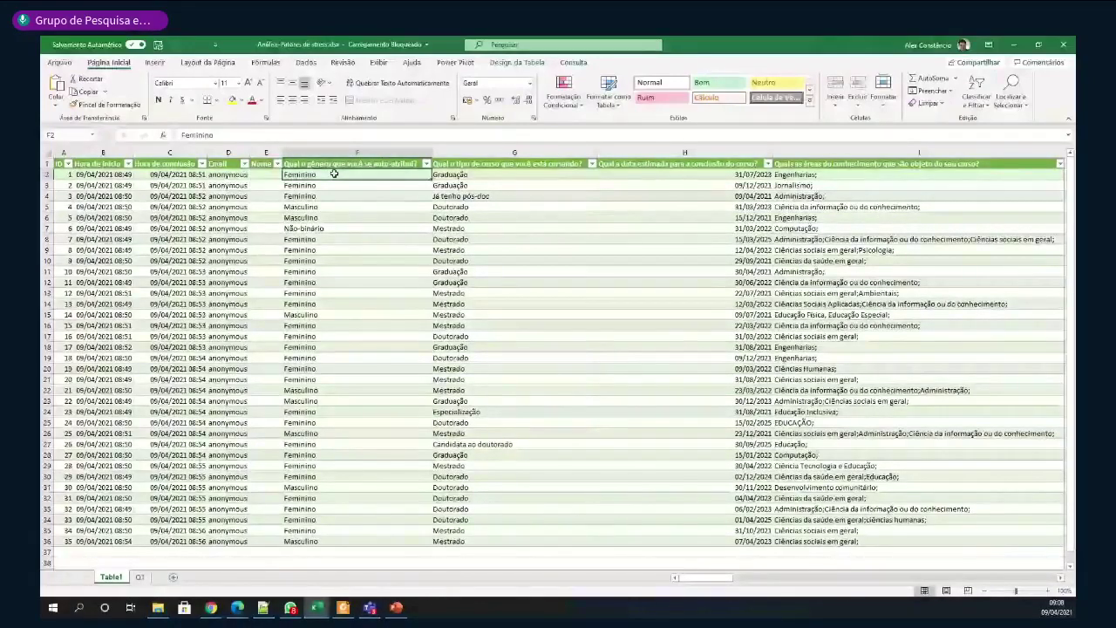
left_click_drag(334, 174, 323, 541)
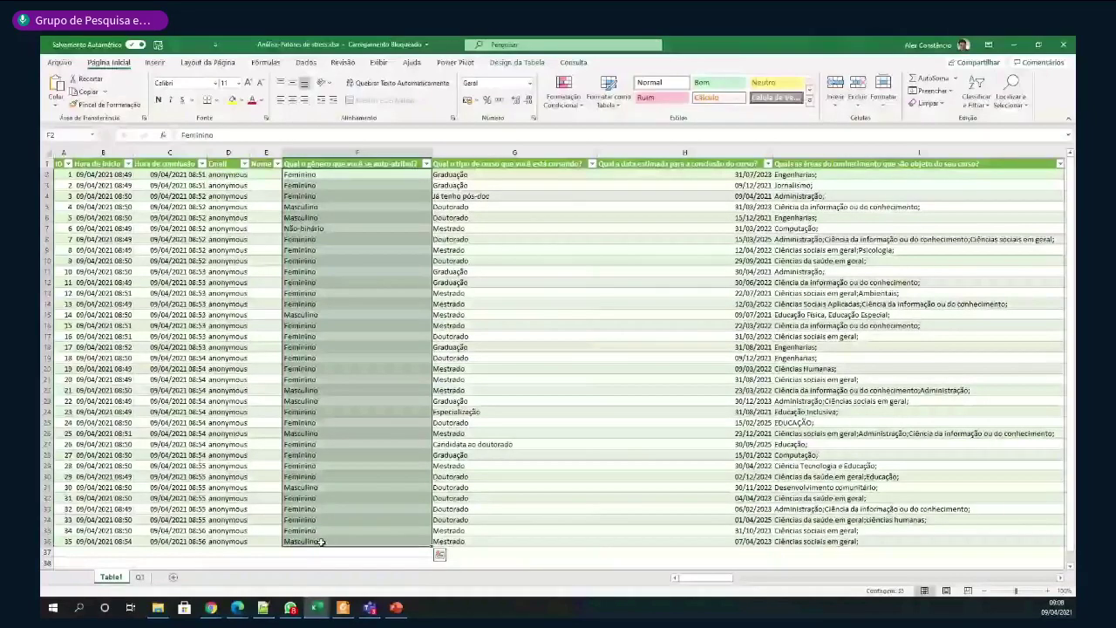
key("ctrl+c")
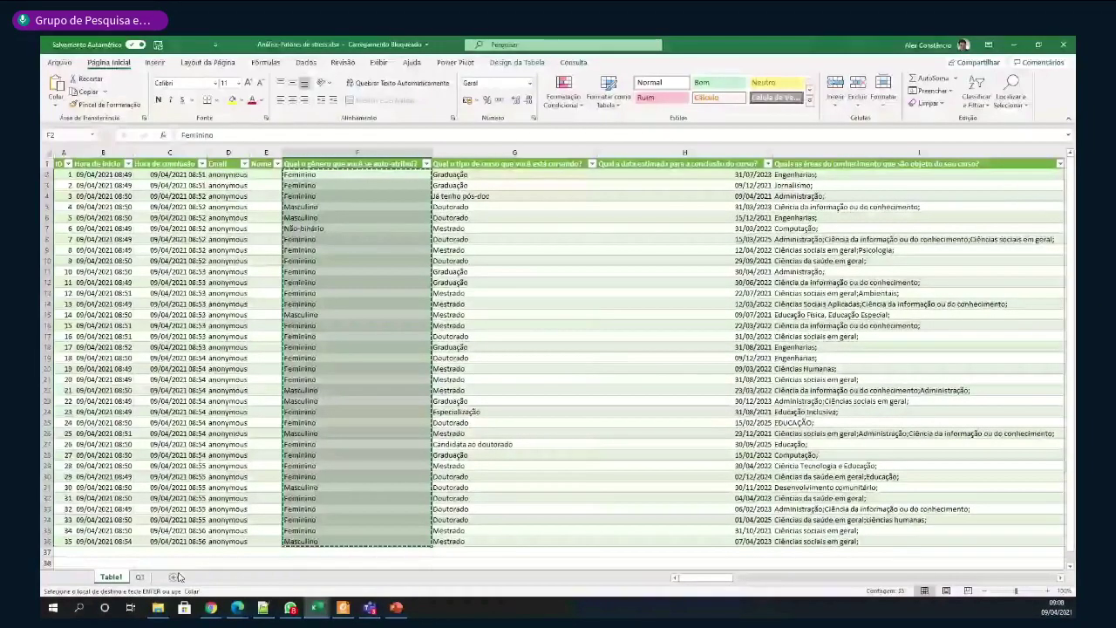
On Q1, widen column A and enter headers 'Gênero' in A1 and 'Distribuição de gênero' in B1
left_click(139, 576)
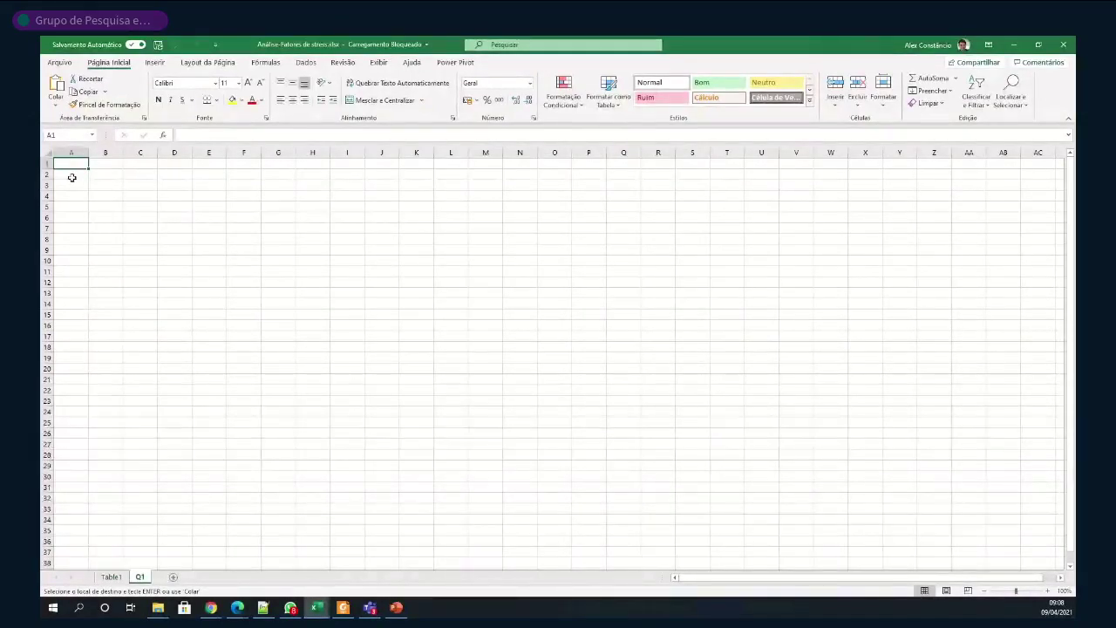
left_click_drag(88, 153, 176, 152)
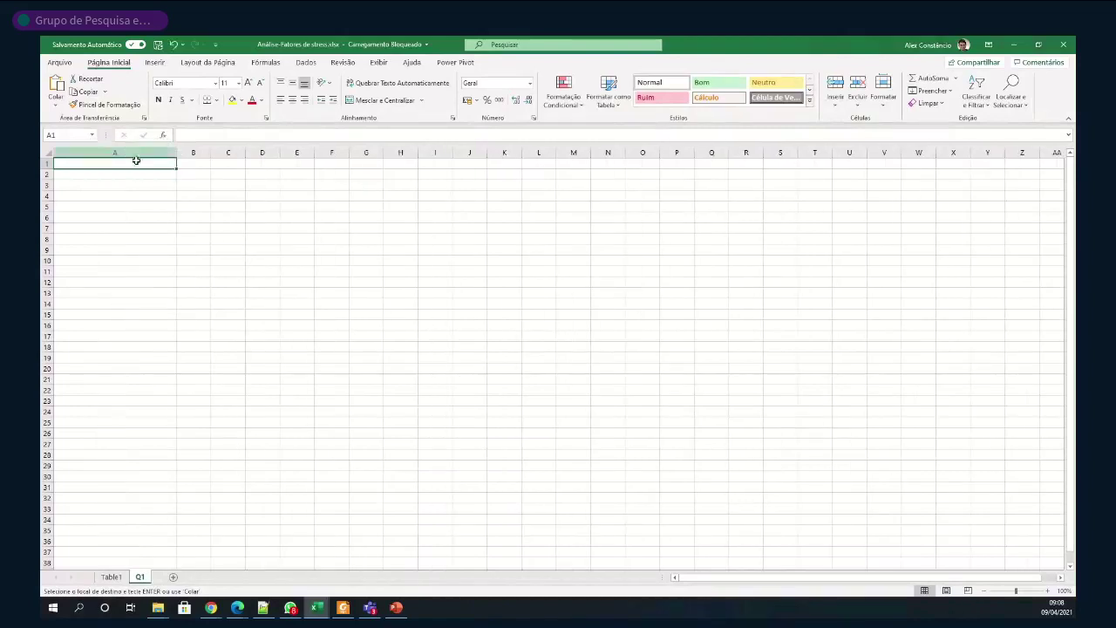
type("Gênero")
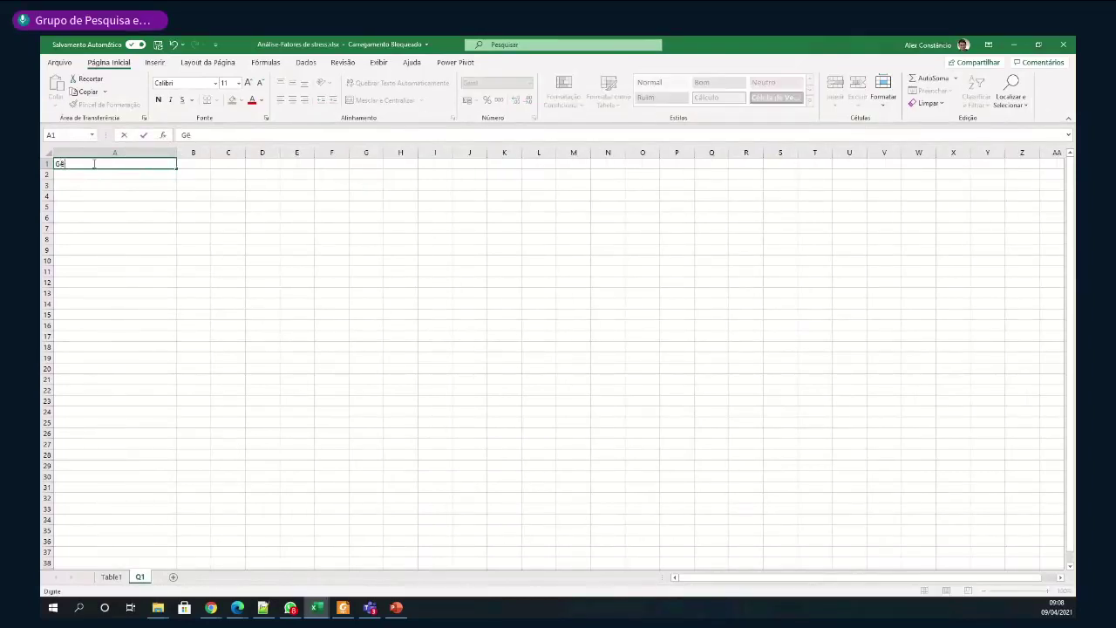
key("Tab")
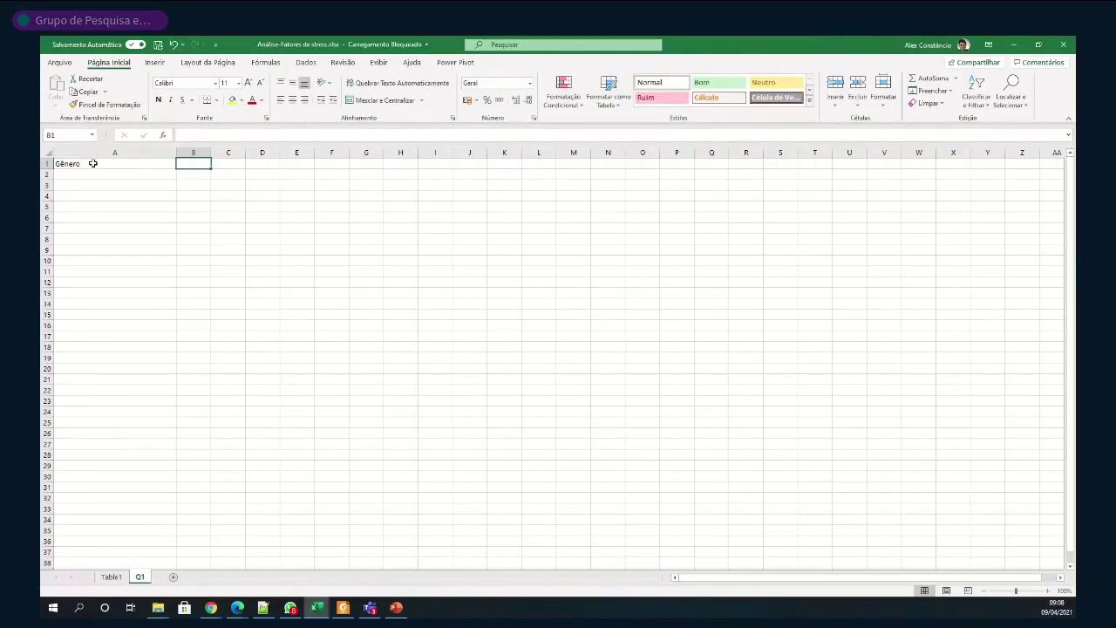
type("Distribuiç")
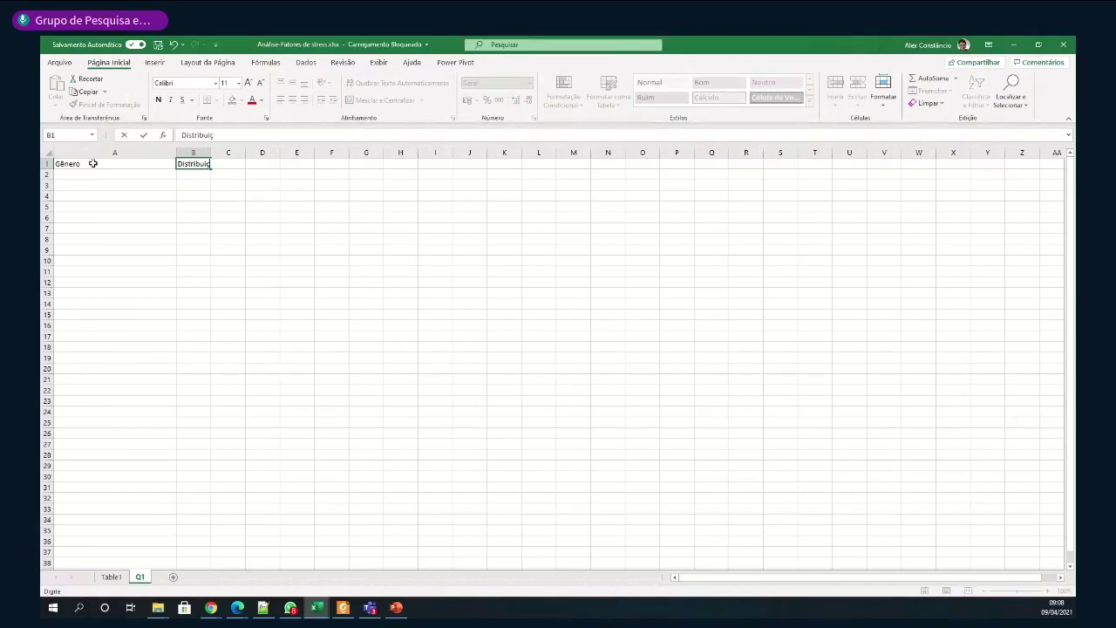
type("ão de gê")
type("nero")
key("Return")
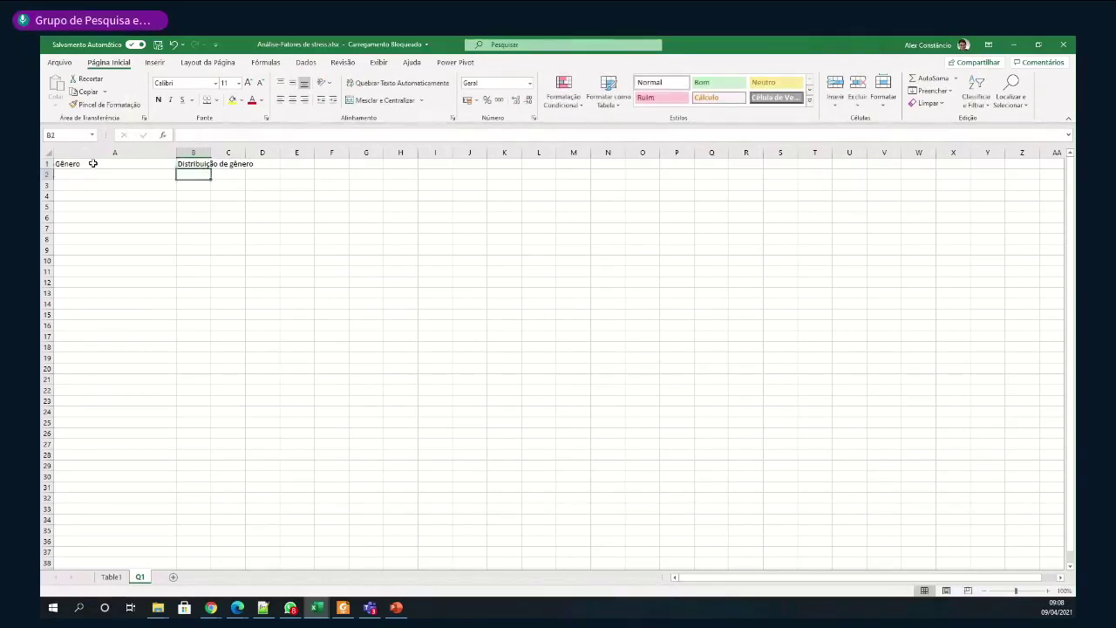
Recopy the gender answers from Table1 and paste them into A2:A36 on Q1
key("Left")
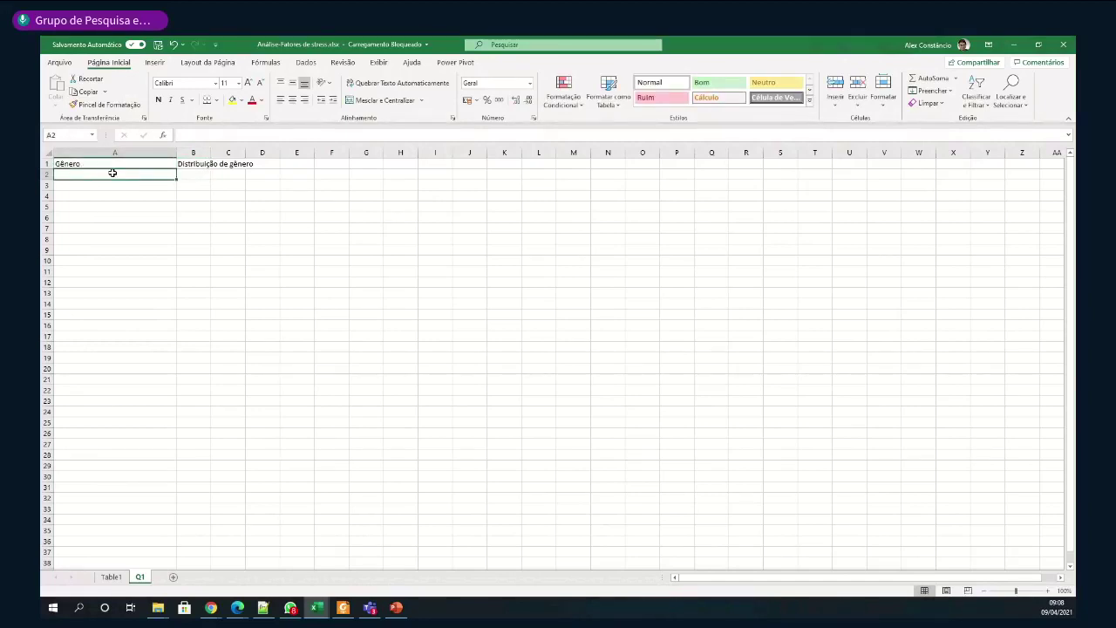
right_click(114, 175)
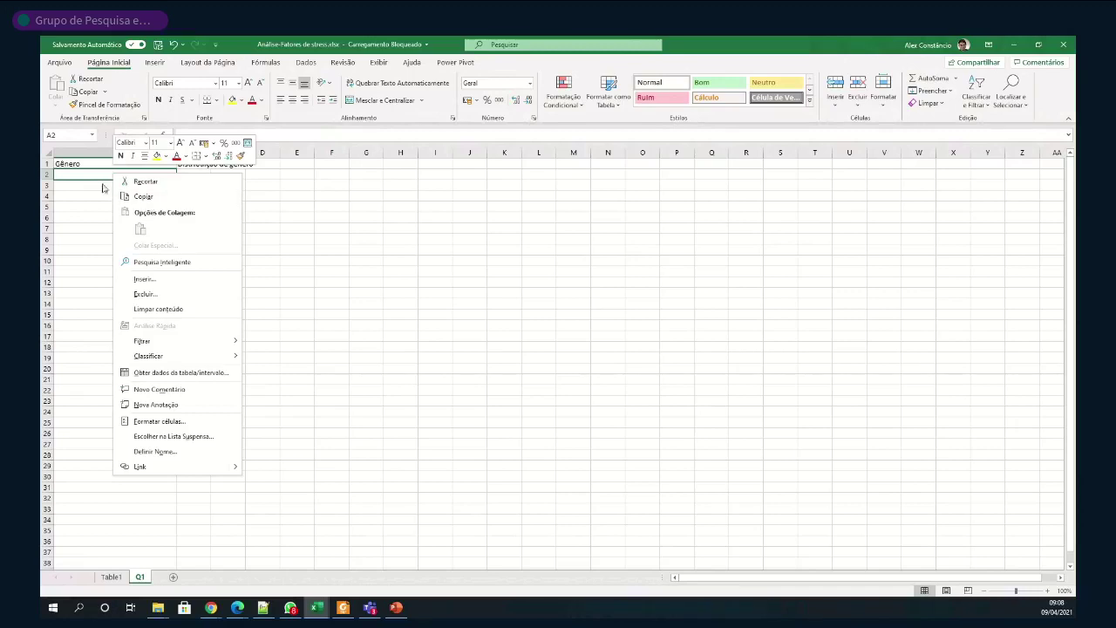
left_click(95, 174)
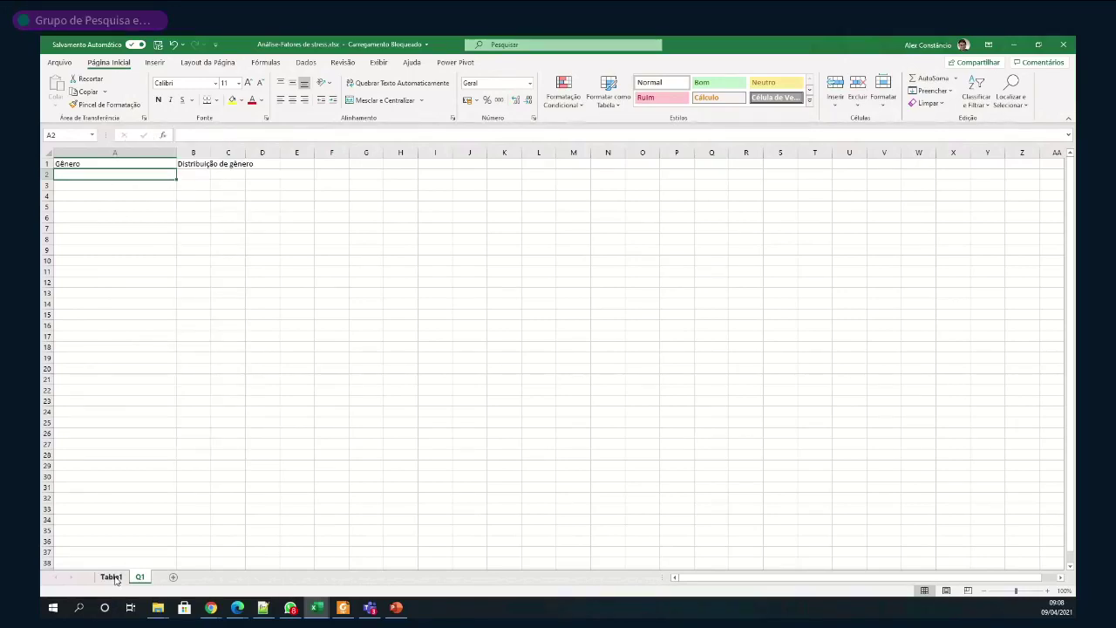
left_click(117, 577)
key("ctrl+c")
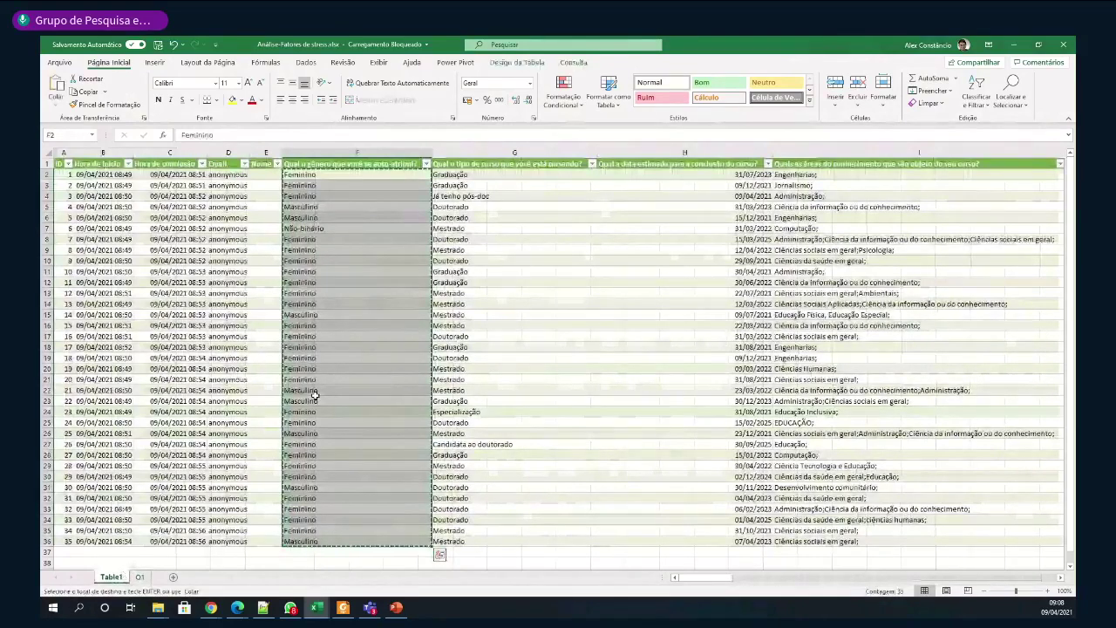
key("ctrl+Page_Down")
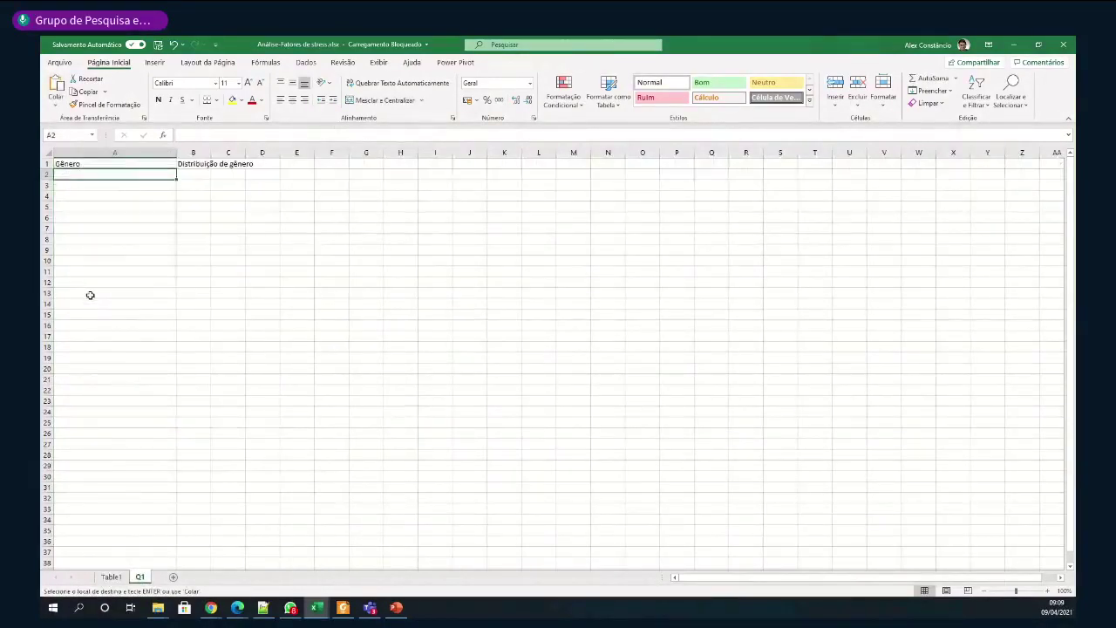
key("ctrl+v")
Clear the pasted answers under Gênero, paste again, then undo the formatted paste
left_click(290, 207)
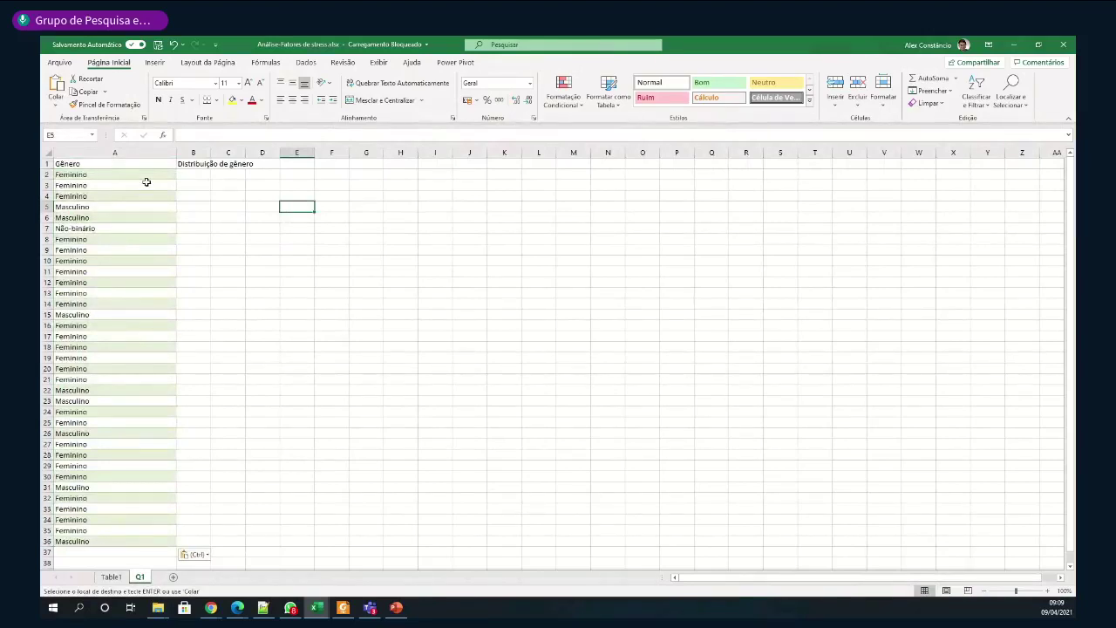
left_click(146, 178)
key("ctrl+shift+Down")
key("Delete")
left_click(196, 175)
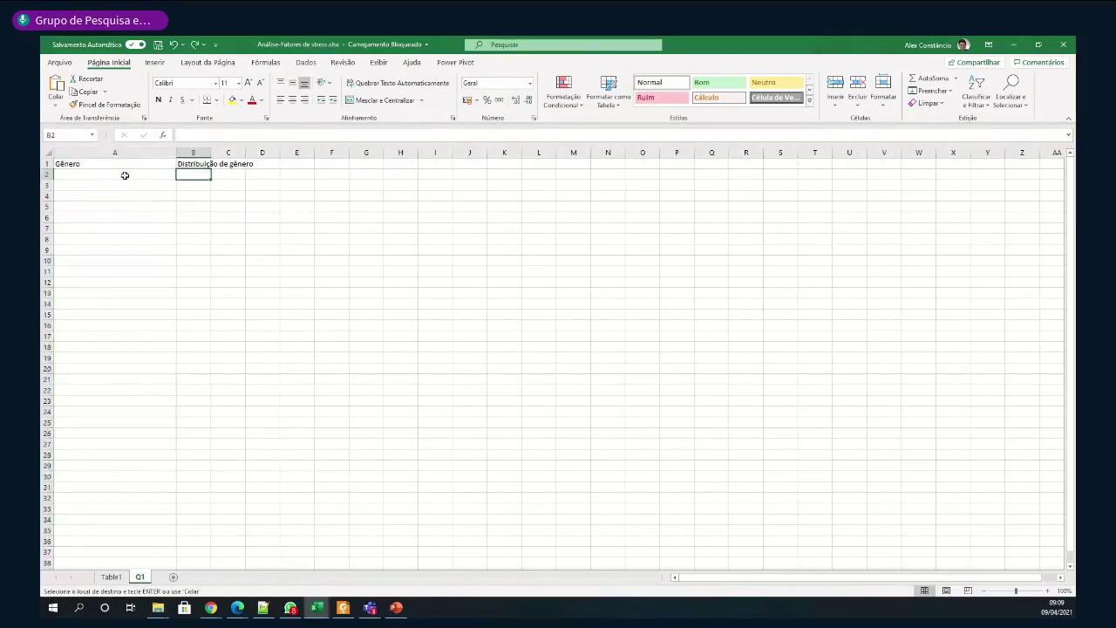
left_click(125, 175)
key("ctrl+v")
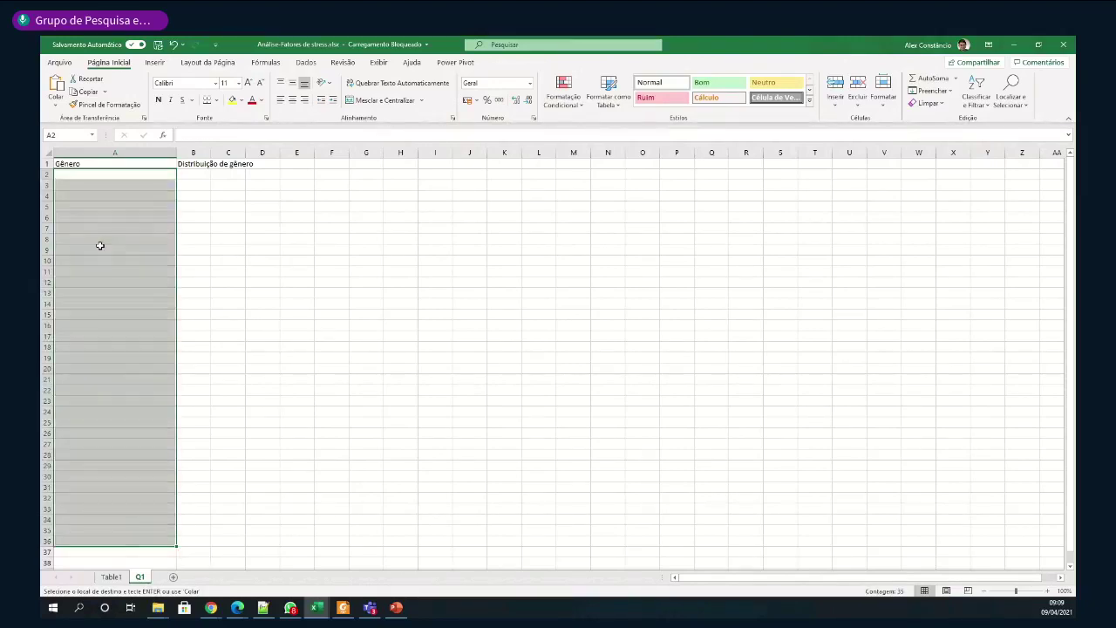
key("ctrl+z")
Paste the gender answers into A2 as values only via Colar Especial > Valores
left_click(218, 174)
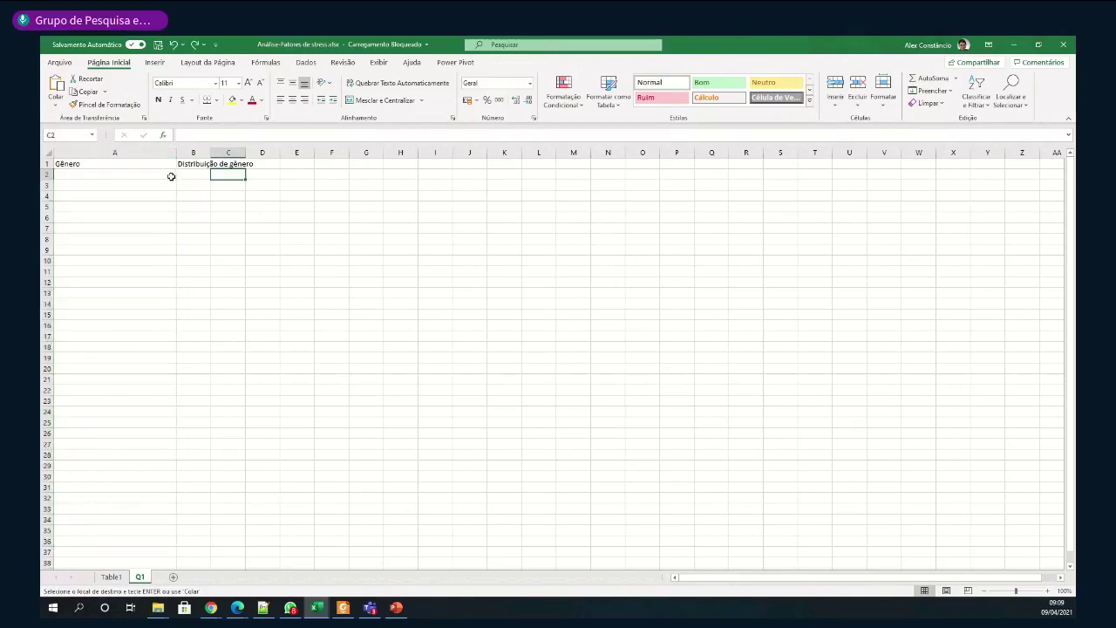
left_click(107, 175)
right_click(108, 175)
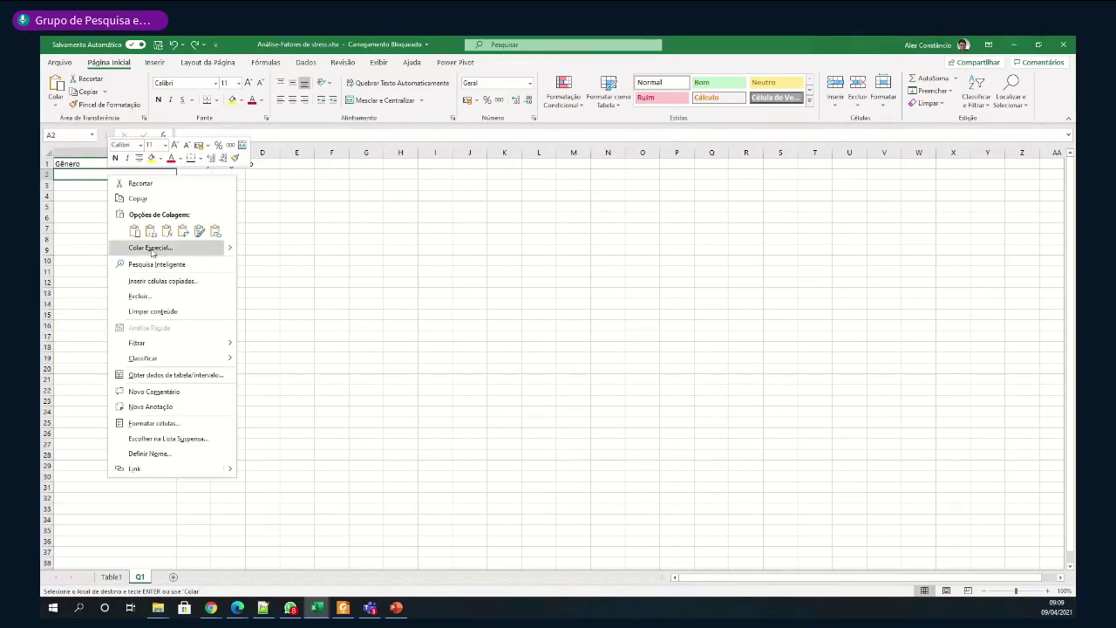
mouse_move(171, 247)
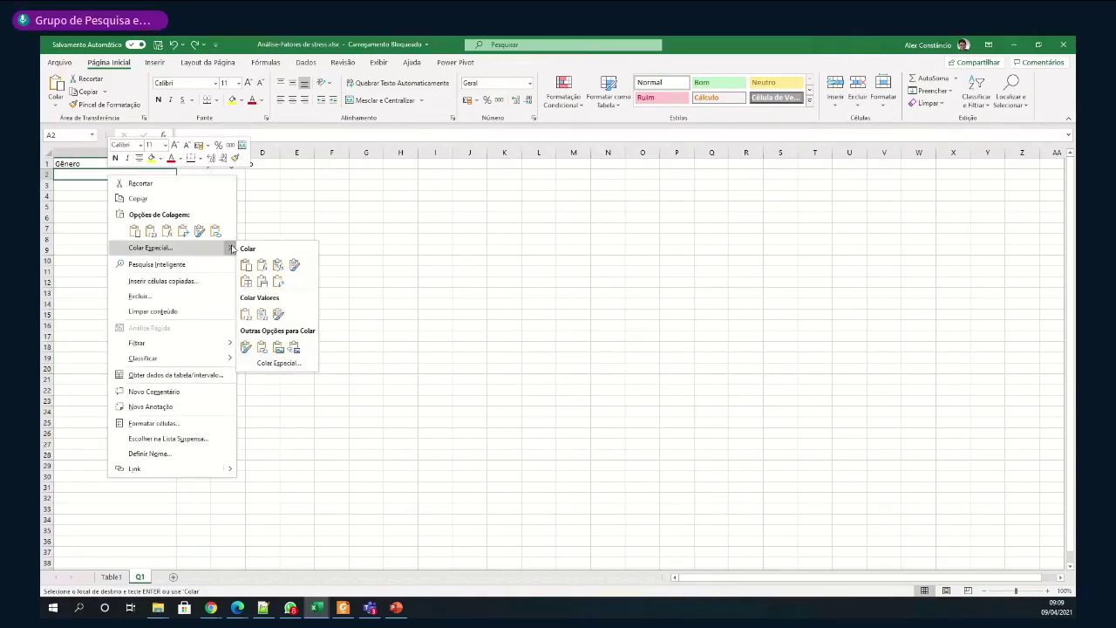
left_click(246, 314)
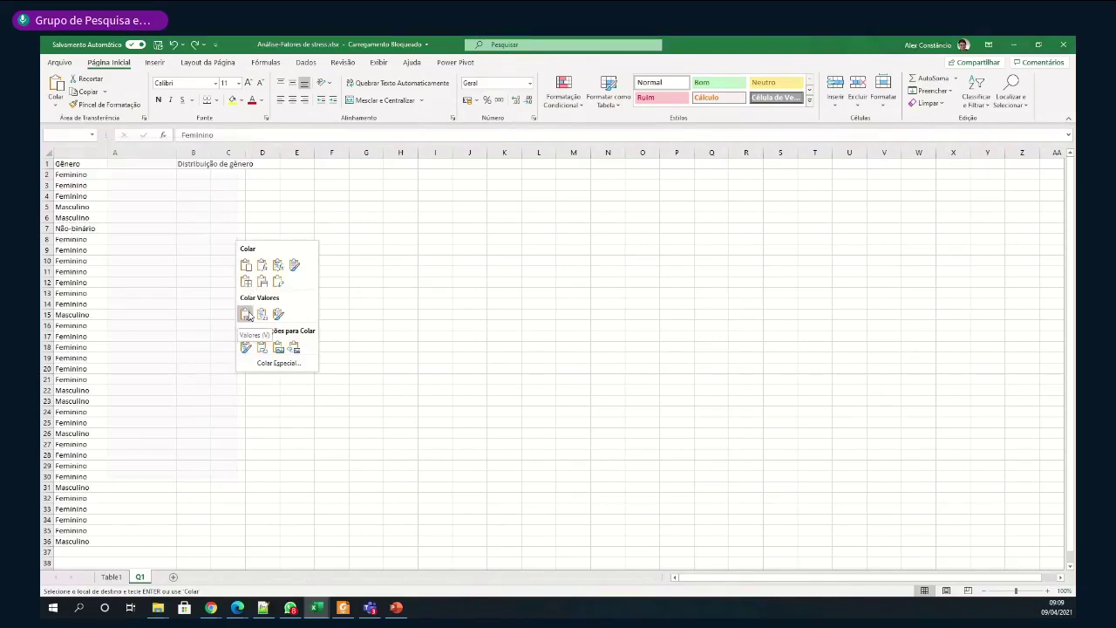
left_click(246, 314)
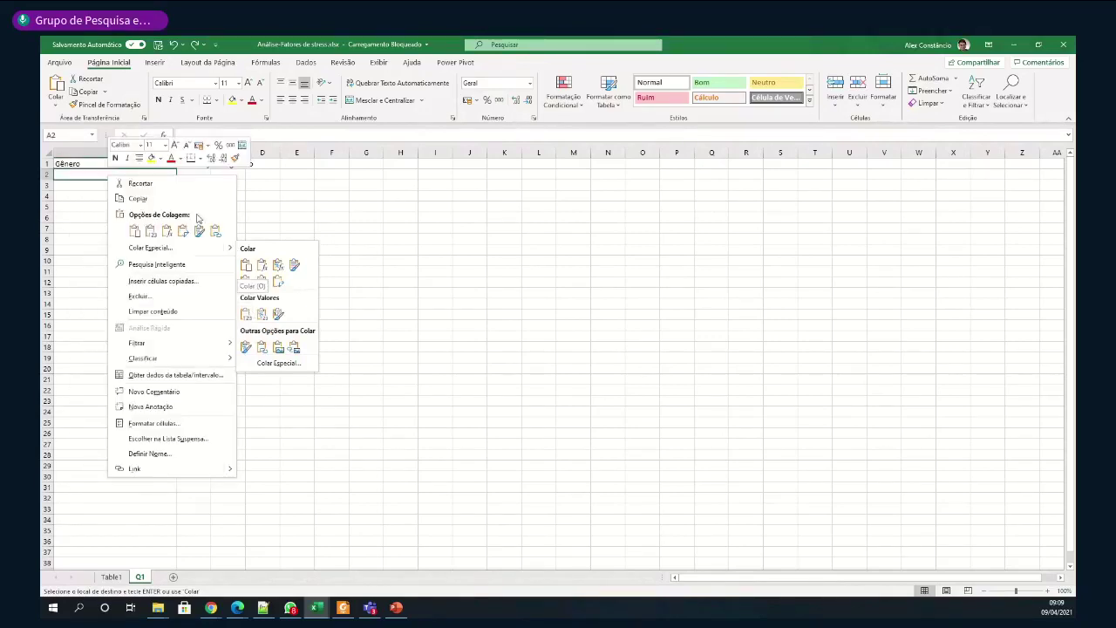
left_click(152, 231)
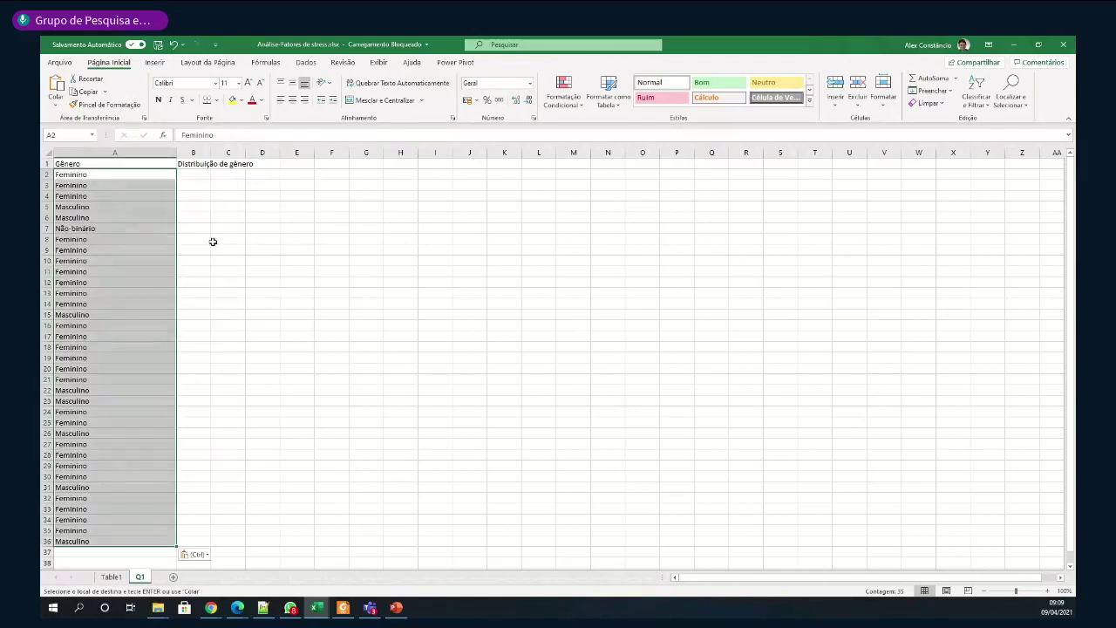
left_click(274, 207)
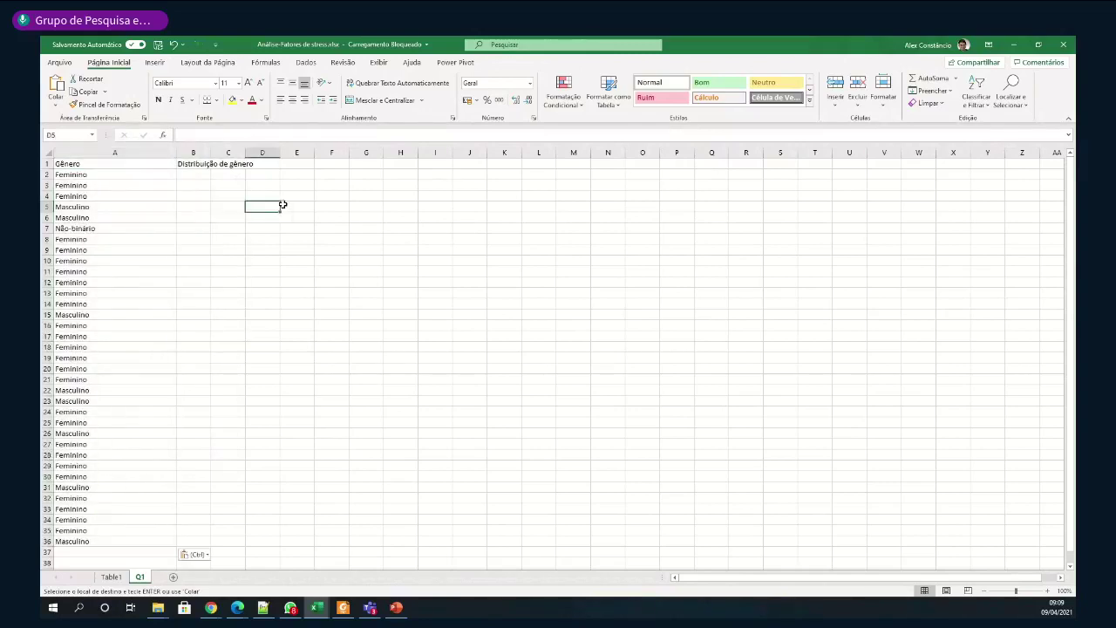
Autofit column A's width and select the gender answers in rows 2 to 36
double_click(176, 153)
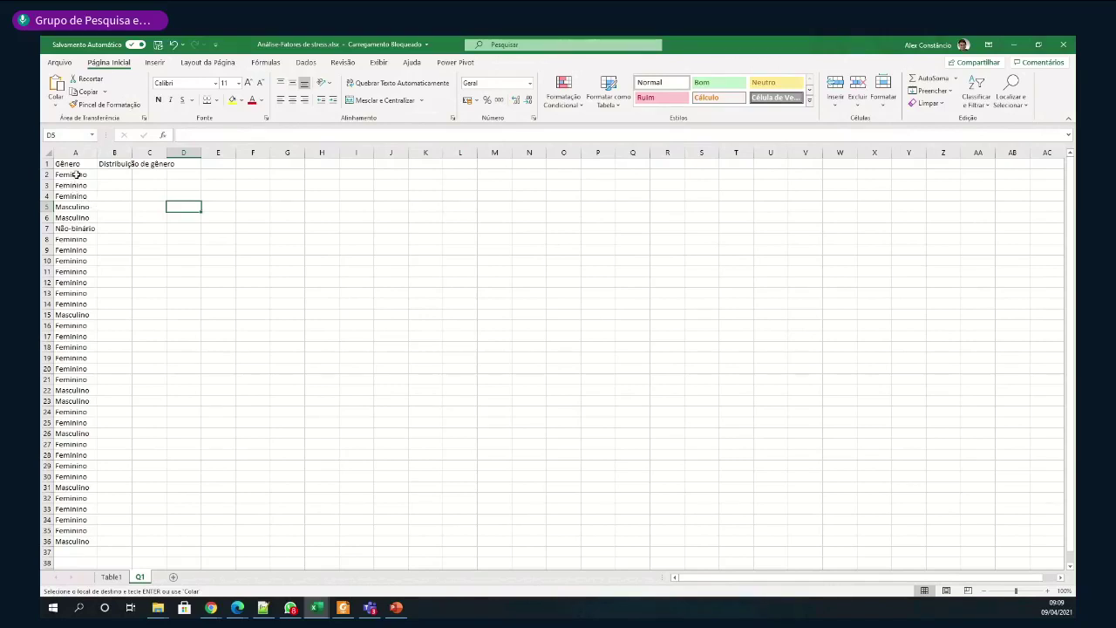
left_click_drag(76, 175, 68, 539)
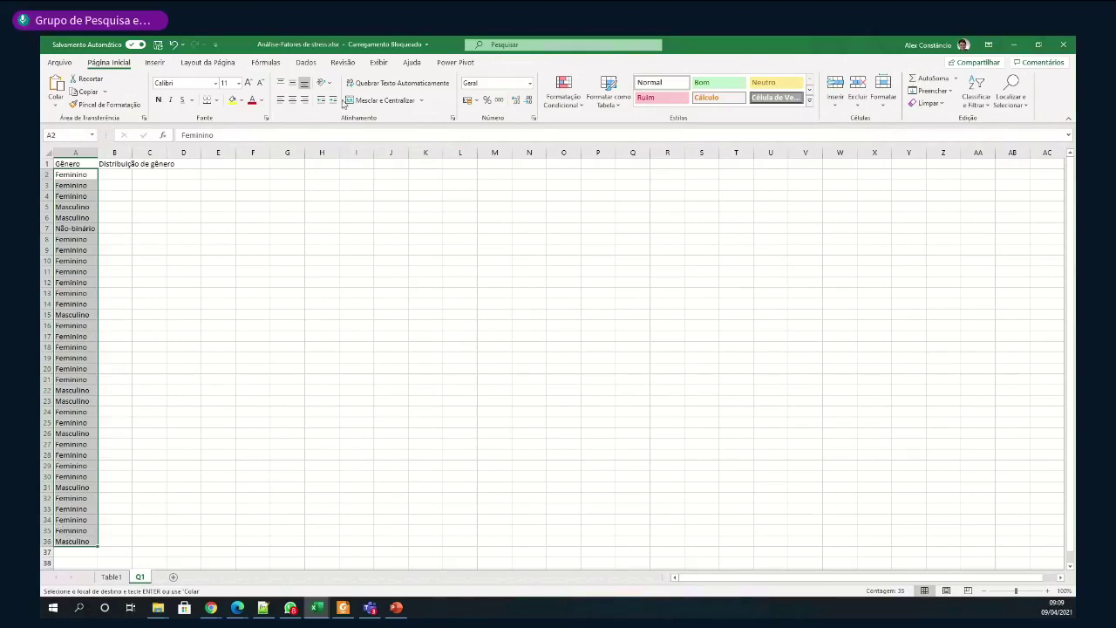
left_click(306, 63)
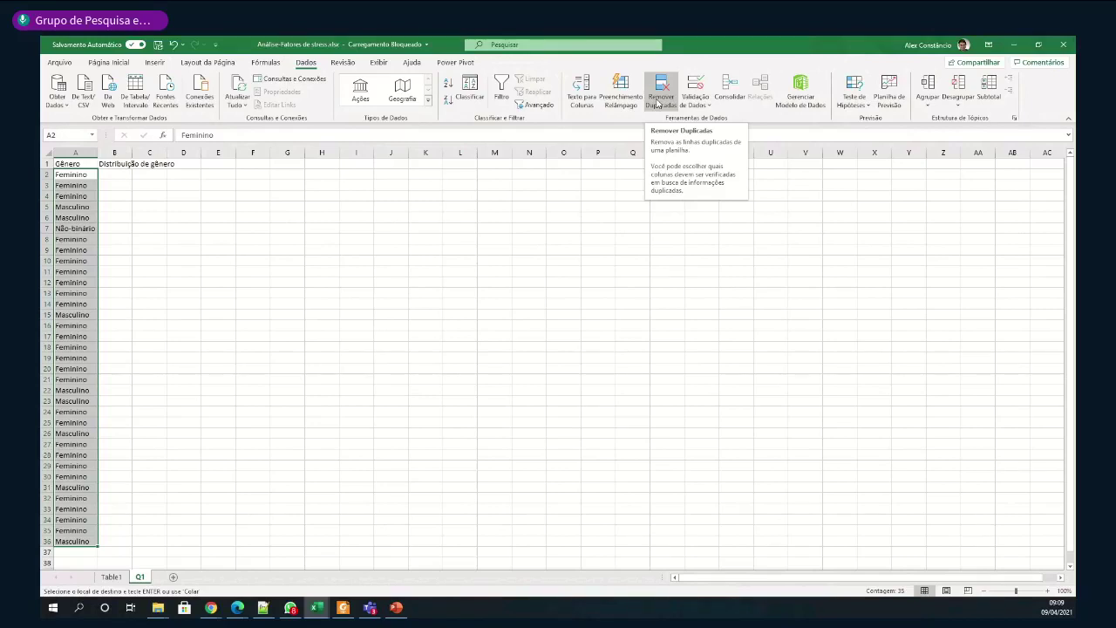
Remove duplicates from the current selection only, leaving Feminino, Masculino and Não-binário in A2:A4
left_click(658, 103)
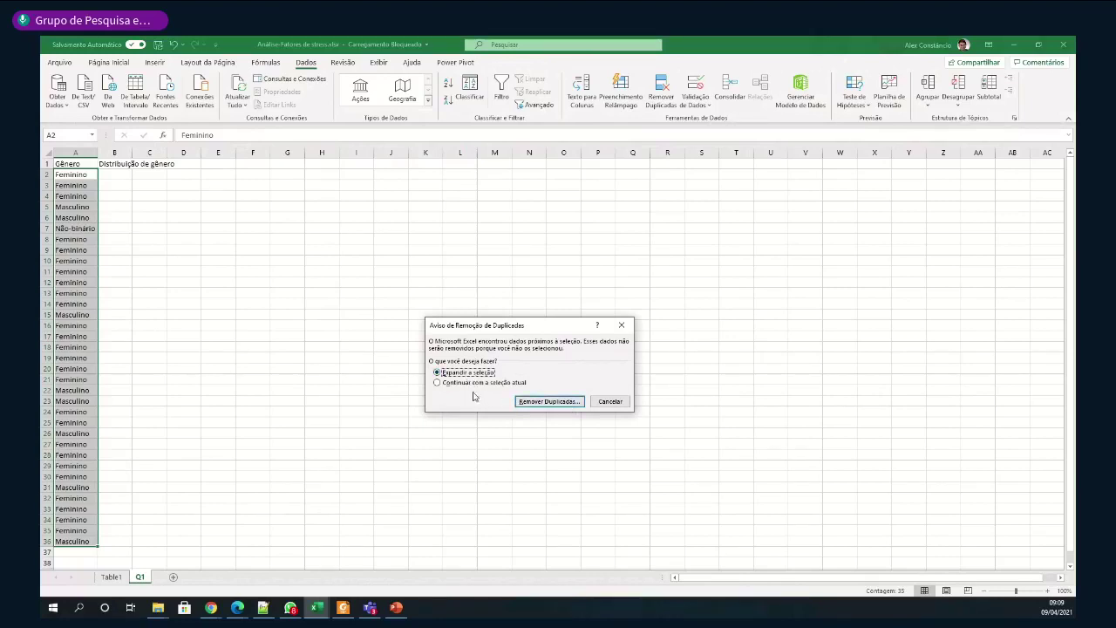
left_click(481, 383)
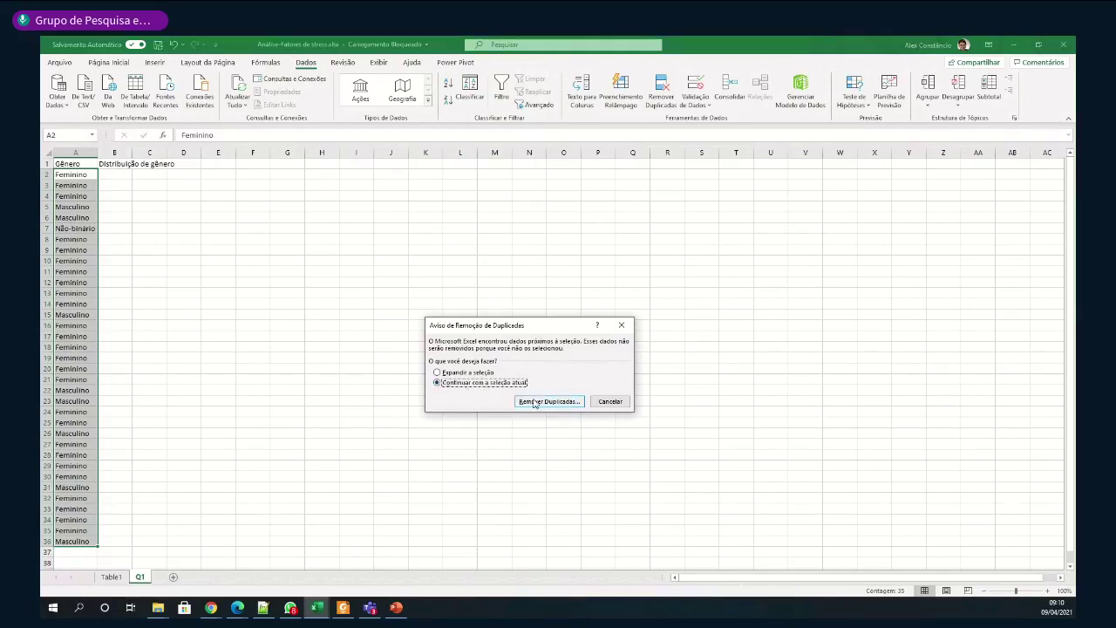
left_click(536, 402)
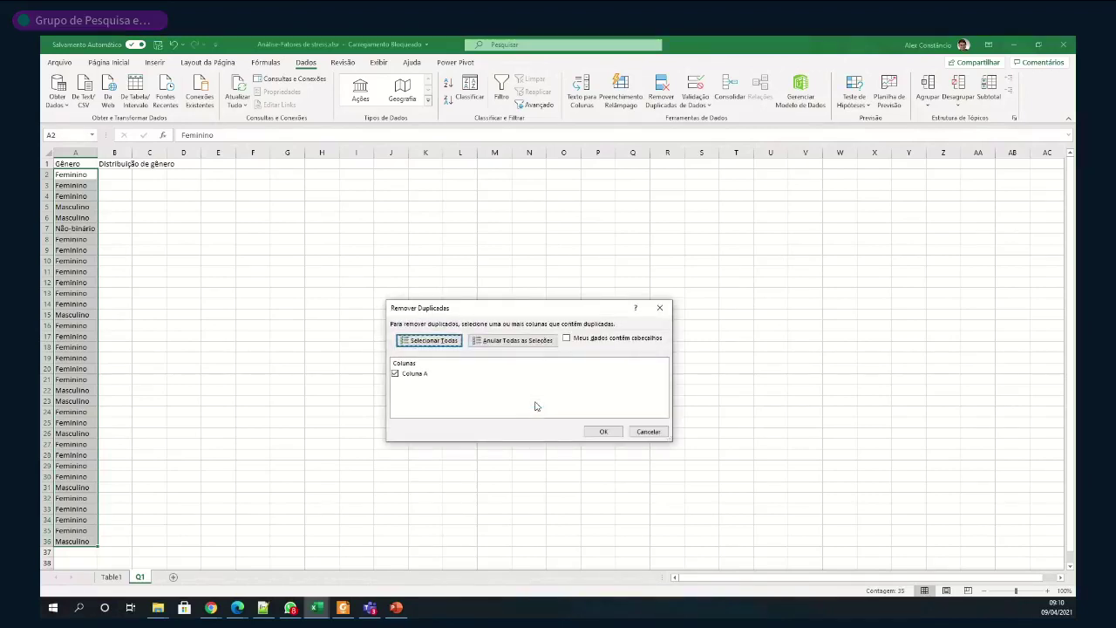
left_click(604, 431)
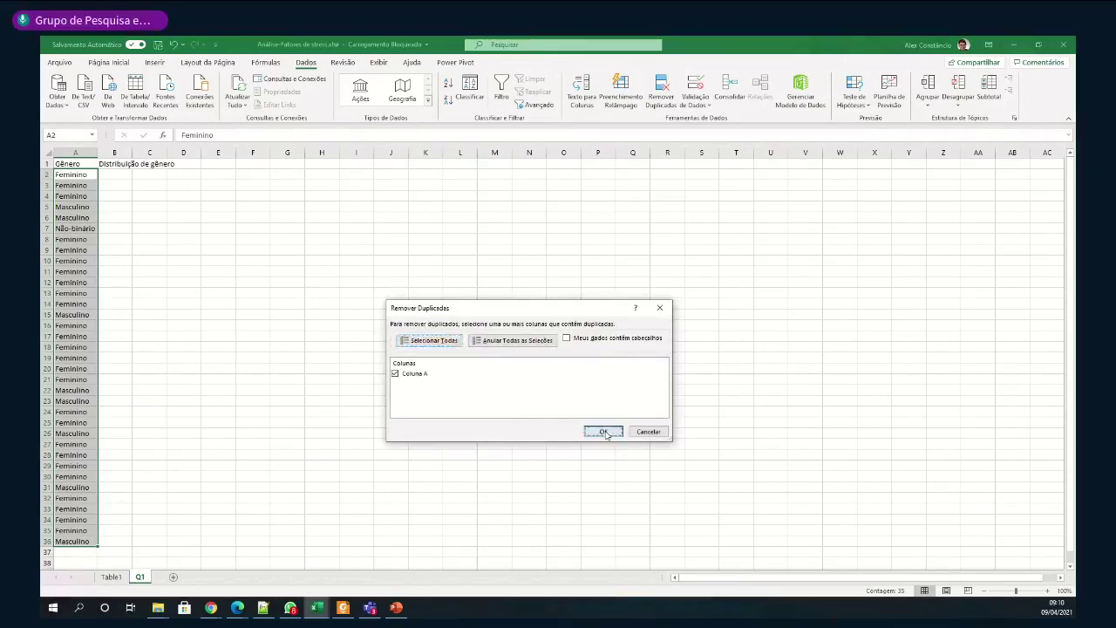
left_click(561, 352)
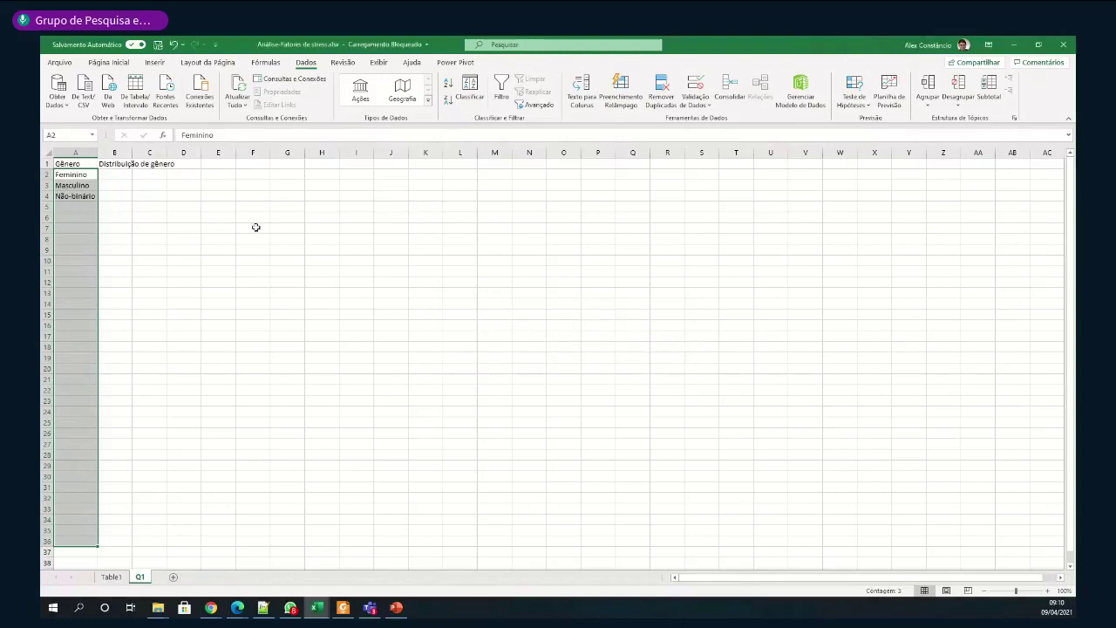
left_click(208, 193)
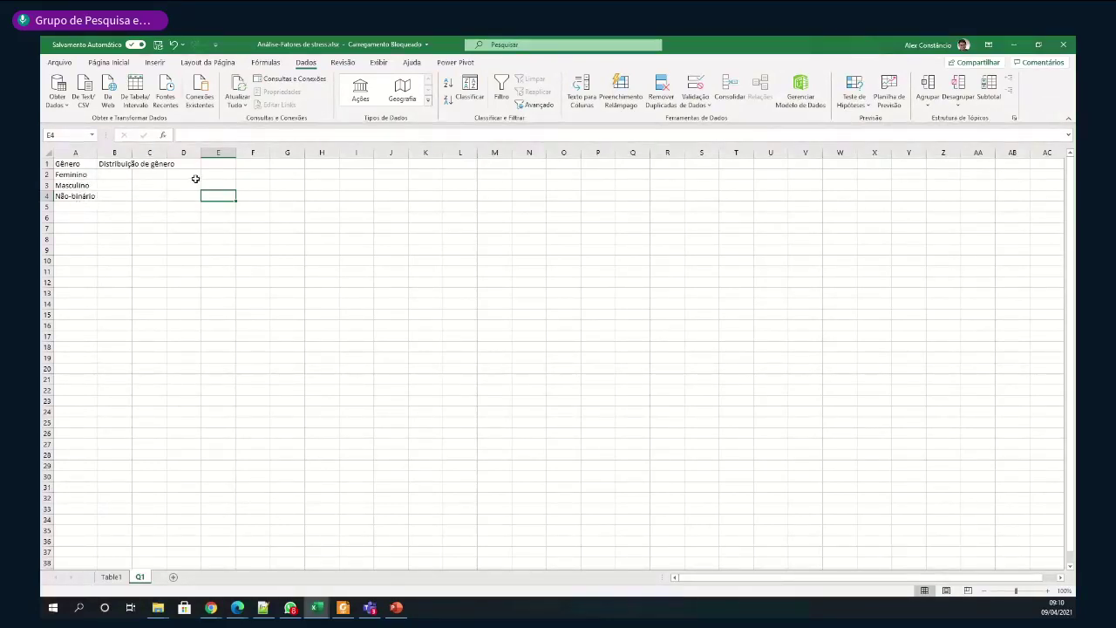
left_click(78, 173)
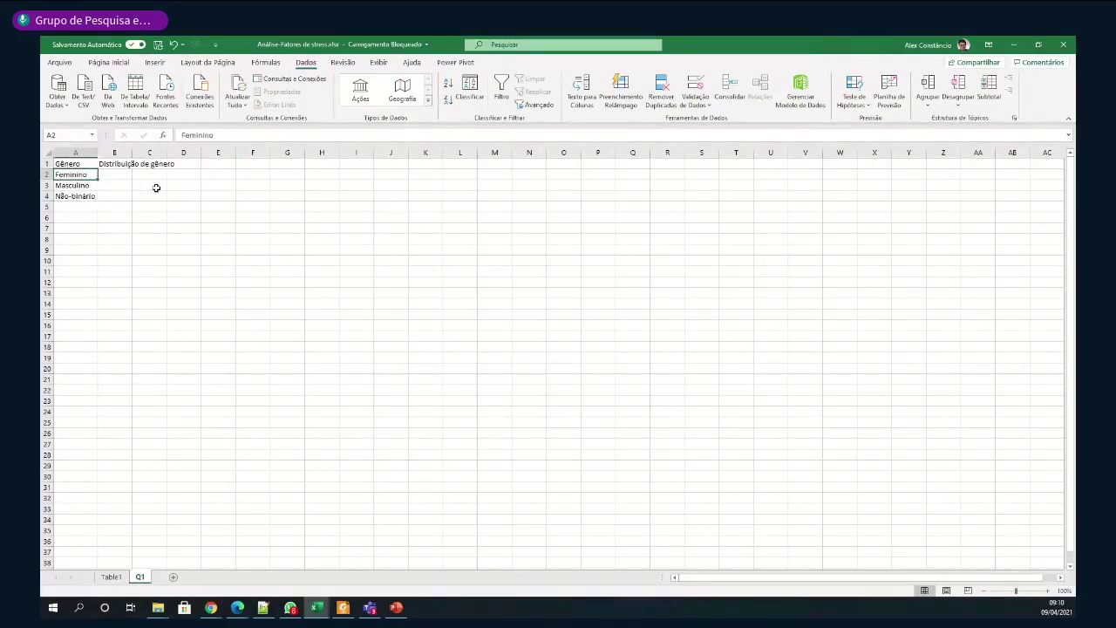
left_click(77, 184)
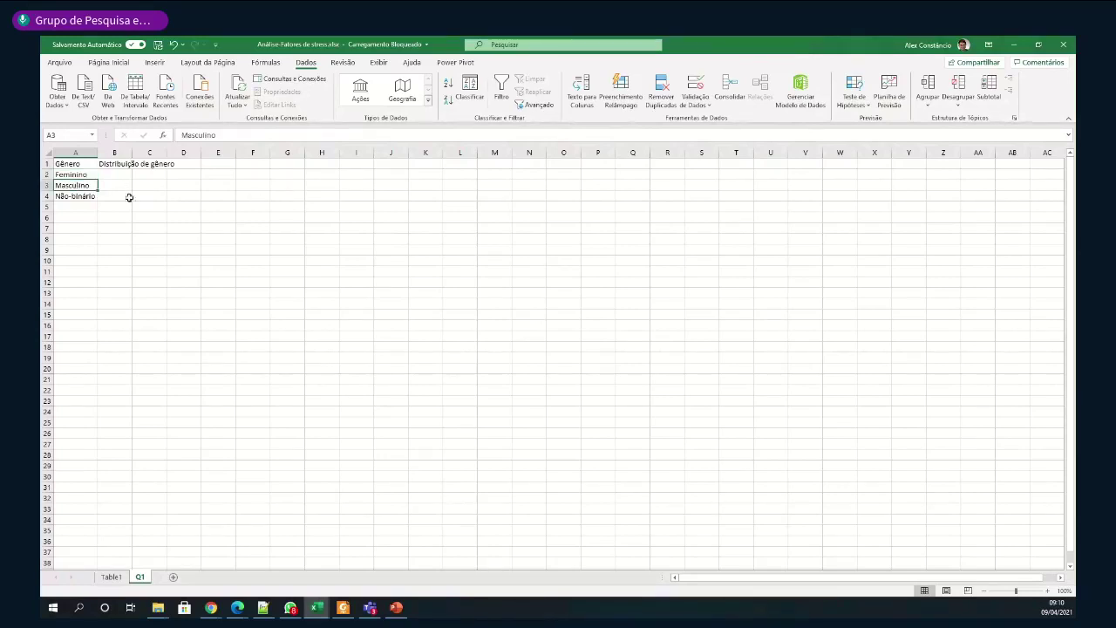
left_click(68, 198)
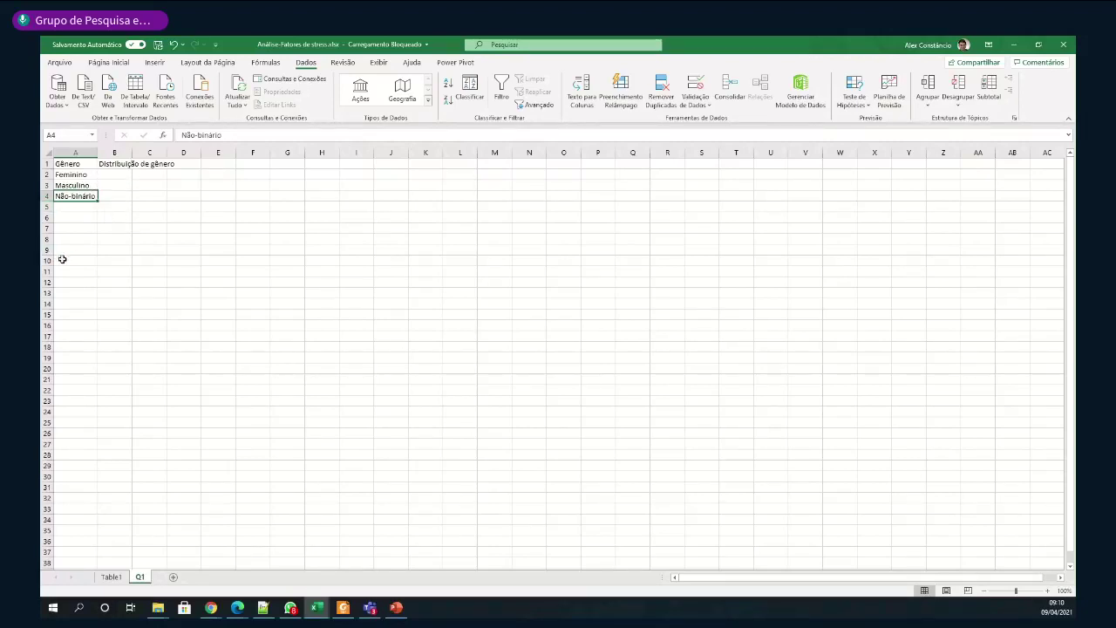
left_click(108, 174)
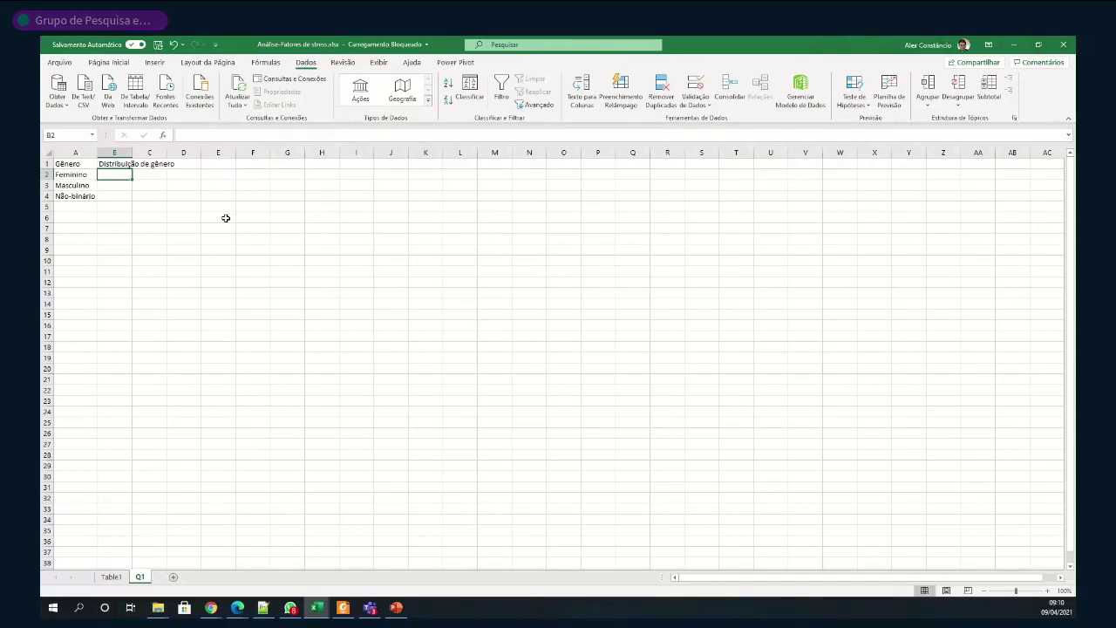
Enter =CONT.SE in cell B2 to begin the Feminino count formula
type("=CON")
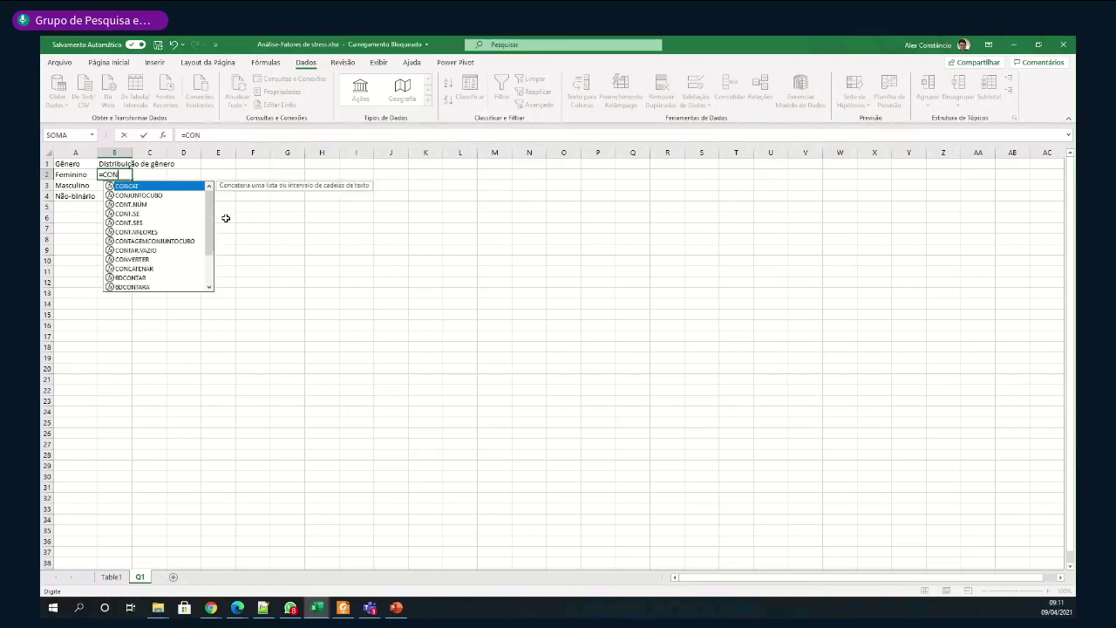
type("T.S")
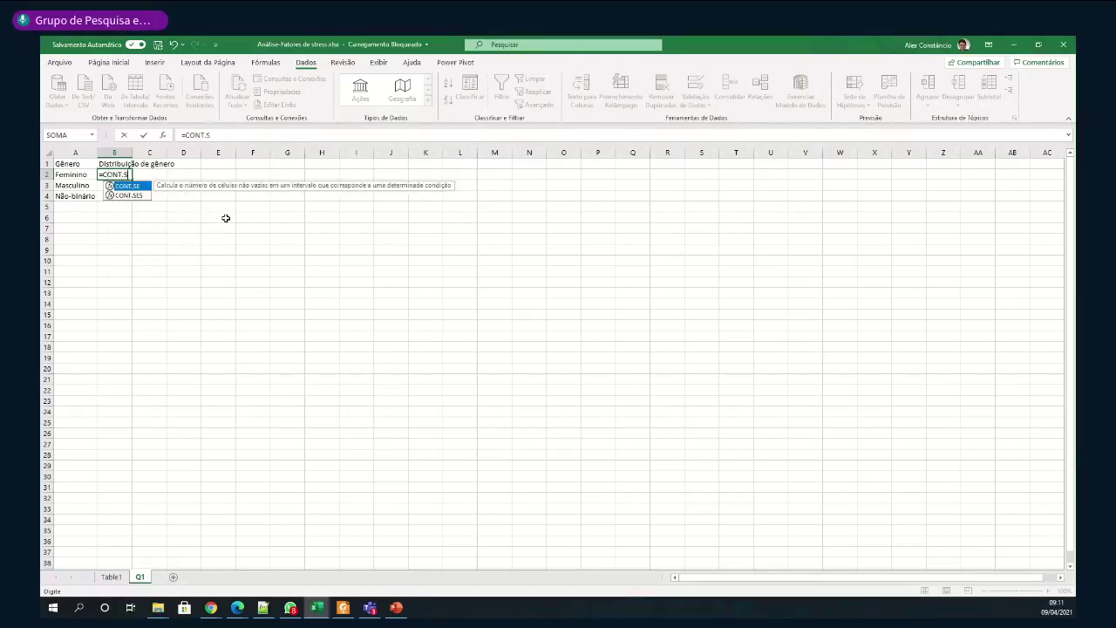
type("E")
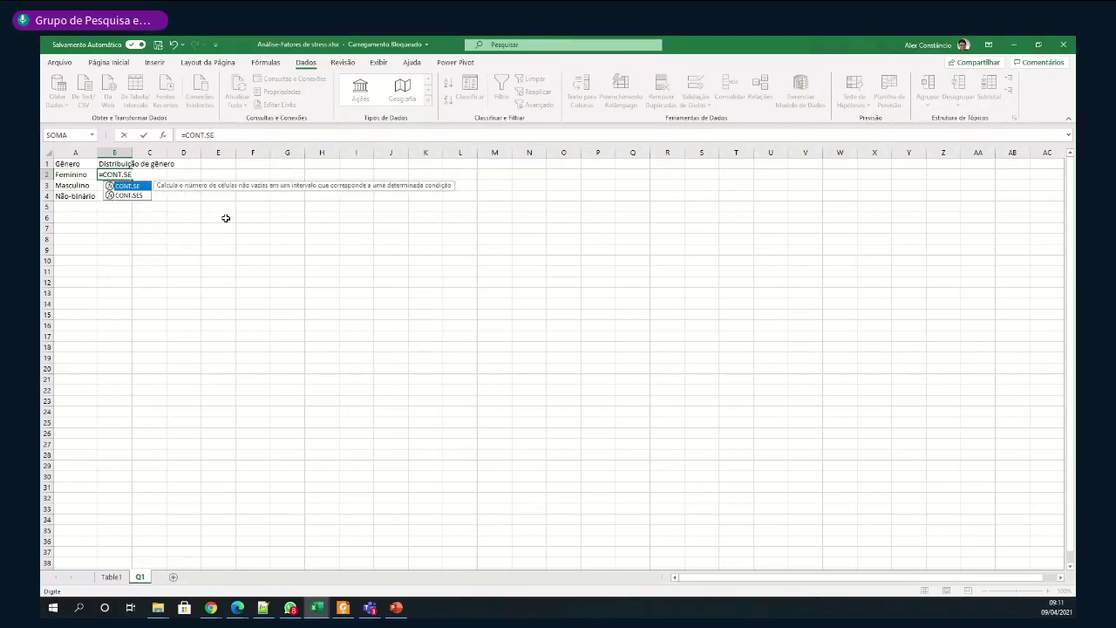
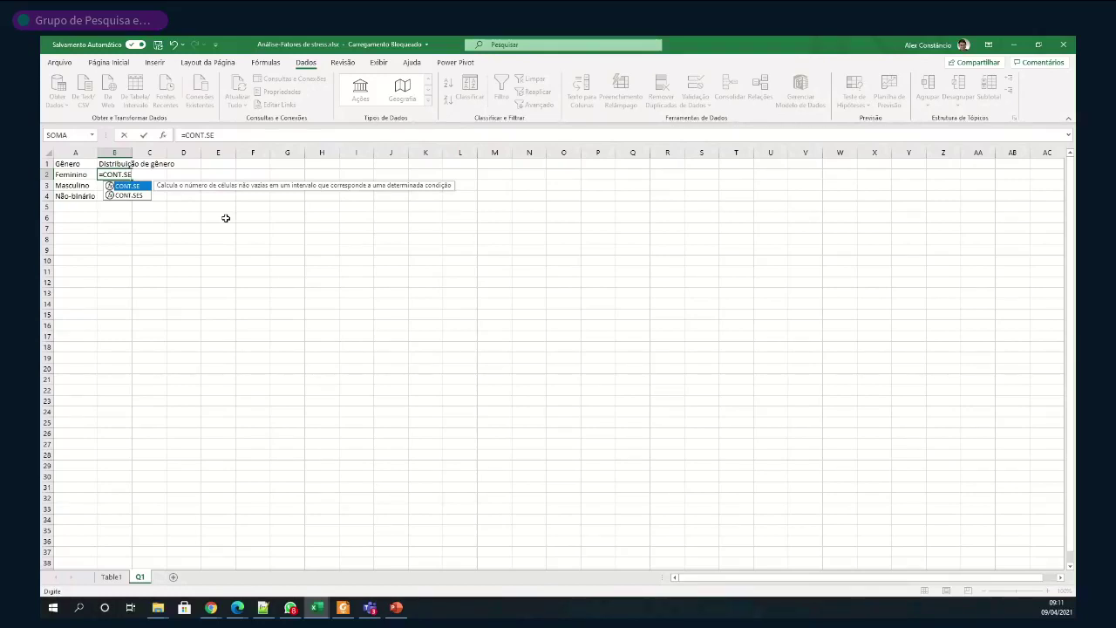
Start B2's =CONT.SE( formula with Table1[ as the range to count over
key("Escape")
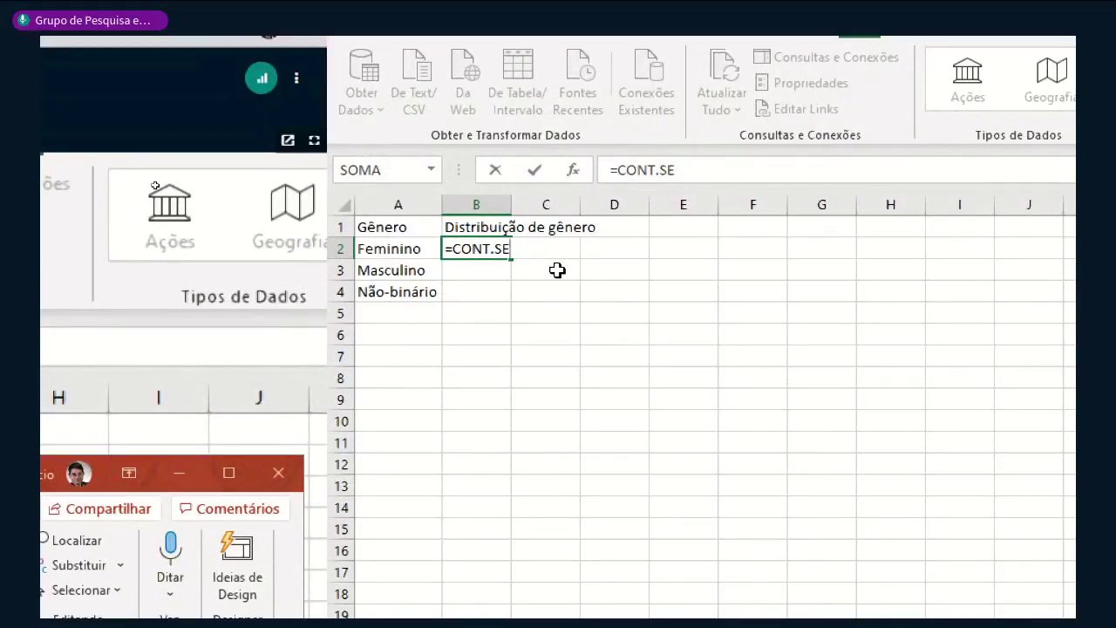
type("(")
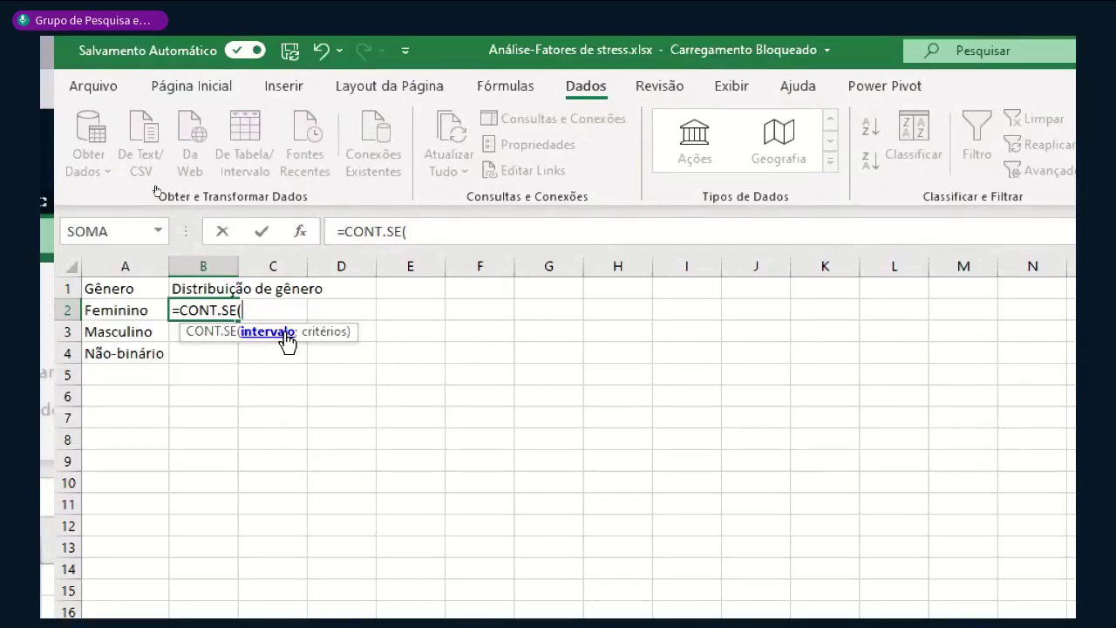
type("T")
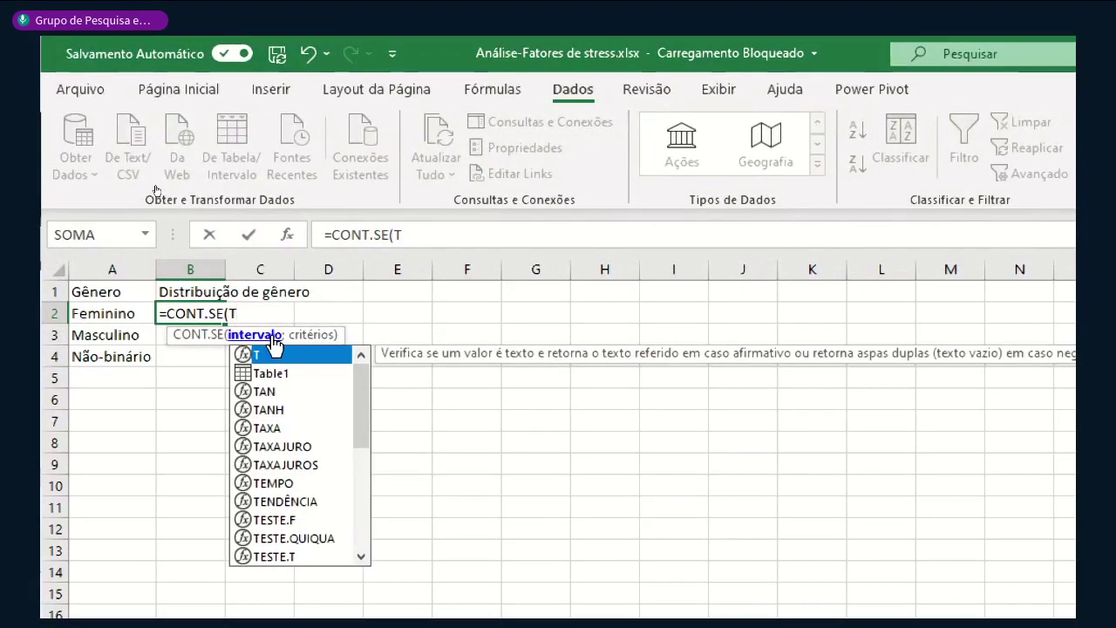
key("Down")
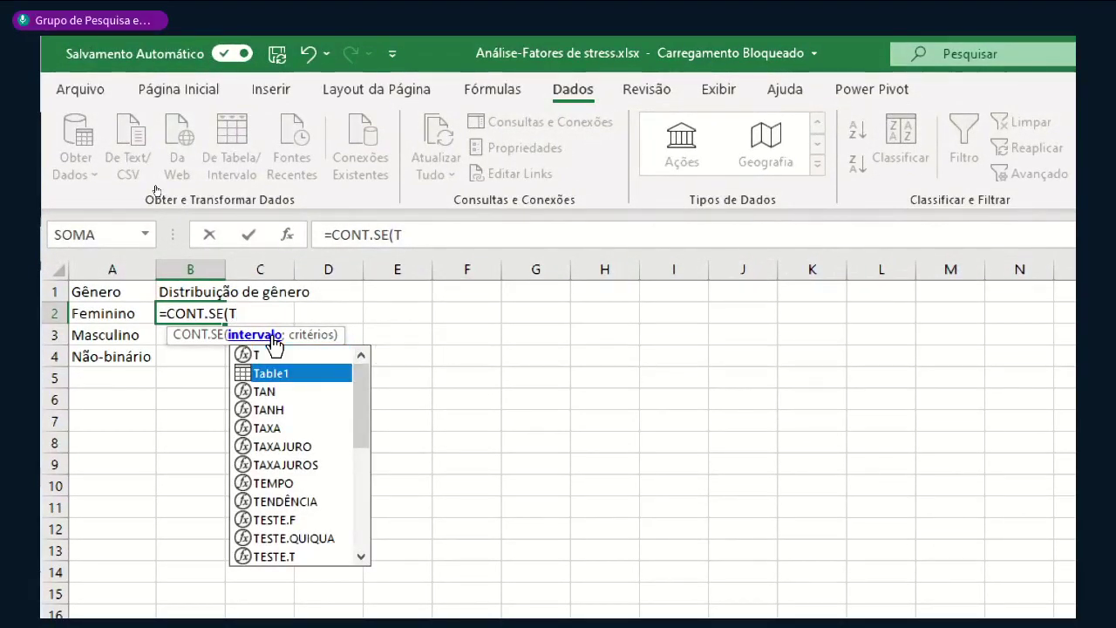
type("a")
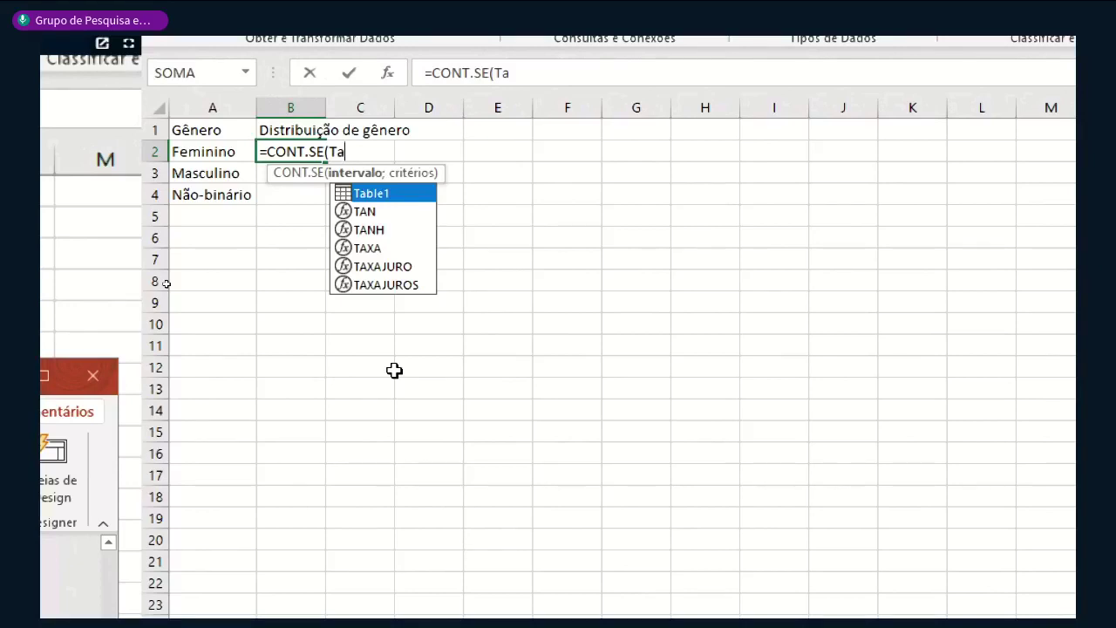
type("b")
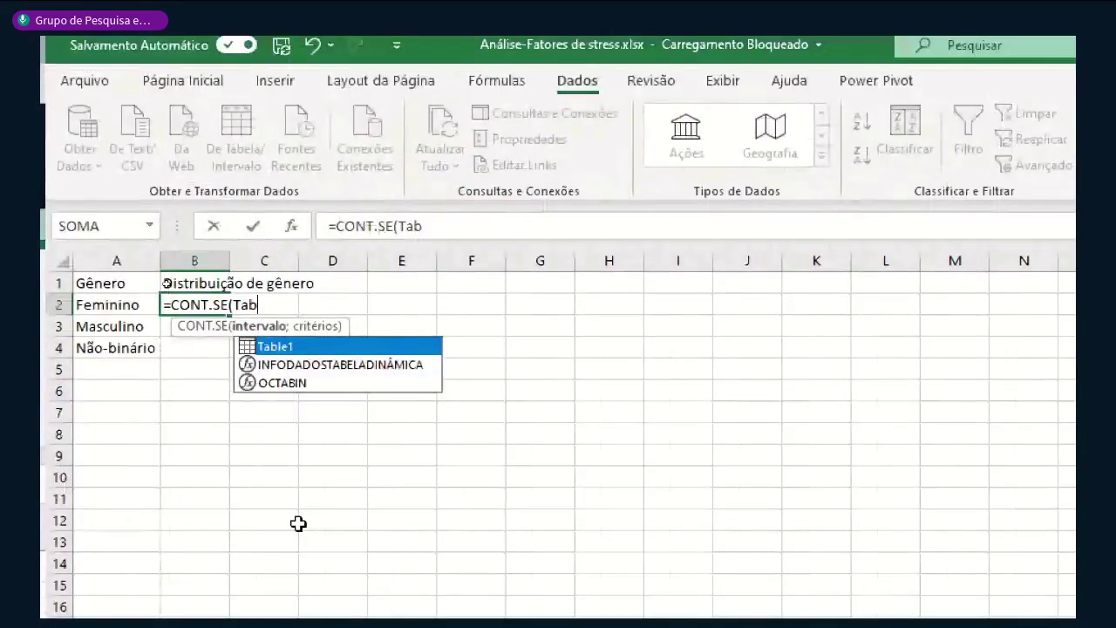
type("le1")
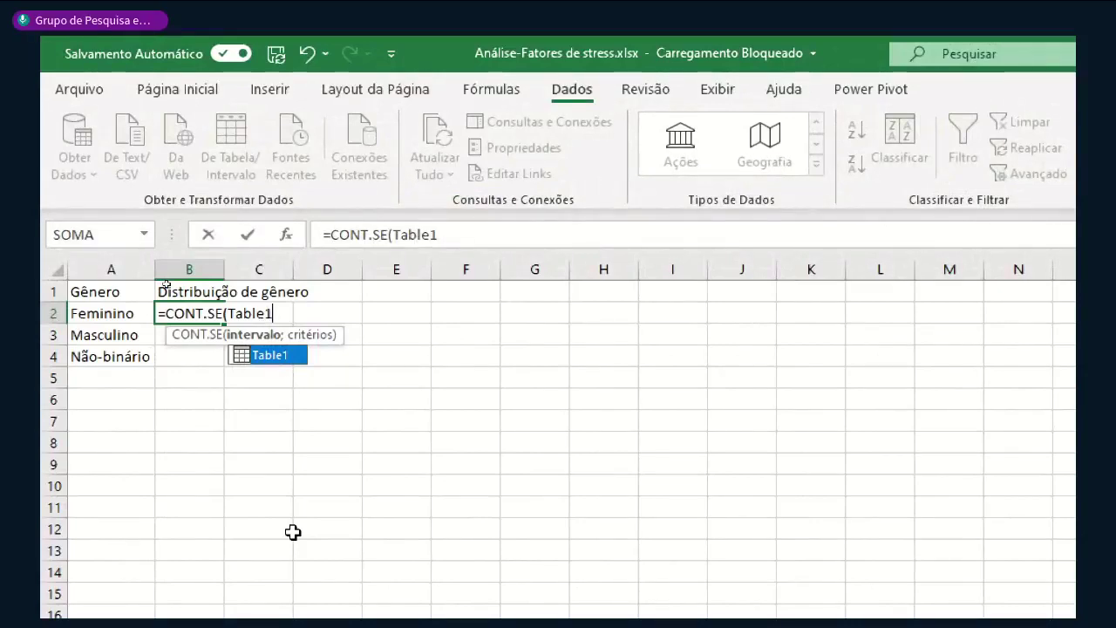
type("[")
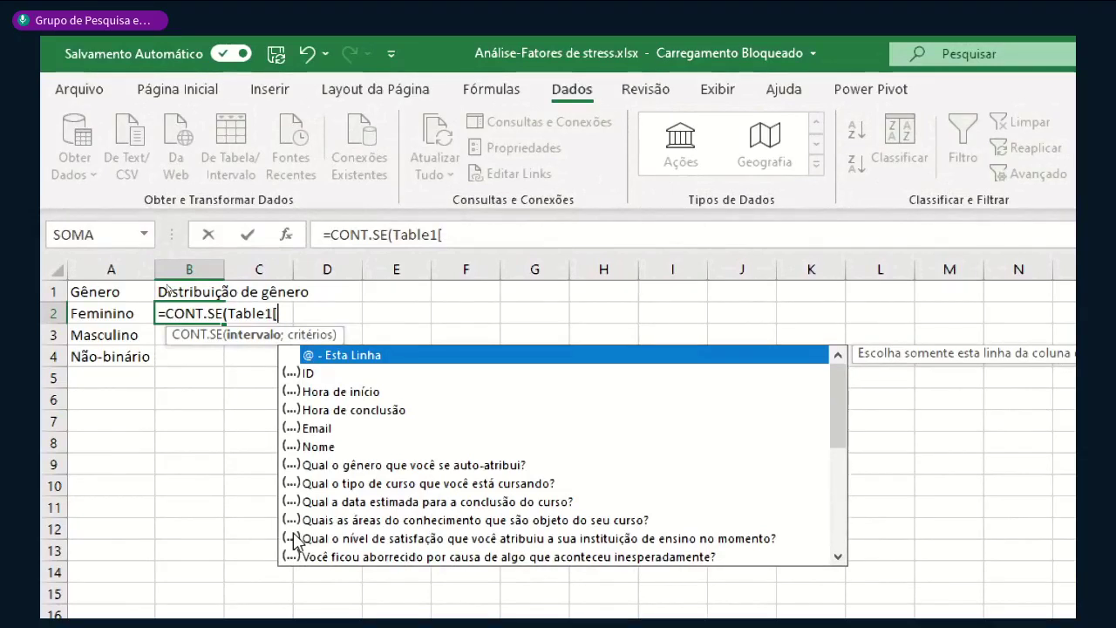
Complete B2 as =CONT.SE(Table1[Qual o gênero que você se auto-atribui?];A2), returning 26
key("Down")
key("Down")
key("Down")
key("Down")
key("Down")
key("Down")
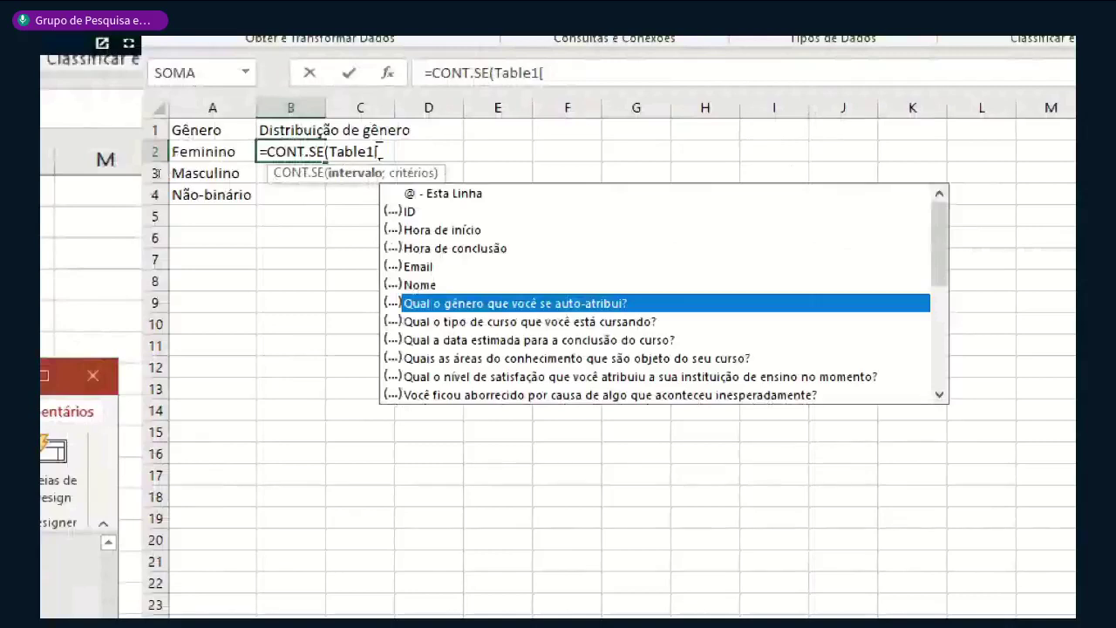
double_click(480, 304)
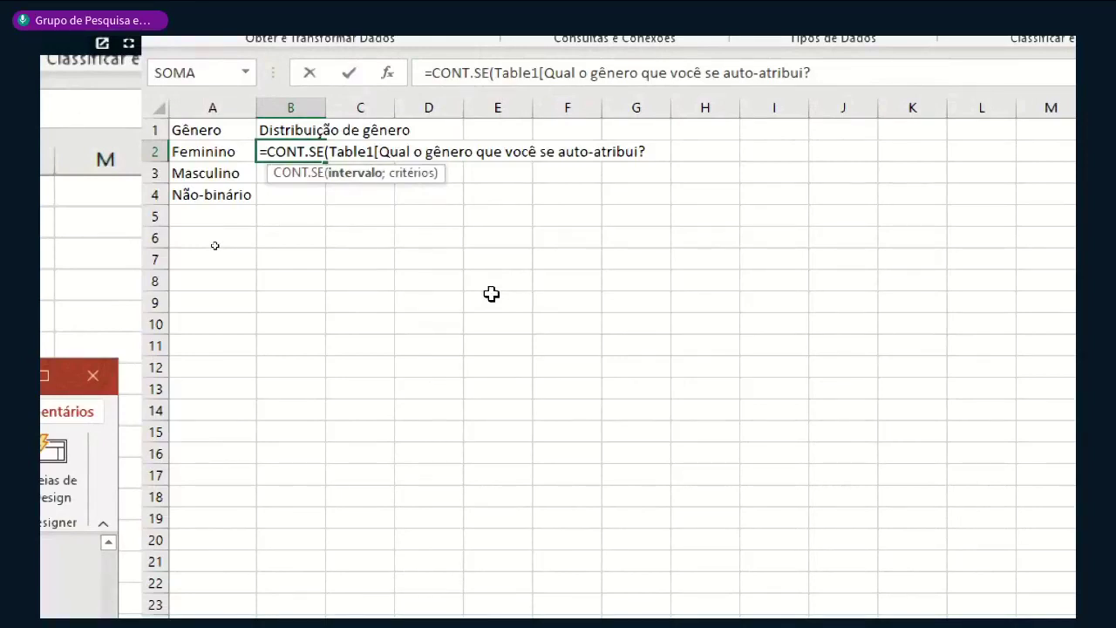
type("]")
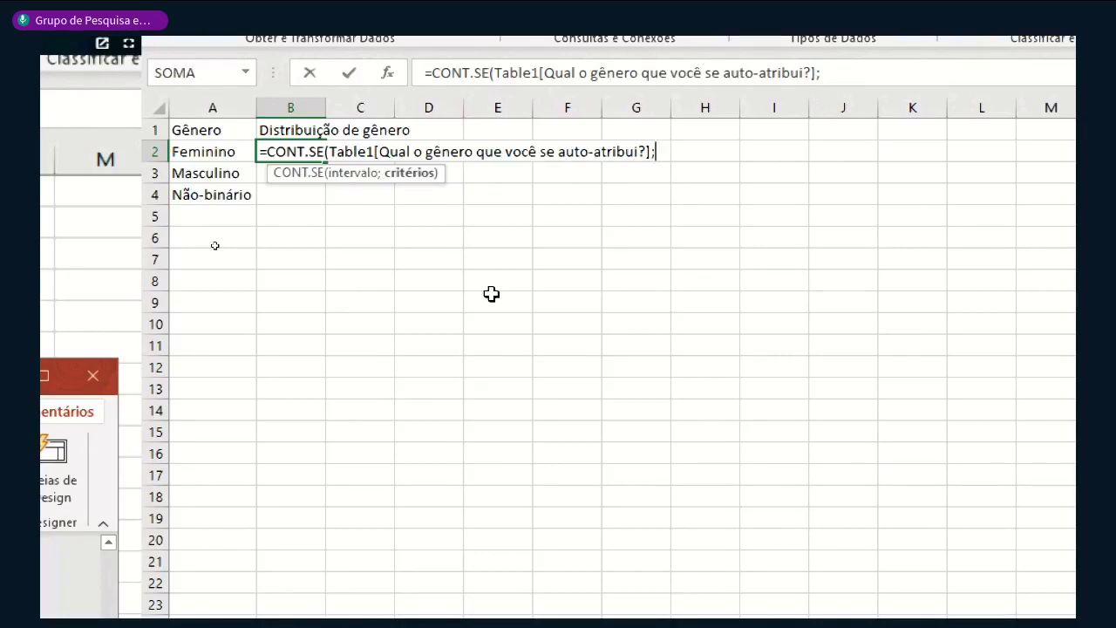
type(";")
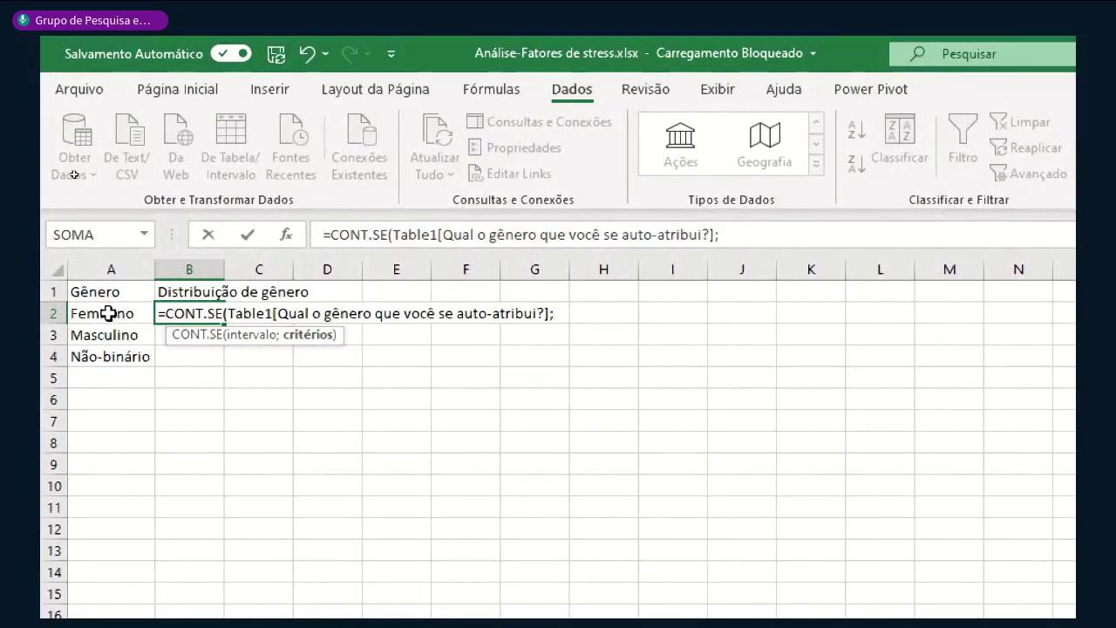
key("BackSpace")
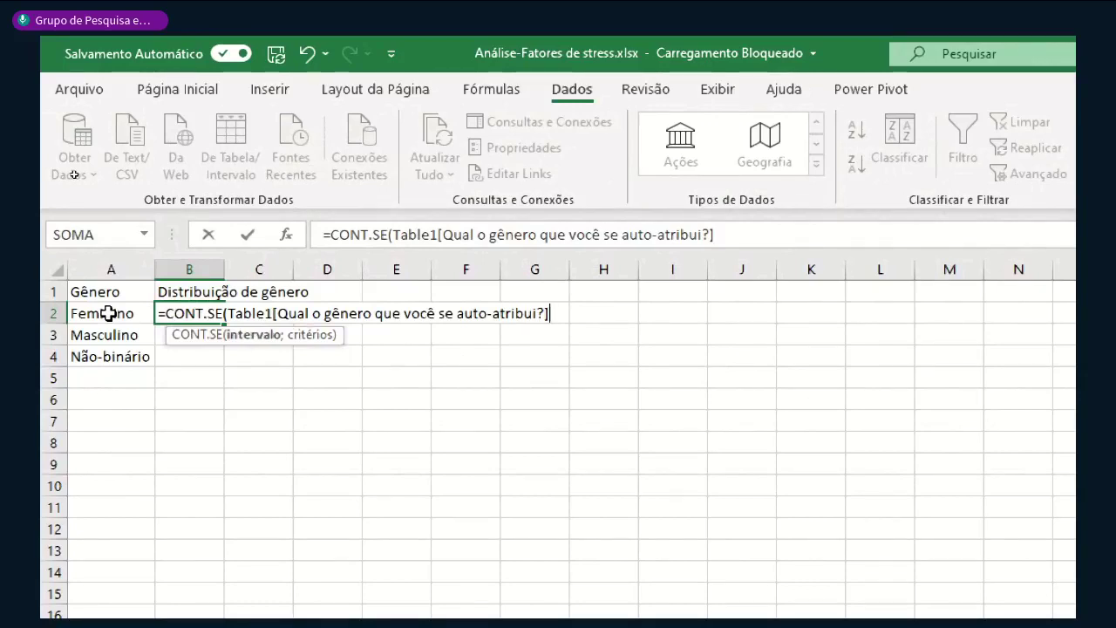
type(";")
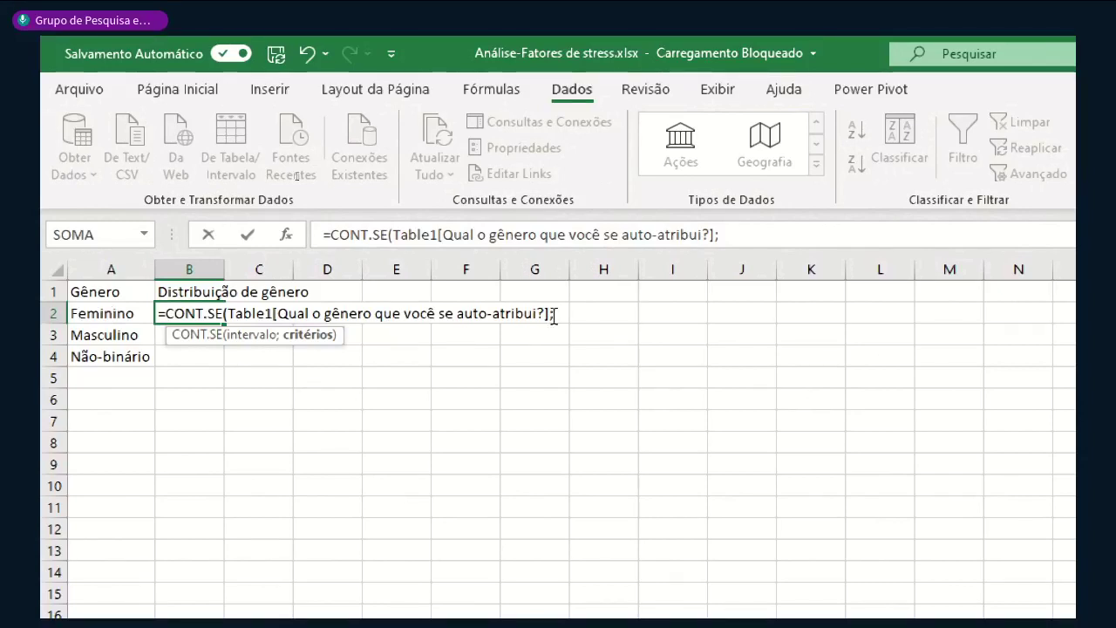
left_click(102, 312)
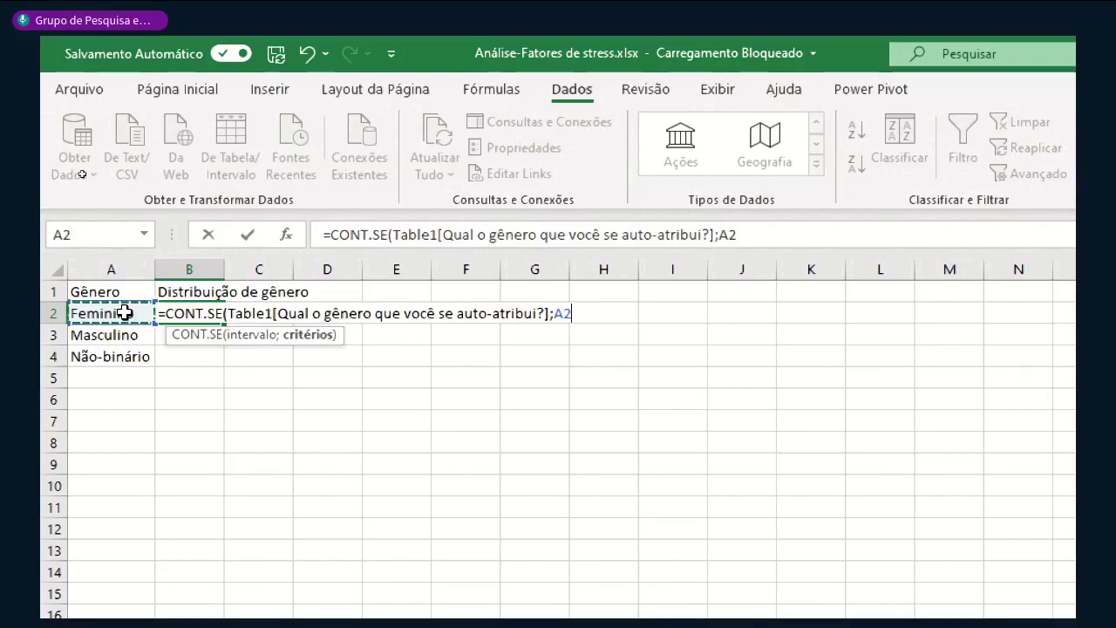
type(")")
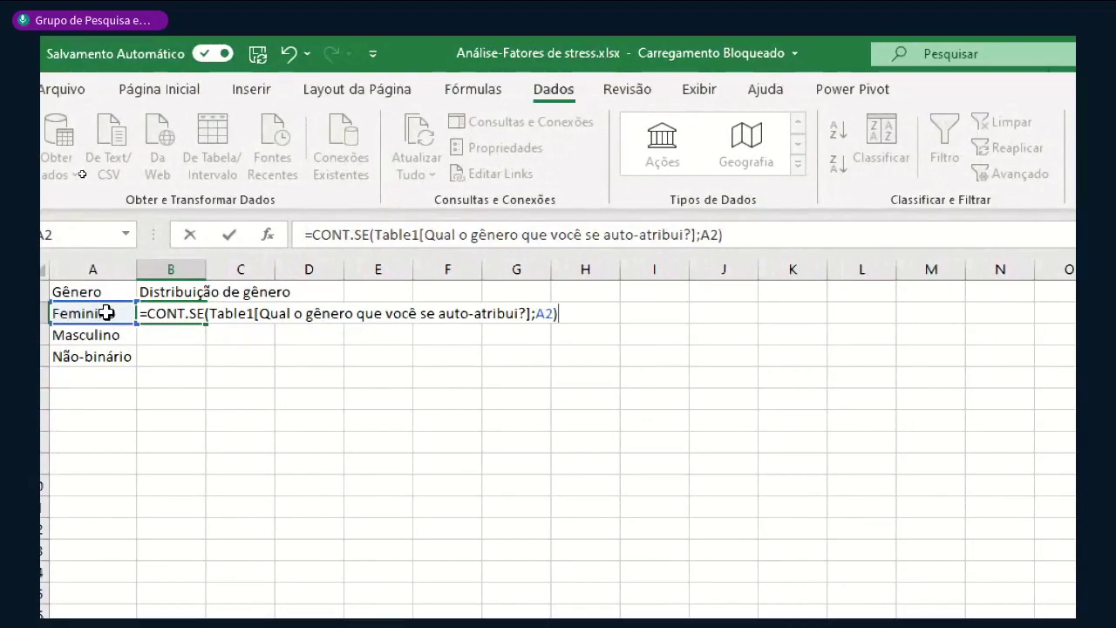
key("Return")
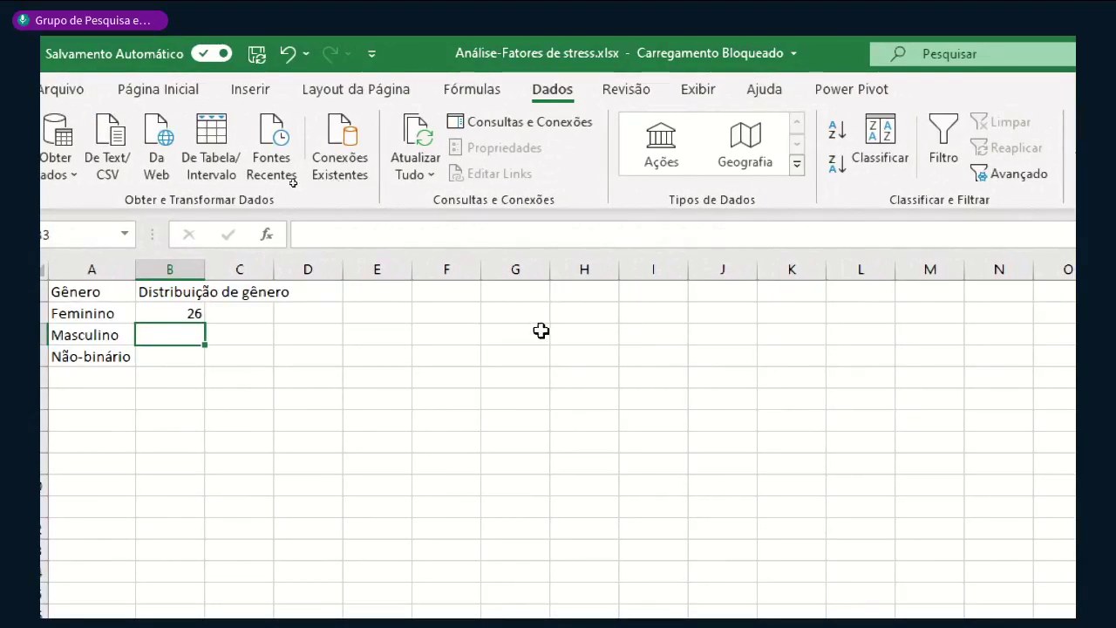
Fill B2's count down to B3:B4 (8 Masculino, 1 Não-binário) and verify both formulas
left_click(176, 312)
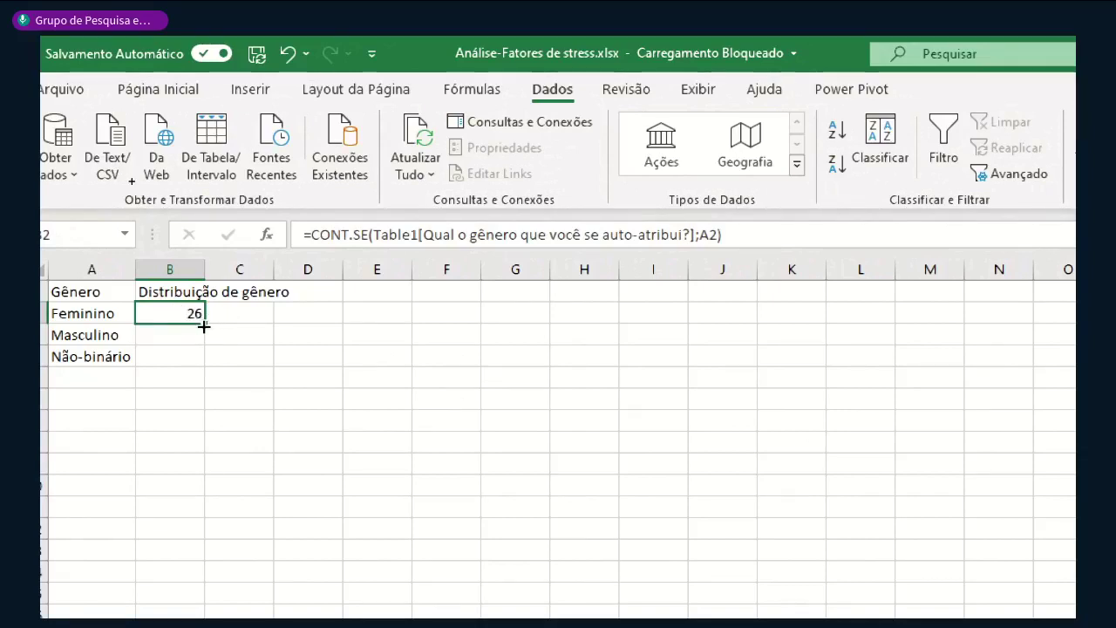
left_click_drag(204, 322, 204, 359)
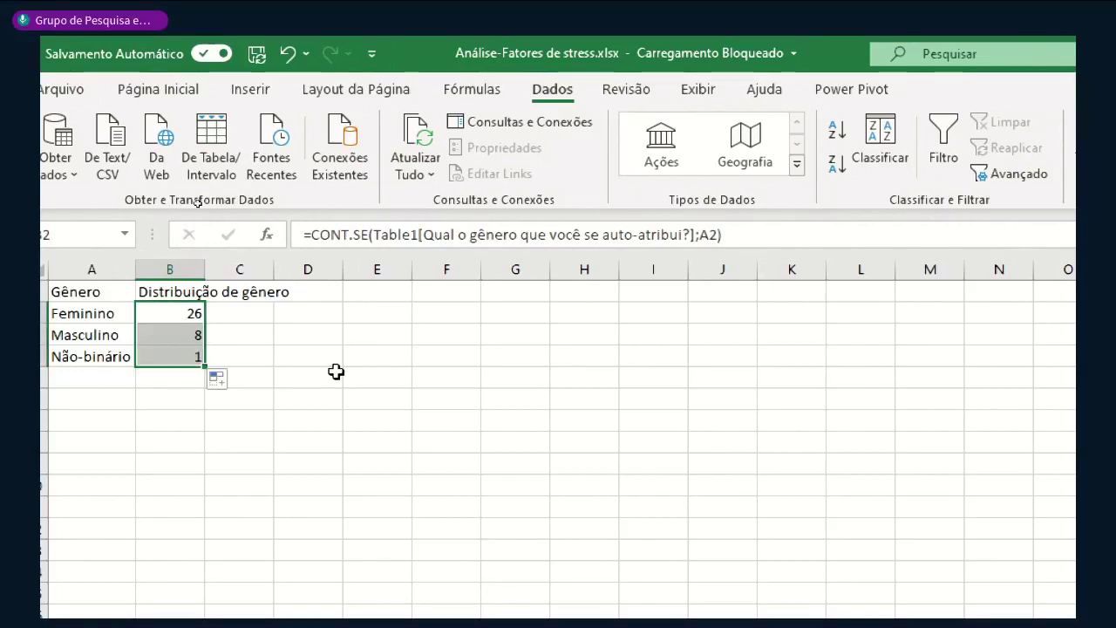
left_click(247, 330)
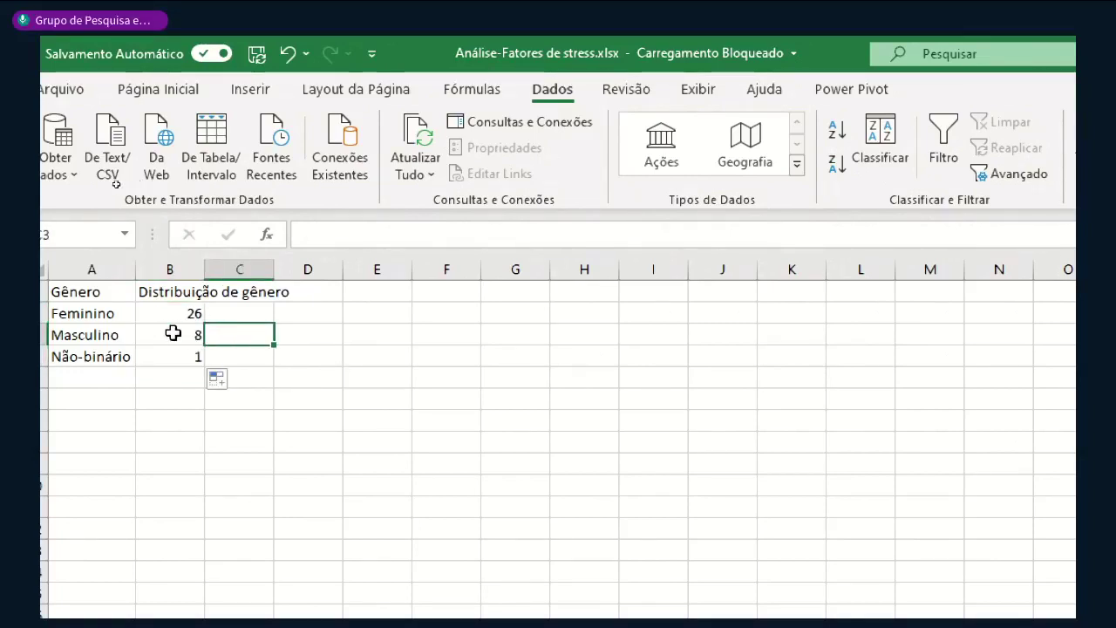
left_click(185, 335)
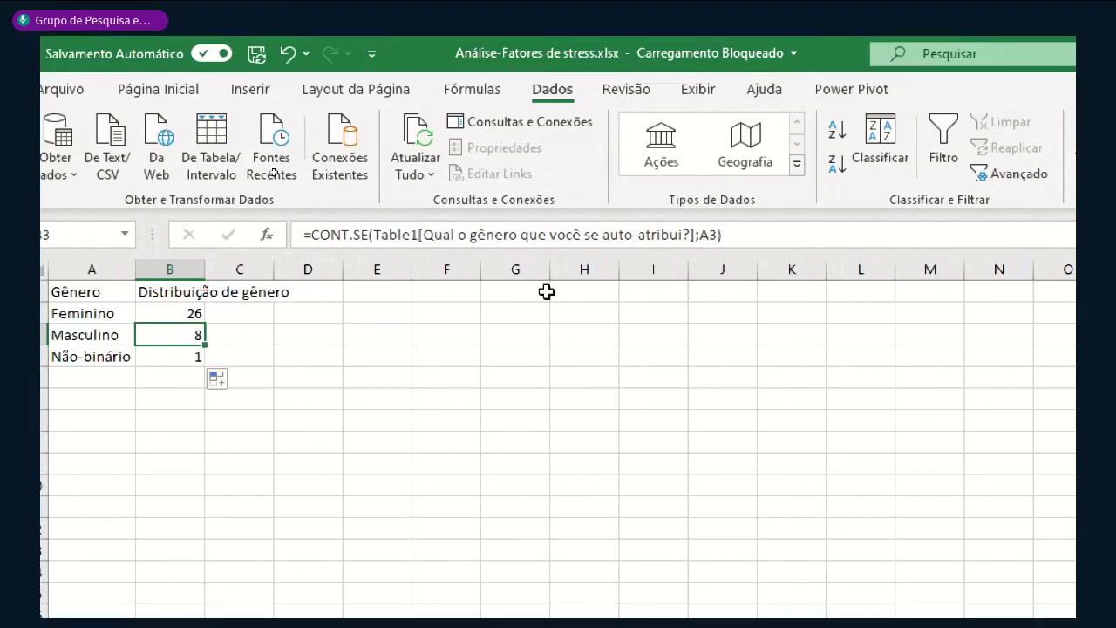
double_click(157, 339)
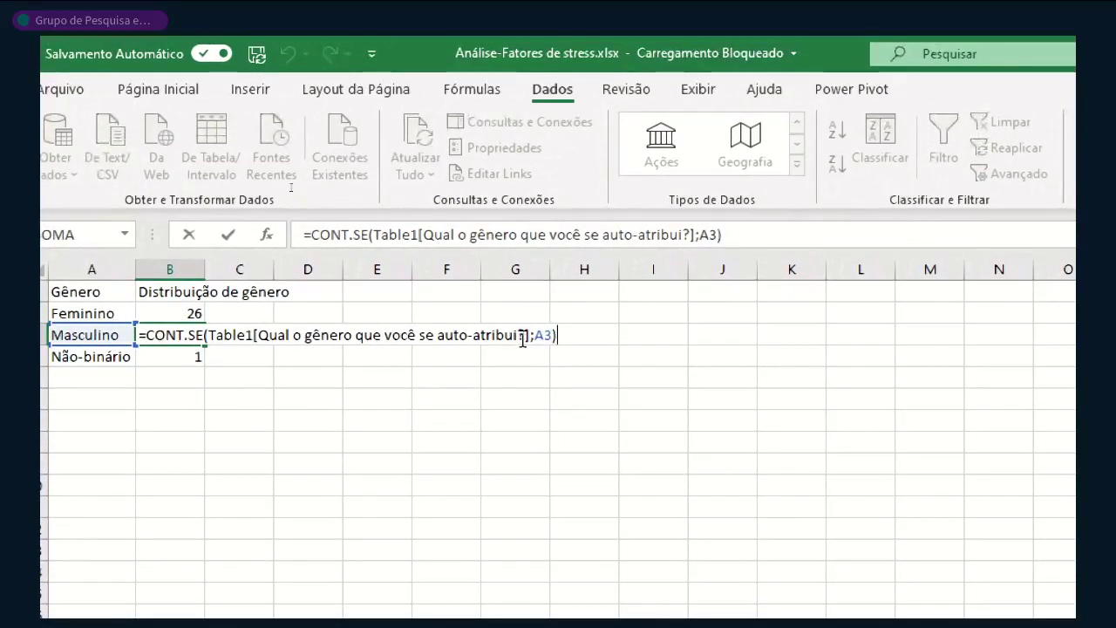
key("ctrl+Return")
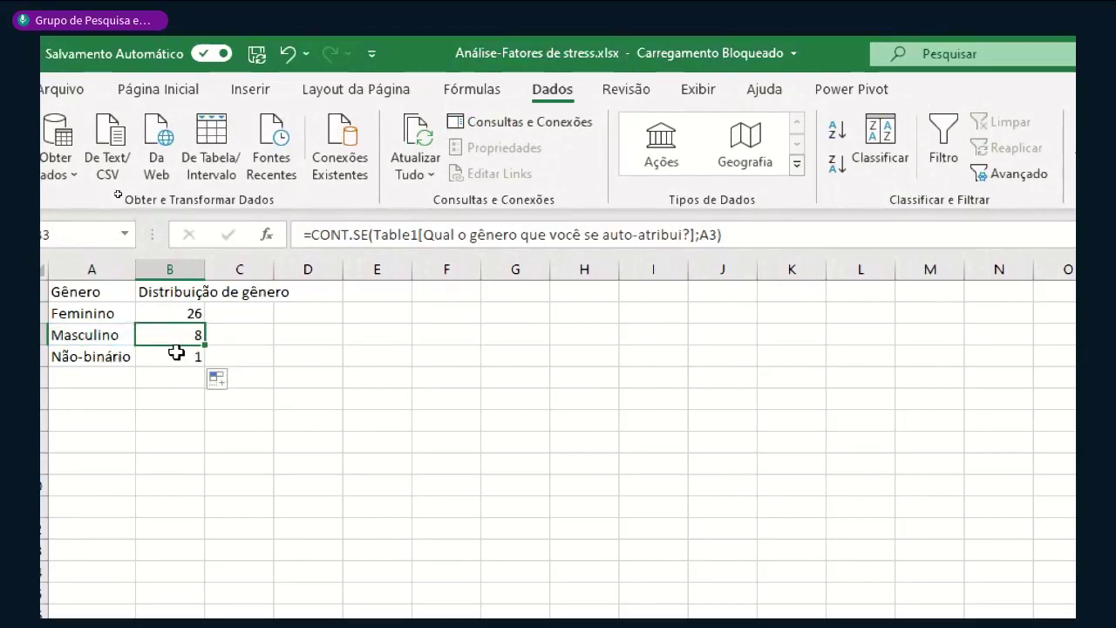
left_click(172, 353)
key("F2")
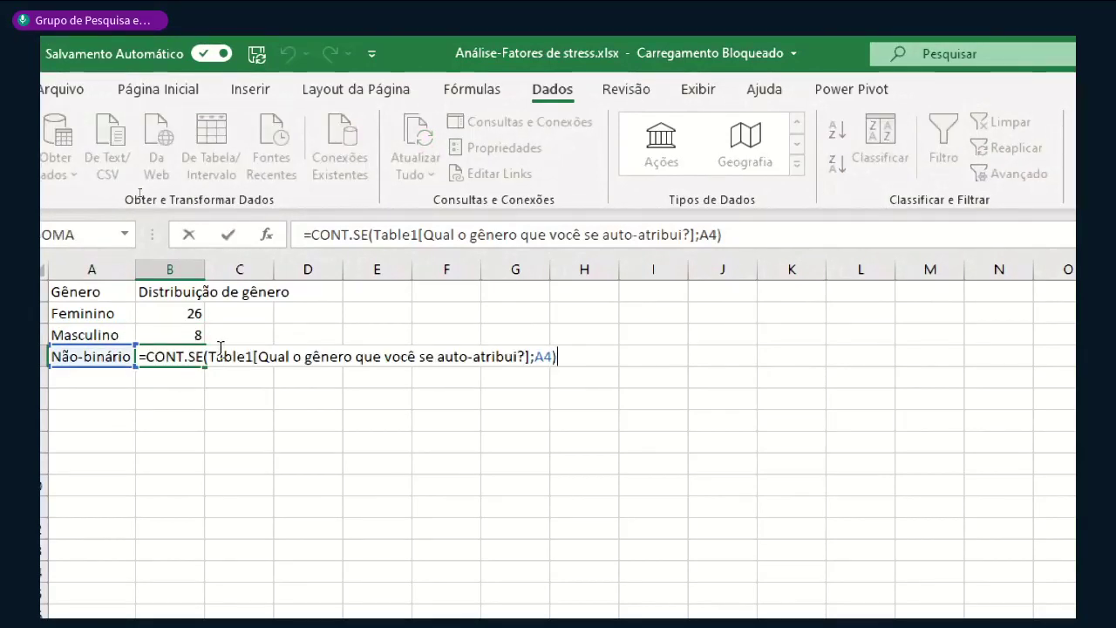
key("ctrl+Return")
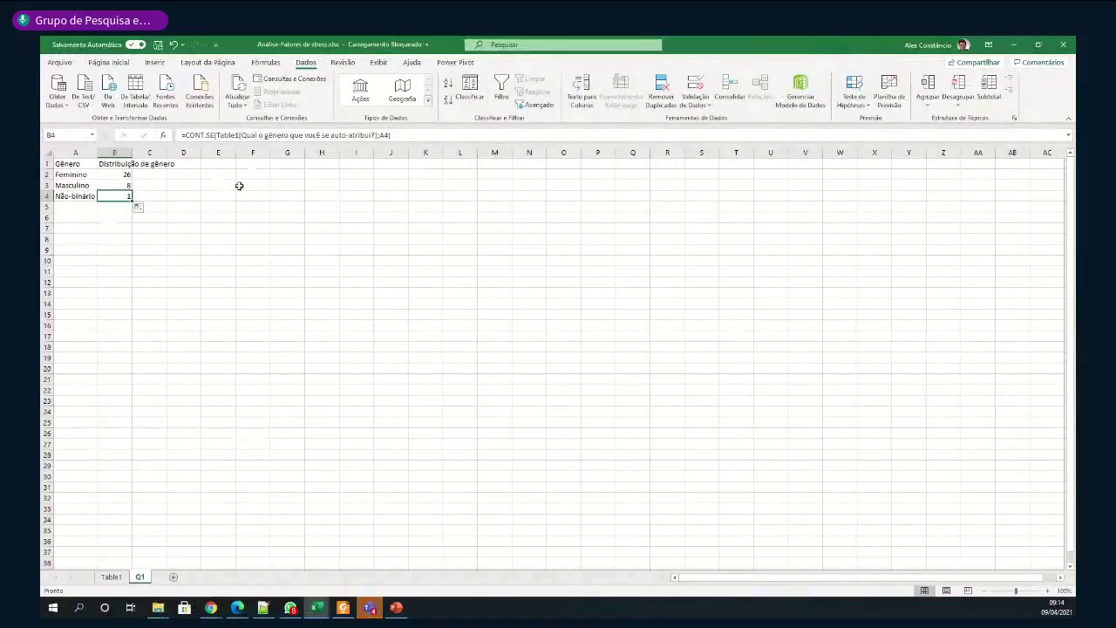
left_click(214, 206)
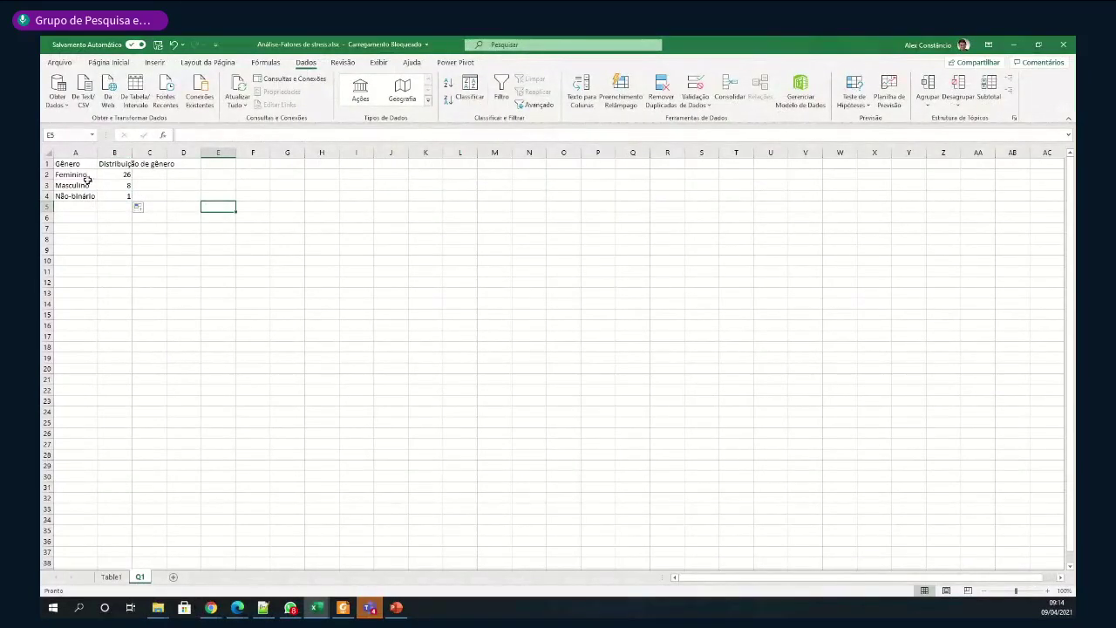
Insert a 2D pie chart of the gender counts in A1:B4
left_click_drag(69, 163, 114, 195)
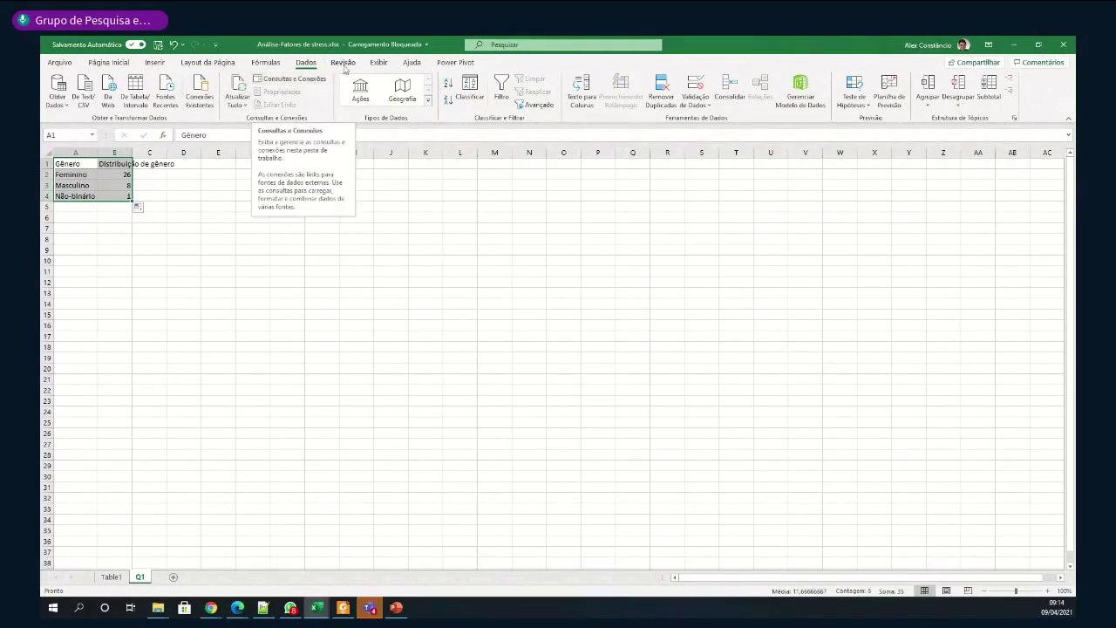
left_click(378, 63)
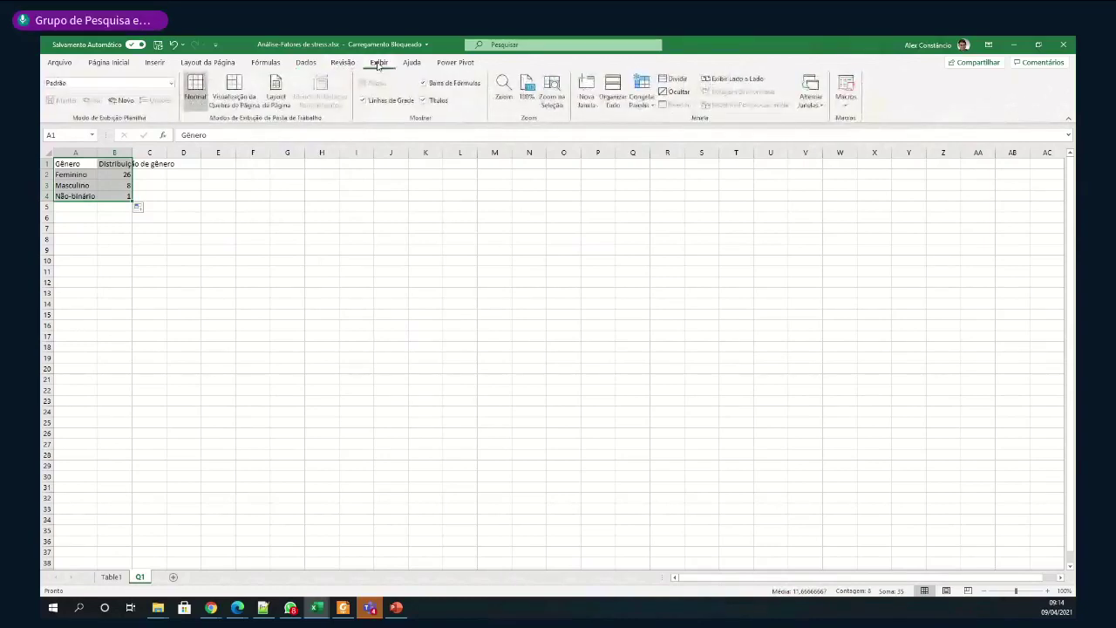
left_click(305, 63)
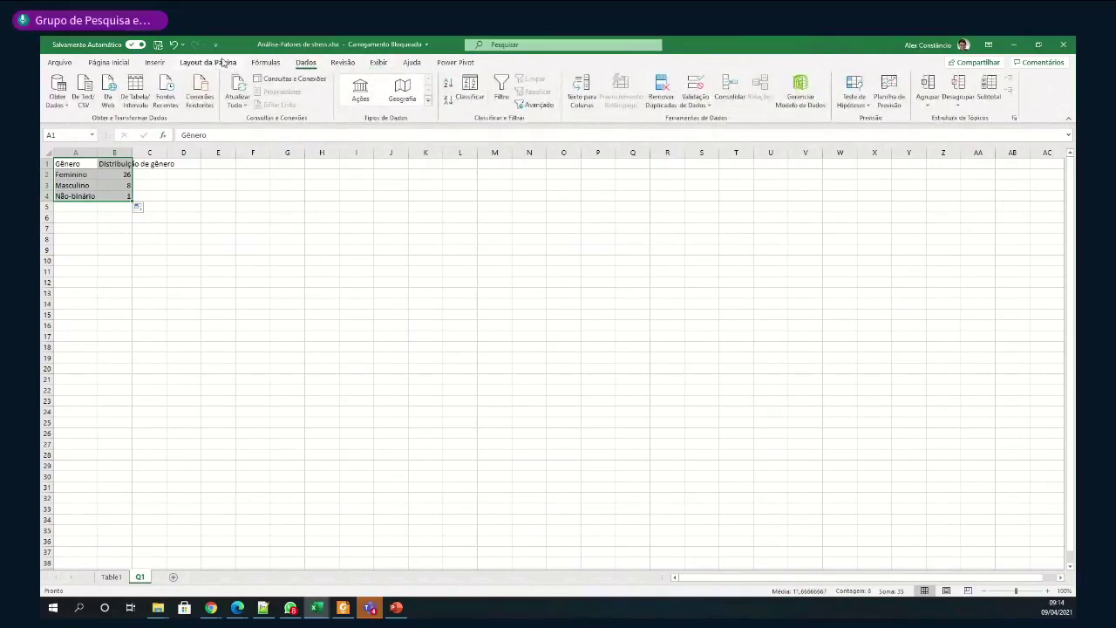
left_click(154, 63)
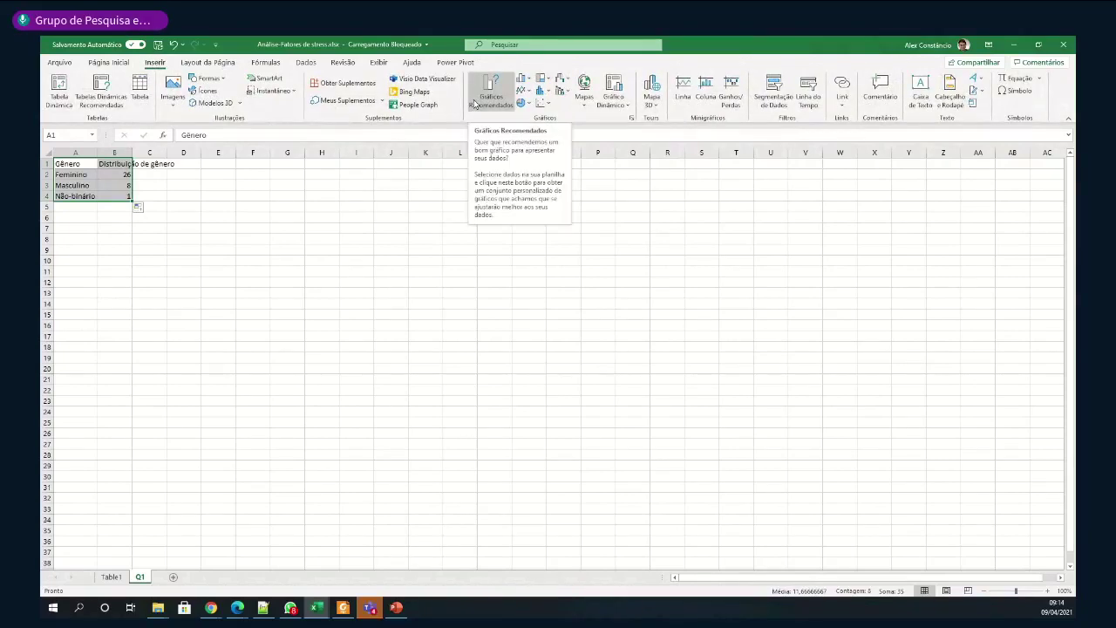
left_click(527, 103)
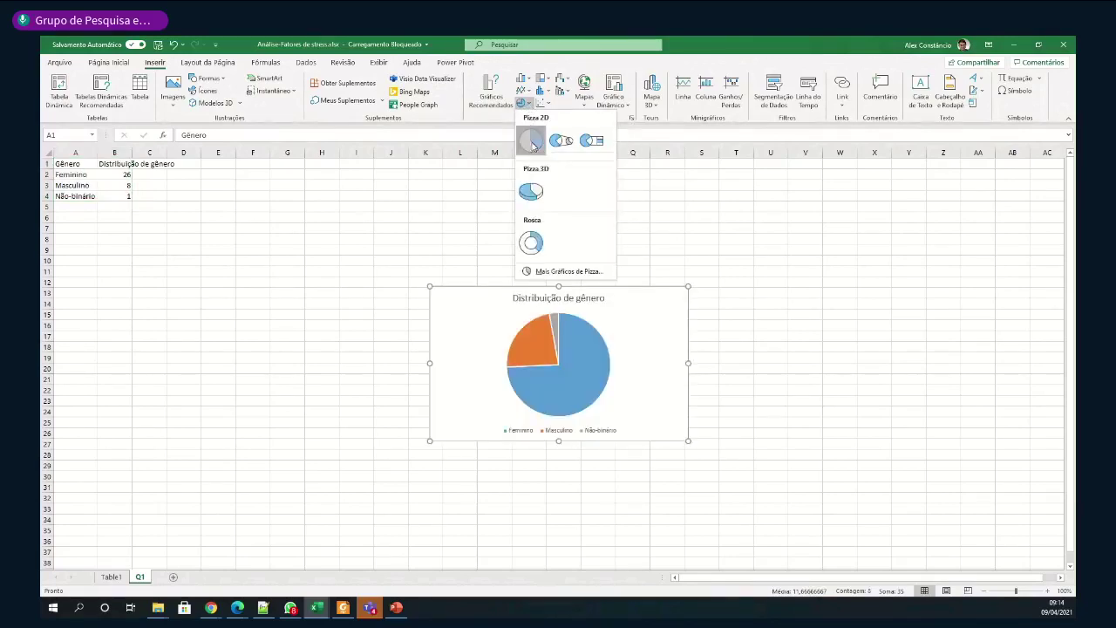
left_click(531, 141)
Move the pie chart up beside the gender table
left_click_drag(660, 298, 581, 212)
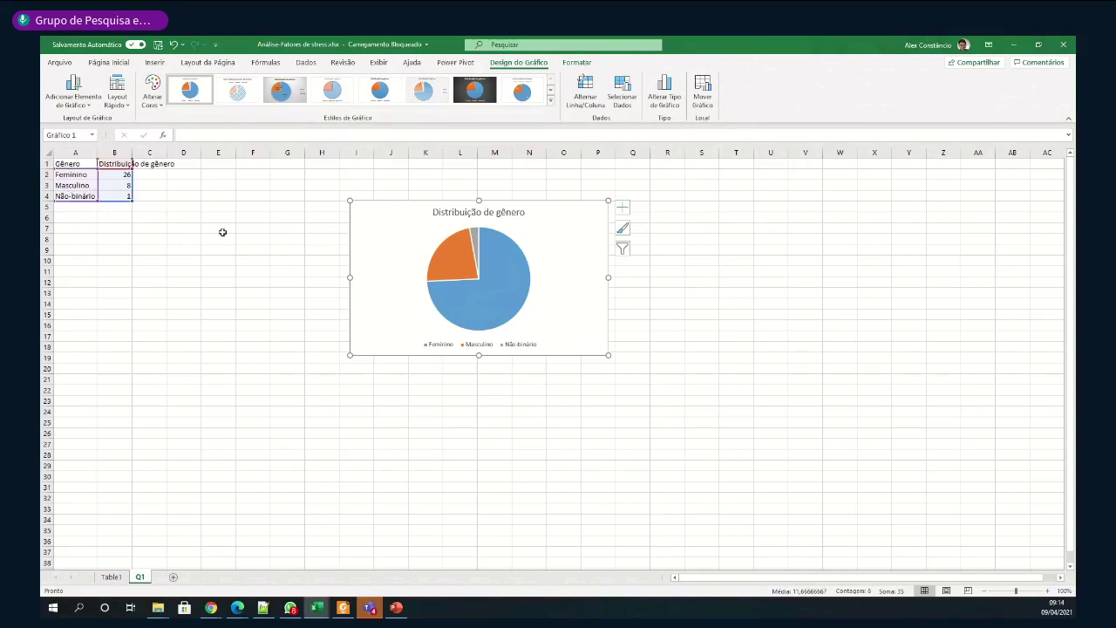
left_click(284, 229)
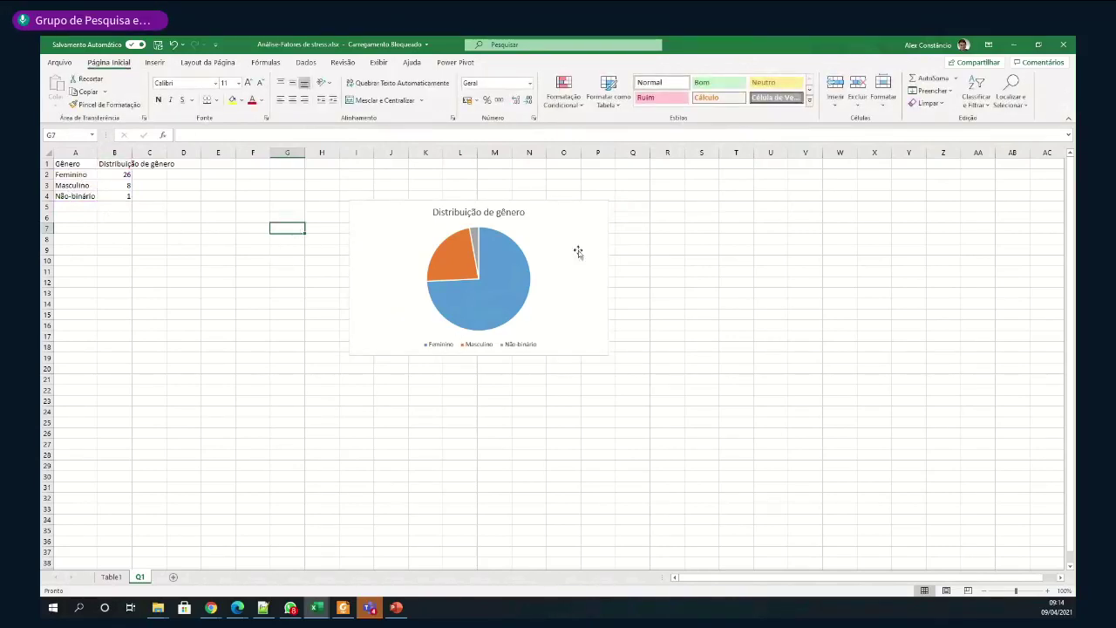
left_click_drag(575, 217, 459, 183)
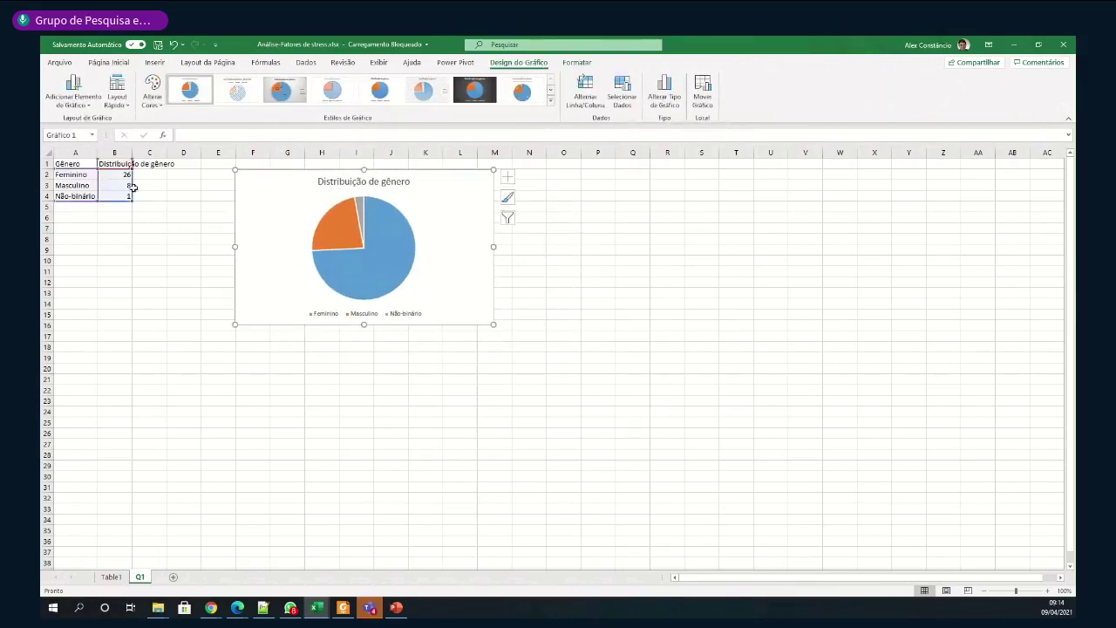
left_click_drag(96, 171, 105, 204)
Add a new worksheet and rename it Q2
left_click(174, 578)
right_click(173, 578)
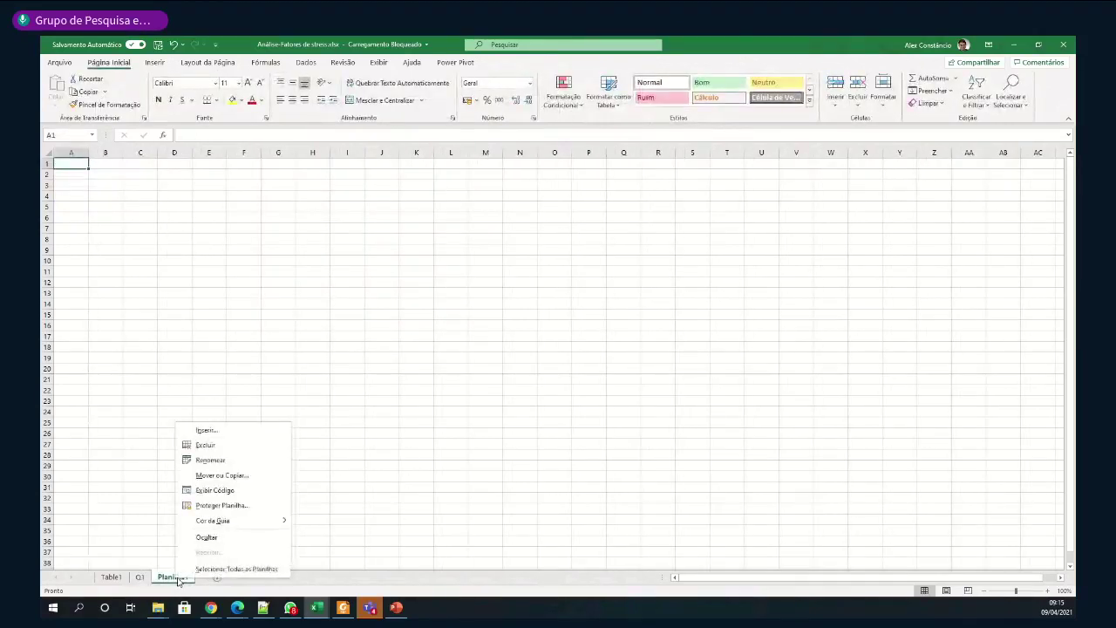
left_click(210, 459)
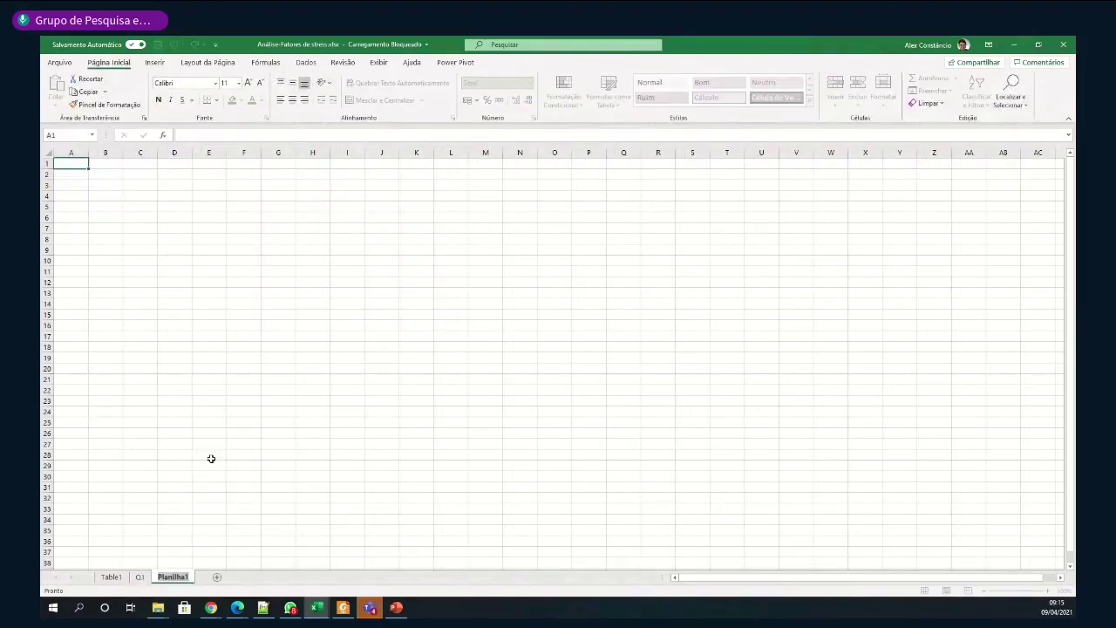
type("Q2")
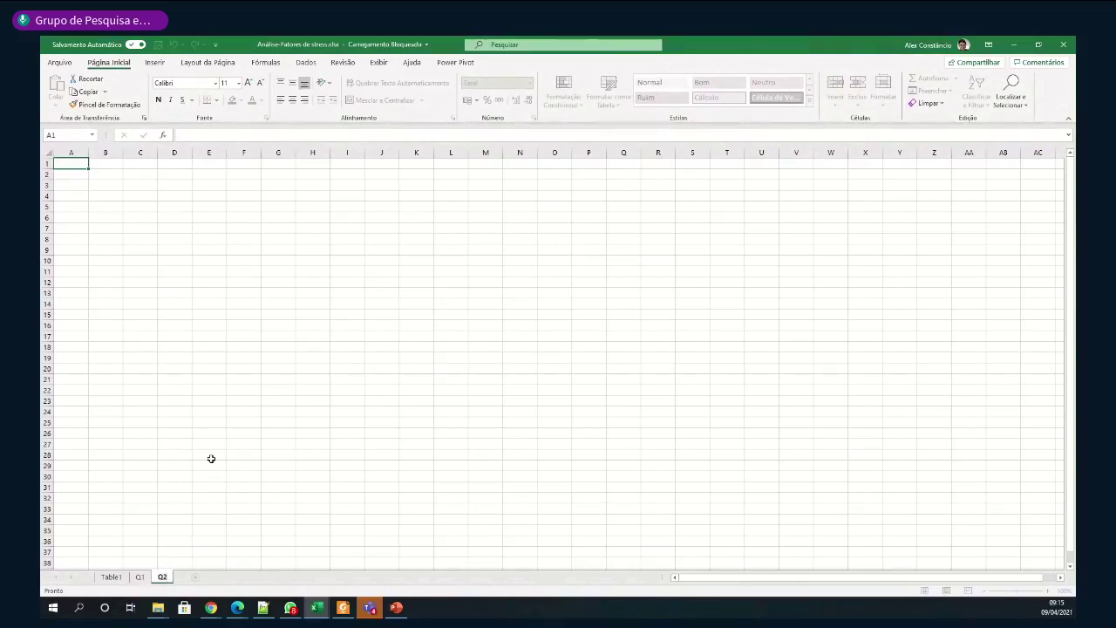
key("Return")
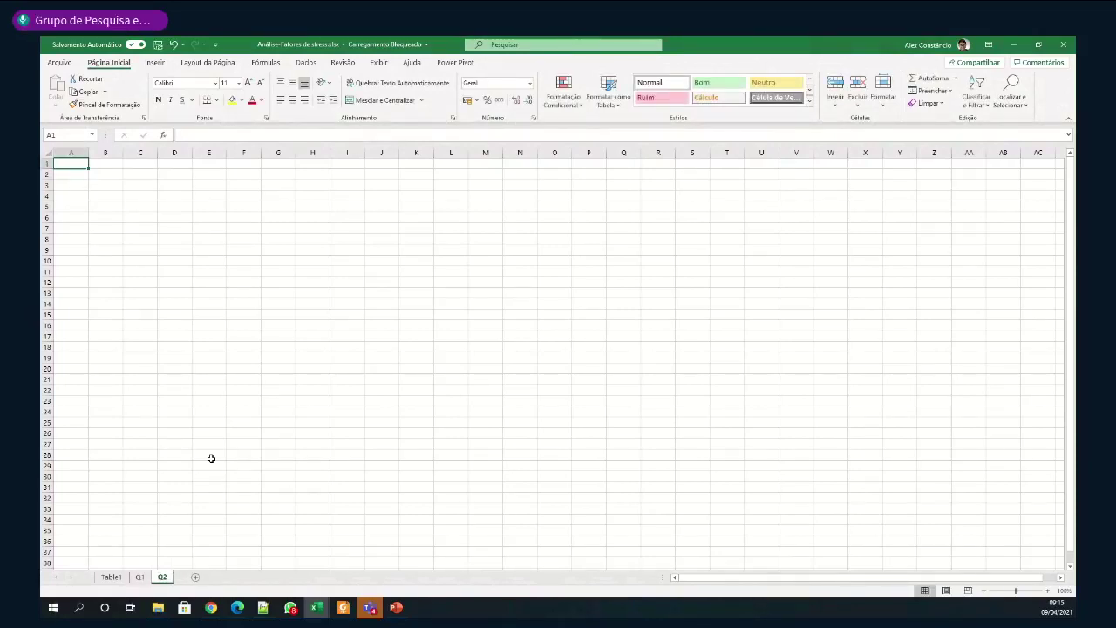
Copy the course-type answers G2:G36 from the survey data sheet, then return to Q2
key("alt+Tab")
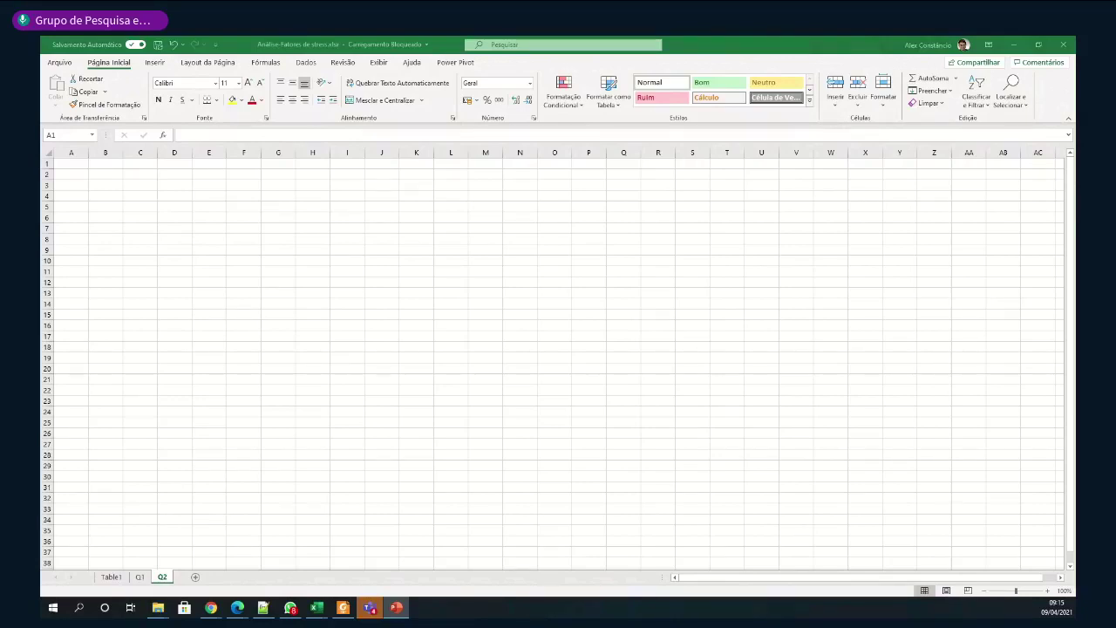
left_click(111, 577)
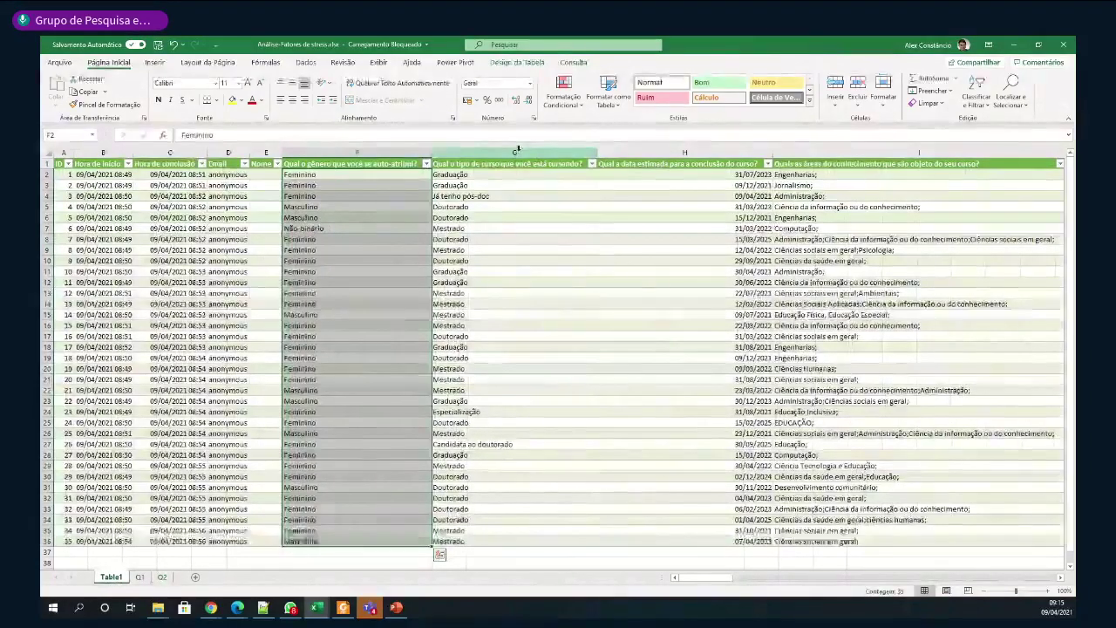
left_click(516, 153)
left_click(510, 173)
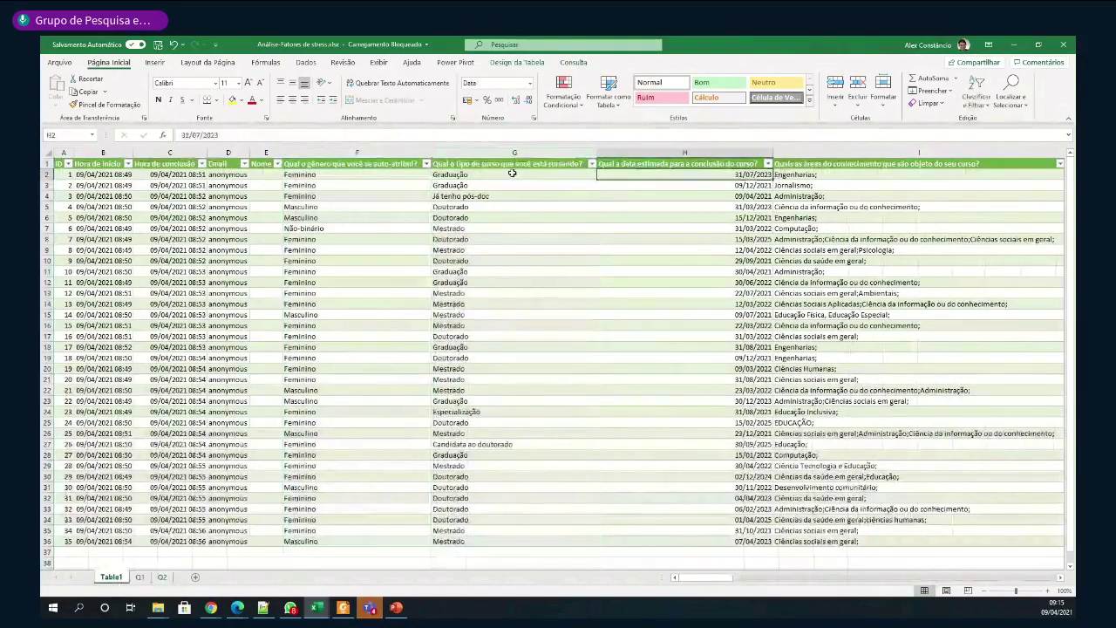
key("shift+Down")
key("shift+Down")
key("shift+Down")
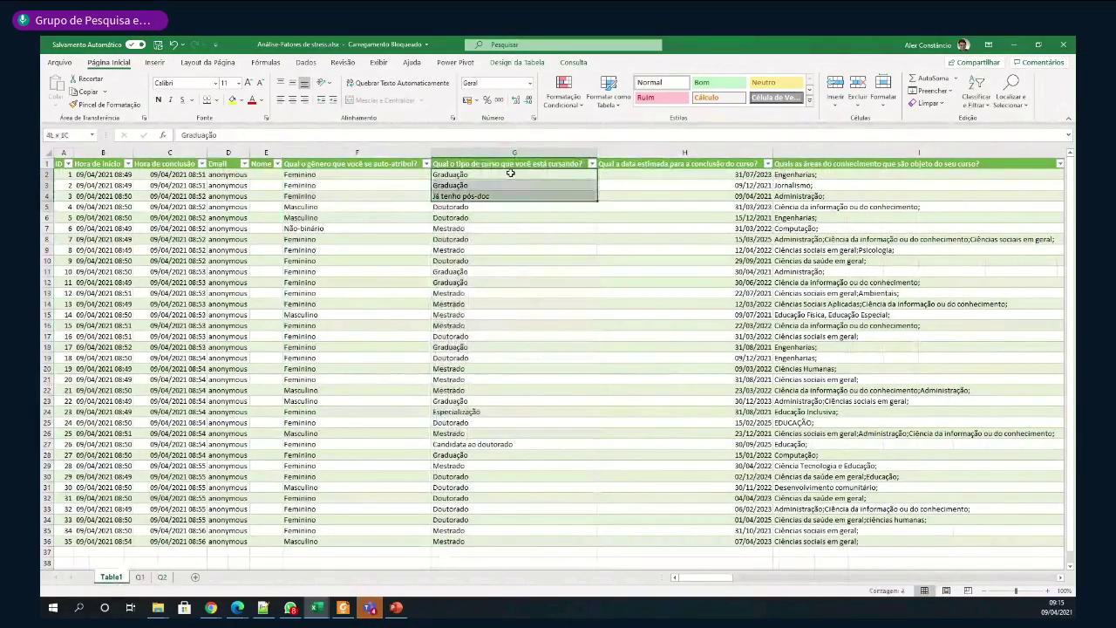
key("shift+Down")
key("shift+Down")
key("shift+Down")
key("shift+Down")
key("shift+Down")
key("shift+Down")
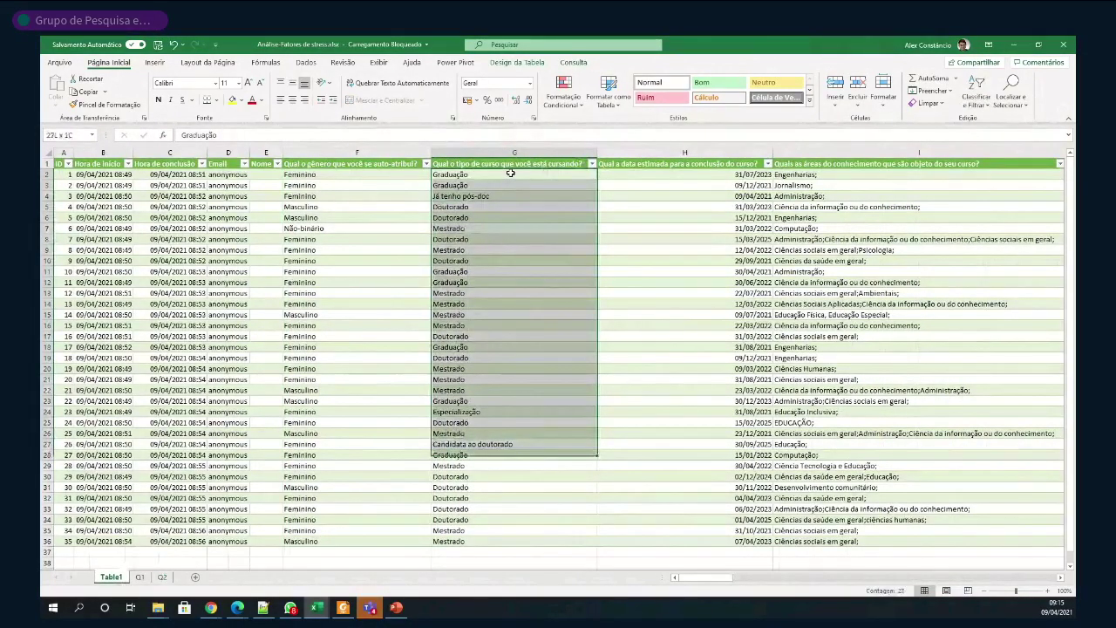
key("shift+Down")
key("ctrl+shift+Down")
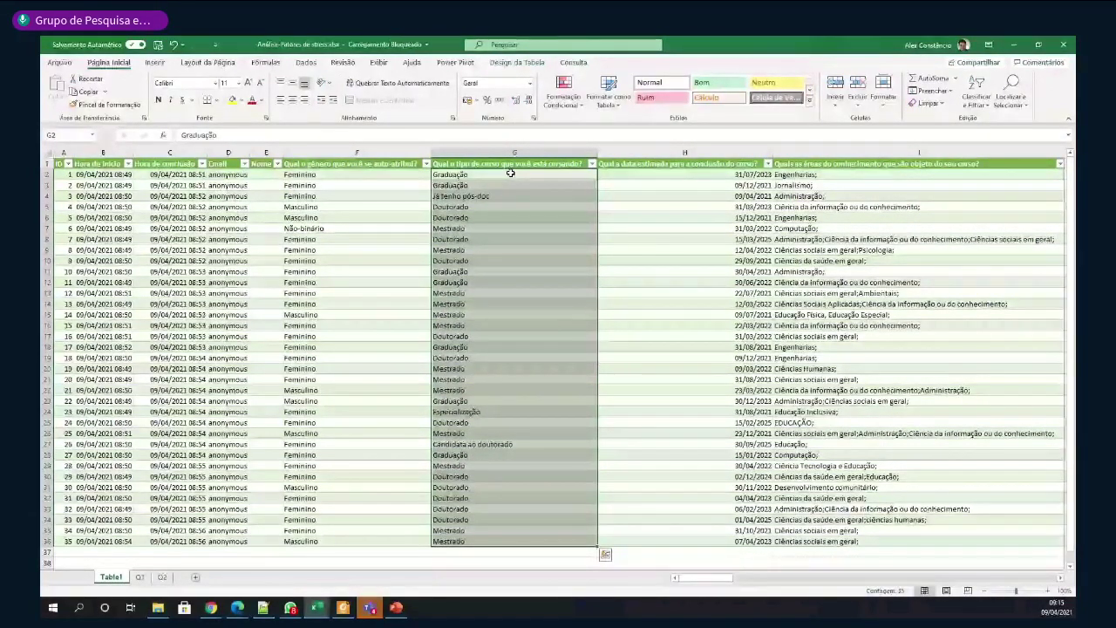
key("ctrl+c")
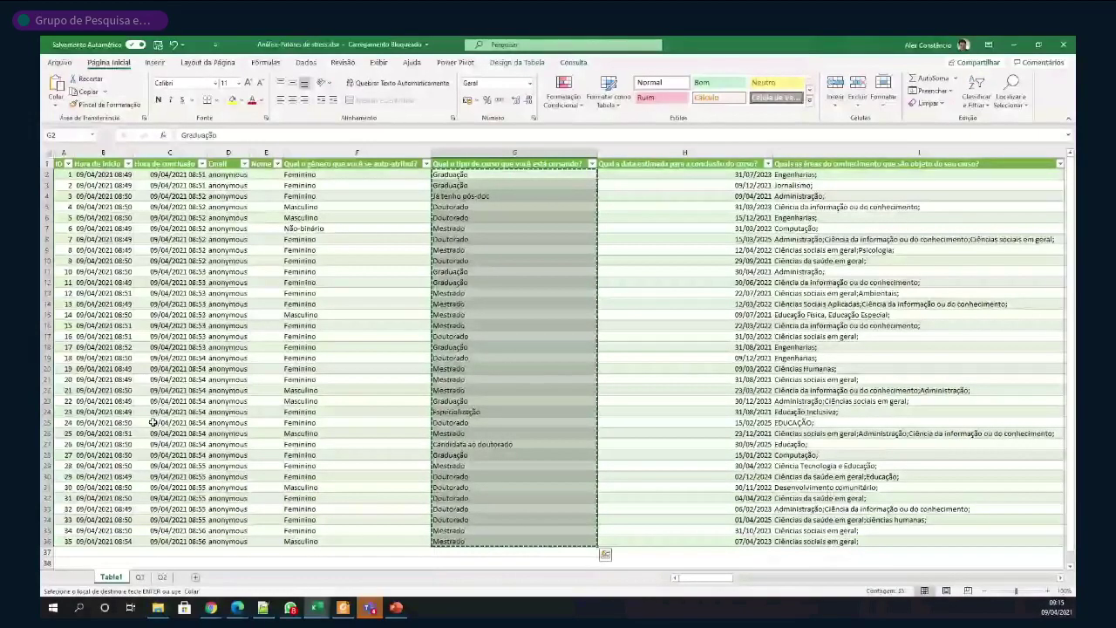
key("ctrl+Page_Down")
key("ctrl+Page_Down")
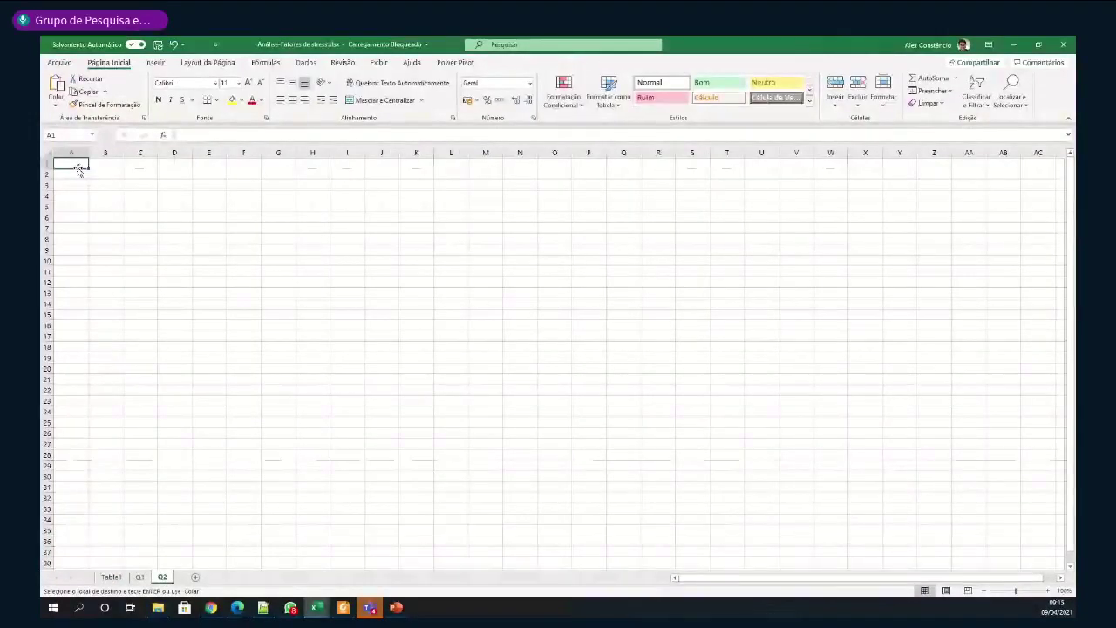
Enter headers Tipo do curso in A1 and Distribuição de tipos de curso in B1
type("Tipo")
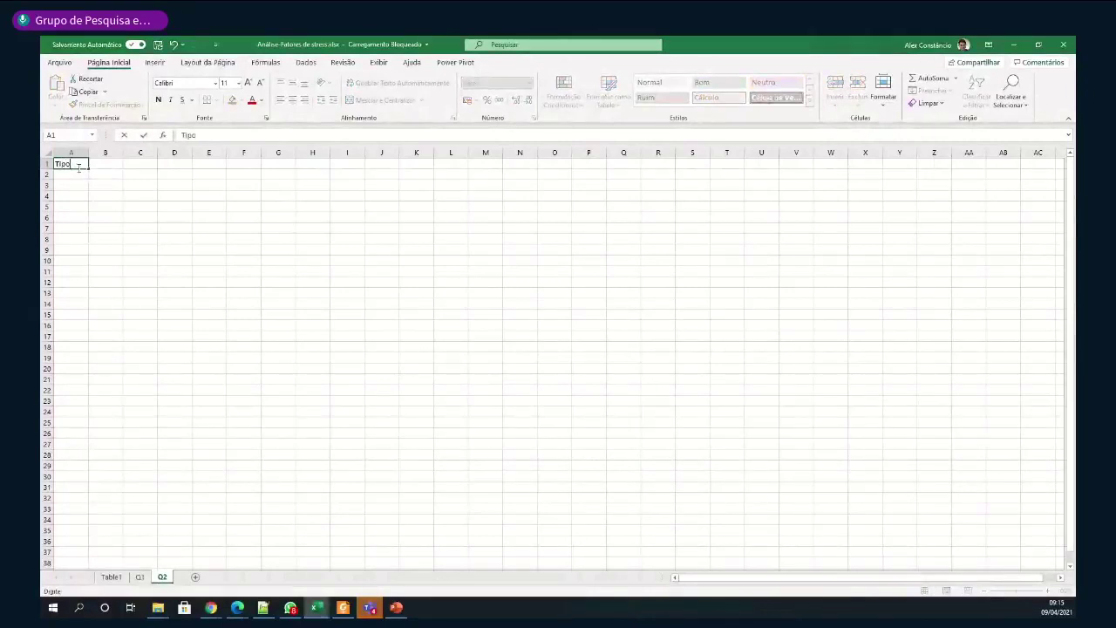
key("Tab")
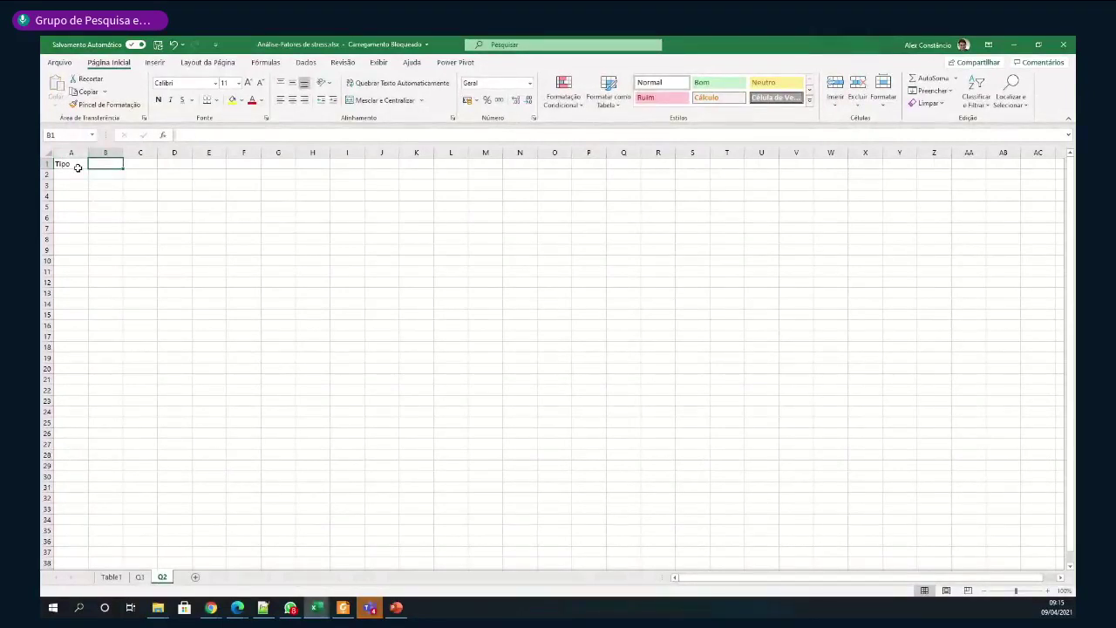
left_click(77, 167)
double_click(77, 168)
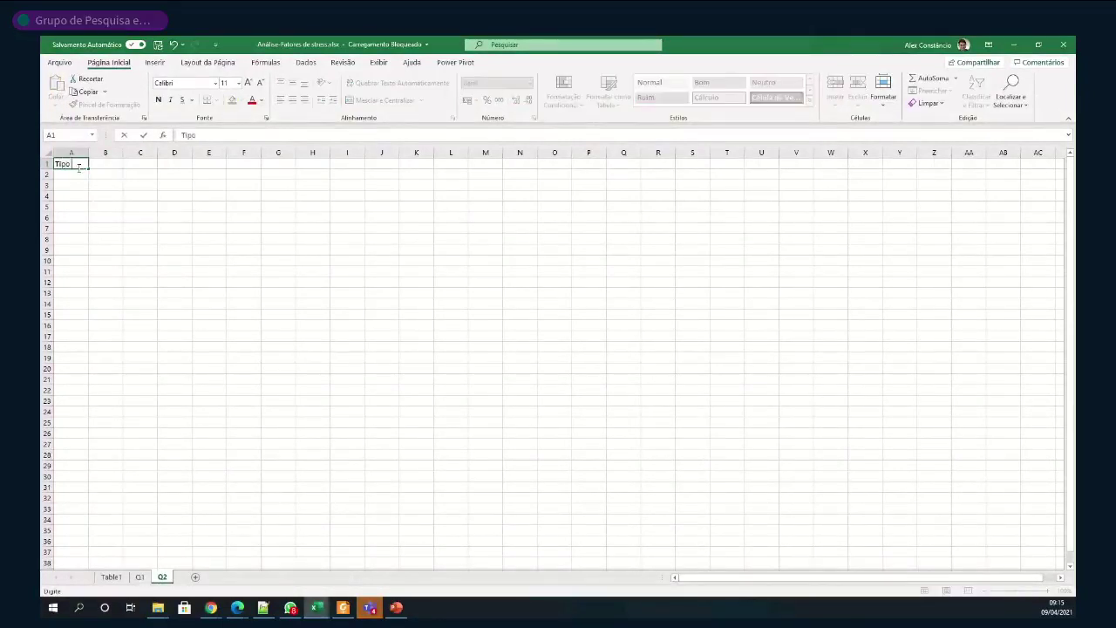
type("do curso")
key("Tab")
type("Distr")
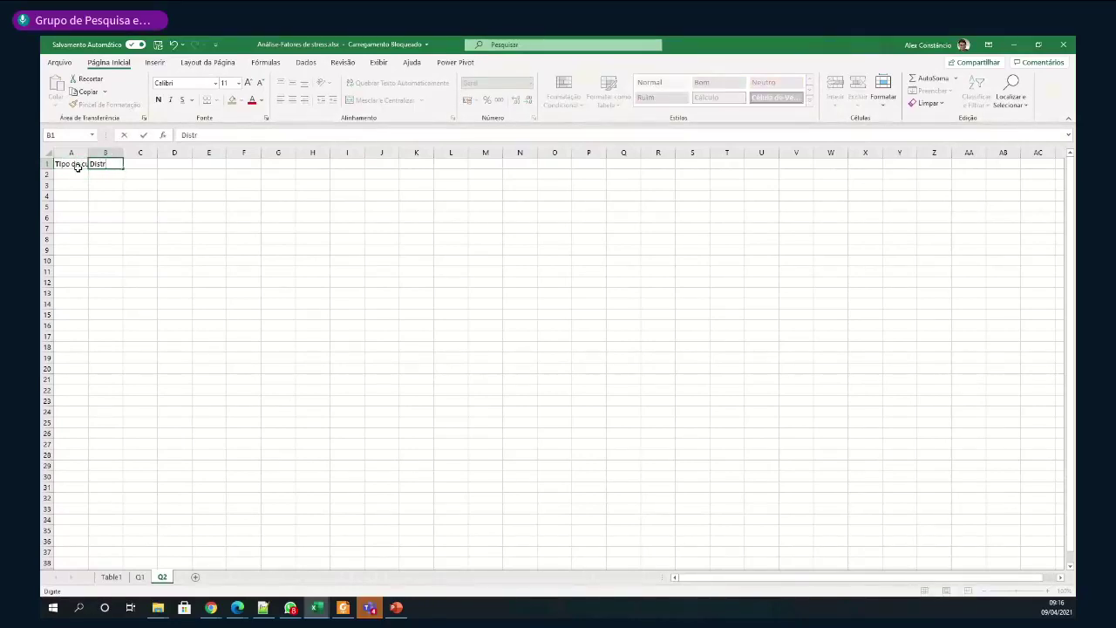
type("ibuiç")
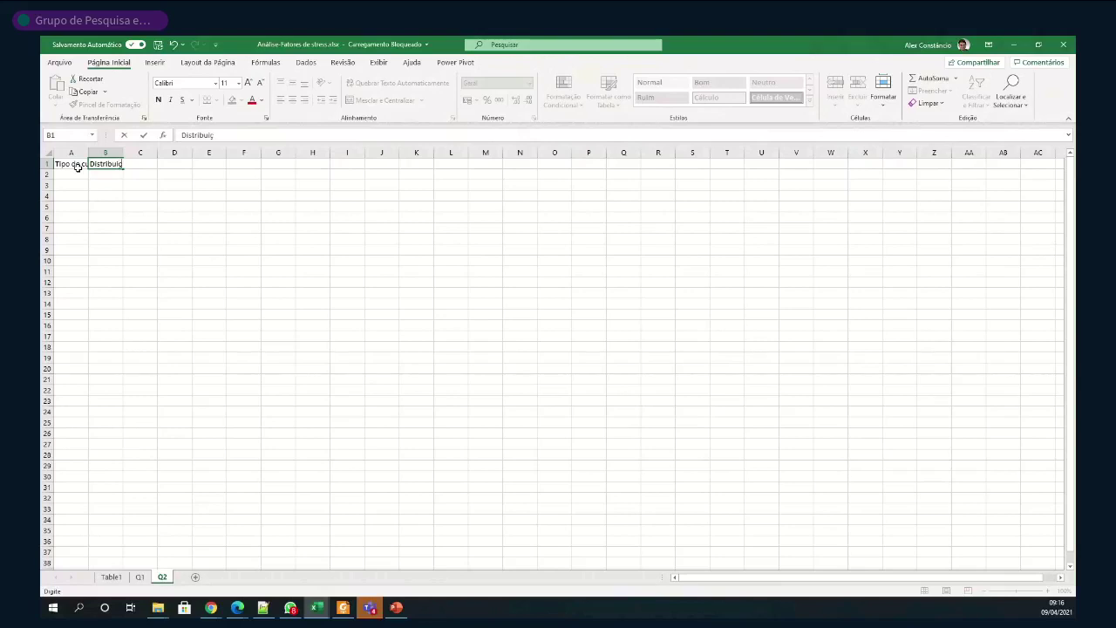
type("ão de tipos de")
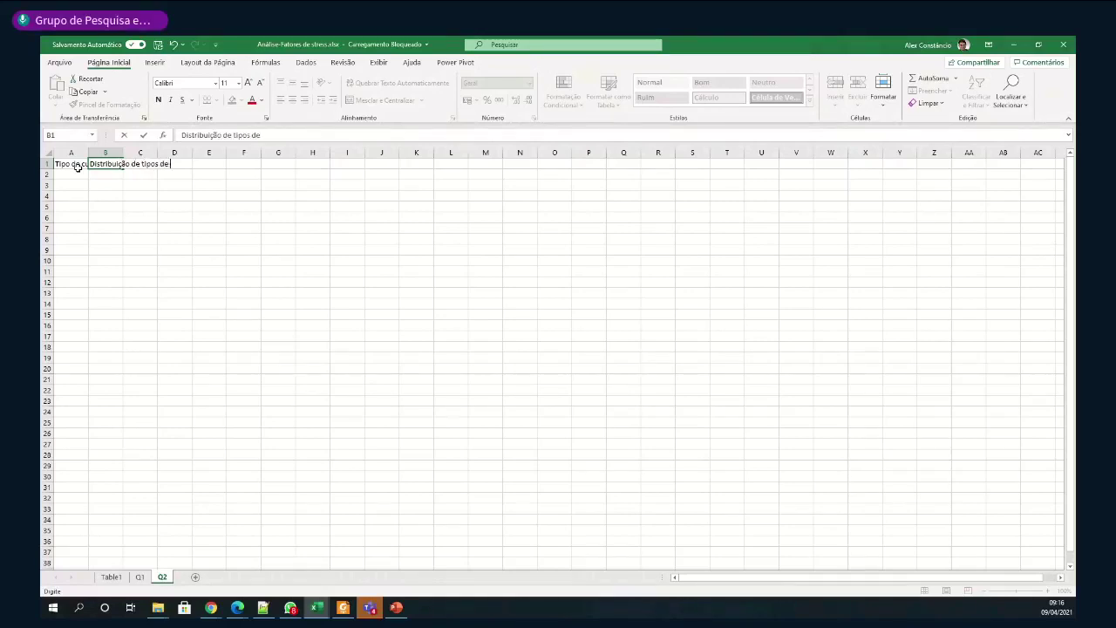
type(" curso")
key("Return")
Select A2 and open its paste menu, then close it without pasting
left_click(78, 172)
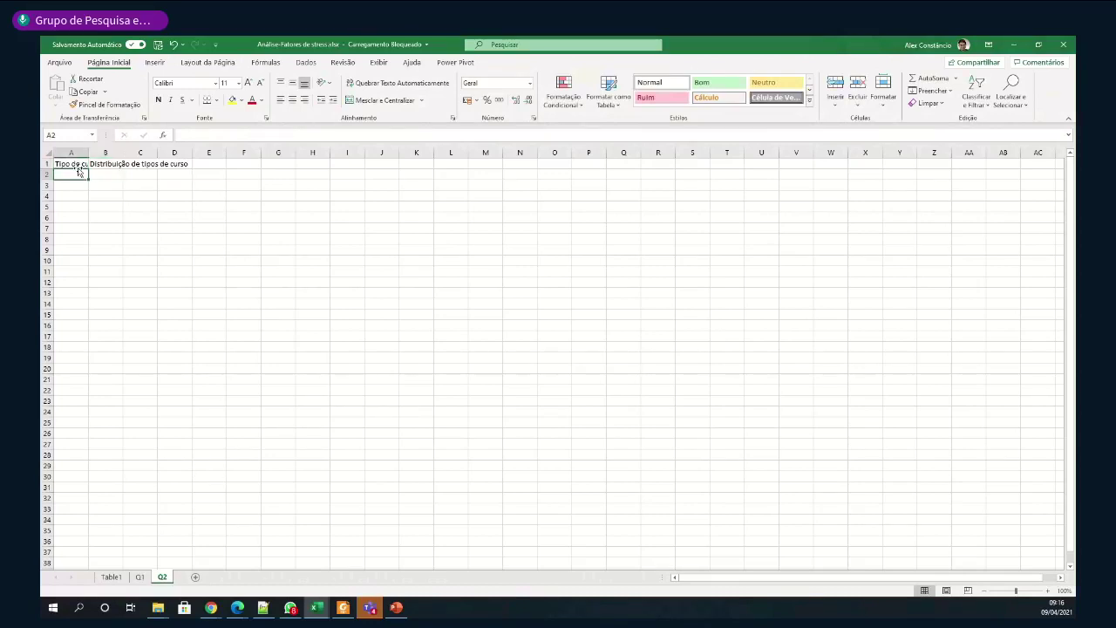
right_click(75, 173)
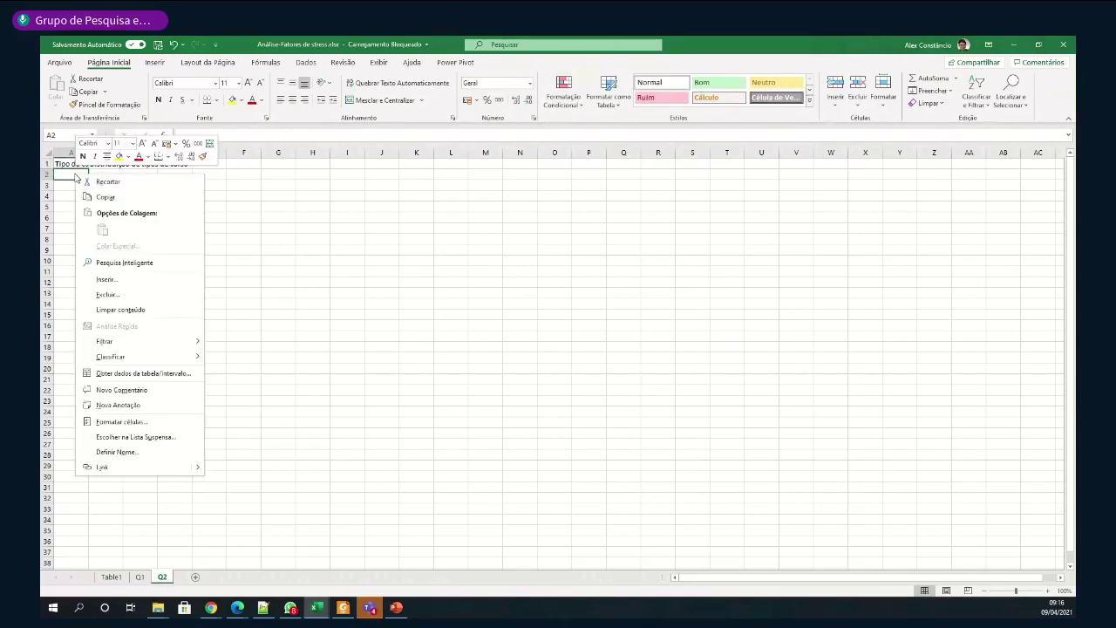
left_click(116, 579)
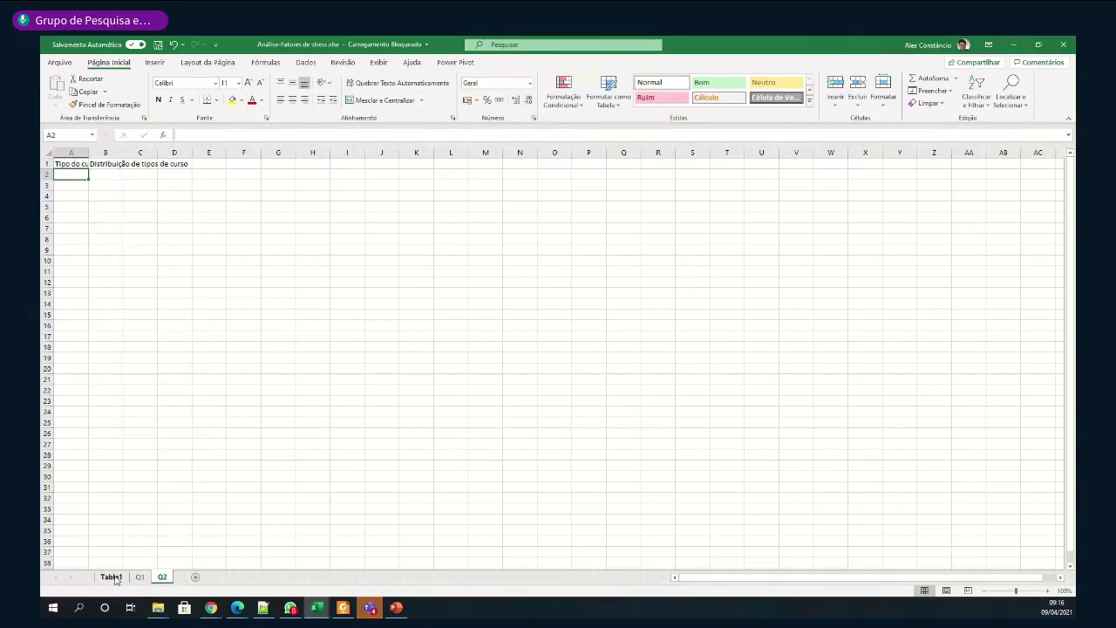
Paste the course-type answers into A2:A36 on Q2 and autofit column A
left_click(111, 577)
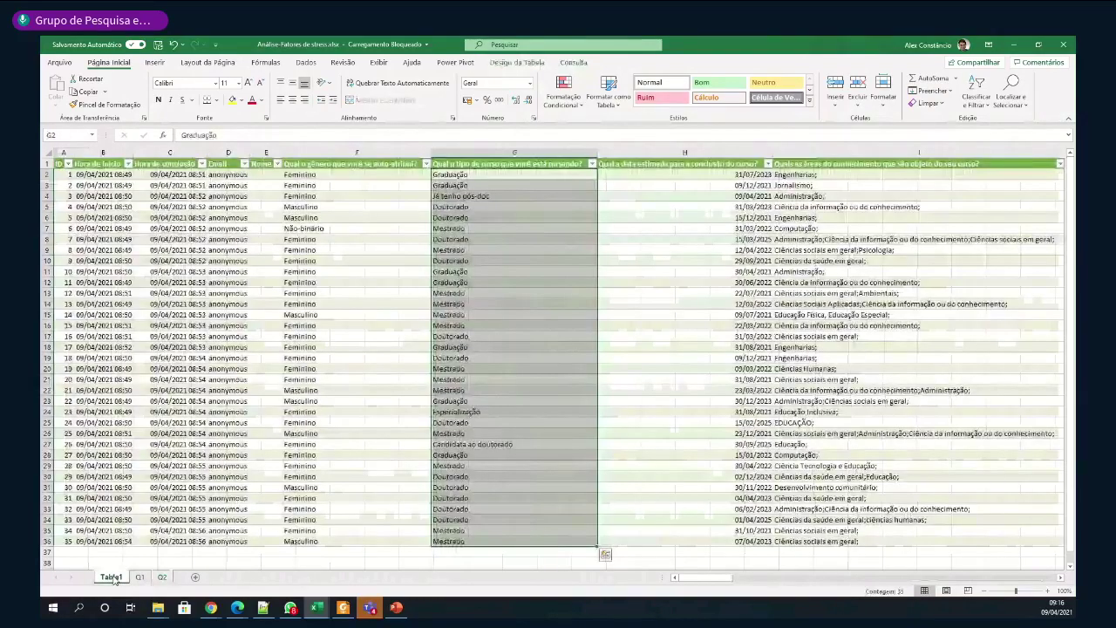
key("ctrl+c")
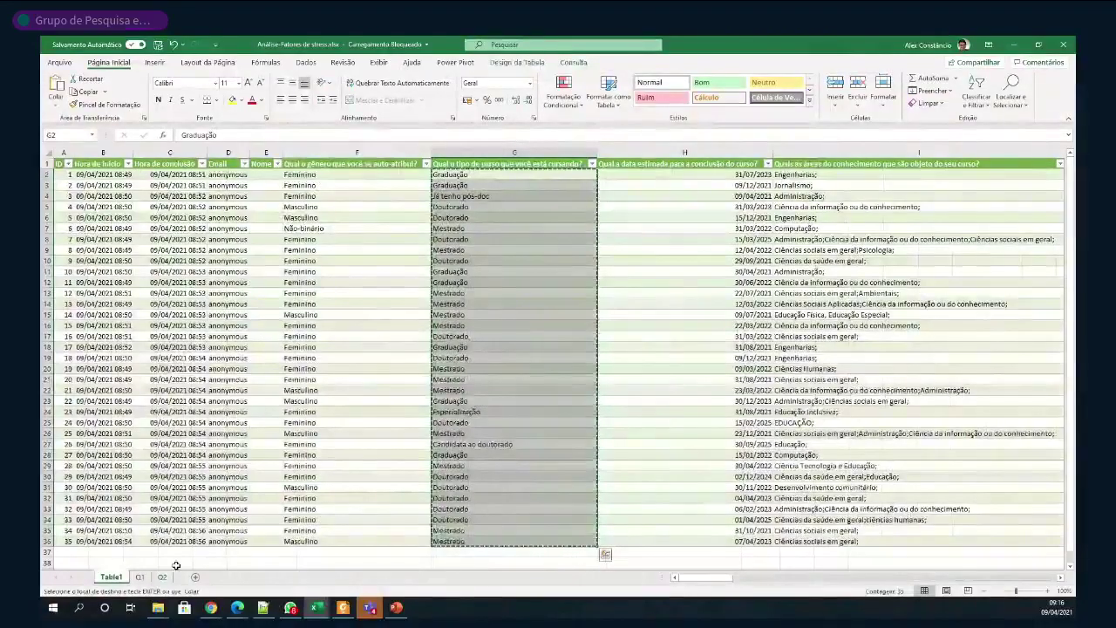
left_click(162, 578)
right_click(75, 178)
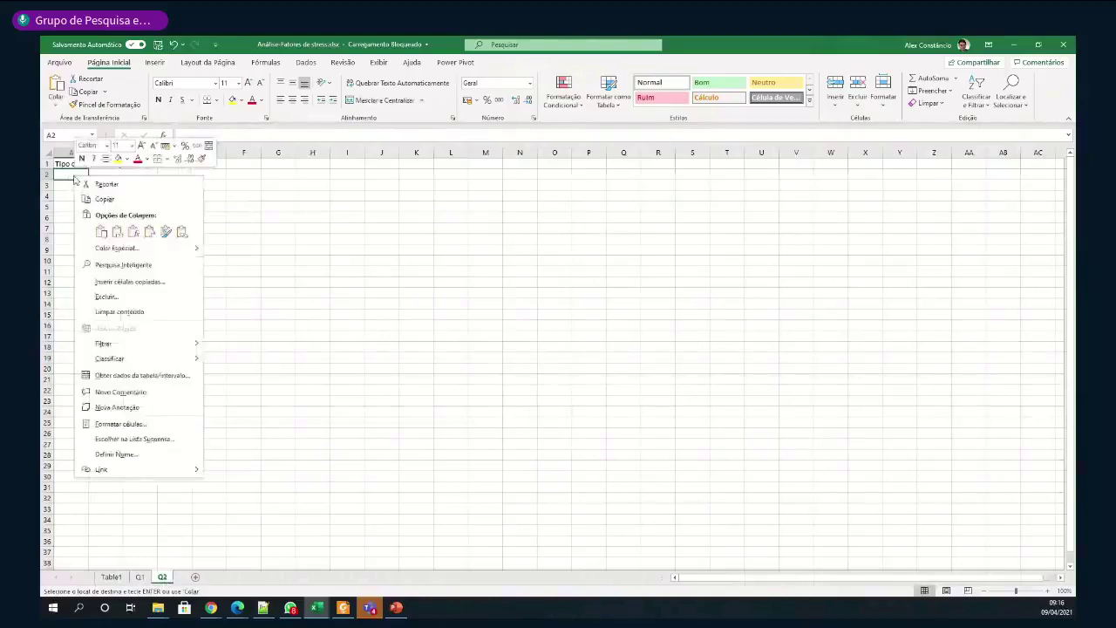
left_click(117, 231)
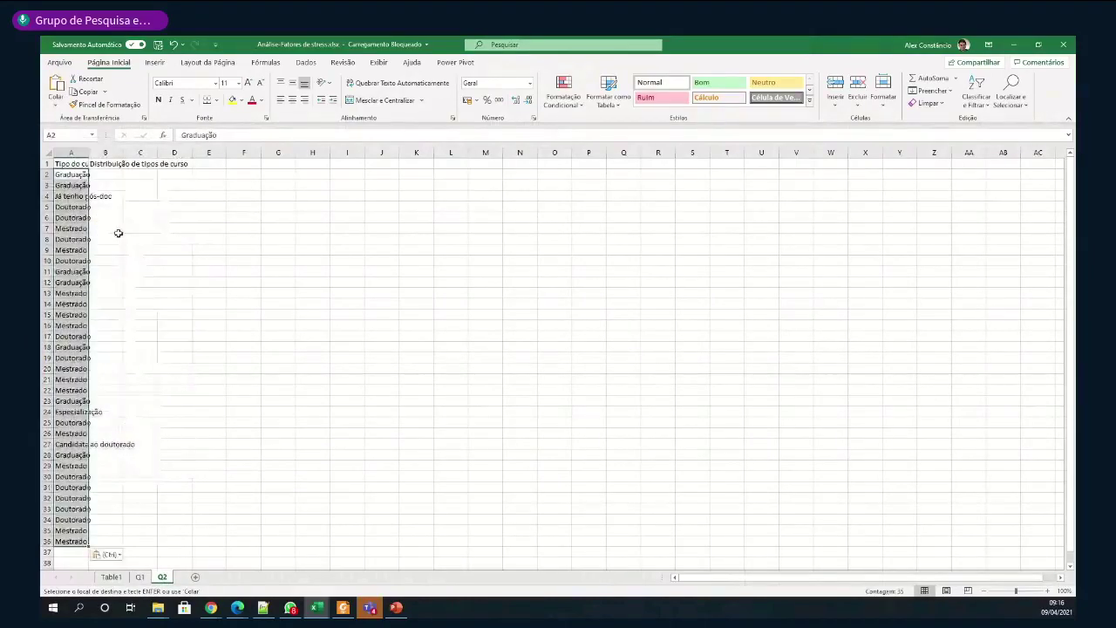
double_click(88, 153)
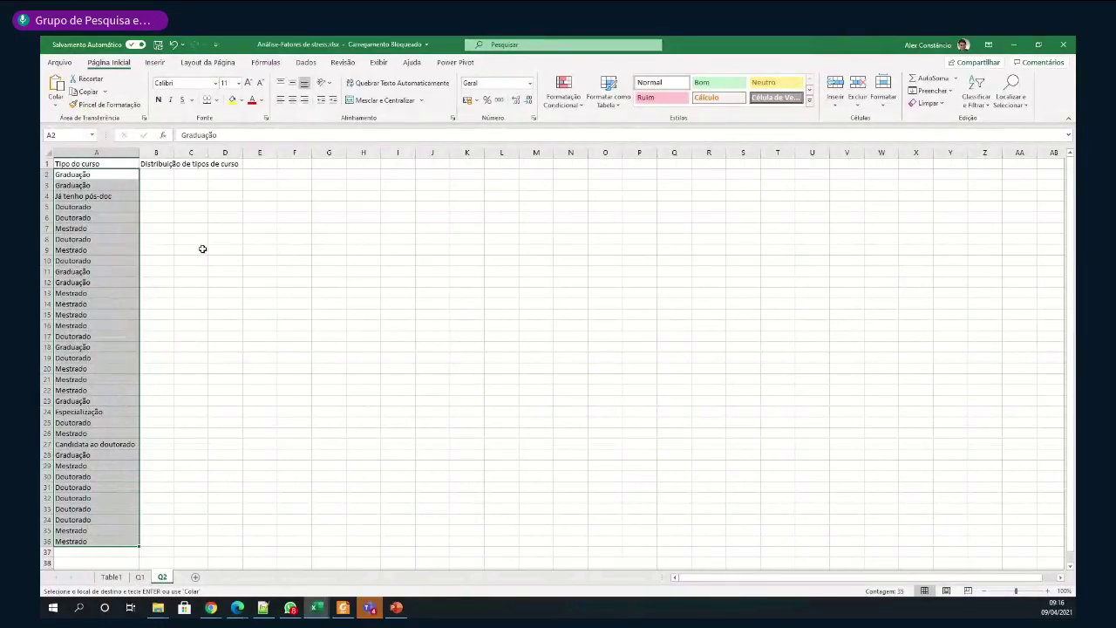
left_click(237, 173)
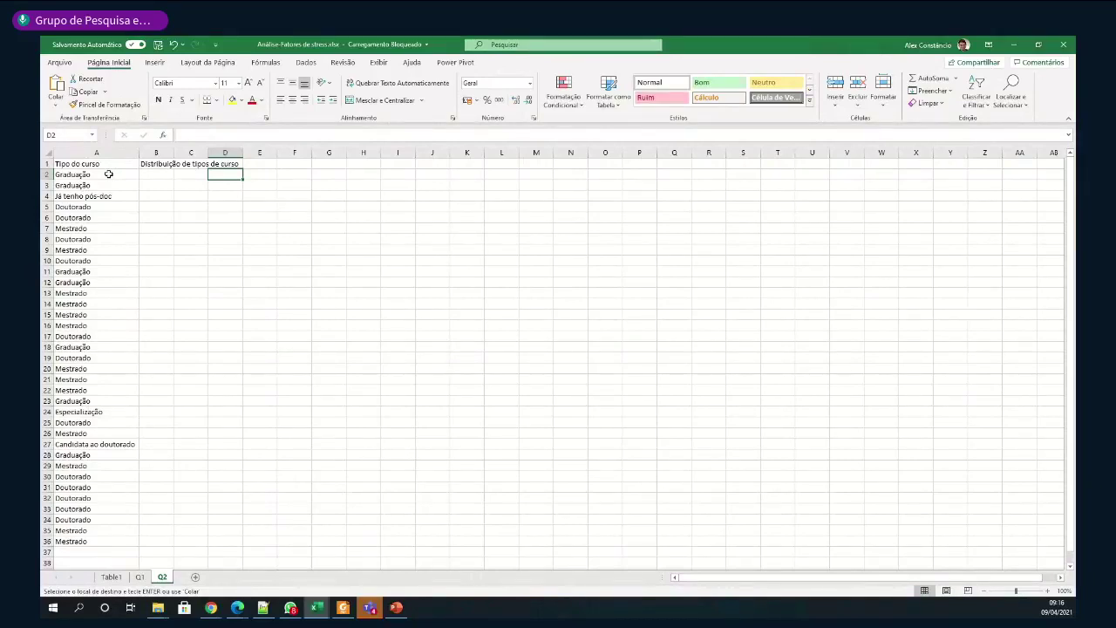
left_click_drag(109, 175, 112, 539)
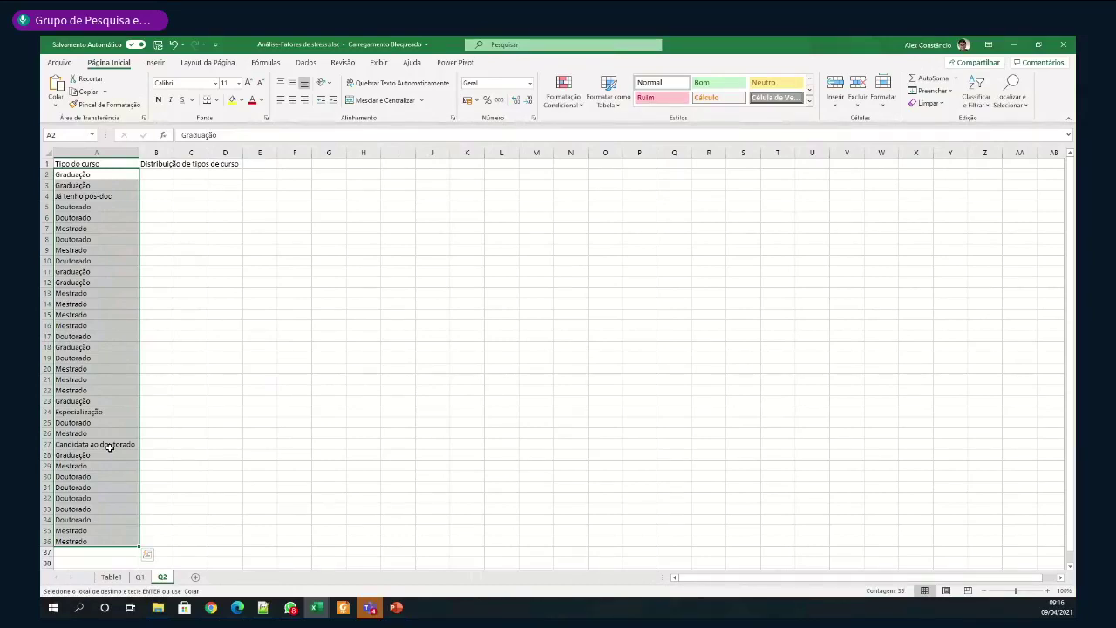
Remove duplicates from the selected column A only, leaving six unique course types
left_click(306, 63)
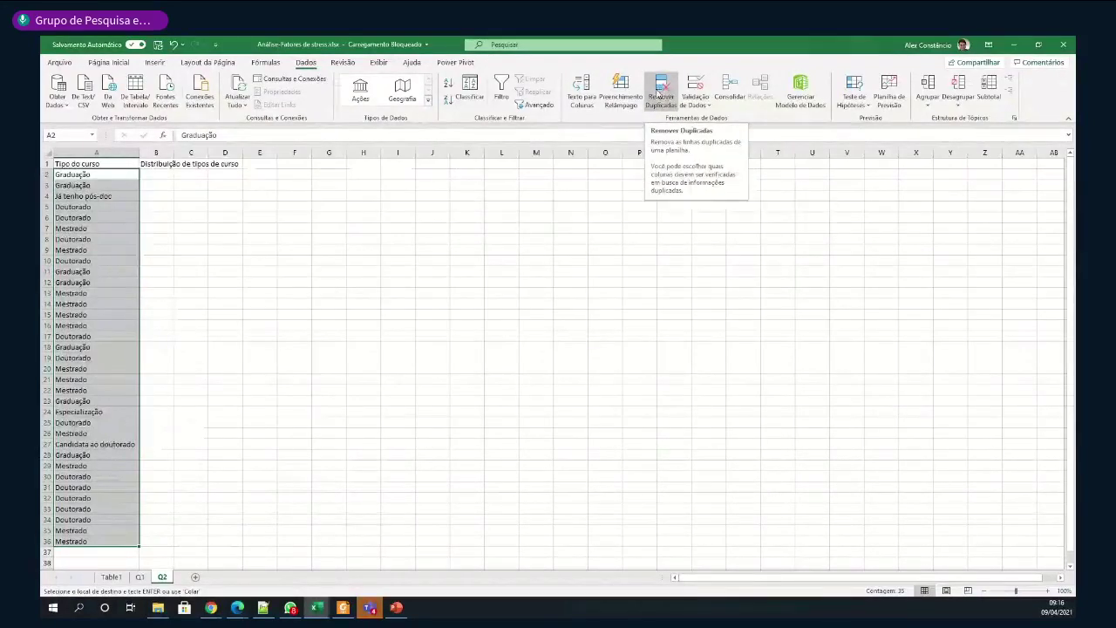
left_click(660, 88)
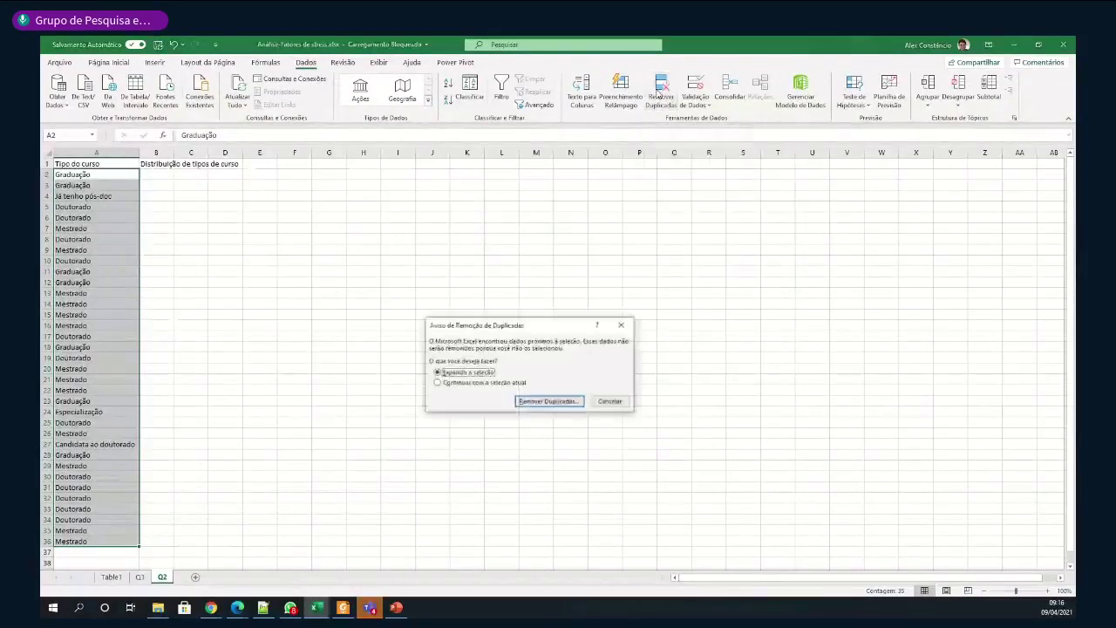
left_click(481, 382)
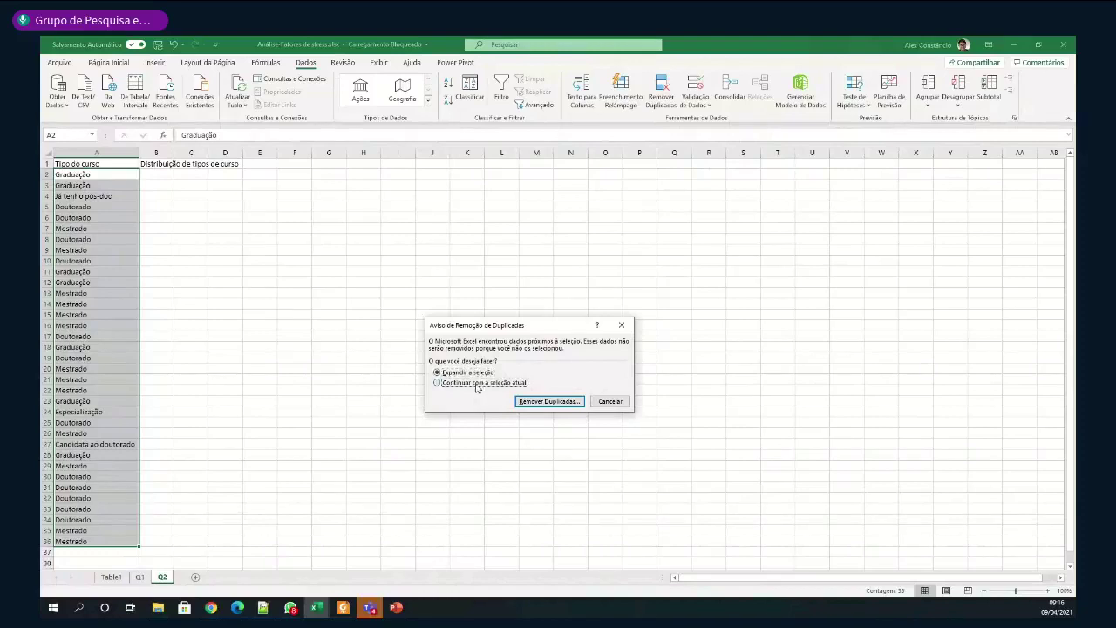
left_click(516, 403)
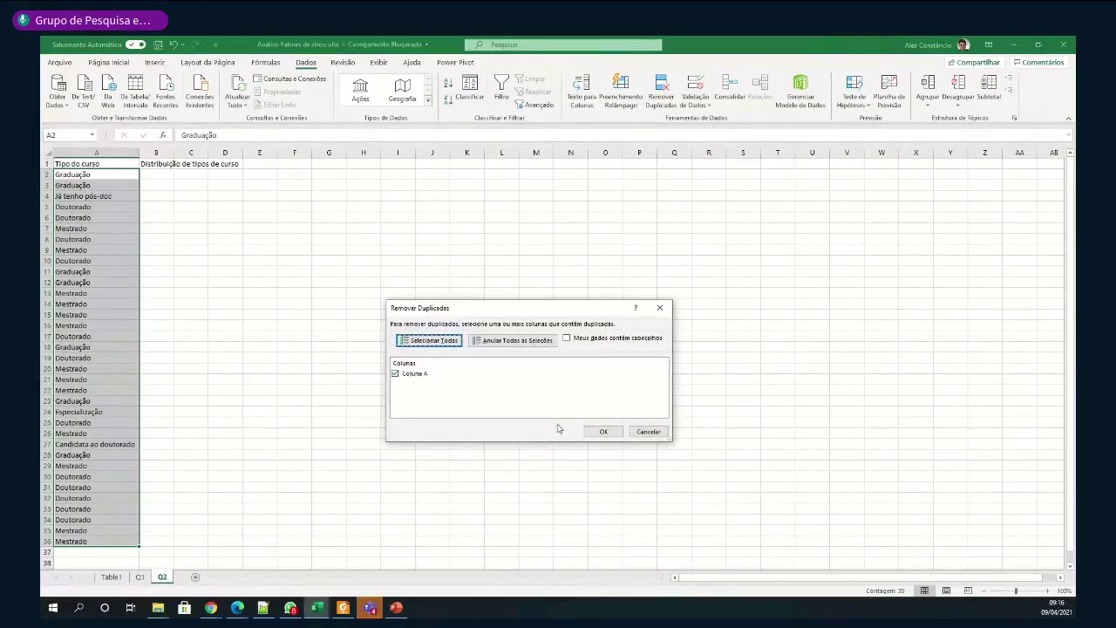
left_click(602, 431)
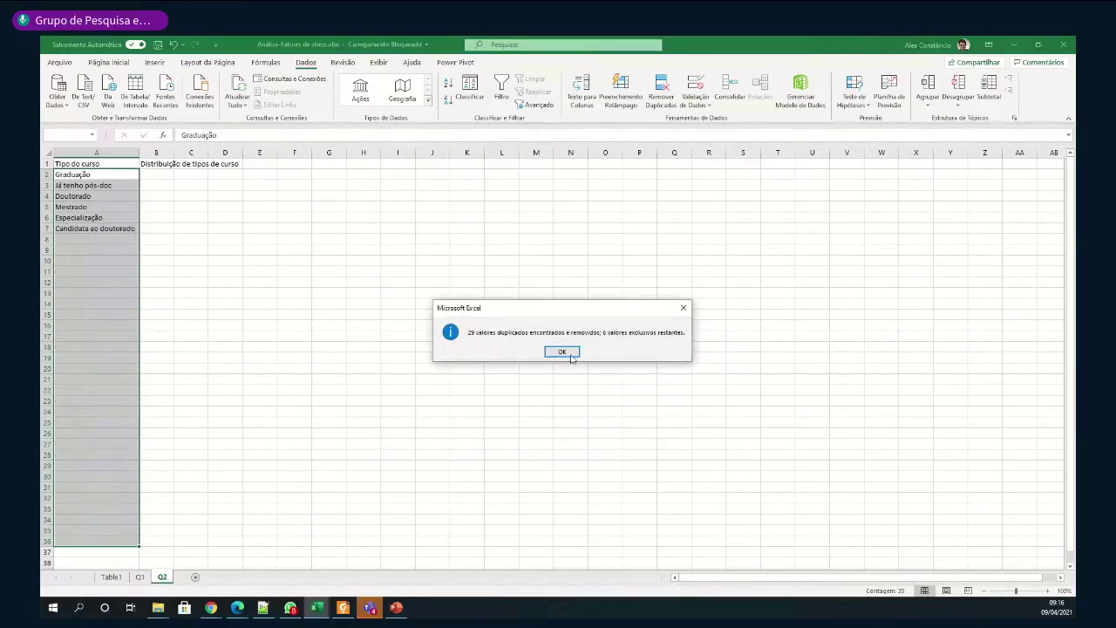
left_click(571, 352)
left_click(198, 218)
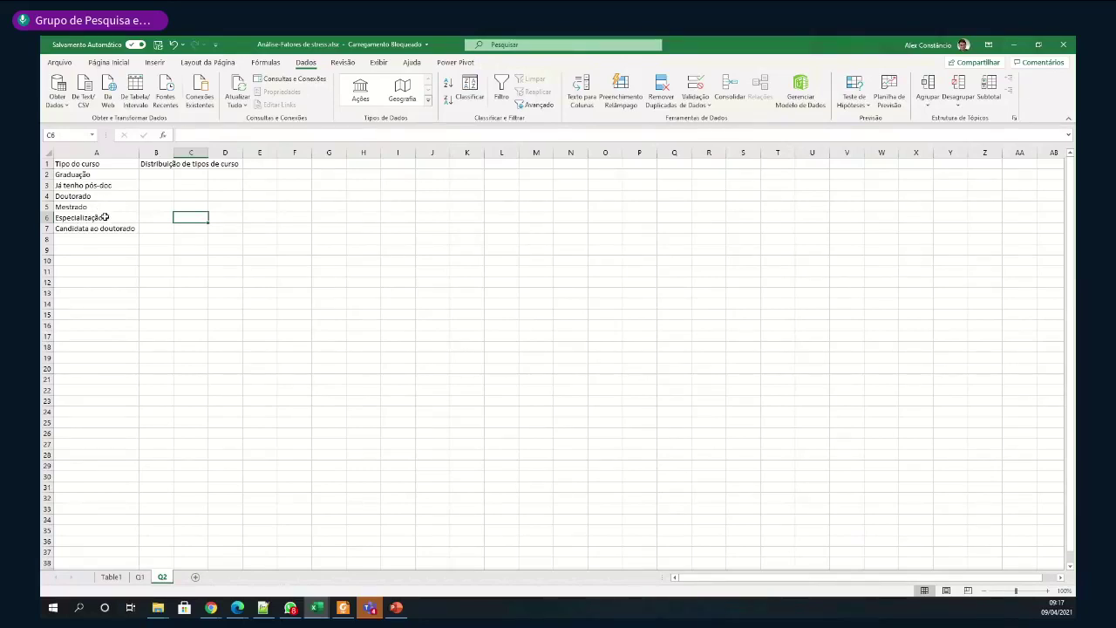
Enter =CONT.SE(Table1[Qual o tipo de curso que você está cursando?];A2) in B2
left_click(156, 175)
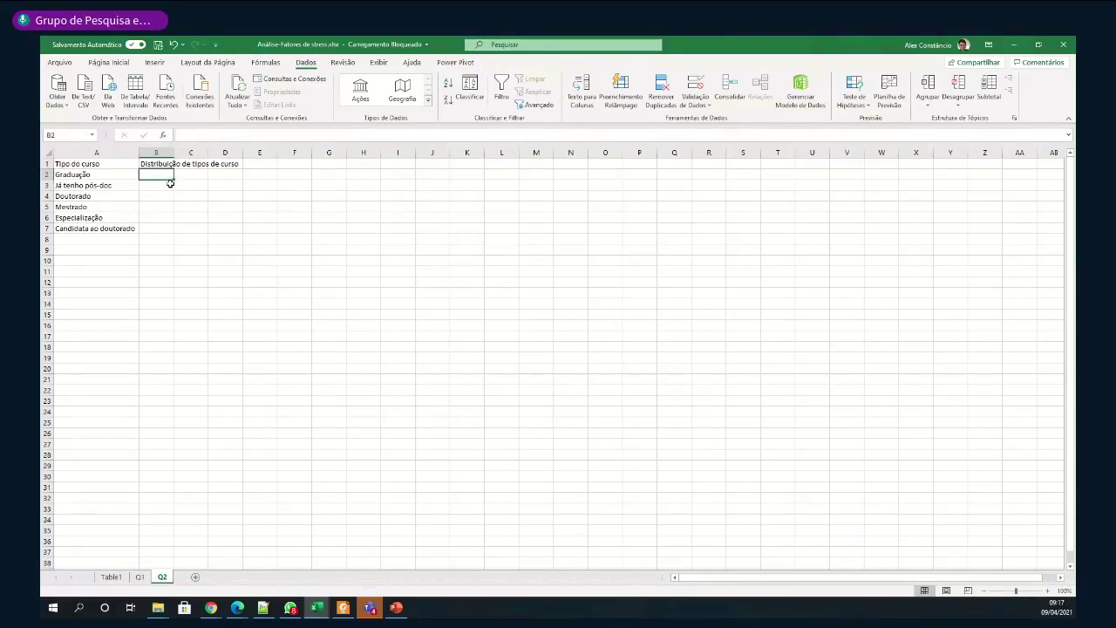
type("=")
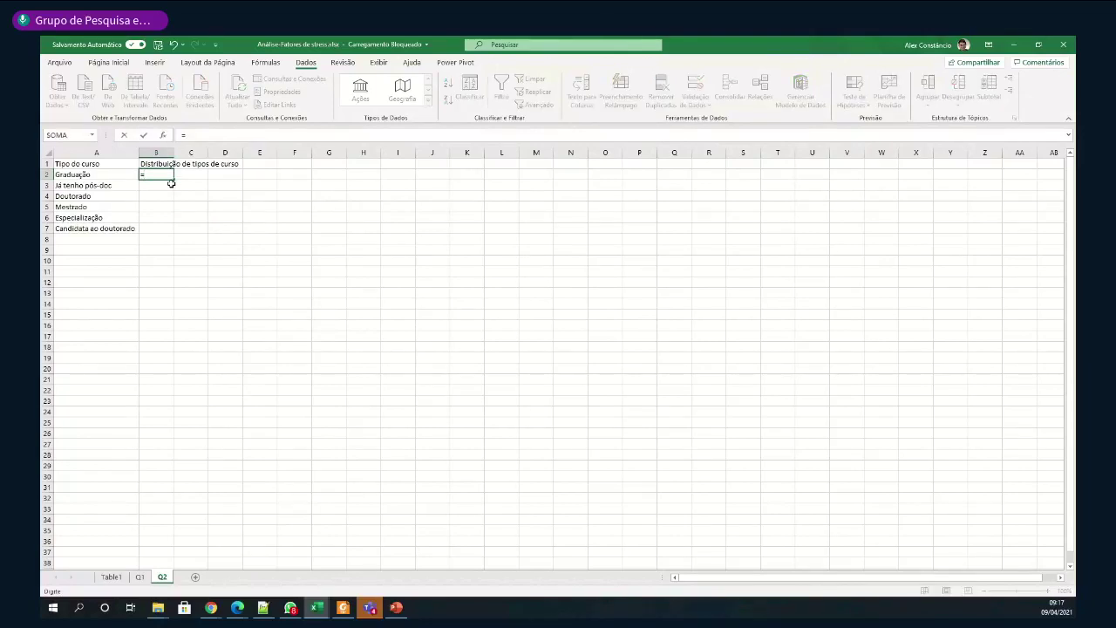
type("CONT.SE")
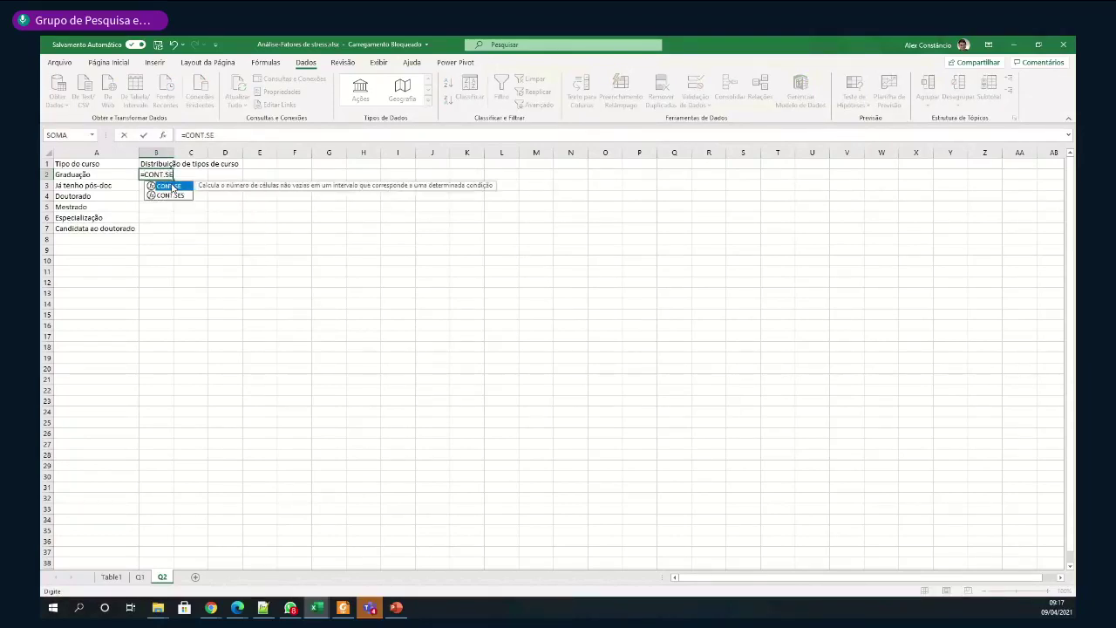
double_click(170, 185)
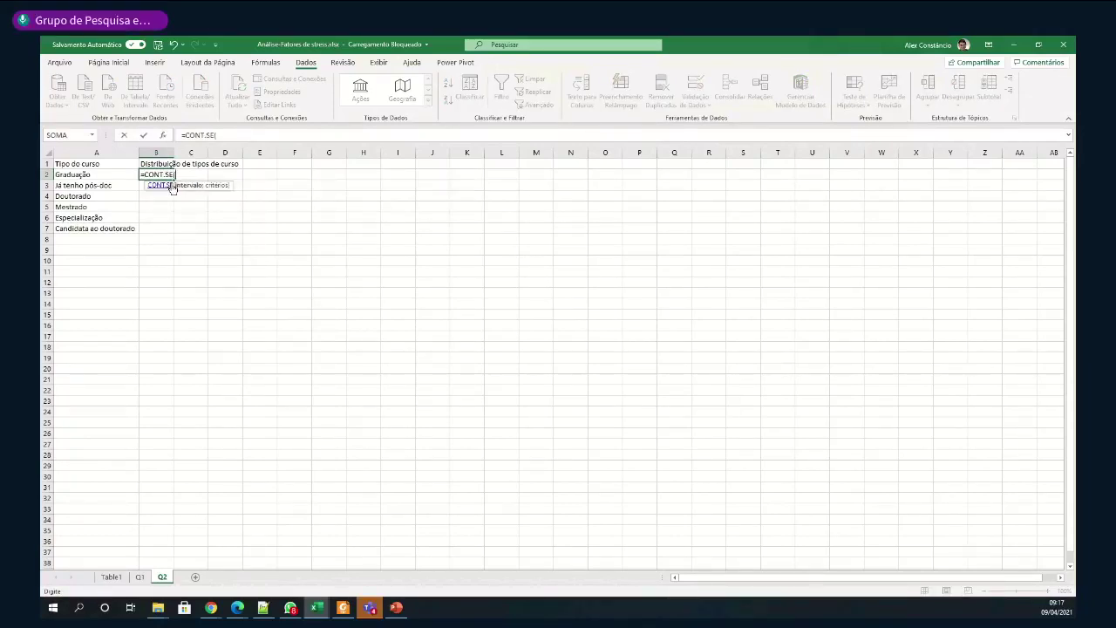
type("Table1")
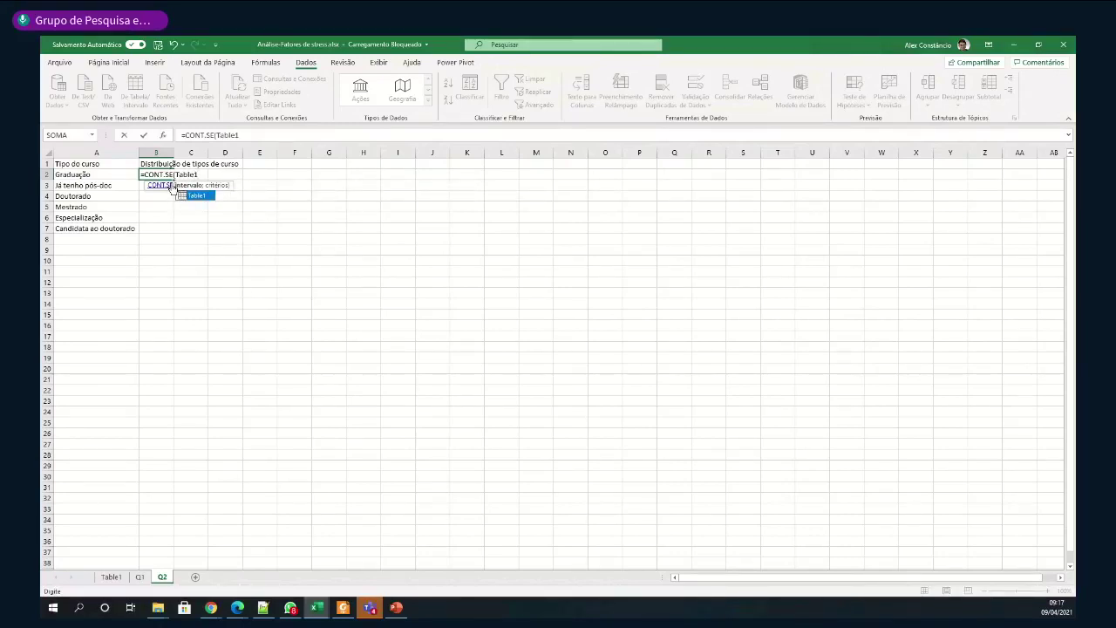
type("[")
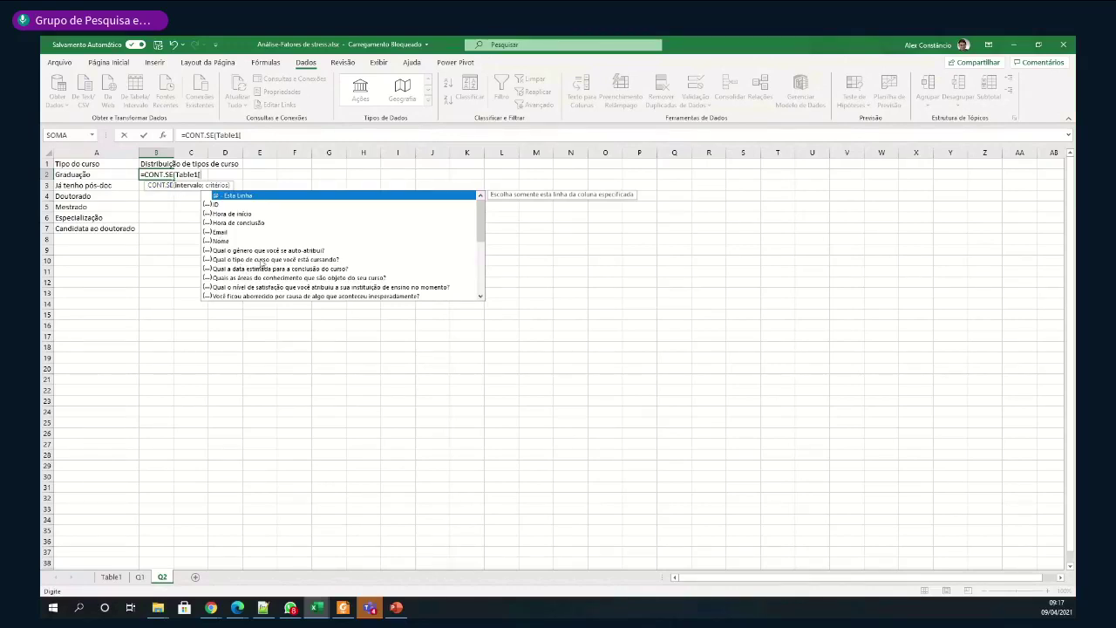
double_click(260, 259)
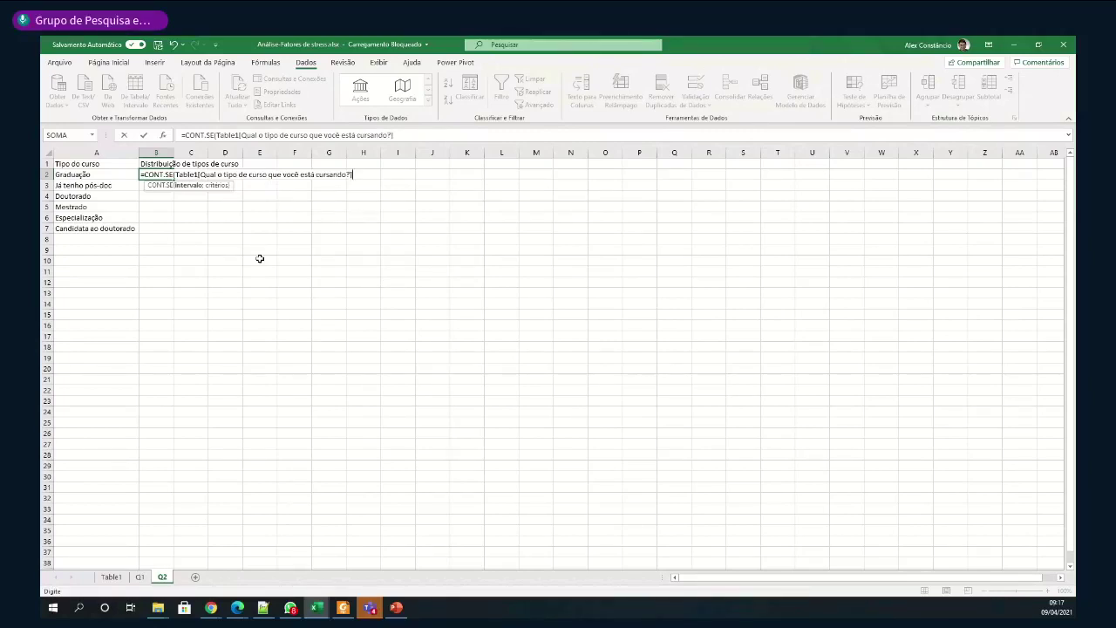
type(";")
left_click(91, 174)
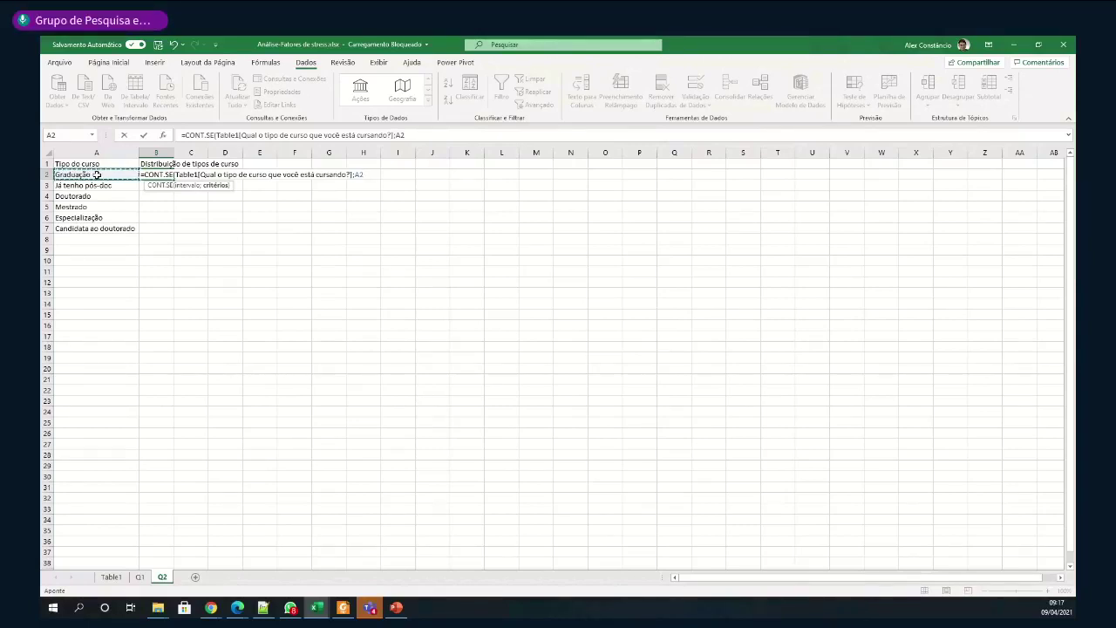
type(")")
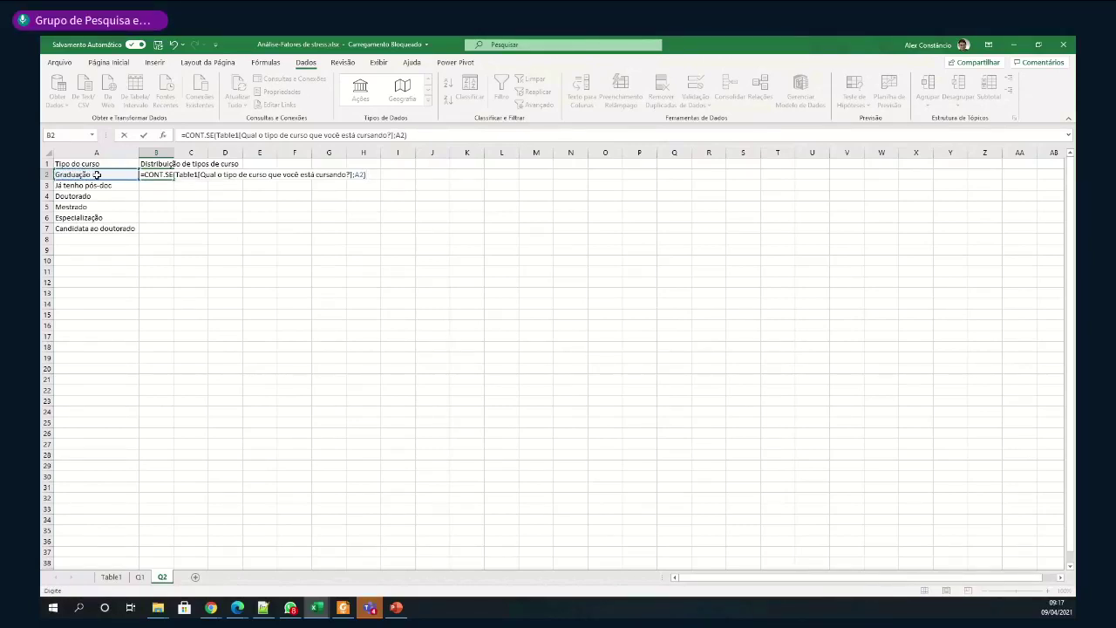
key("Return")
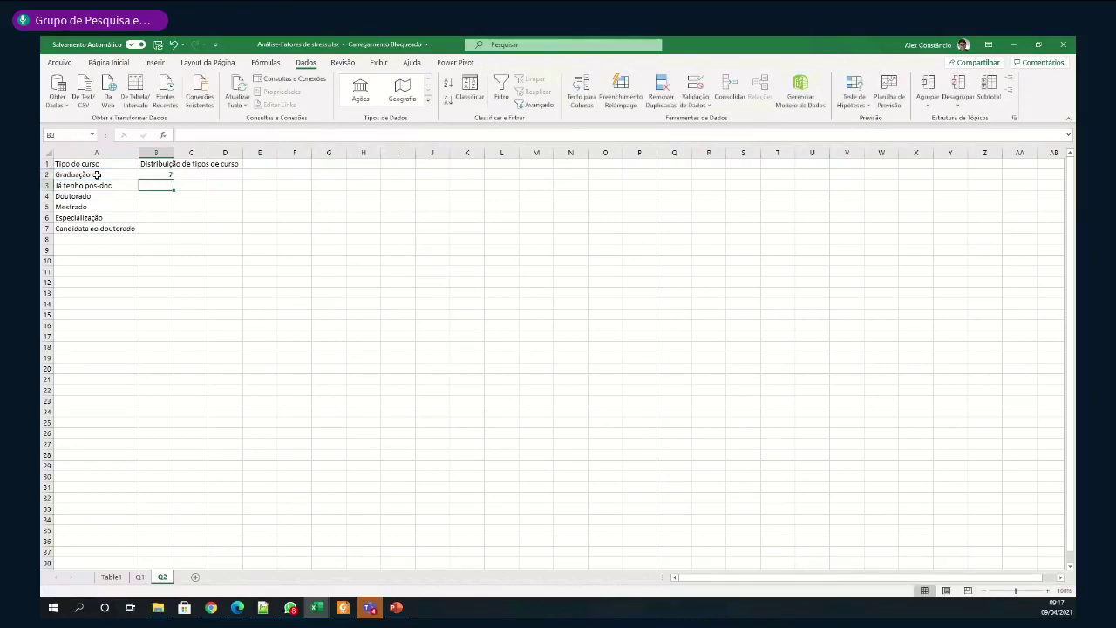
Fill the count formula down to B7, giving 7, 1, 12, 13, 1 and 1
key("Up")
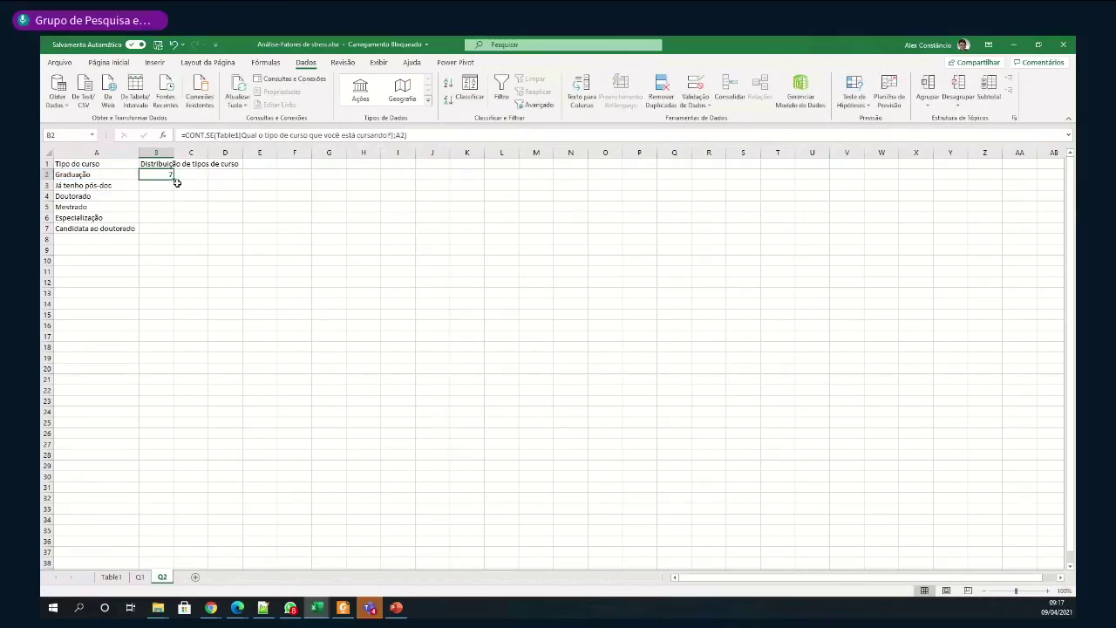
left_click_drag(174, 178, 173, 230)
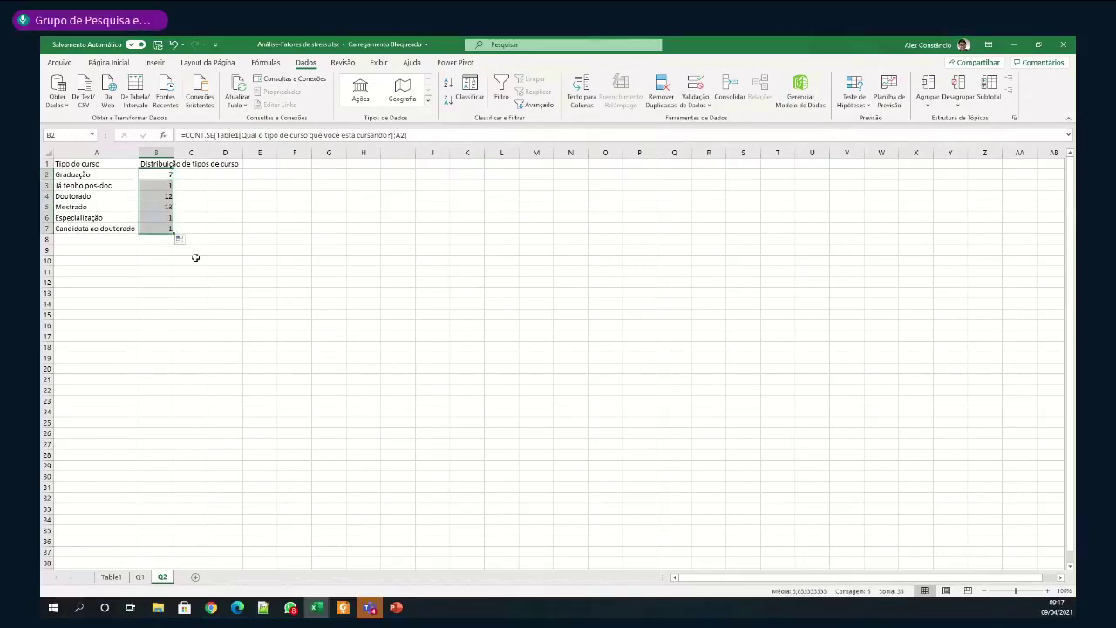
left_click(206, 271)
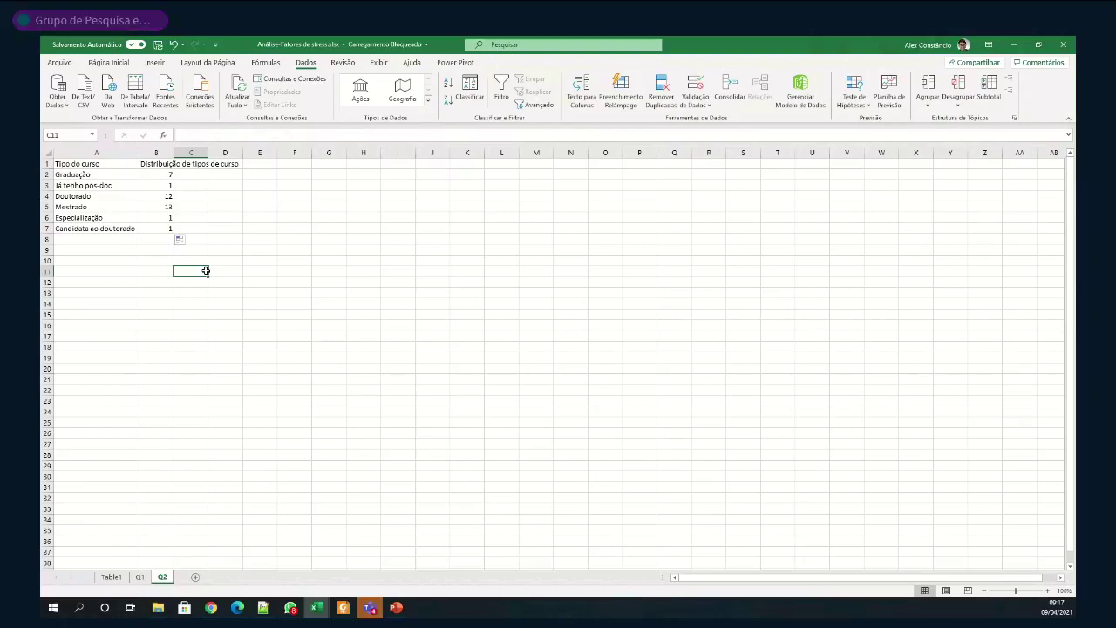
left_click_drag(89, 166, 158, 236)
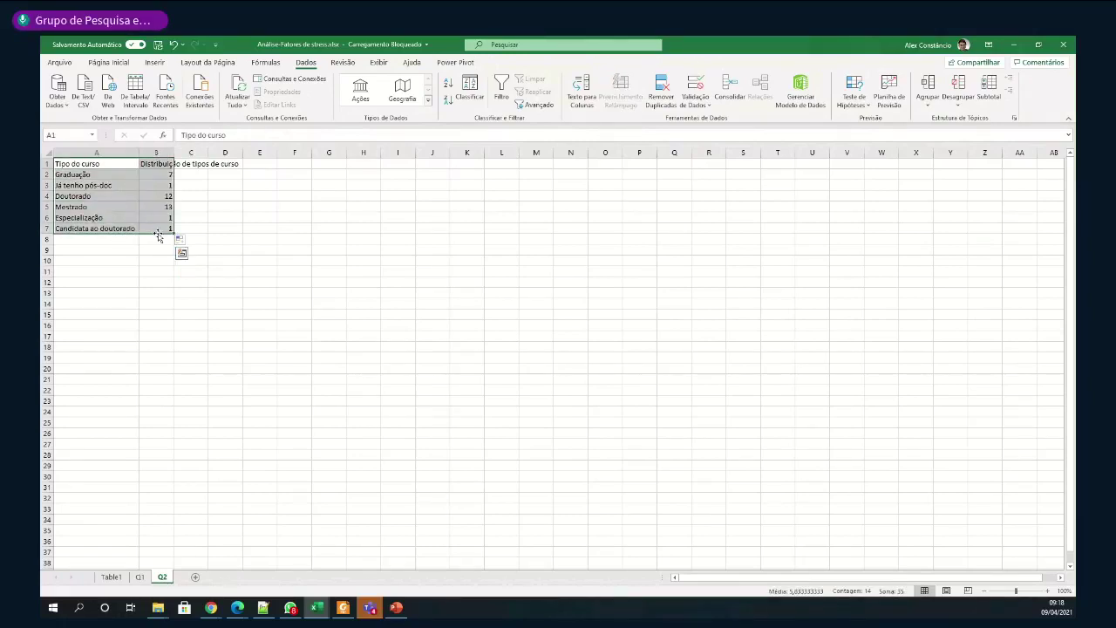
Insert a clustered 2D column chart of A1:B7 and place it beside the course table
left_click(155, 63)
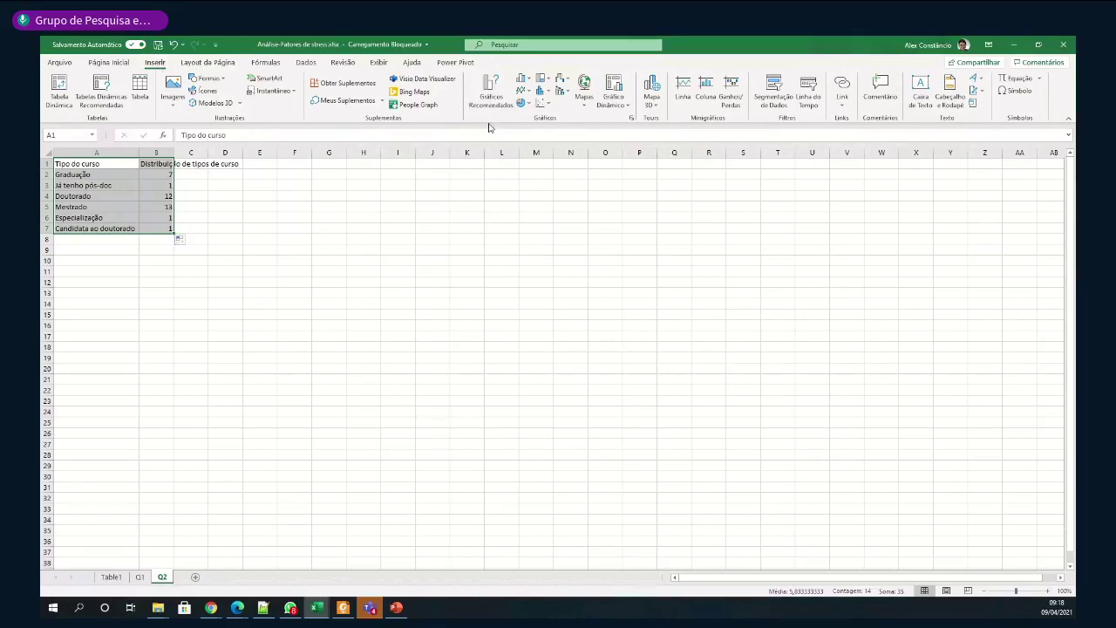
left_click(523, 81)
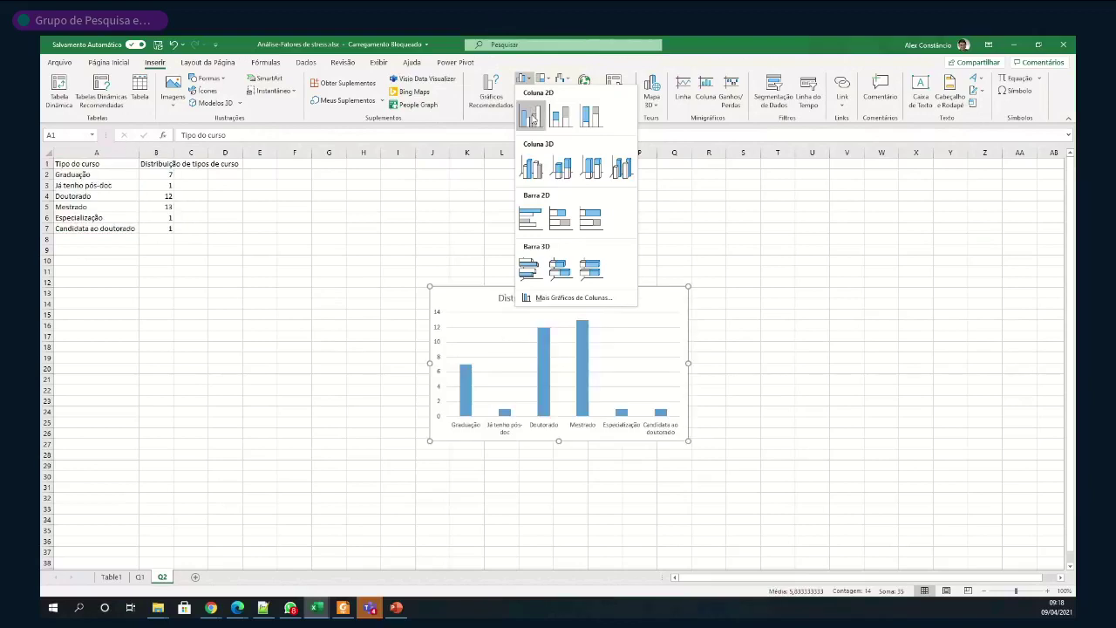
left_click(532, 115)
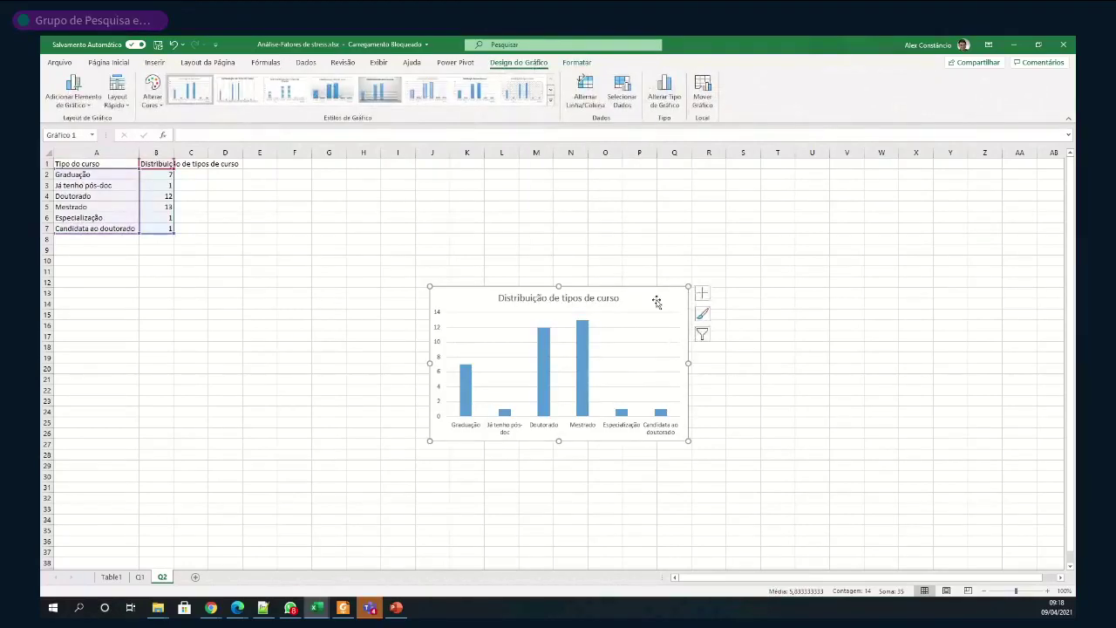
left_click_drag(654, 296, 572, 178)
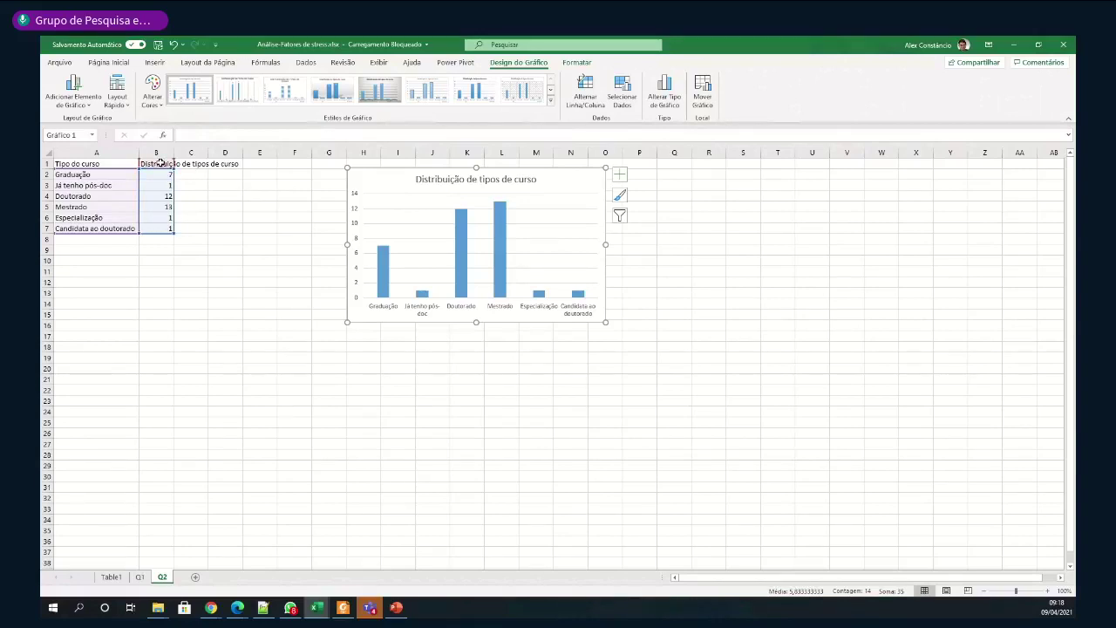
left_click(296, 172)
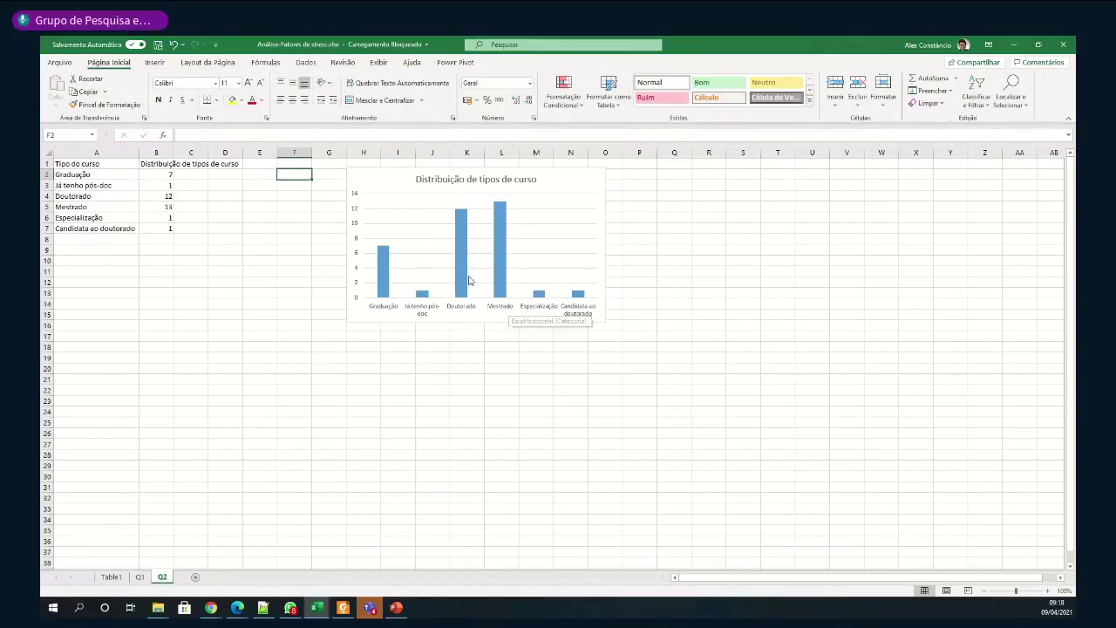
left_click(569, 184)
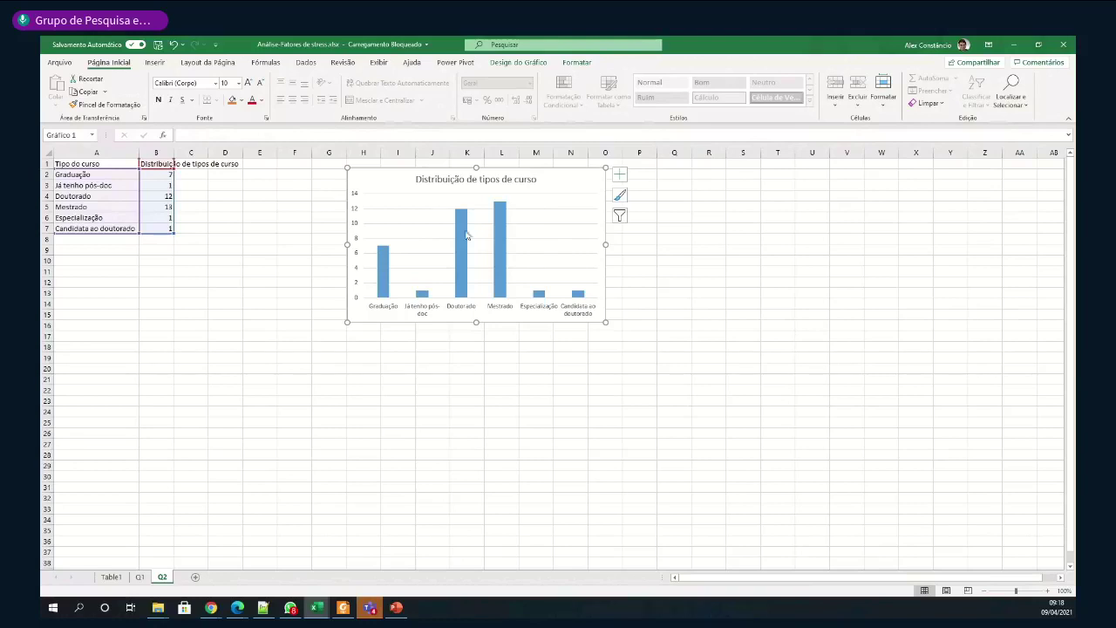
left_click(293, 172)
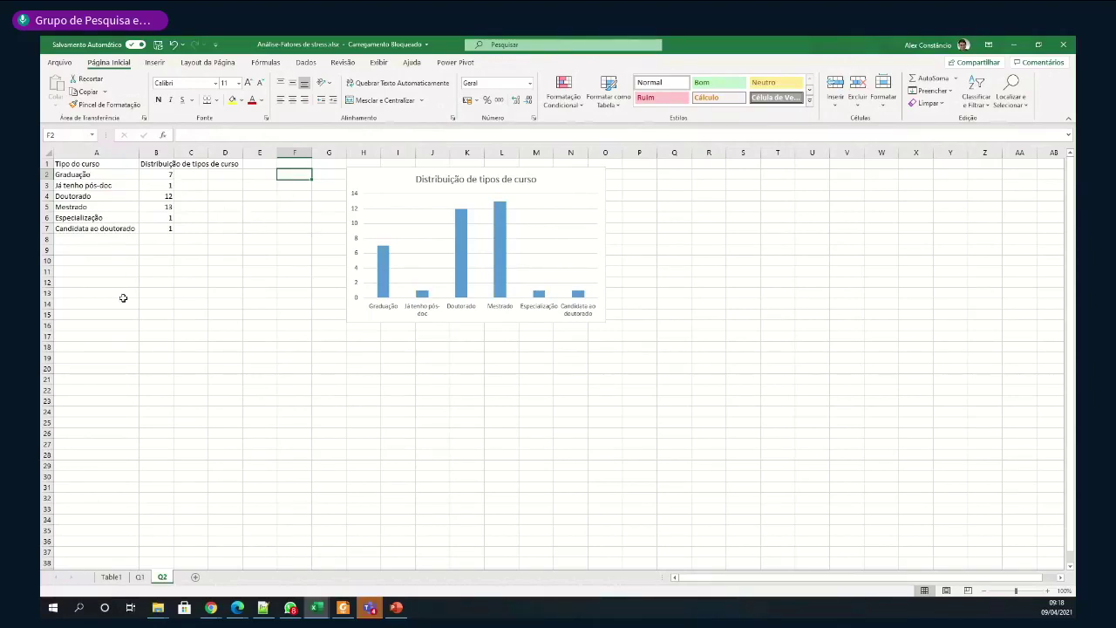
Add a new worksheet named Q3 and return to it after viewing Table1
left_click(195, 576)
right_click(196, 579)
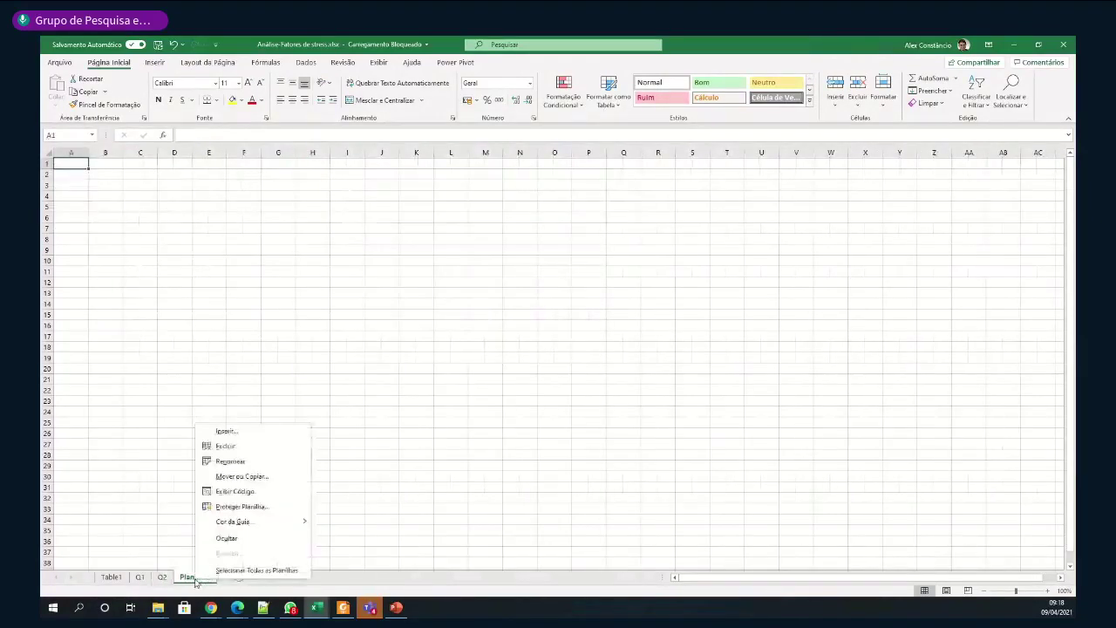
left_click(224, 459)
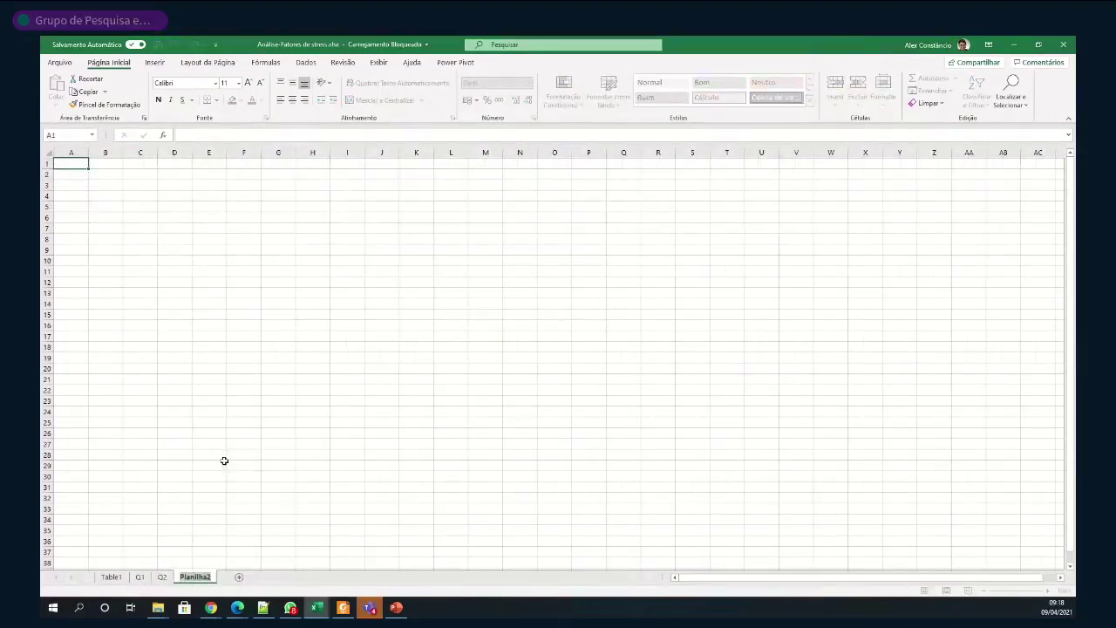
type("Q3")
key("Return")
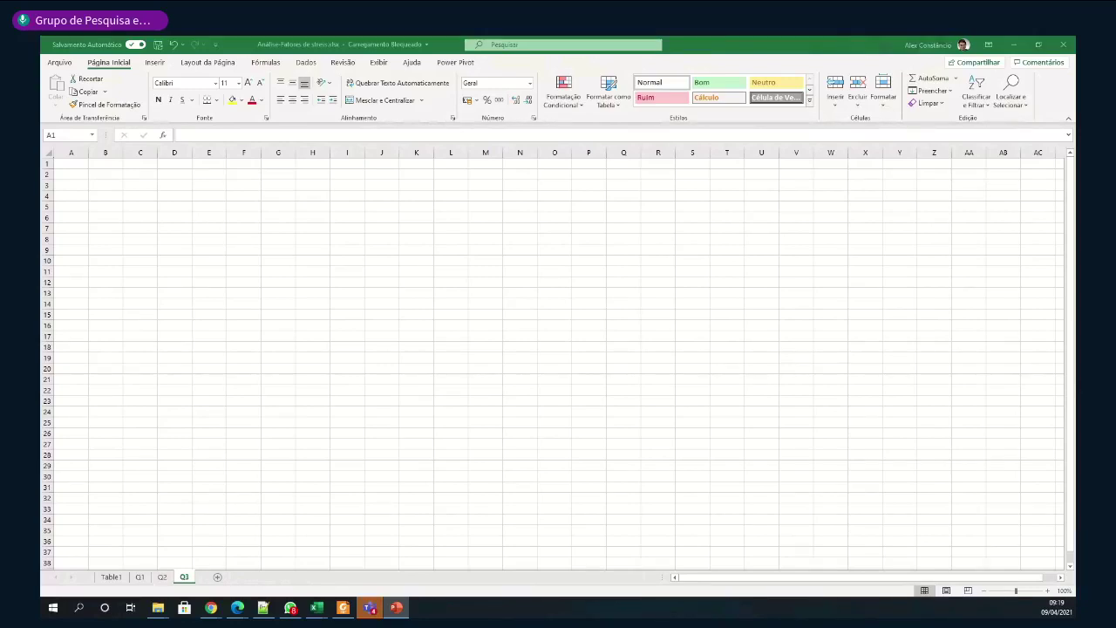
left_click(111, 577)
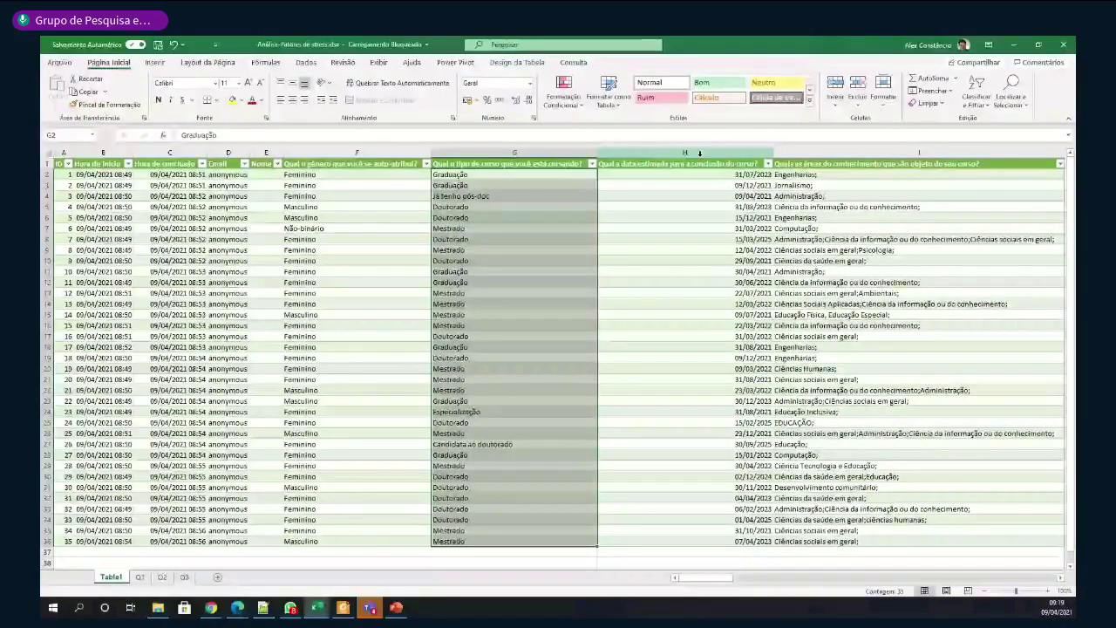
left_click(185, 578)
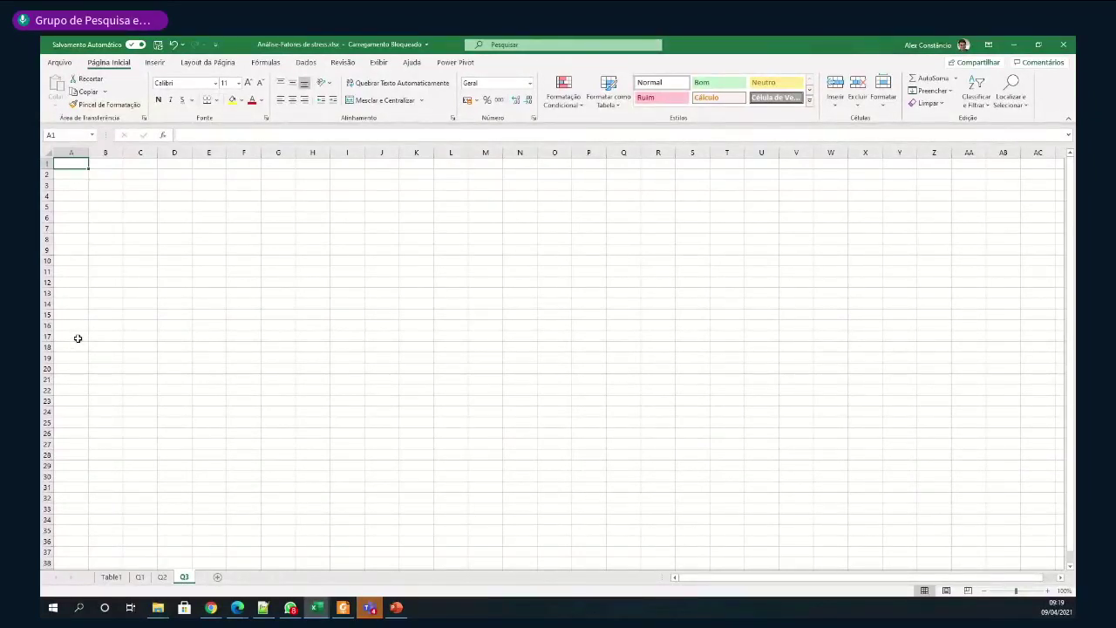
In A1 enter =Table1[Qual a data estimada para a conclusão do curso?] to spill the completion dates
type("=")
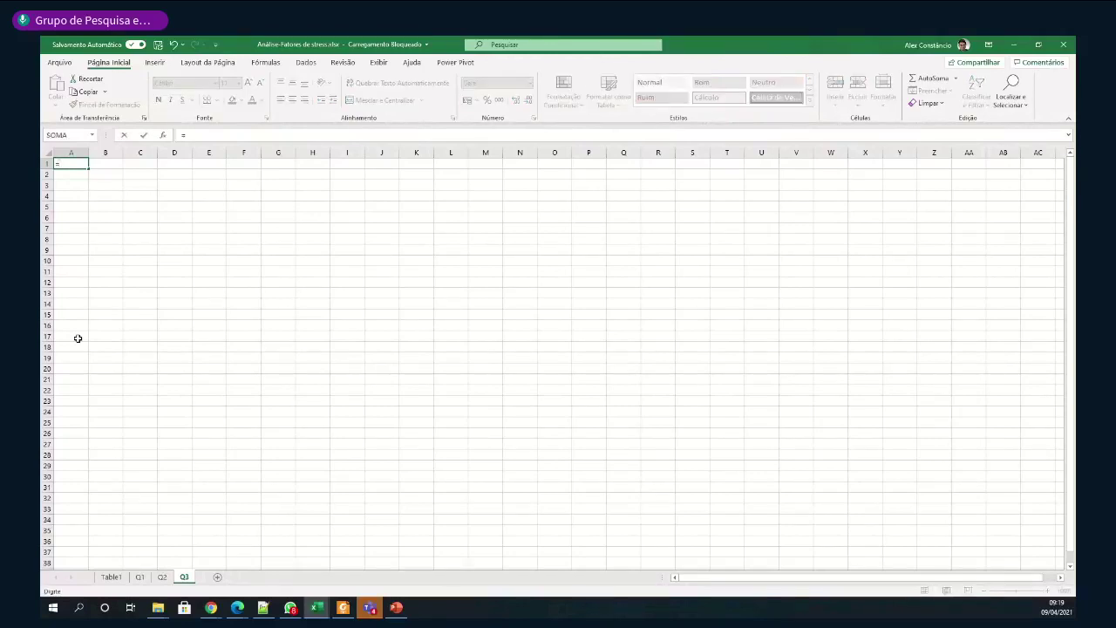
type("Taqb")
key("BackSpace")
key("BackSpace")
type("bl")
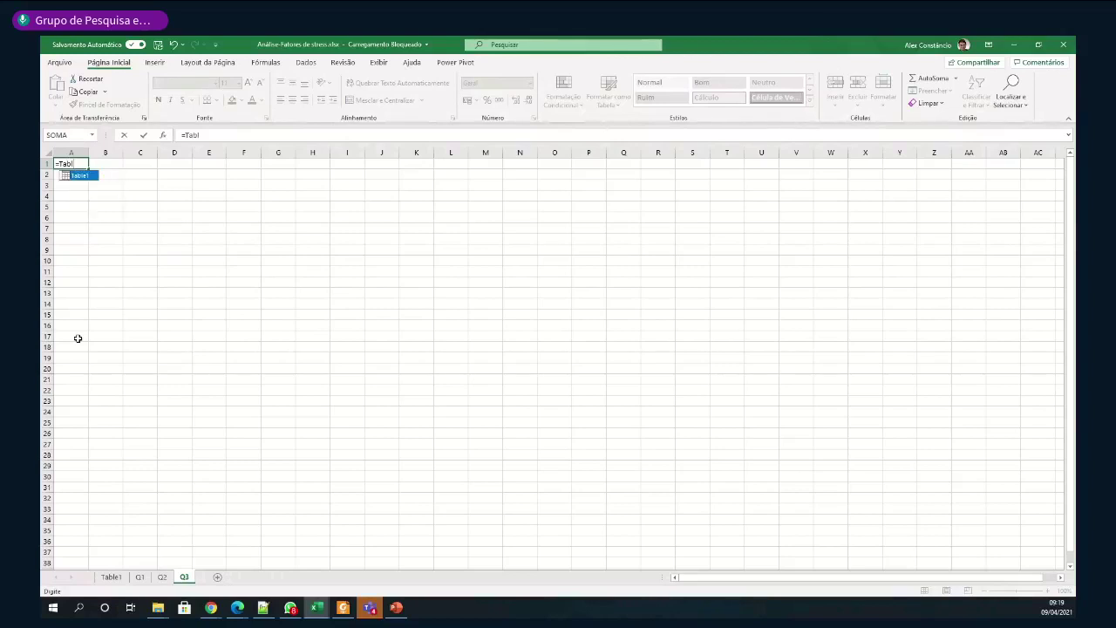
type("e1")
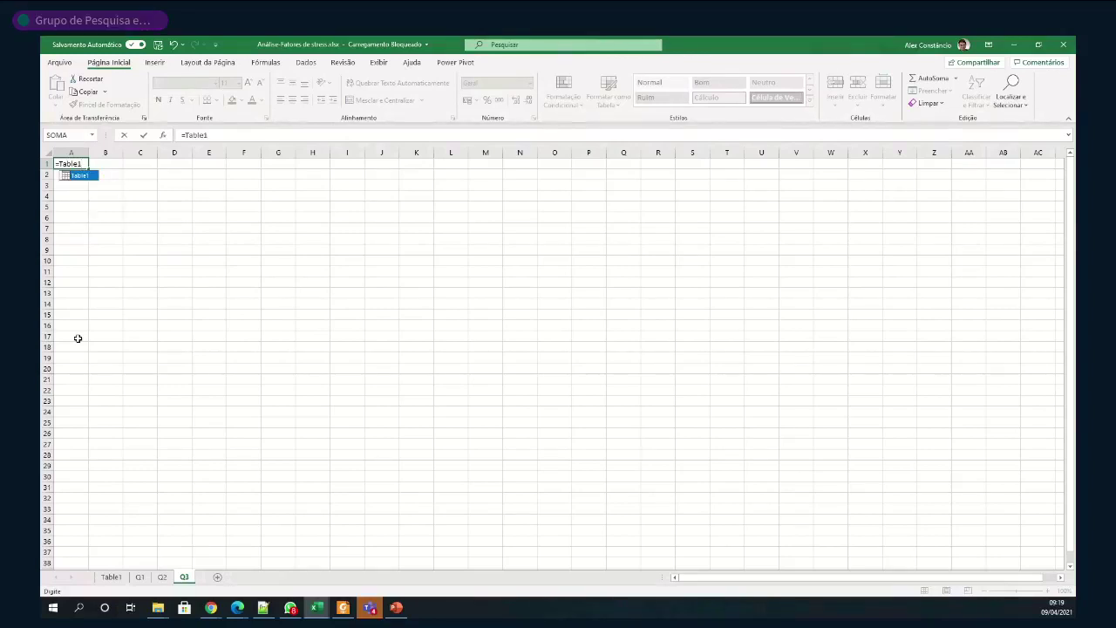
type("[")
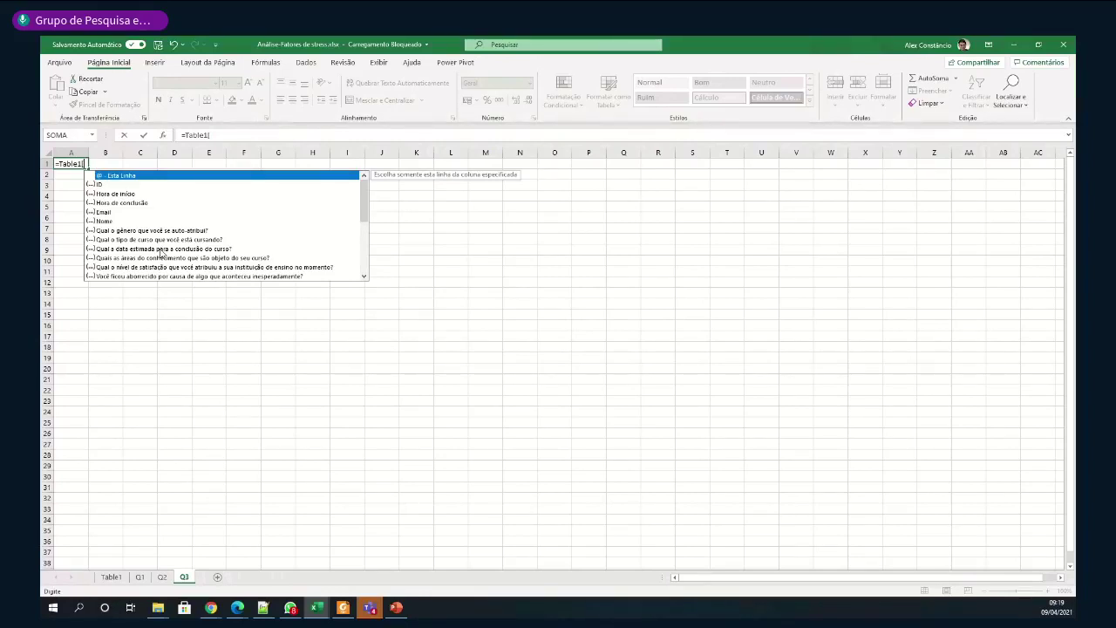
left_click(160, 250)
double_click(160, 250)
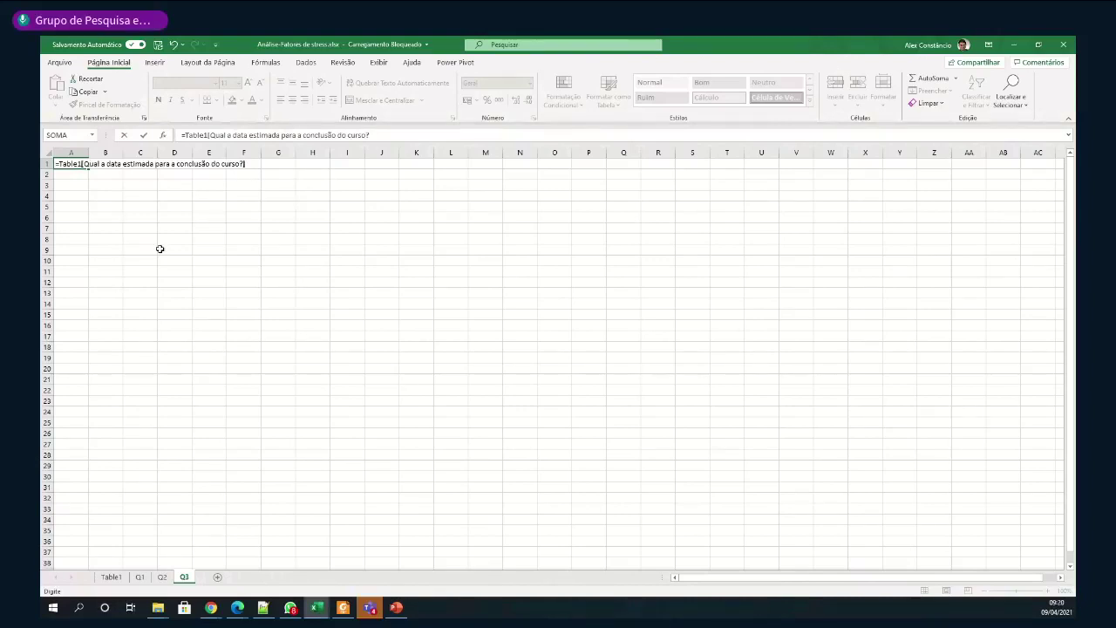
type("]")
key("Return")
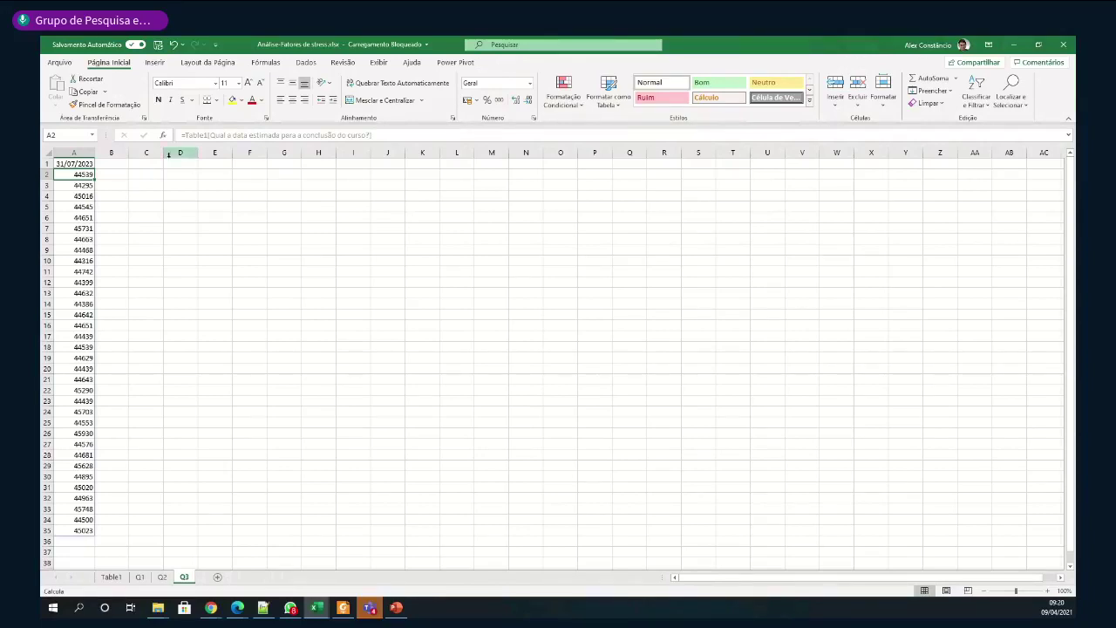
Insert a blank row 1 above the completion dates
left_click(215, 176)
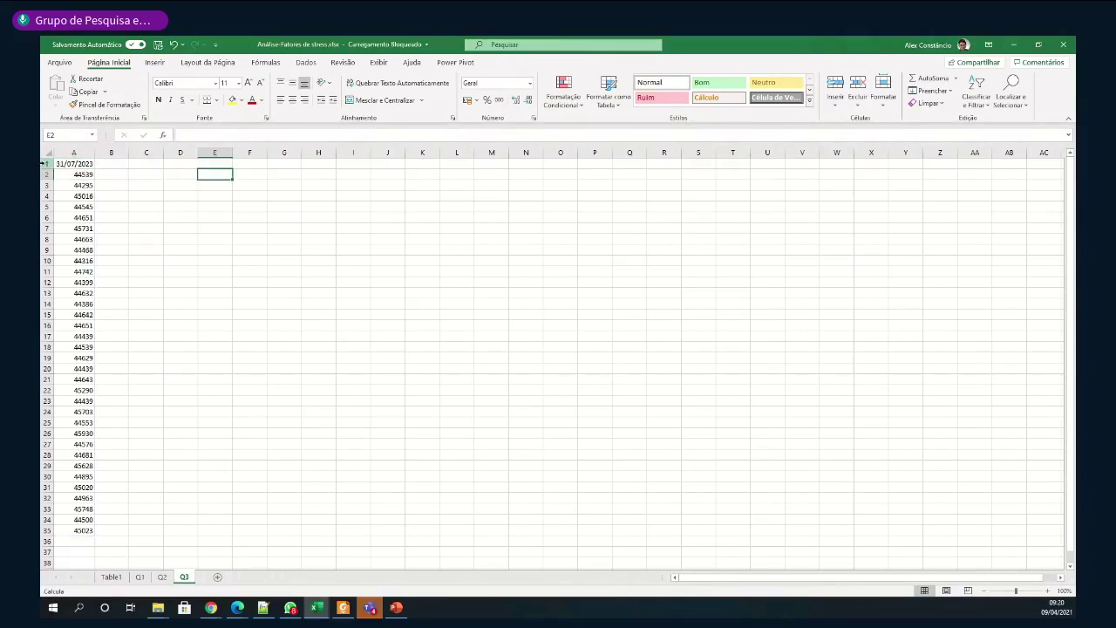
right_click(47, 164)
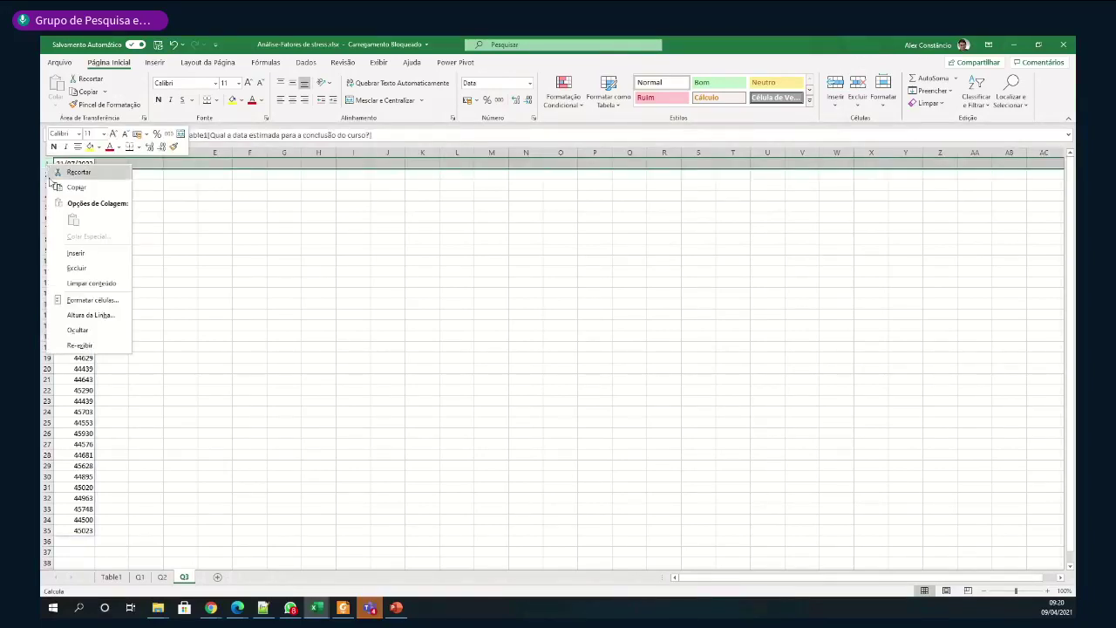
left_click(76, 253)
left_click(171, 248)
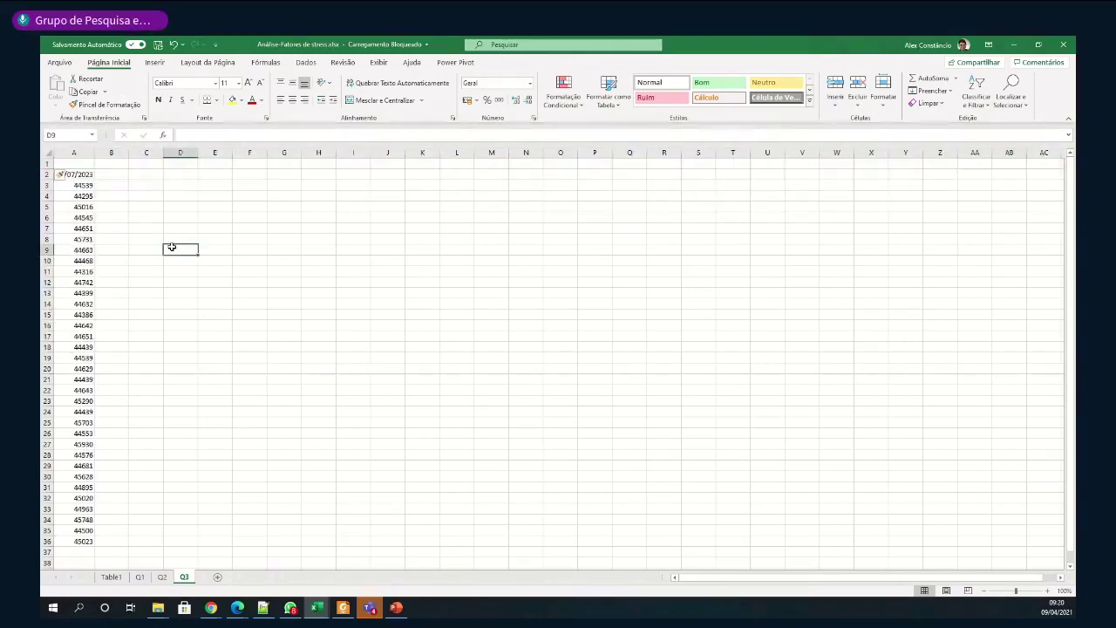
Enter the heading 'Data de conclusão' in A1
left_click(83, 163)
type("Data d")
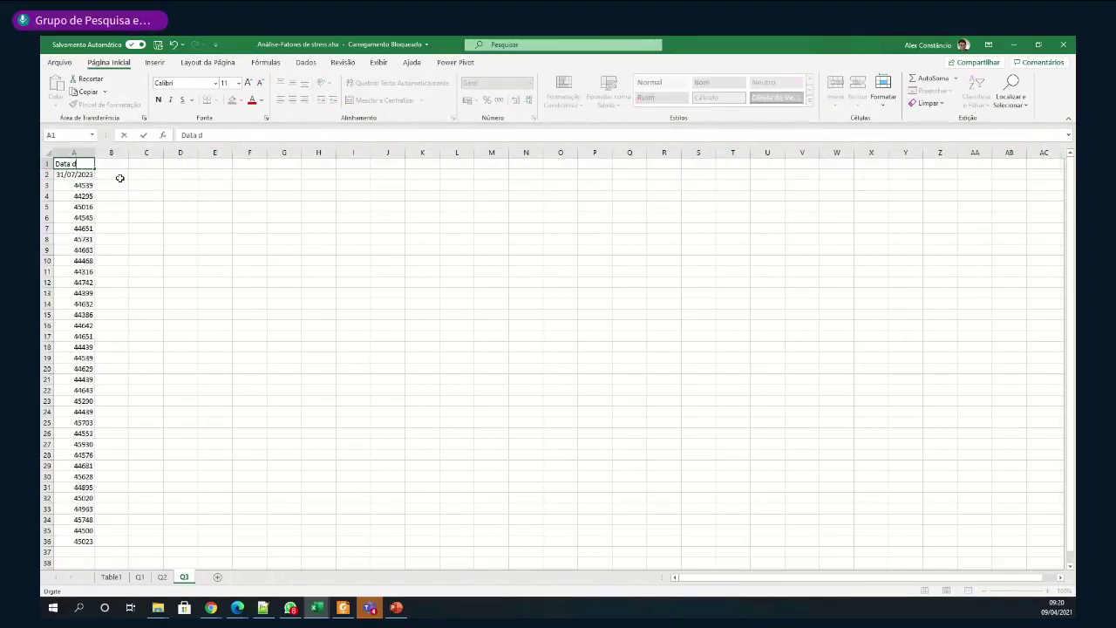
type("e conhclus")
key("BackSpace")
key("BackSpace")
key("BackSpace")
key("BackSpace")
key("BackSpace")
type("cl")
type("usão")
key("Return")
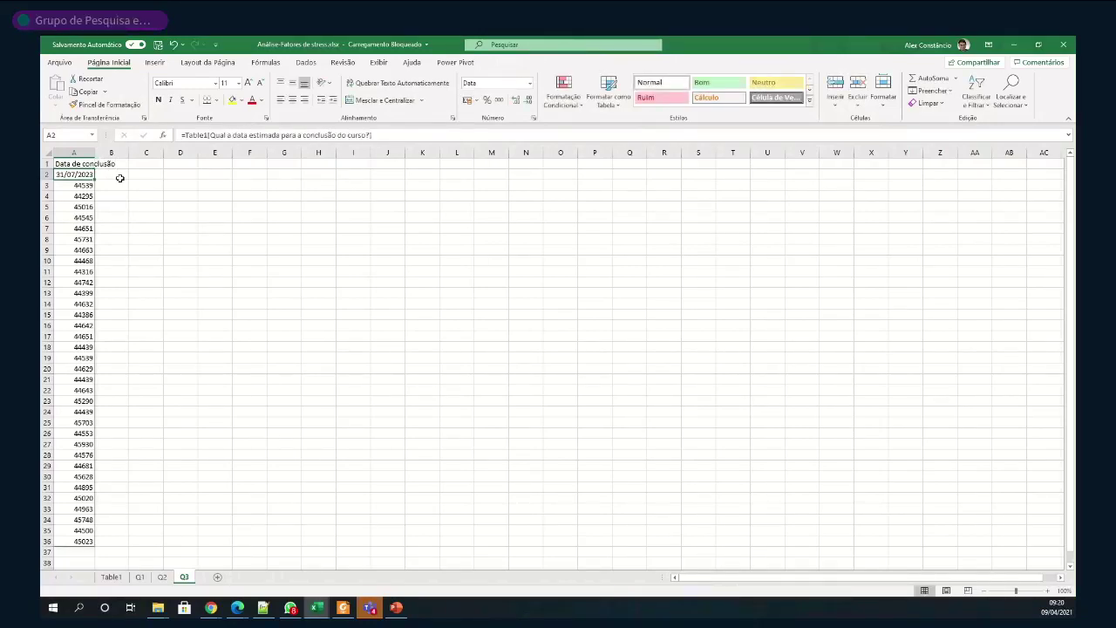
key("Up")
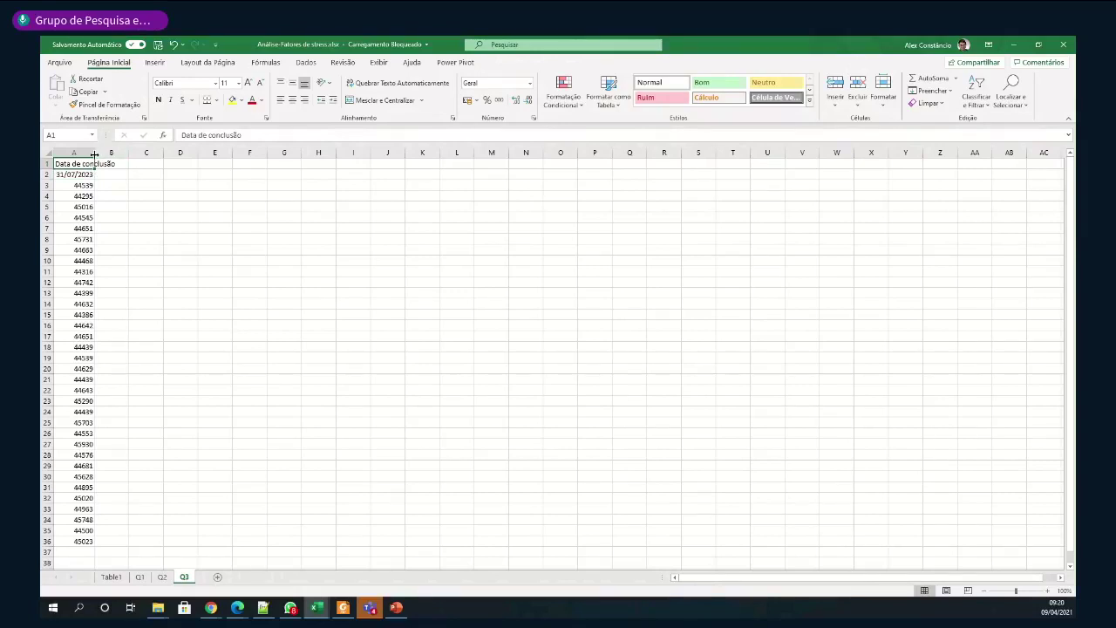
Autofit column A to the heading and select the whole column
double_click(94, 155)
left_click(186, 195)
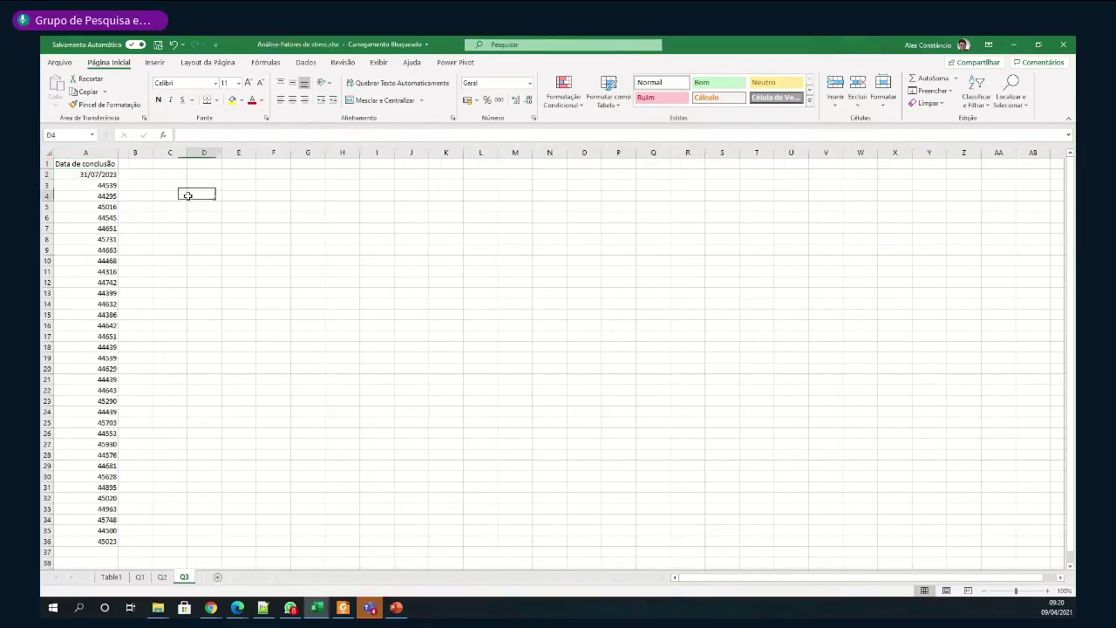
left_click_drag(102, 175, 101, 180)
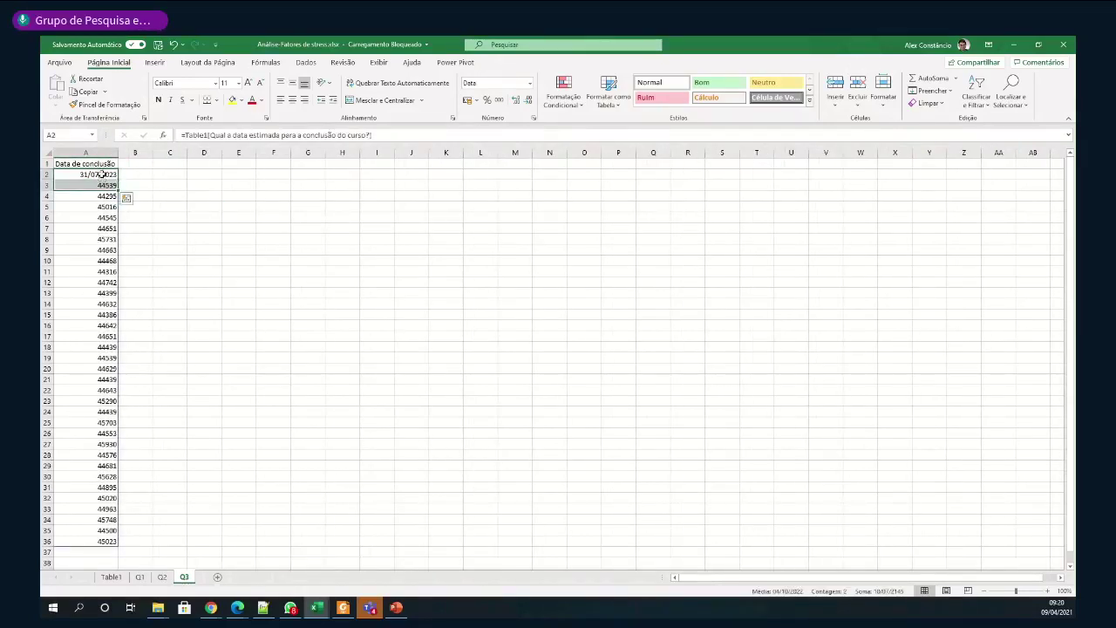
left_click(86, 153)
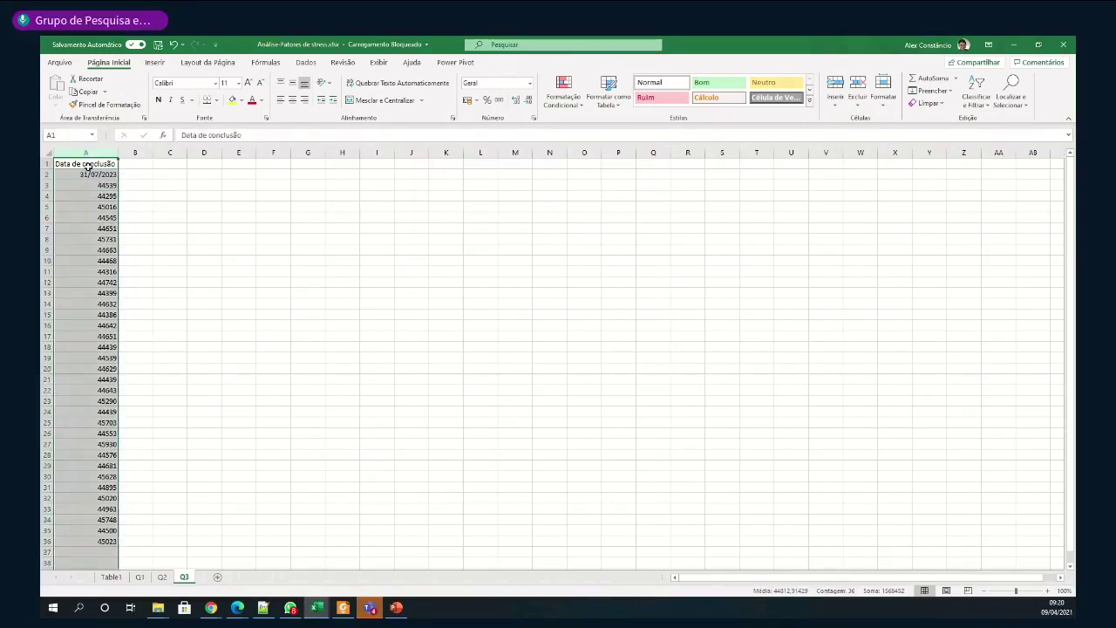
Apply the Data category to column A so values display as dd/mm/yyyy
right_click(89, 167)
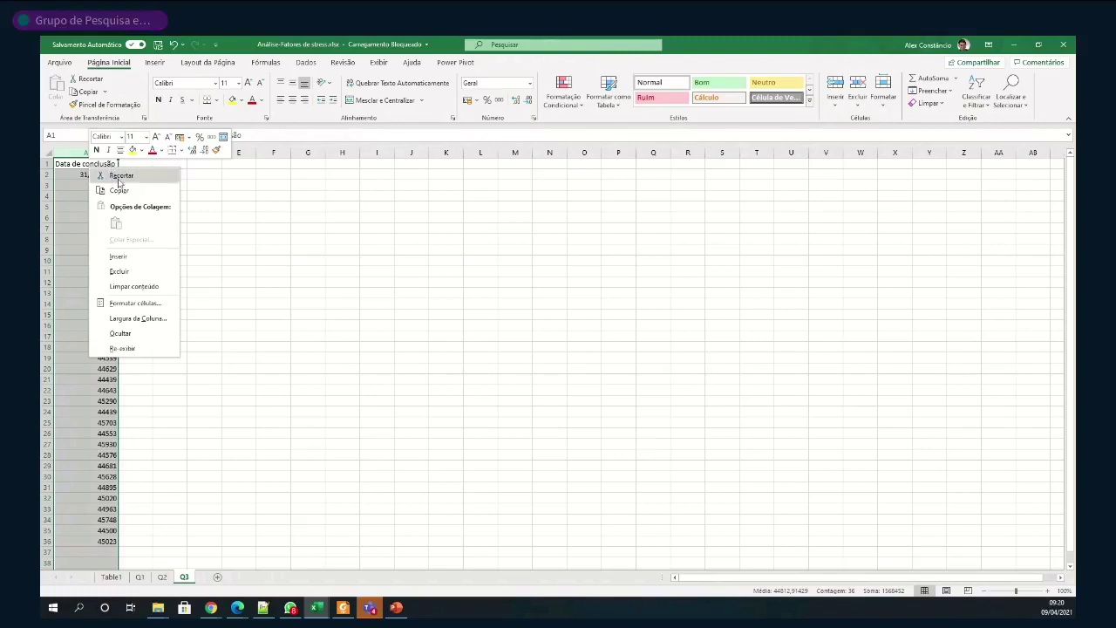
left_click(143, 306)
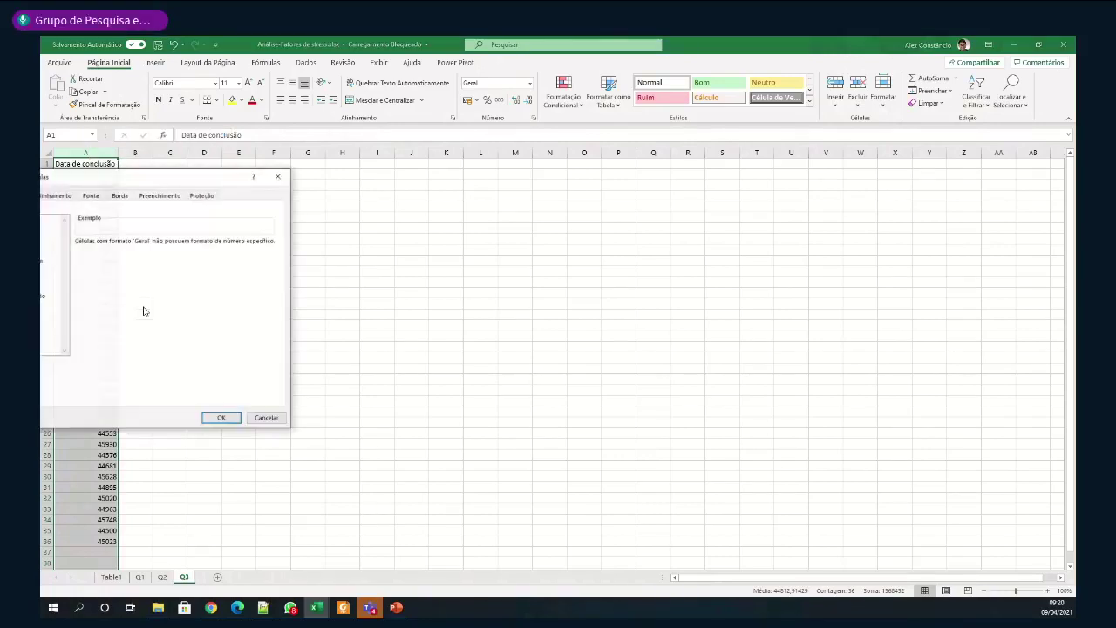
left_click_drag(157, 180, 479, 187)
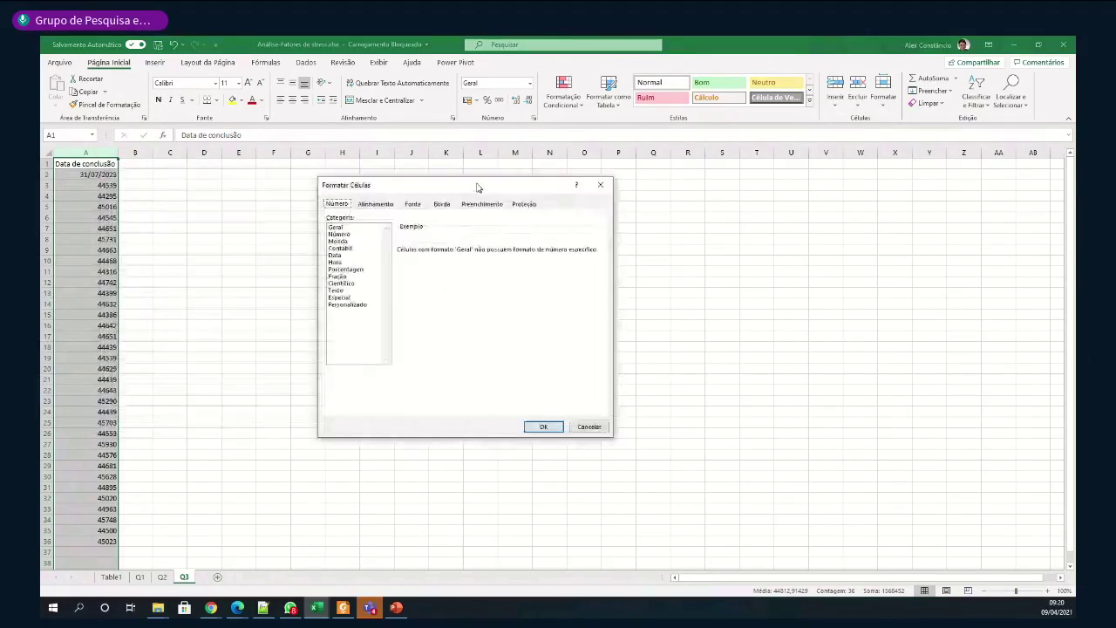
left_click(336, 257)
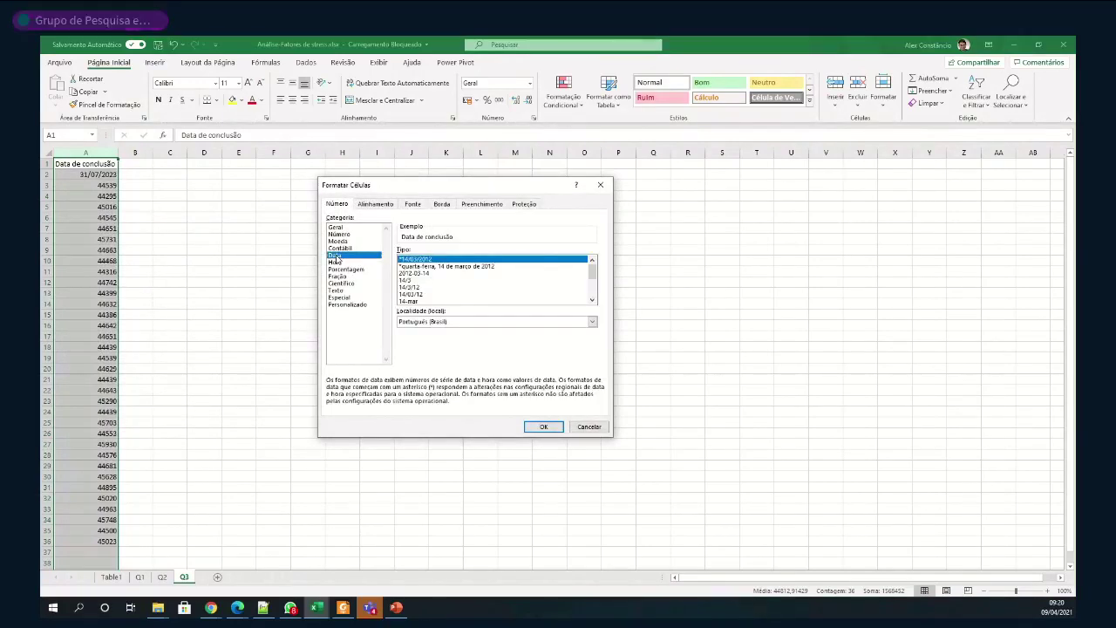
left_click(542, 427)
left_click(184, 167)
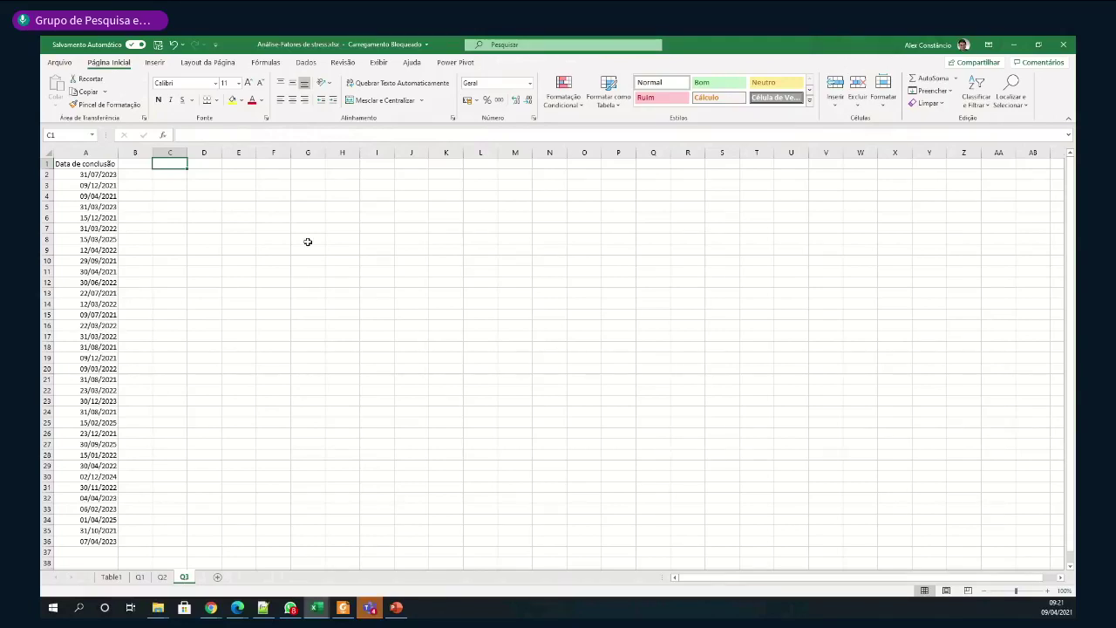
Enter =HOJE() in D2 and =ANO(D2) in E2, which returns 2021
left_click(209, 174)
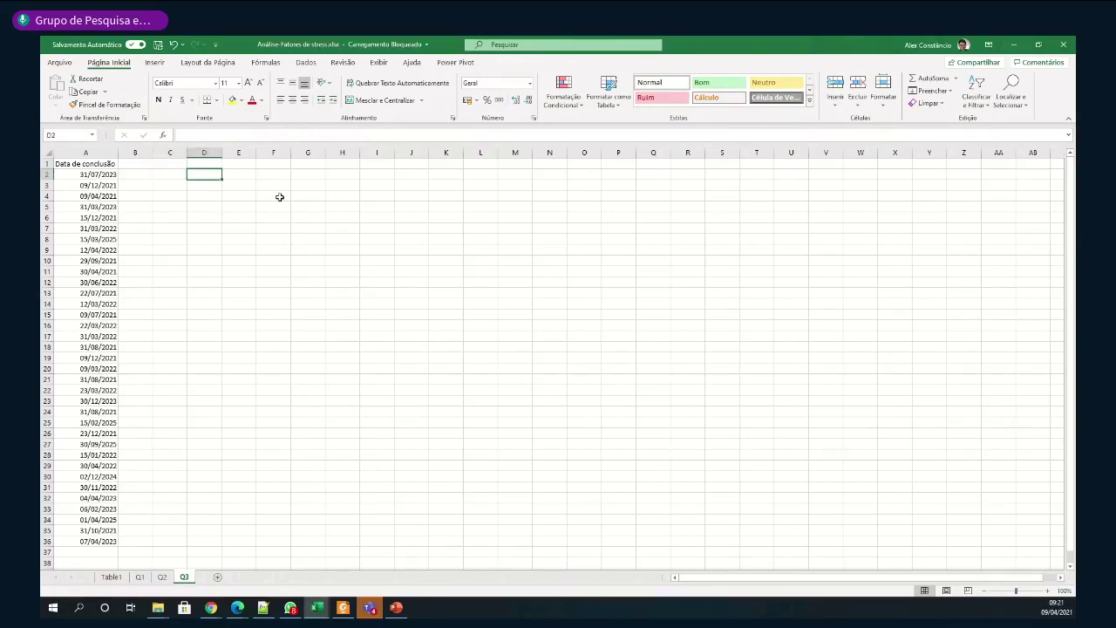
type("=hoje")
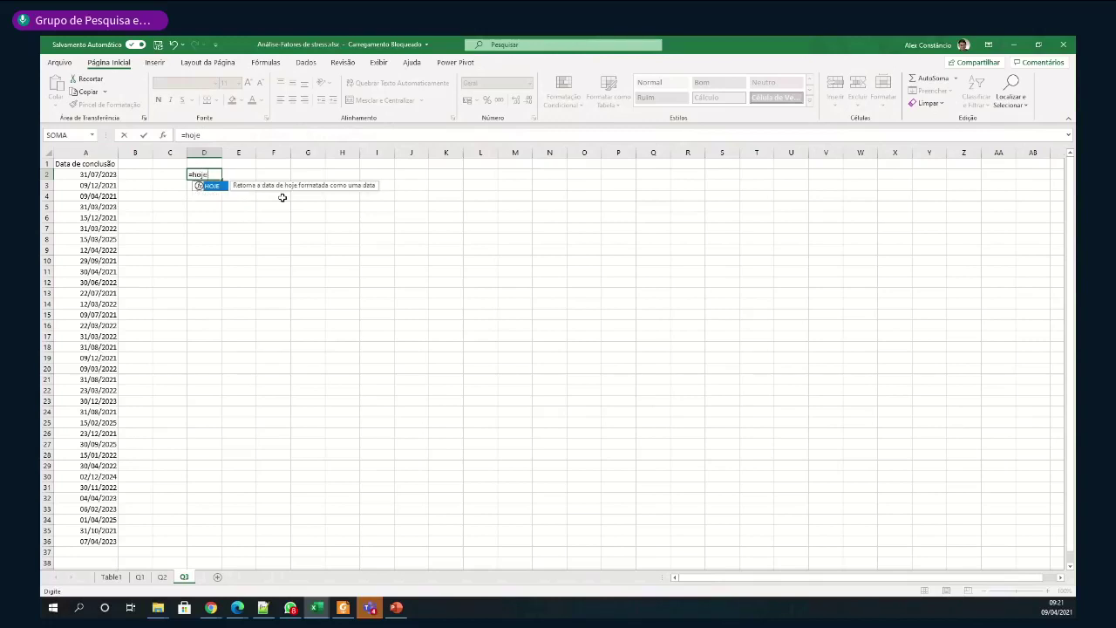
type("()")
key("Return")
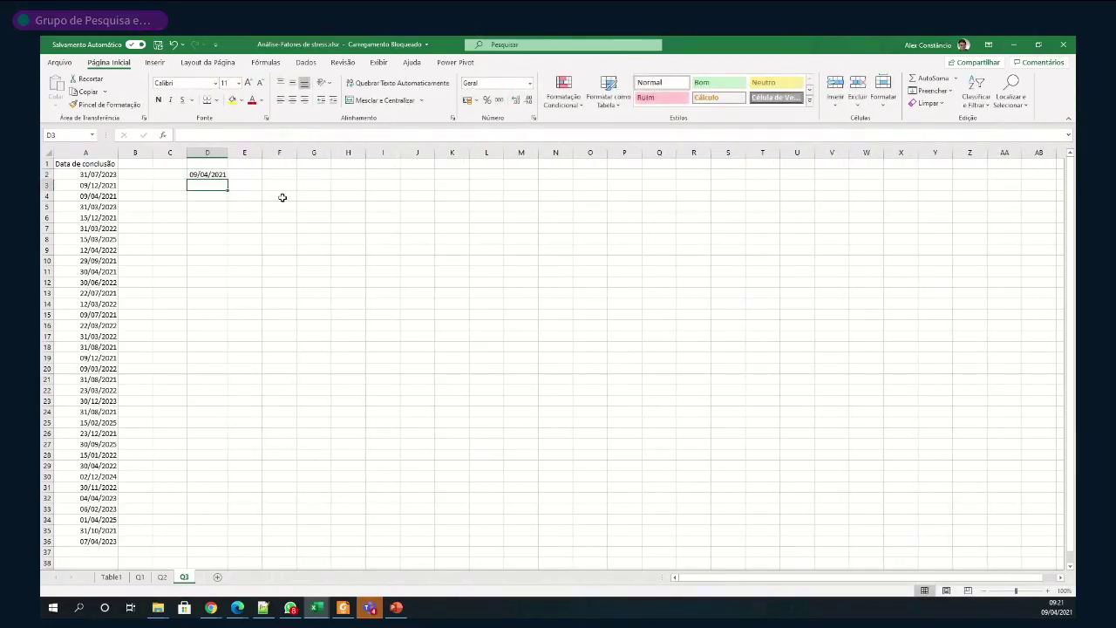
key("Up")
key("Right")
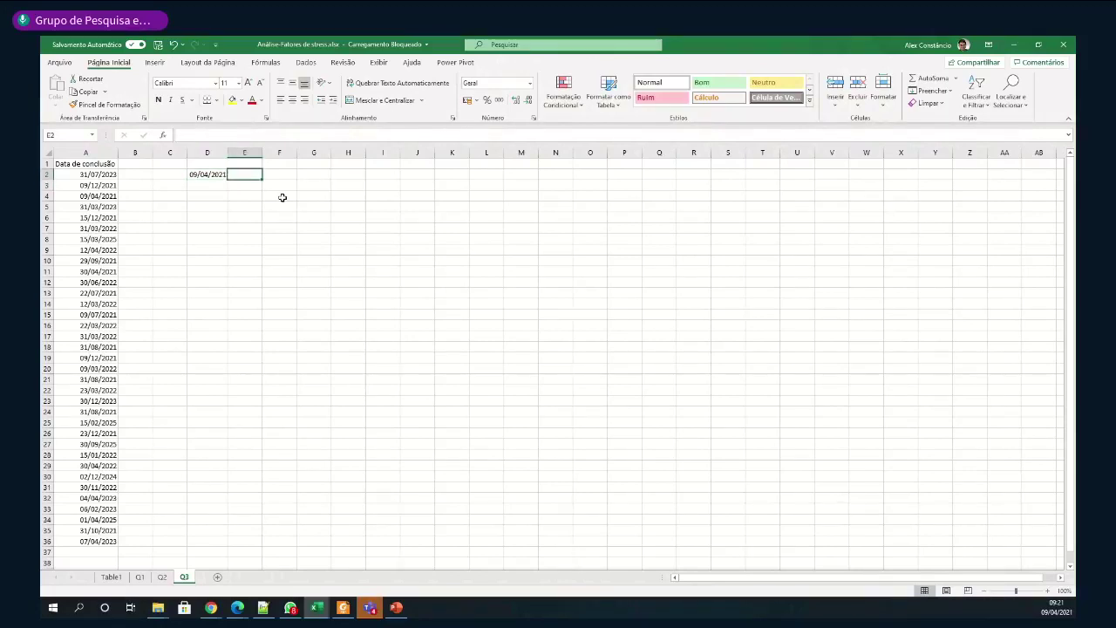
type("=ano")
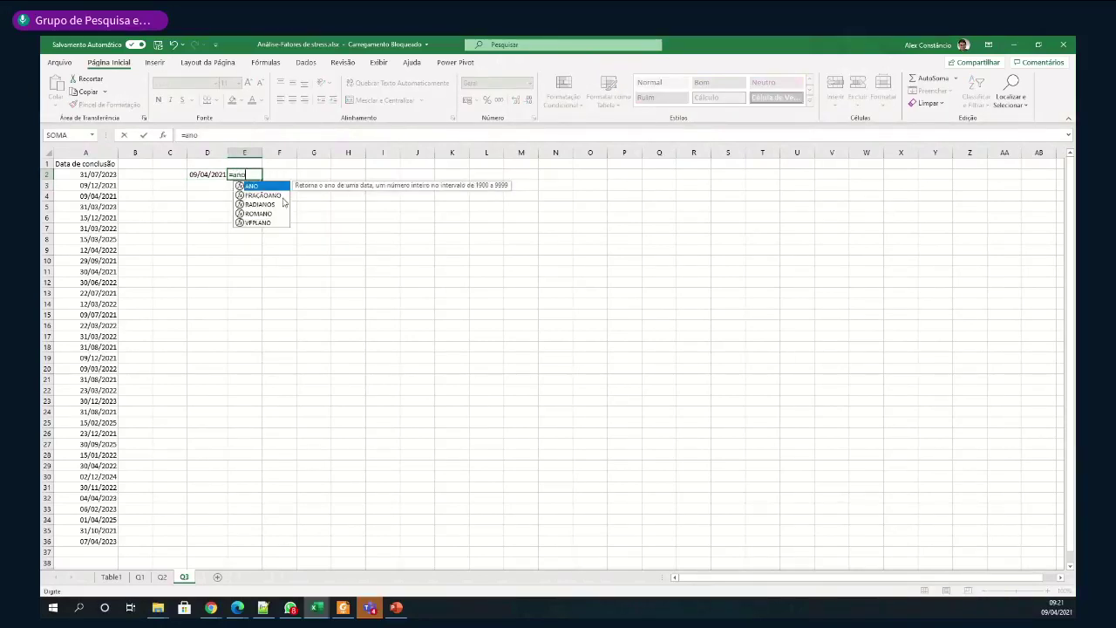
type("(")
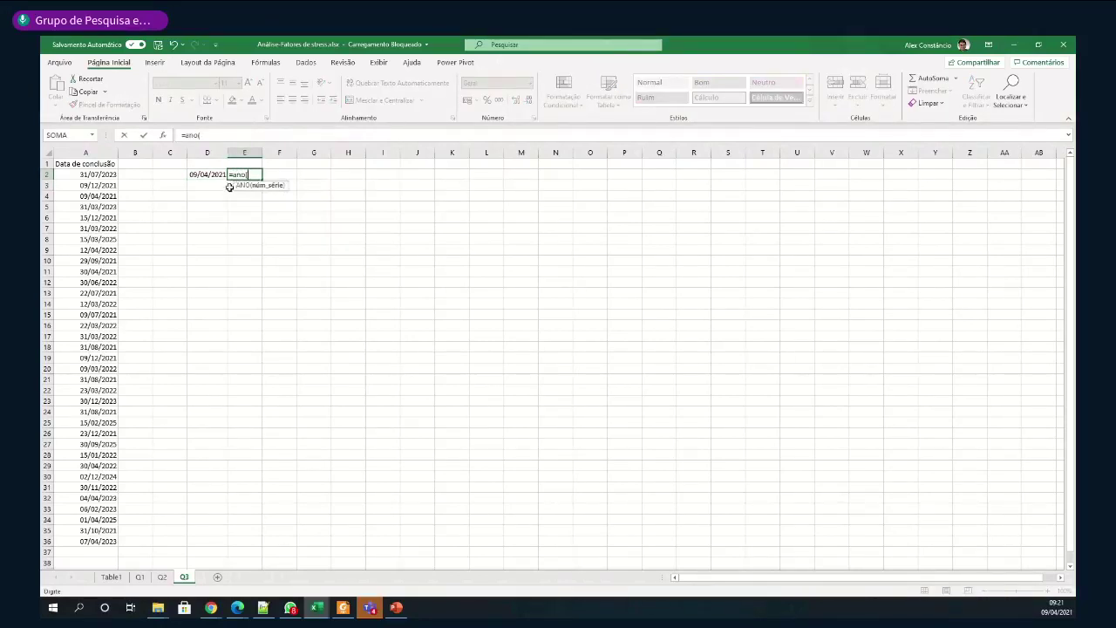
left_click(213, 174)
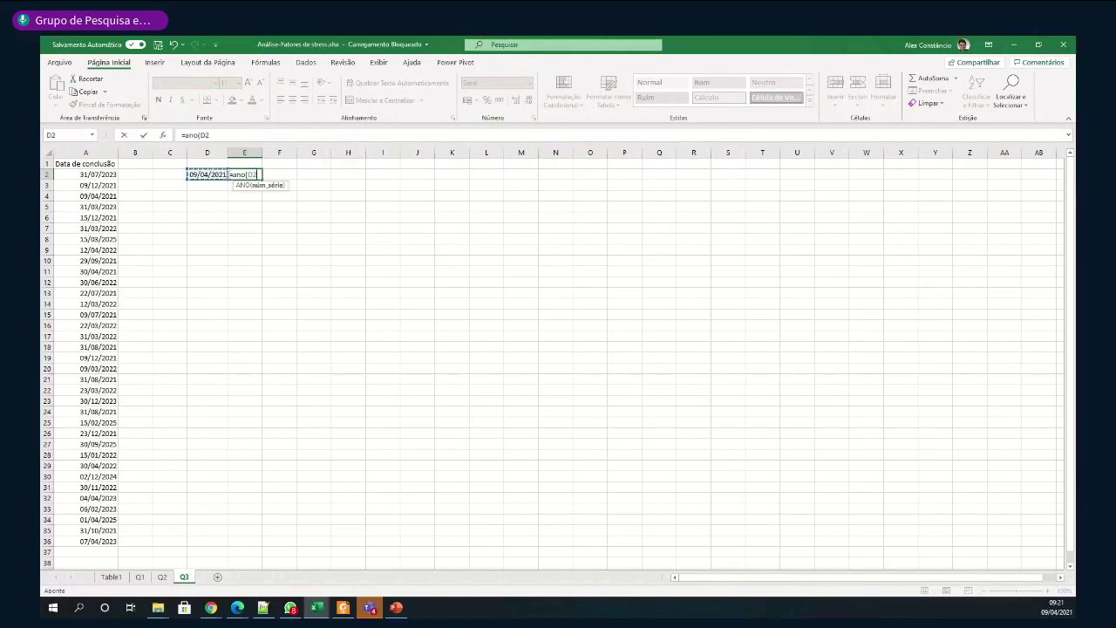
type(")")
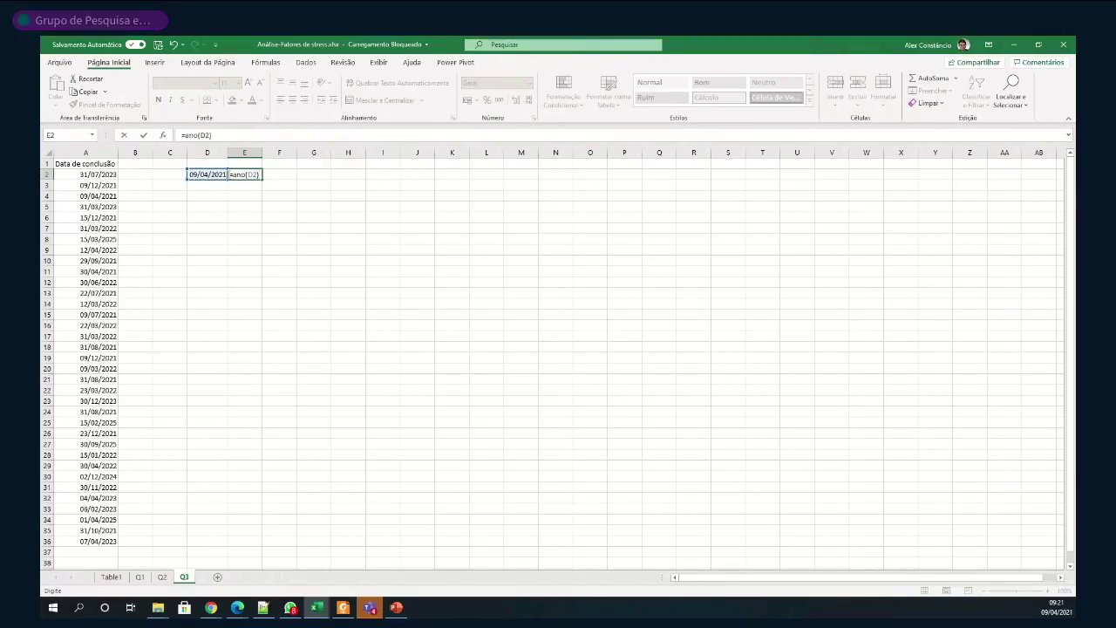
key("Return")
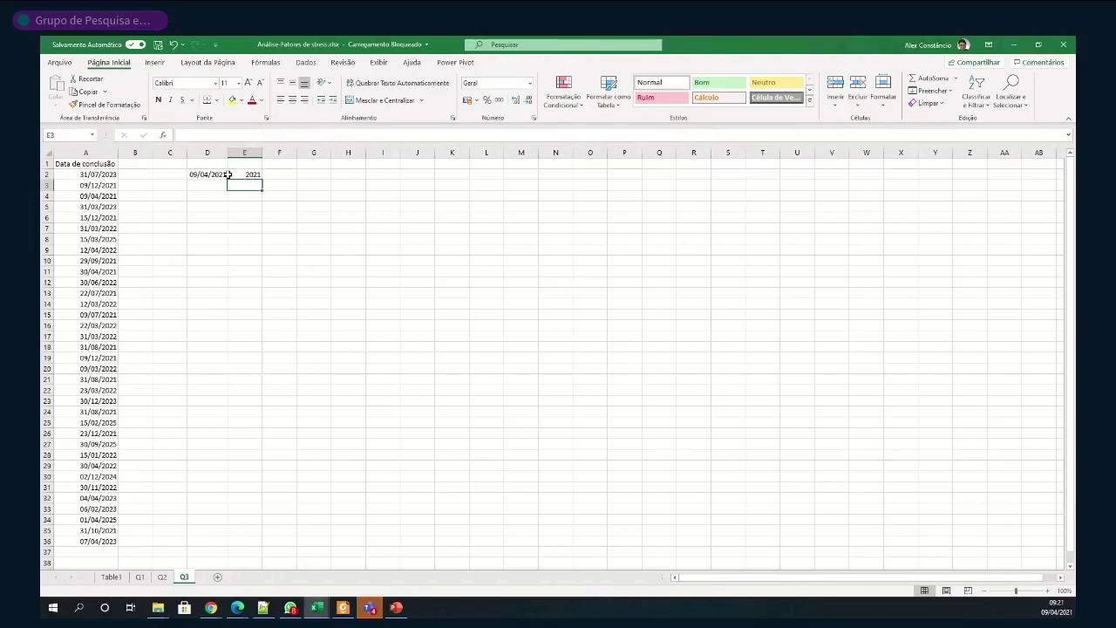
Enter =MÊS(D2) in F2, returning 4
left_click(279, 173)
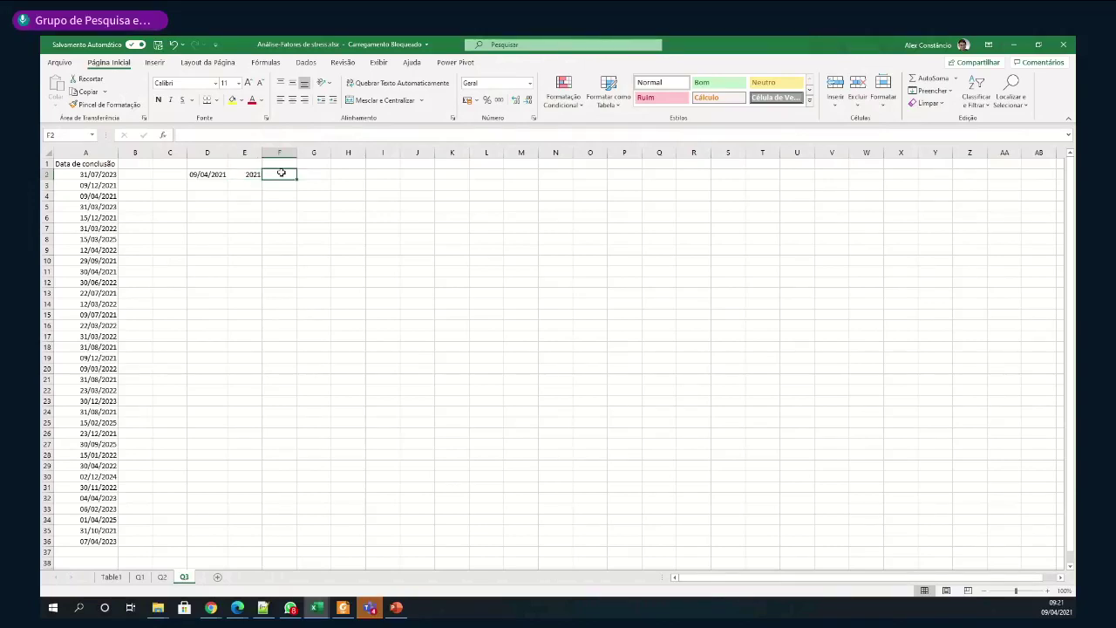
type("=")
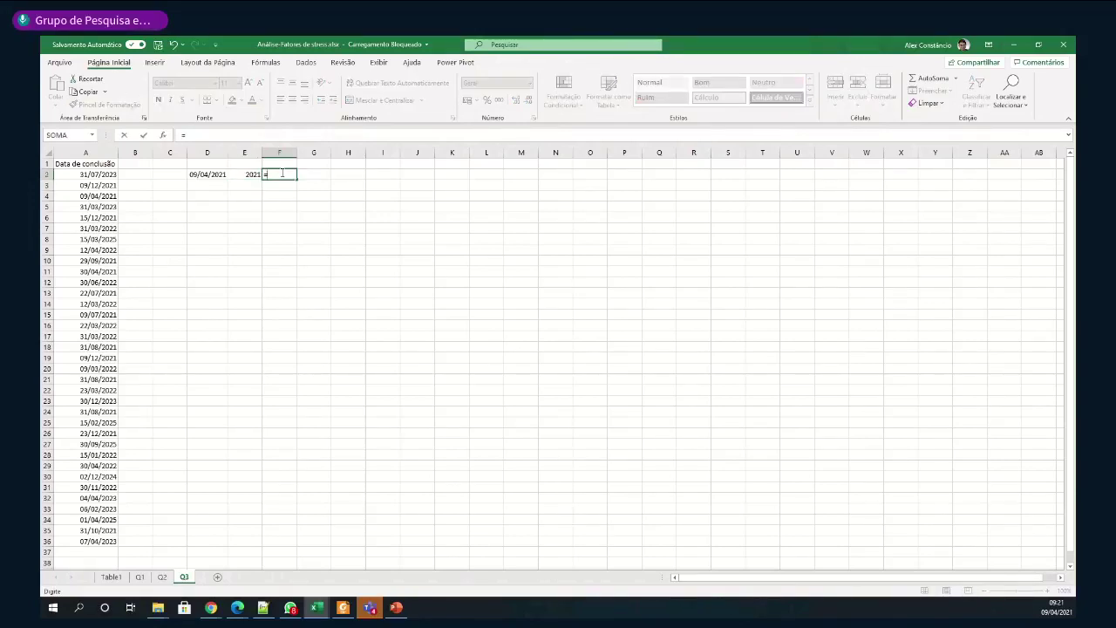
type("Mês")
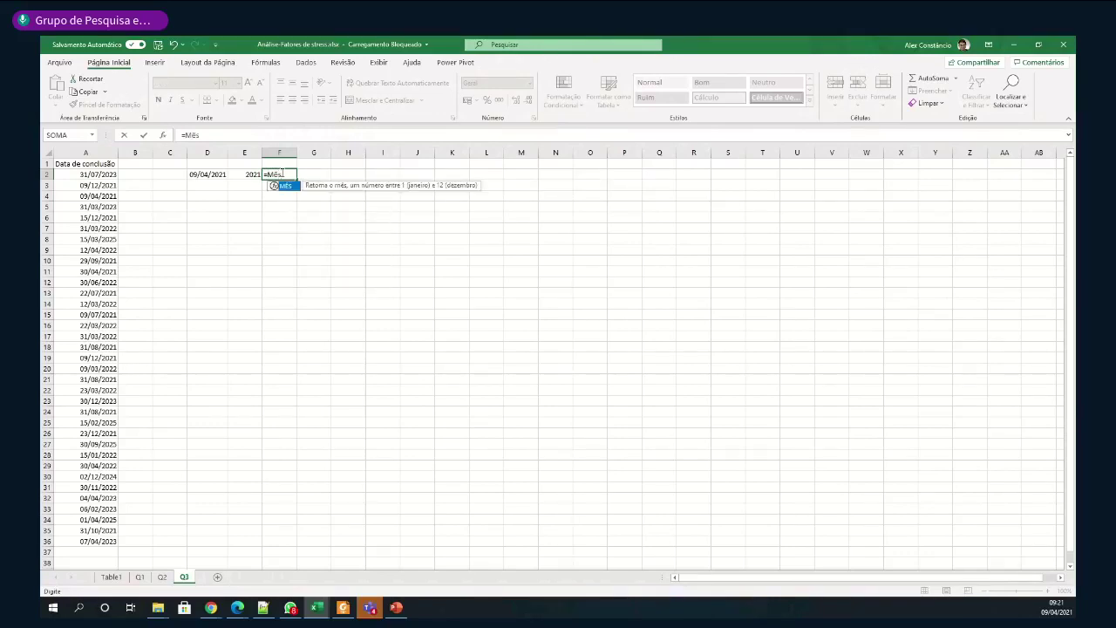
type("(")
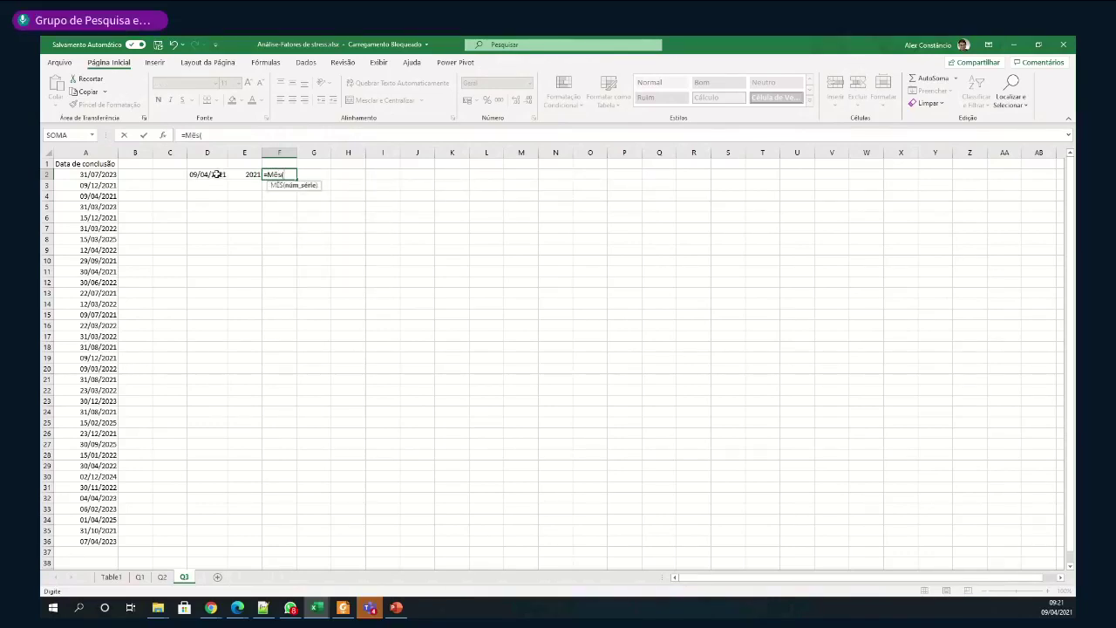
left_click(216, 175)
type(")")
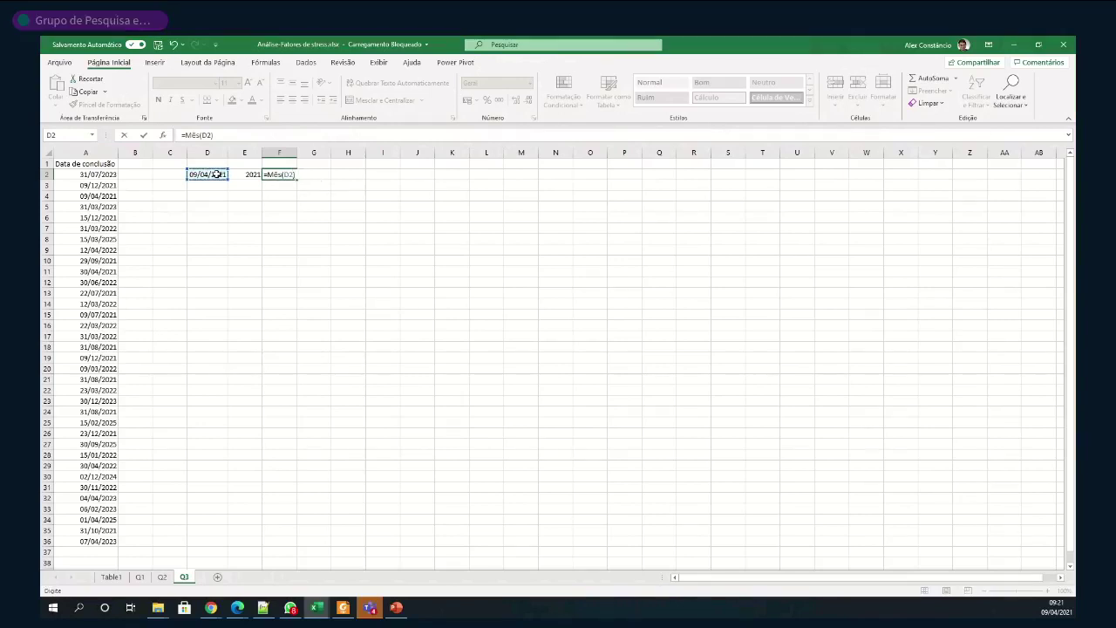
key("Return")
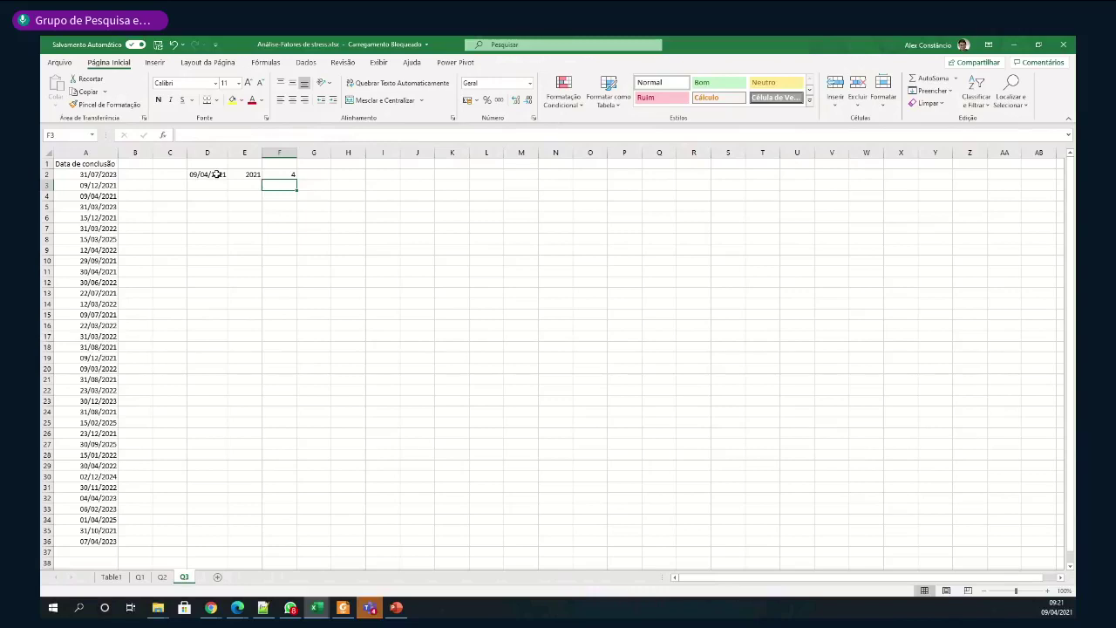
Review the formulas behind D2 and E2
key("Up")
key("Left")
key("Left")
key("Right")
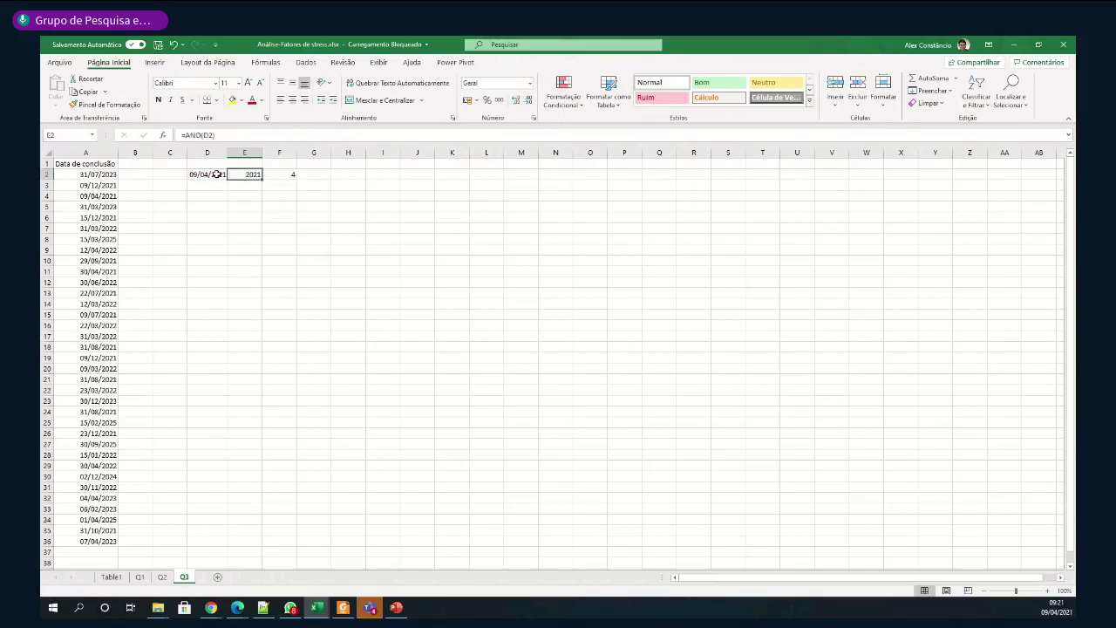
key("Right")
key("Left")
key("Left")
key("Right")
key("Right")
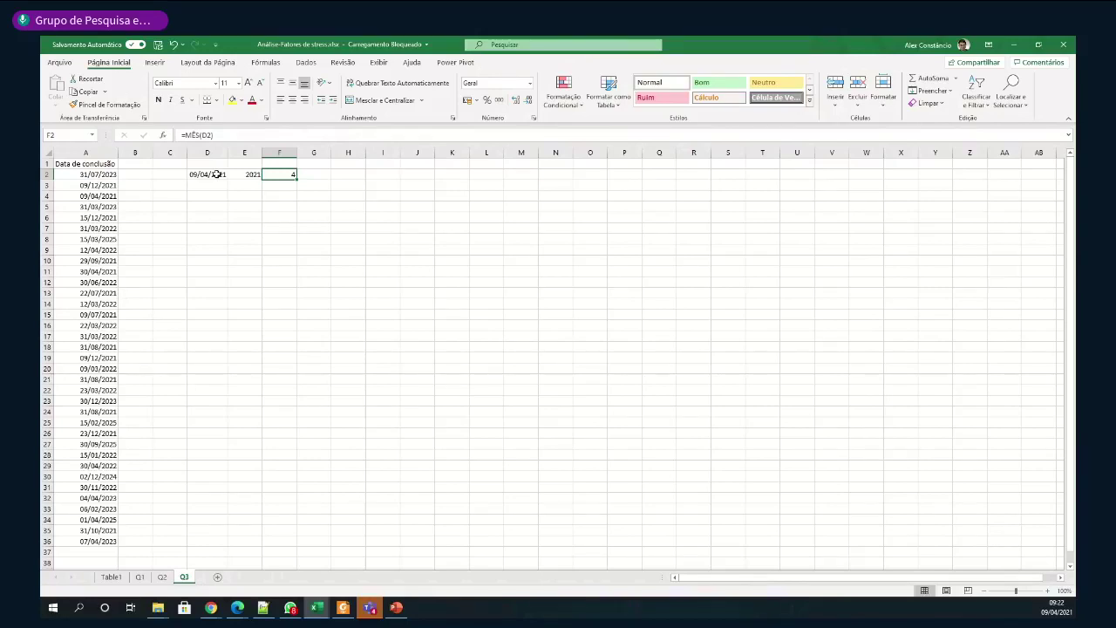
Clear the test values in D2, E2 and F2
key("Left")
key("Left")
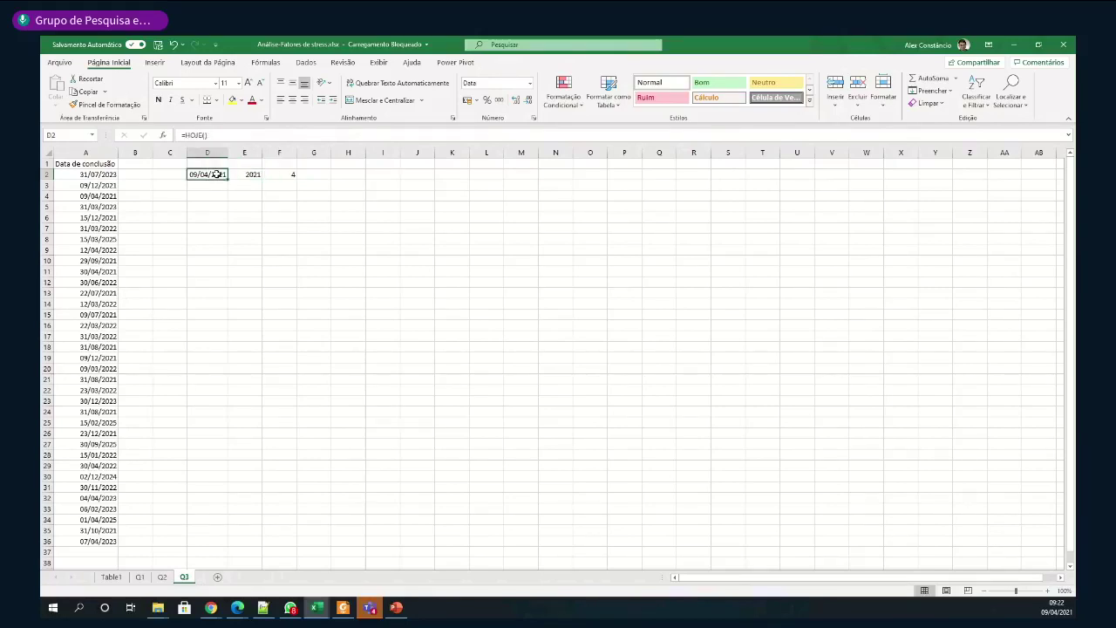
key("Delete")
key("Right")
key("Delete")
key("Right")
key("Delete")
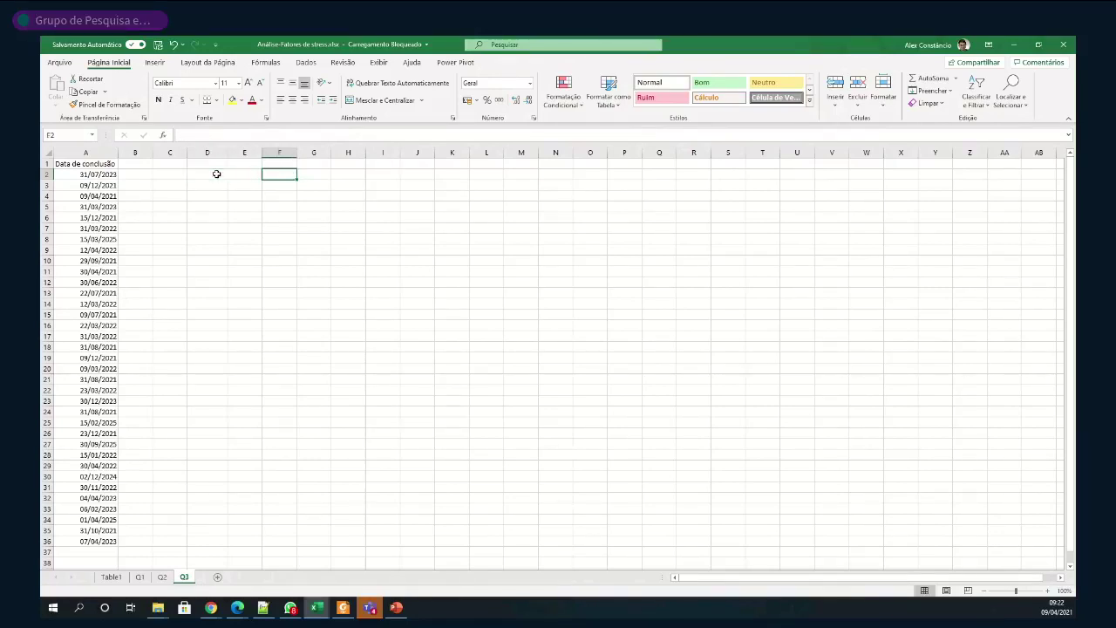
key("Left")
key("Left")
key("Left")
key("Left")
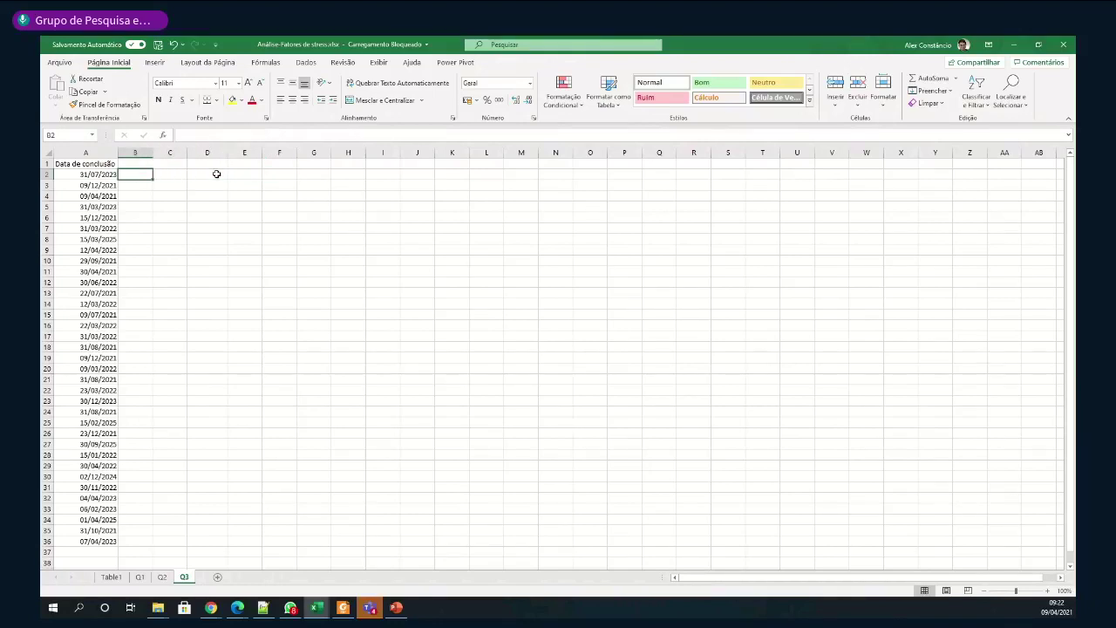
Enter 'Meses faltantes' in B1 and widen column B to fit it
key("Up")
type("Meses falta")
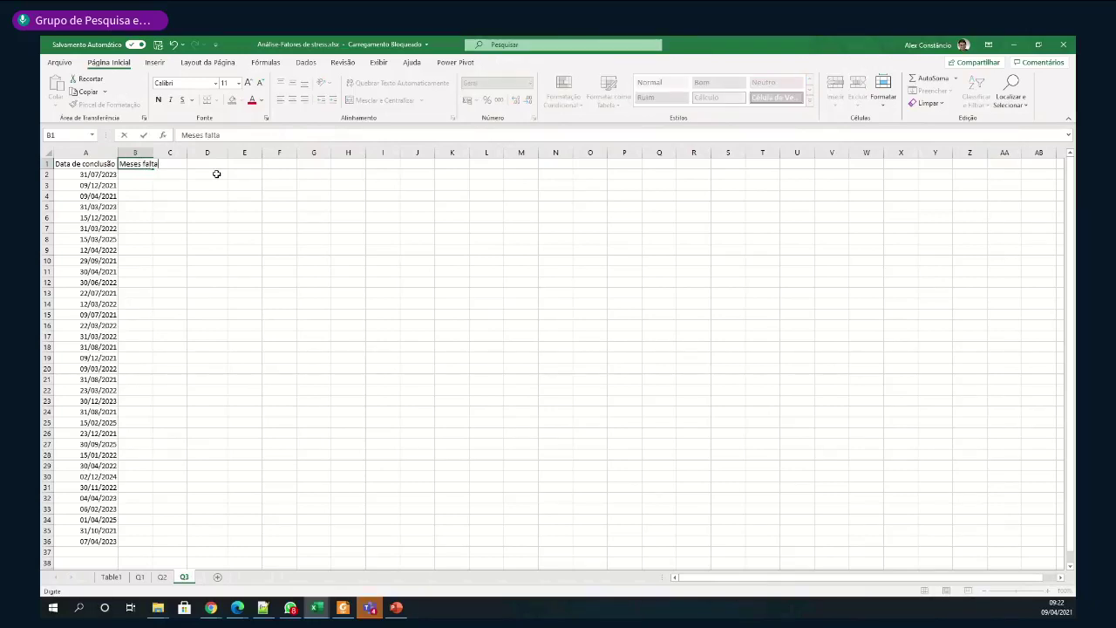
type("ntes")
key("Return")
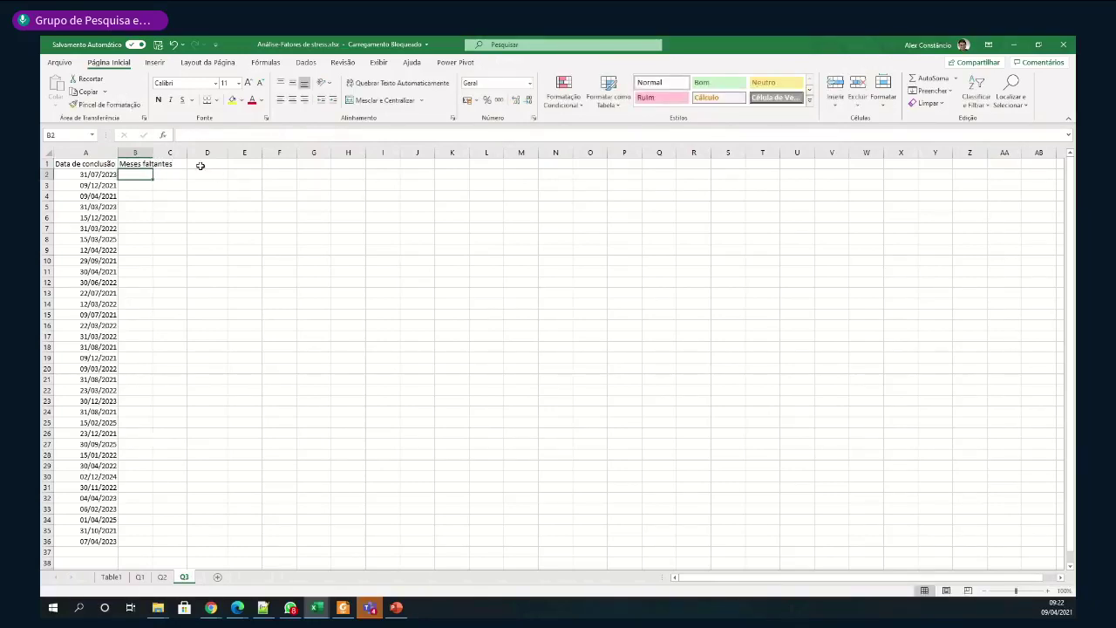
left_click_drag(153, 153, 175, 153)
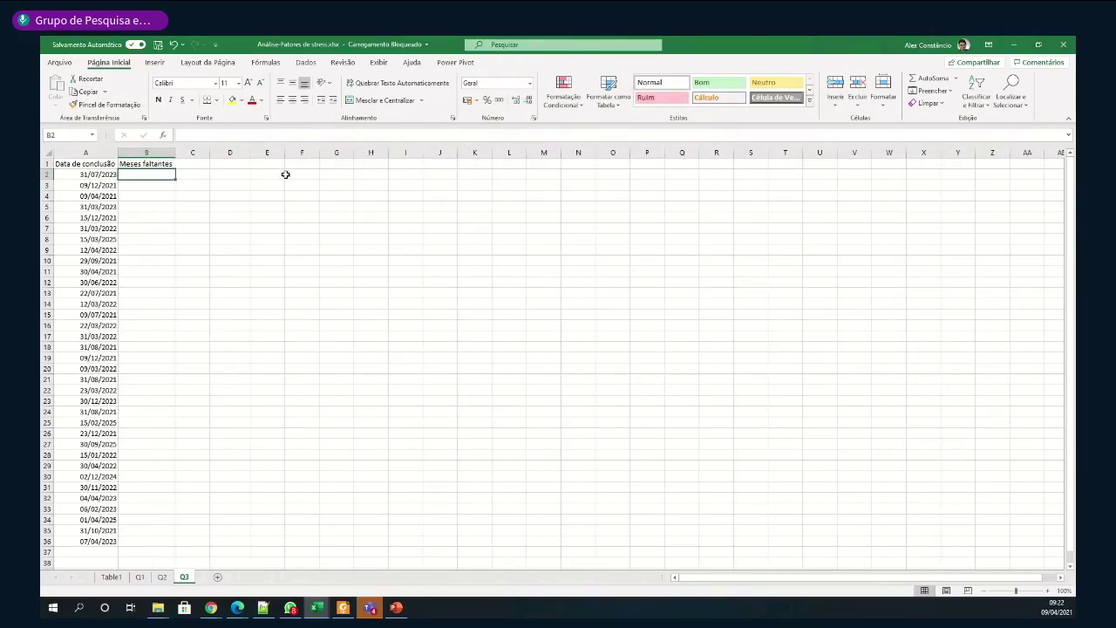
left_click(237, 174)
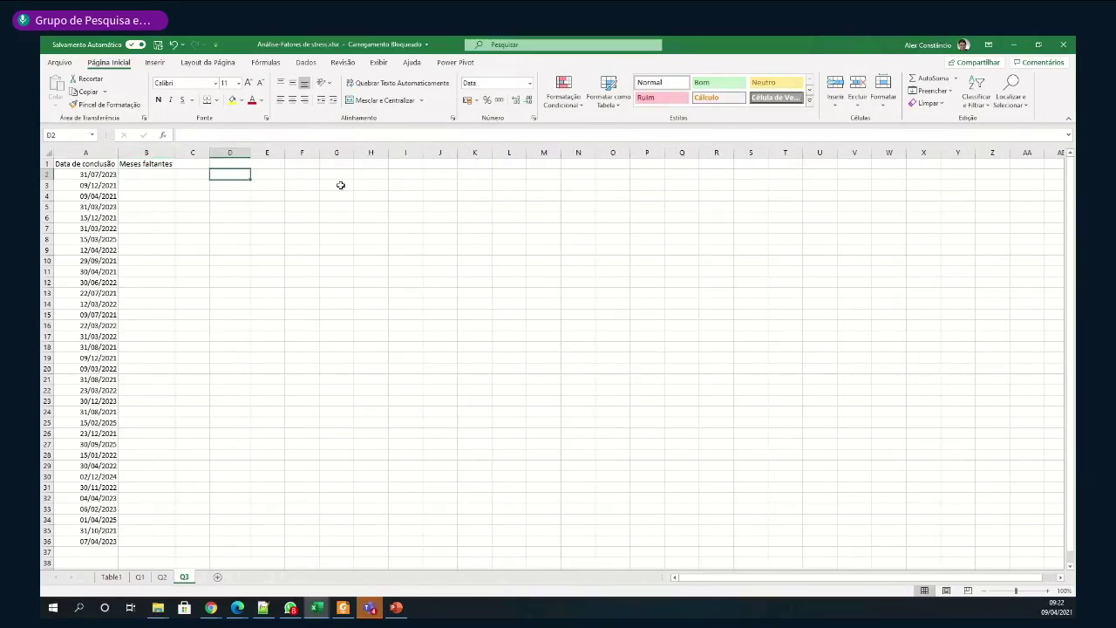
left_click(158, 179)
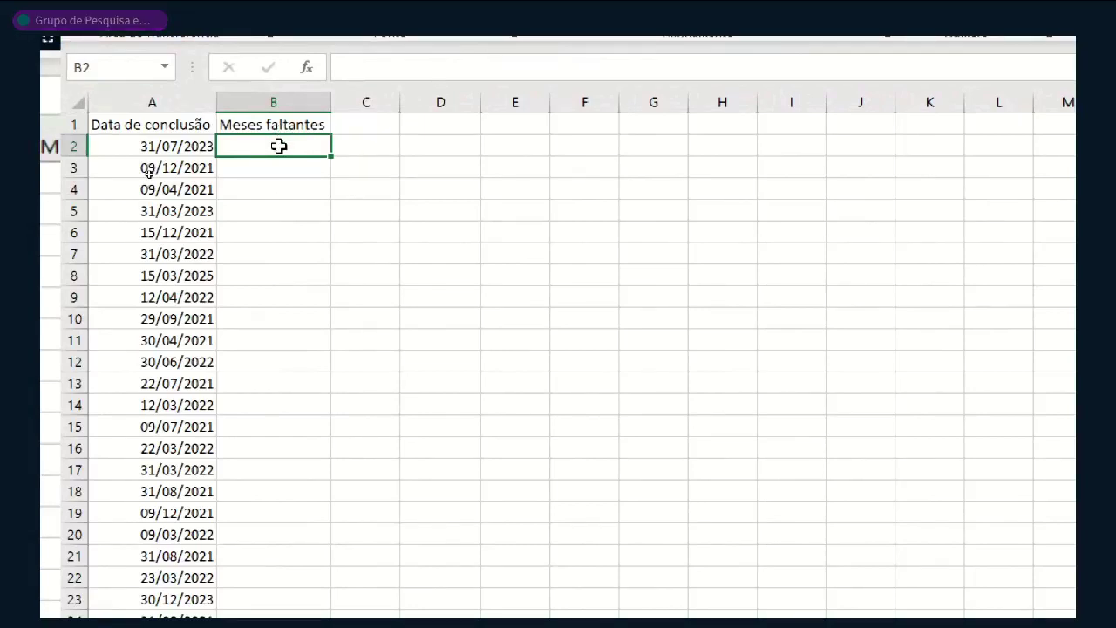
Enter =ANO(A2)-ANO(HOJE()) in B2, which currently displays 02/01/1900
type("=")
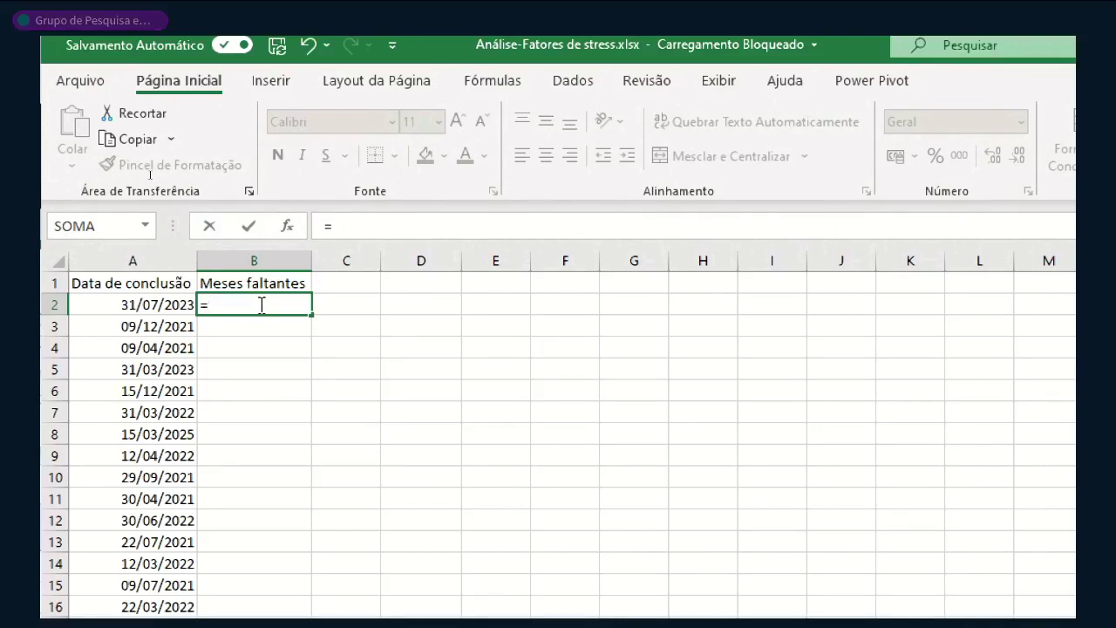
type("ano")
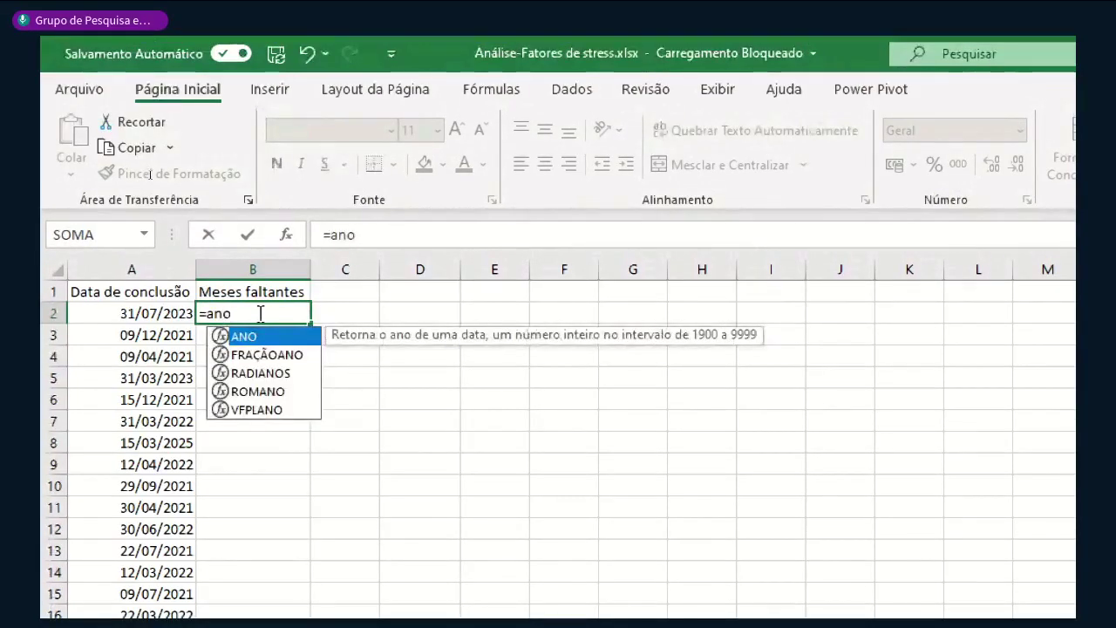
type("(")
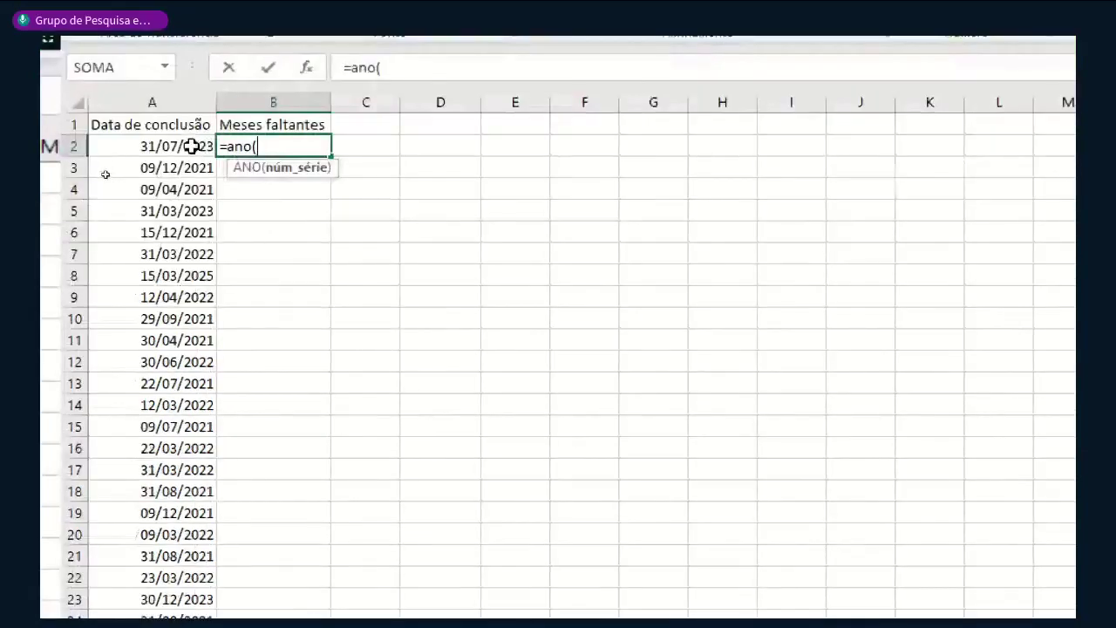
left_click(199, 145)
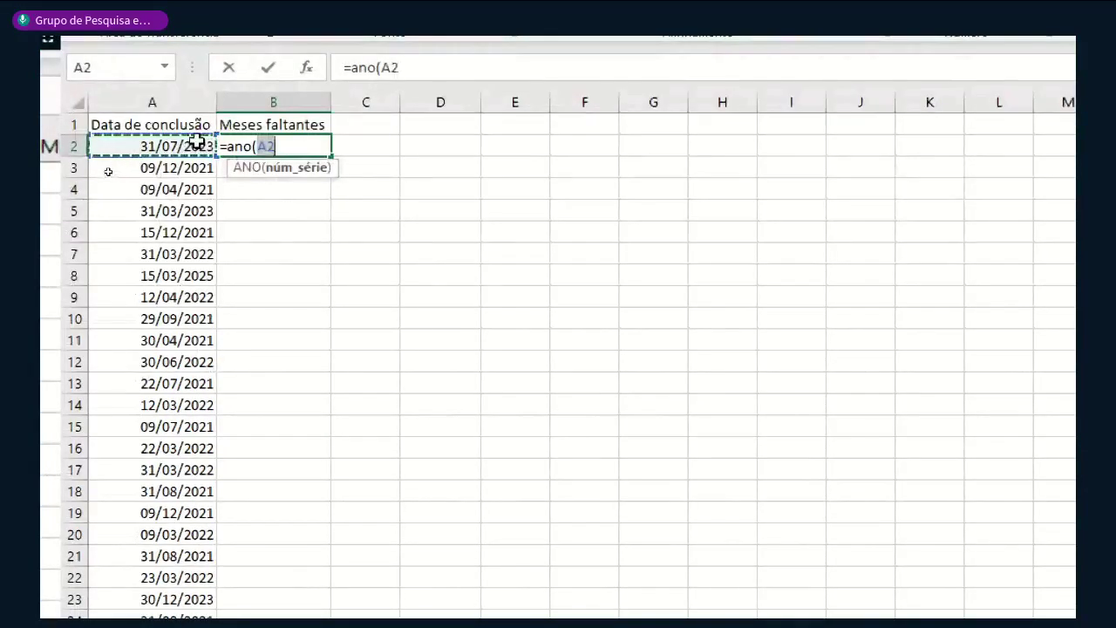
type(")")
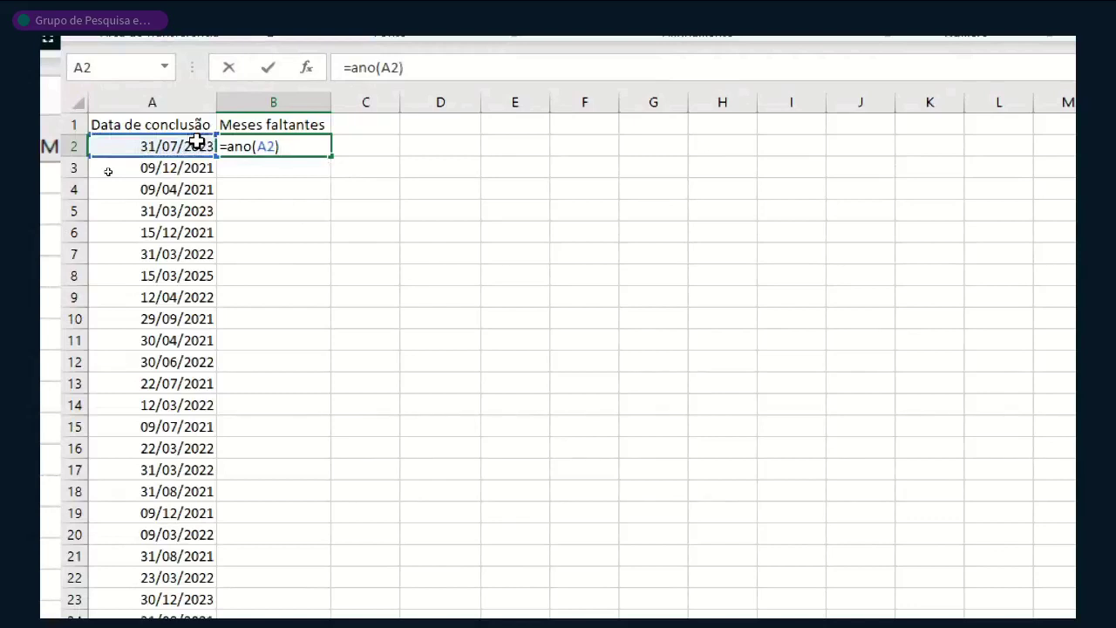
type("-an")
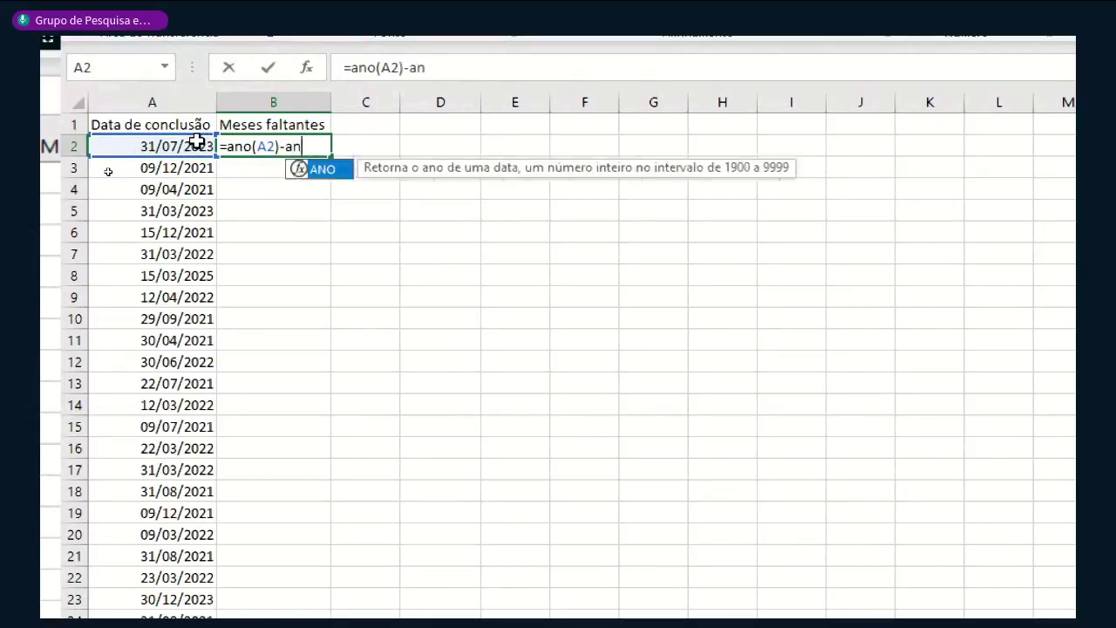
type("o(ho")
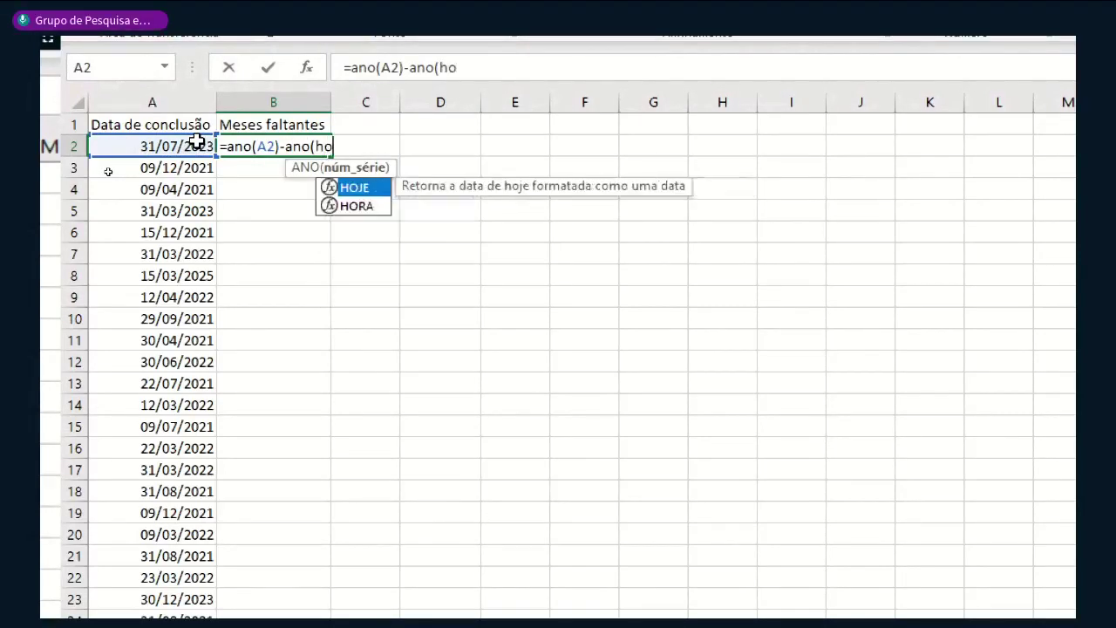
type("je()")
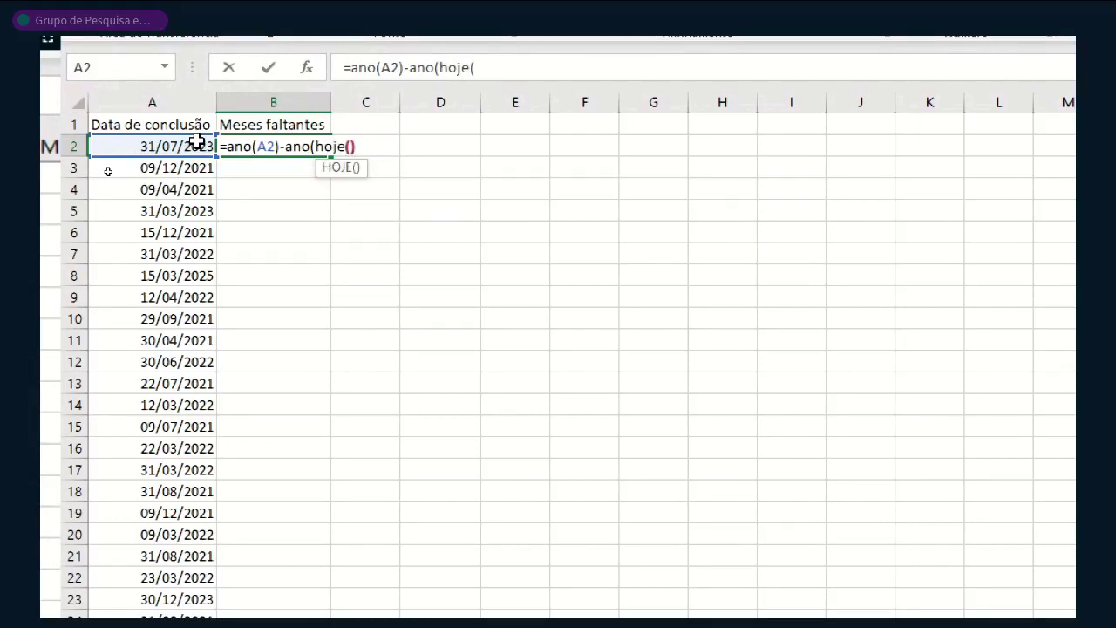
type(")")
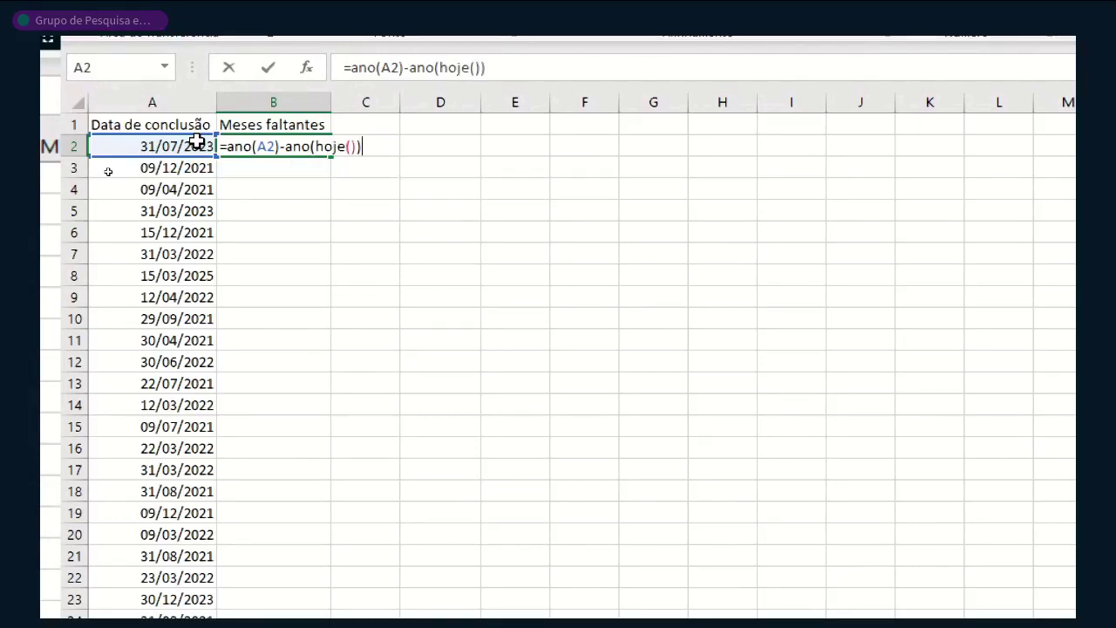
key("Return")
key("Up")
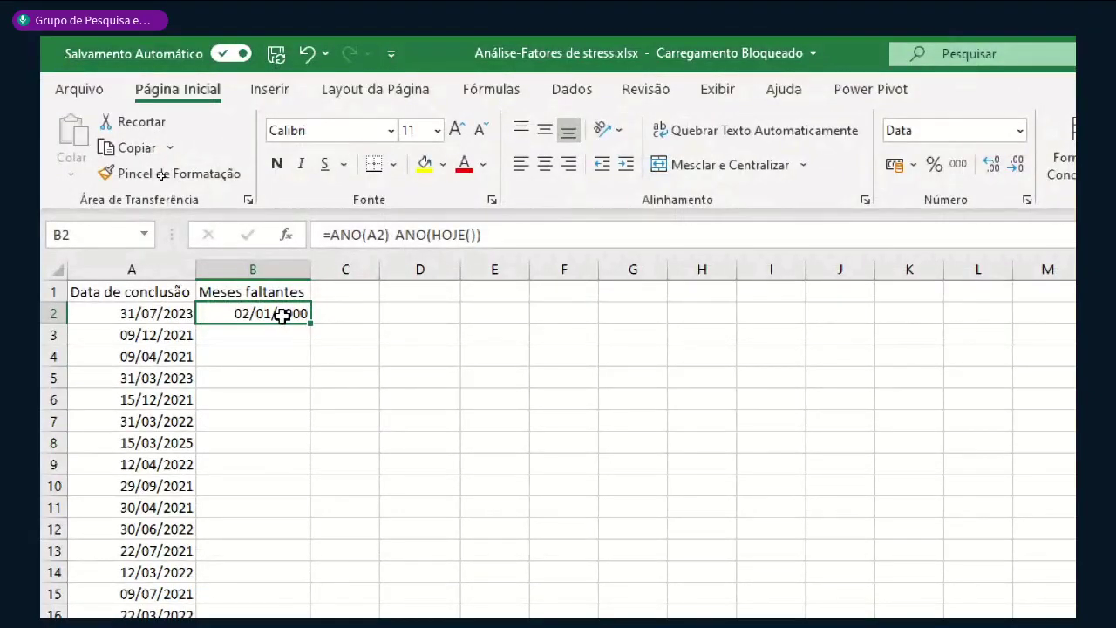
Select B2 down to B36, the last completion-date row
left_click_drag(282, 315, 282, 331)
key("shift+Down")
key("shift+Down")
key("shift+Down")
key("shift+Down")
key("shift+Down")
key("shift+Down")
key("shift+Down")
key("shift+Down")
key("shift+Down")
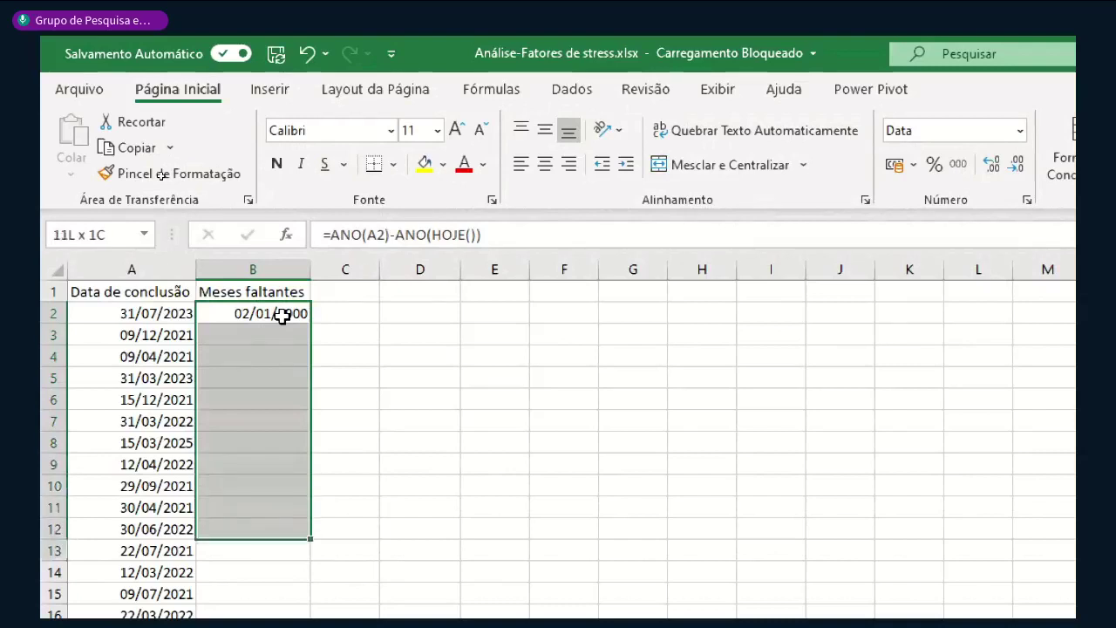
key("shift+Down")
key("shift+Down")
key("shift+Down")
left_click_drag(281, 316, 282, 615)
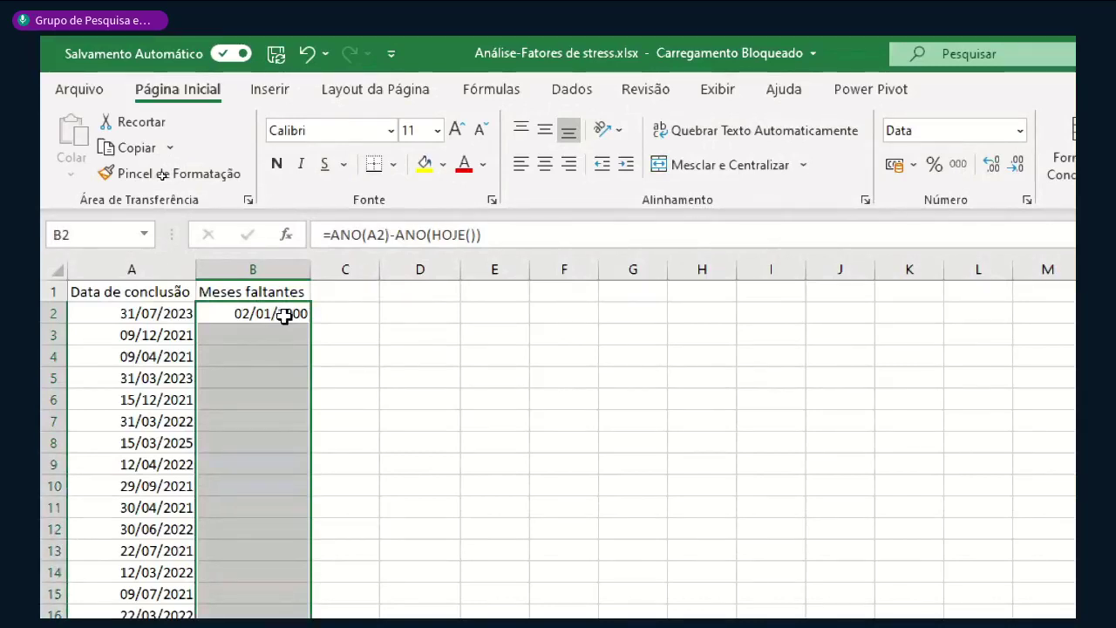
scroll(440, 349, "down", 1)
scroll(439, 349, "down", 3)
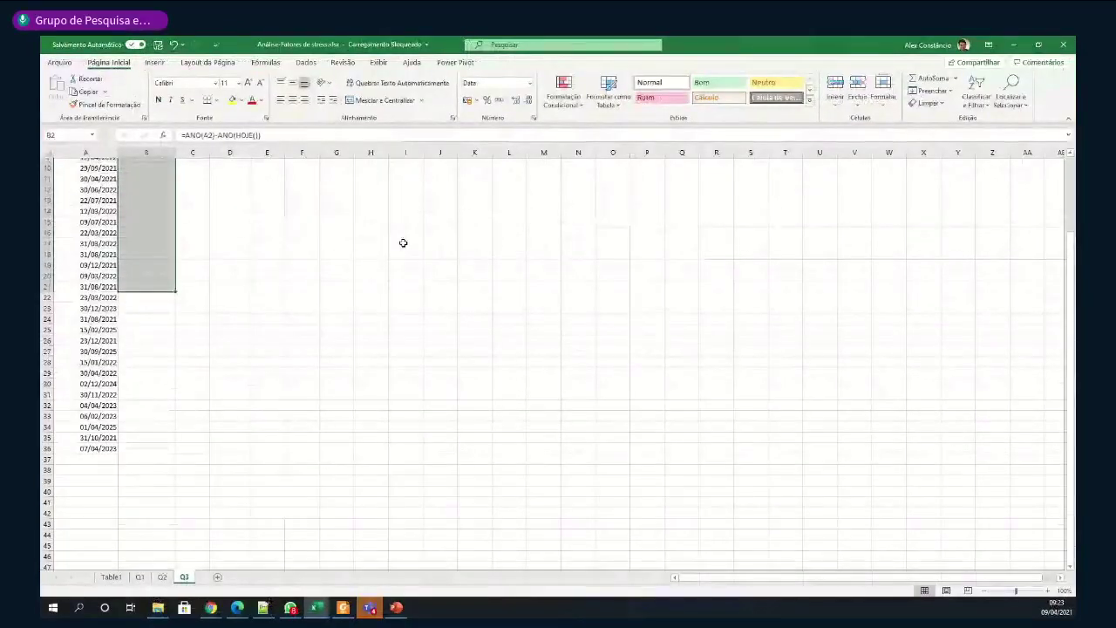
key("shift+Down")
key("shift+Down")
key("shift+Down")
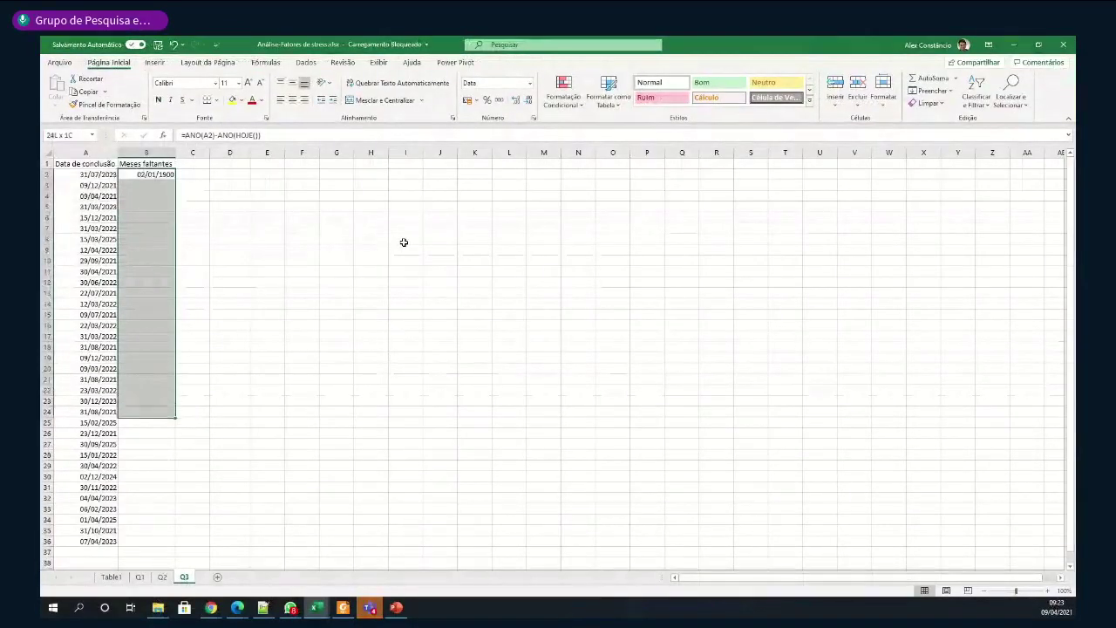
key("shift+Down")
key("shift+Down")
key("shift+Down")
key("shift+Down")
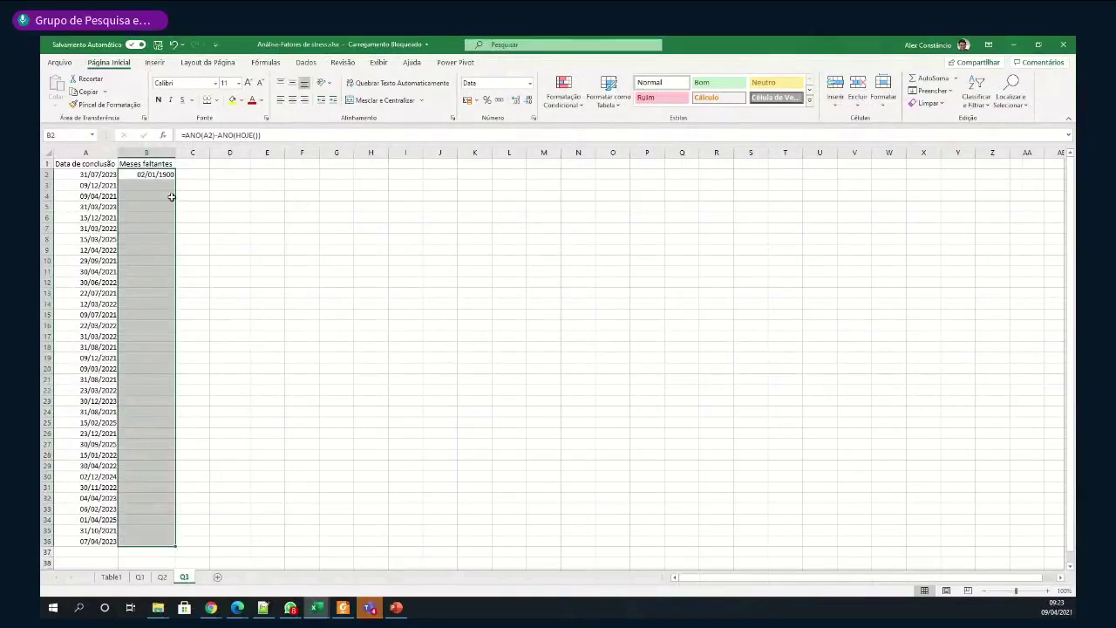
Apply the Número format to the selected B2:B36 cells
right_click(161, 197)
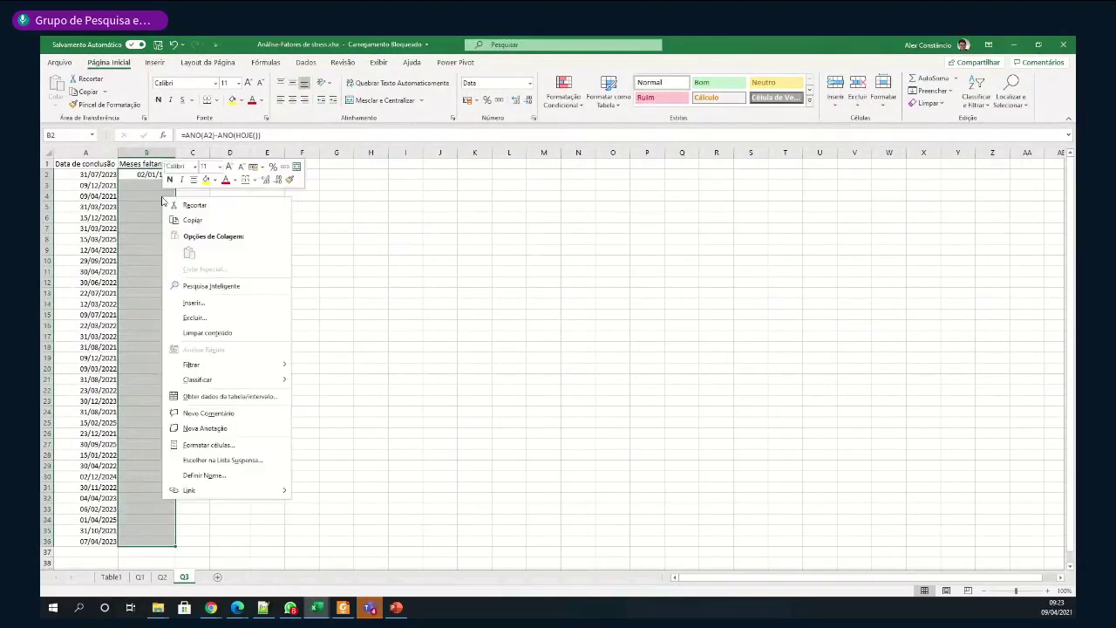
left_click(222, 446)
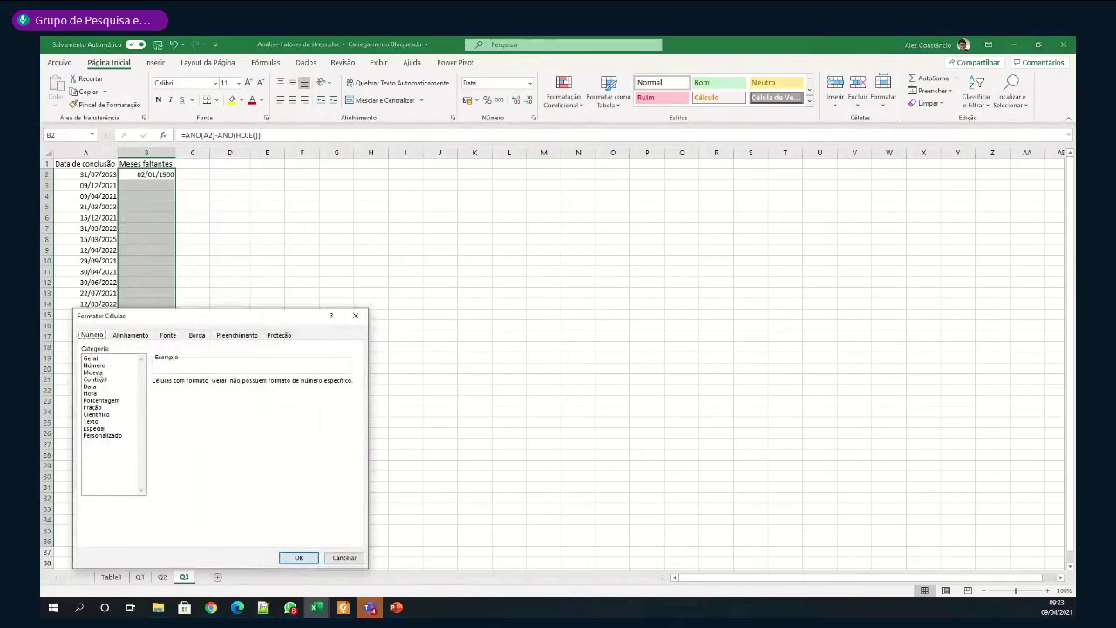
left_click(94, 366)
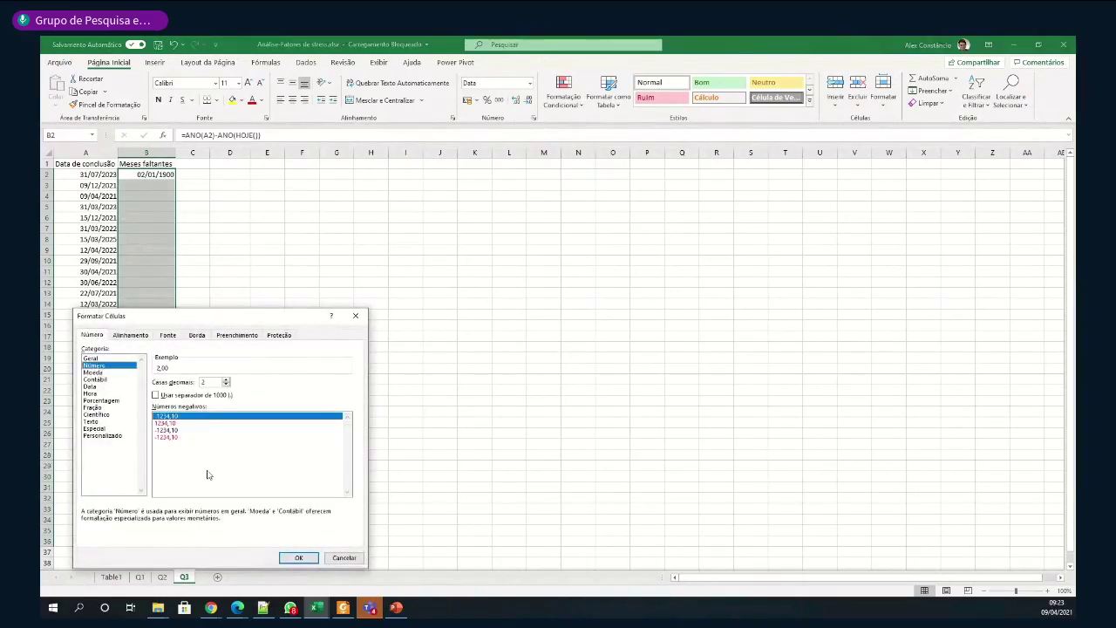
left_click(294, 557)
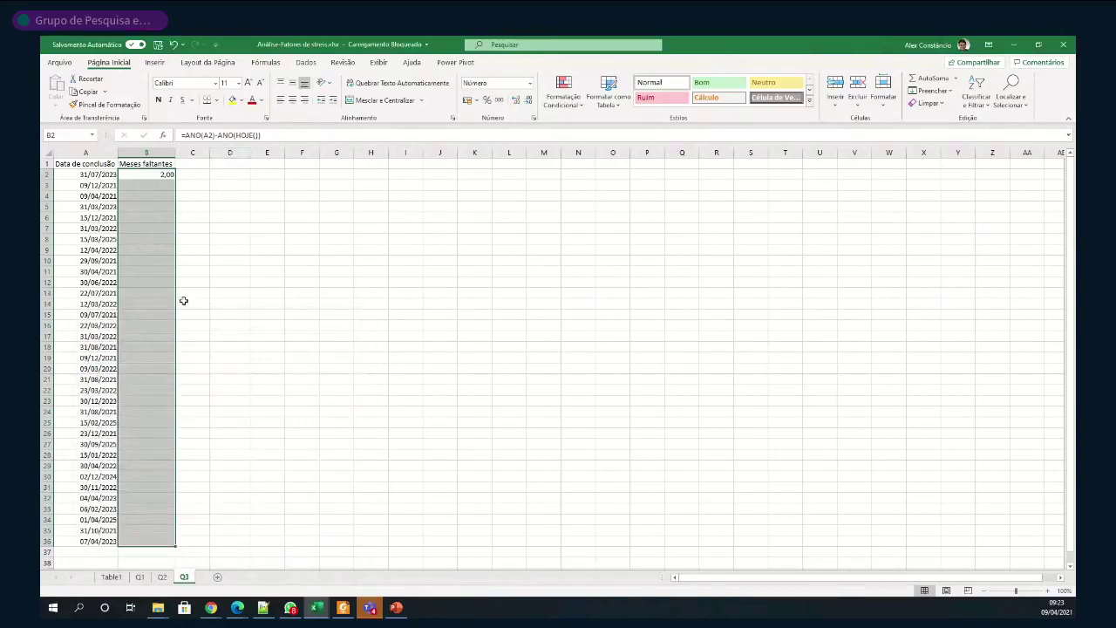
Remove all decimal places so B2 reads 2
left_click(514, 100)
left_click(527, 100)
left_click(527, 100)
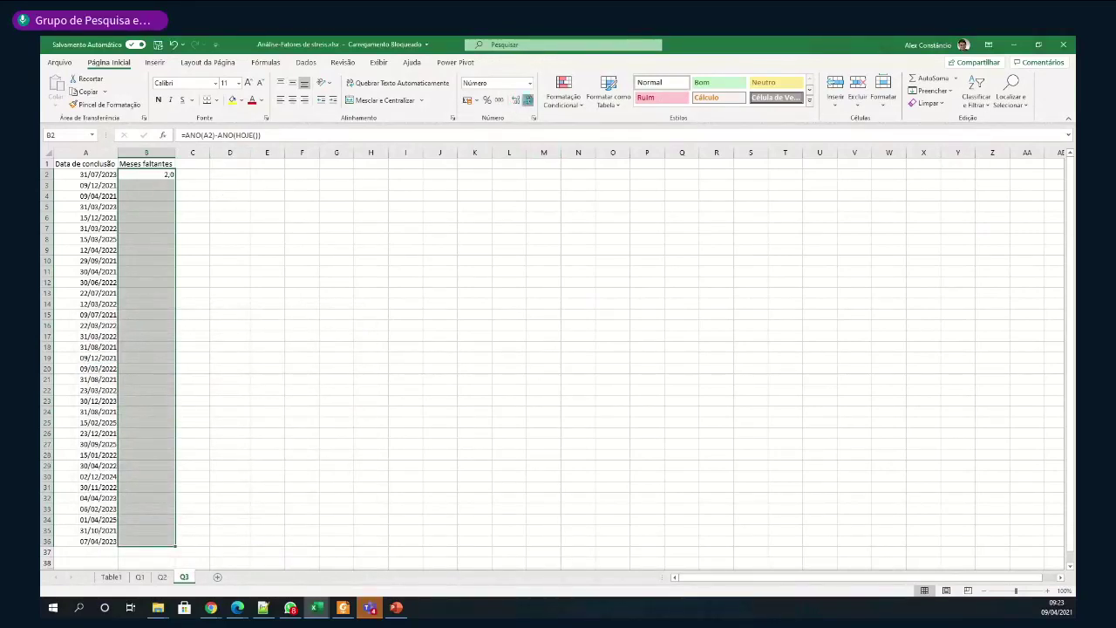
left_click(527, 101)
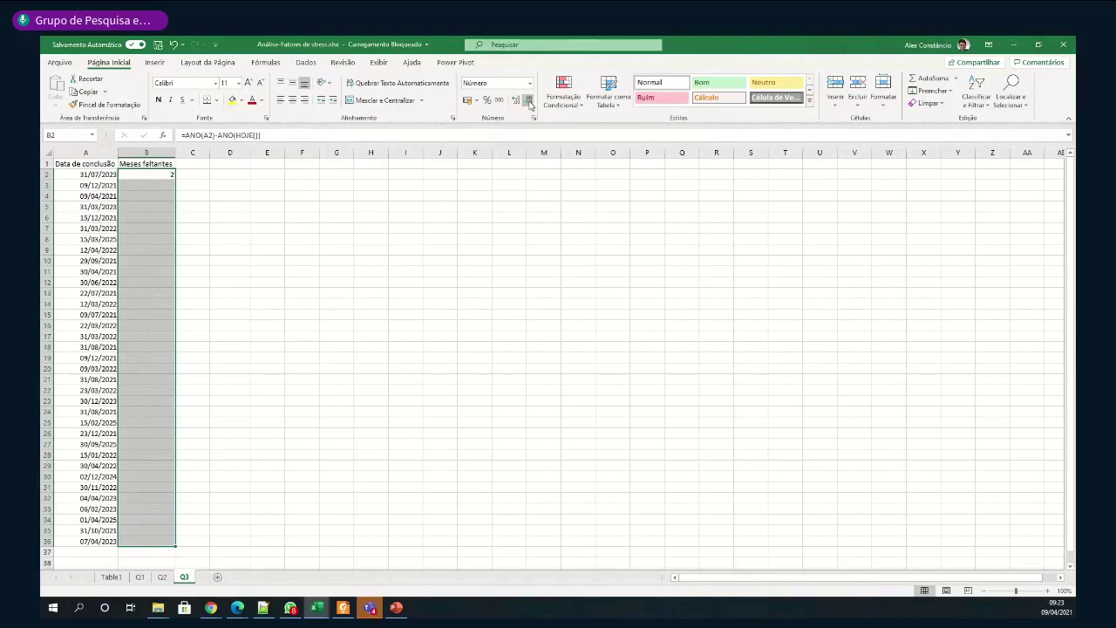
left_click(199, 177)
left_click(149, 175)
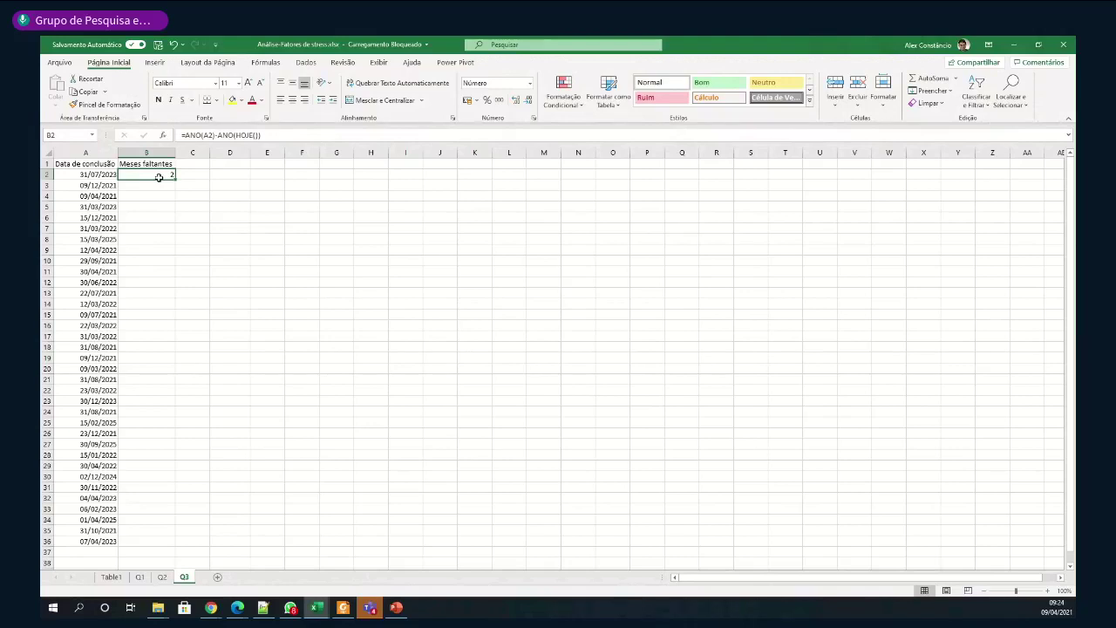
Append *12 to the year-difference formula in B2
double_click(159, 177)
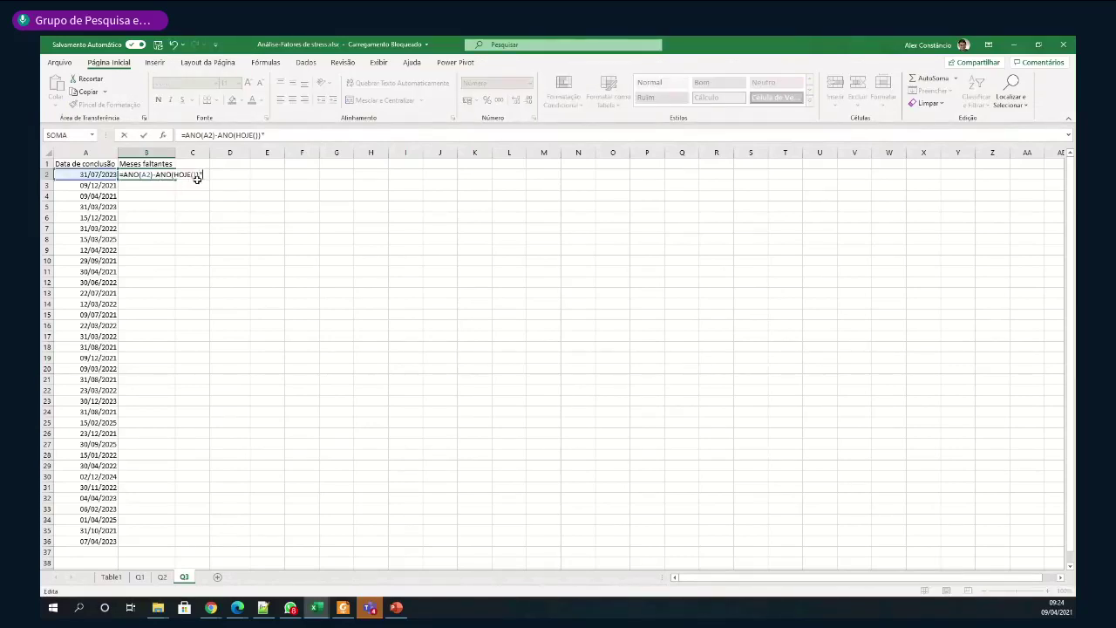
type("*12")
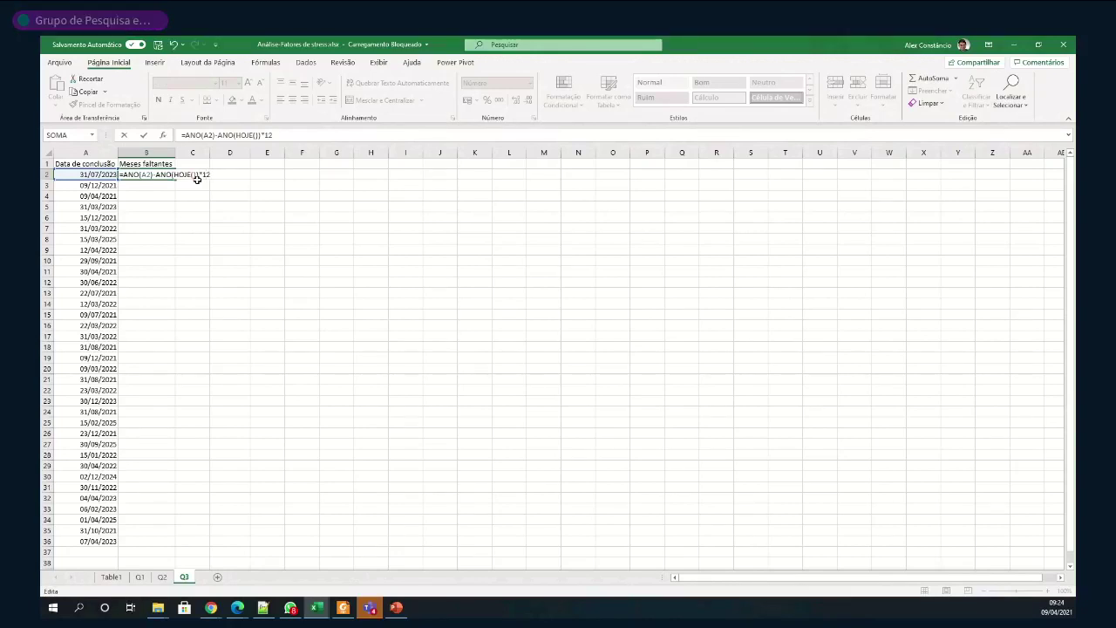
key("Return")
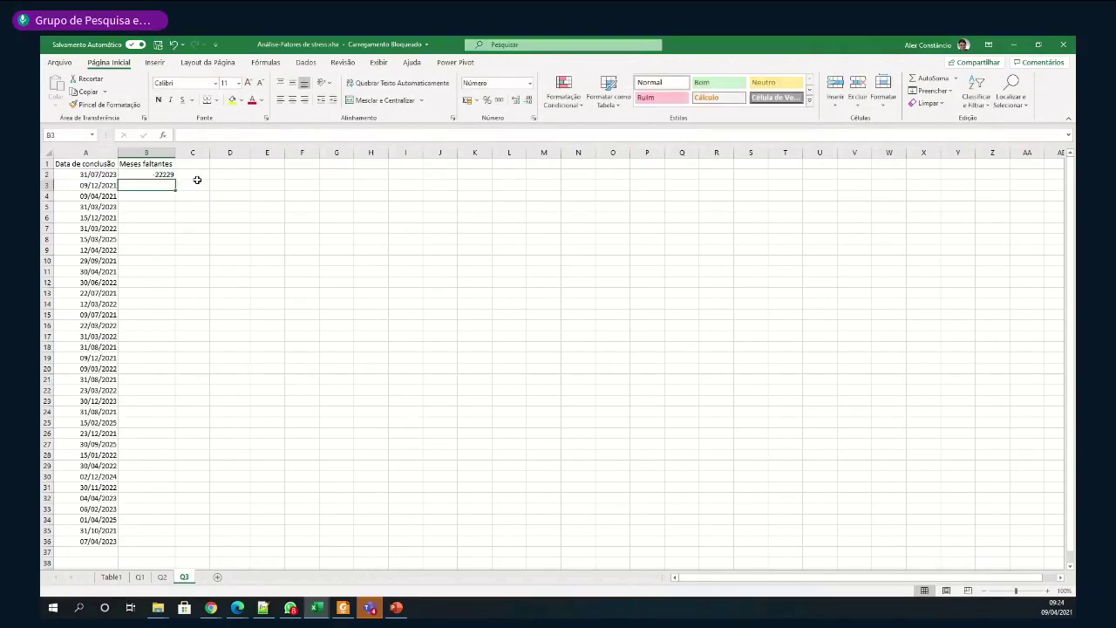
key("Up")
Wrap the year subtraction in parentheses so B2 reads =(ANO(A2)-ANO(HOJE()))*12, showing 24
key("F2")
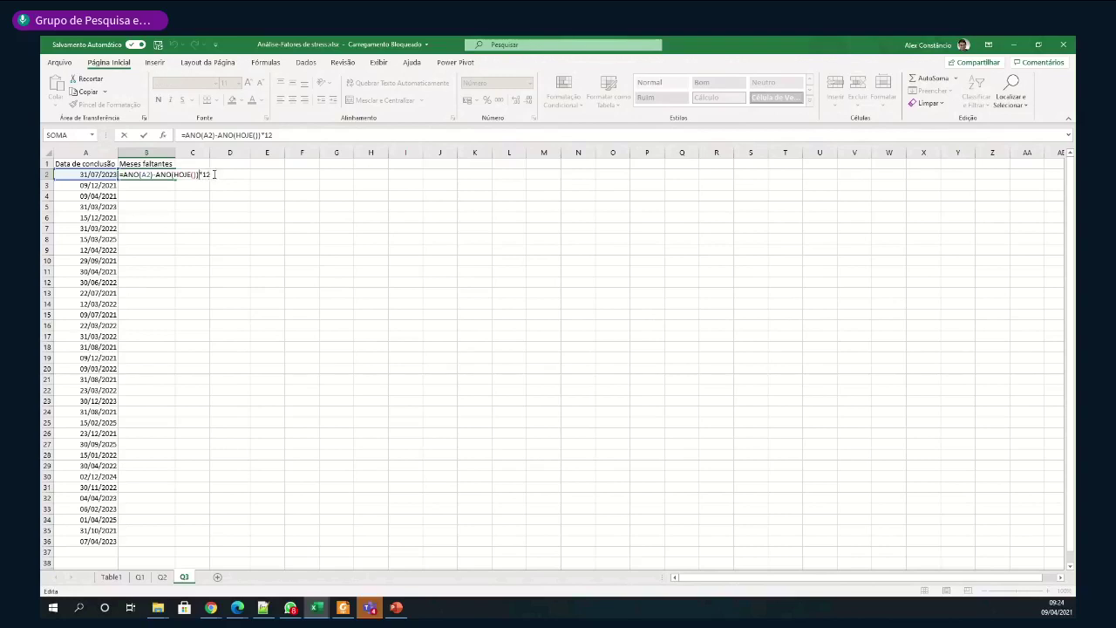
type(")")
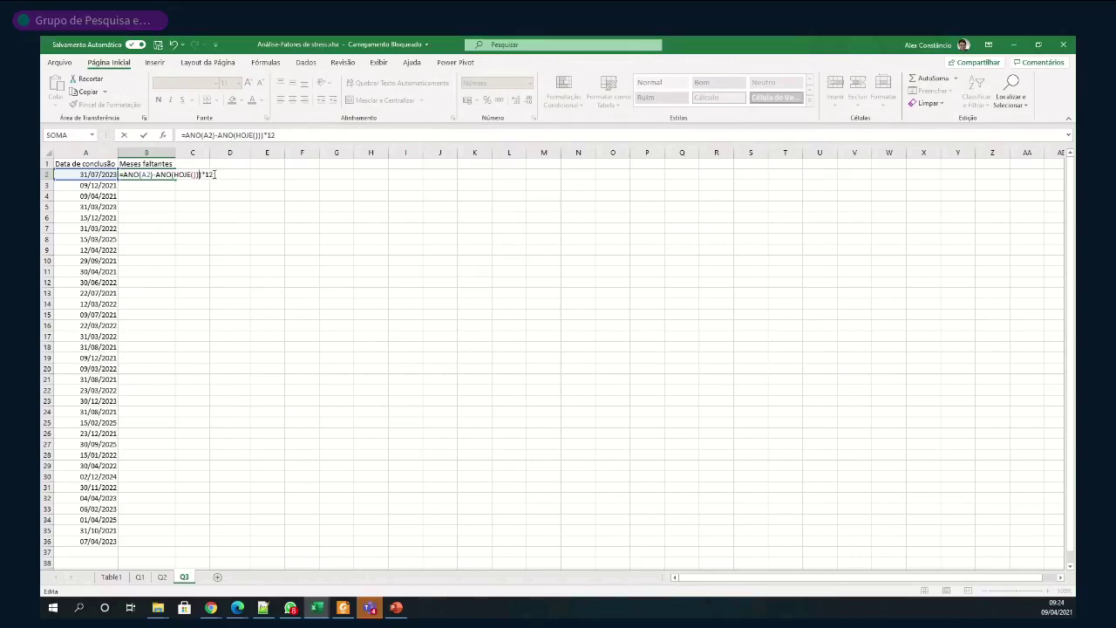
key("Left")
key("Left")
key("Left")
key("Left")
key("Left")
key("Left")
key("Left")
key("Left")
key("Left")
key("Left")
key("Left")
key("Left")
type("(")
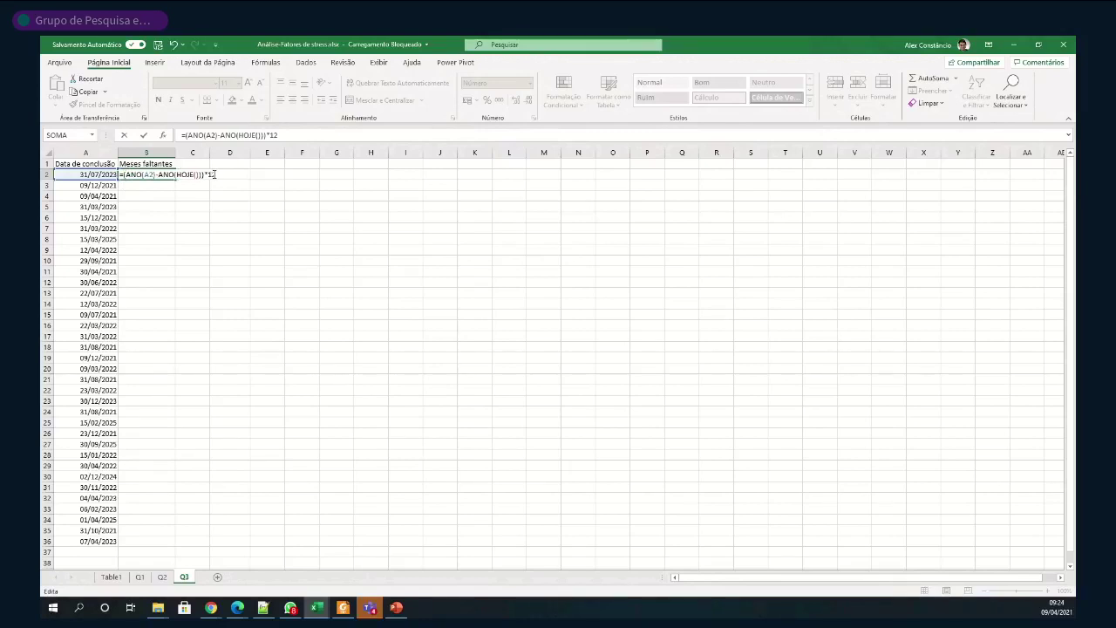
key("Return")
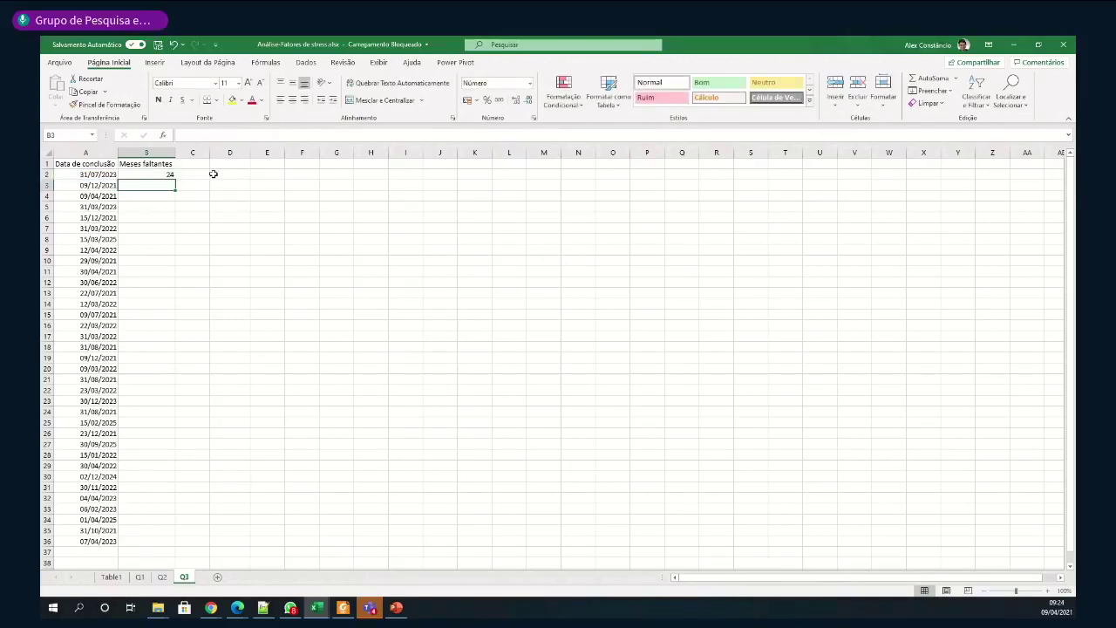
key("Up")
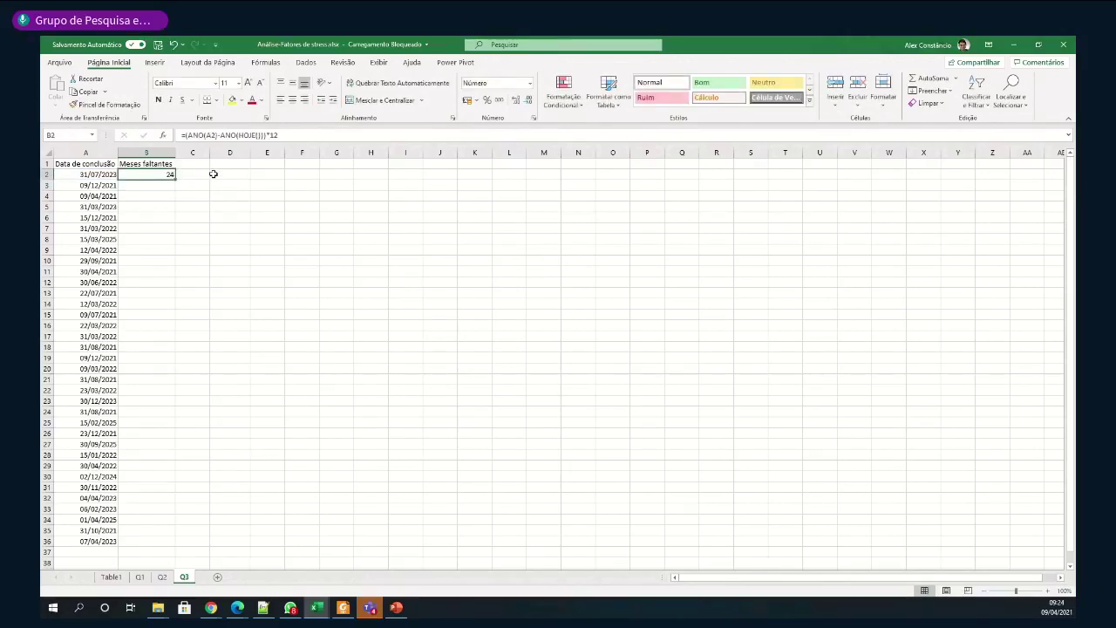
key("F2")
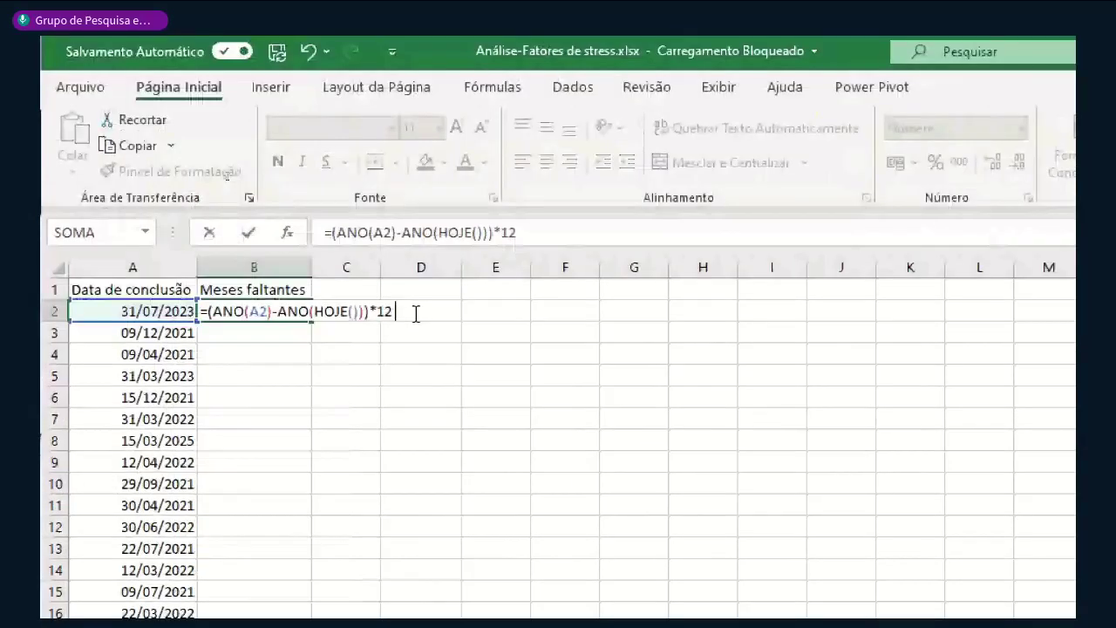
Extend B2 to =(ANO(A2)-ANO(HOJE()))*12+(MÊS(A2)-MÊS(HOJE())), giving 27 months remaining
type("+ ")
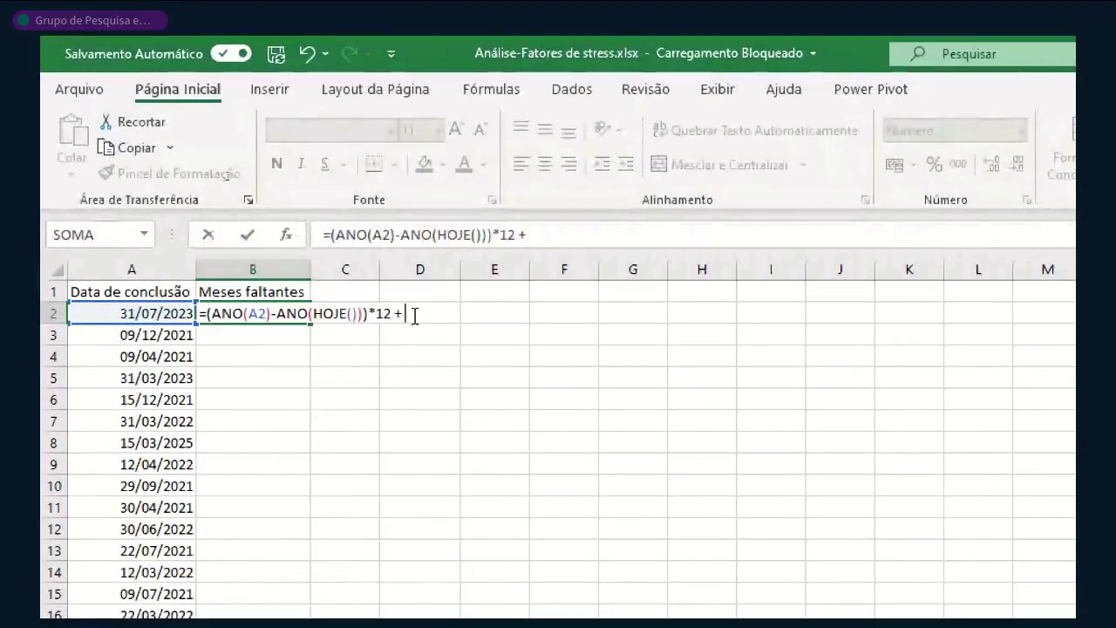
type("(")
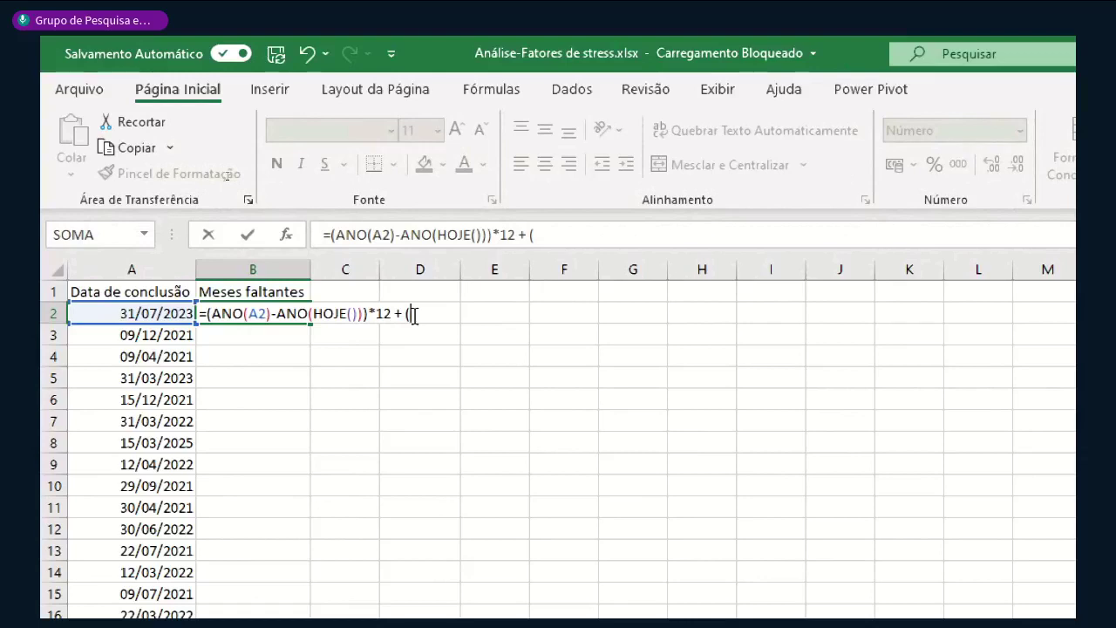
type("me")
key("BackSpace")
type("ês(")
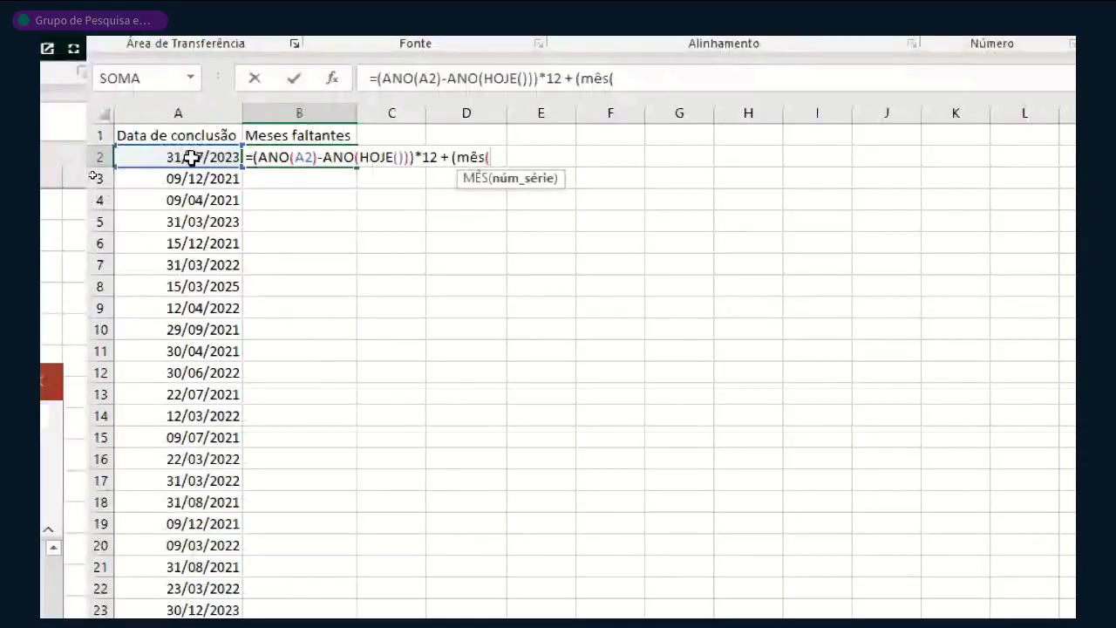
left_click(187, 157)
type(")")
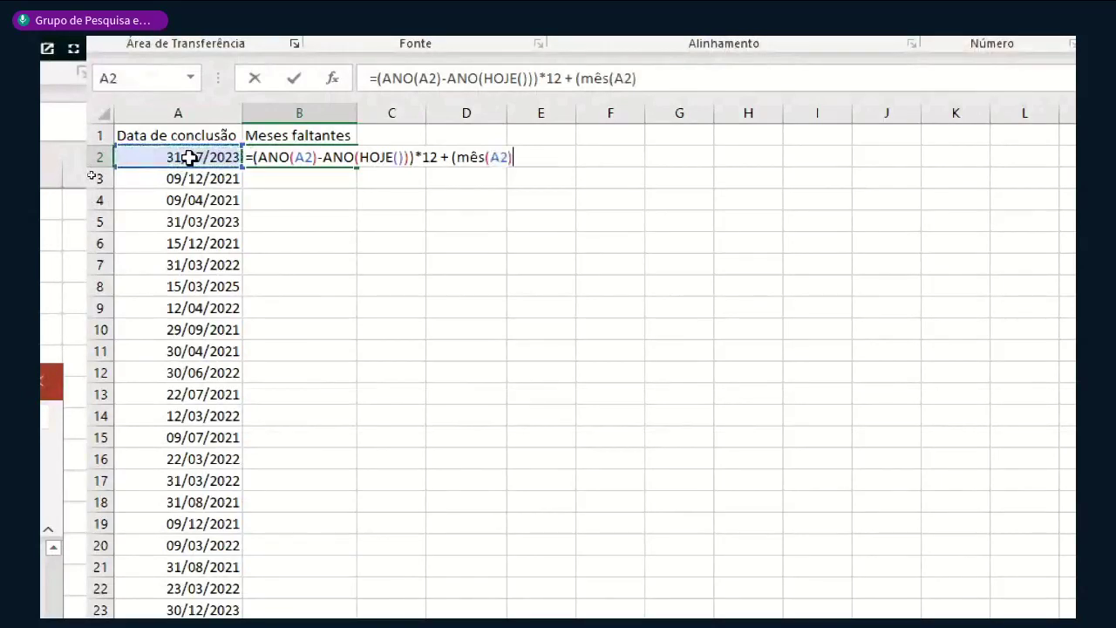
type("-")
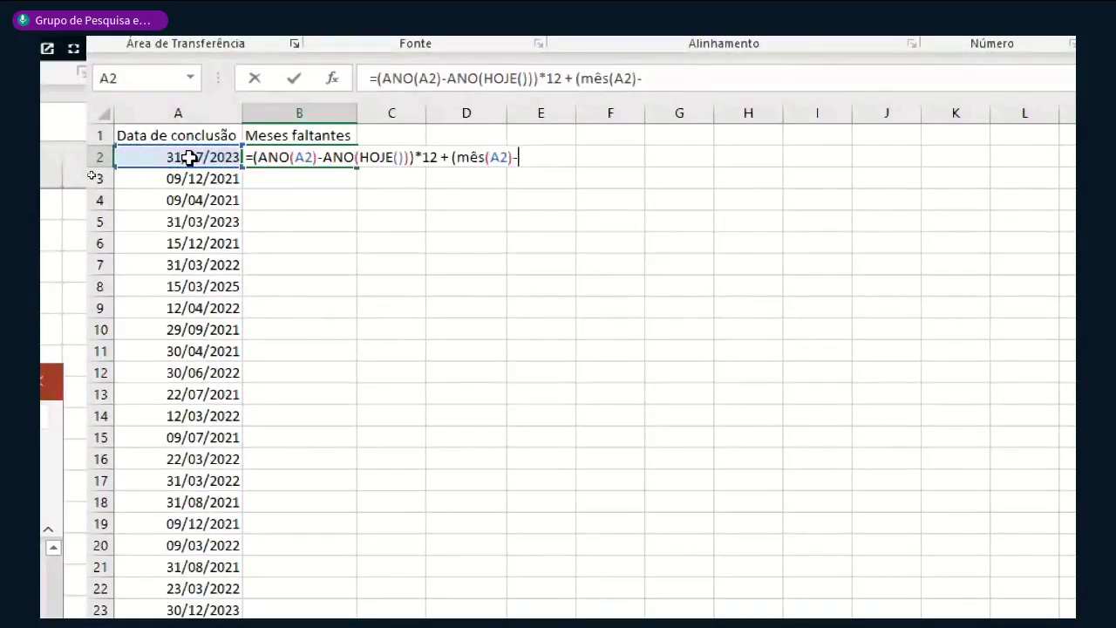
type("mes")
key("BackSpace")
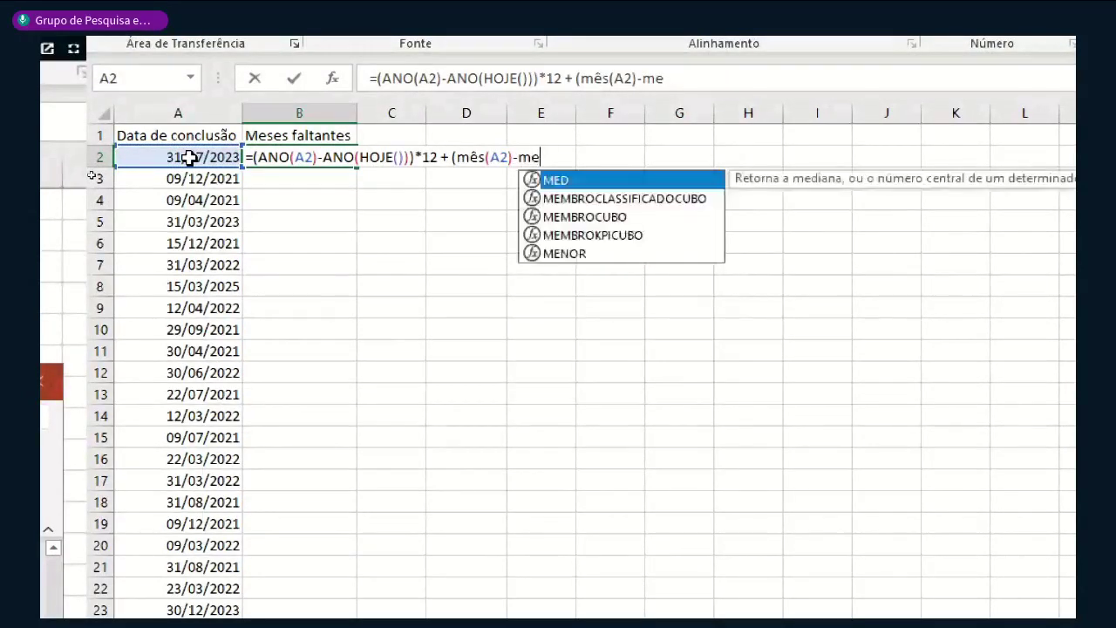
key("BackSpace")
type("ês")
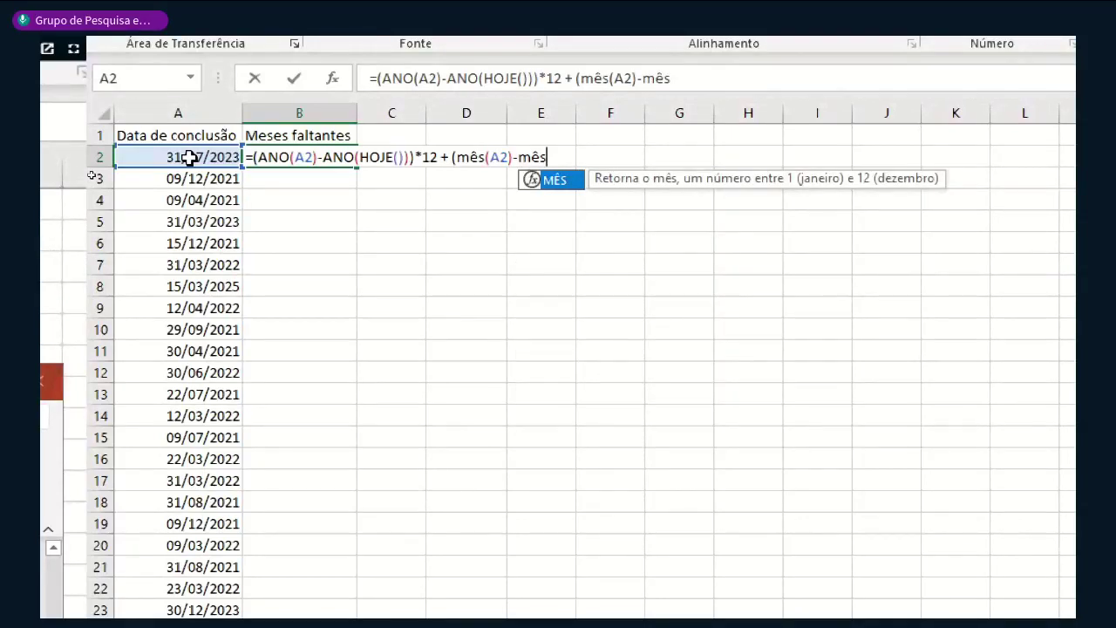
type("(")
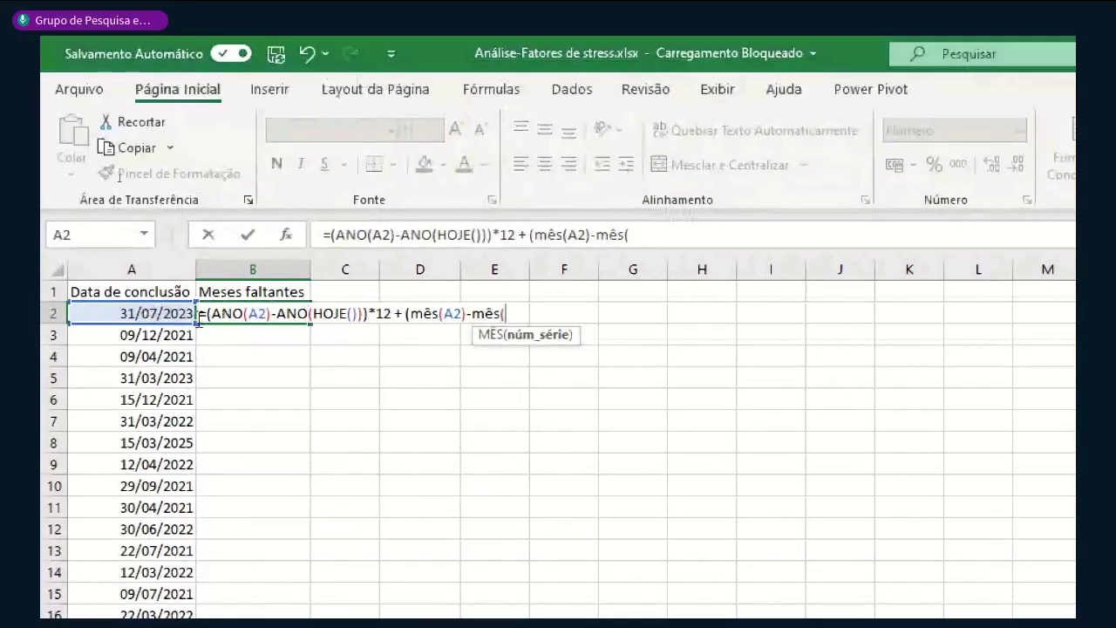
type("hoje()")
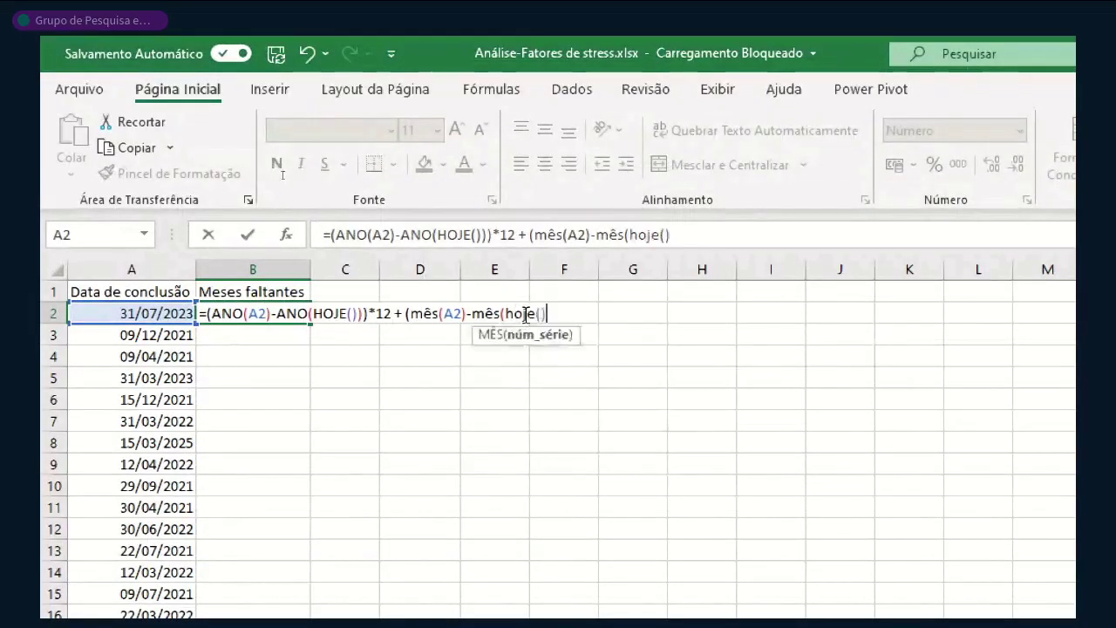
type(")")
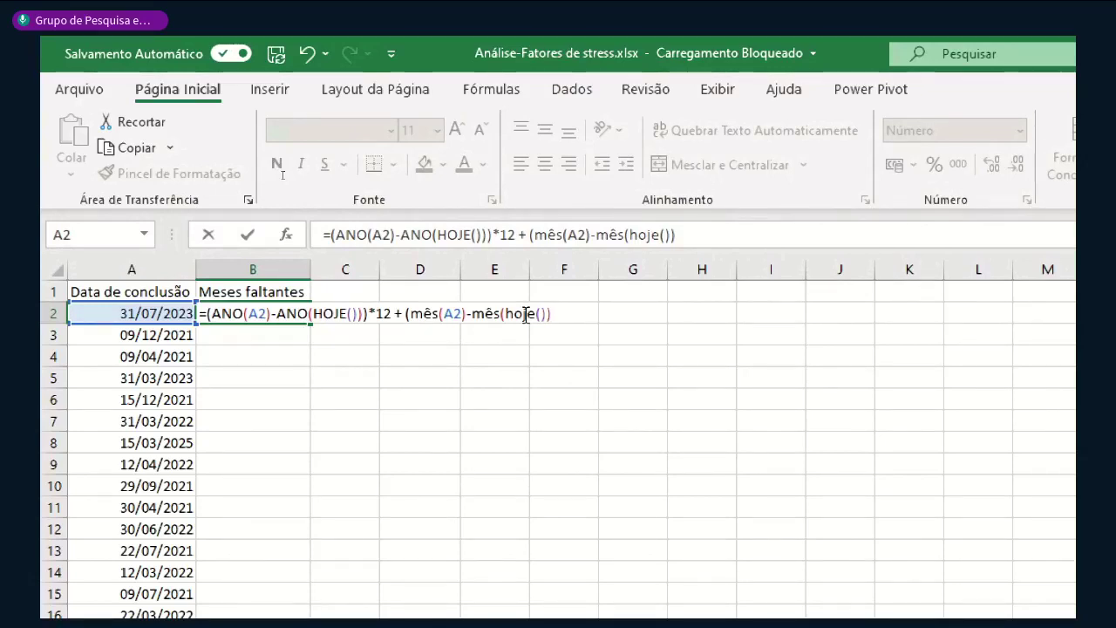
type(")")
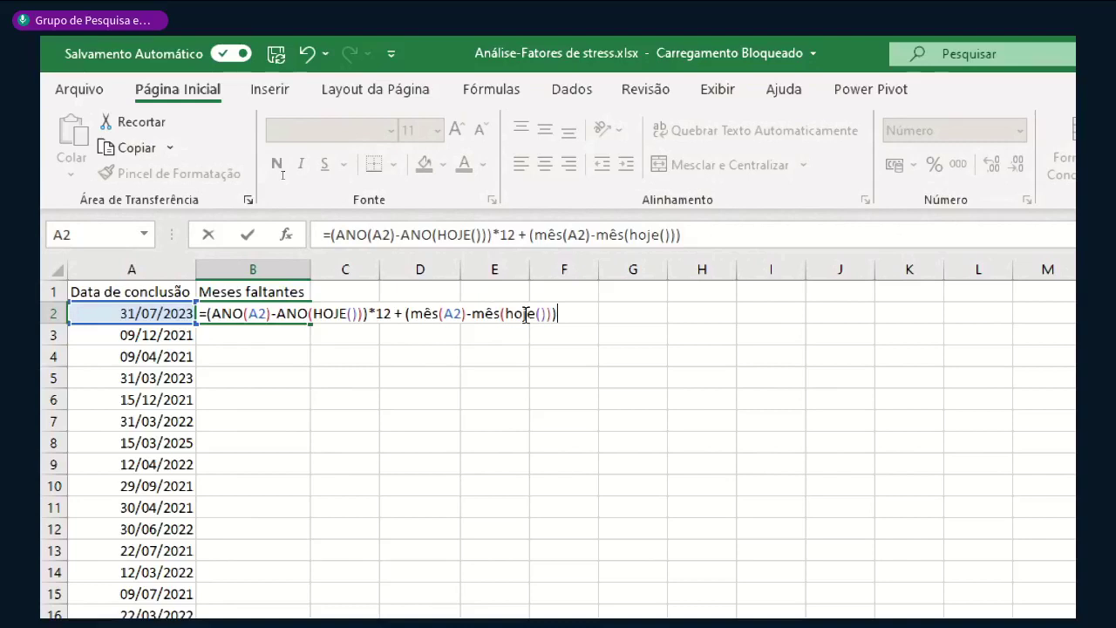
key("Return")
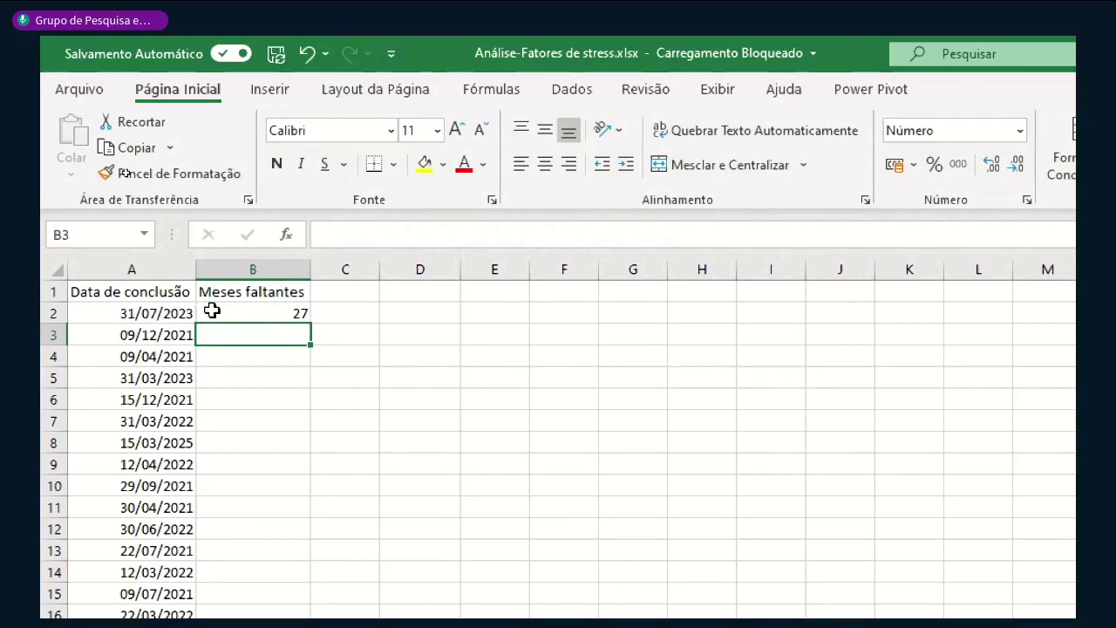
left_click(263, 311)
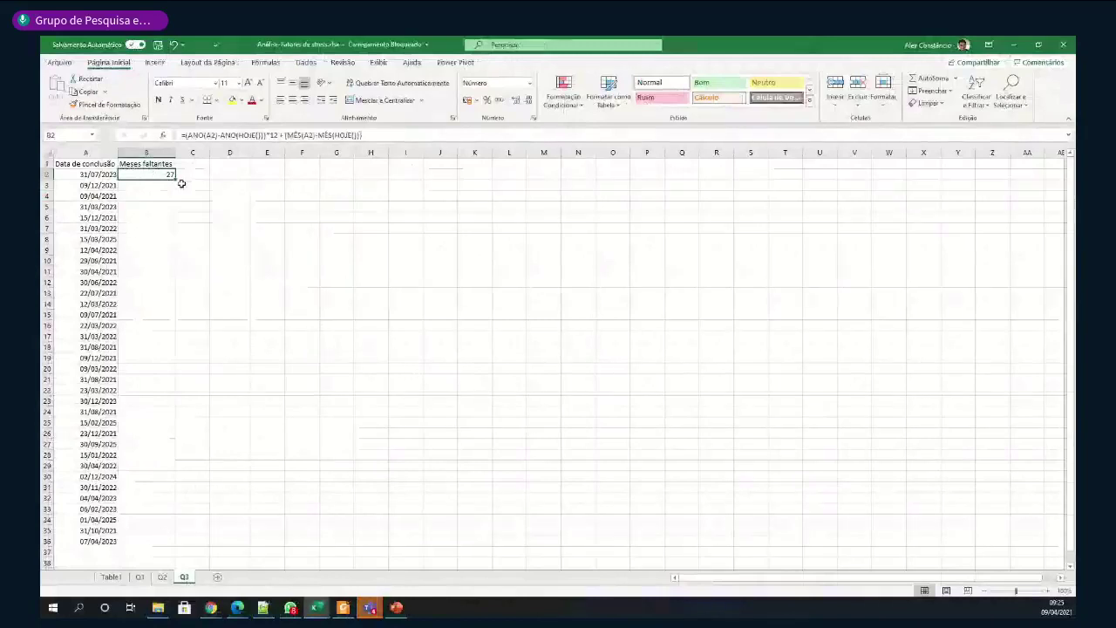
Fill B2's months-remaining formula down through B36 for every completion date
left_click_drag(174, 179, 166, 542)
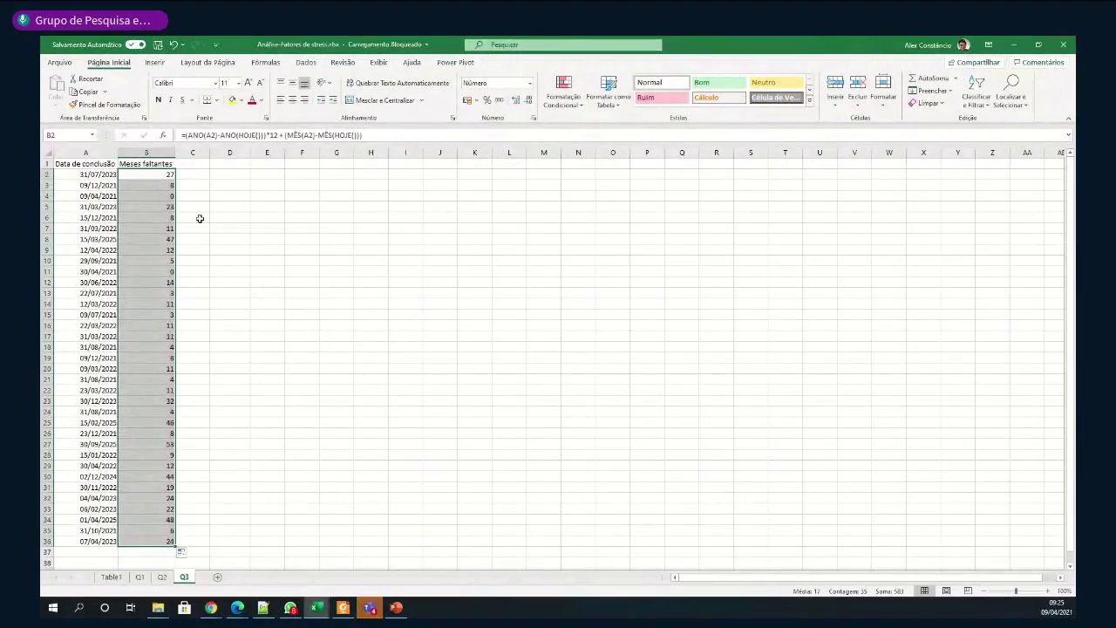
left_click(202, 173)
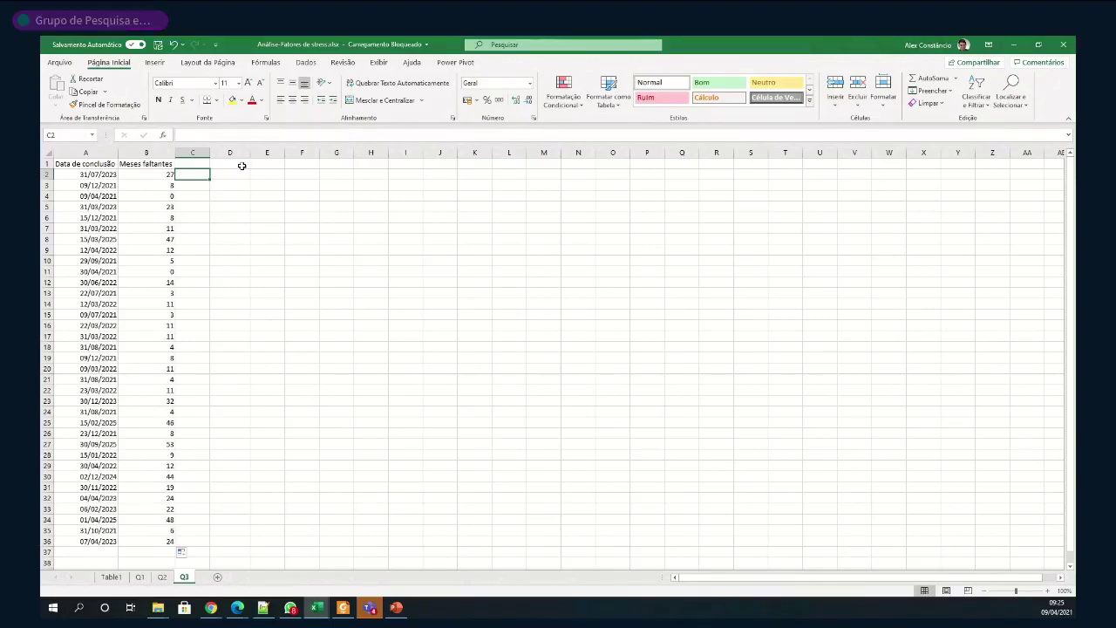
Add the headers Meses in D1 and Distribuição de meses in E1
left_click(242, 164)
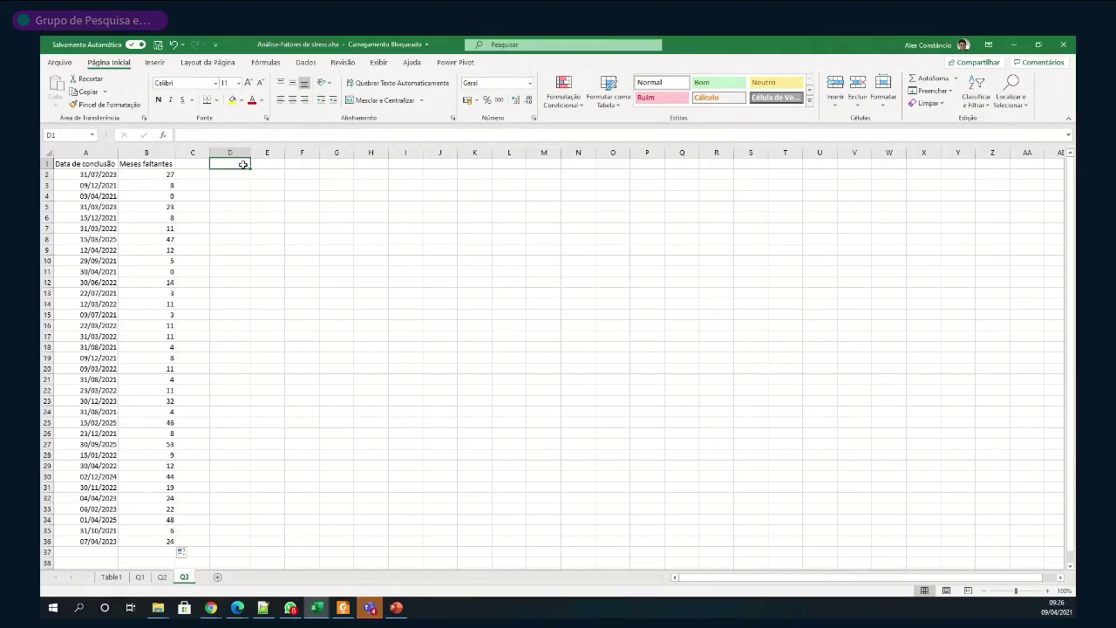
type("M")
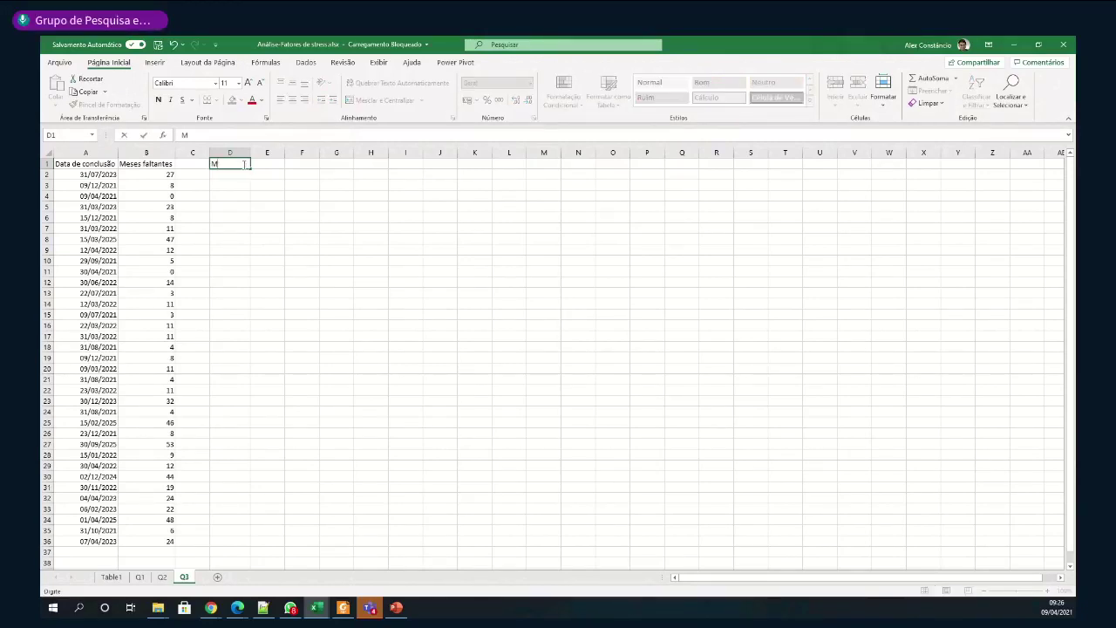
type("eses")
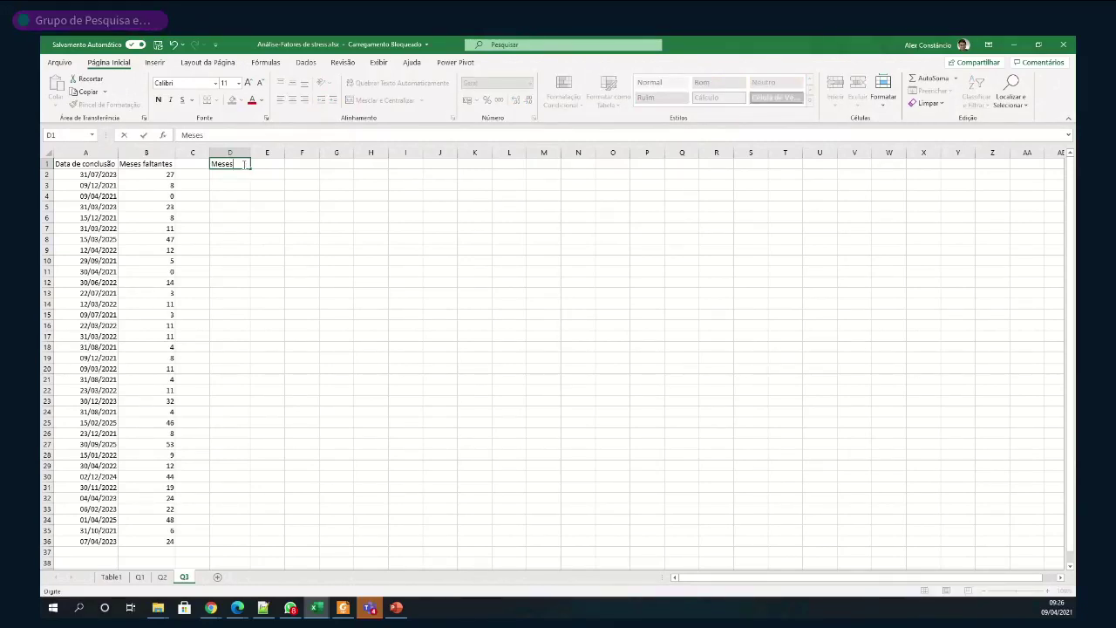
key("Tab")
type("Distr")
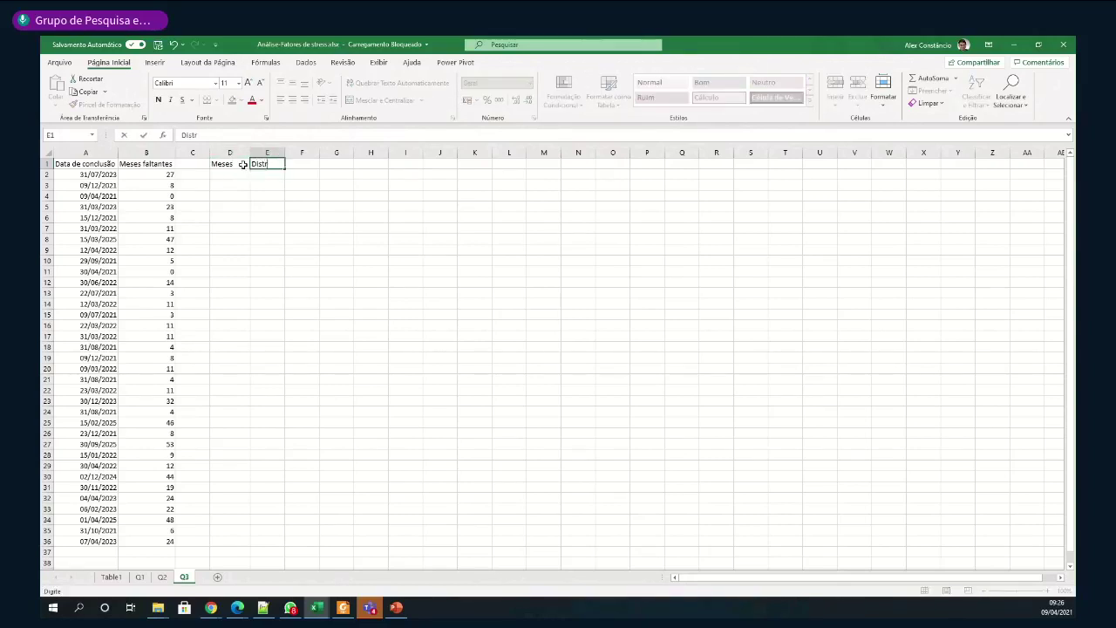
type("ibuiç")
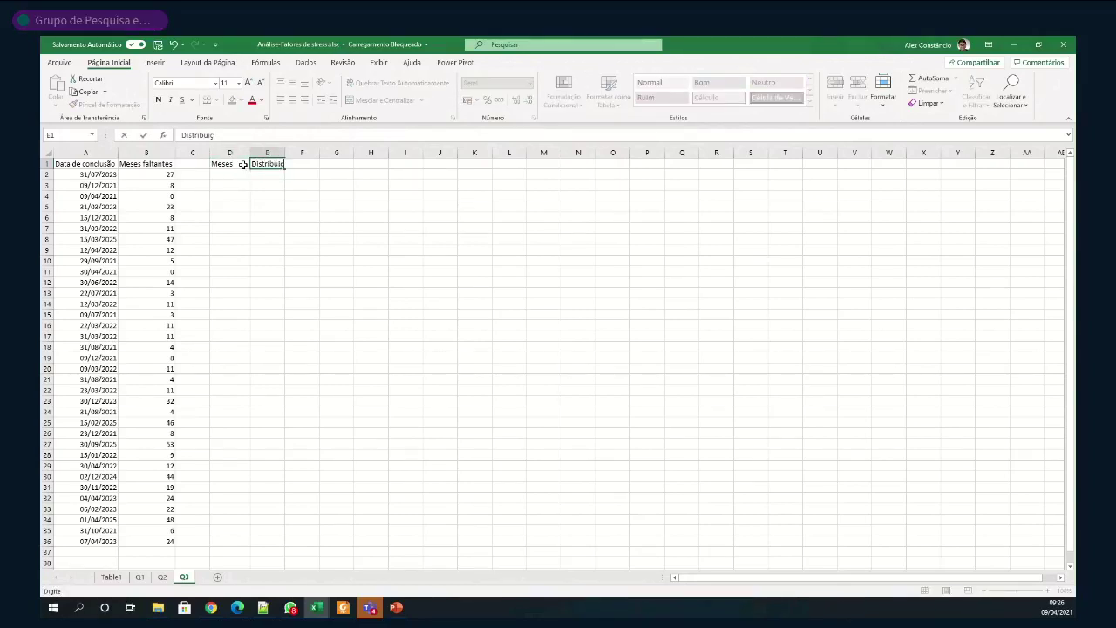
type("ão de meses")
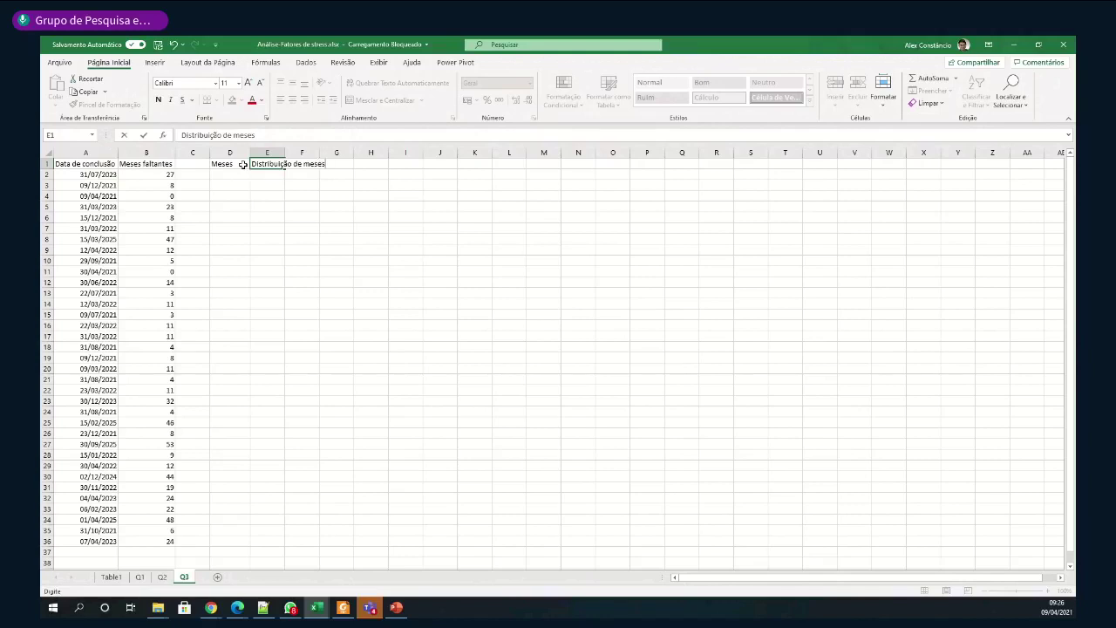
key("Return")
Enter the four month-band labels in D2:D5 (up to 6, 6–12, 12–18, over 18) and autofit column D
key("Left")
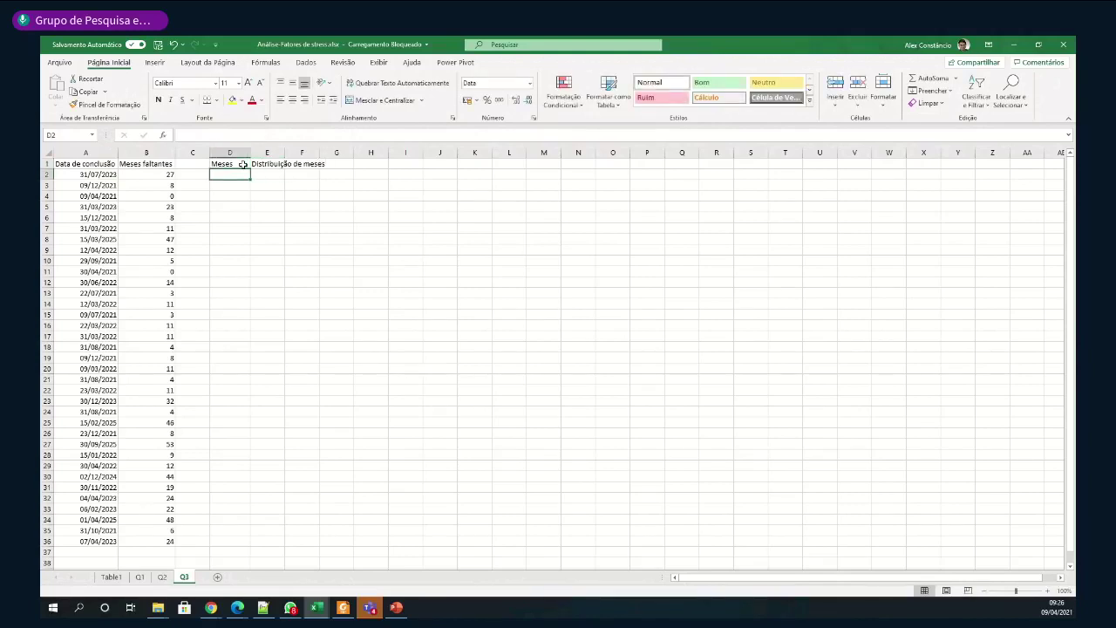
type("Até")
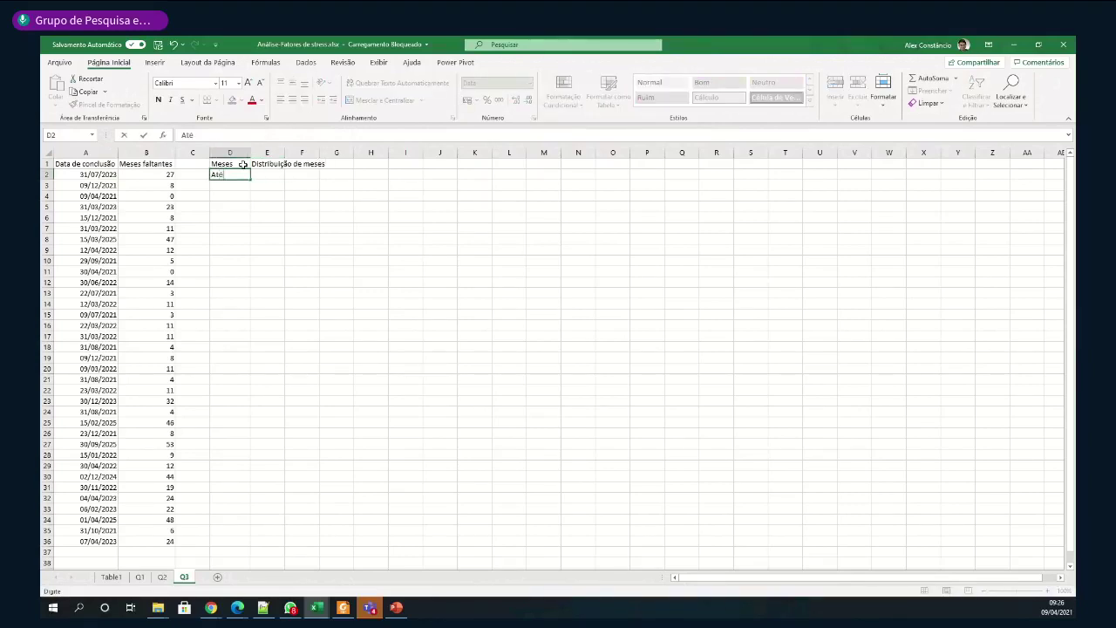
type(" 6 mese")
key("Return")
type("De")
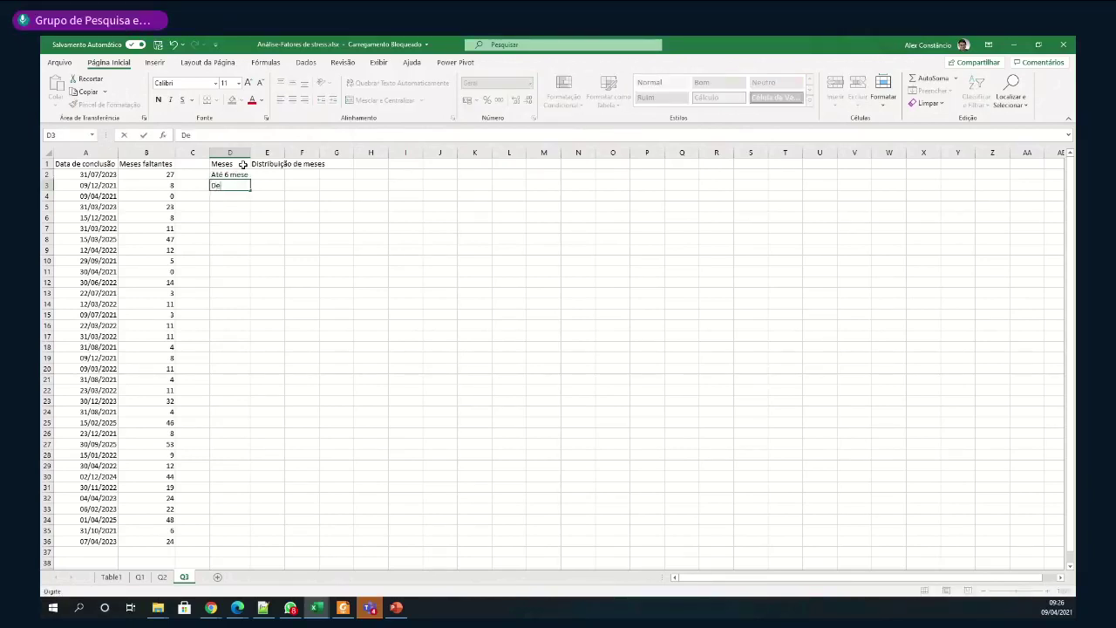
type(" 6 a 12 me")
type("ses")
key("Return")
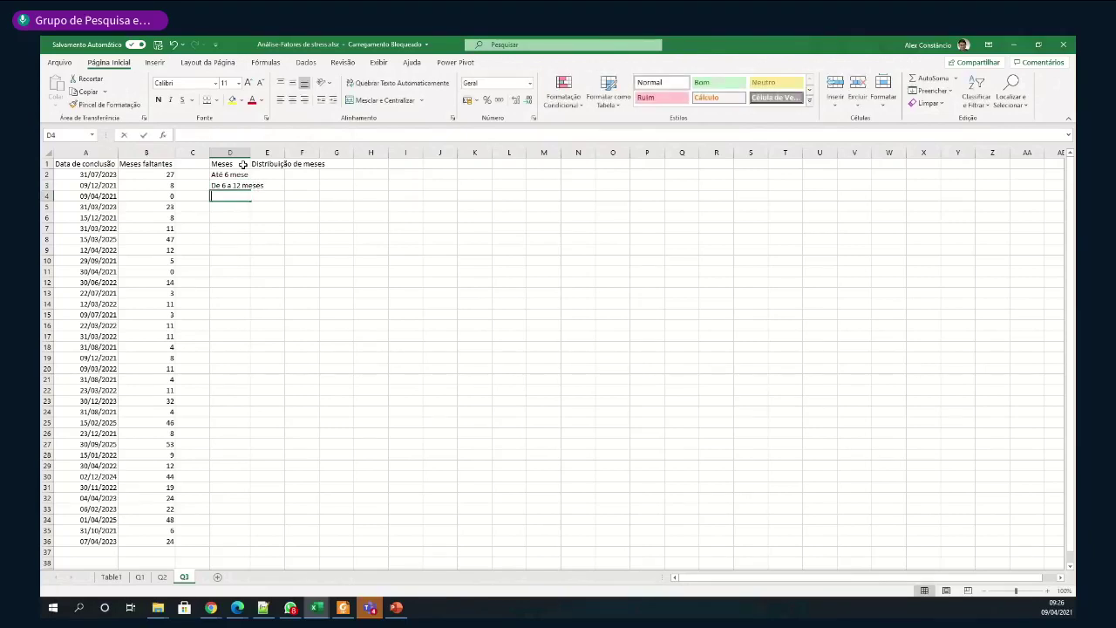
type("De 12 a 18 m")
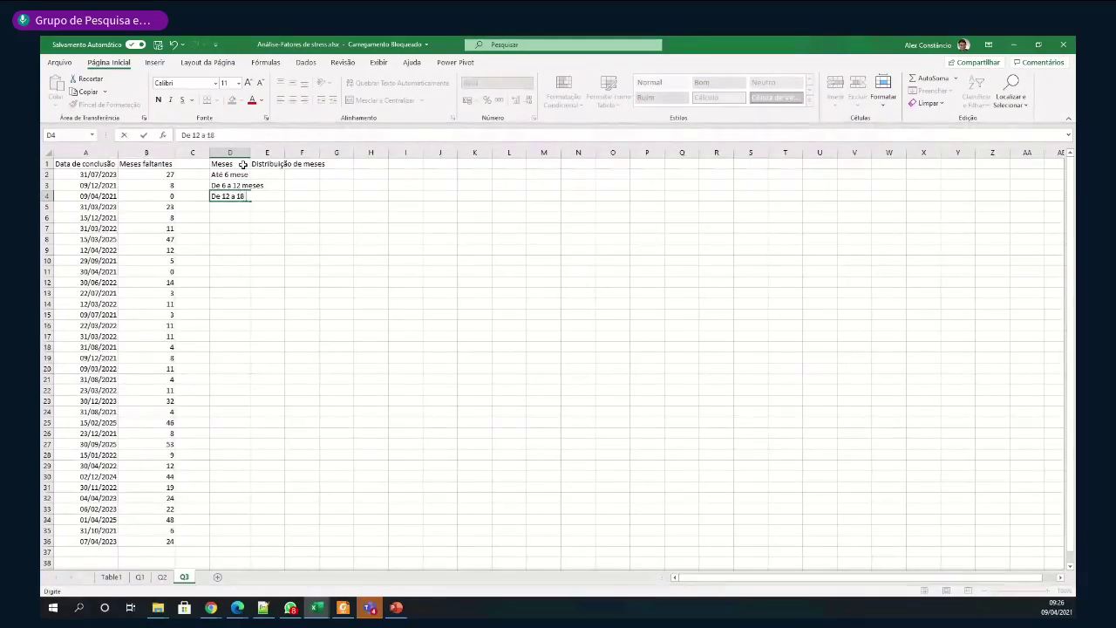
type("ese")
key("Return")
type("D")
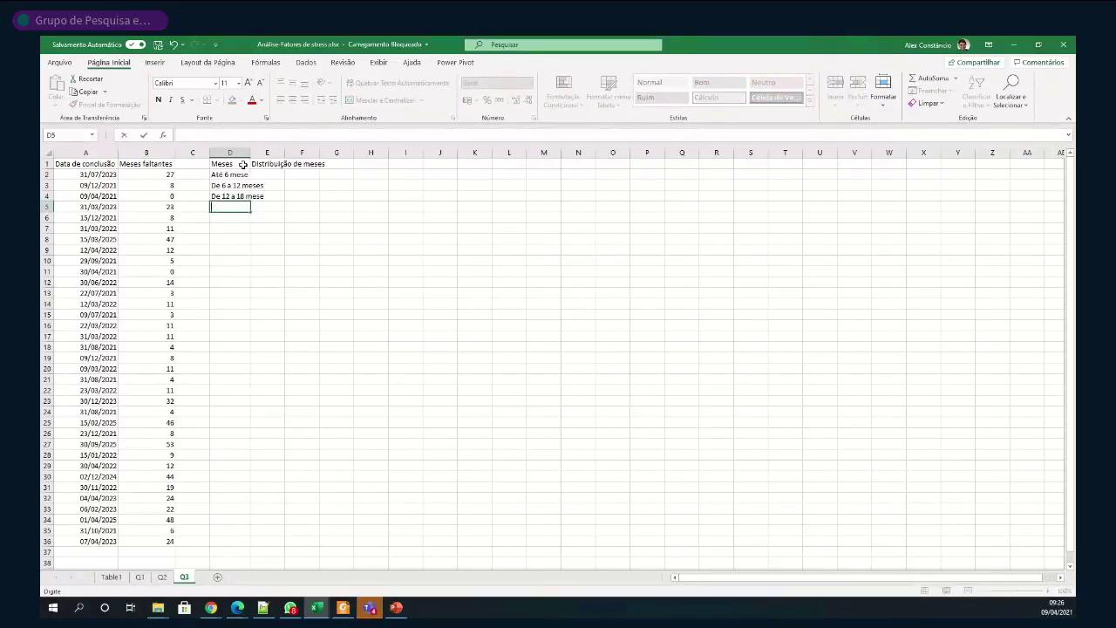
type("Mais de")
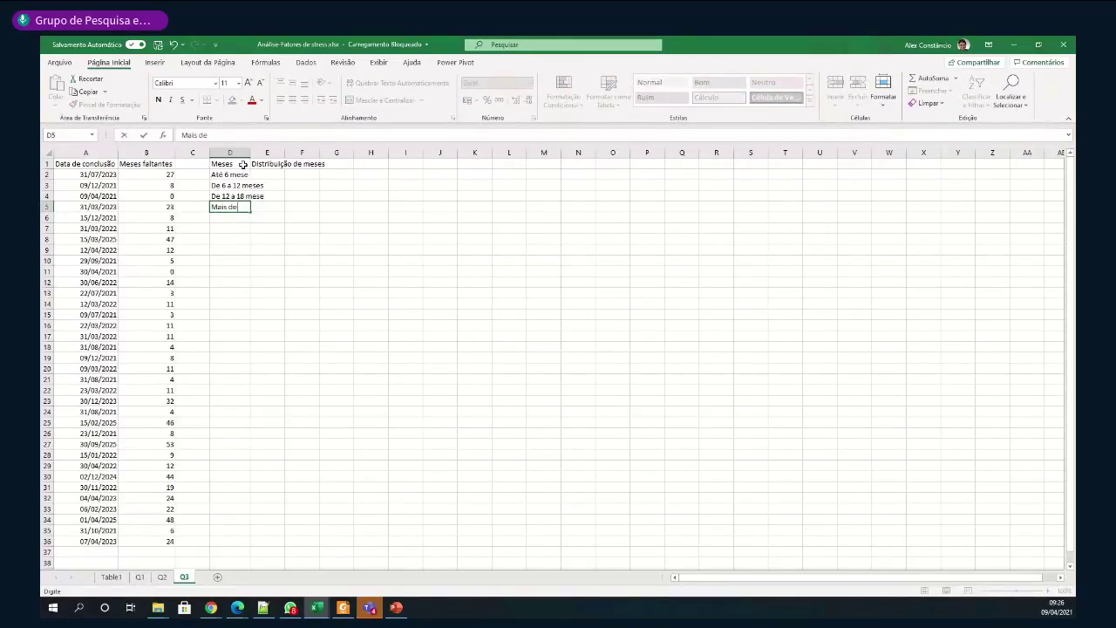
type(" 18 meses")
key("Return")
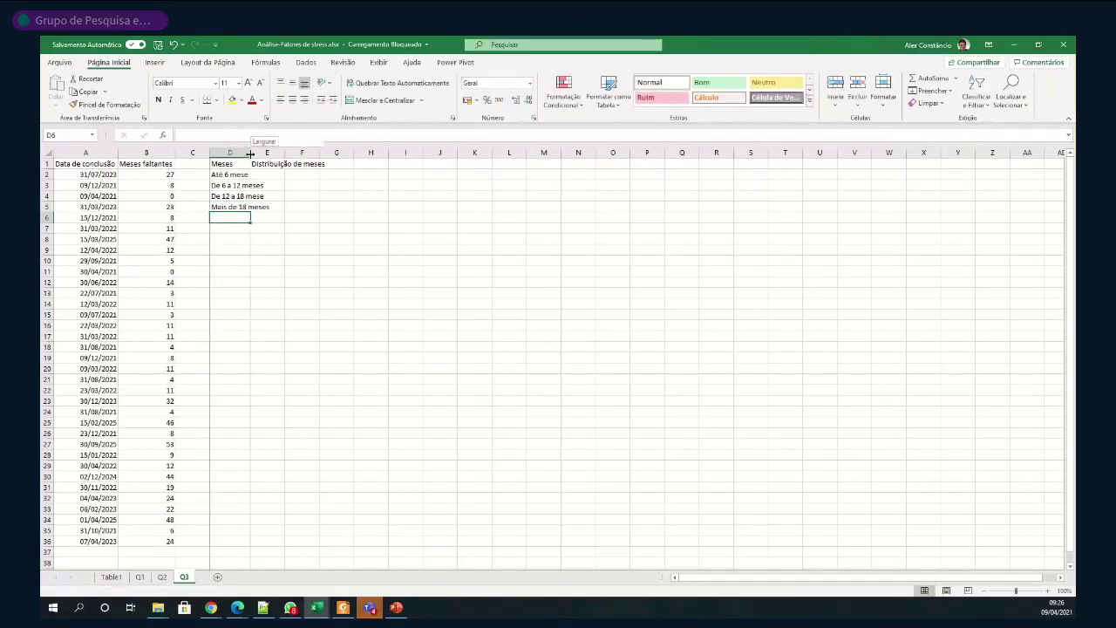
double_click(250, 153)
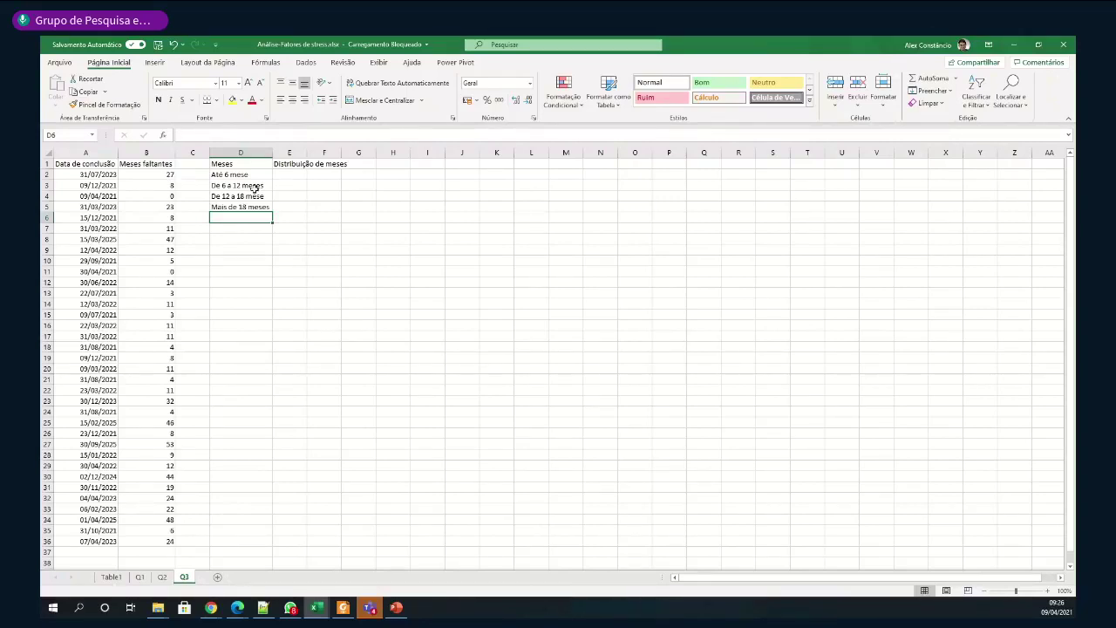
left_click(286, 175)
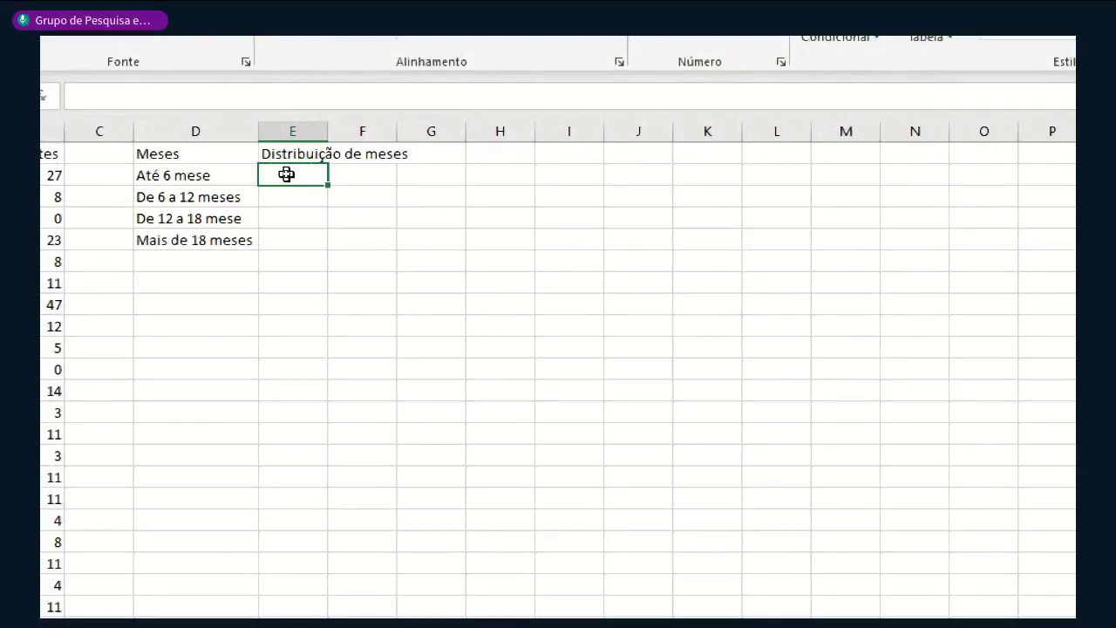
Enter =CONT.SE(B2:B36;">=6") in E2, which returns 27
type("=")
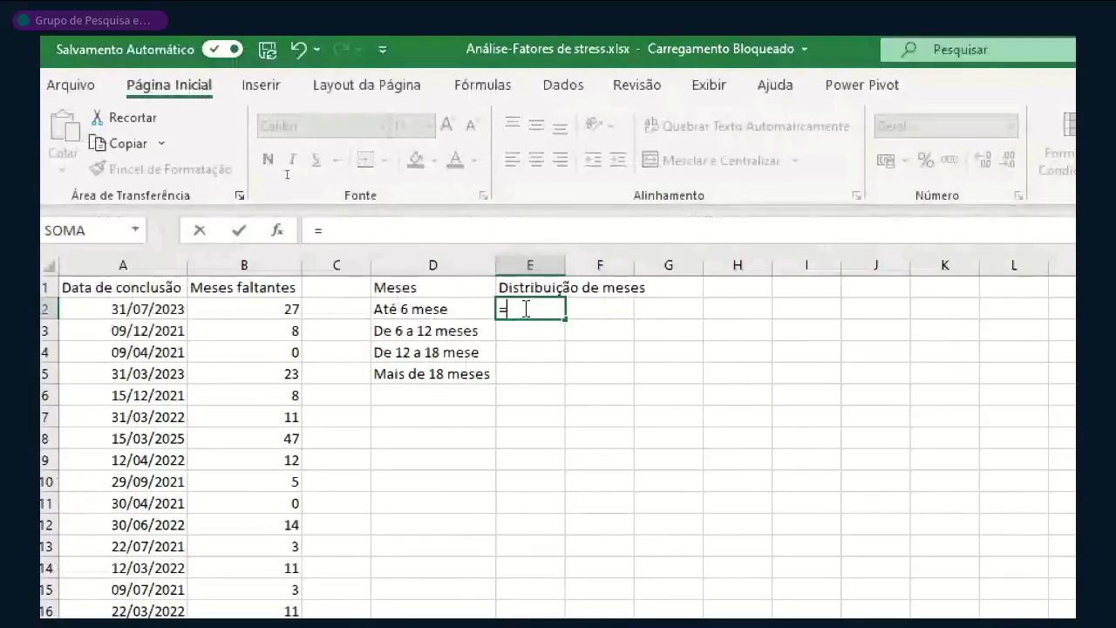
type("cont.se")
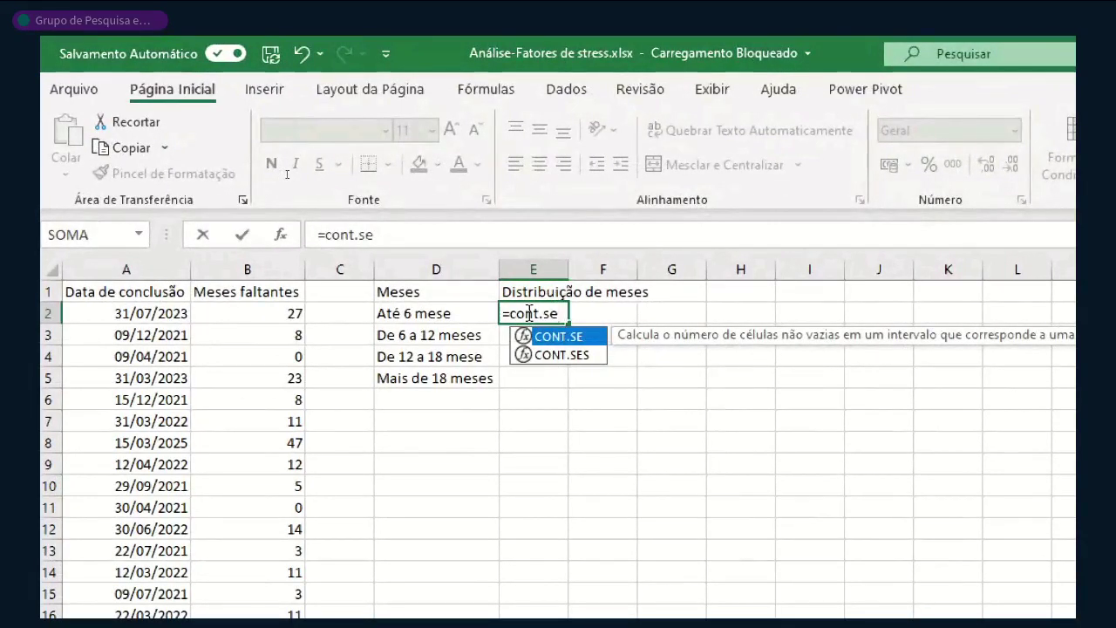
type("(")
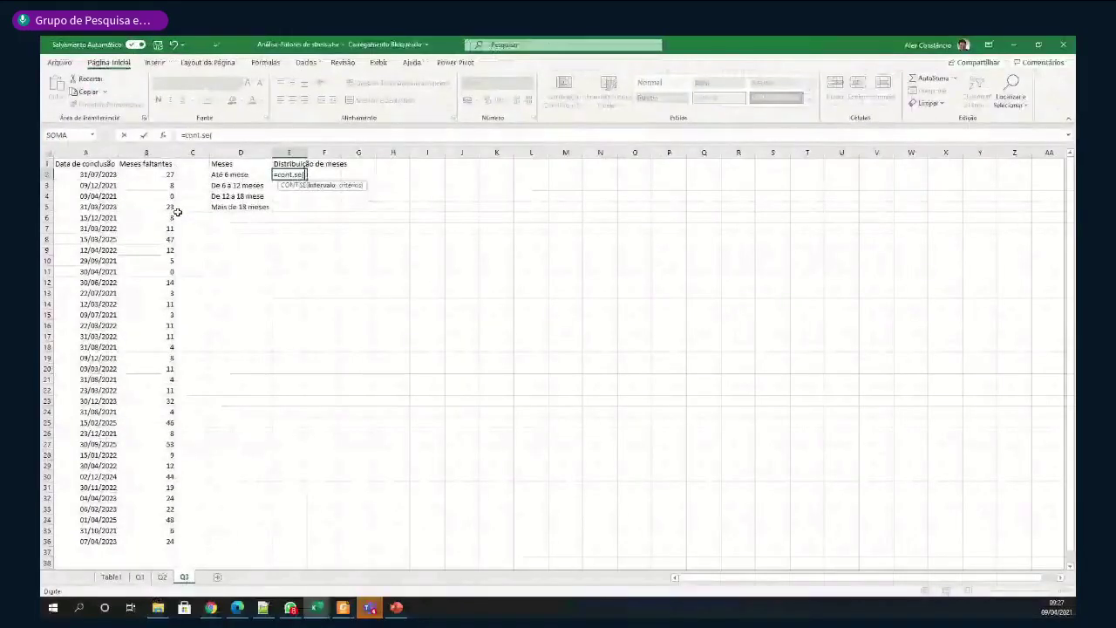
left_click_drag(164, 175, 154, 541)
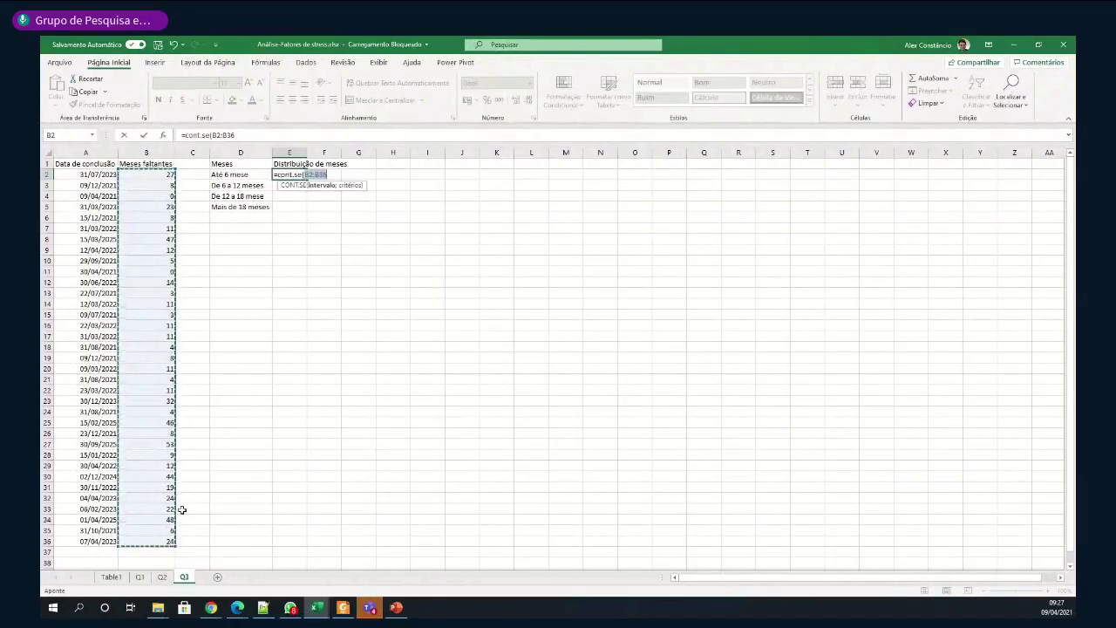
type(";")
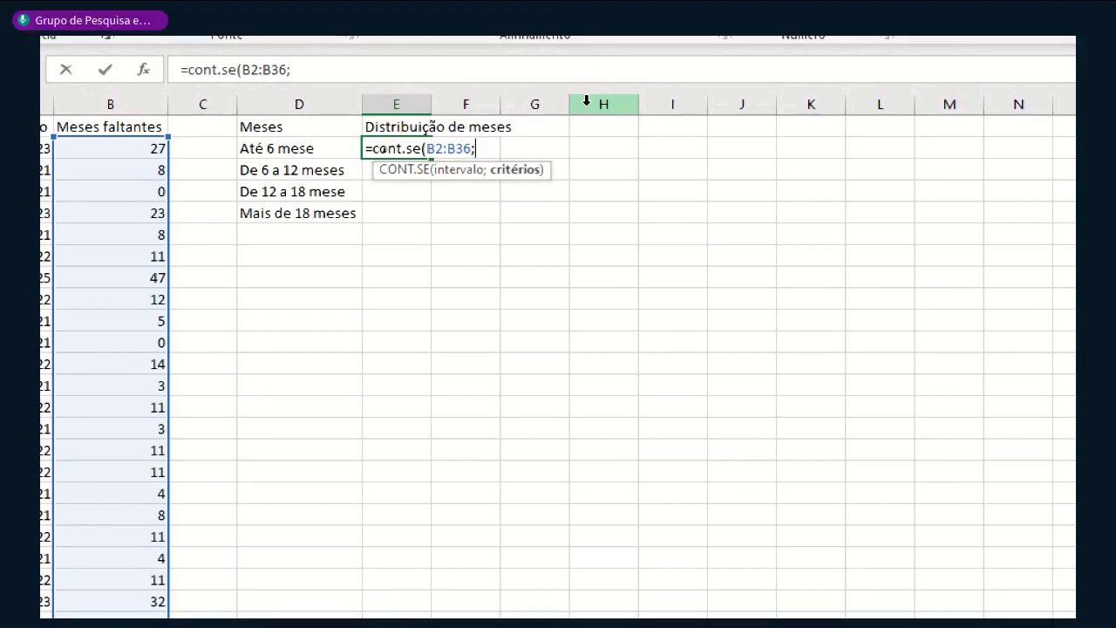
type("\"")
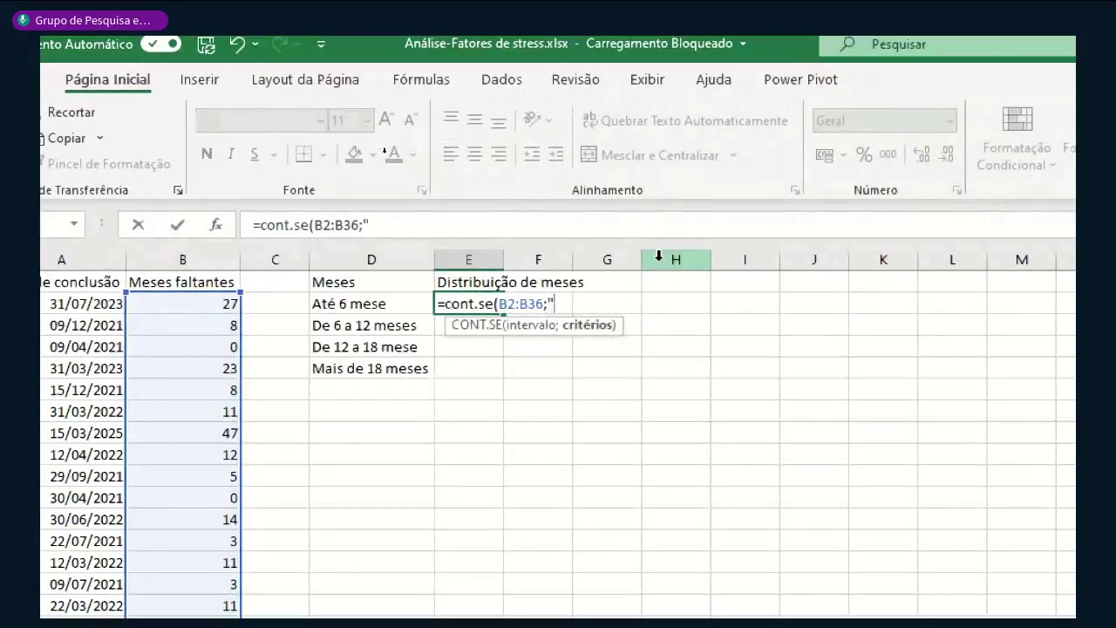
type(">")
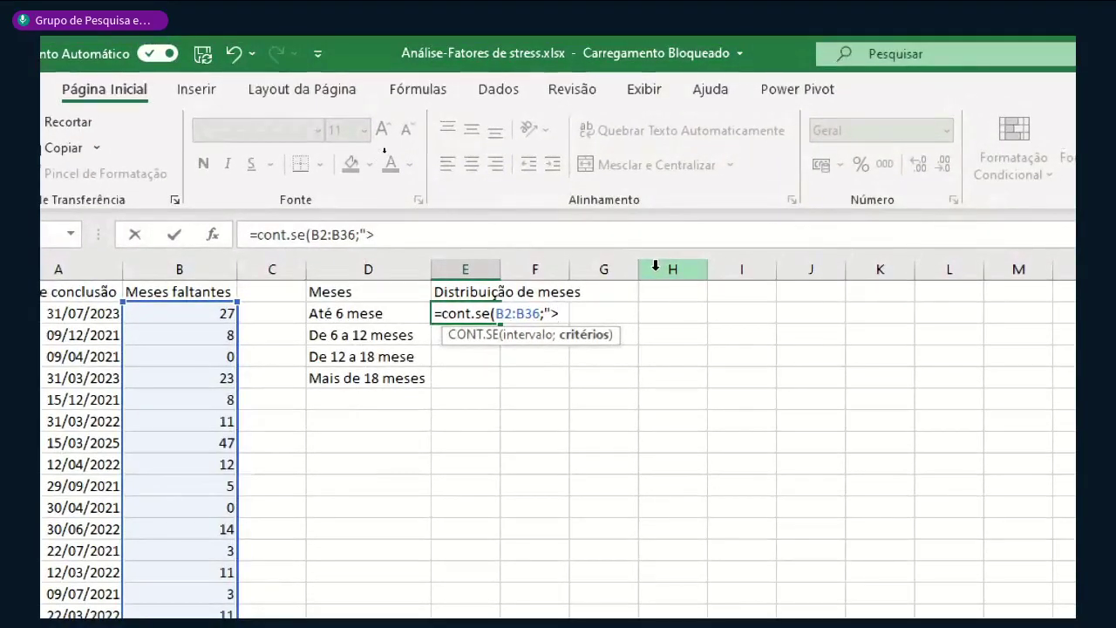
type("=")
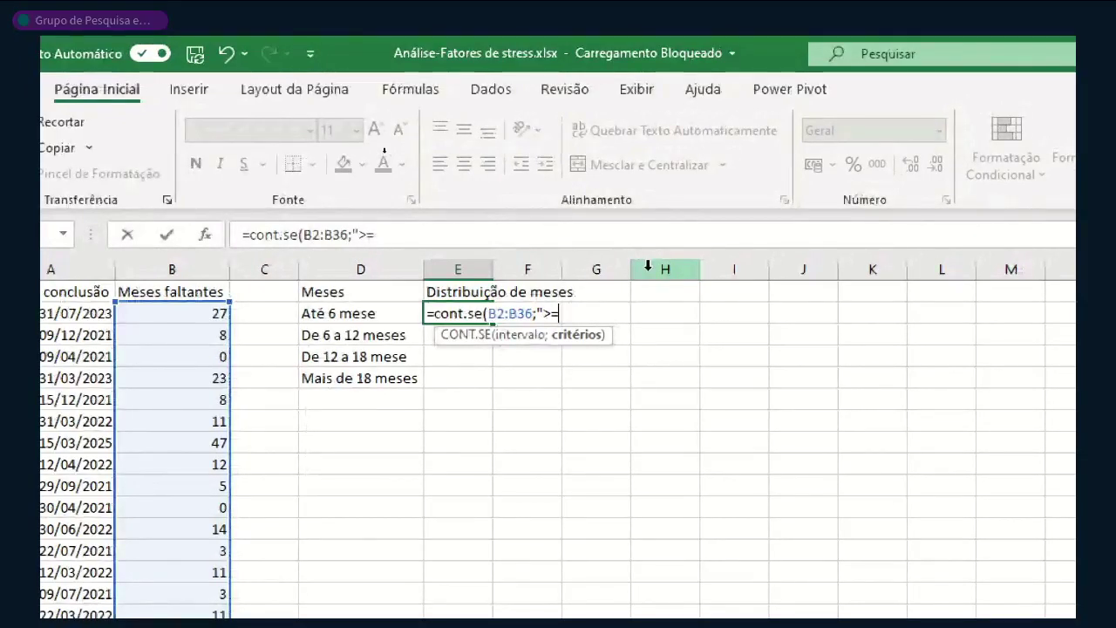
type("6")
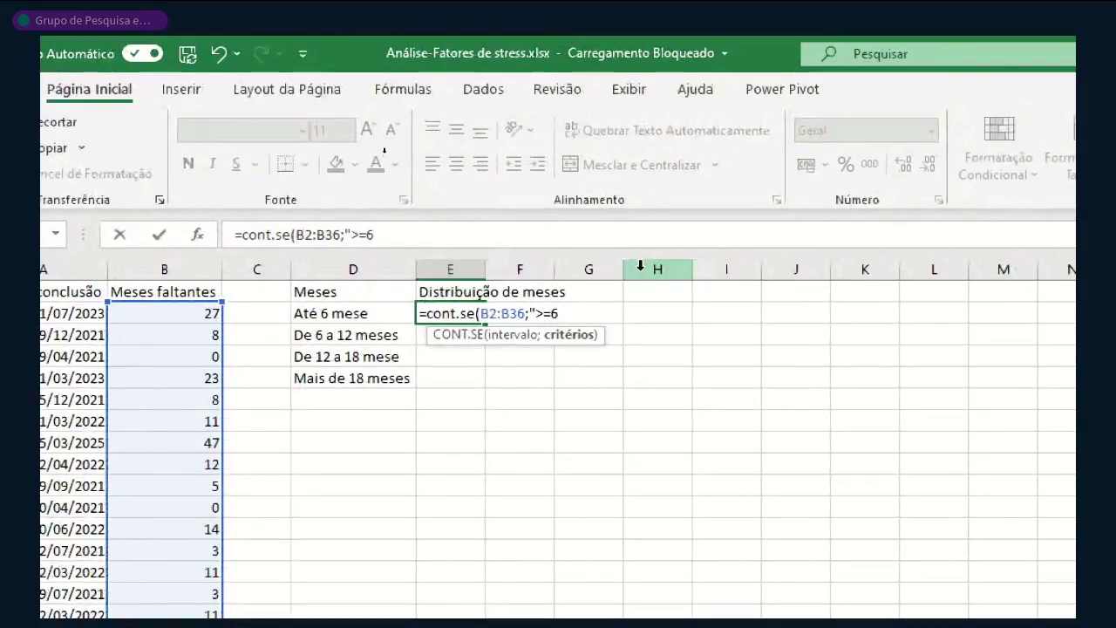
type("\"")
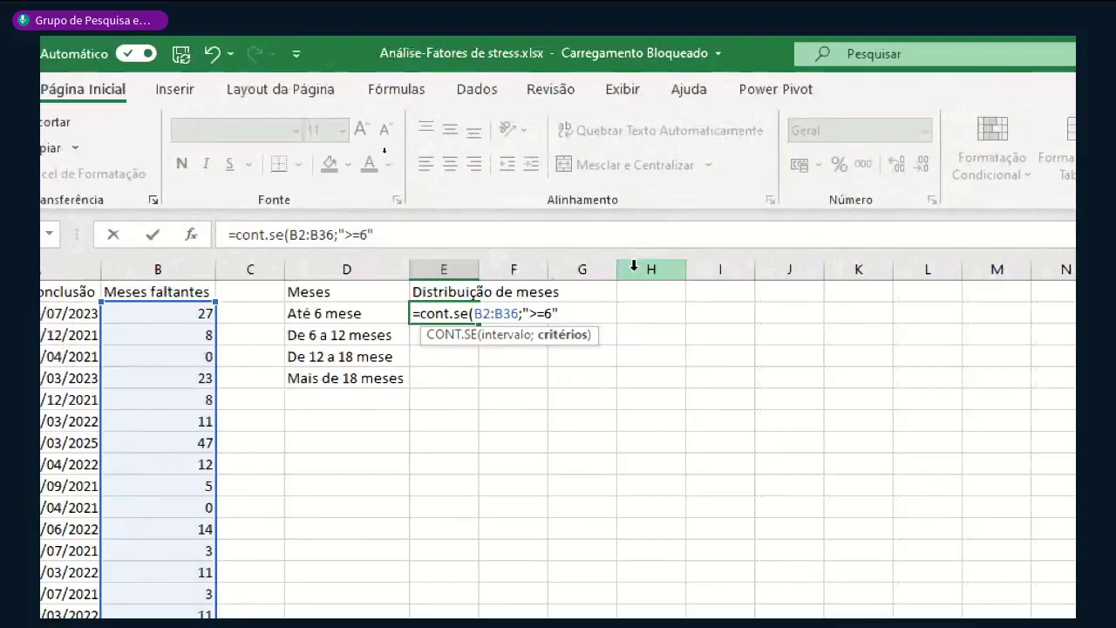
type(")")
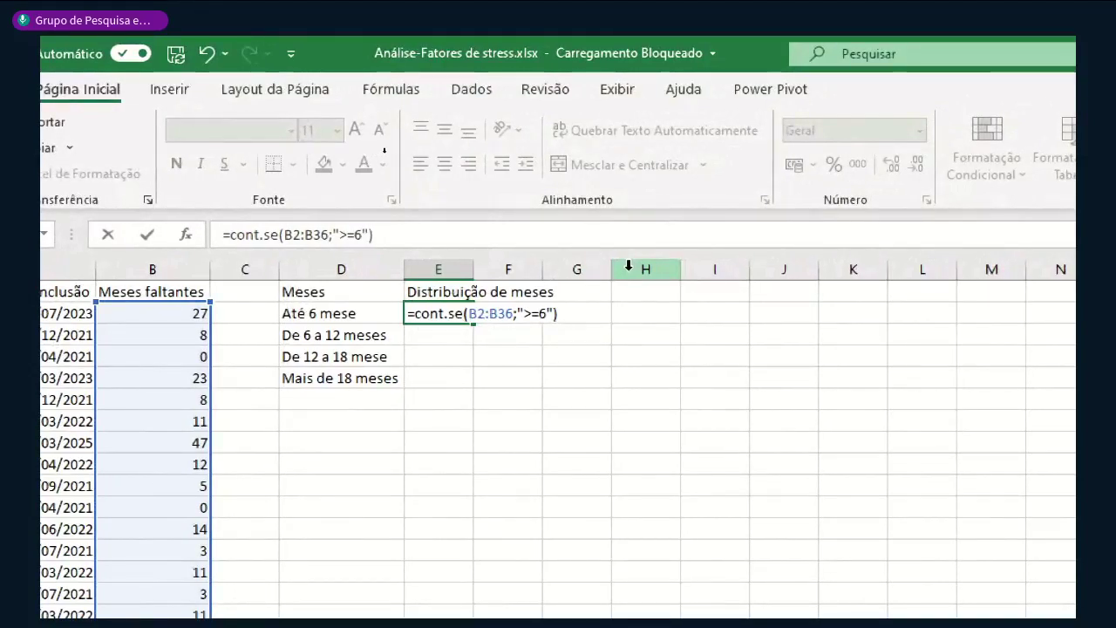
key("Return")
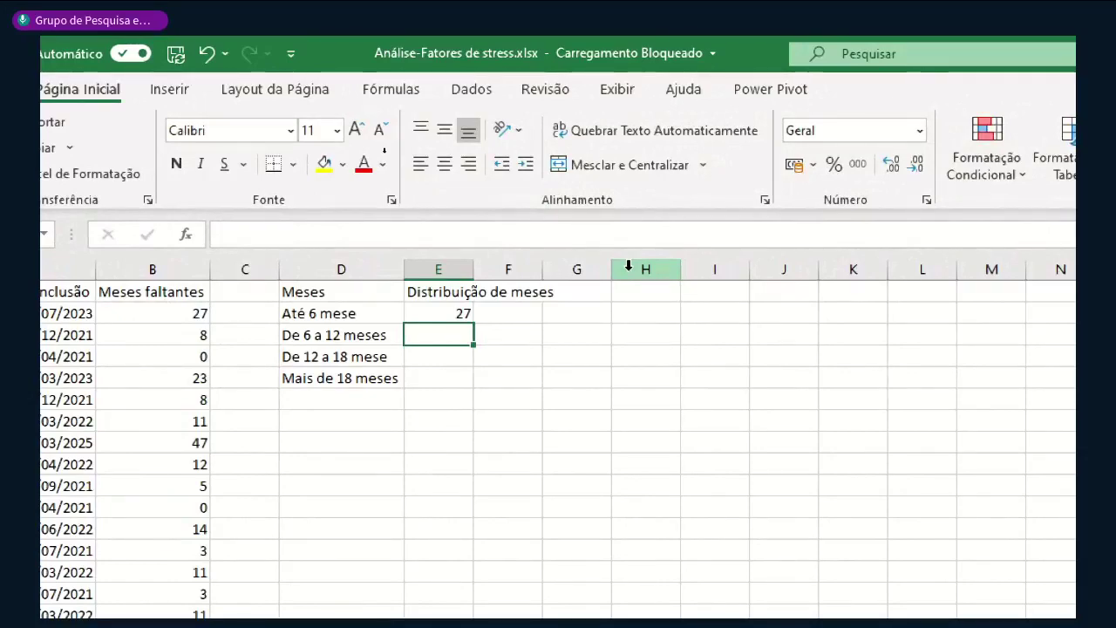
key("Left")
key("Up")
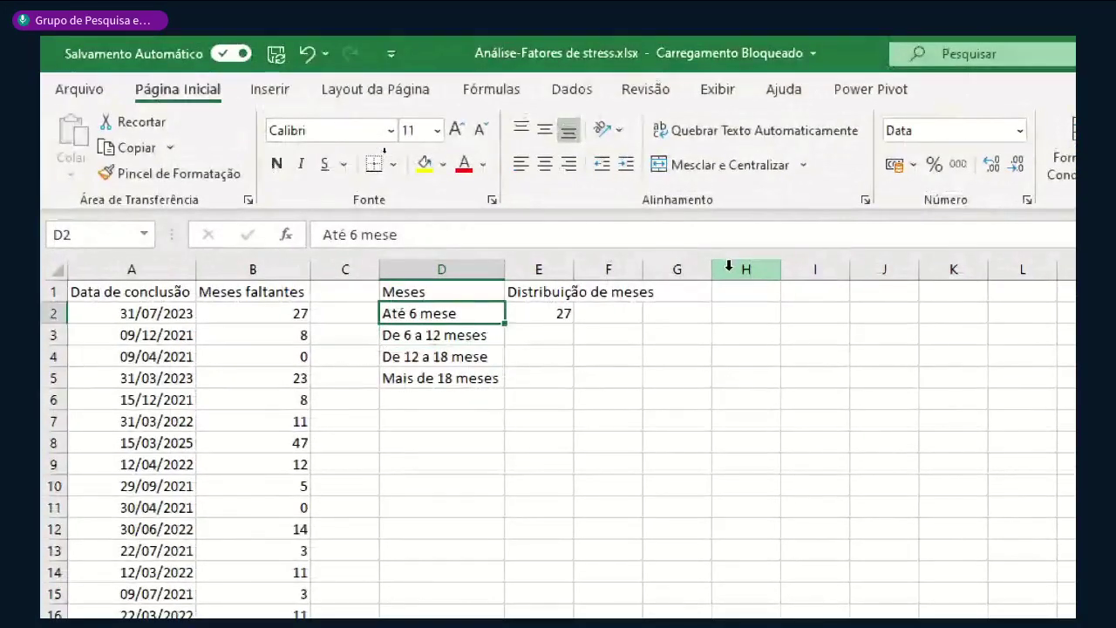
Correct the D2 label to 'Até 6 meses'
key("F2")
type("s")
key("Return")
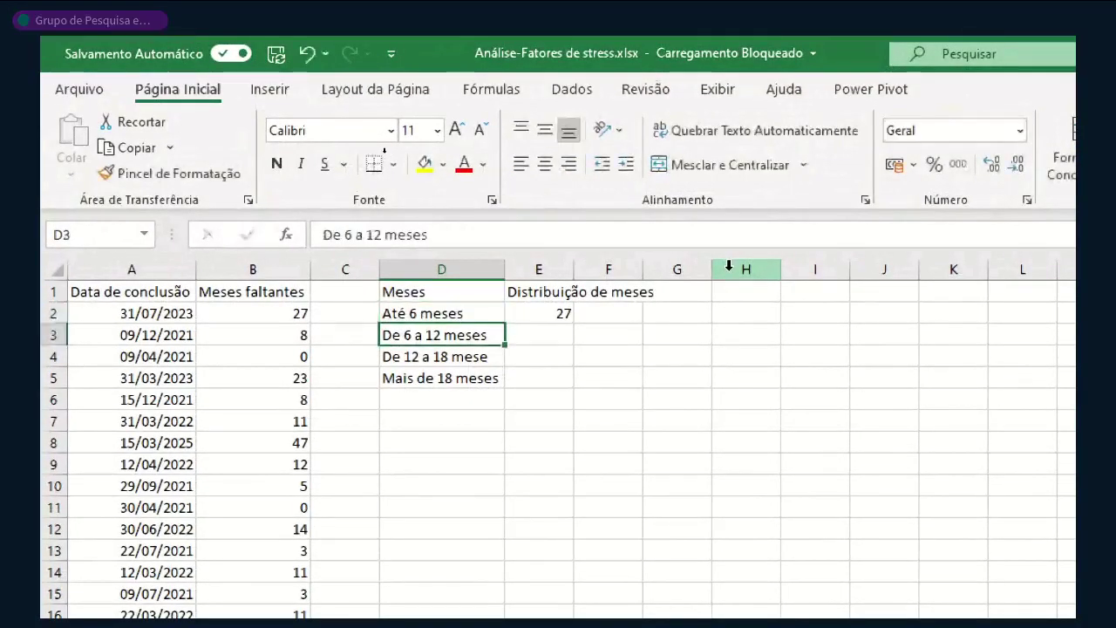
key("Up")
key("Right")
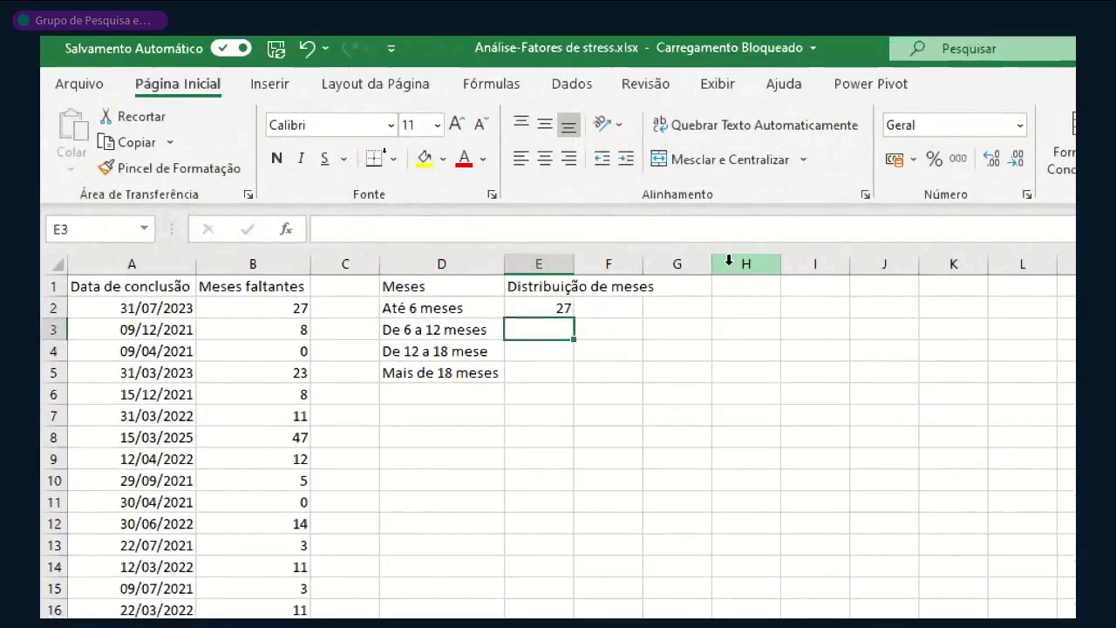
key("Down")
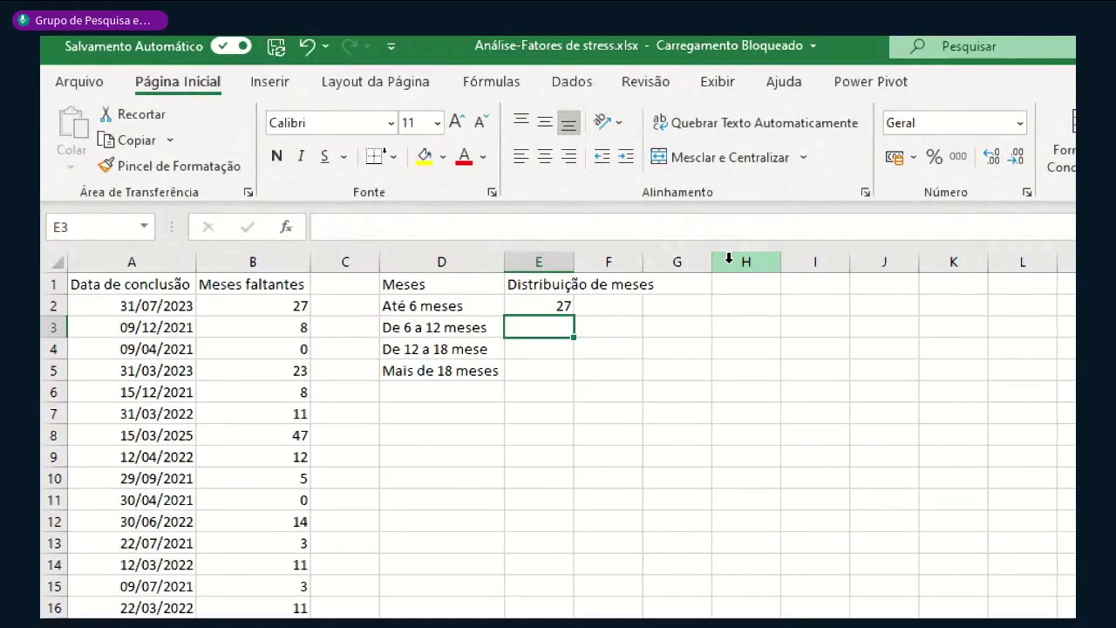
key("Down")
key("Up")
key("Up")
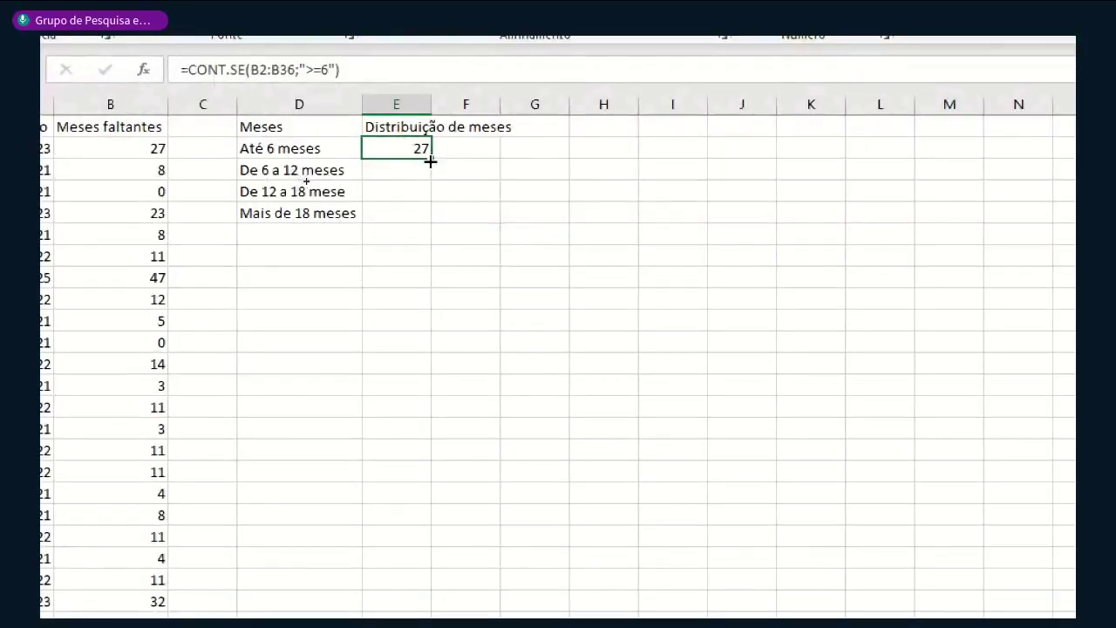
Fill E2's count down to E5, then delete E3:E5 after finding their ranges shifted to B3:B37
left_click_drag(431, 160, 434, 219)
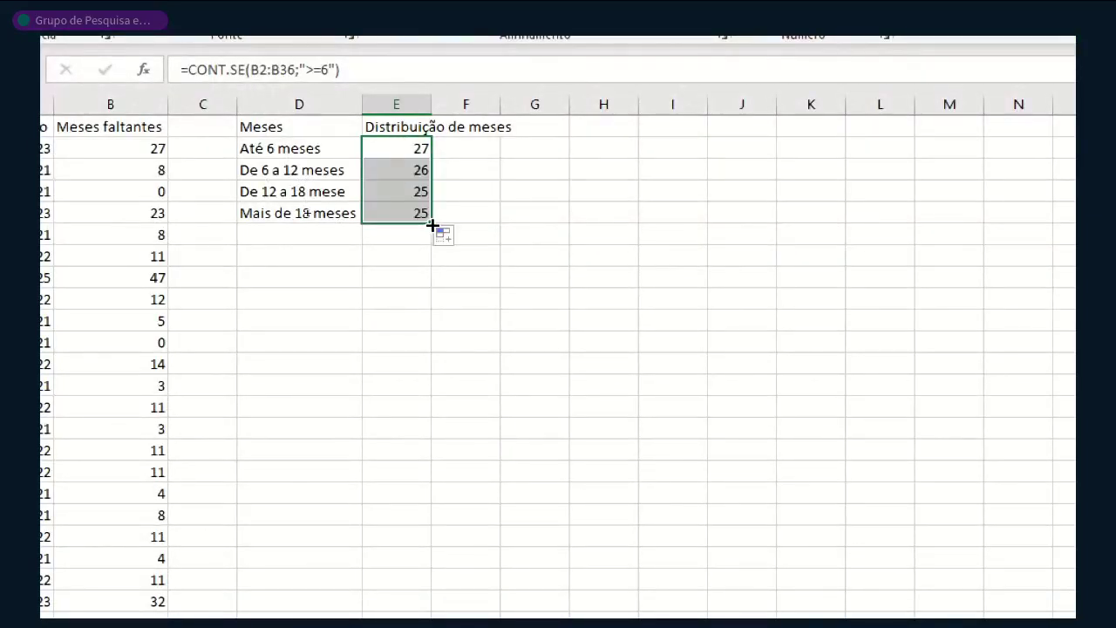
left_click(473, 149)
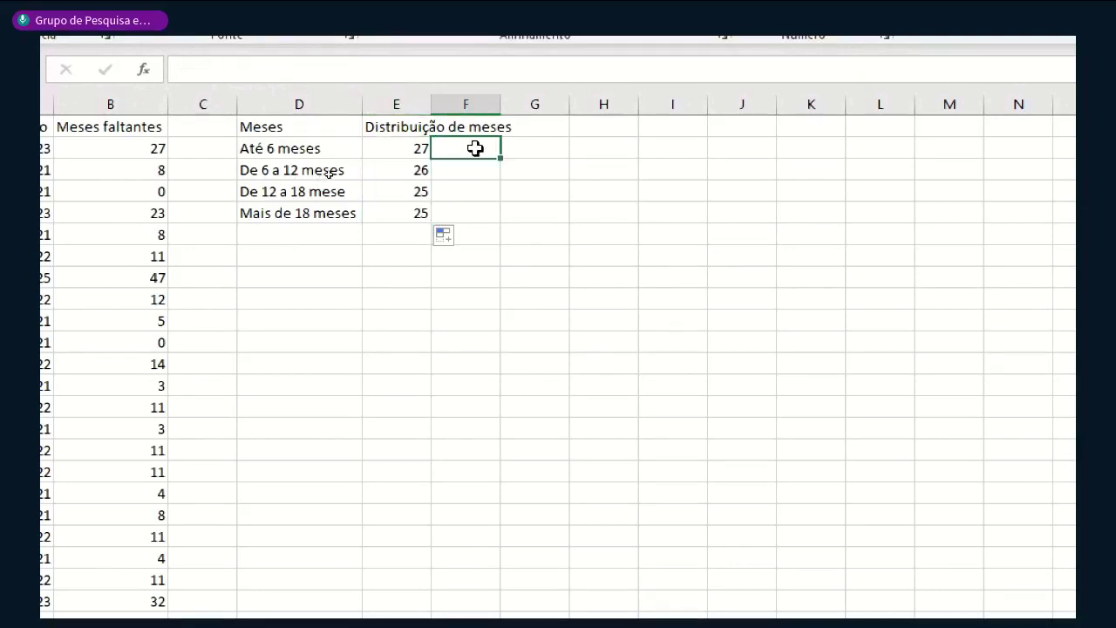
left_click(389, 148)
left_click(397, 169)
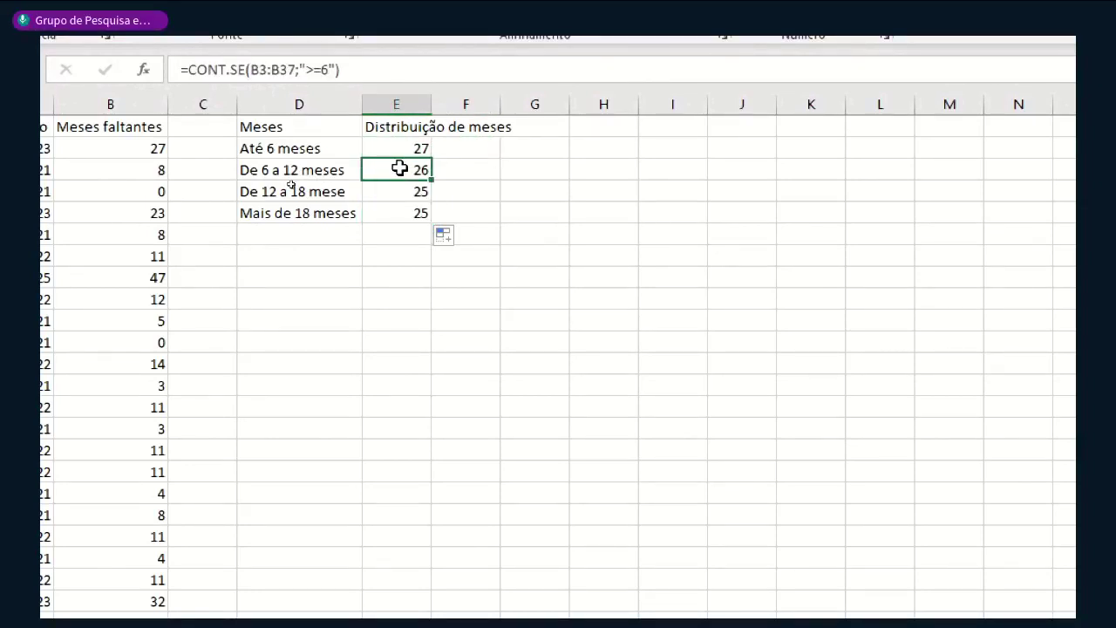
key("shift+Down")
key("shift+Down")
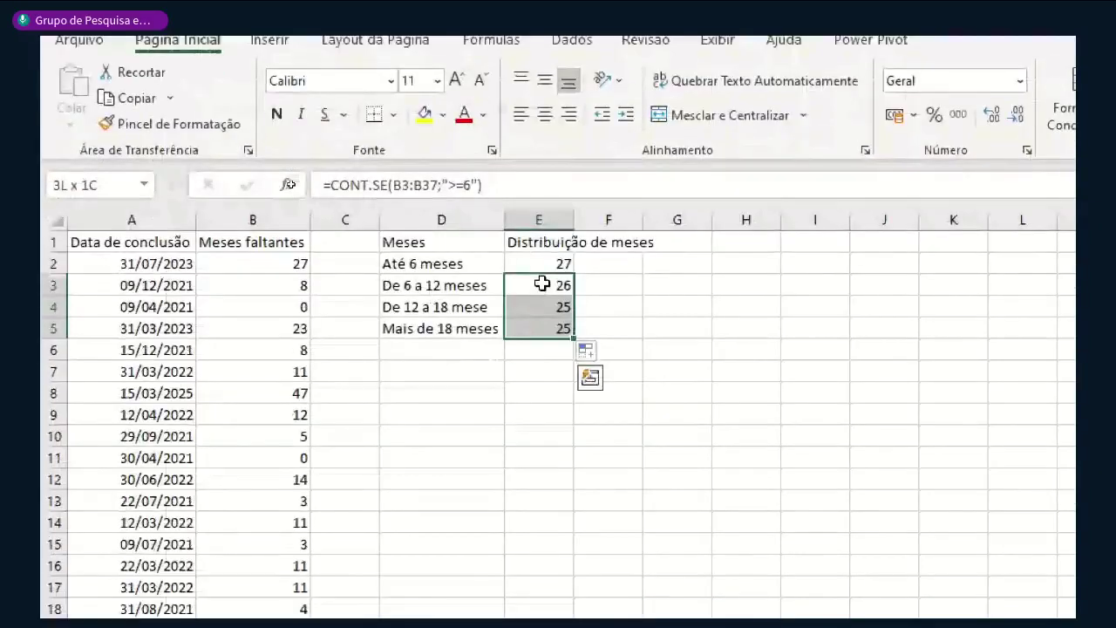
key("Delete")
key("Up")
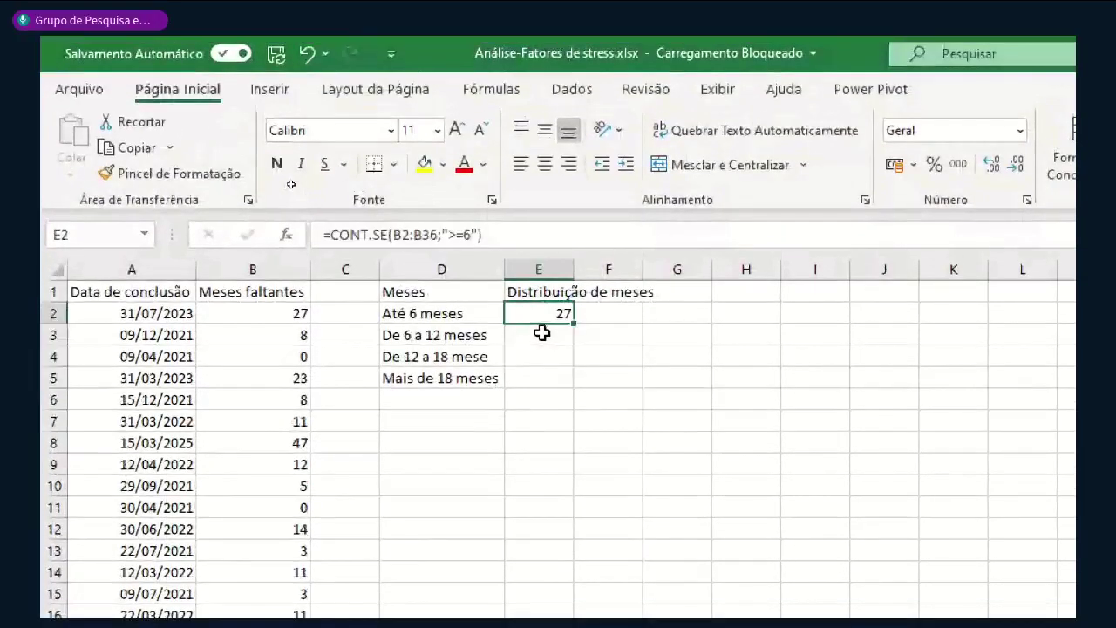
key("F2")
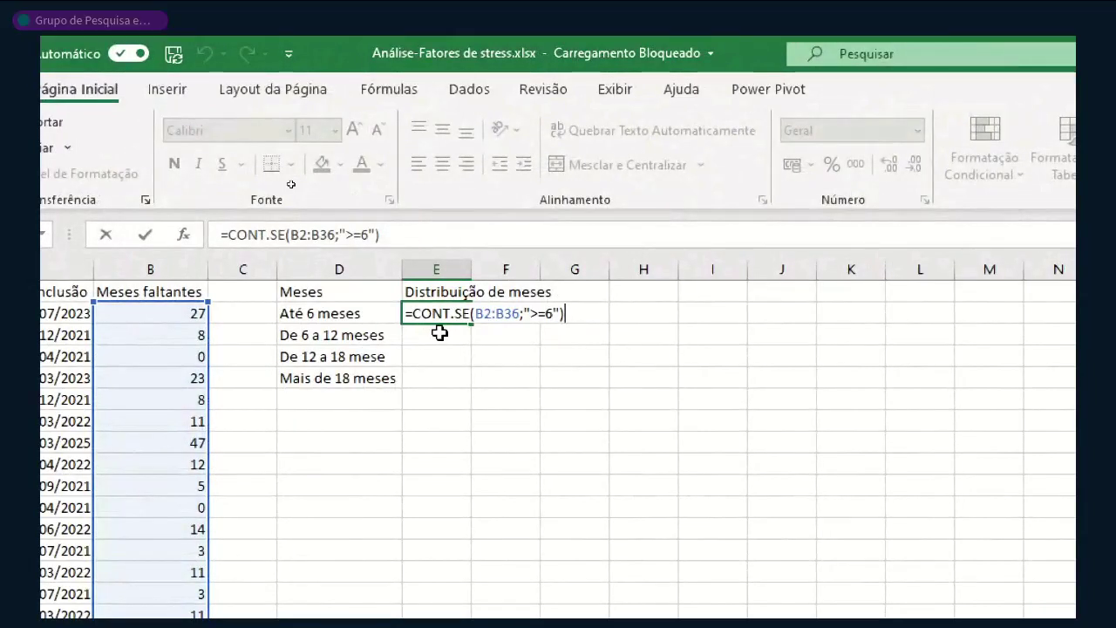
Make E2's range absolute: =CONT.SE($B$2:$B$36;">=6"), still returning 27
key("Return")
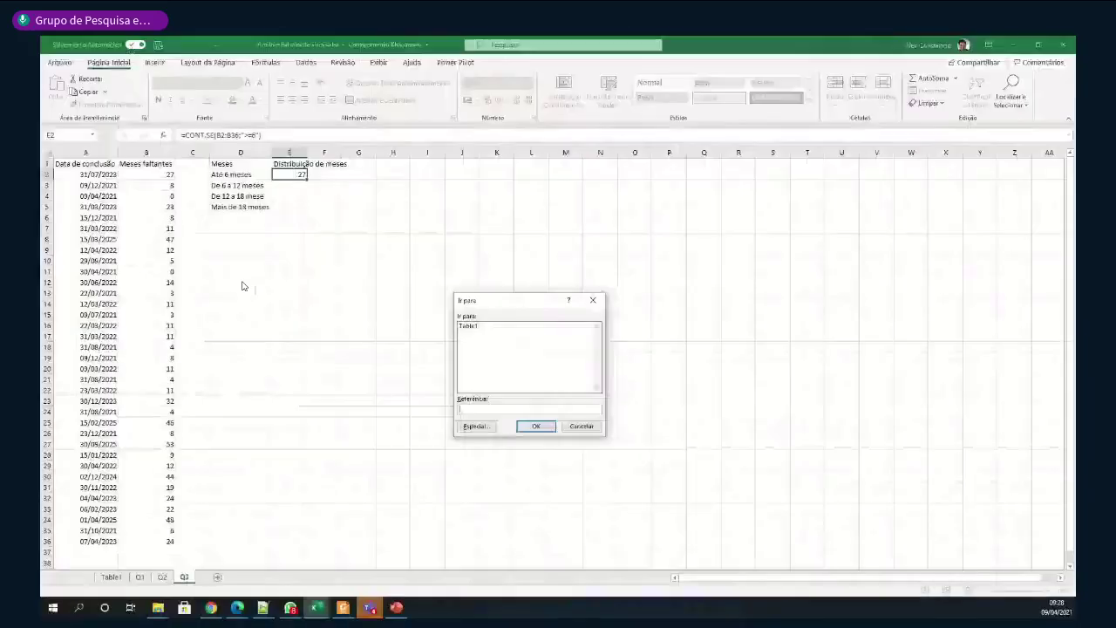
left_click(580, 426)
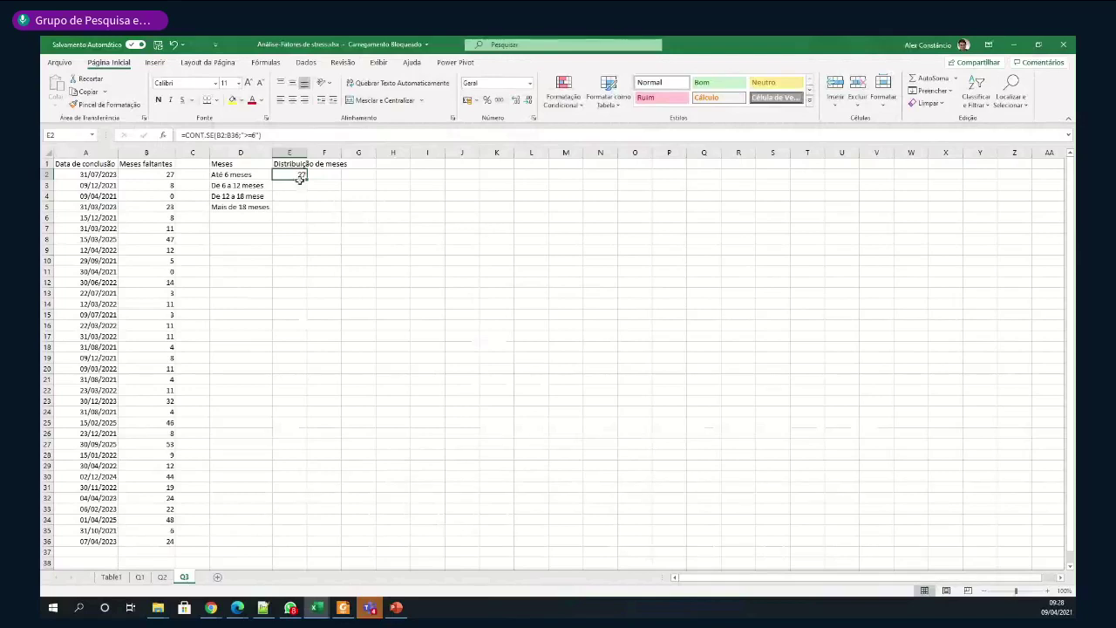
key("F2")
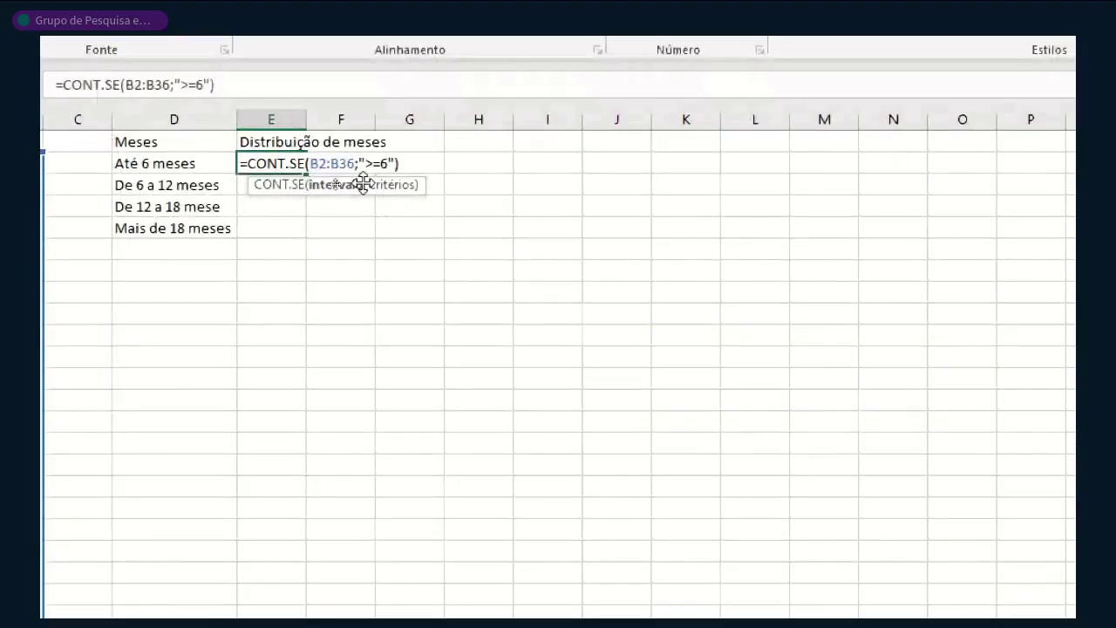
type("$")
key("Right")
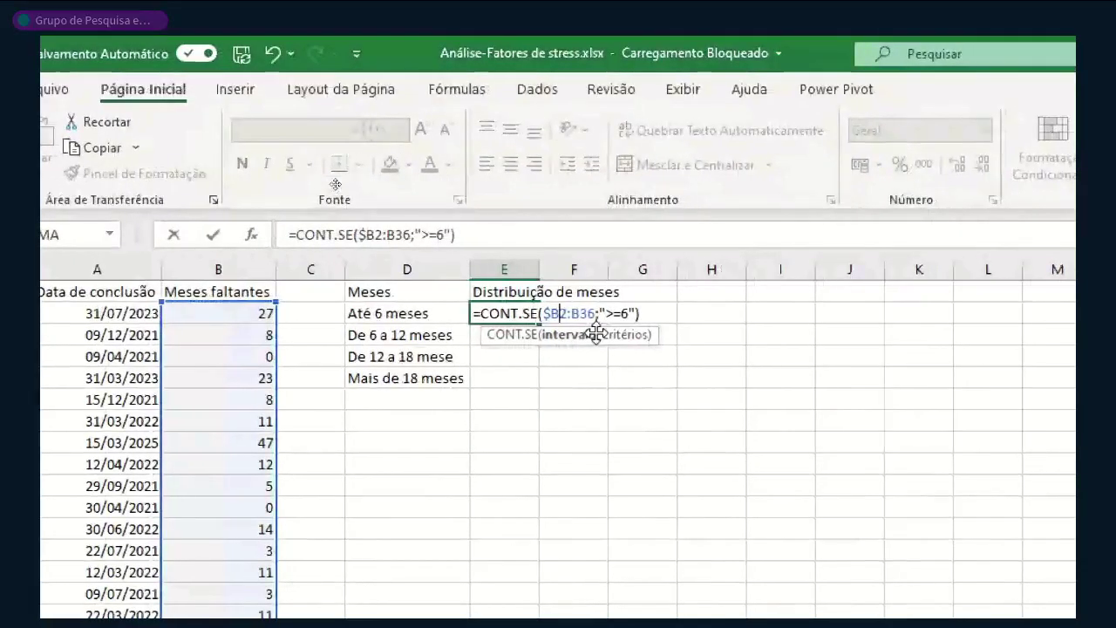
type("$")
key("Right")
type("$")
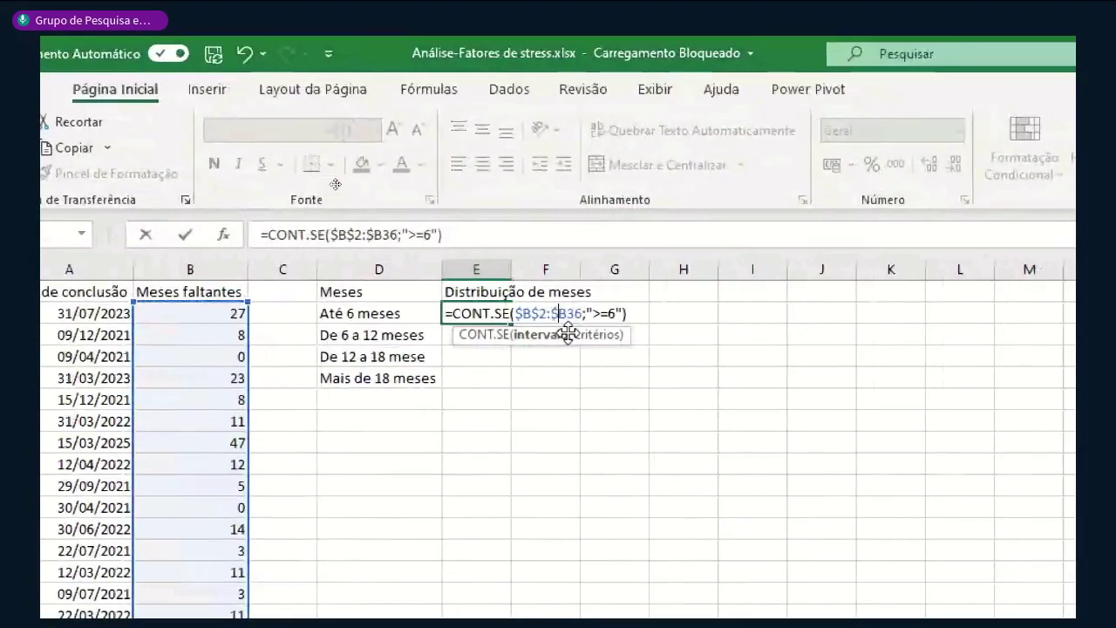
key("Right")
type("$")
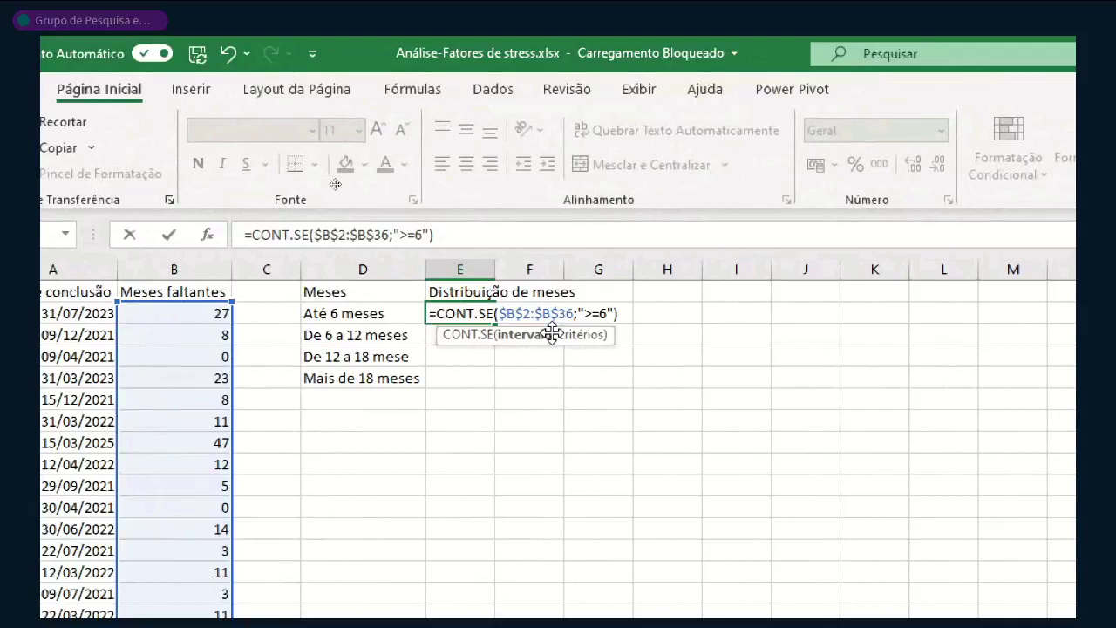
key("Return")
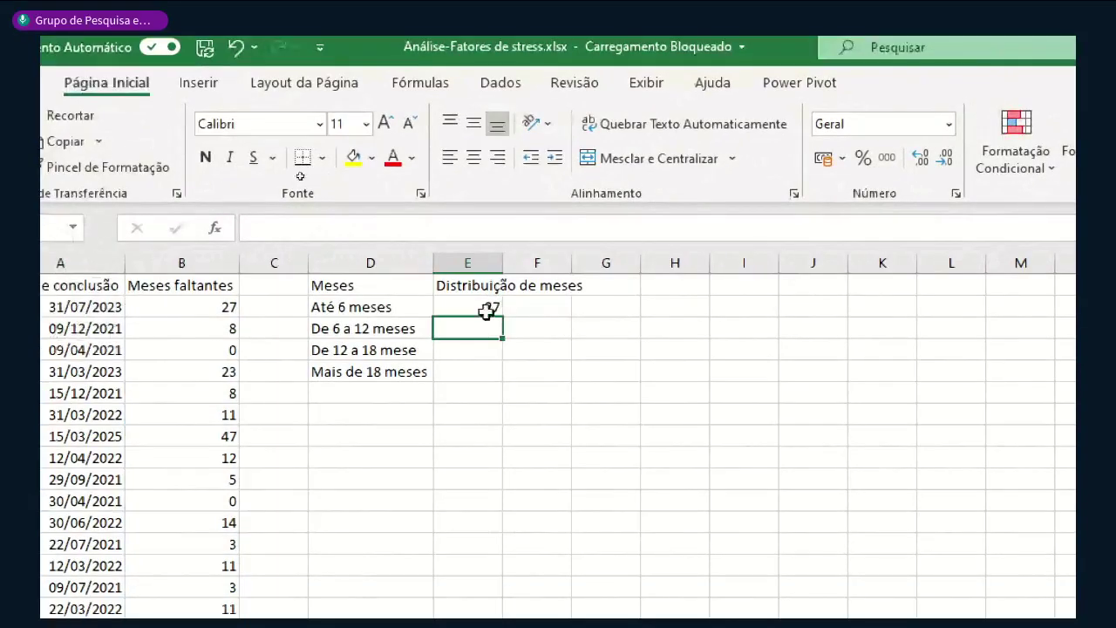
Copy E2's absolute count formula down to E5
left_click(484, 313)
left_click_drag(501, 319, 503, 377)
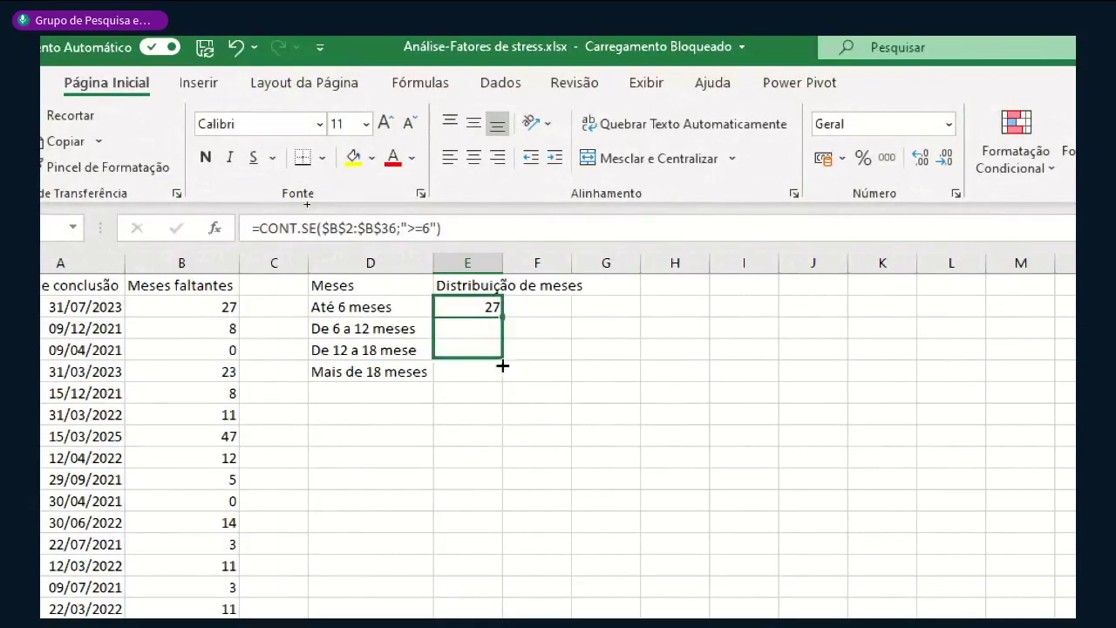
left_click(559, 331)
left_click(466, 325)
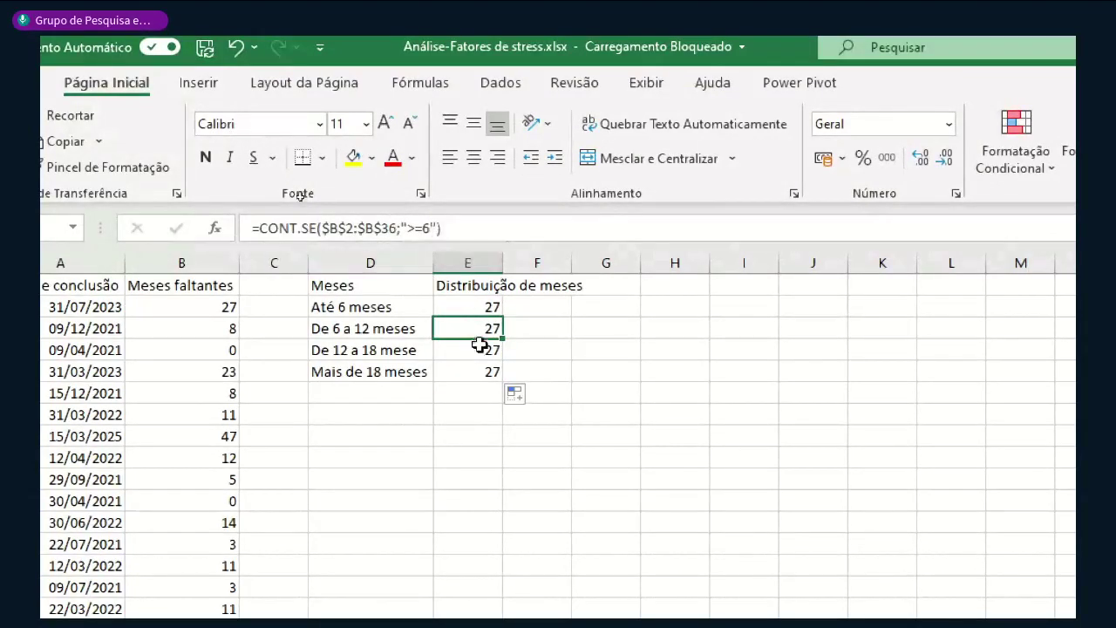
key("Down")
Change E5's criterion to ">18" so Mais de 18 meses counts 12
left_click(457, 372)
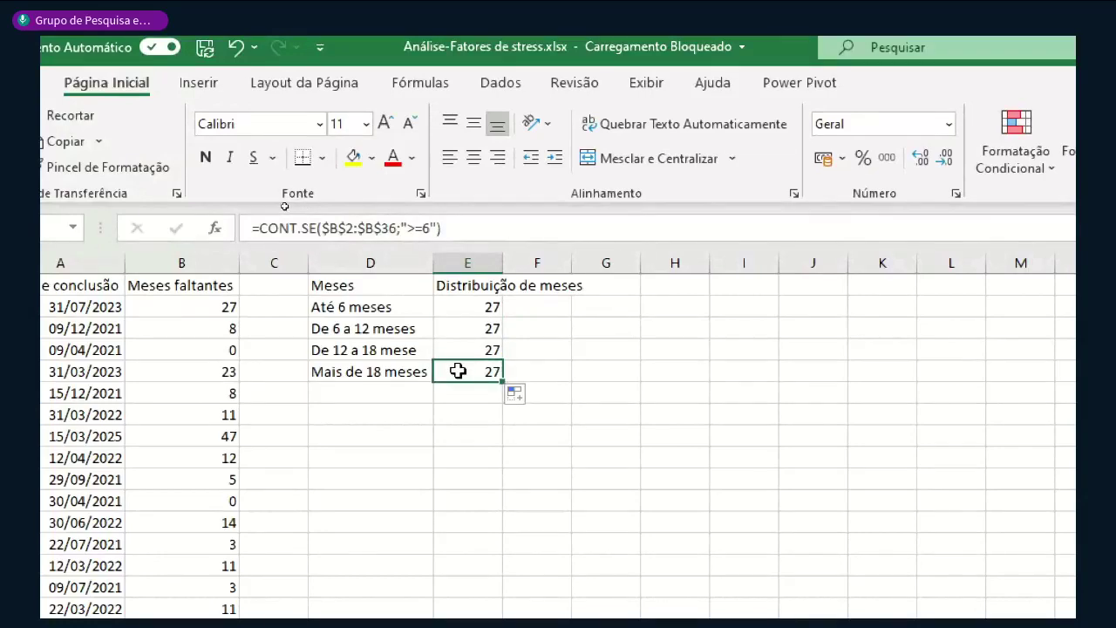
double_click(457, 371)
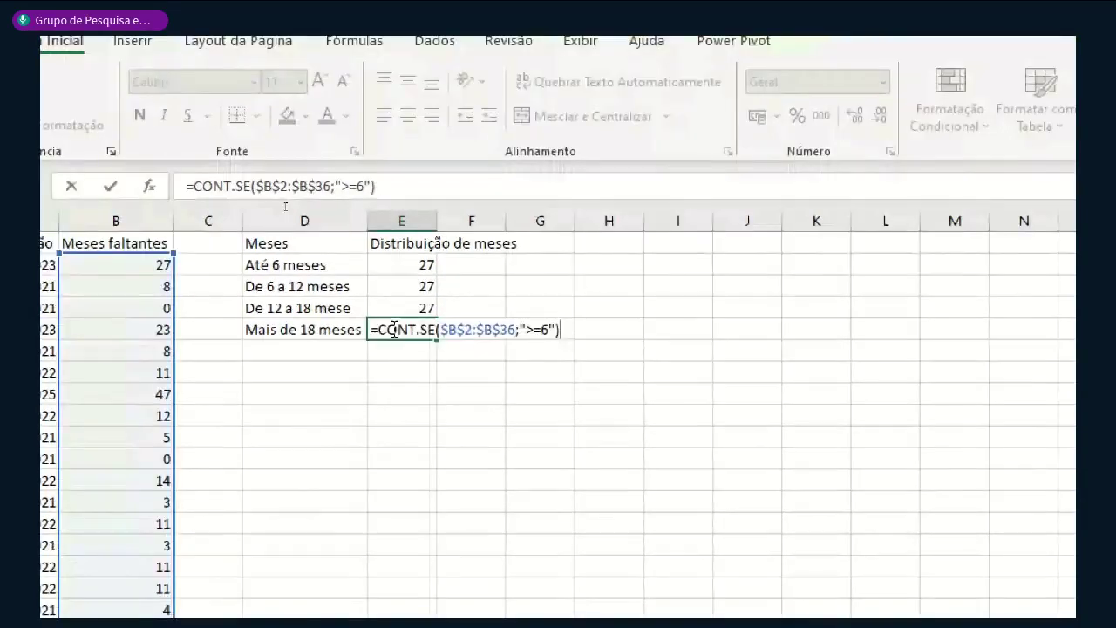
key("Left")
key("Left")
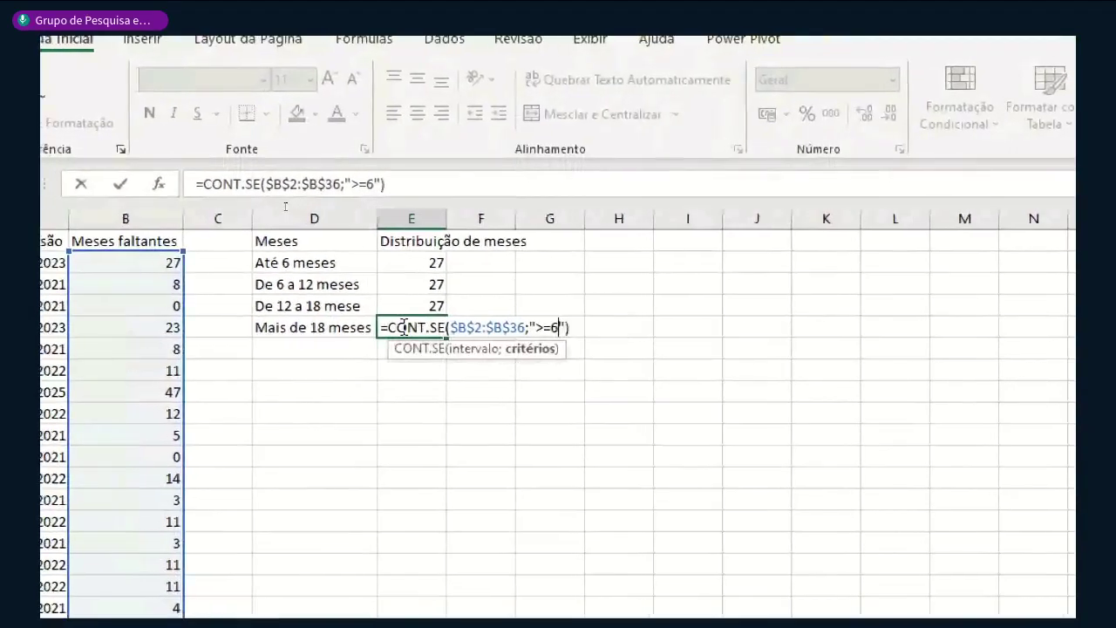
key("BackSpace")
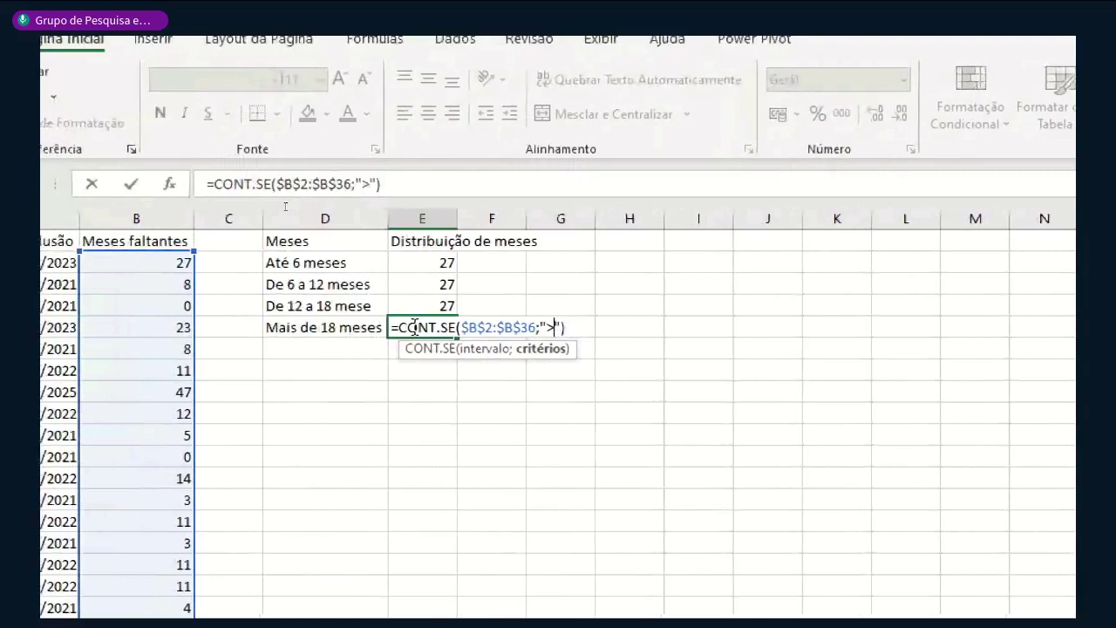
key("BackSpace")
type("18")
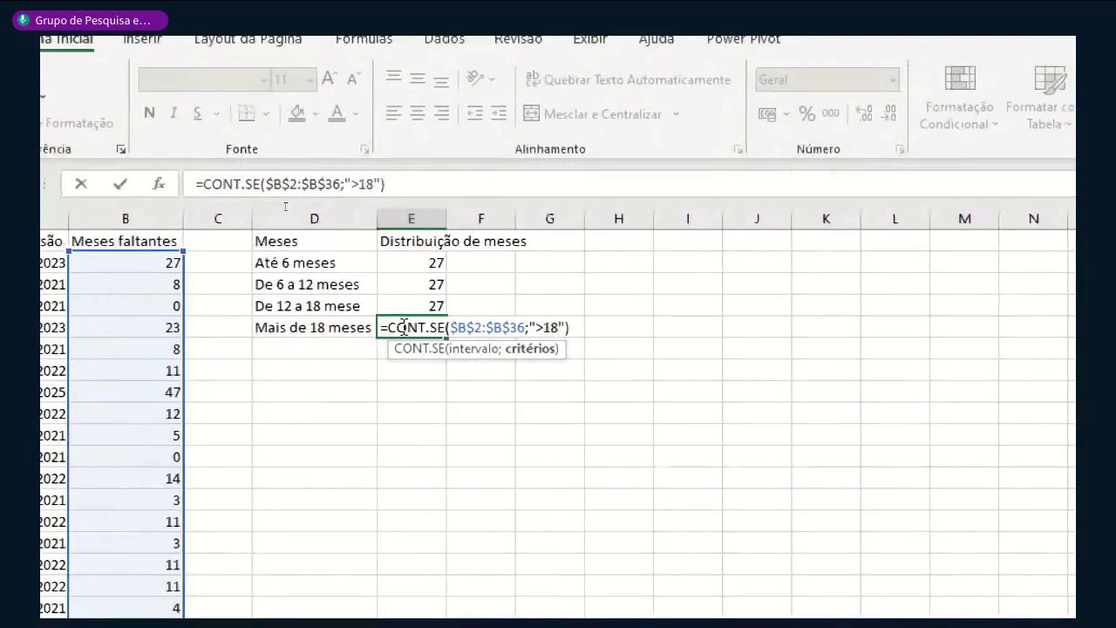
key("Return")
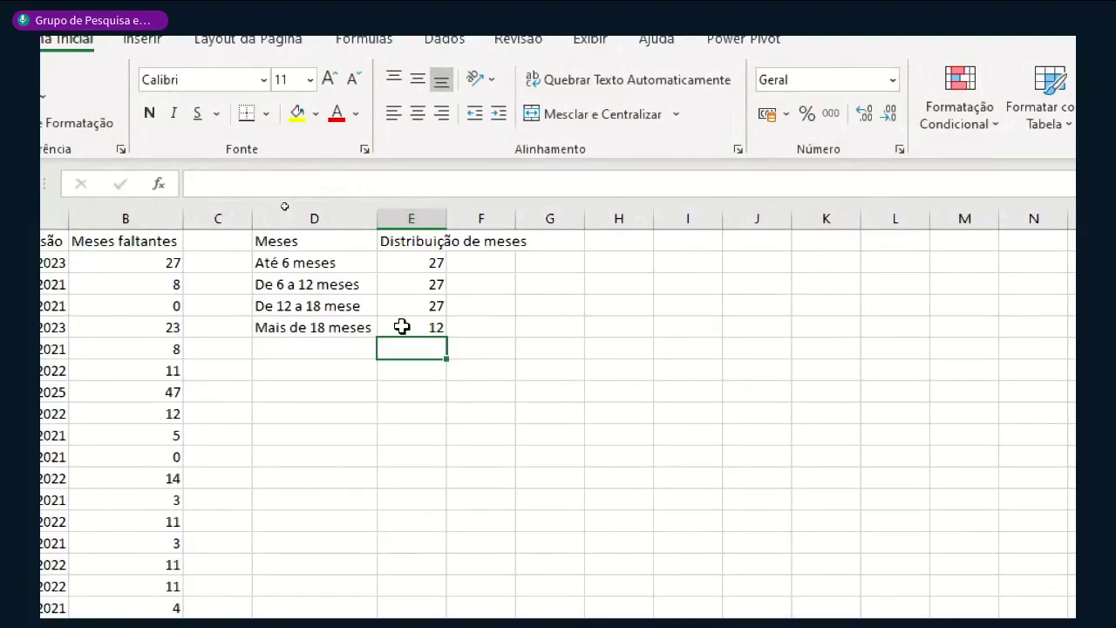
left_click(554, 285)
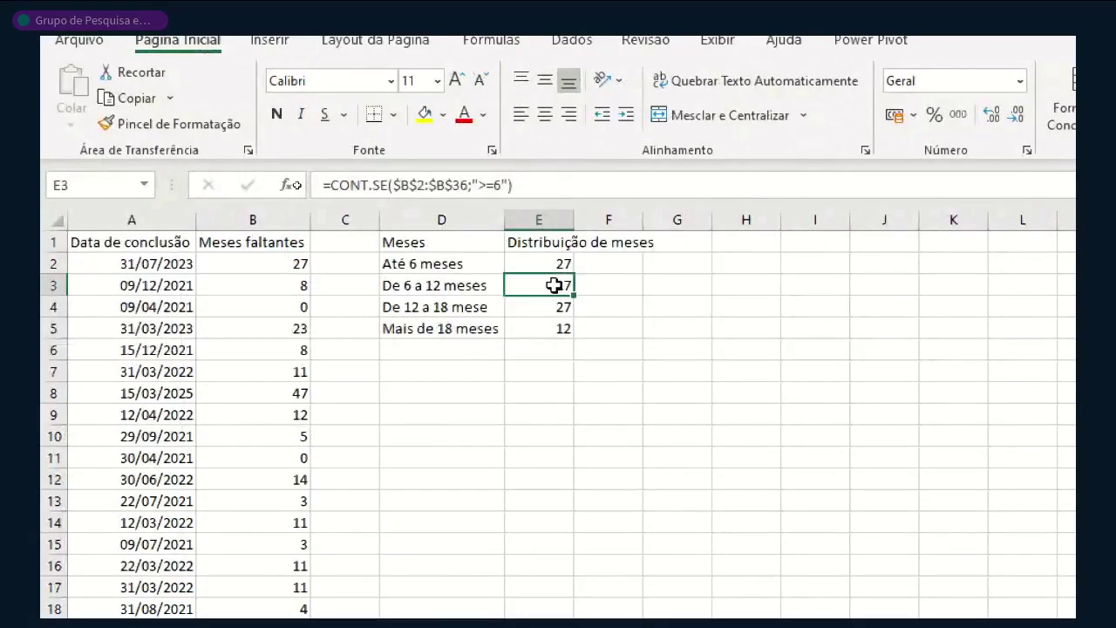
Change E2's criterion to "<=6" so Até 6 meses counts 9
double_click(554, 285)
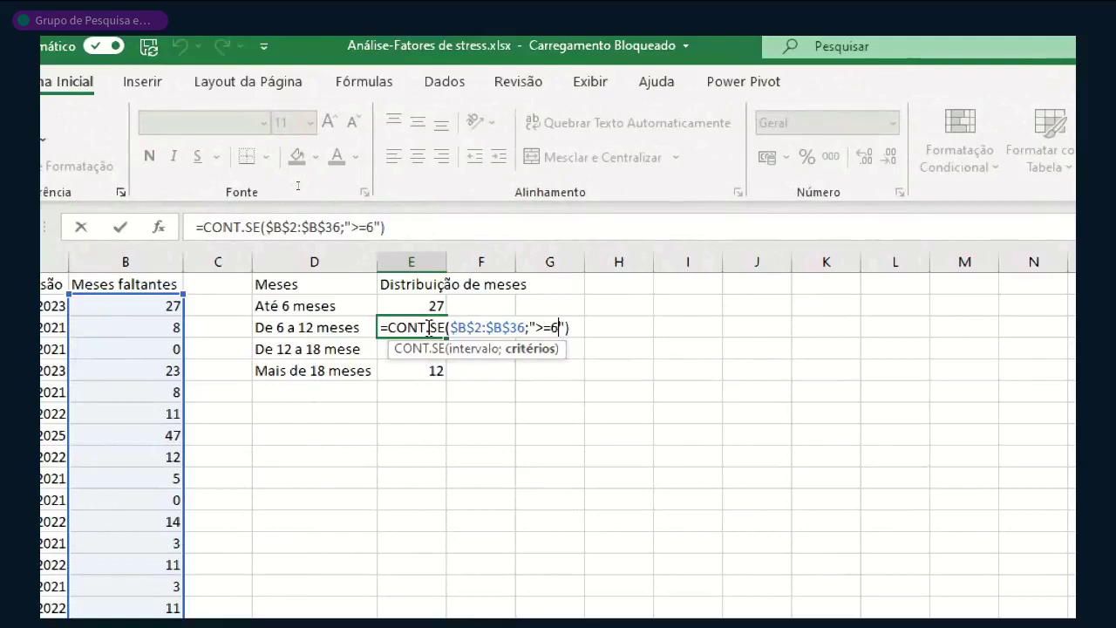
key("ctrl+Return")
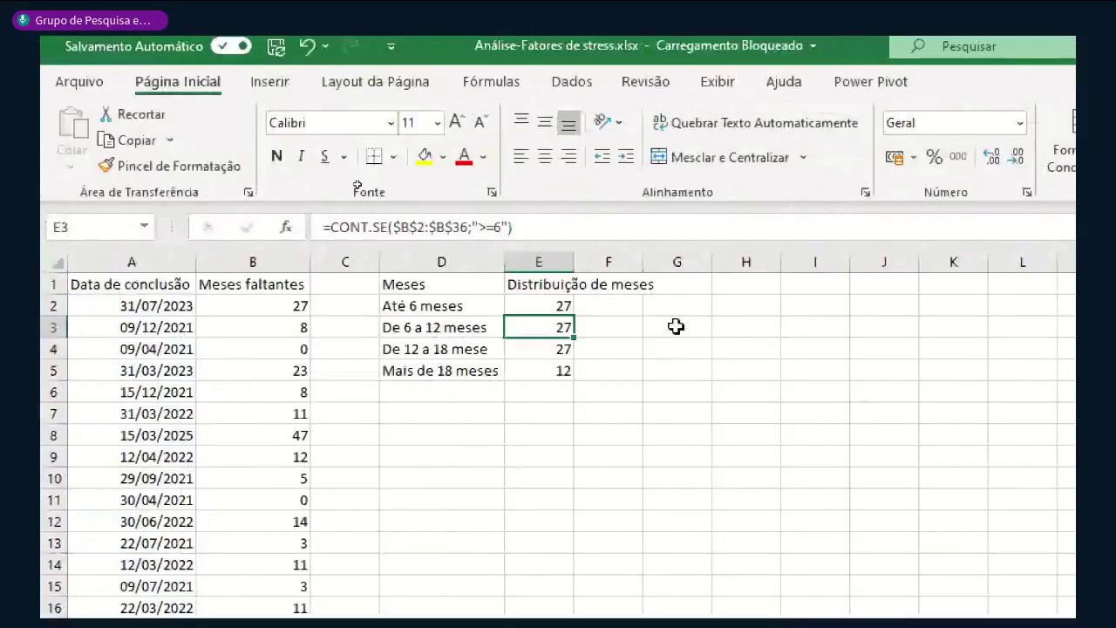
left_click(545, 305)
double_click(562, 303)
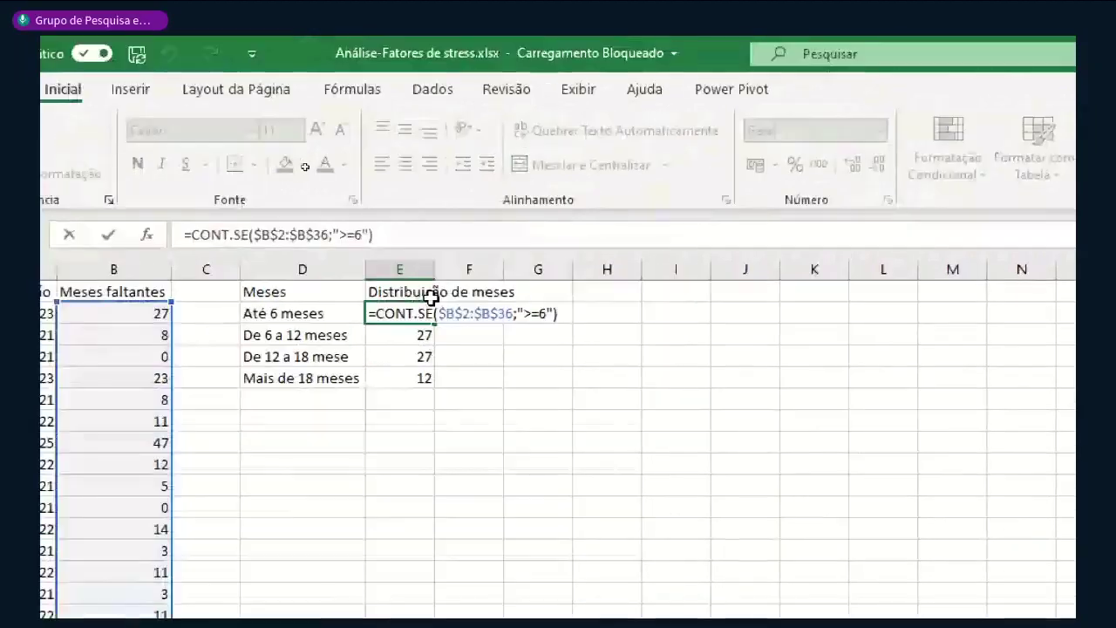
key("BackSpace")
type("<")
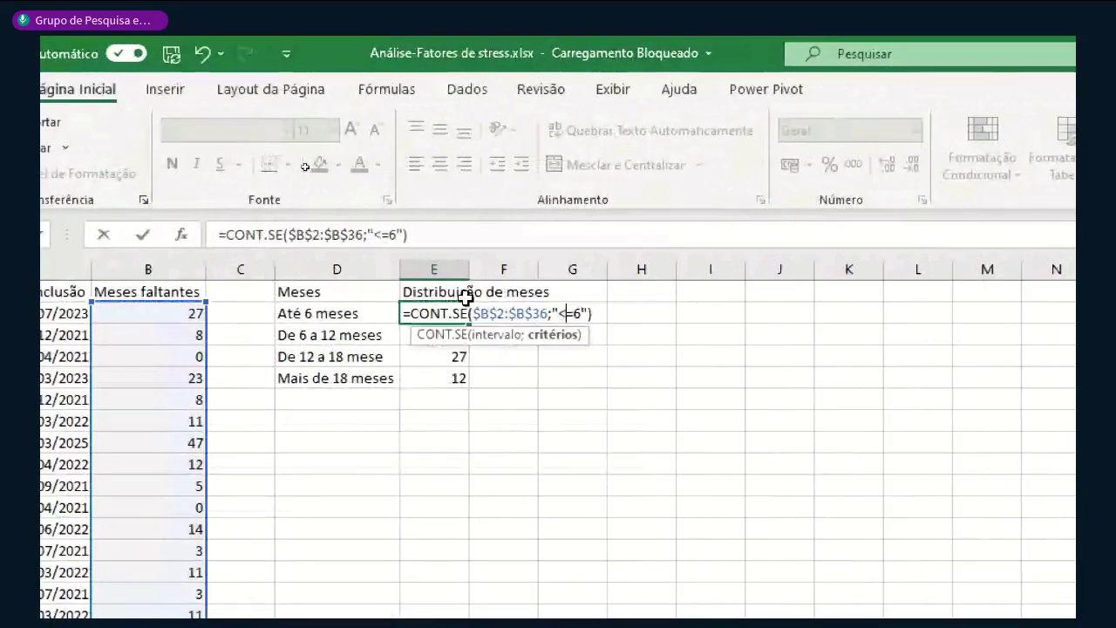
key("Return")
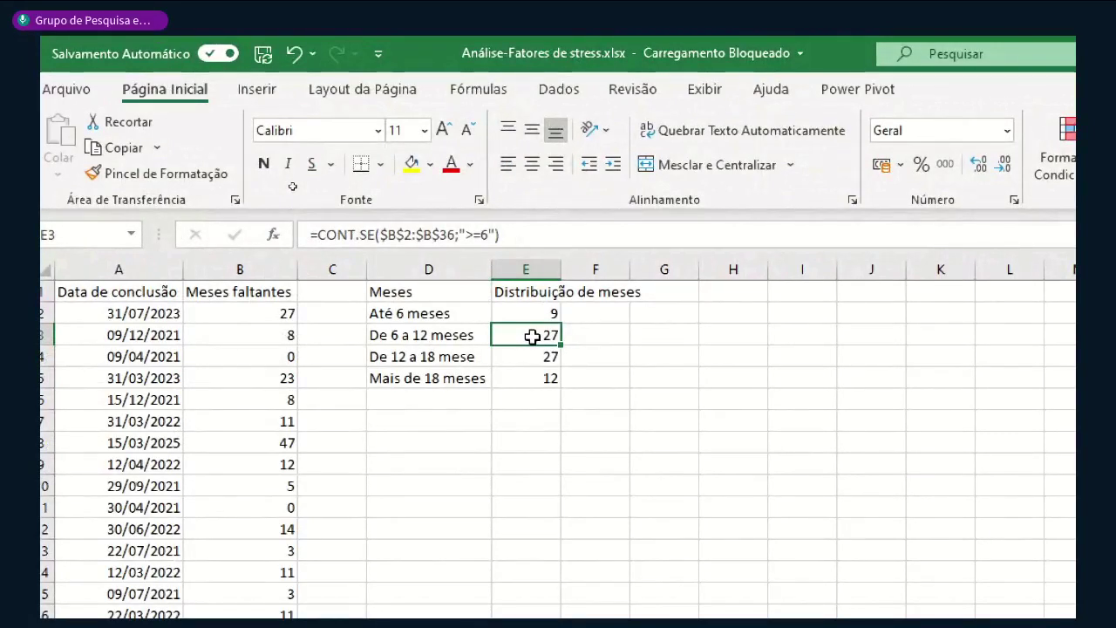
Remove the = from E3's criterion so it counts values above 6
double_click(532, 334)
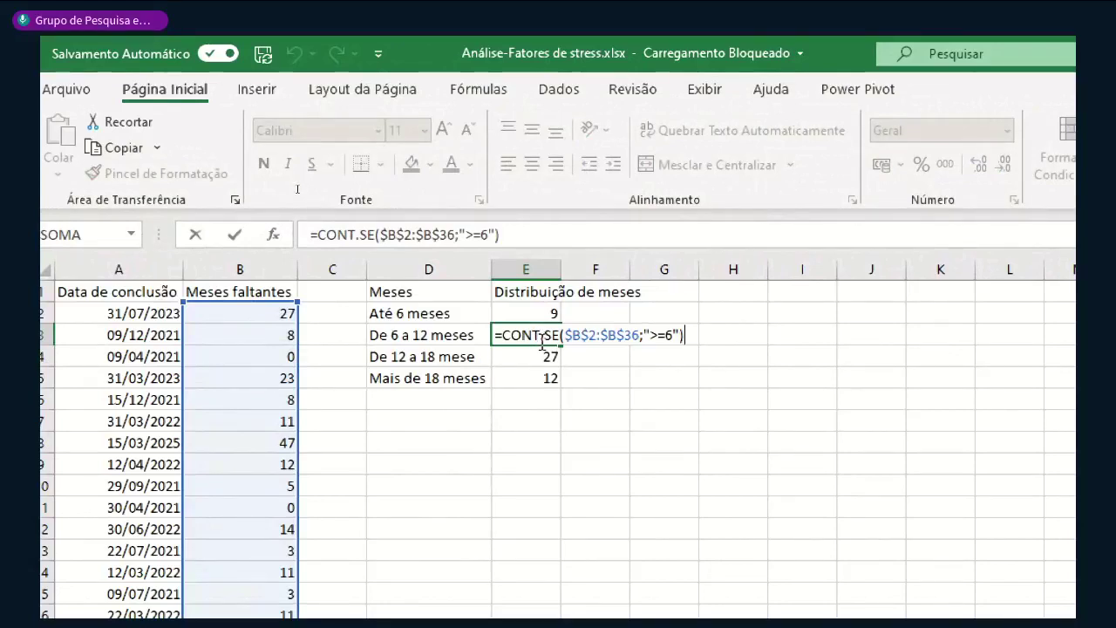
left_click(660, 335)
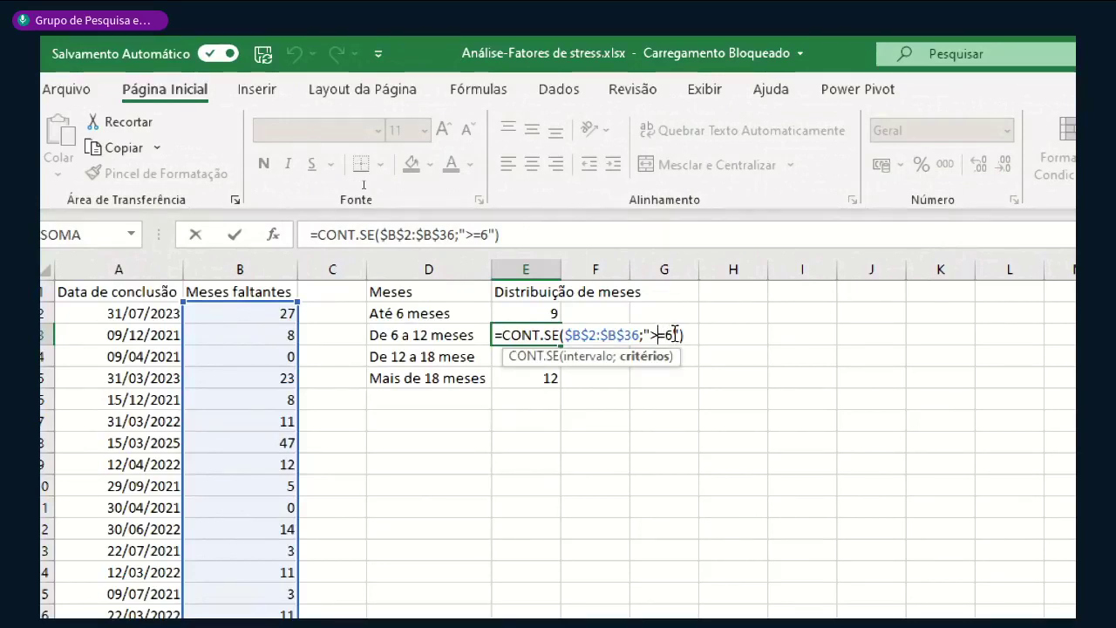
key("BackSpace")
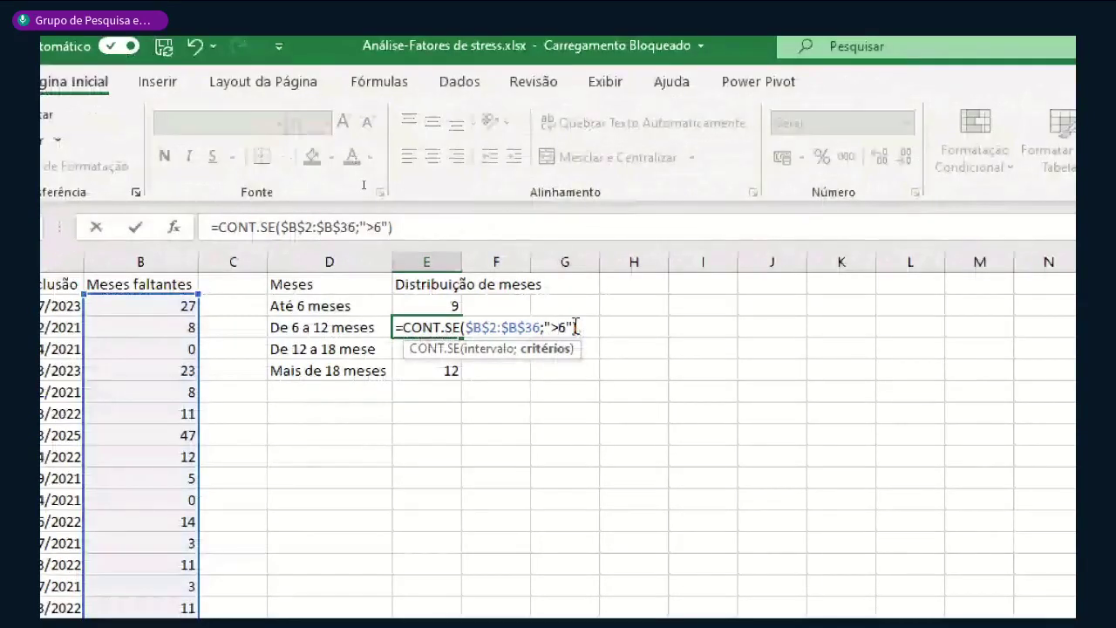
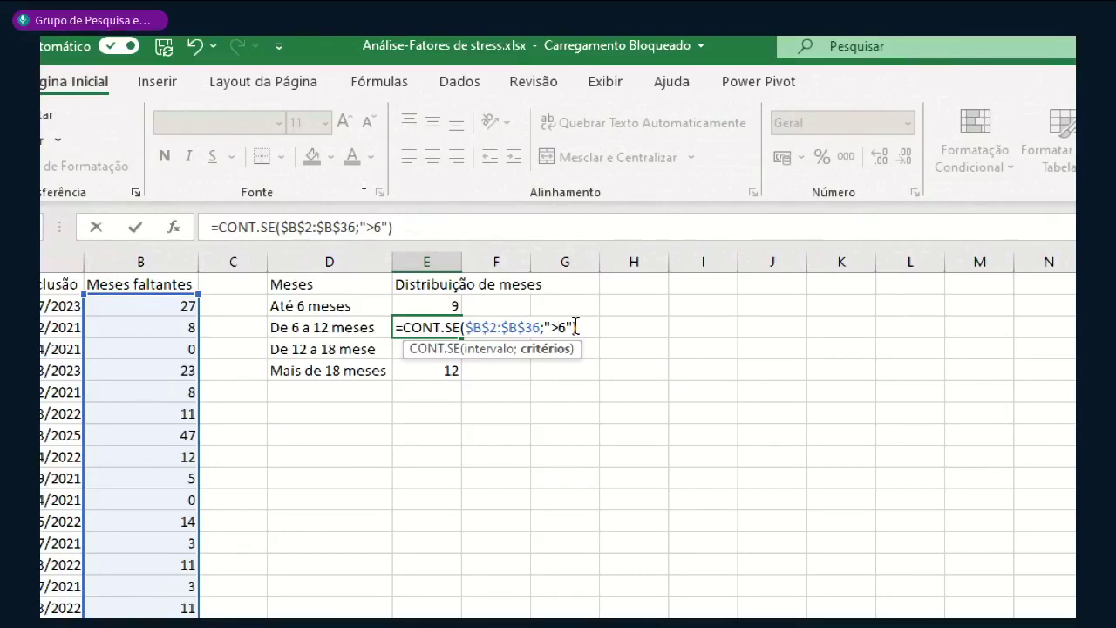
Change E3's CONT.SE criterion to "<12" and subtract E2, so the 6–12 month count shows 11
key("BackSpace")
type("<1")
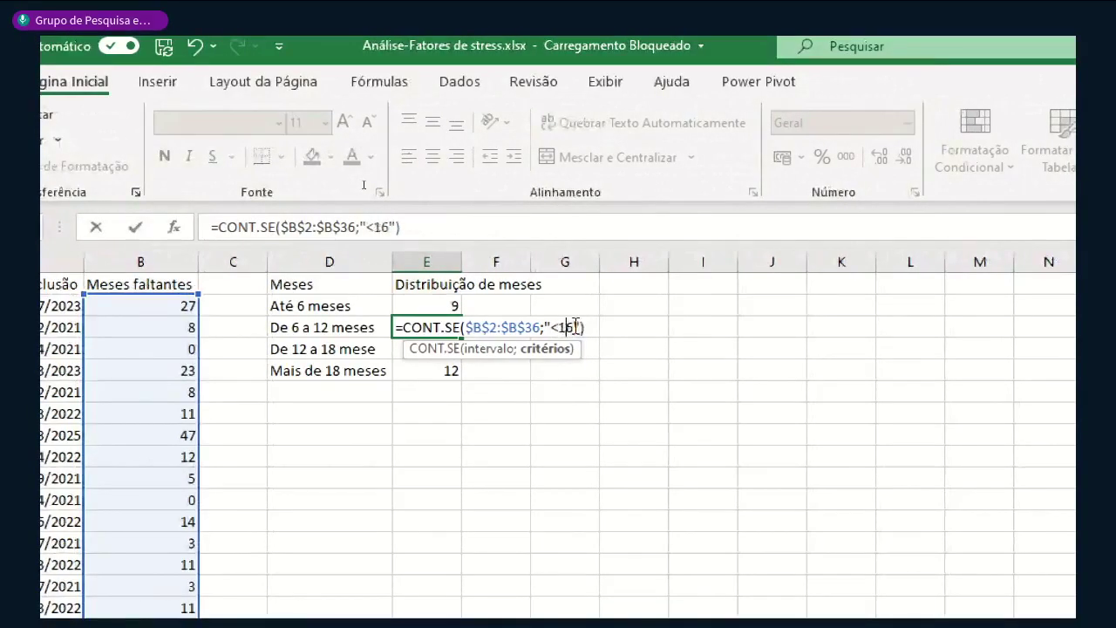
key("Delete")
type("2")
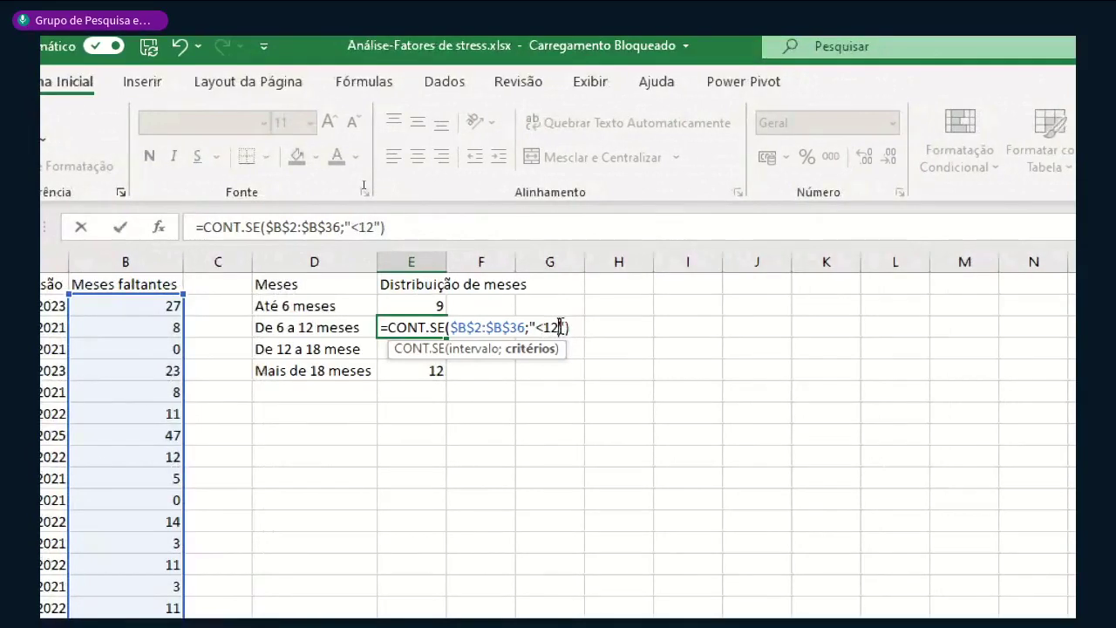
key("ctrl+Return")
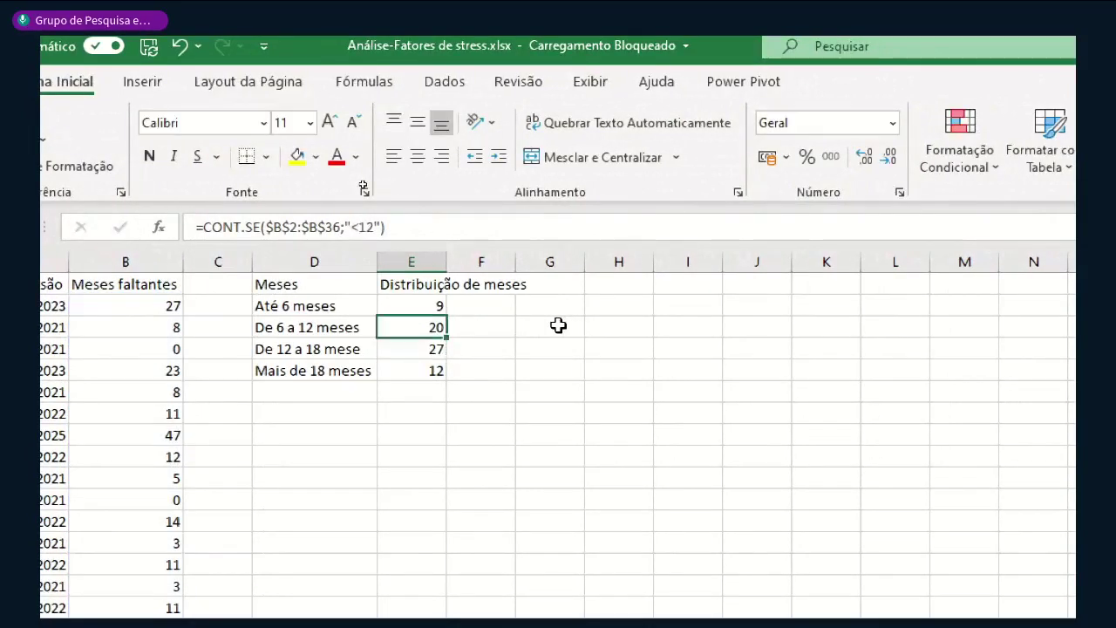
key("F2")
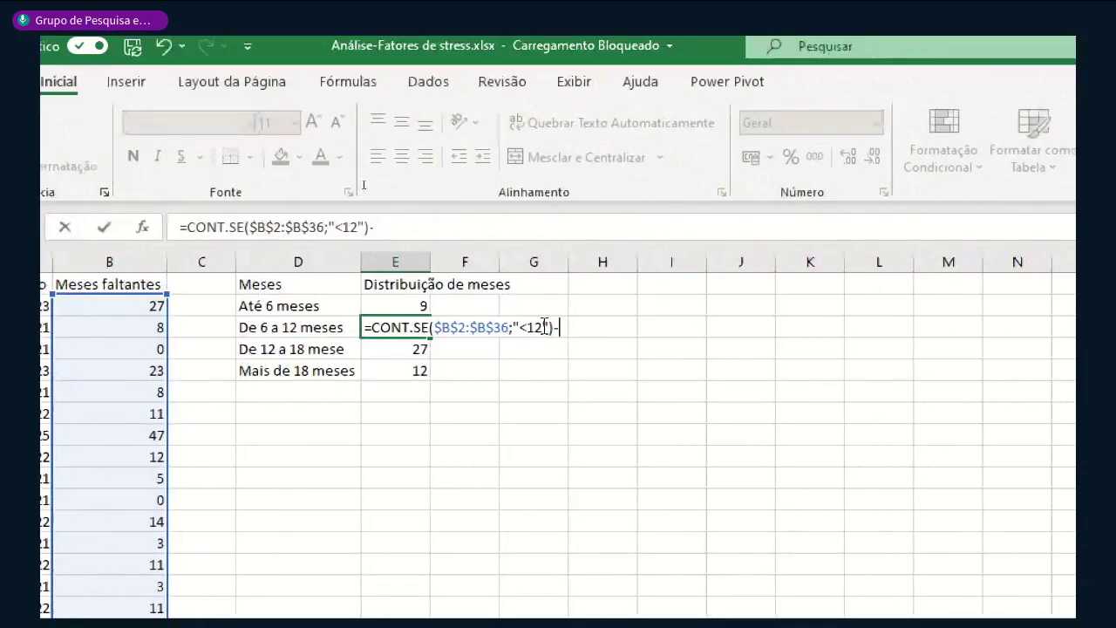
type("-")
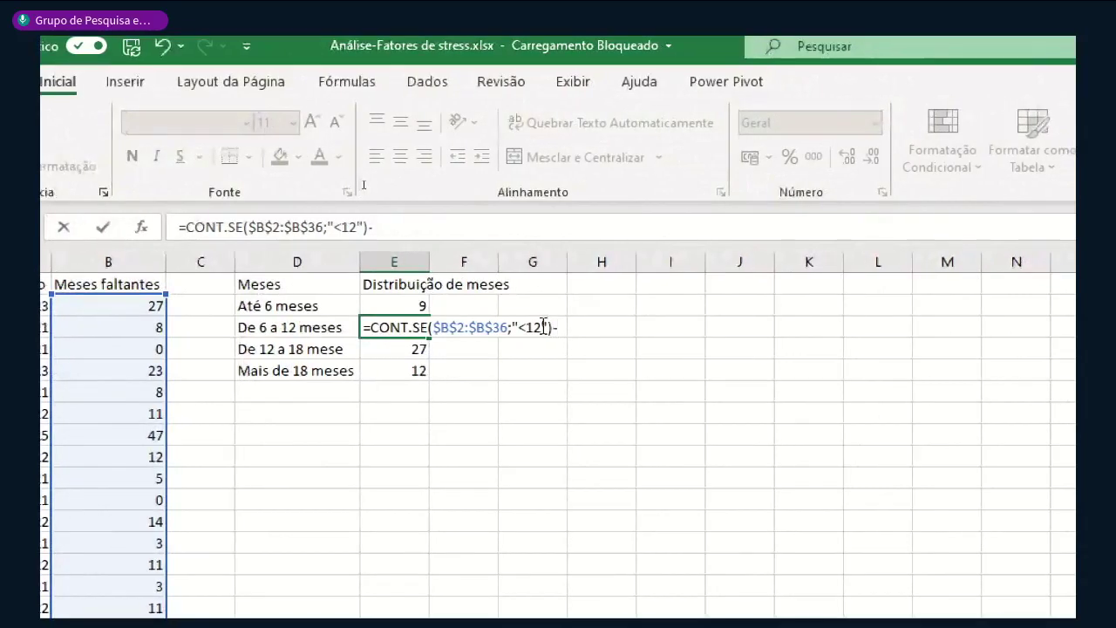
left_click(417, 302)
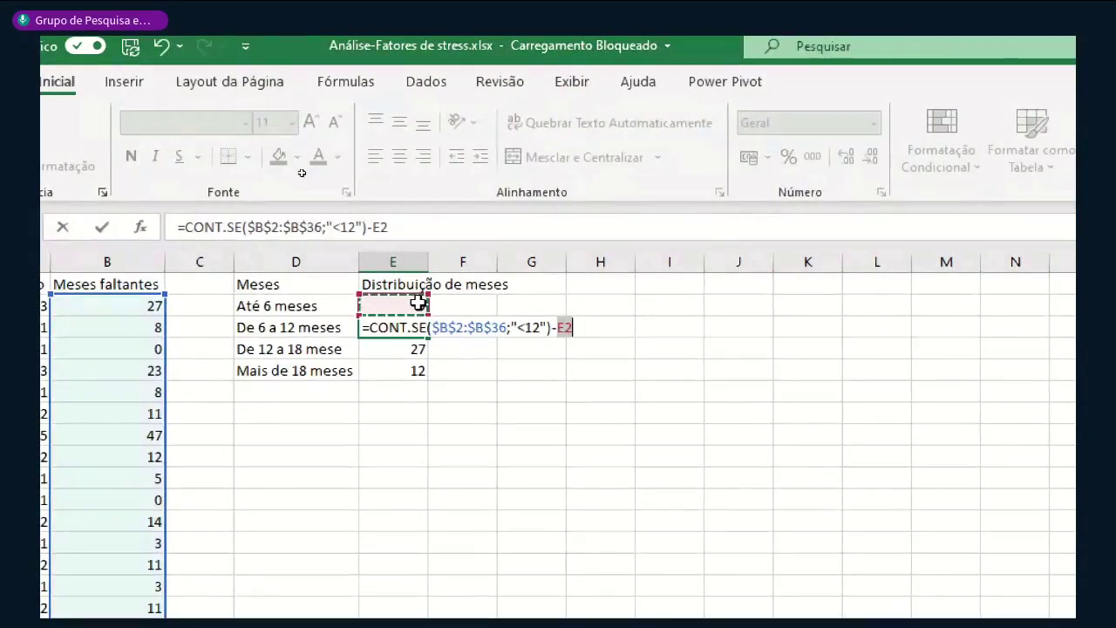
key("Return")
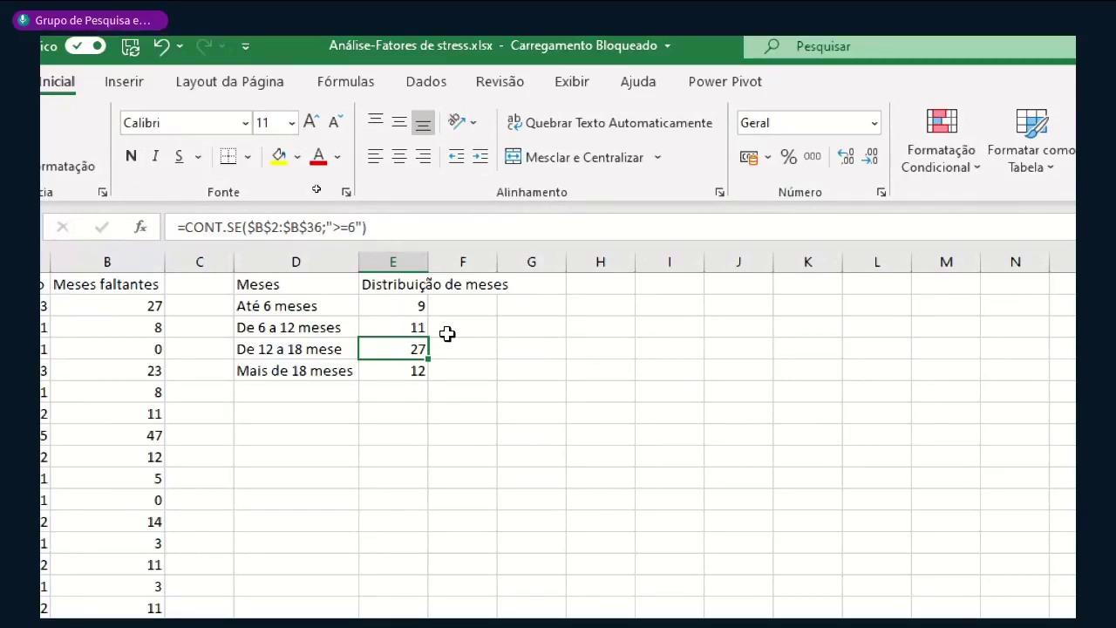
Add the missing 's' to the D4 label so it reads 'De 12 a 18 meses'
left_click(328, 349)
key("F2")
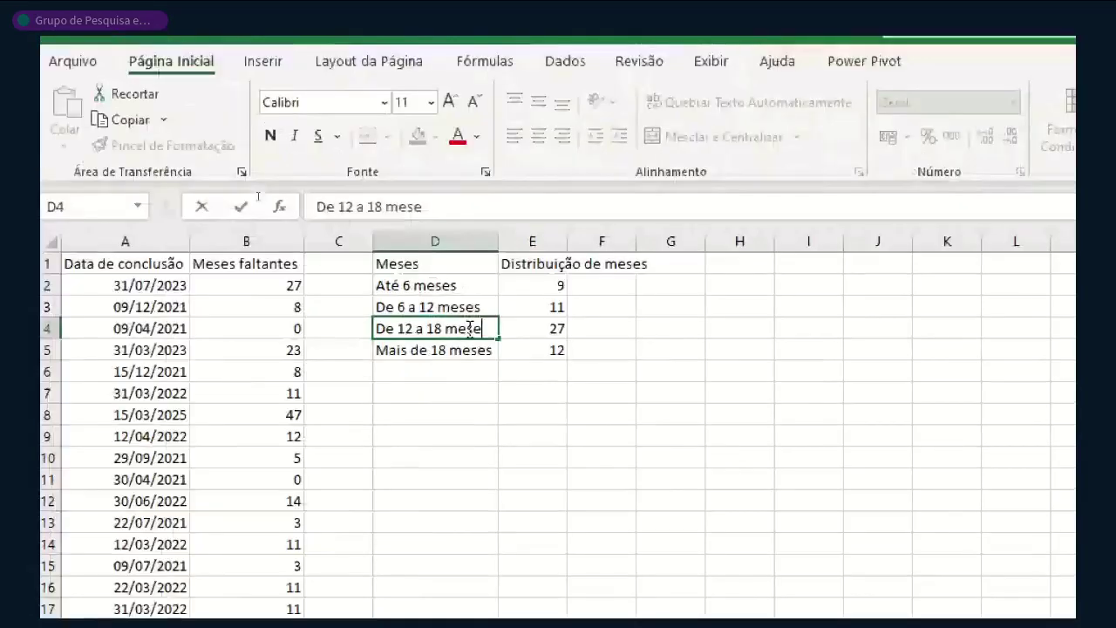
type("s")
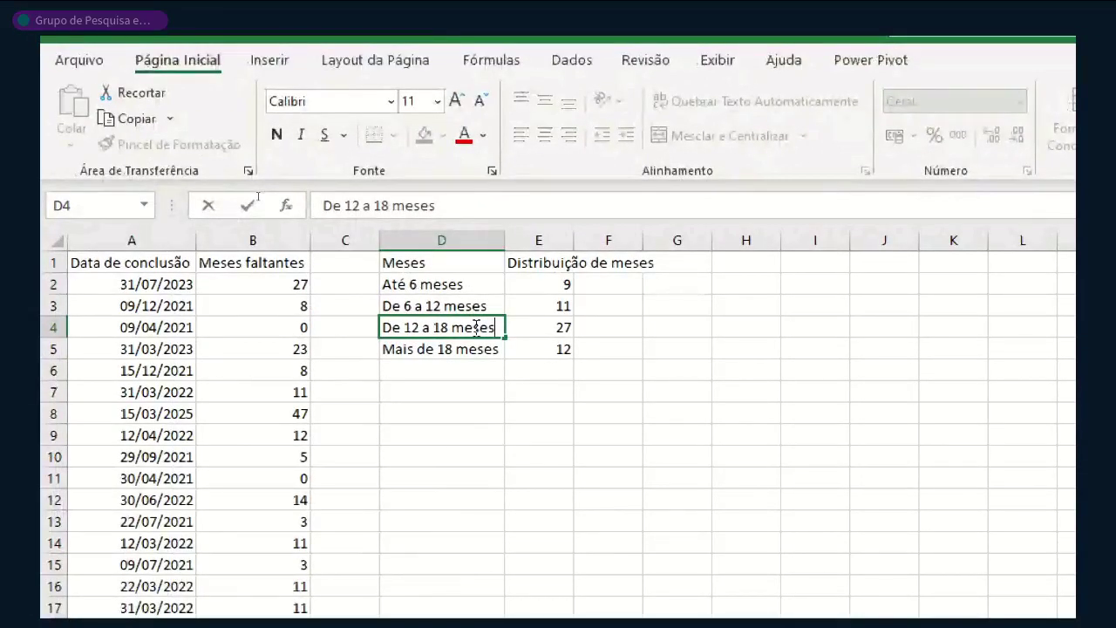
key("Return")
Change E4's CONT.SE criterion to "<18"
key("Up")
key("Right")
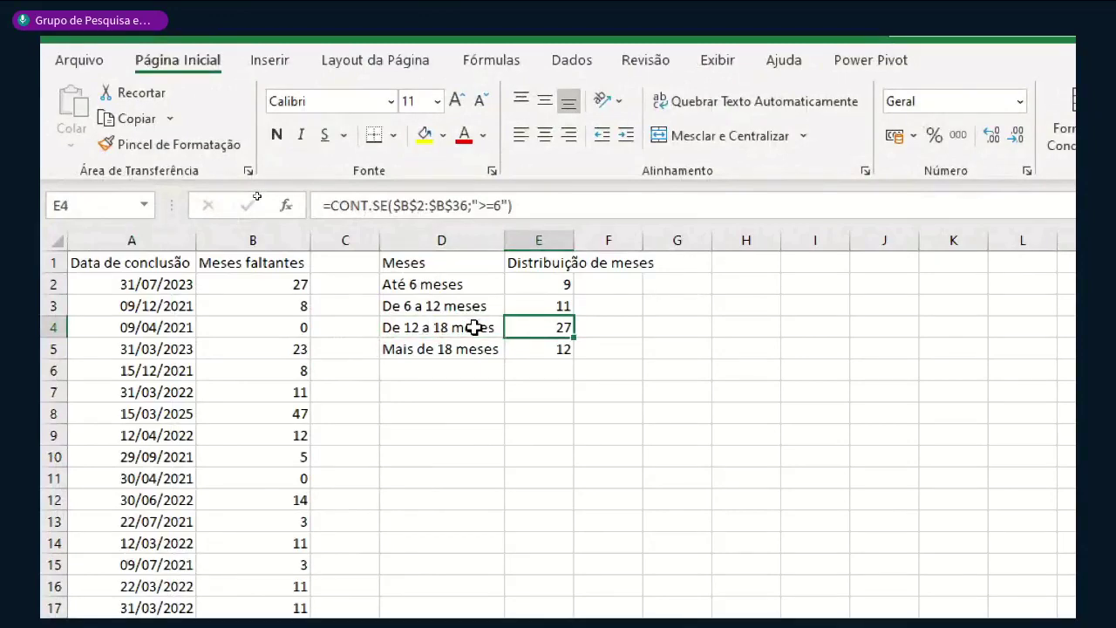
key("F2")
key("Left")
key("Left")
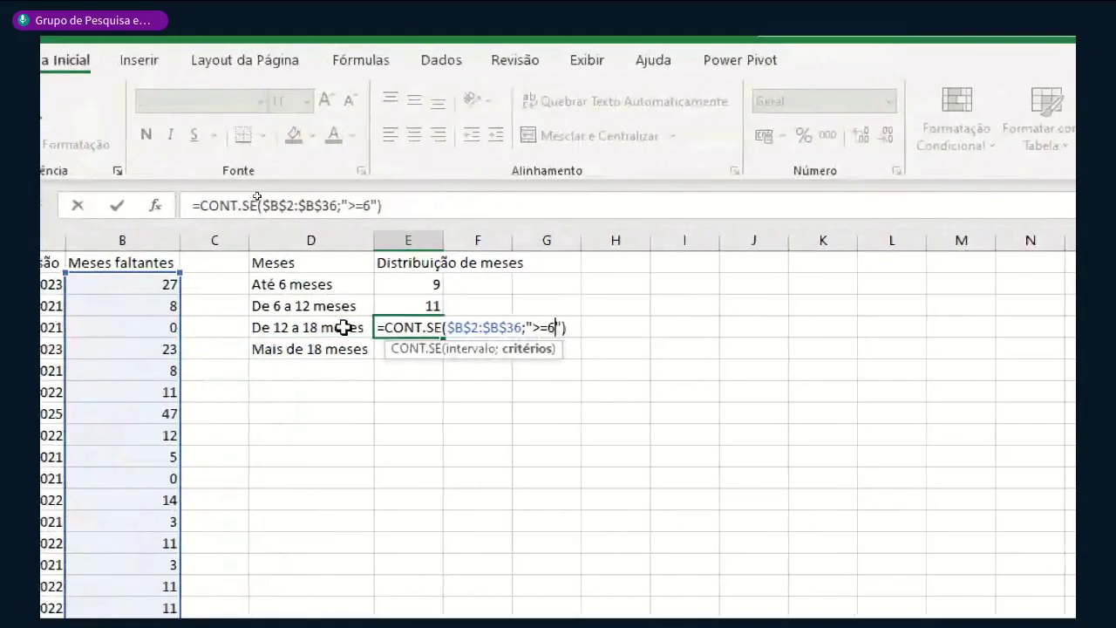
key("Left")
key("BackSpace")
key("BackSpace")
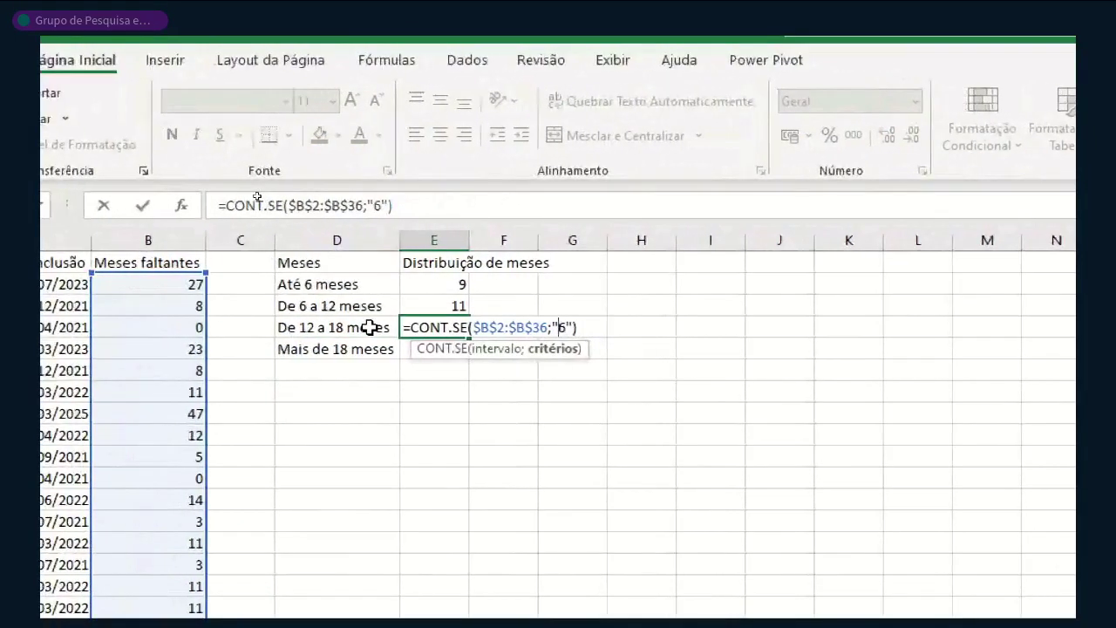
type("<")
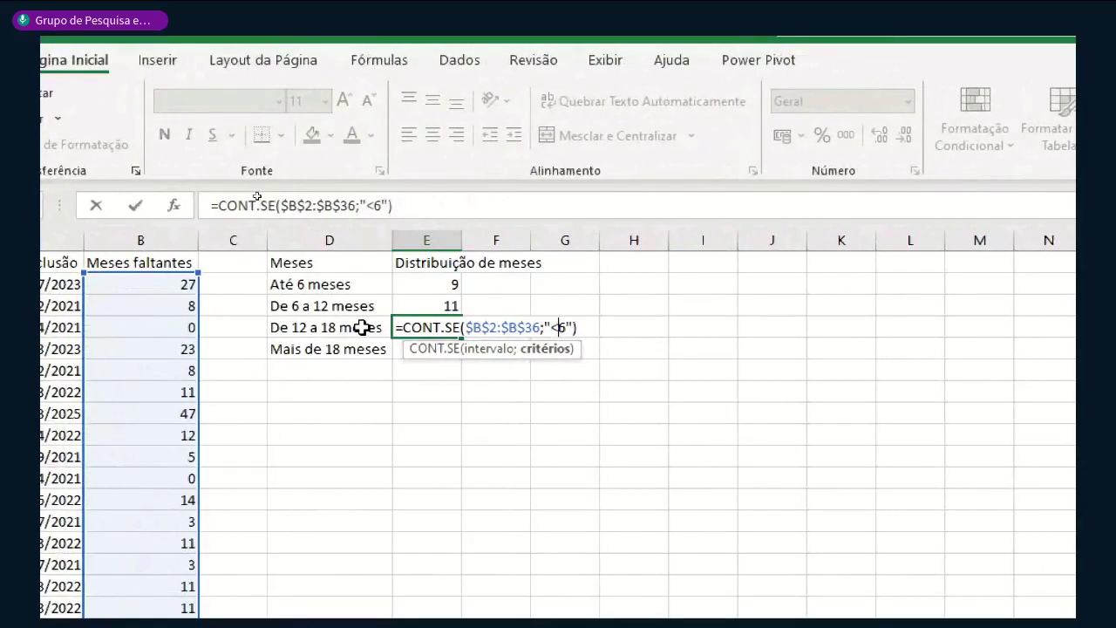
key("Delete")
type("1")
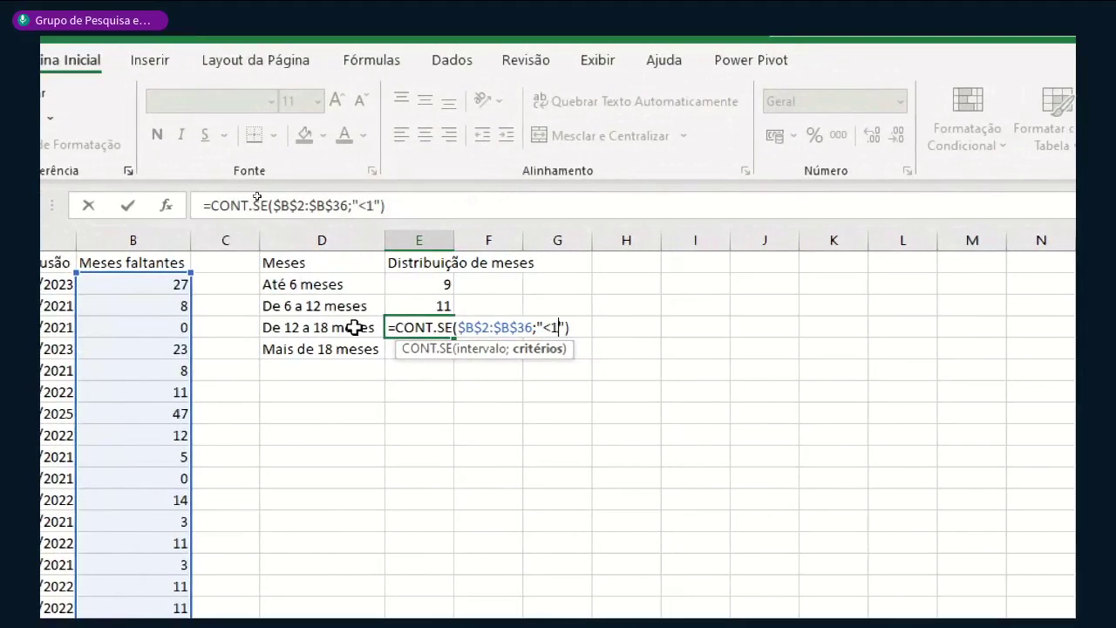
type("8")
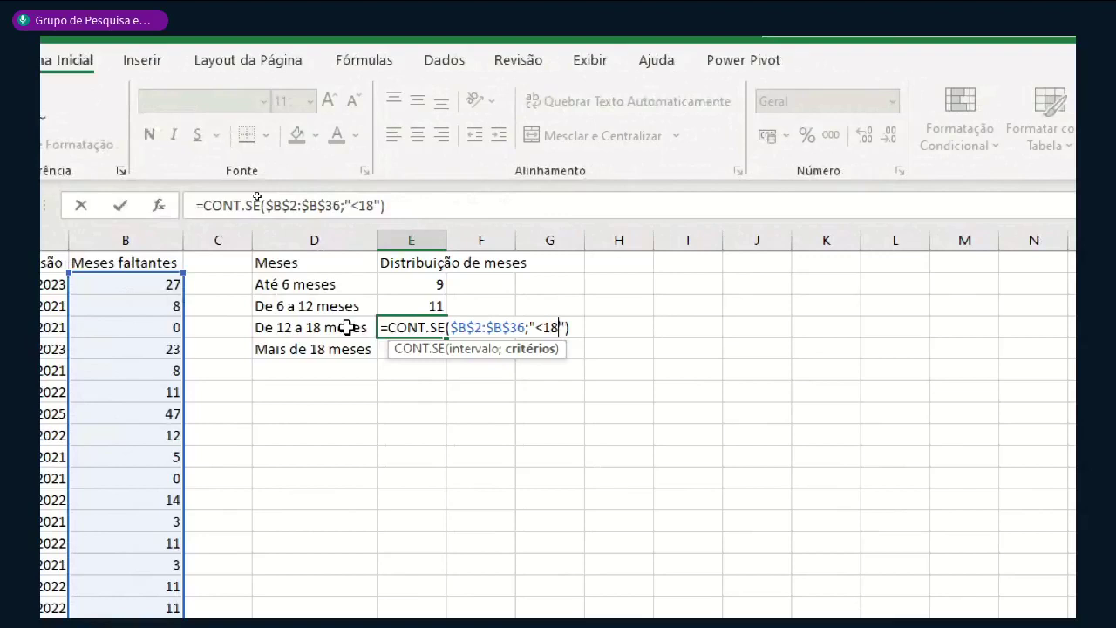
Subtract (E3+E2) from E4's count so it shows 3
key("End")
type("-")
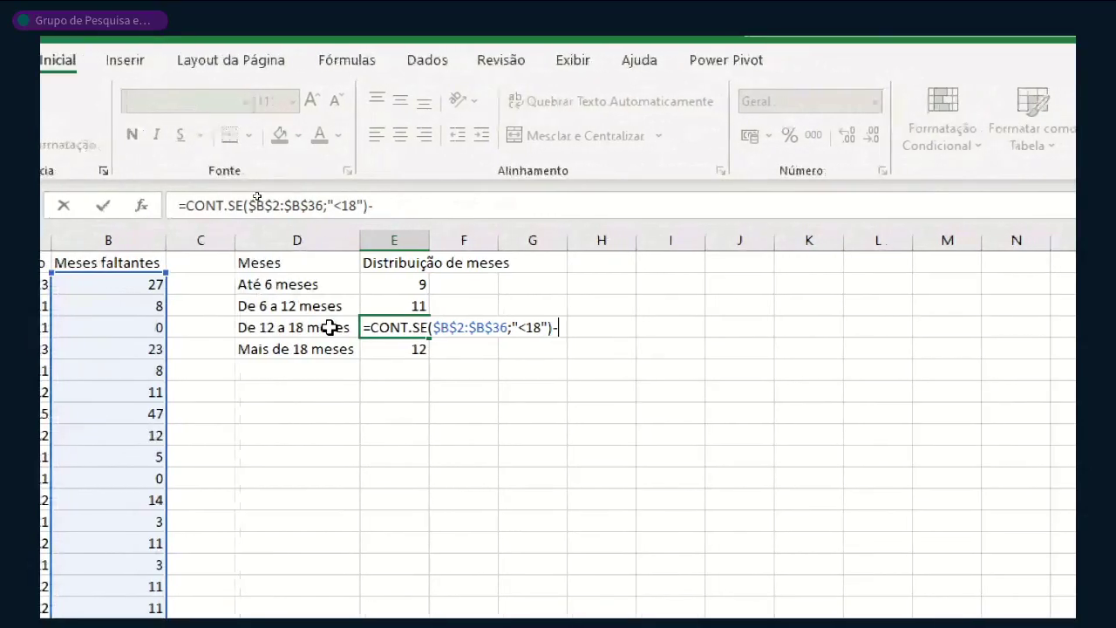
type("()")
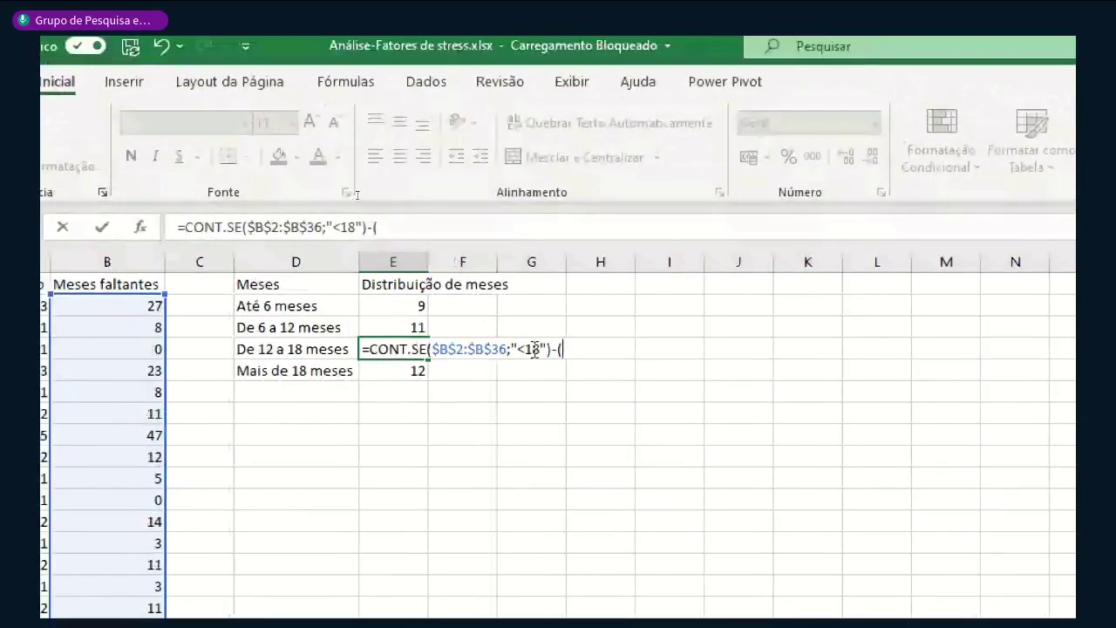
left_click(401, 304)
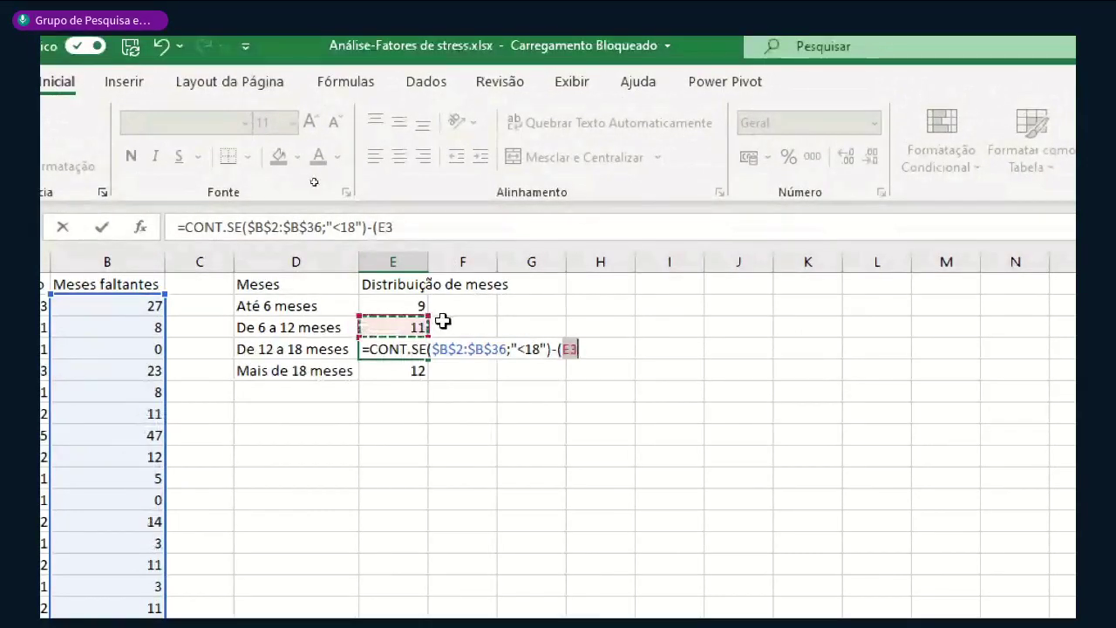
left_click(443, 321)
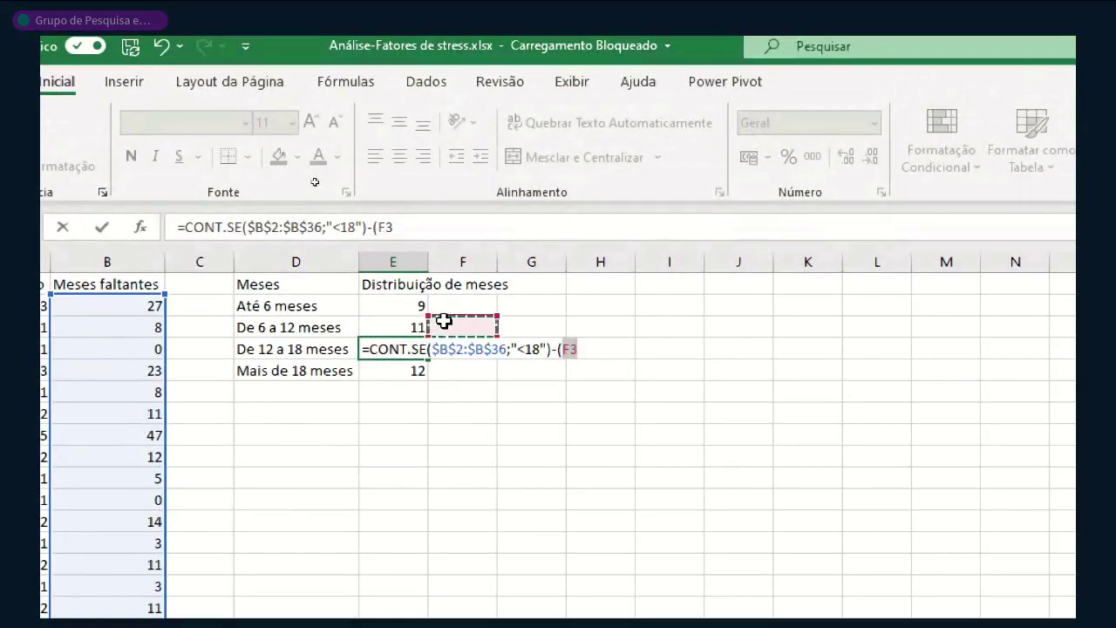
key("Left")
type("+")
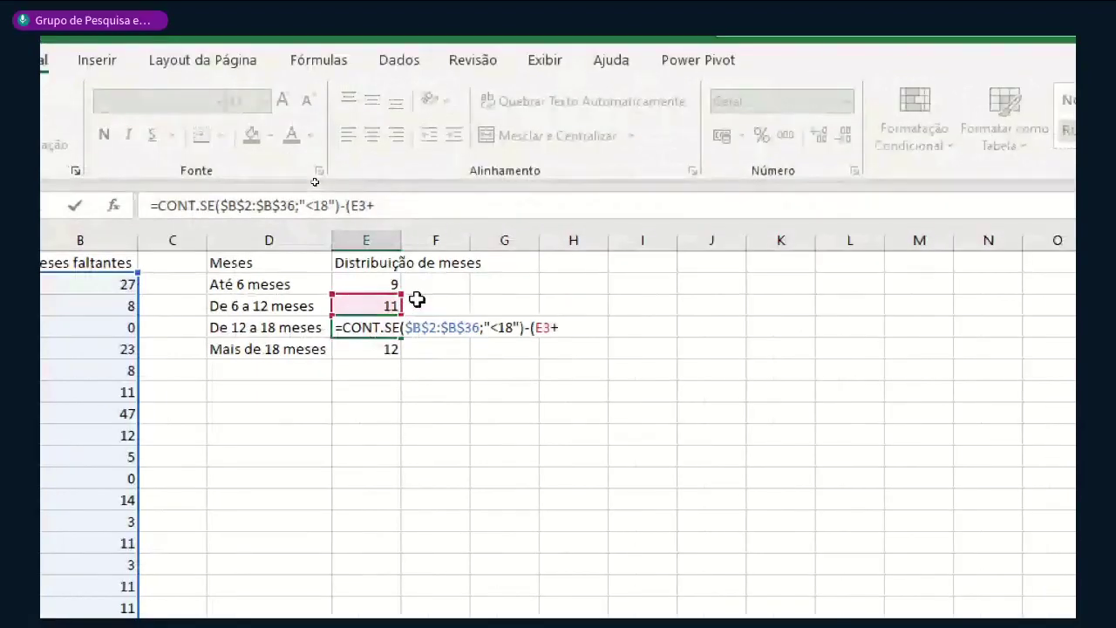
left_click(371, 280)
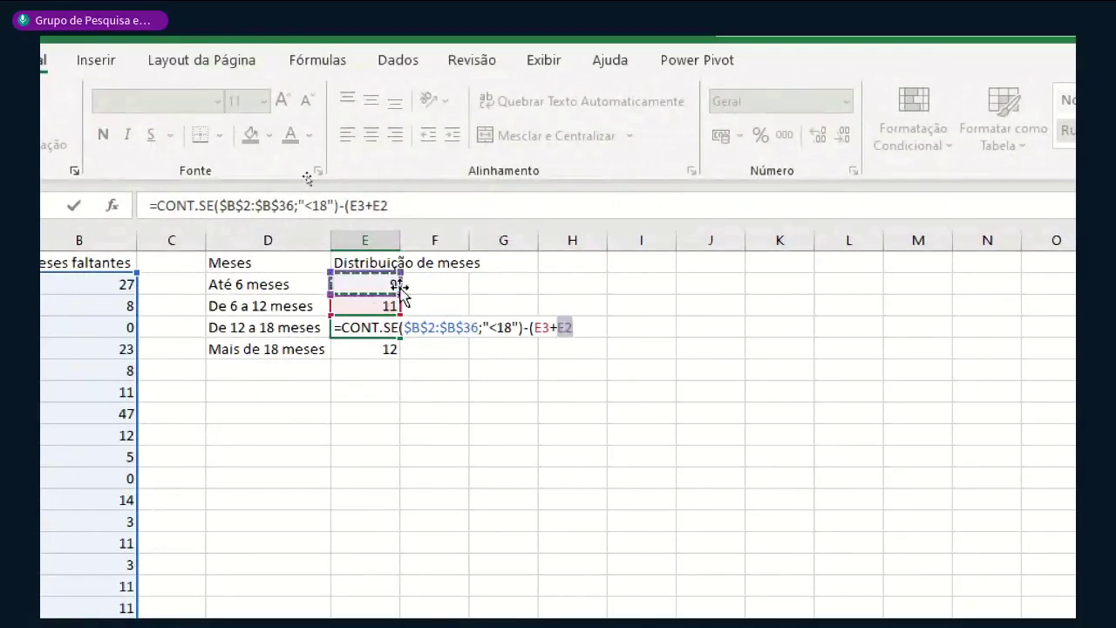
type(")")
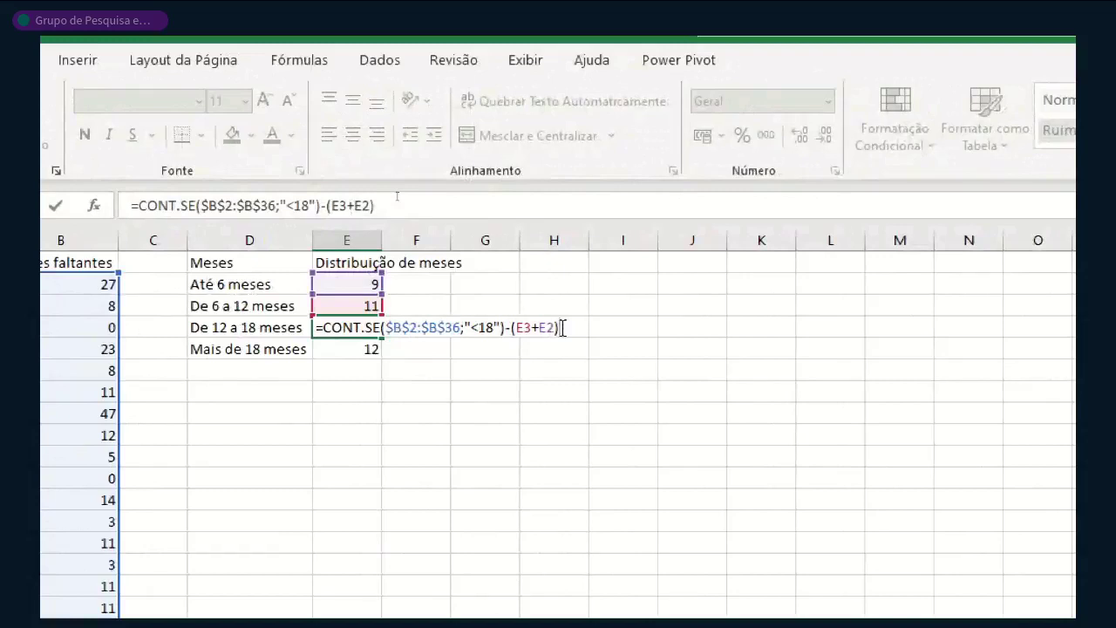
key("Return")
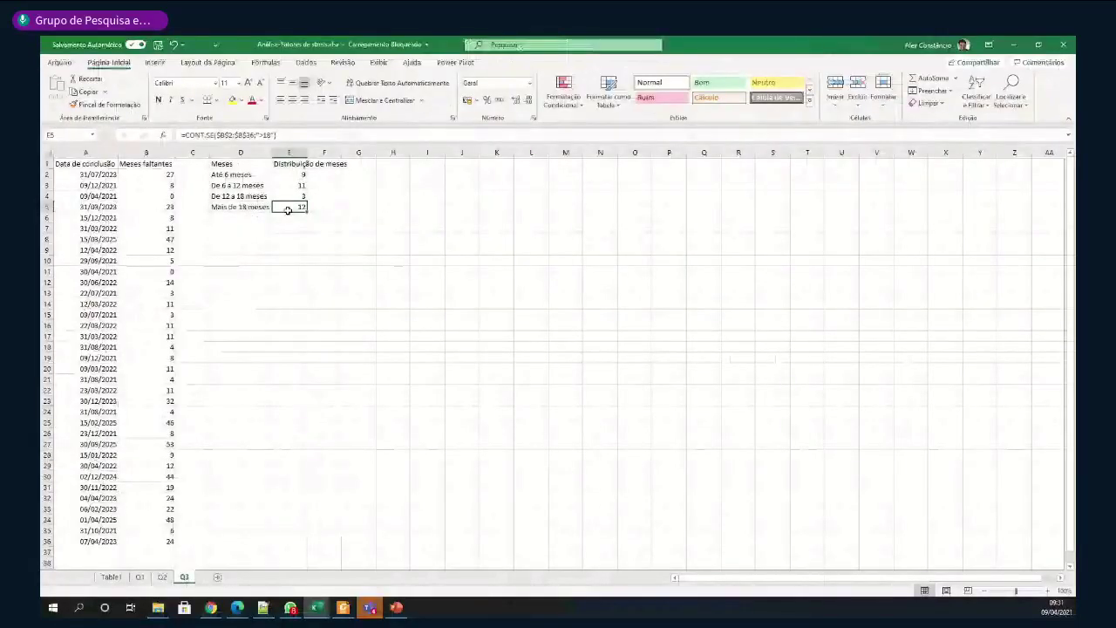
left_click_drag(250, 165, 294, 204)
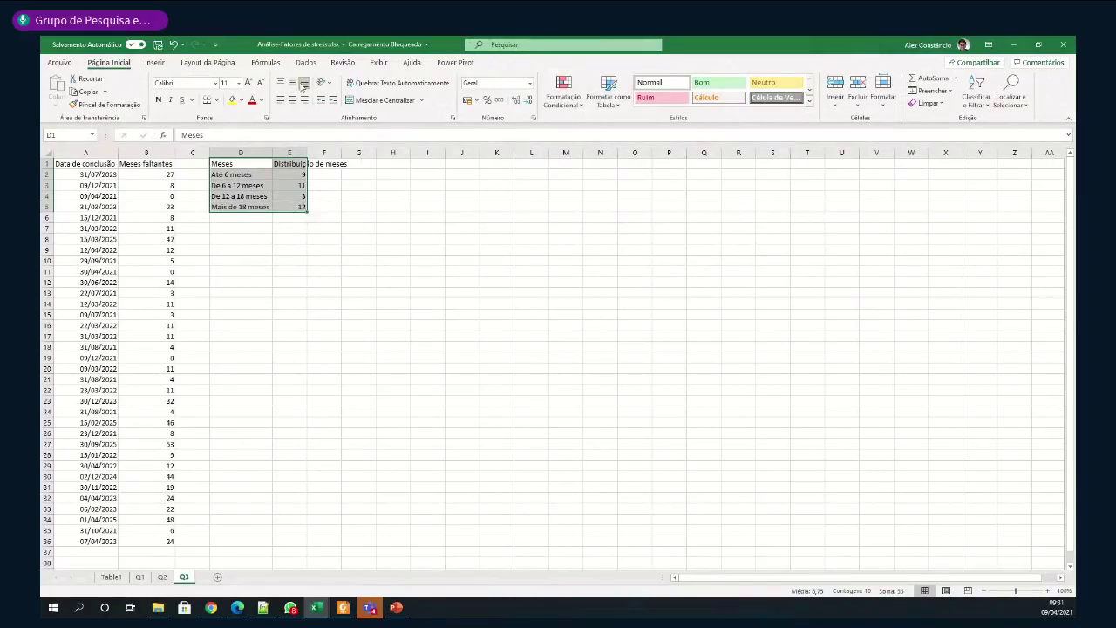
left_click(158, 63)
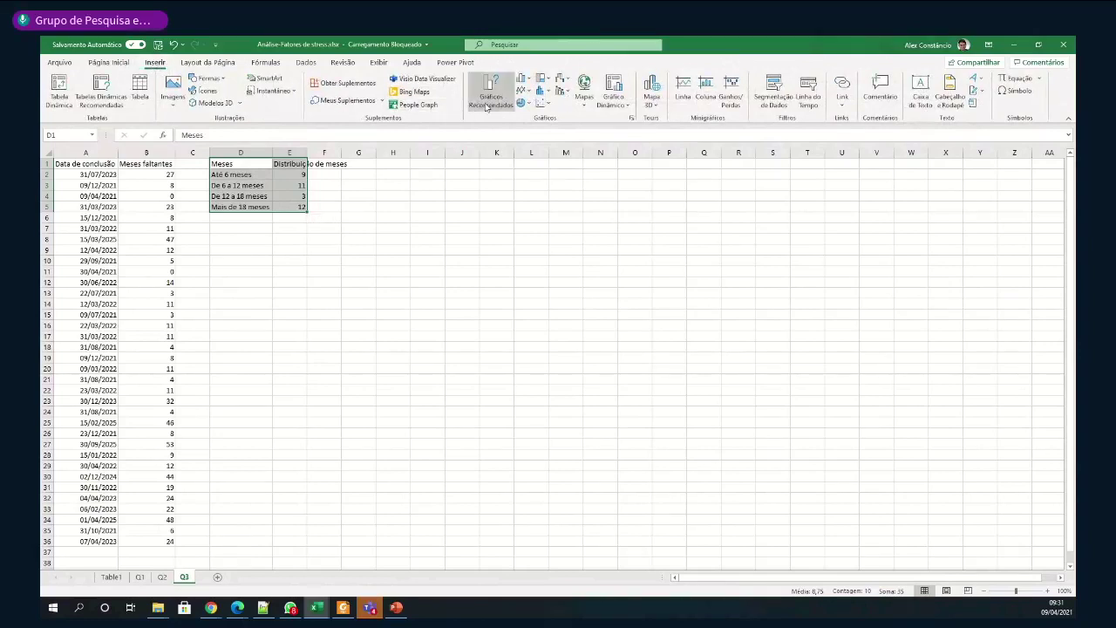
left_click(521, 79)
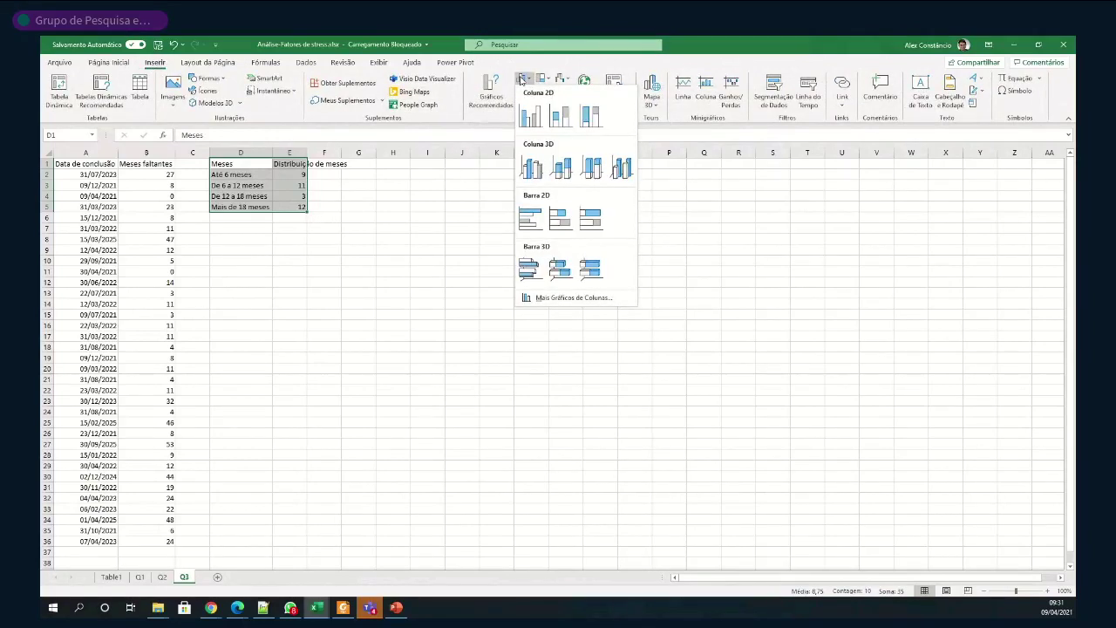
left_click(530, 115)
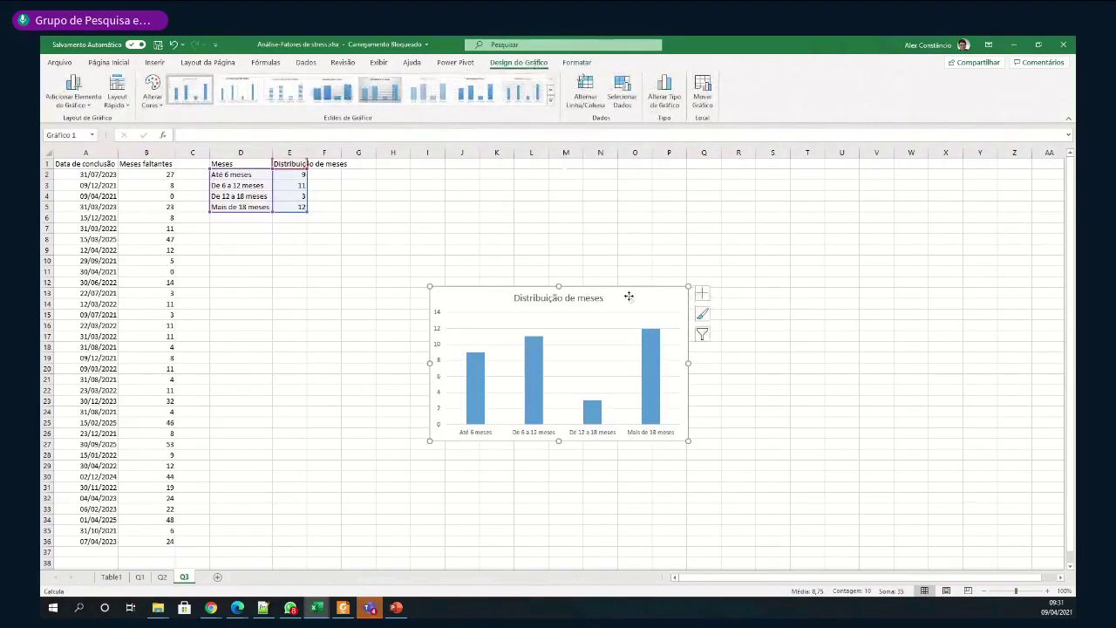
left_click_drag(628, 296, 507, 241)
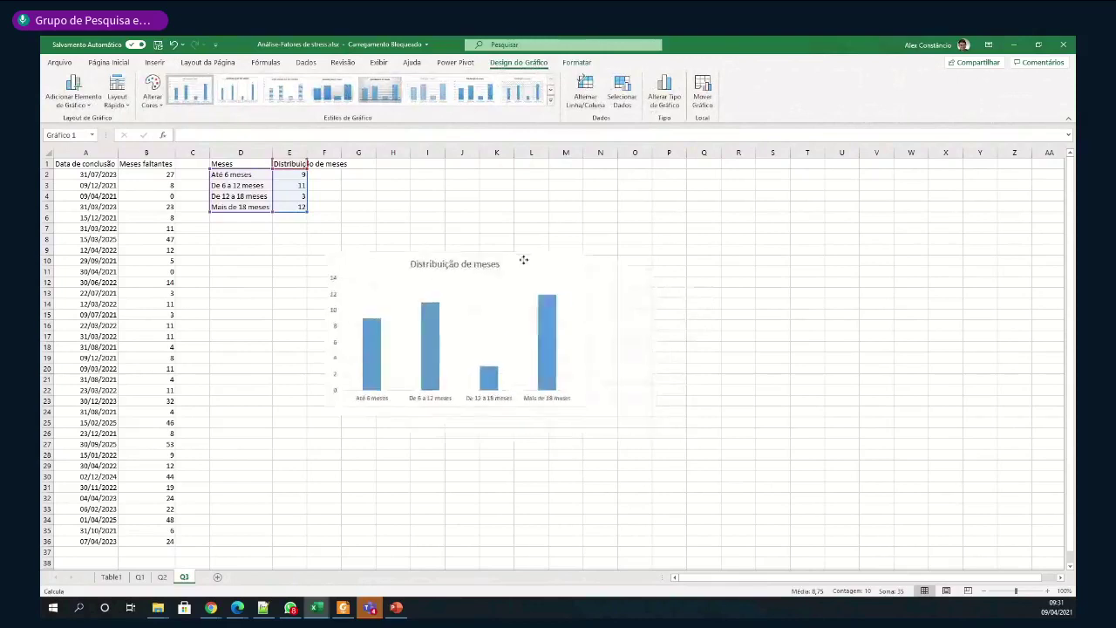
left_click(578, 203)
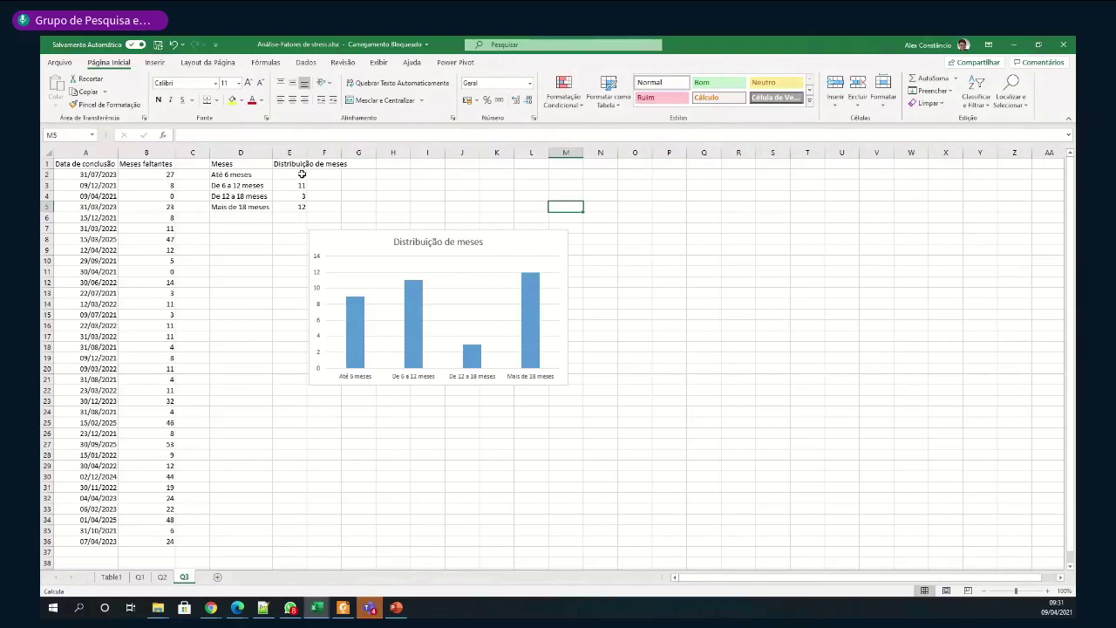
left_click(301, 174)
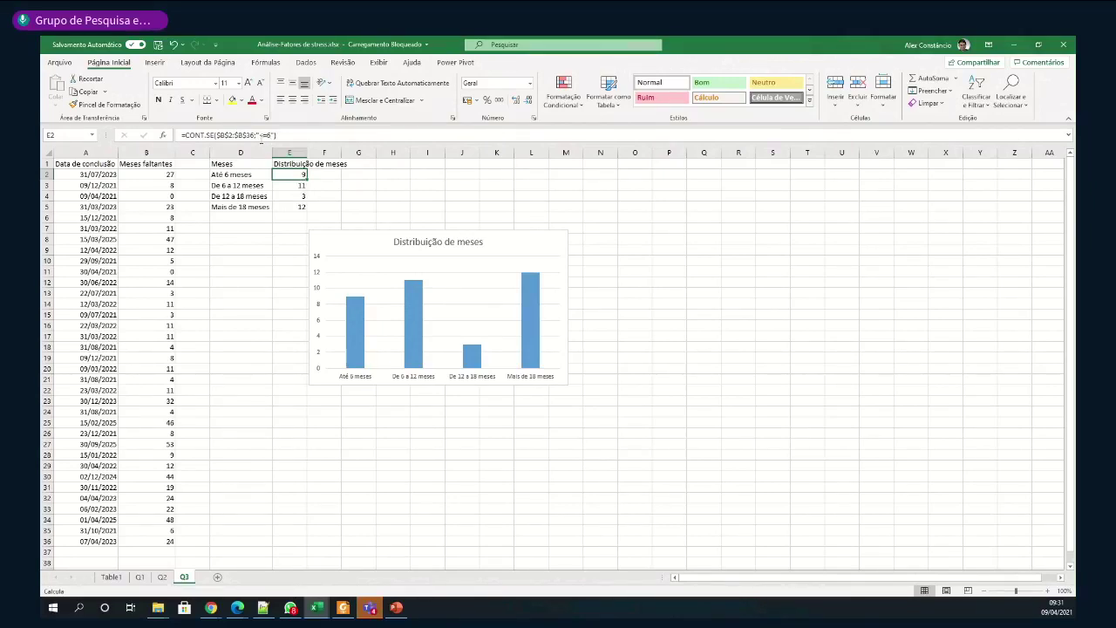
left_click(295, 186)
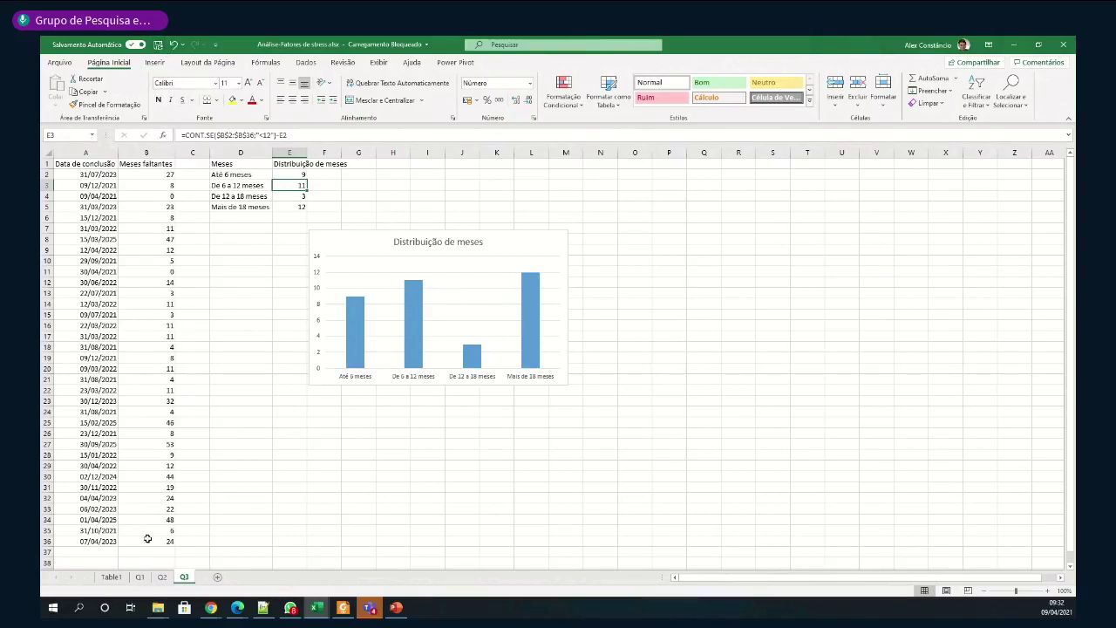
Insert a new worksheet after Q3 and rename it Q4
left_click(218, 577)
right_click(226, 577)
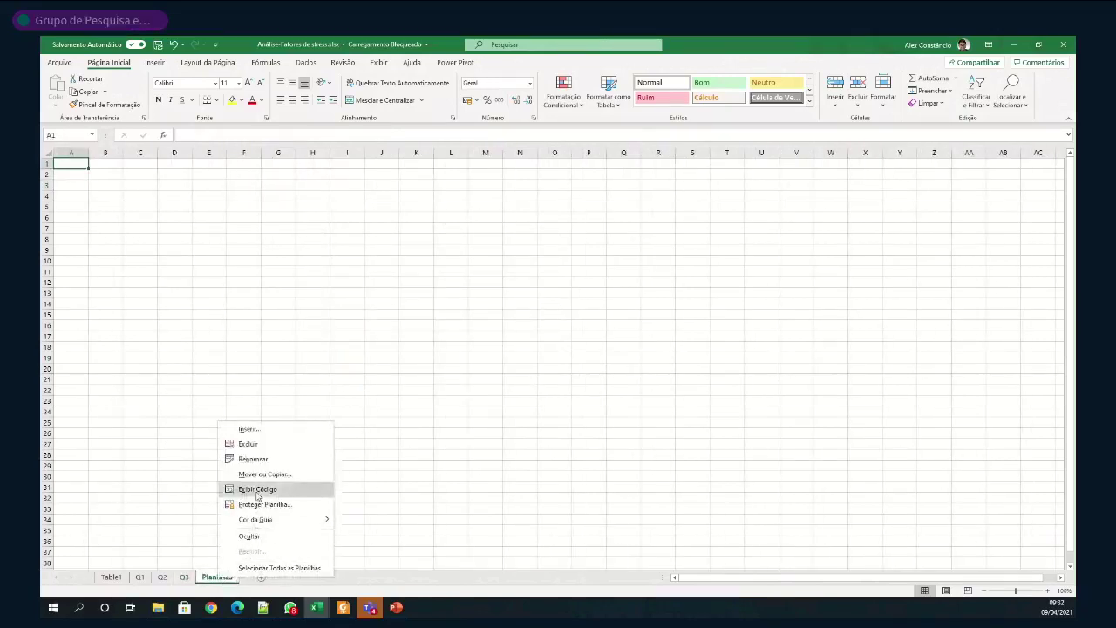
left_click(255, 459)
type("Q")
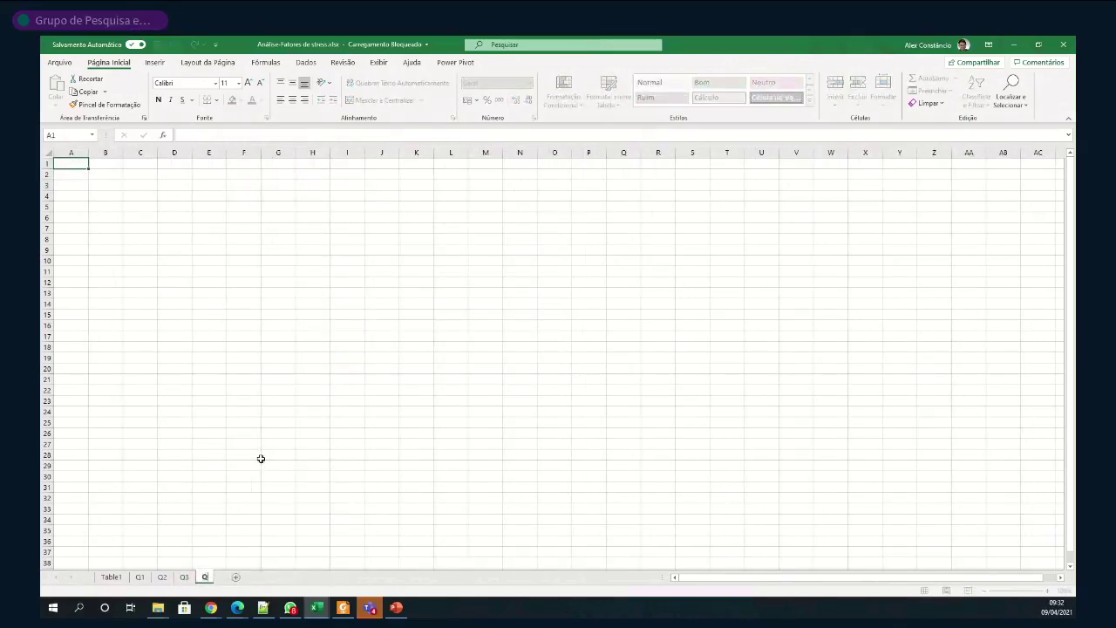
type("4")
key("Return")
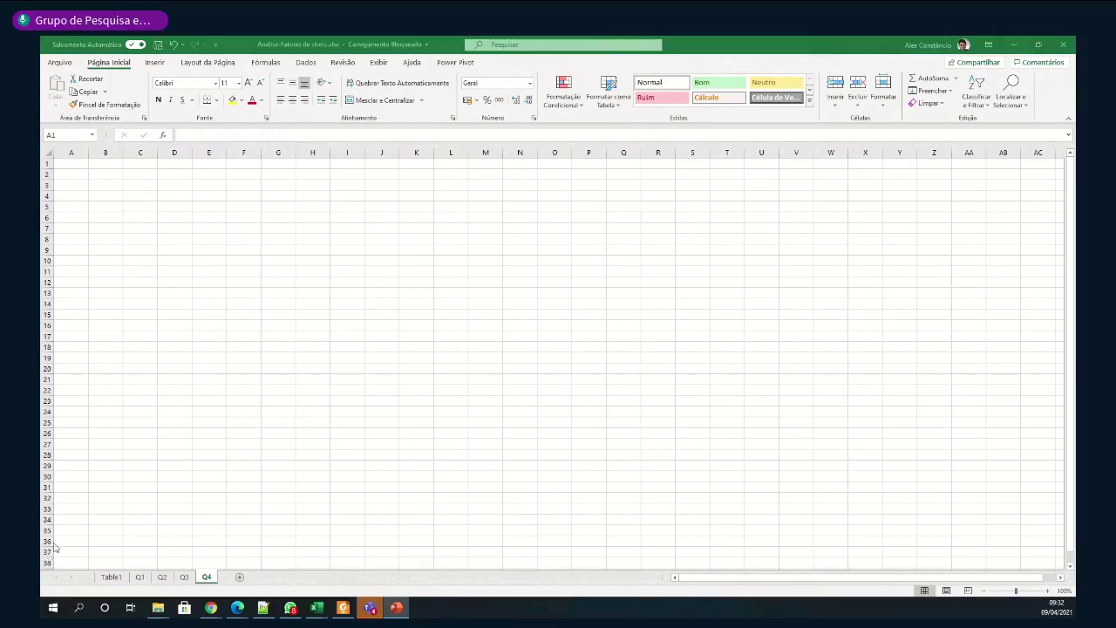
Copy the knowledge-area answers I2:I36 from Tabela1 and return to the Q4 sheet
left_click(111, 578)
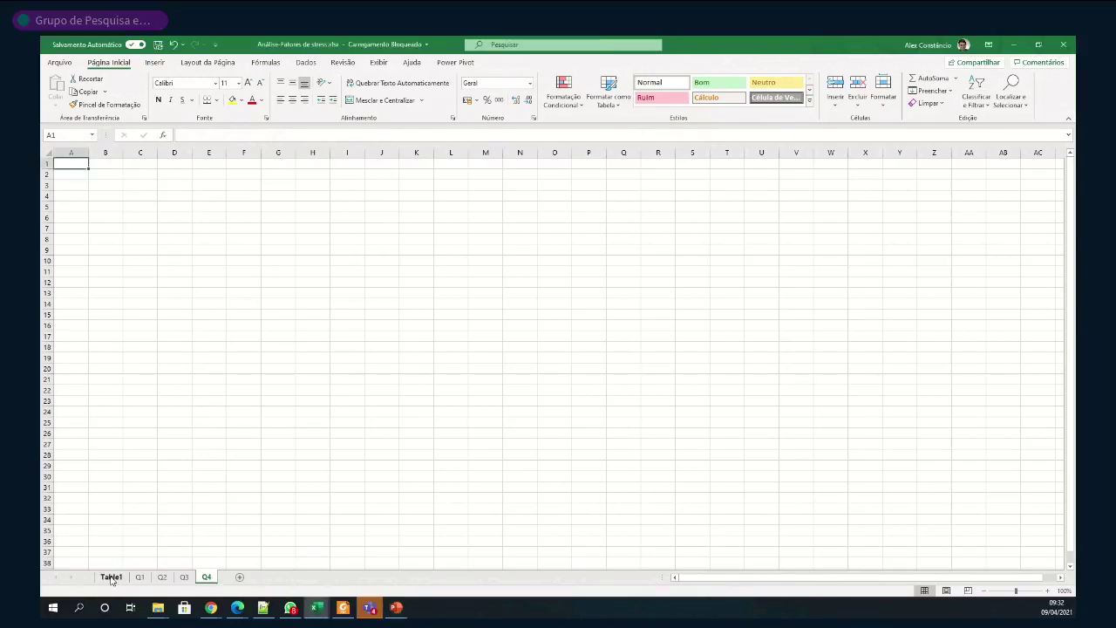
left_click(111, 578)
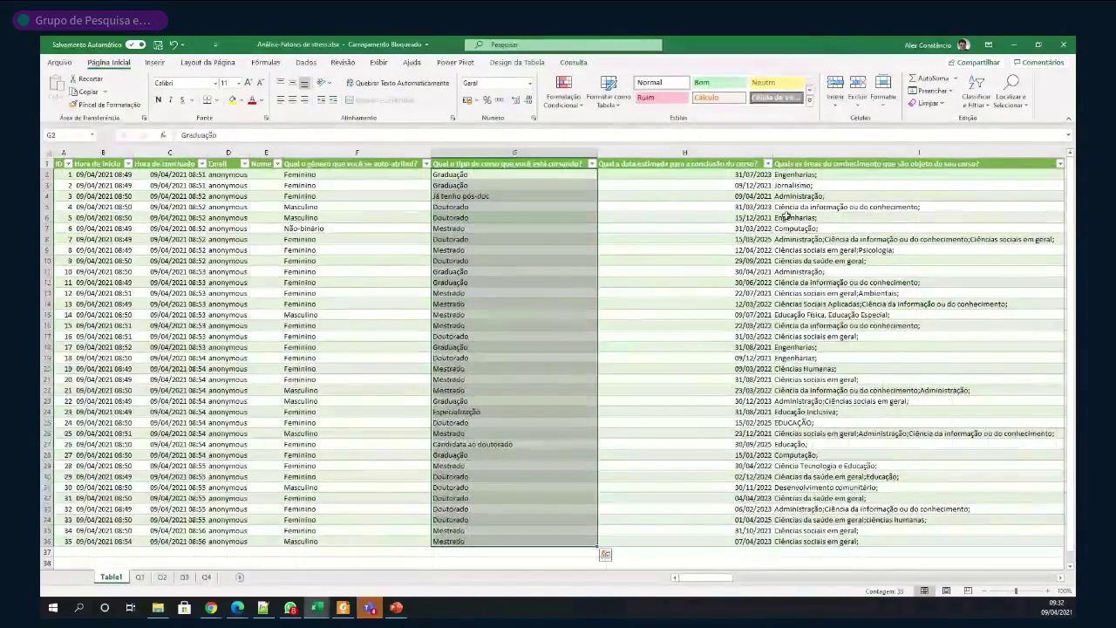
key("Right")
key("Right")
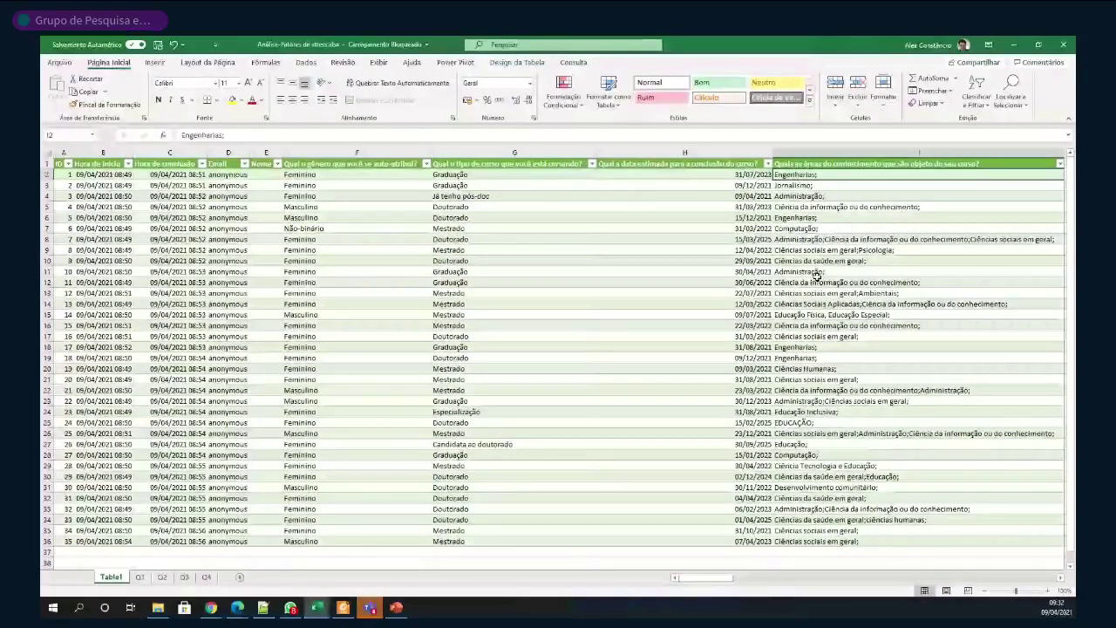
scroll(817, 273, "right", 3)
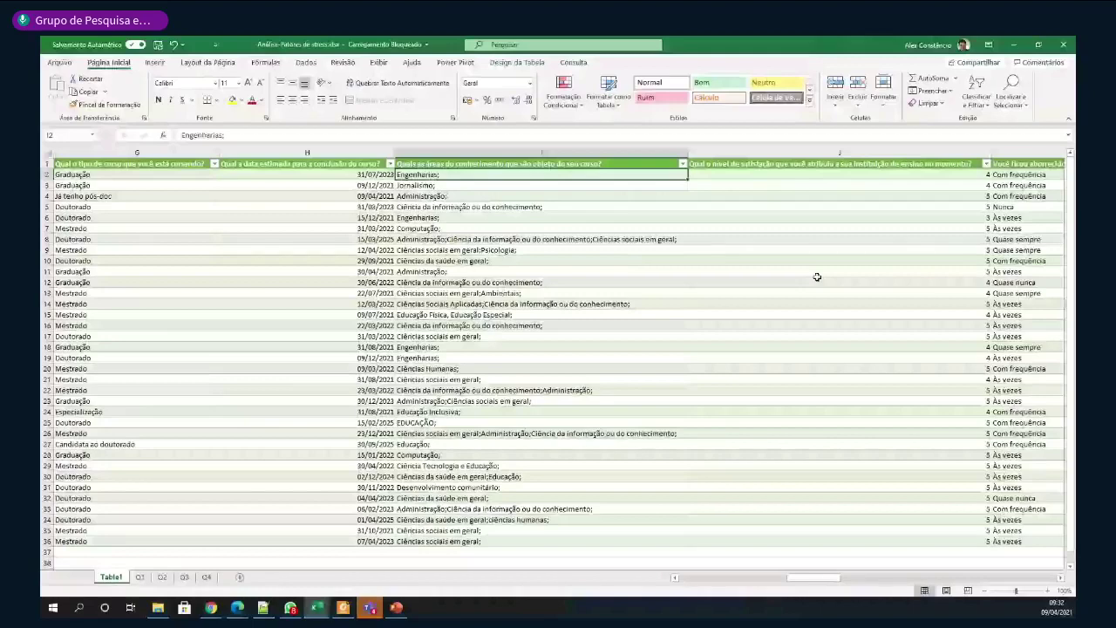
key("shift+Down")
key("shift+Down")
key("shift+Down")
key("shift+Down")
key("shift+Down")
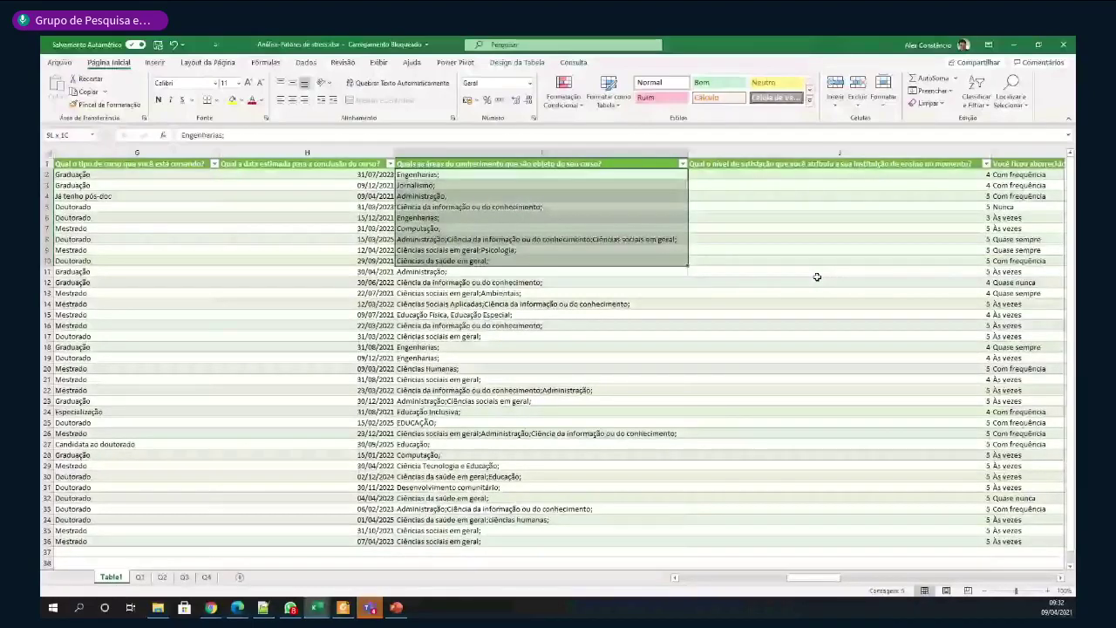
key("shift+Down")
key("shift+Down")
key("shift+Down")
key("shift+Down")
key("shift+Down")
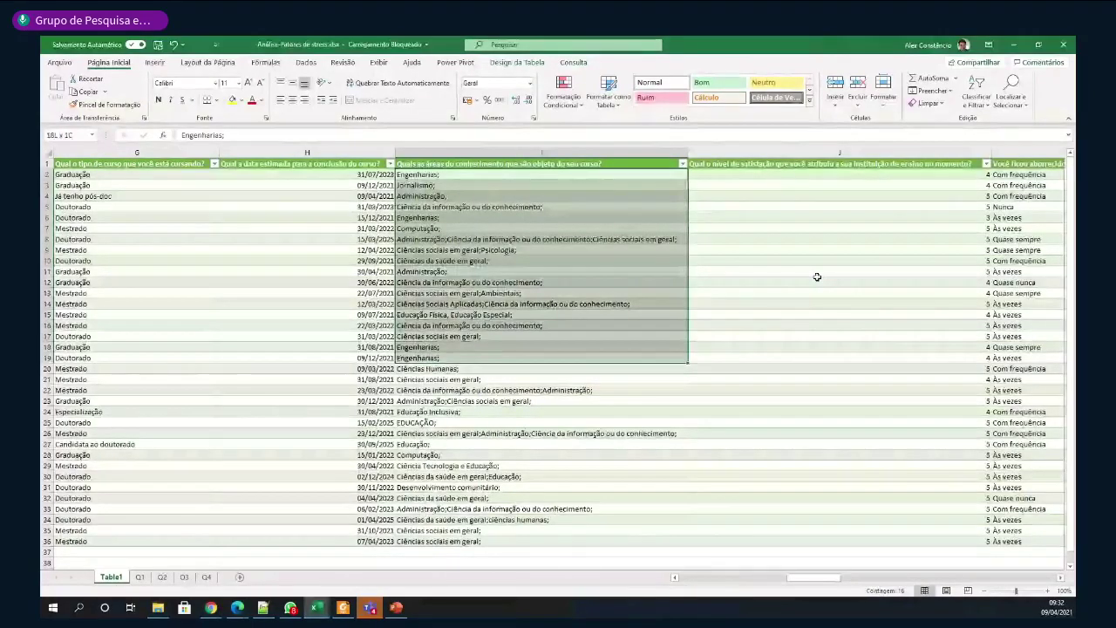
key("shift+Down")
key("shift+Down")
key("shift+Down")
key("shift+Down")
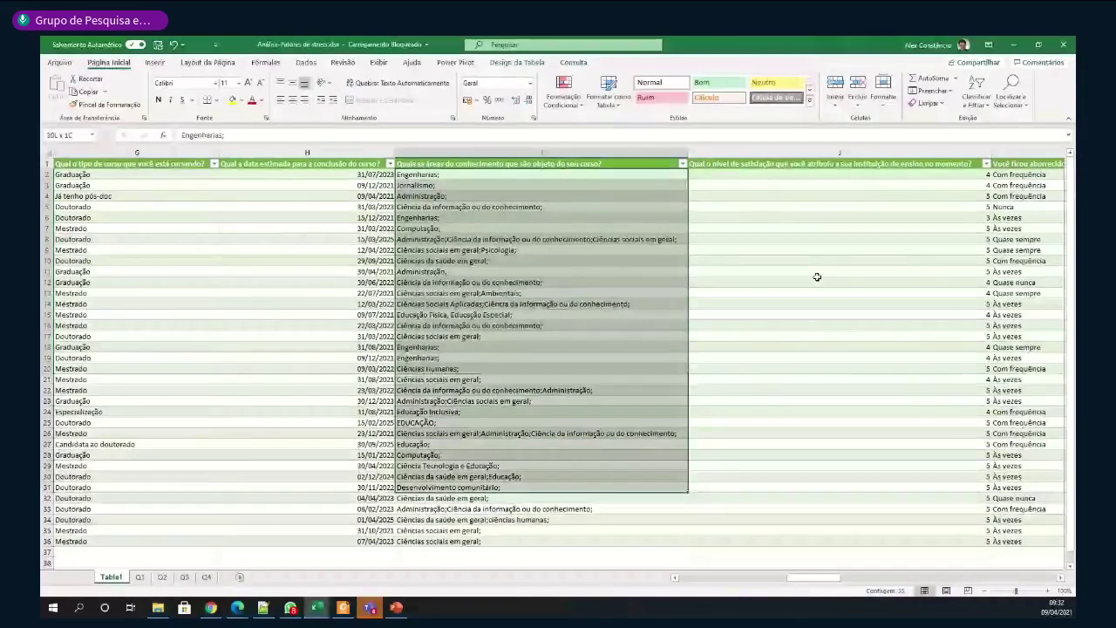
key("shift+Down")
key("shift+Down")
key("shift+Down")
key("shift+Down")
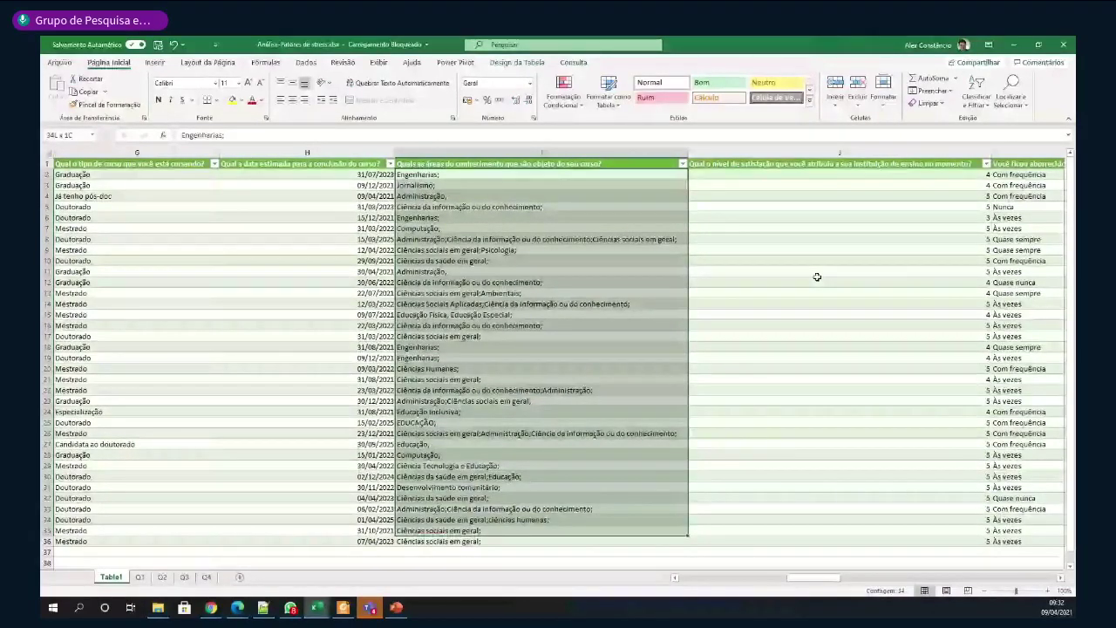
key("shift+Down")
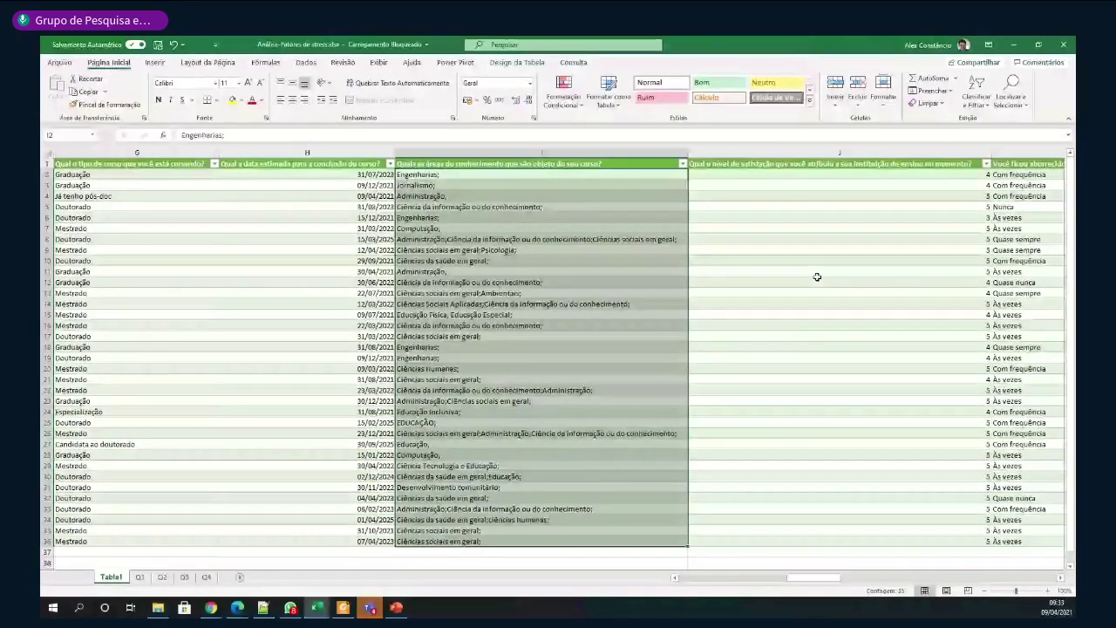
key("ctrl+c")
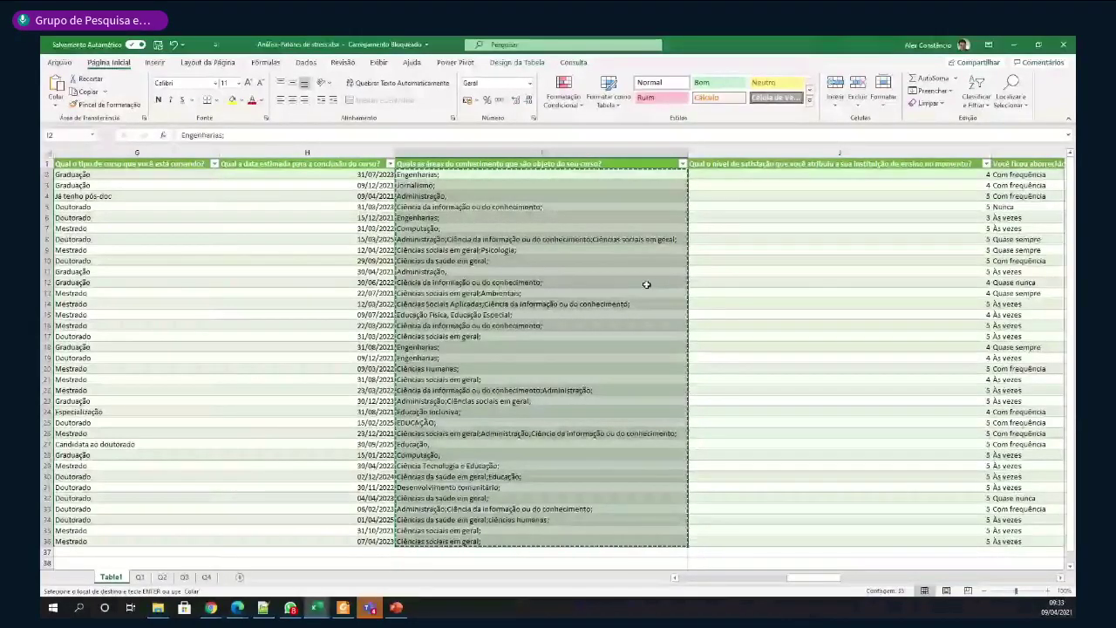
left_click(206, 577)
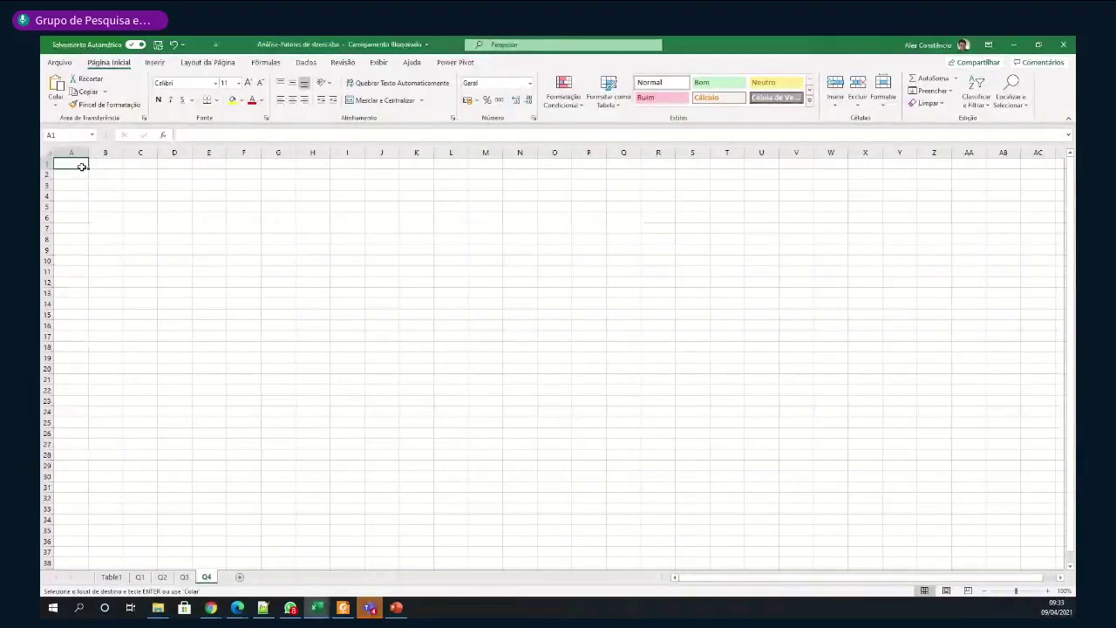
Paste the 35 answers into A1 of Q4 and autofit column A
key("ctrl+v")
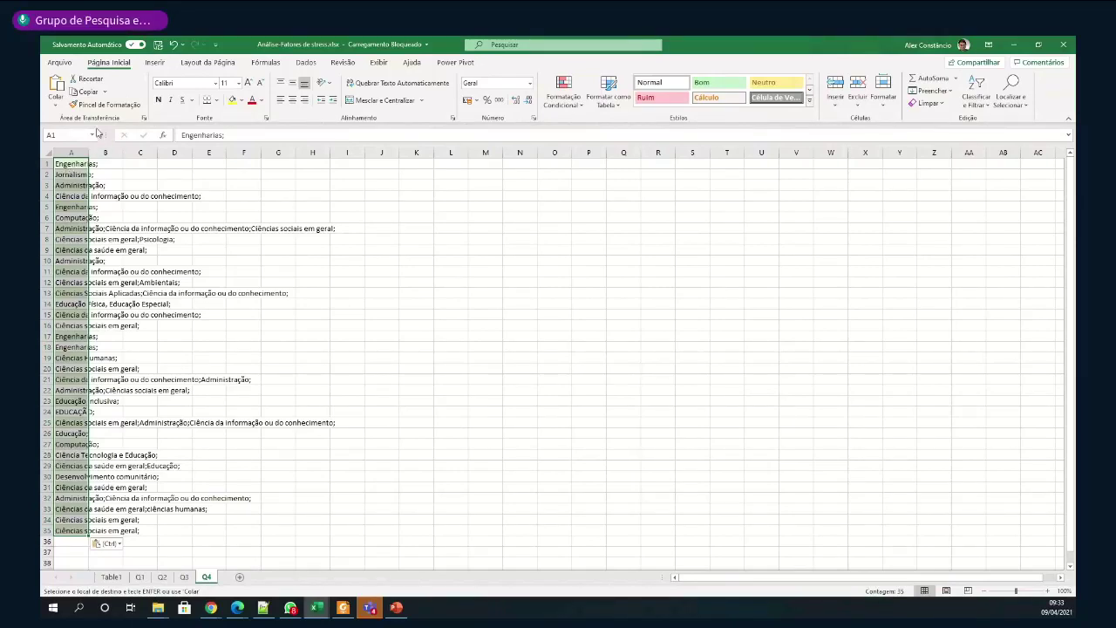
double_click(88, 153)
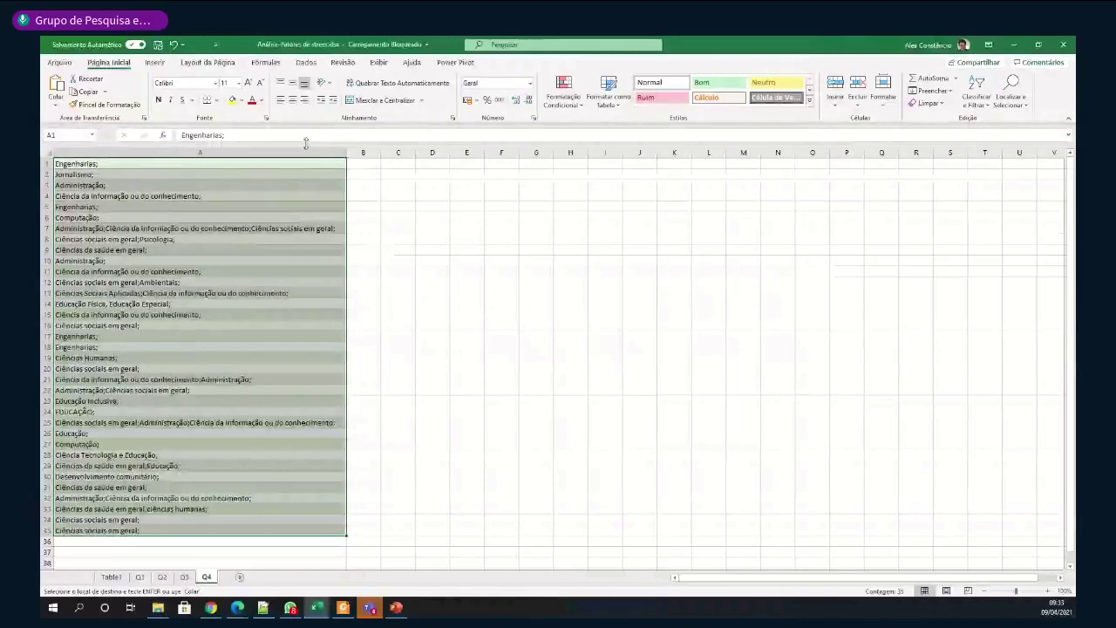
left_click(305, 63)
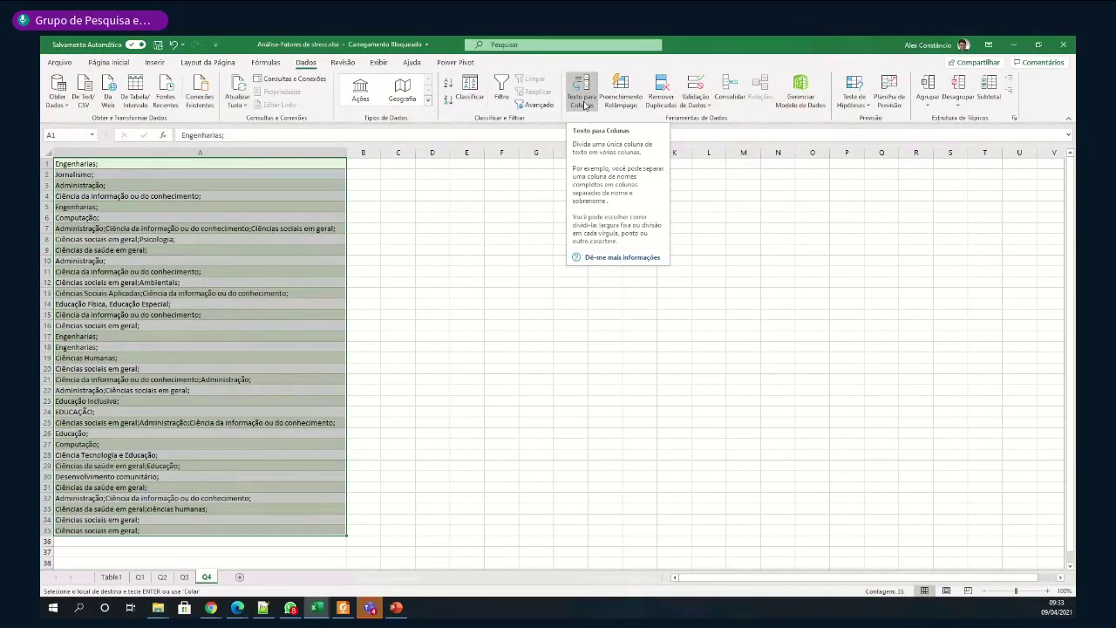
Run Texto para Colunas as Delimitado with Ponto e vírgula to split column A
left_click(583, 105)
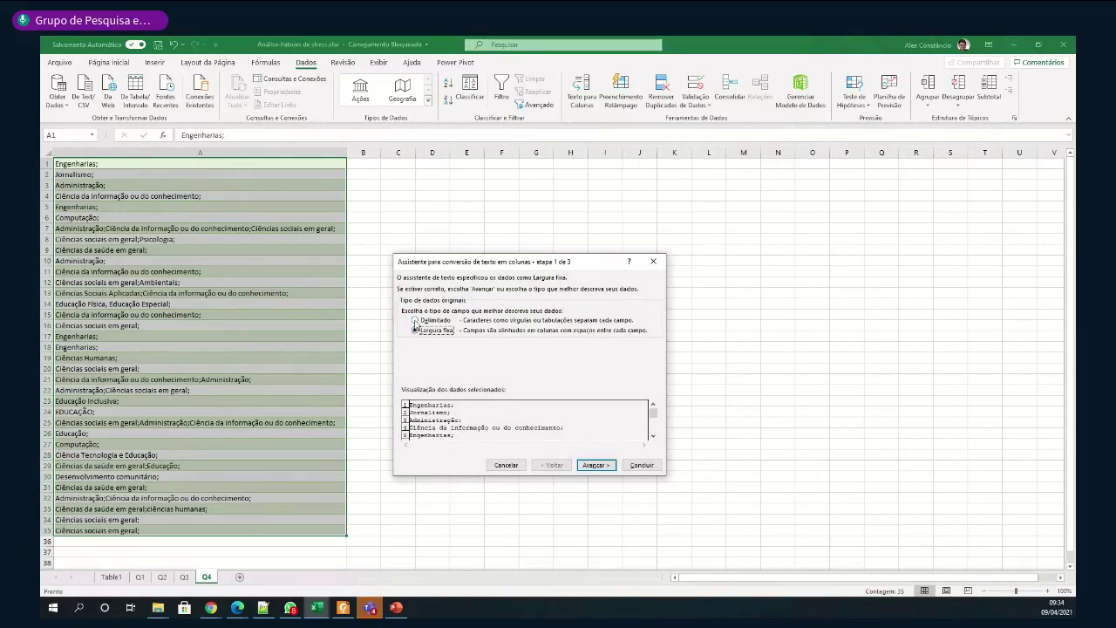
left_click(415, 320)
left_click(596, 465)
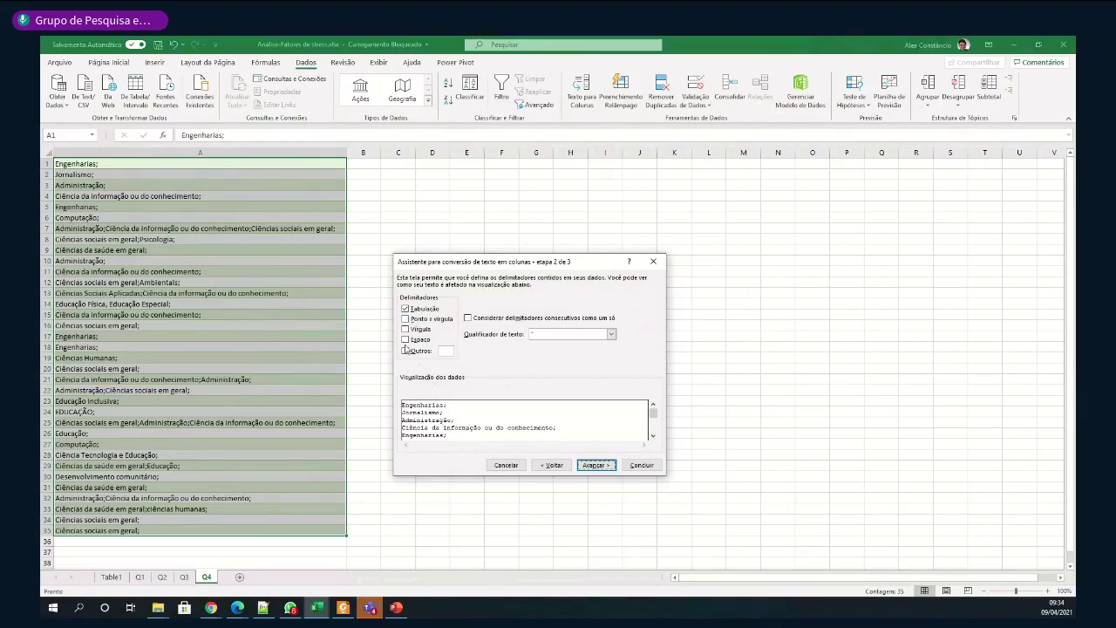
left_click(407, 320)
left_click(599, 469)
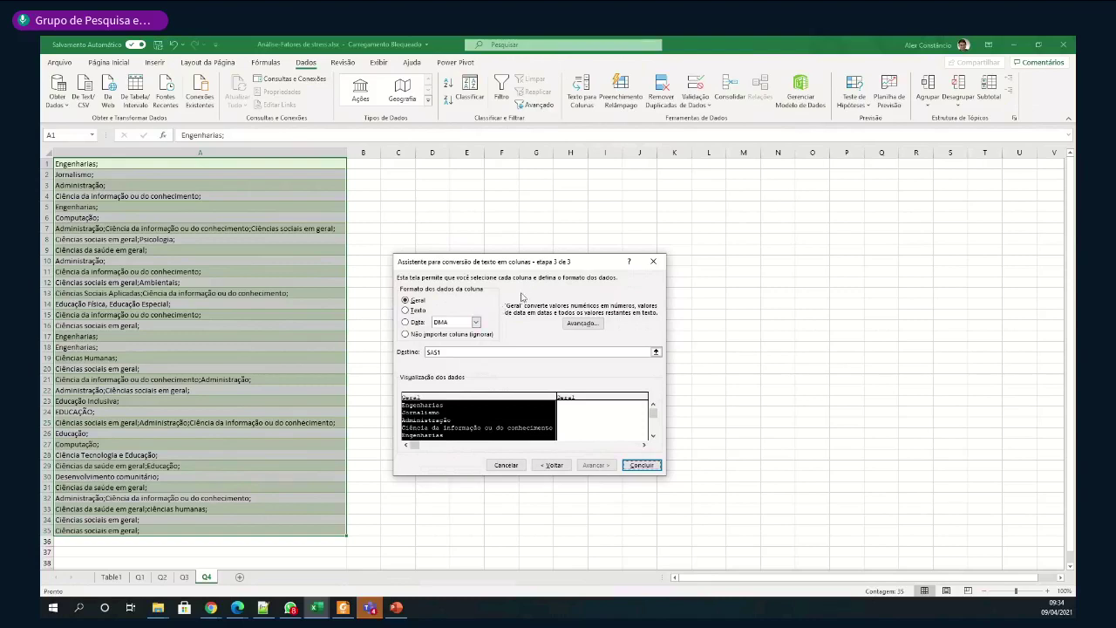
left_click(640, 465)
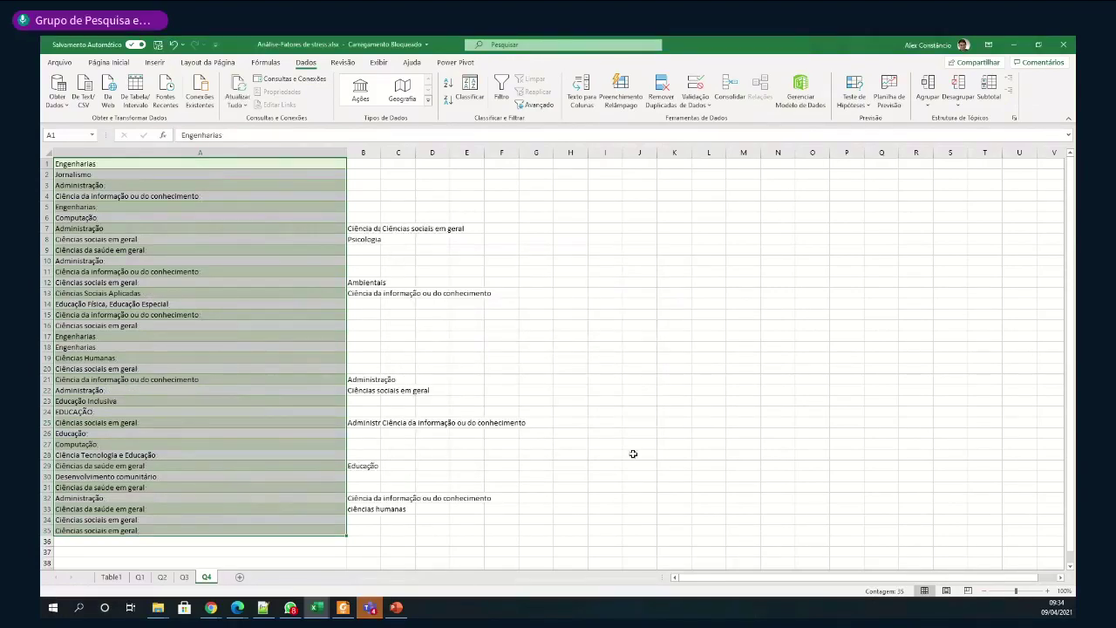
Autofit columns B and C and inspect the split results around B9
double_click(381, 152)
left_click_drag(532, 152, 531, 153)
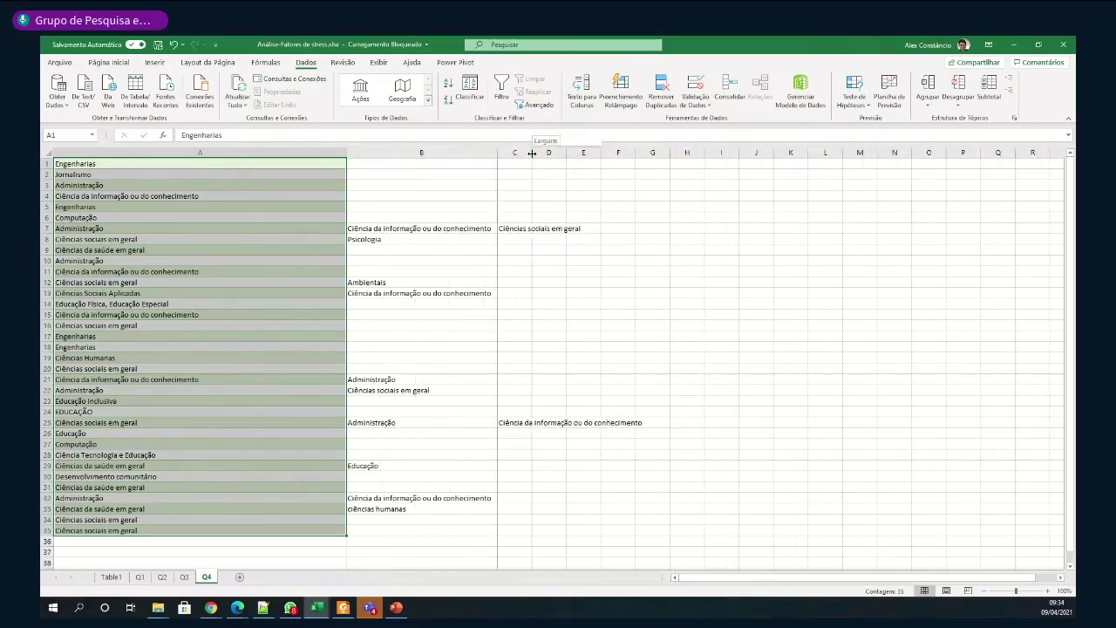
double_click(532, 153)
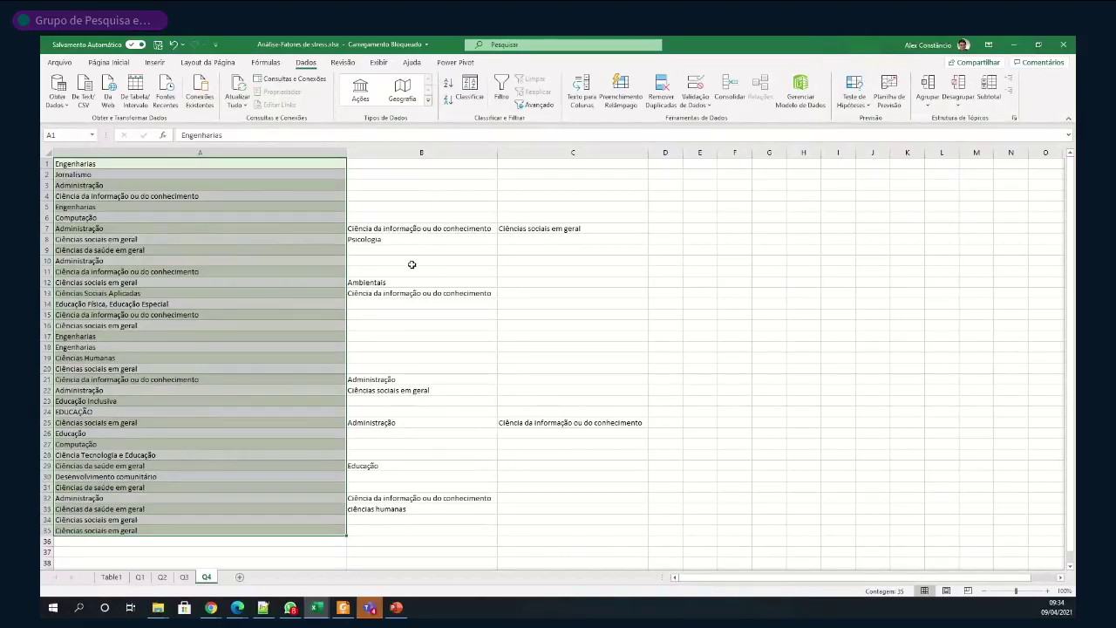
scroll(412, 262, "down", 1)
scroll(412, 261, "up", 1)
left_click(373, 250)
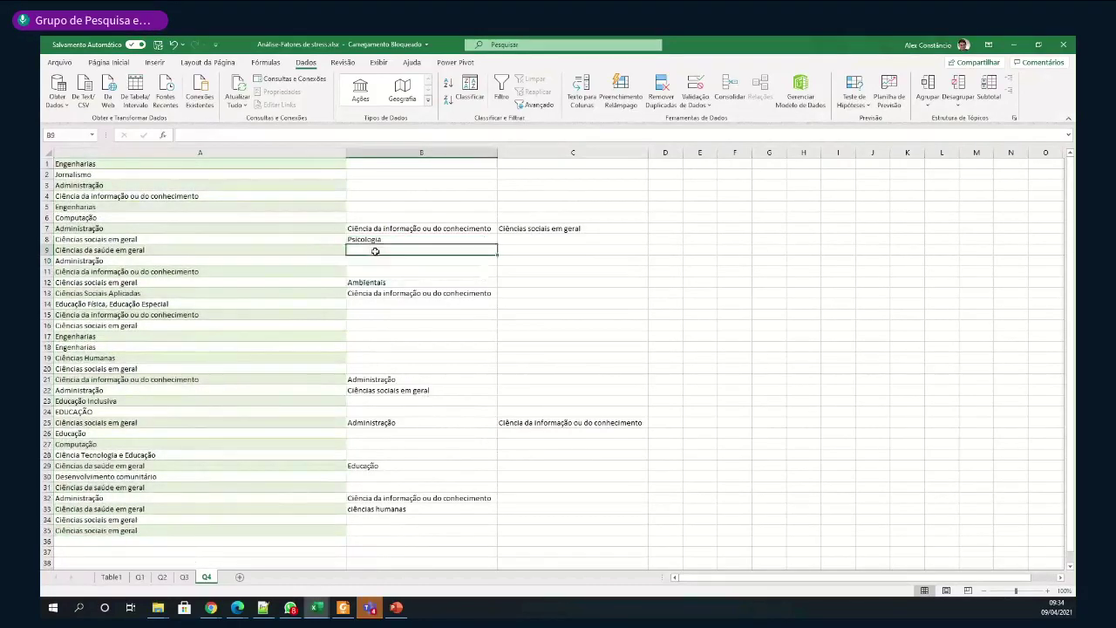
left_click(384, 260)
left_click(365, 251)
Undo the split to restore the semicolon-joined answers and relaunch Texto para Colunas
key("ctrl+z")
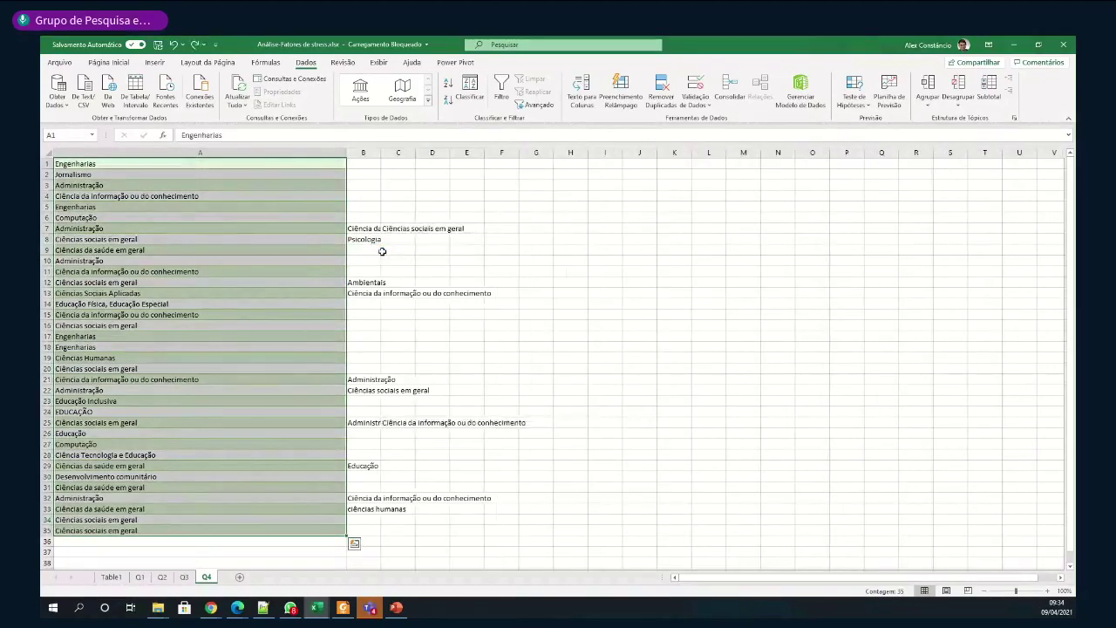
key("ctrl+y")
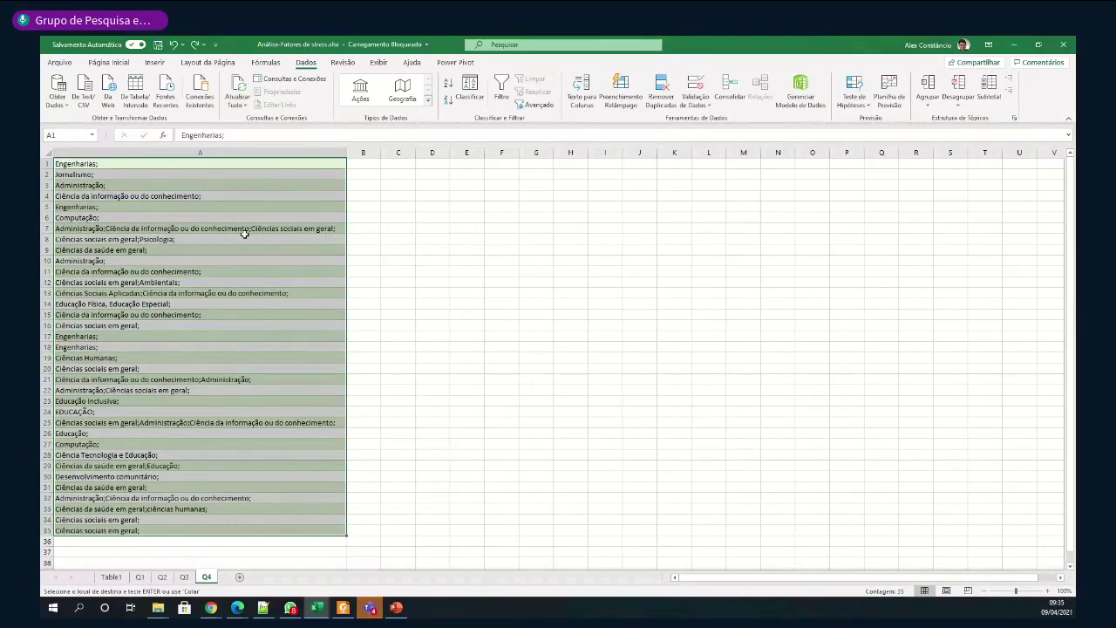
left_click(581, 91)
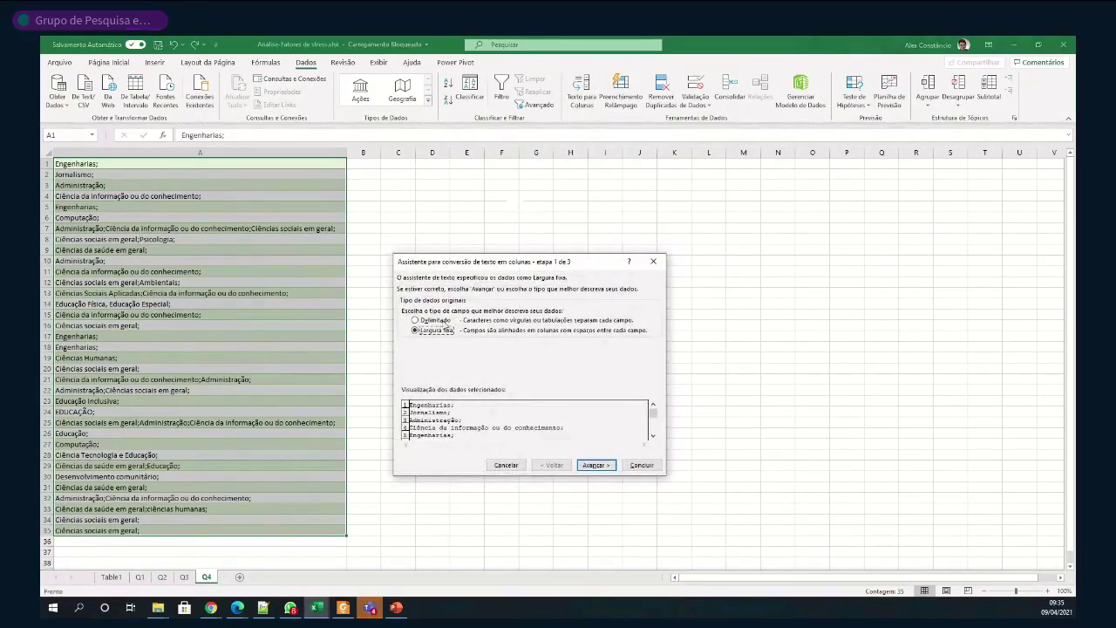
Rerun the split as Delimited on Semicolon with Tab unticked, outputting from $B$1
left_click(440, 320)
left_click(596, 465)
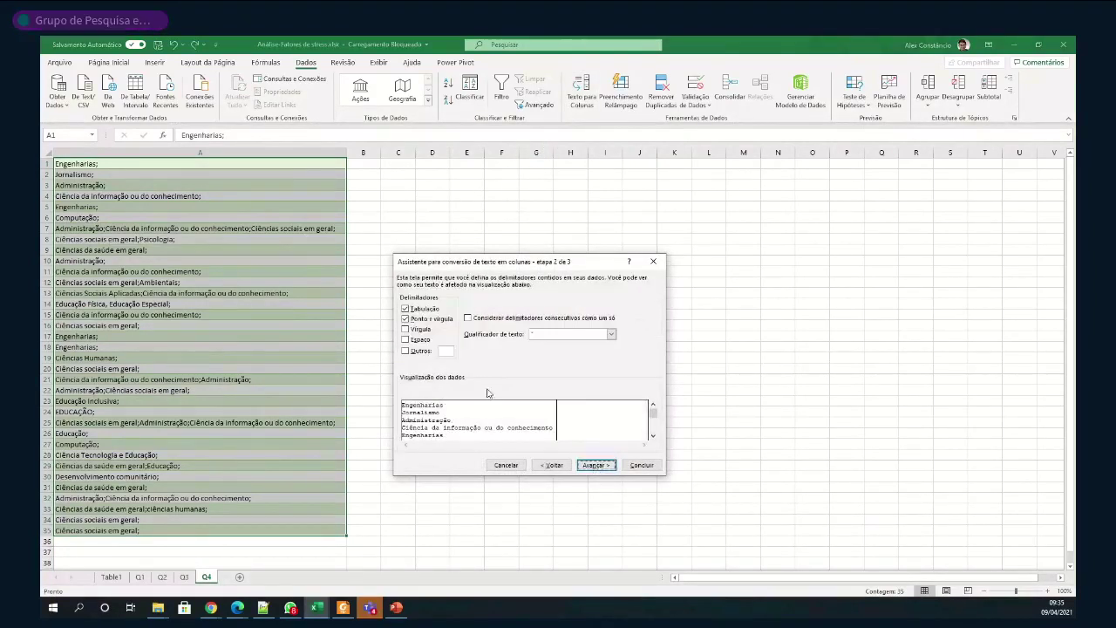
left_click(407, 309)
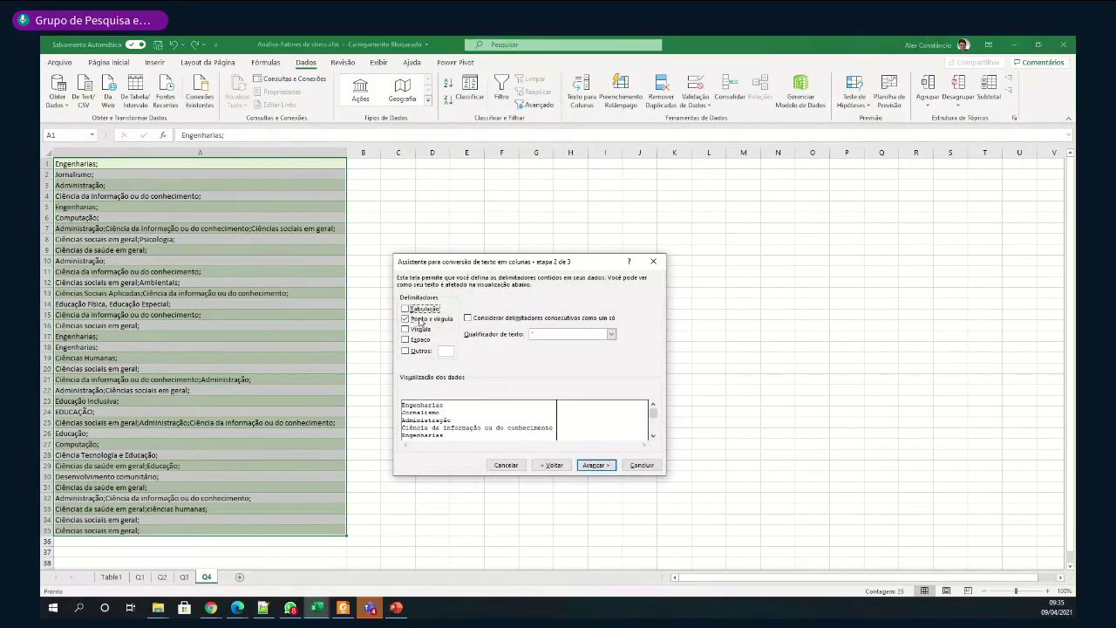
left_click(600, 468)
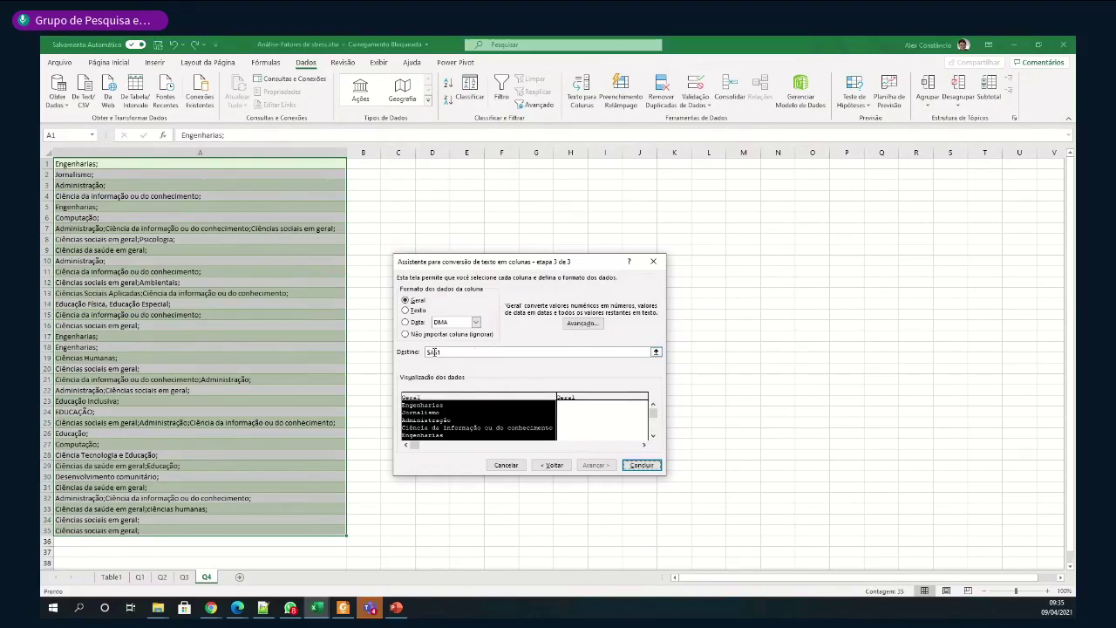
left_click(655, 352)
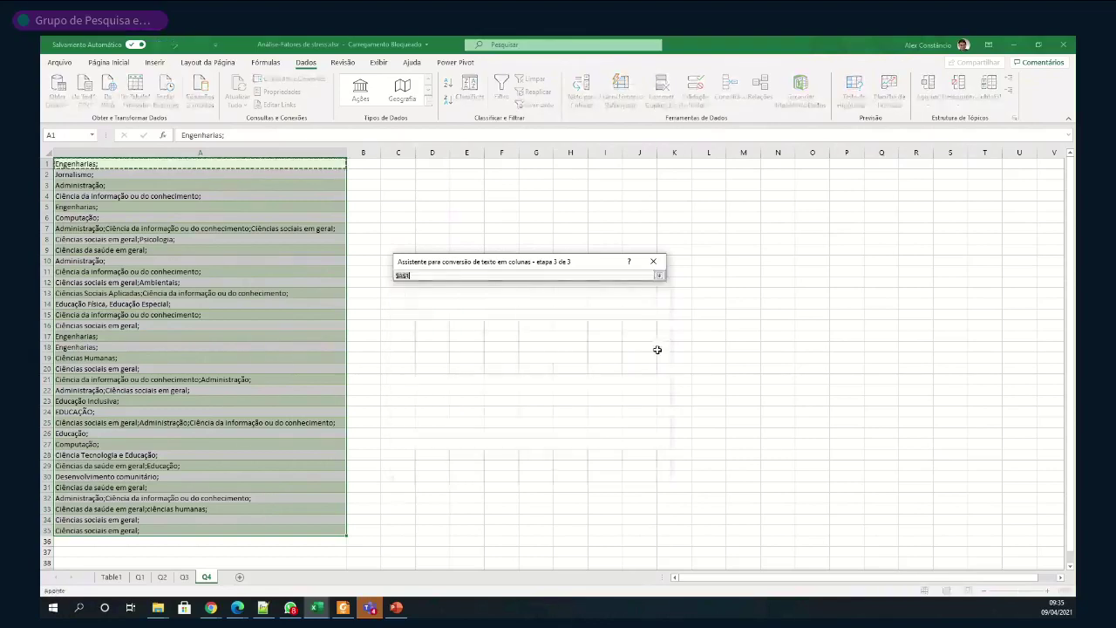
left_click(371, 163)
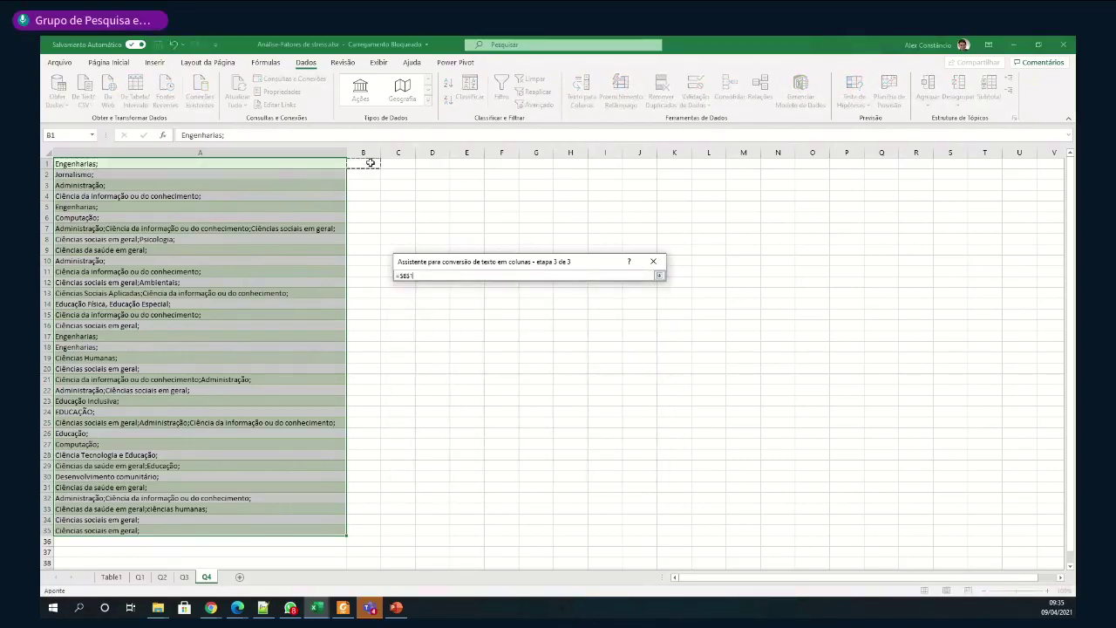
left_click(660, 276)
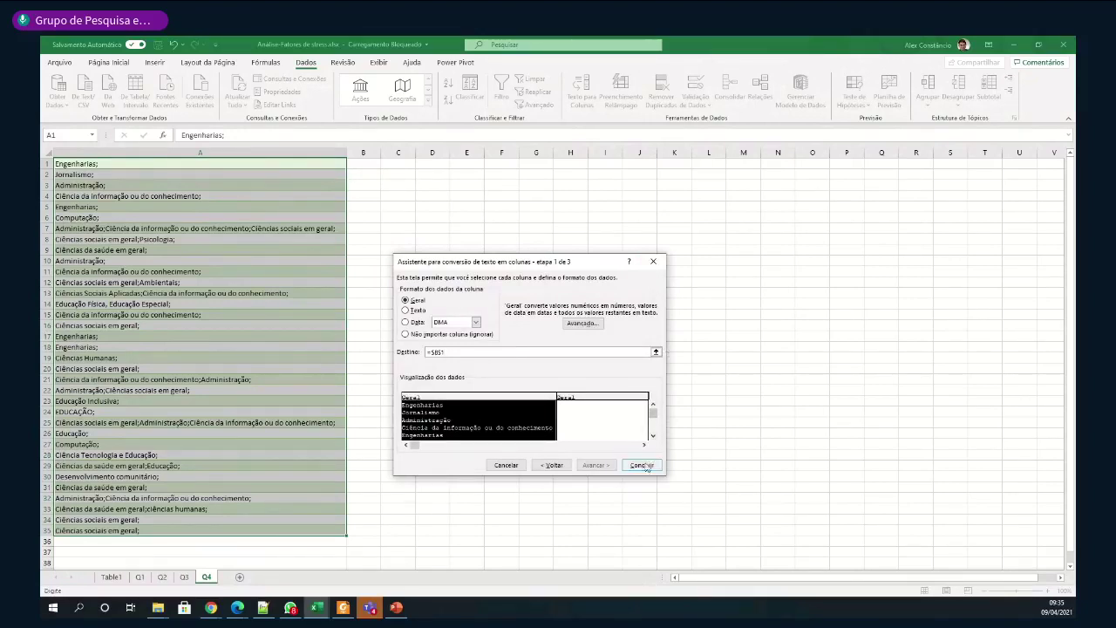
left_click(642, 465)
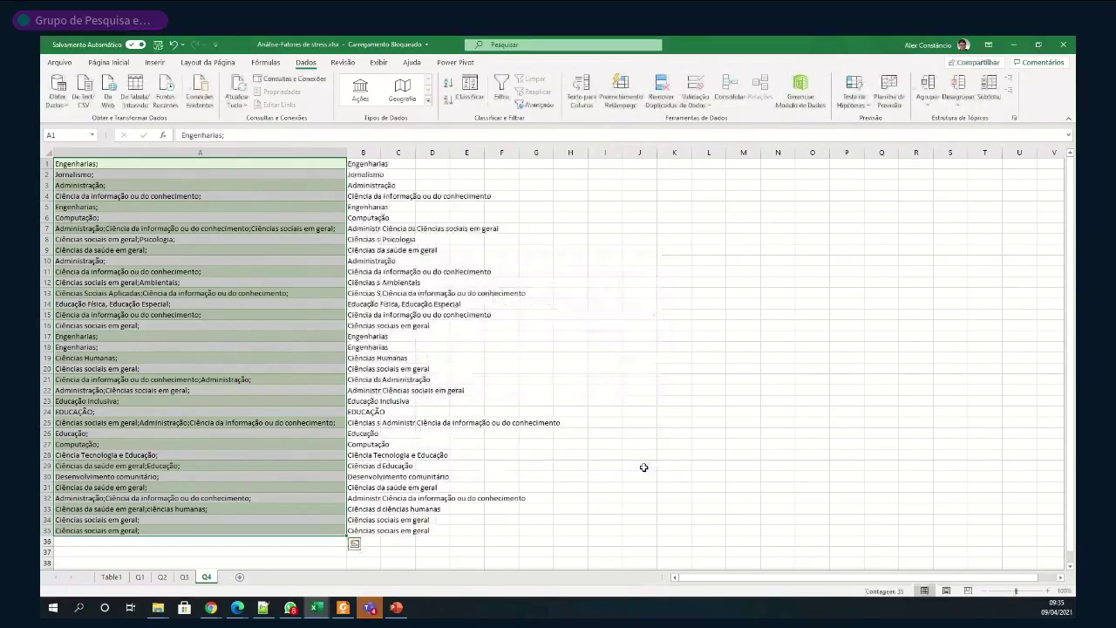
AutoFit columns B, C and D to their text
double_click(381, 152)
double_click(532, 152)
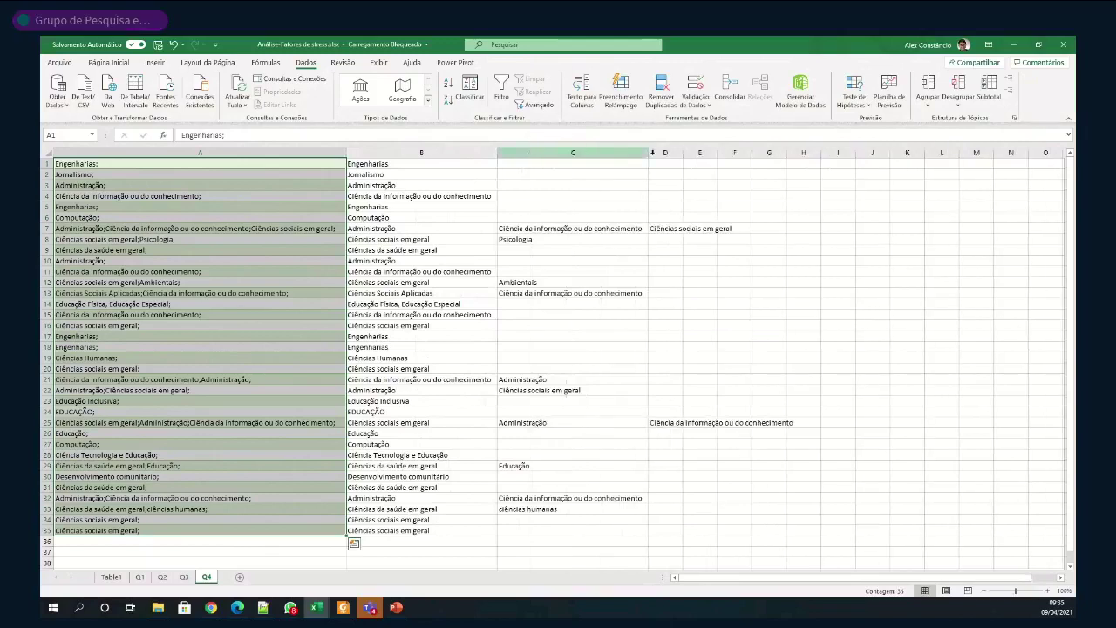
double_click(684, 151)
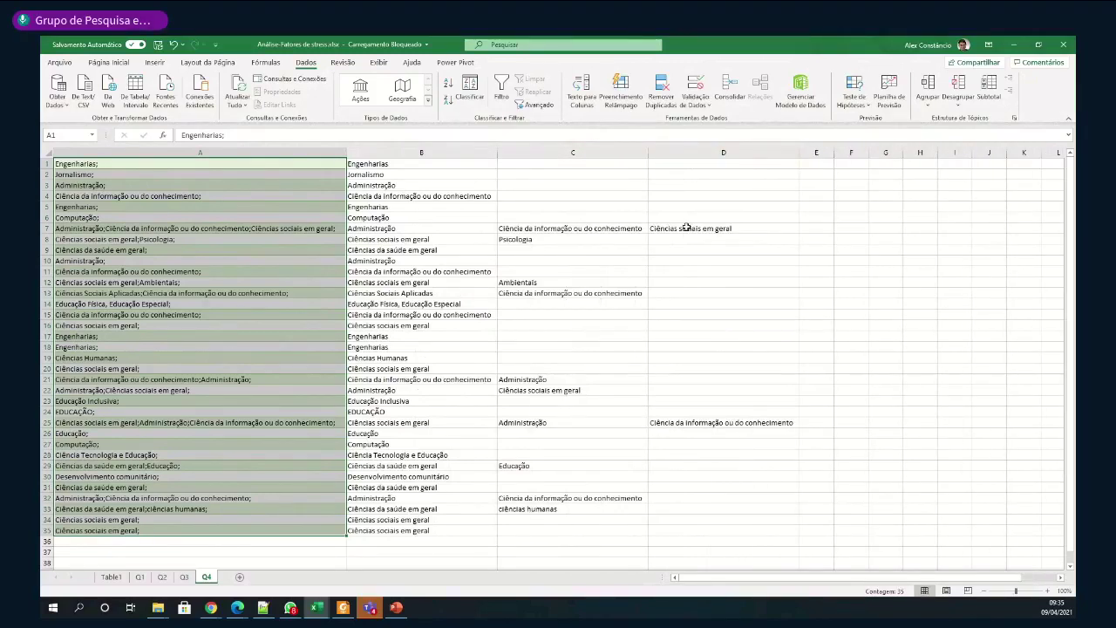
Delete the original semicolon-joined column A
left_click(195, 152)
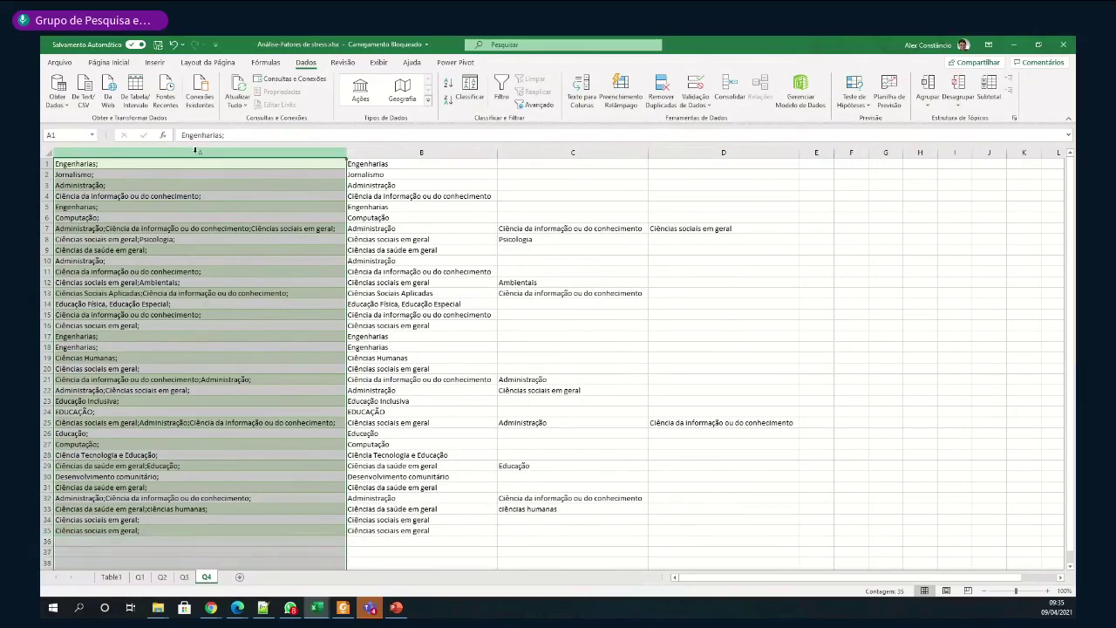
right_click(197, 151)
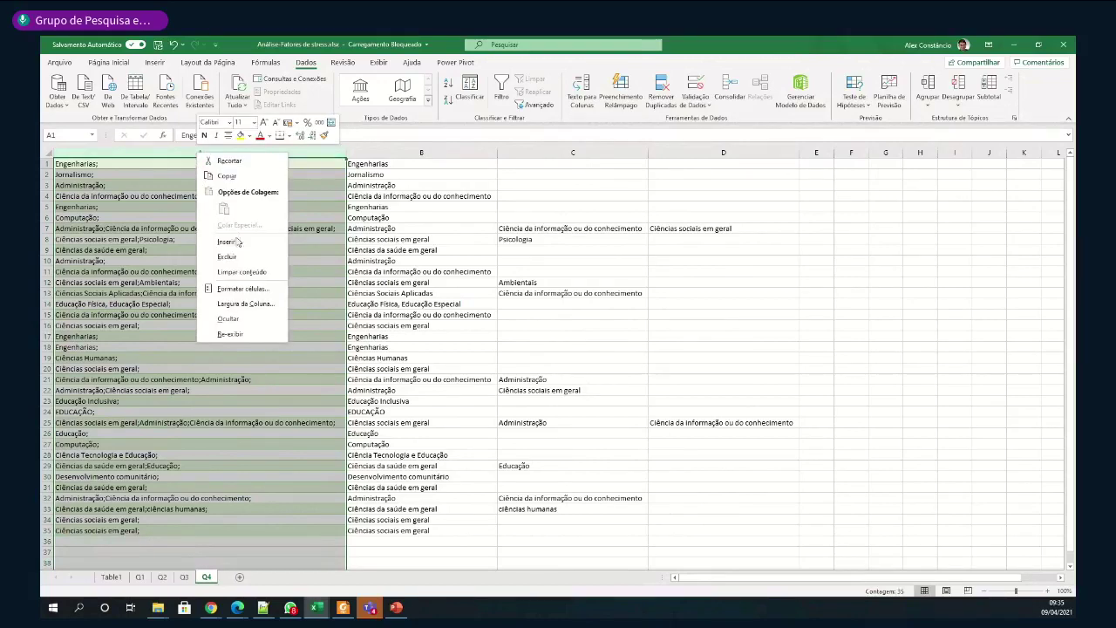
left_click(226, 257)
left_click(584, 171)
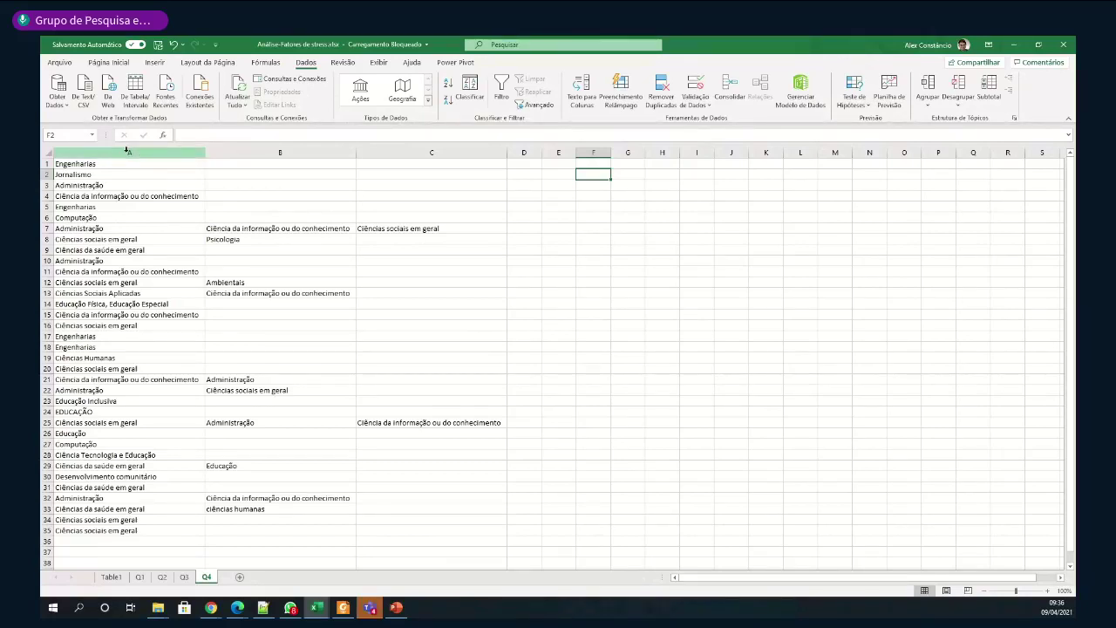
left_click(128, 150)
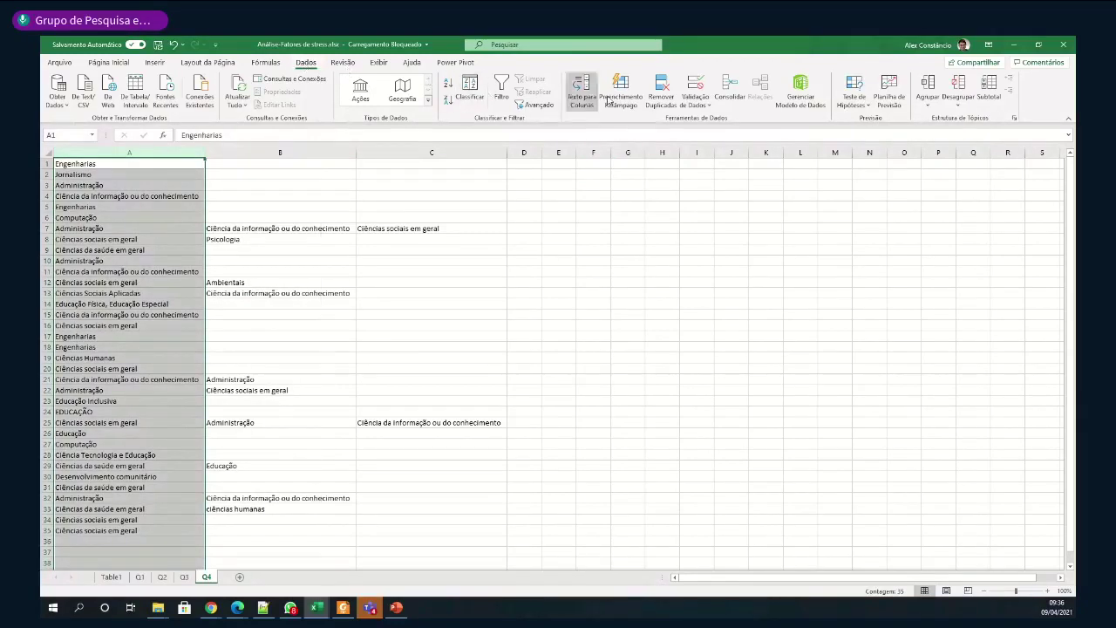
Remove duplicates from column A alone, leaving 14 distinct knowledge areas
left_click(658, 99)
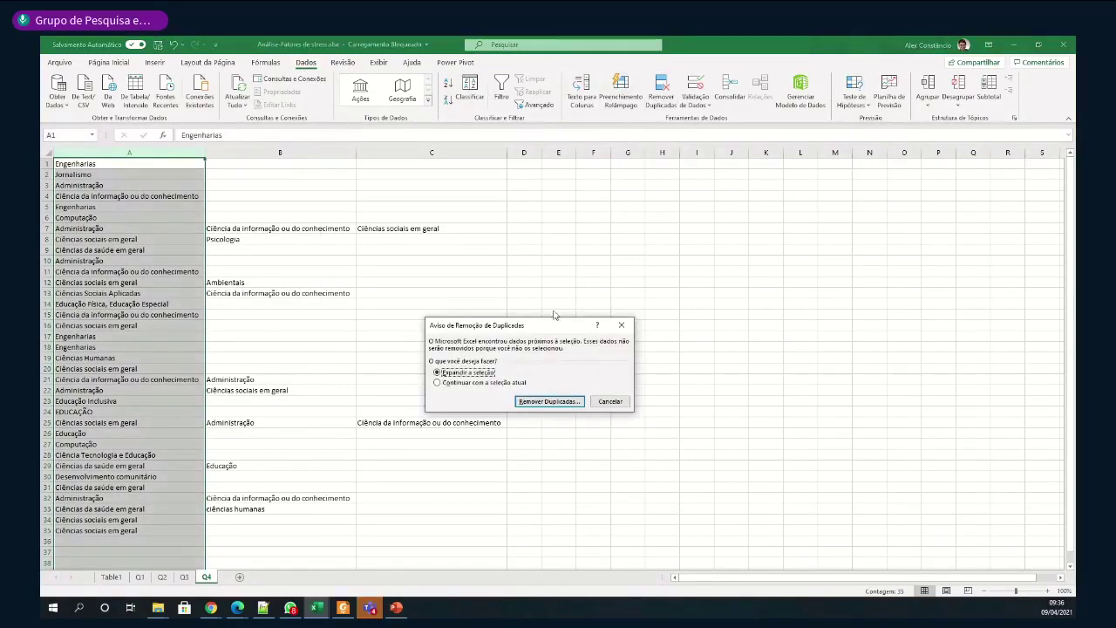
left_click(463, 382)
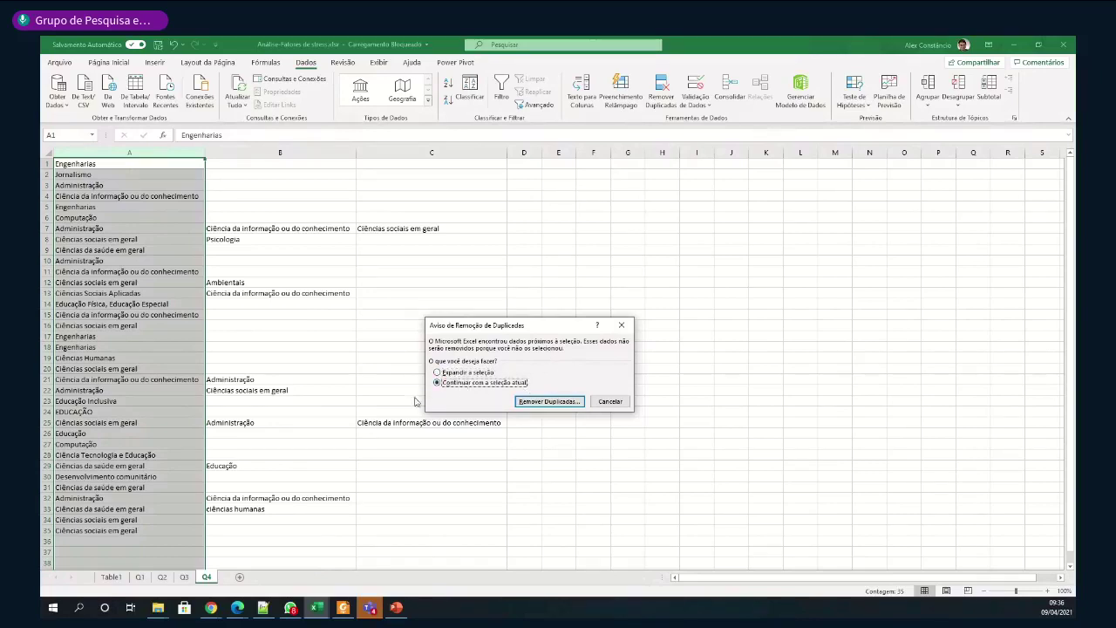
left_click(564, 403)
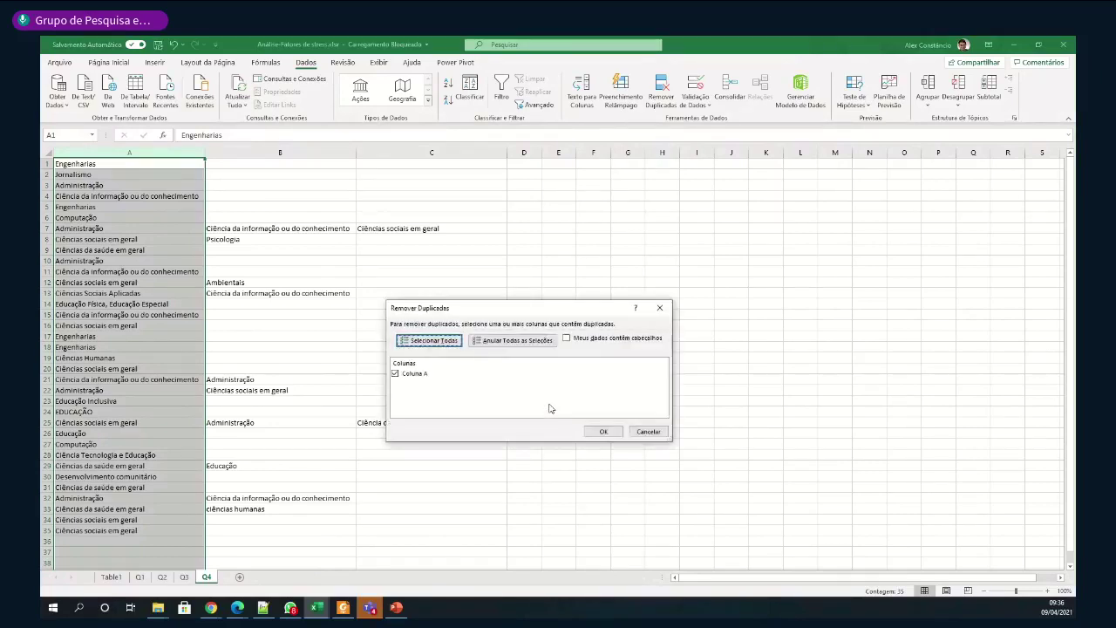
left_click(600, 430)
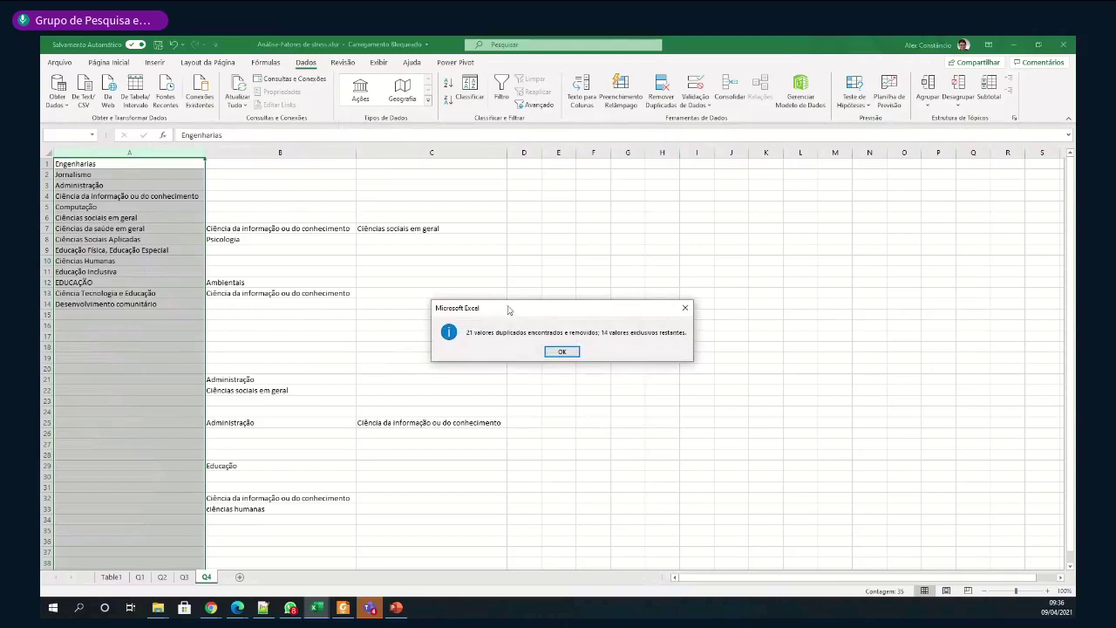
left_click(562, 351)
Remove duplicates from column B alone, leaving seven distinct areas
left_click_drag(206, 154, 269, 153)
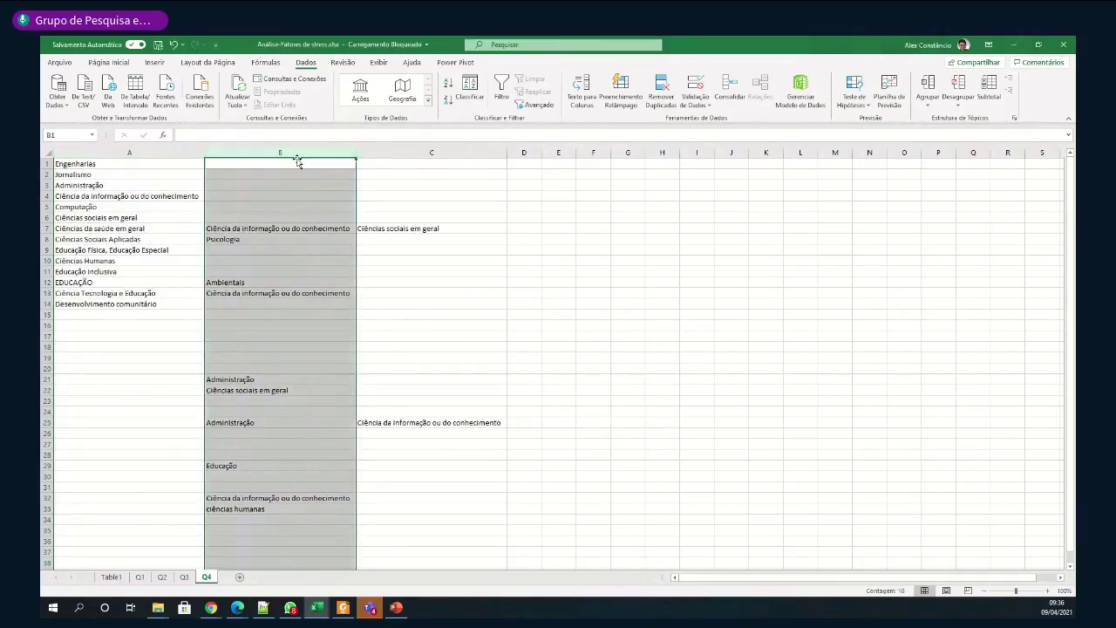
left_click(661, 91)
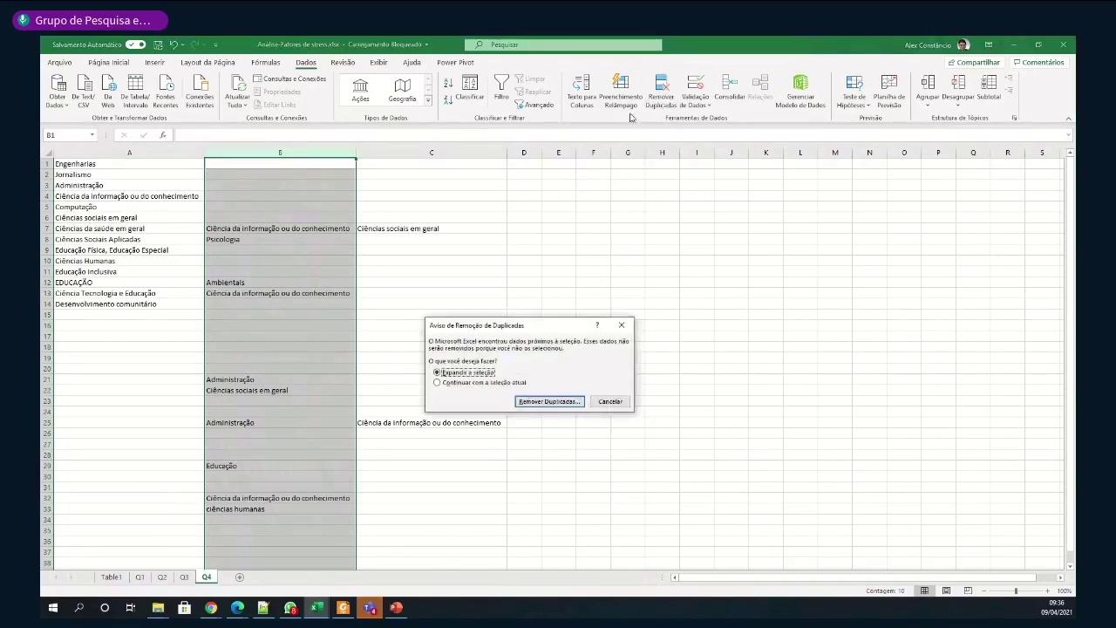
left_click(481, 384)
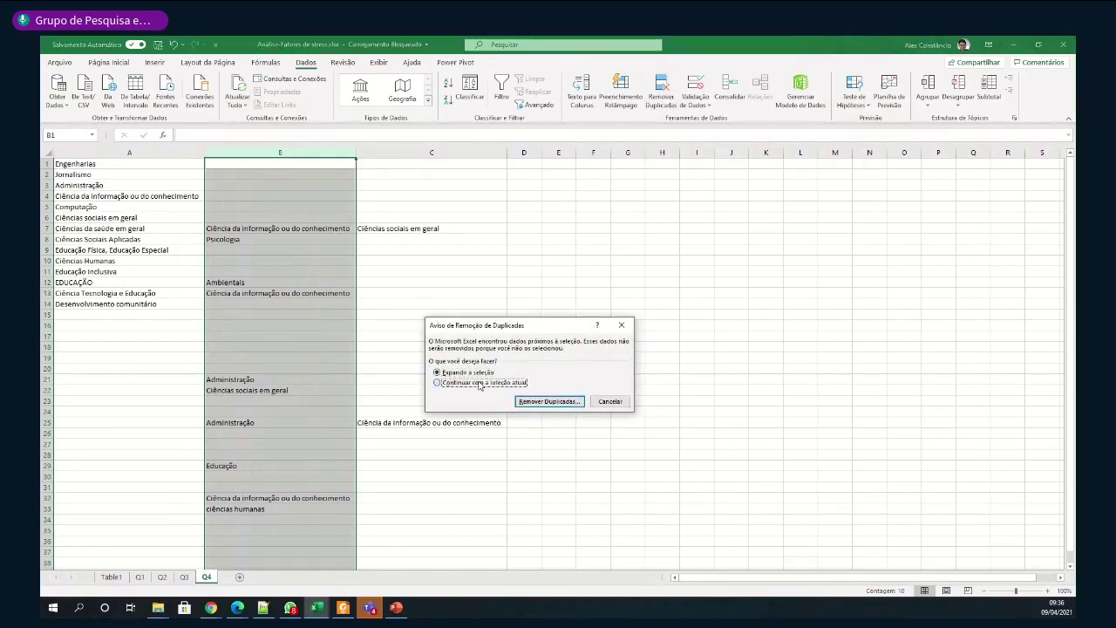
left_click(558, 402)
left_click(603, 431)
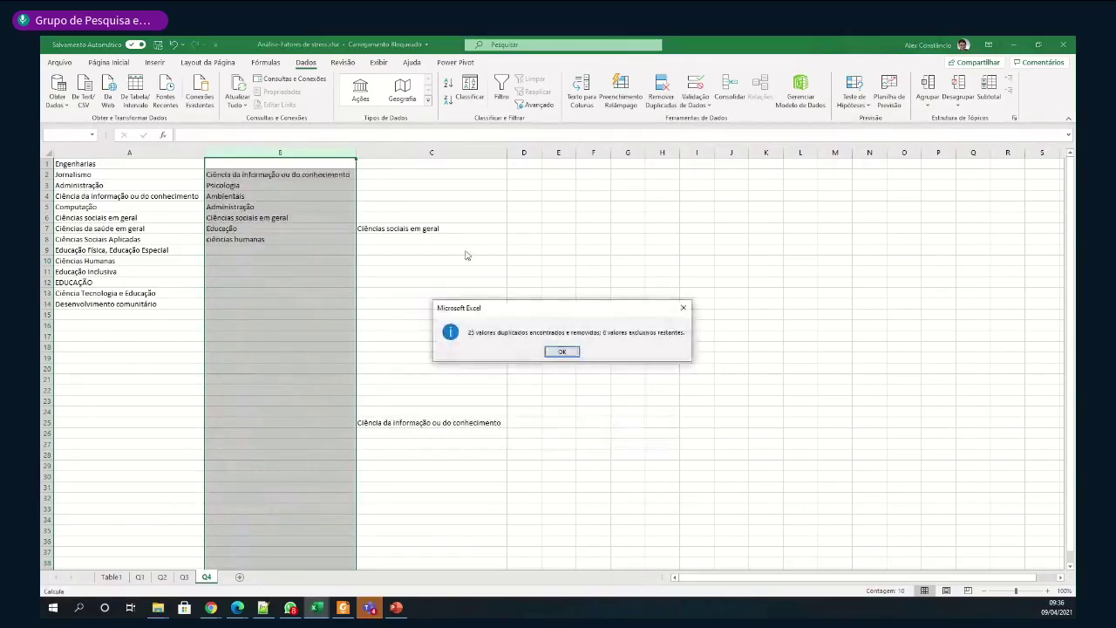
left_click(563, 354)
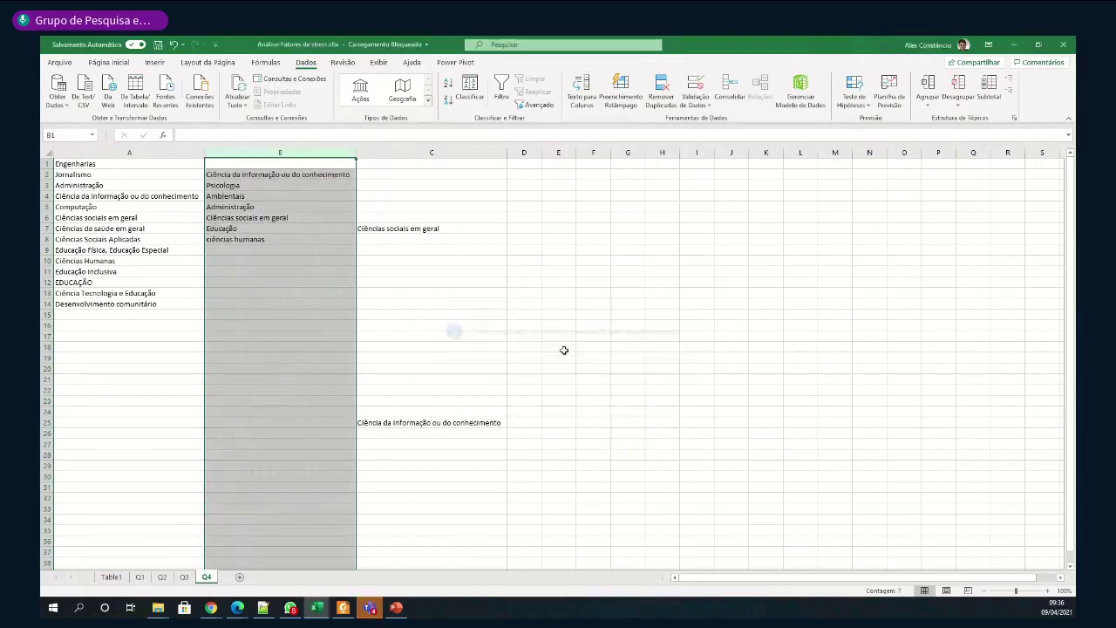
Remove duplicates from column C alone, leaving two distinct areas
left_click(404, 151)
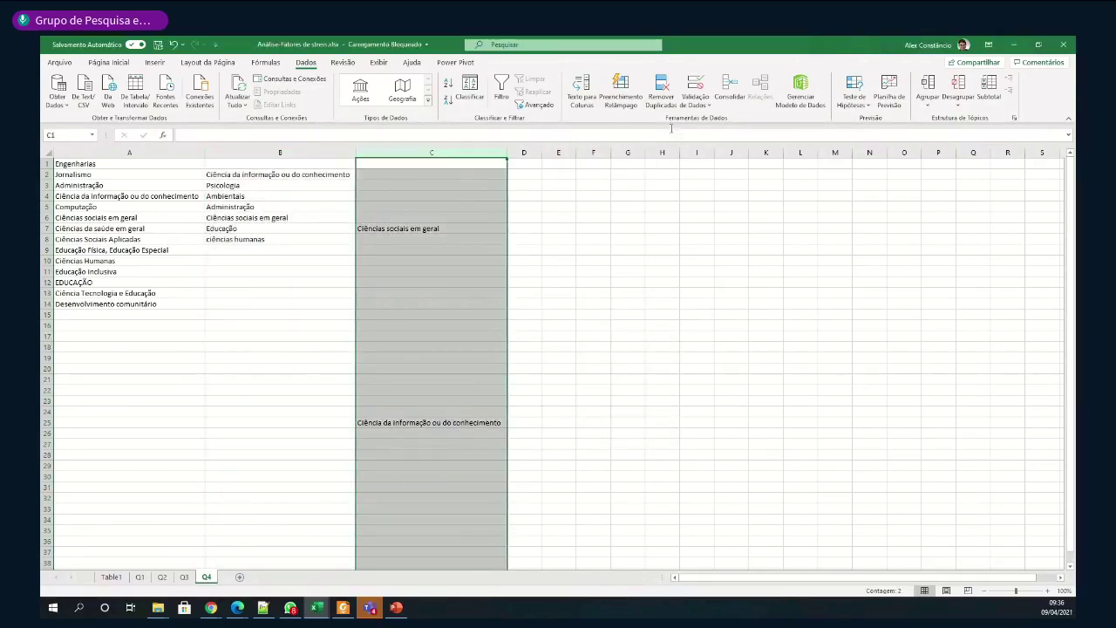
left_click(661, 96)
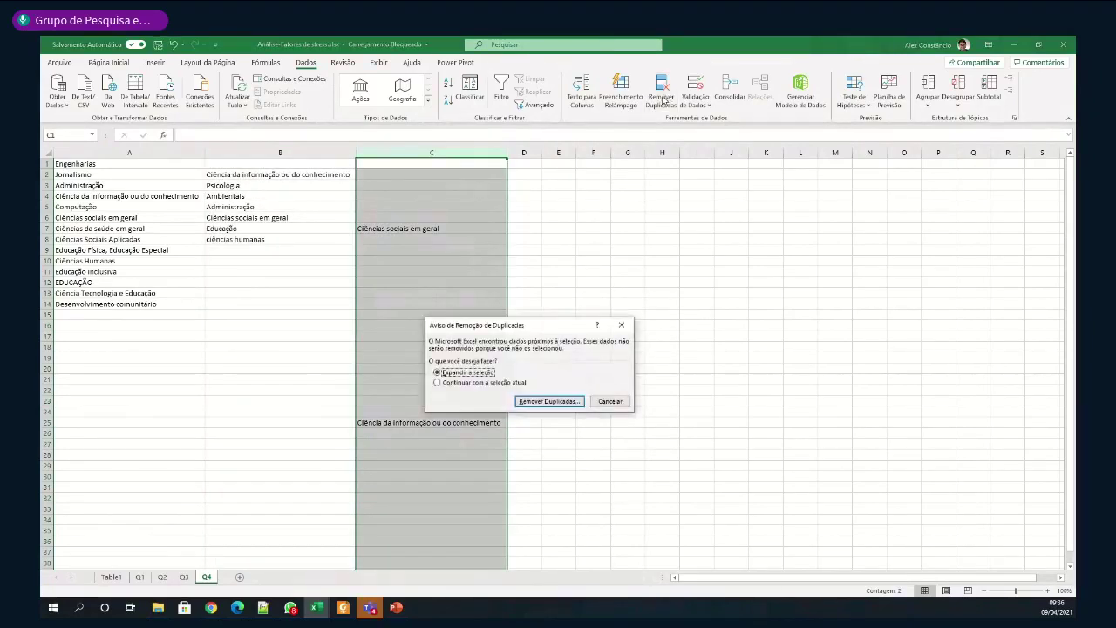
left_click(476, 384)
left_click(547, 404)
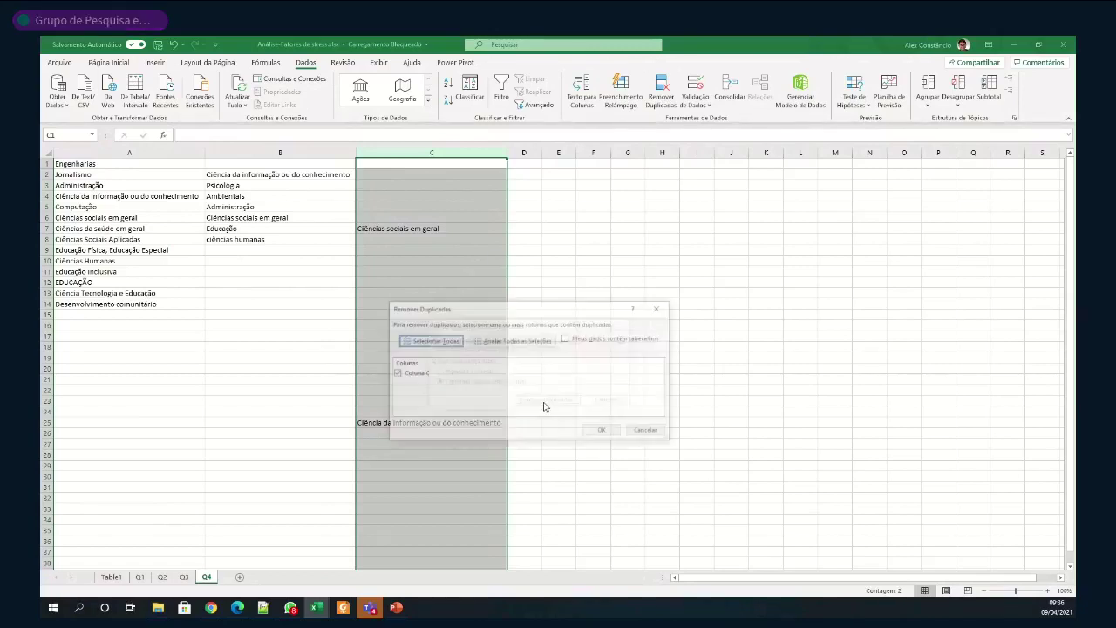
left_click(602, 432)
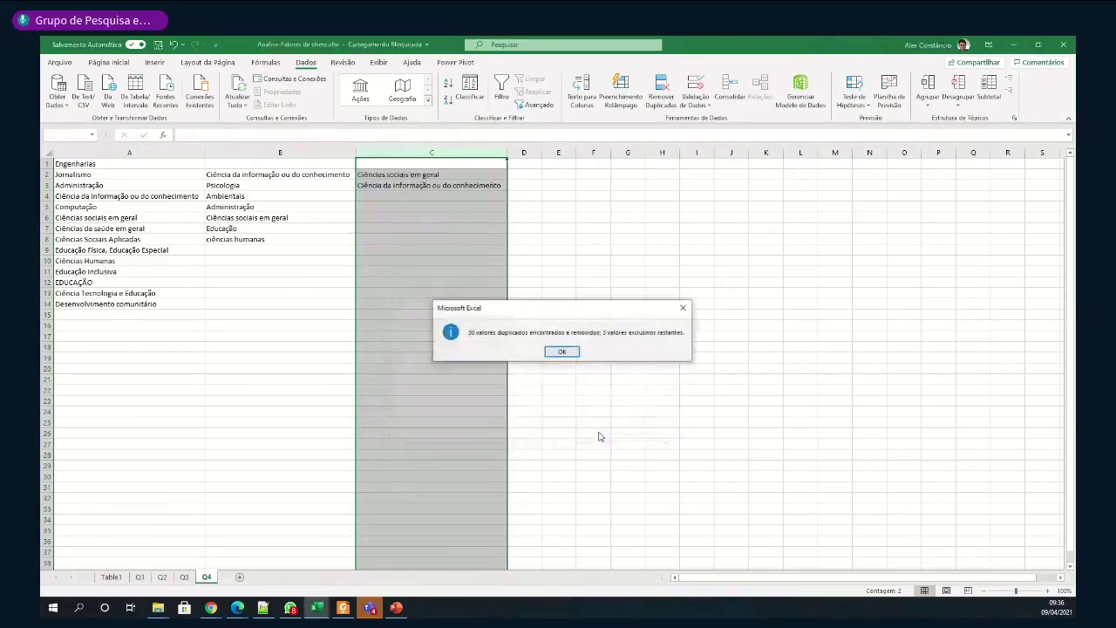
left_click(563, 352)
left_click(593, 260)
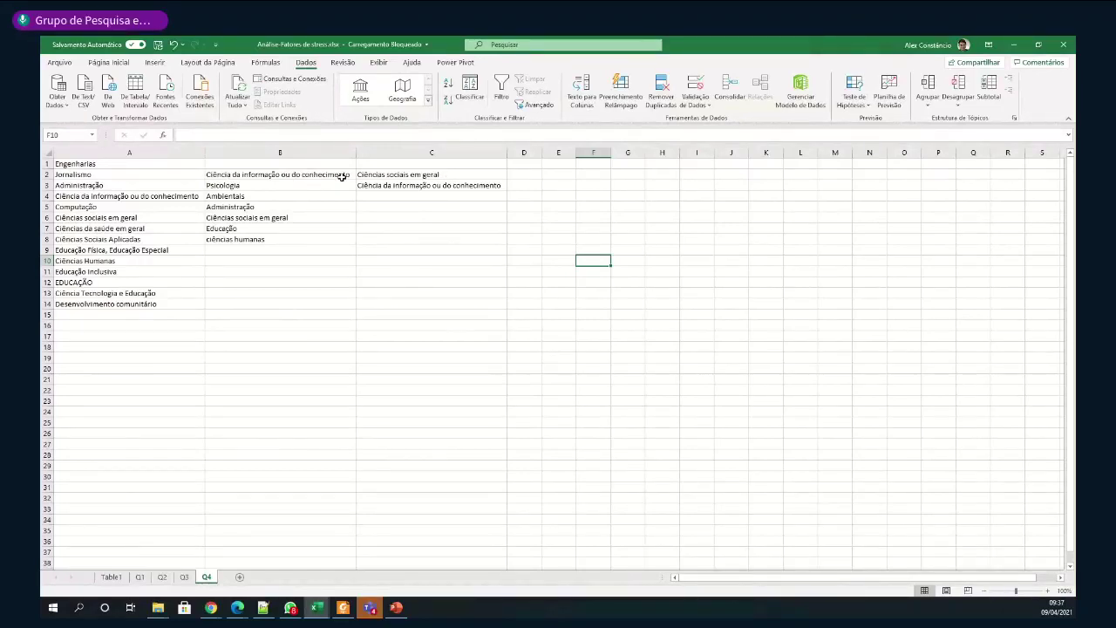
Enter the headings 'Áreas' in E1 and 'Distribuição de áreas' in F1
left_click(557, 166)
type("A")
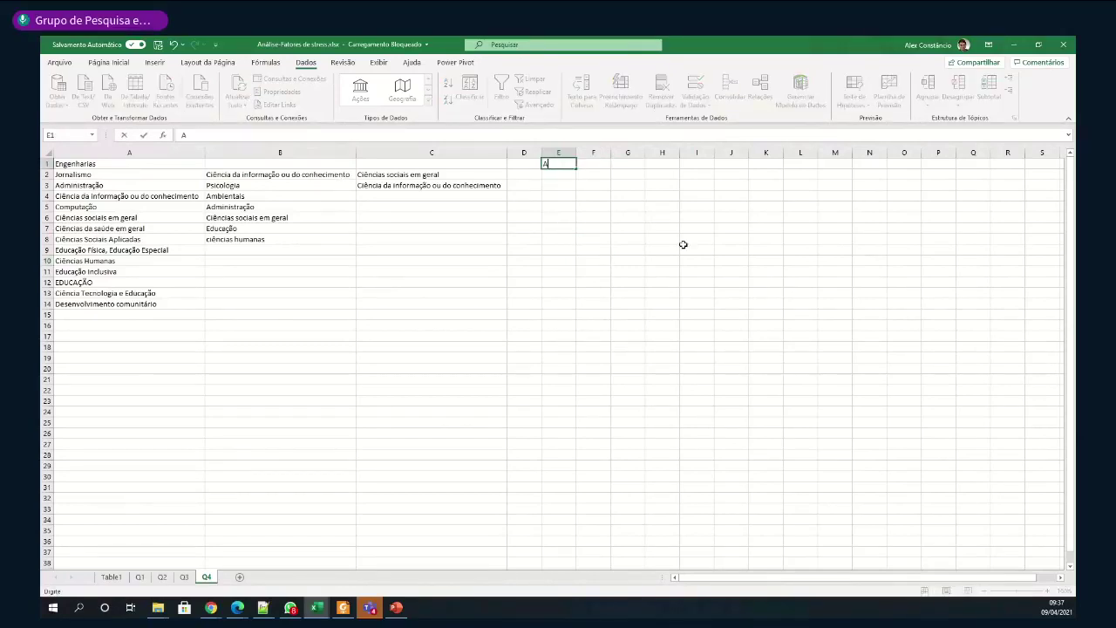
type("área")
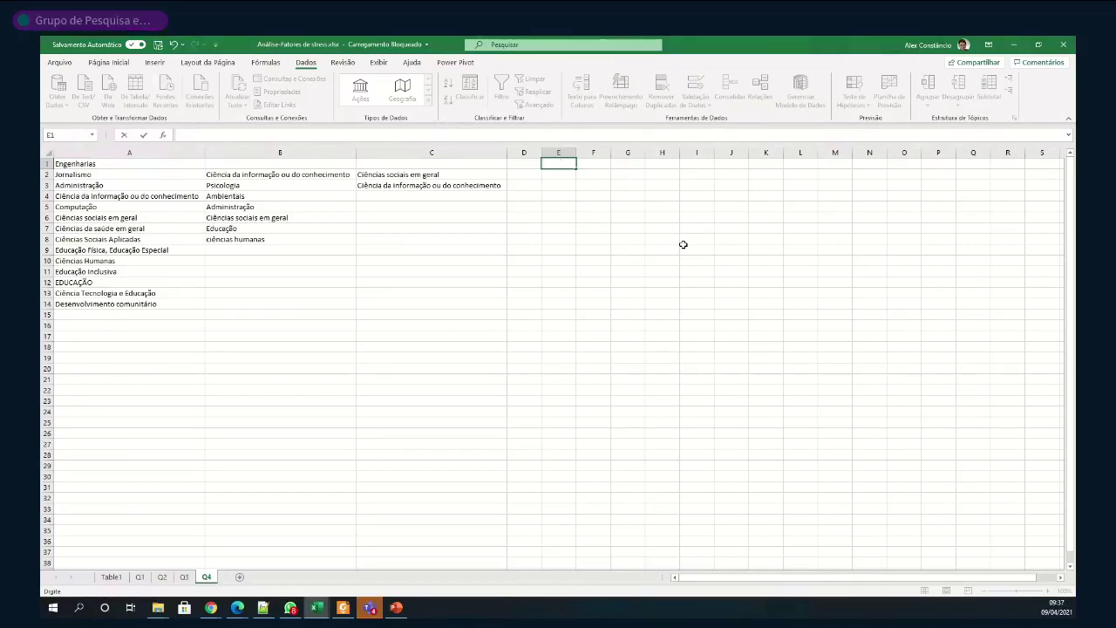
type("Áreas")
key("Tab")
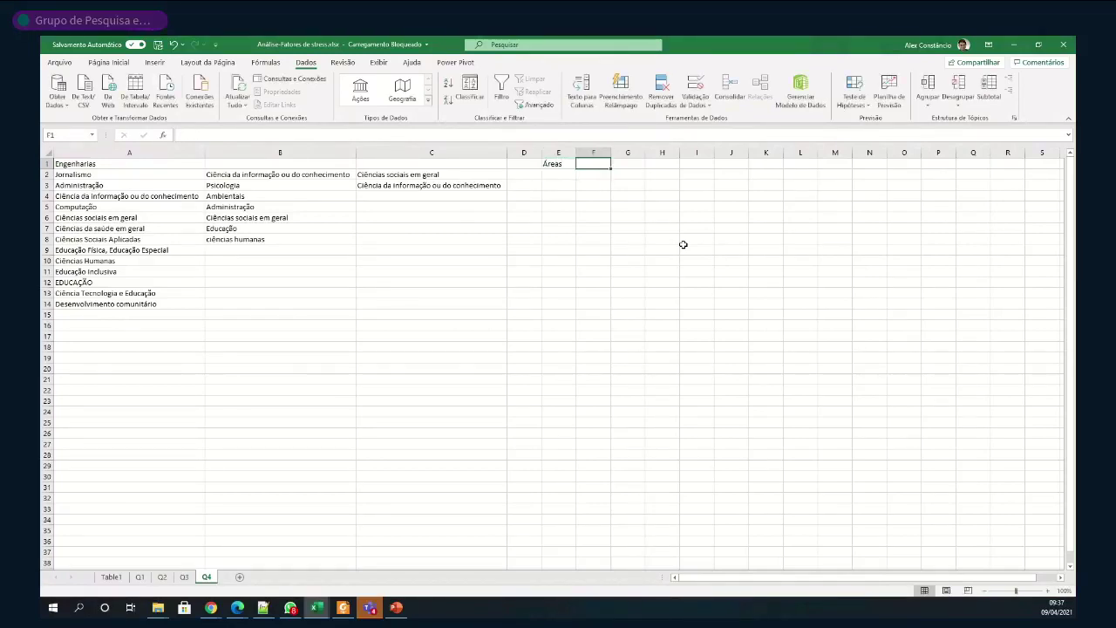
type("D")
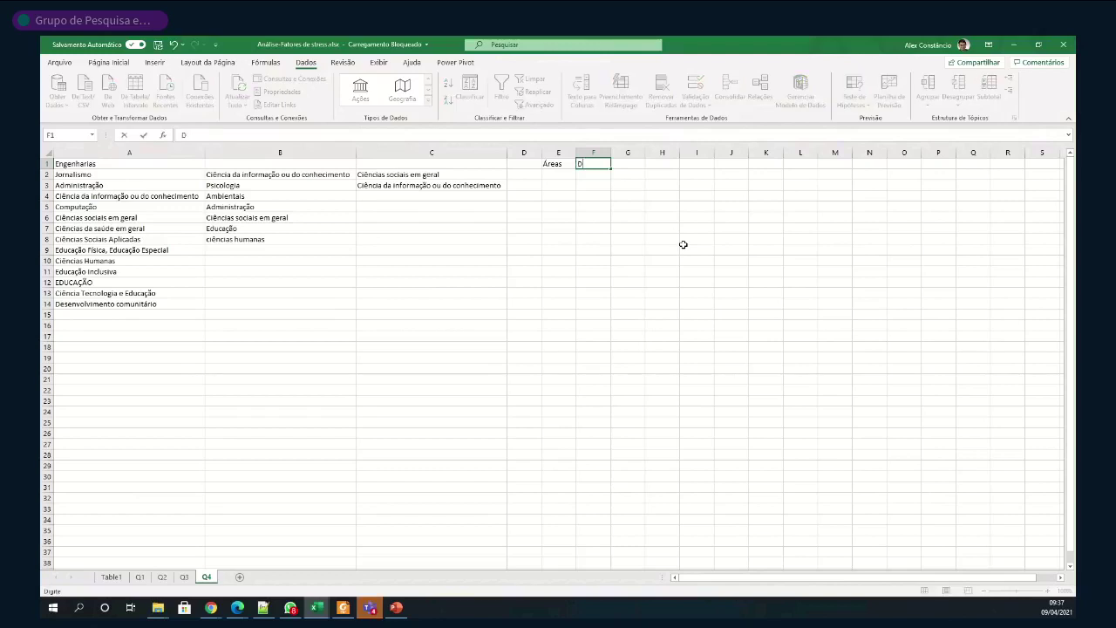
type("istribuição")
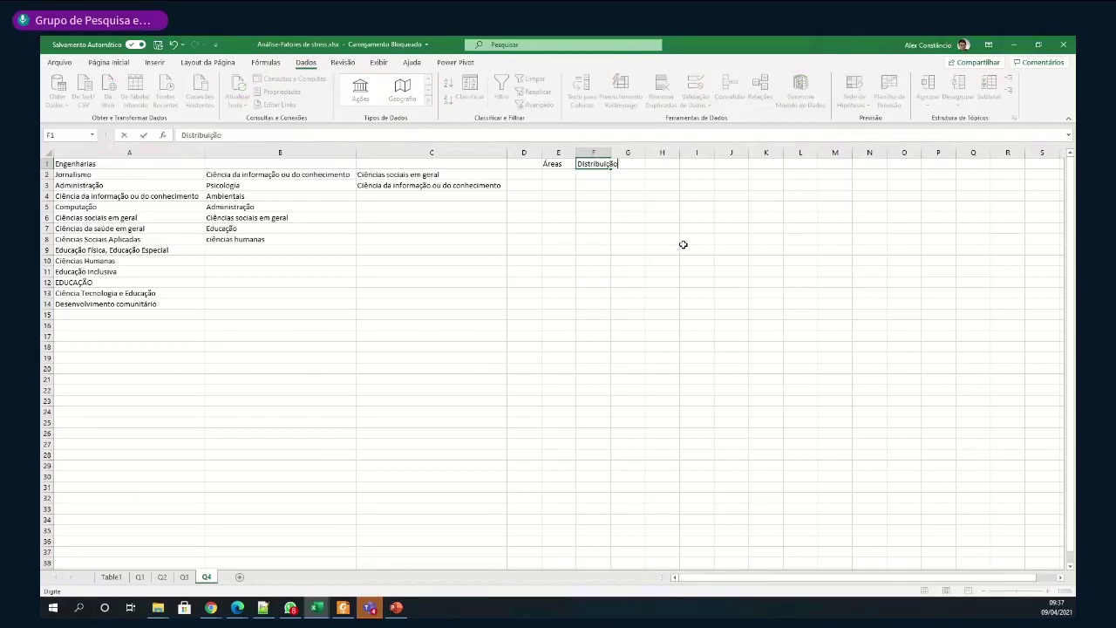
type(" de áreas")
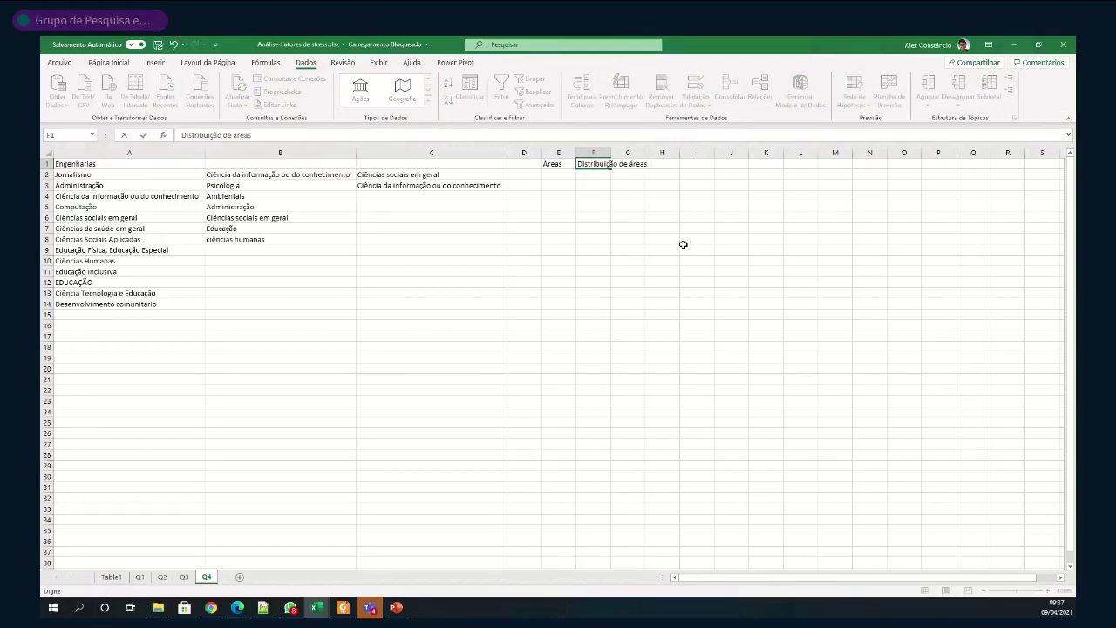
key("Return")
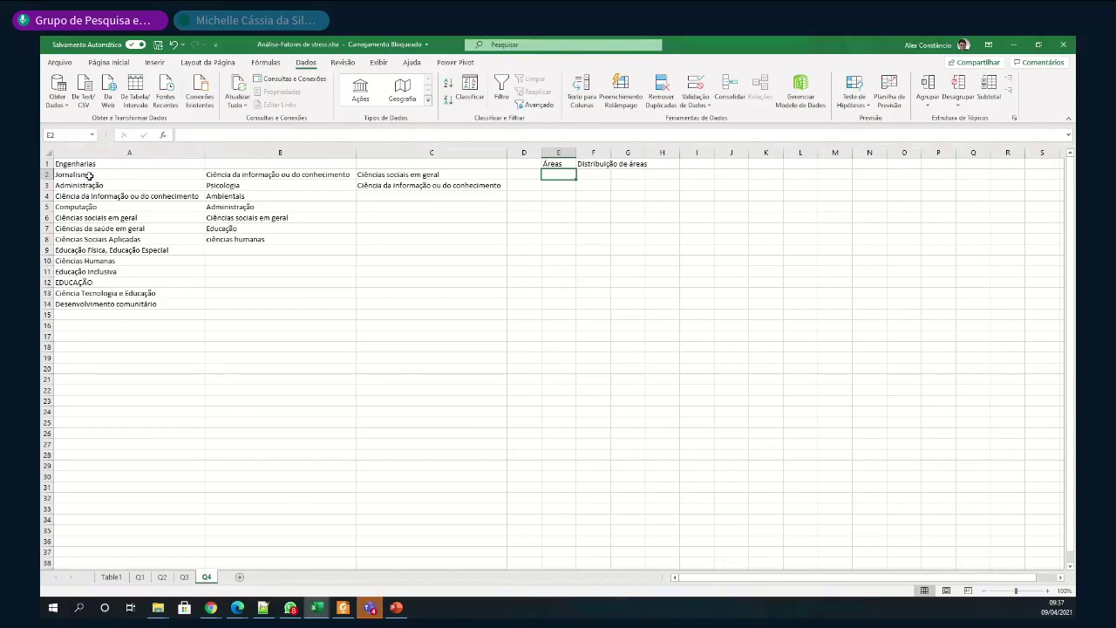
Copy column B's seven area names (B2:B8) into A15:A21
left_click_drag(89, 176, 90, 295)
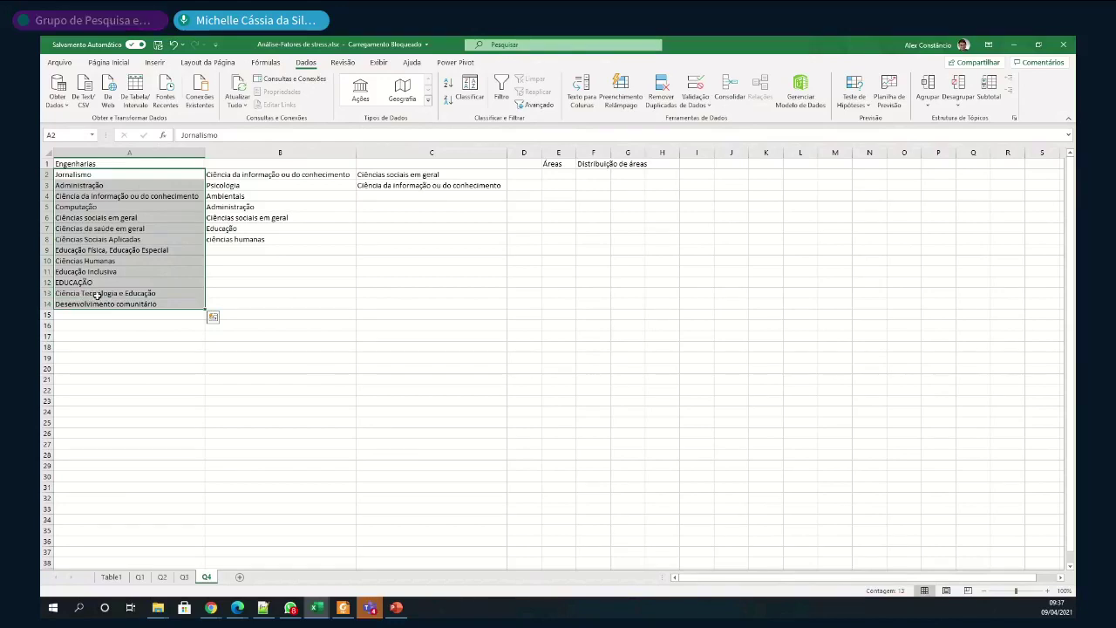
left_click(286, 219)
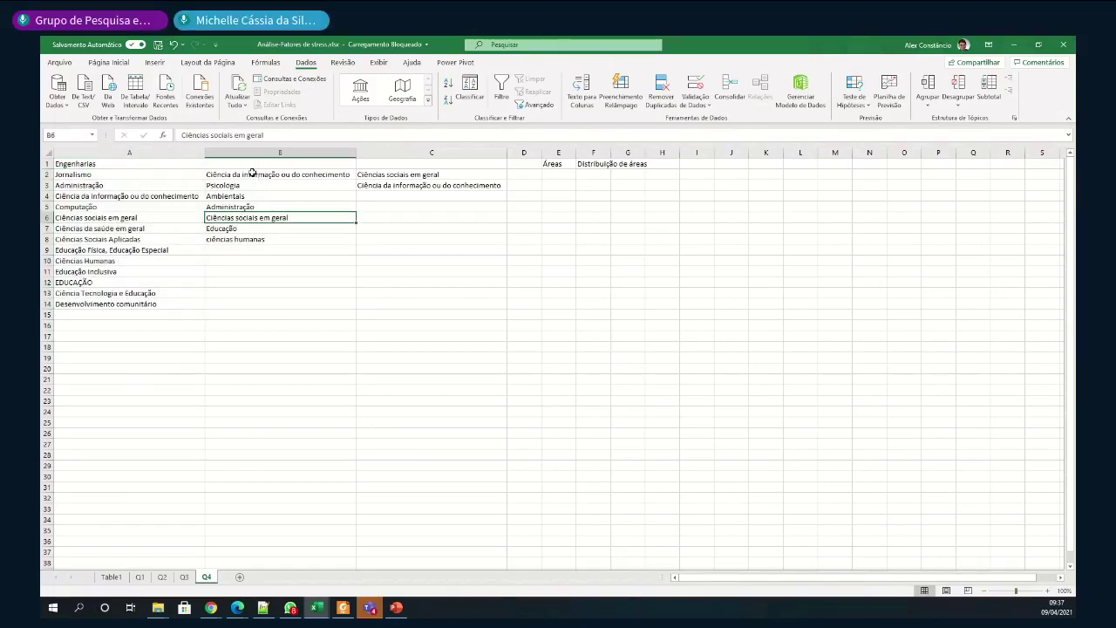
left_click_drag(254, 175, 254, 240)
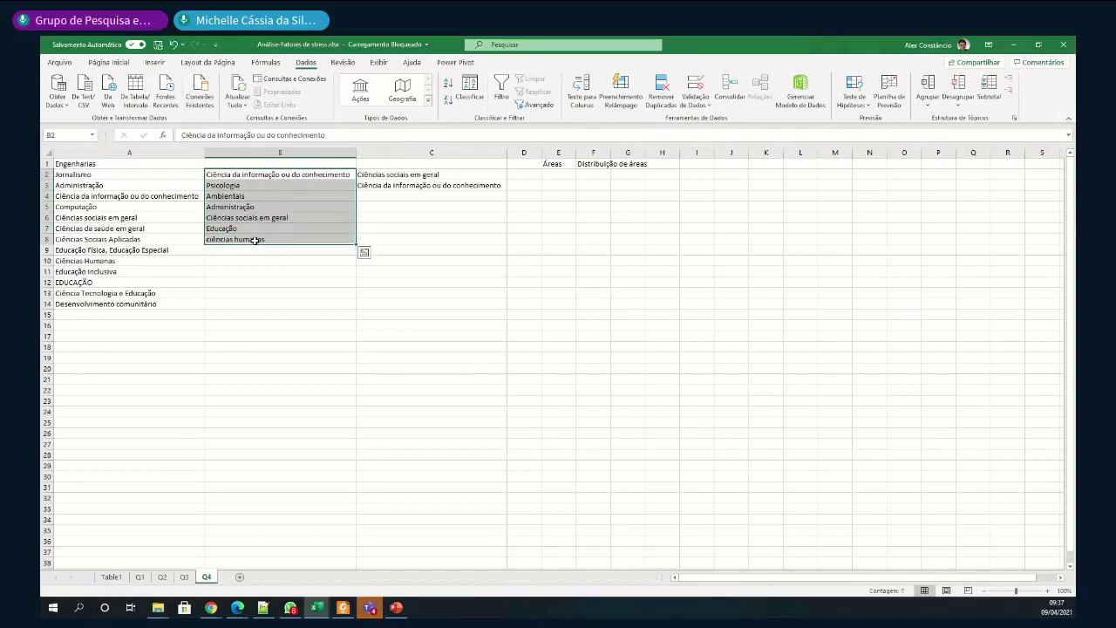
key("ctrl+c")
left_click(122, 312)
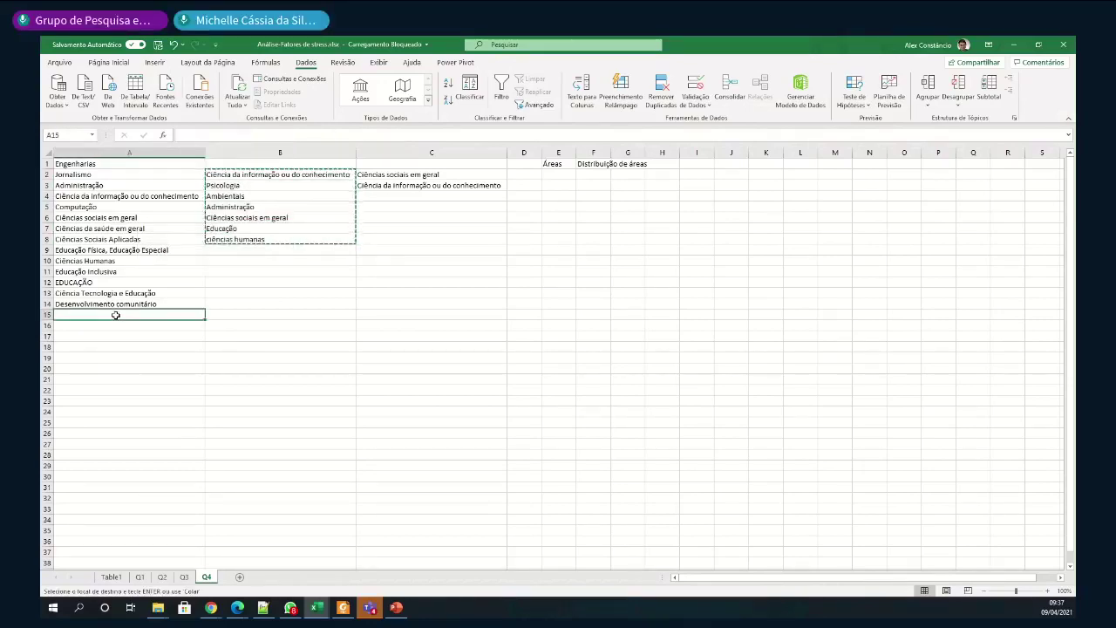
key("ctrl+v")
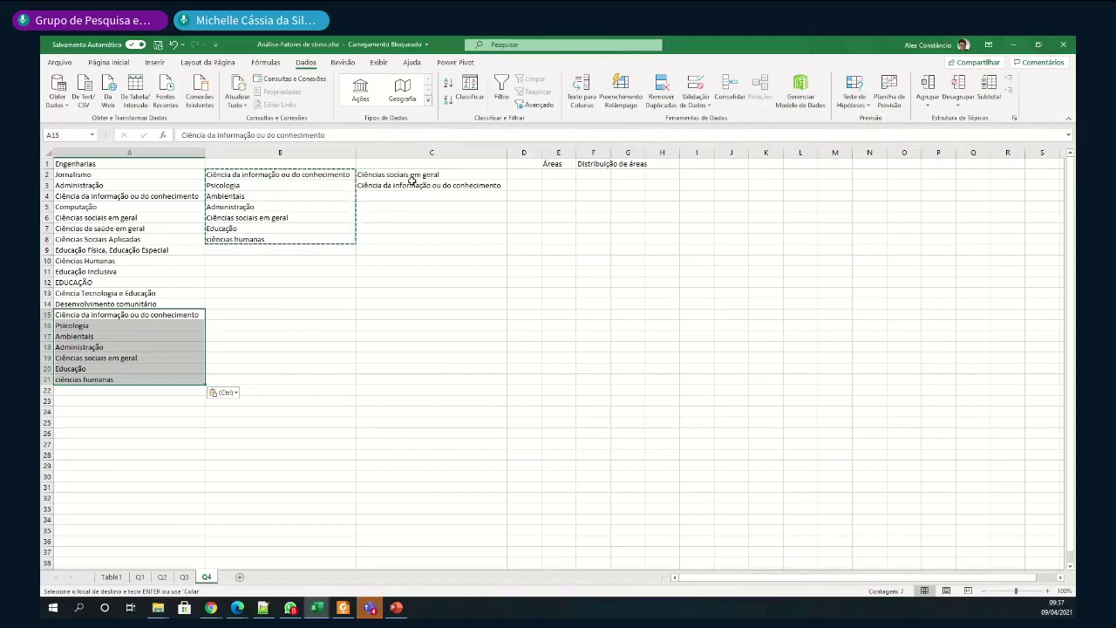
Copy column C's two area names (C2:C3) into A22:A23
left_click_drag(414, 174, 417, 186)
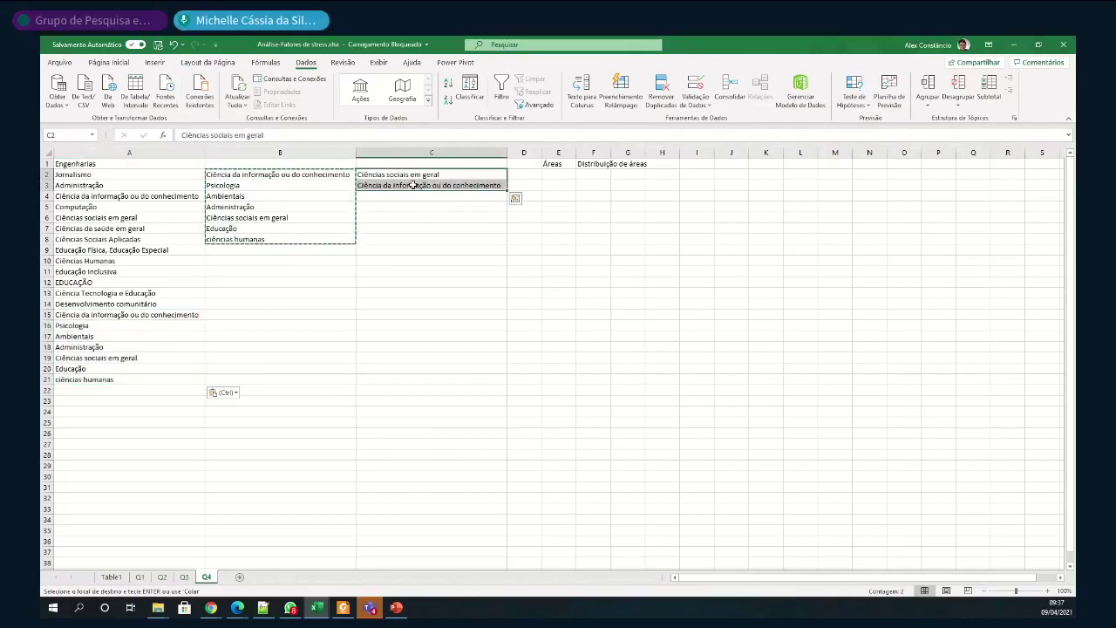
key("ctrl+c")
left_click(87, 390)
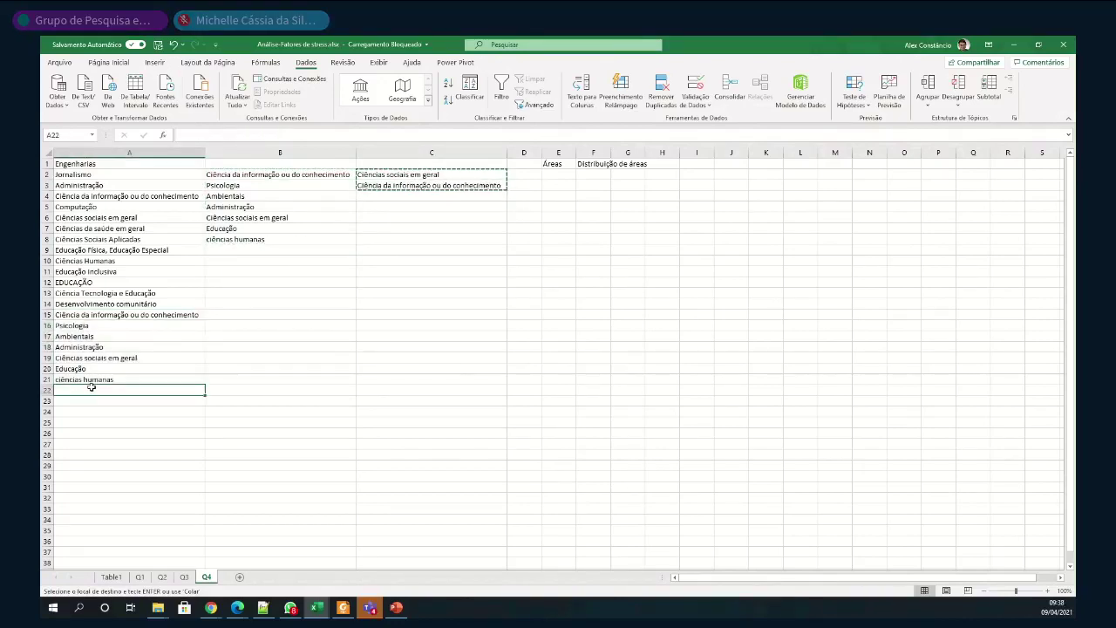
key("ctrl+v")
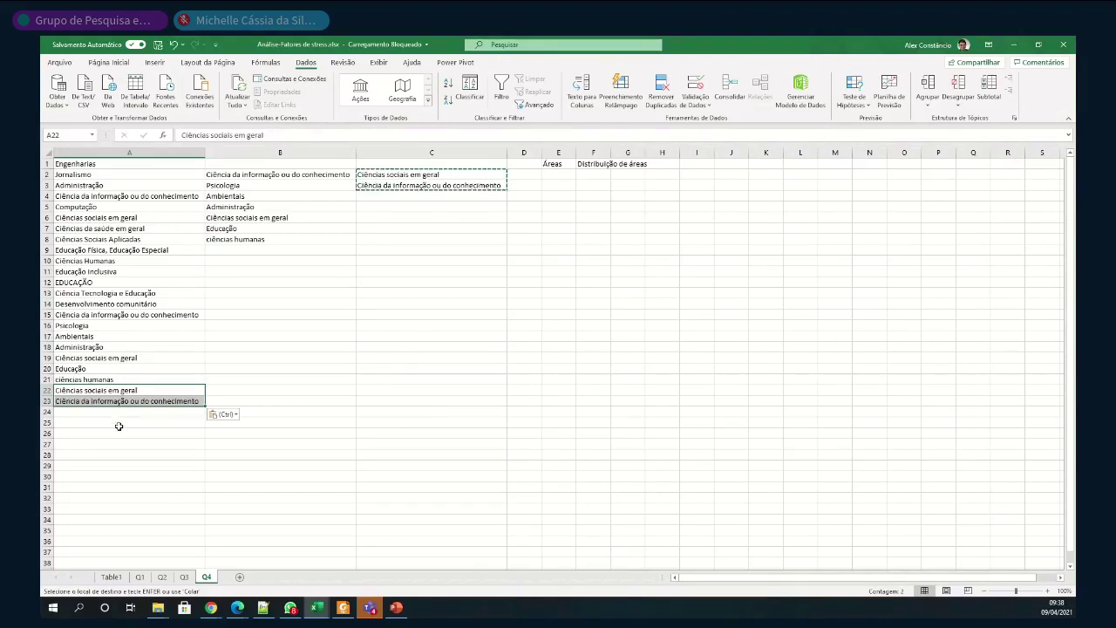
left_click(120, 428)
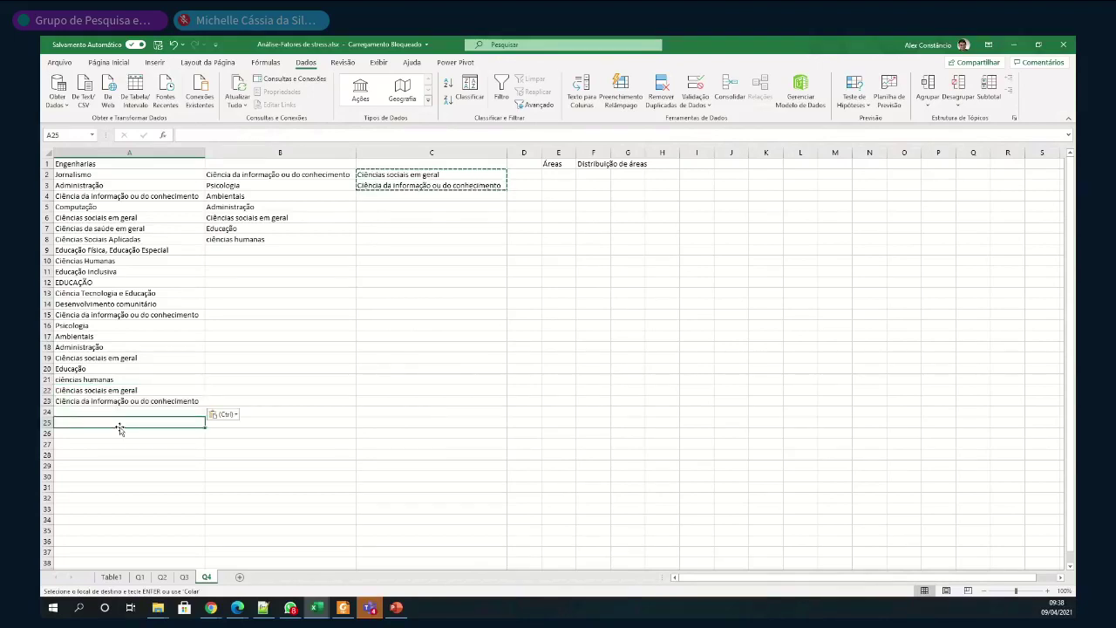
Delete the old area-list columns B and C
left_click(283, 151)
right_click(285, 153)
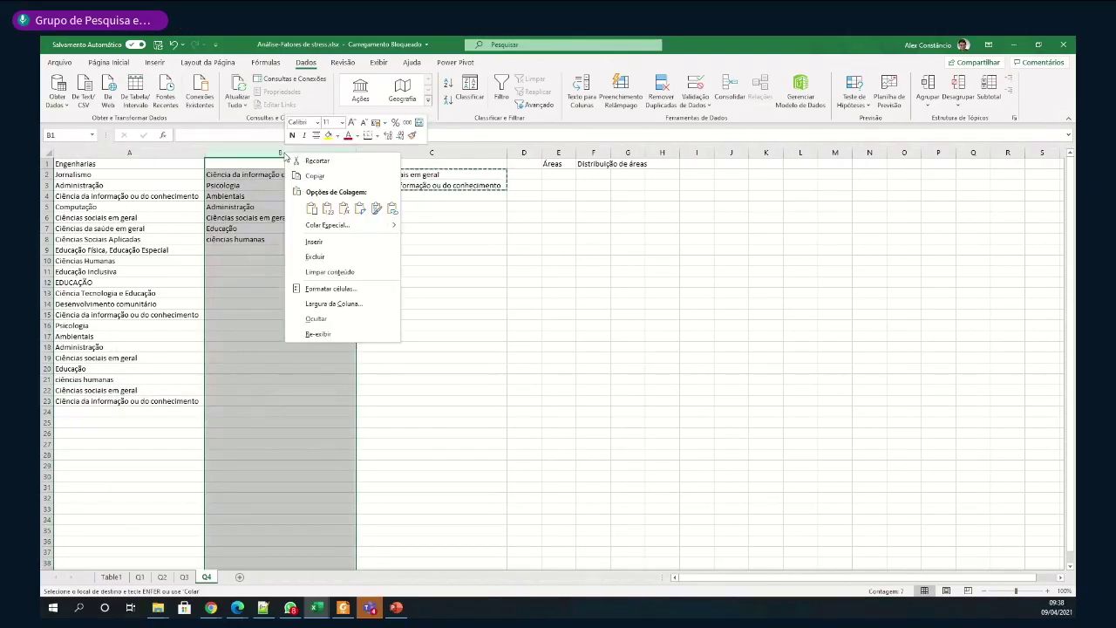
left_click(315, 245)
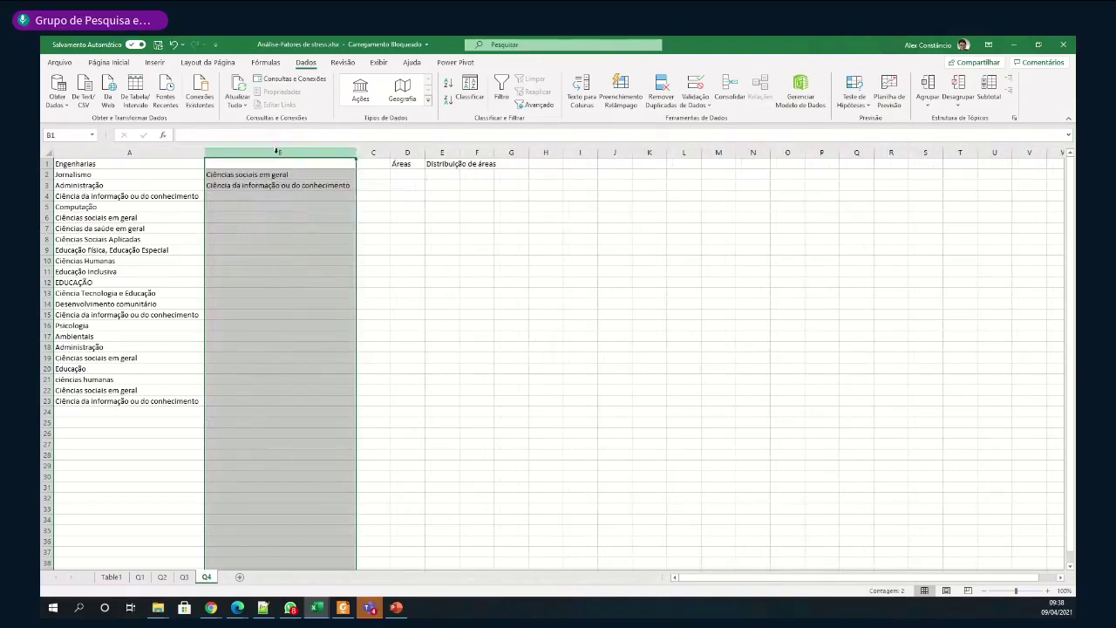
right_click(279, 154)
left_click(306, 257)
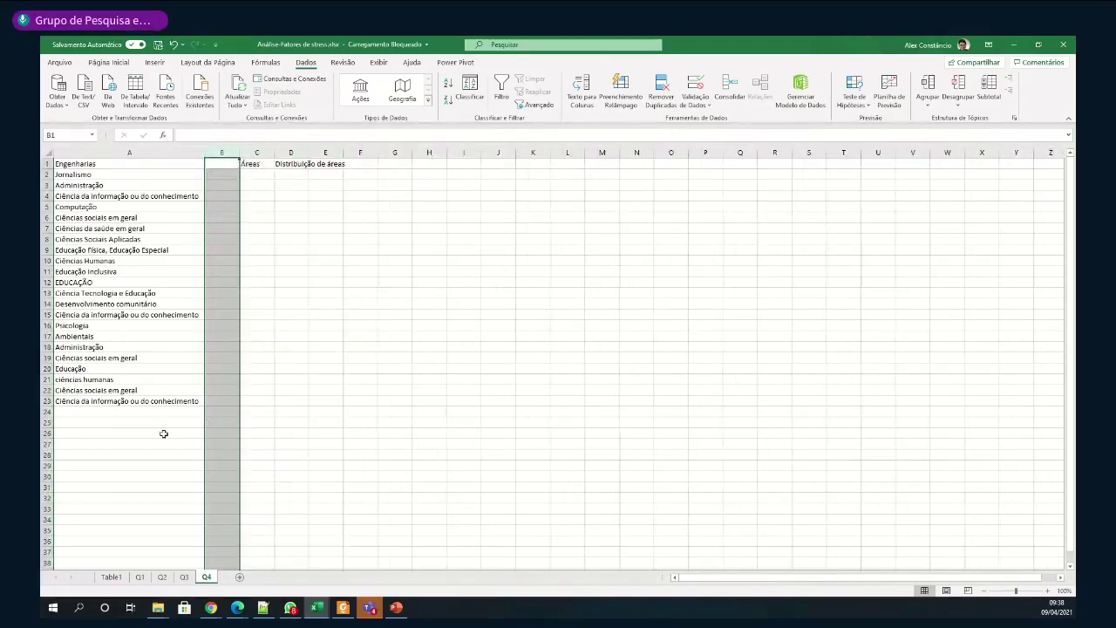
left_click(162, 444)
Remove duplicate area names from column A, leaving 16 unique areas
left_click(168, 157)
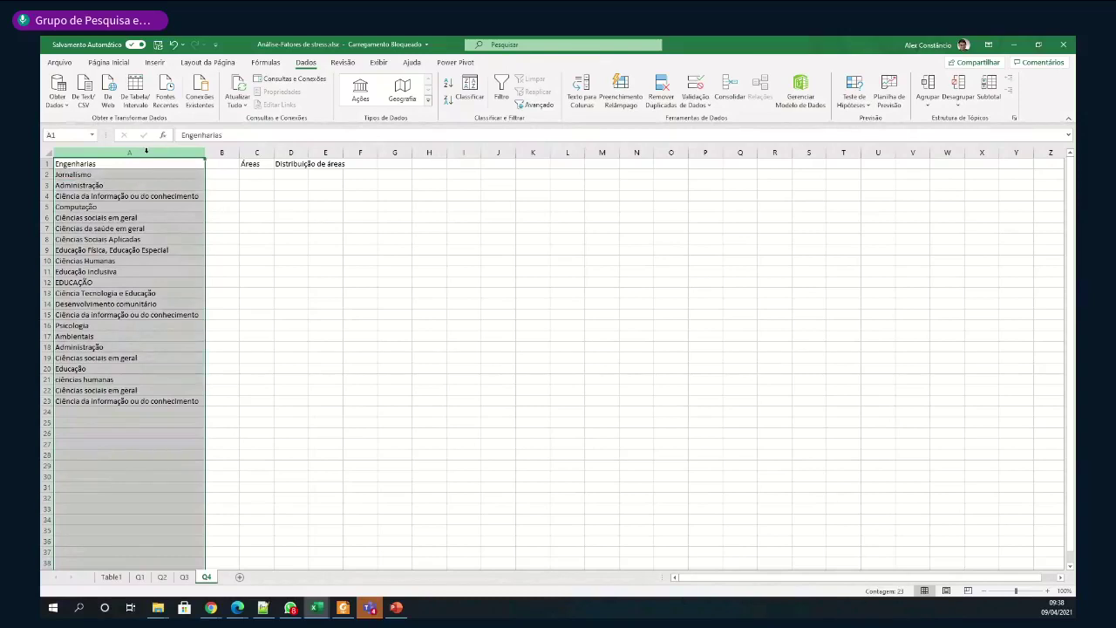
left_click(660, 96)
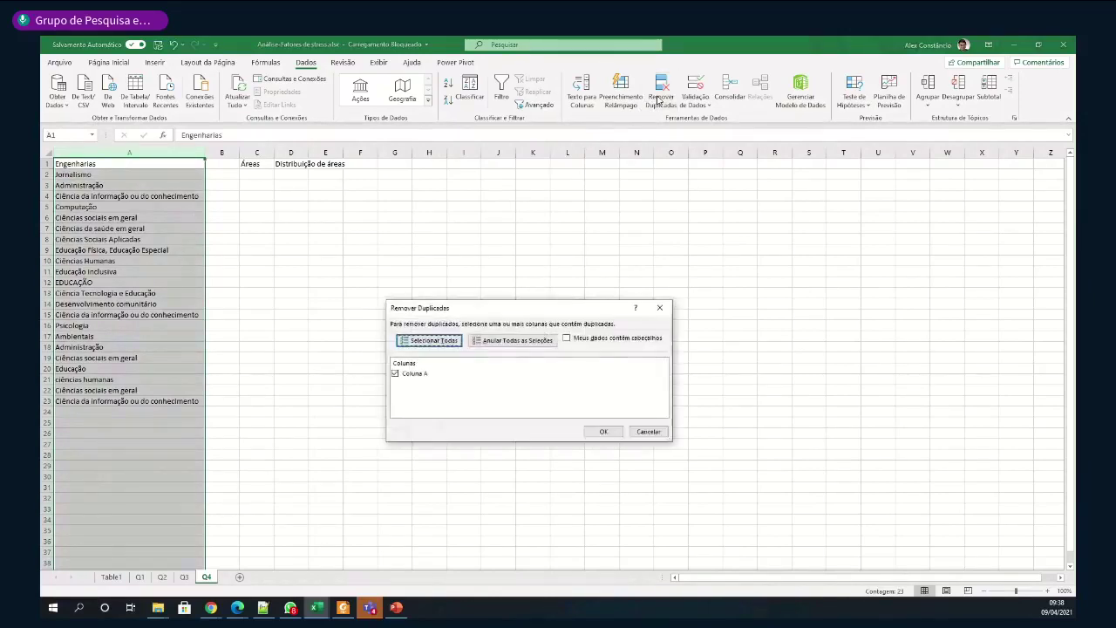
left_click(602, 432)
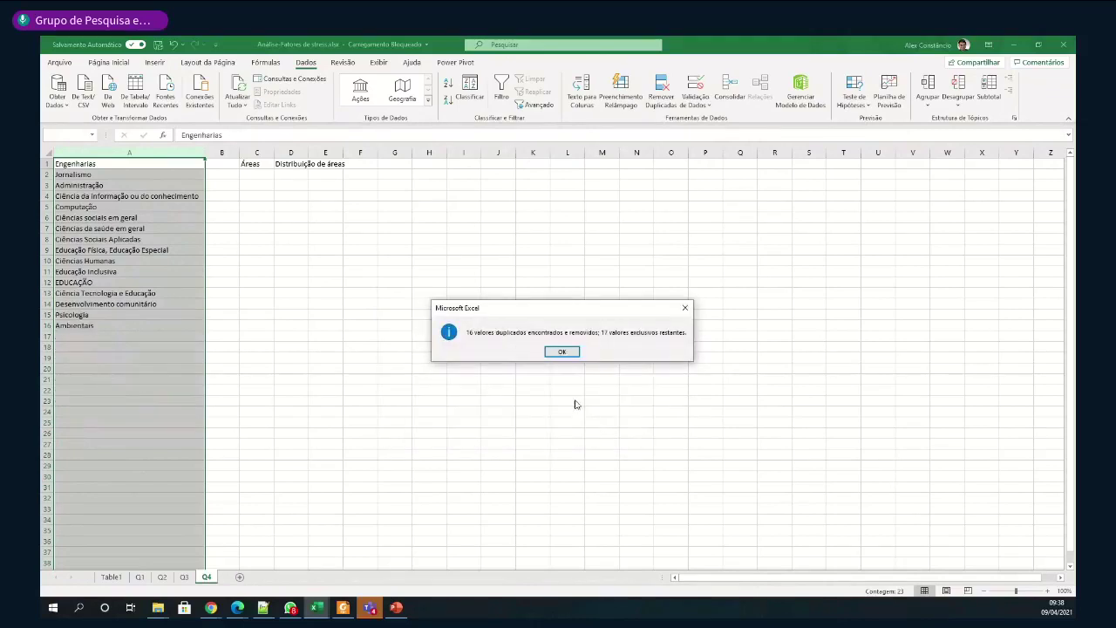
left_click(559, 352)
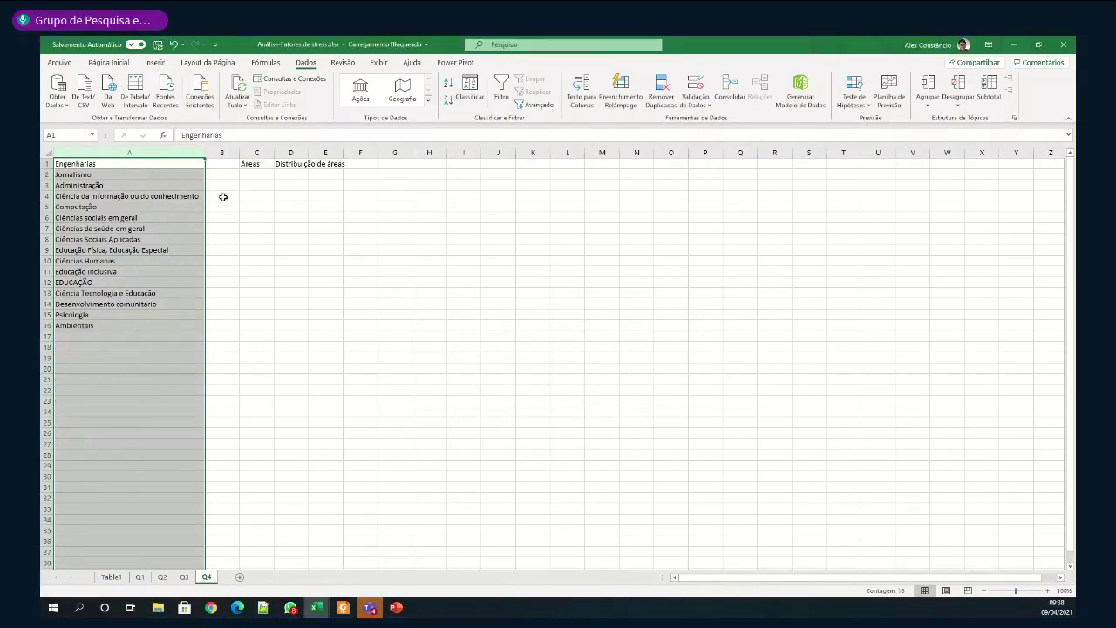
left_click(257, 324)
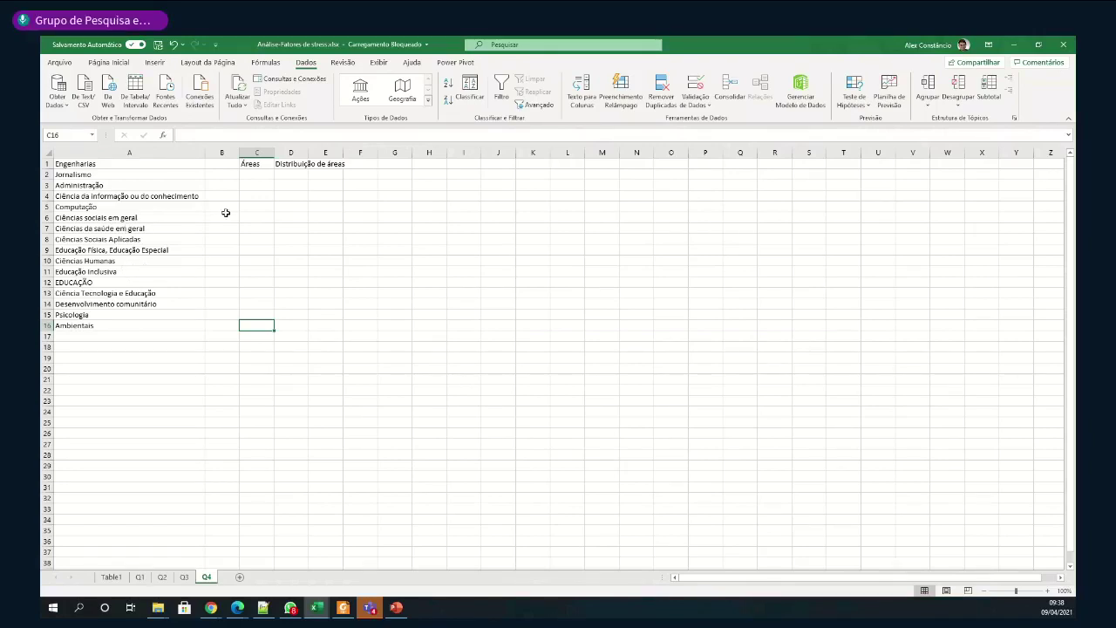
Delete column C and insert a blank row above the area list
left_click(256, 152)
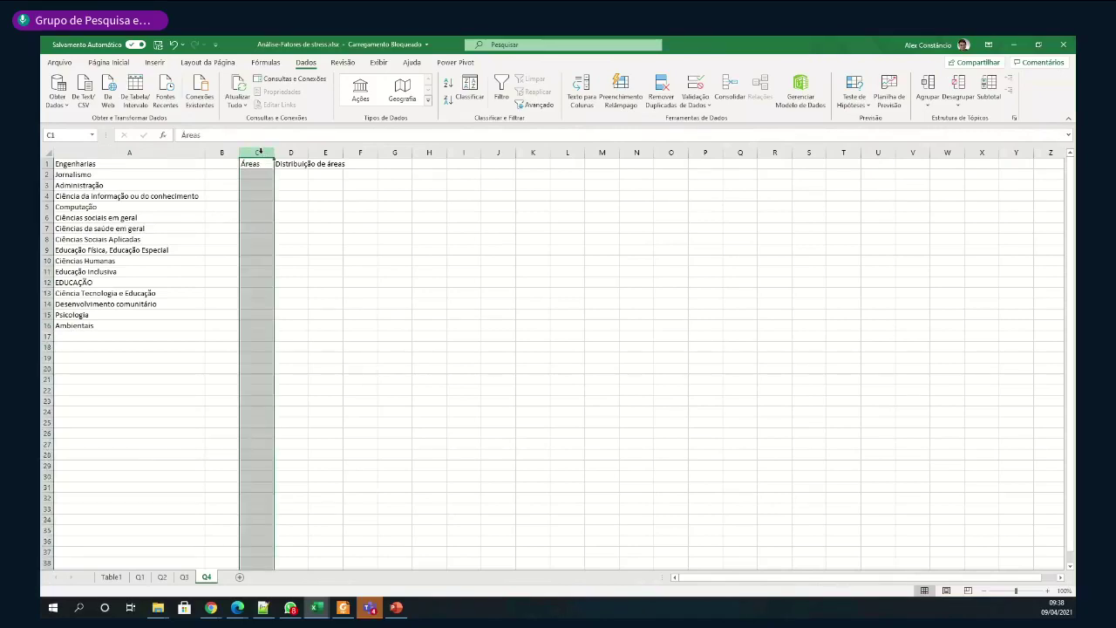
right_click(256, 150)
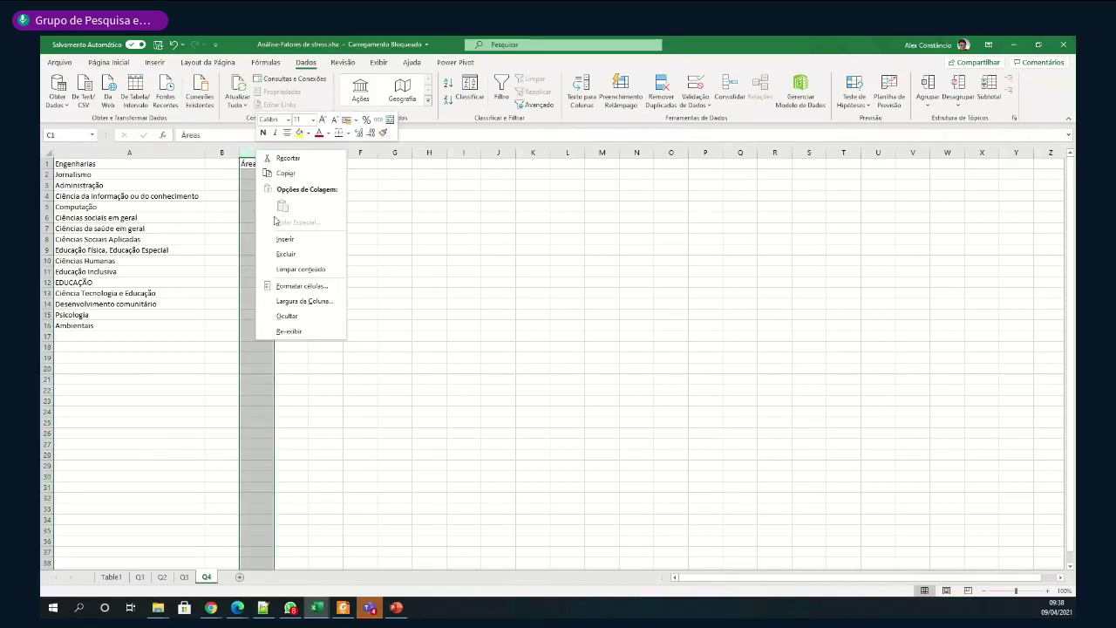
left_click(280, 250)
left_click(46, 165)
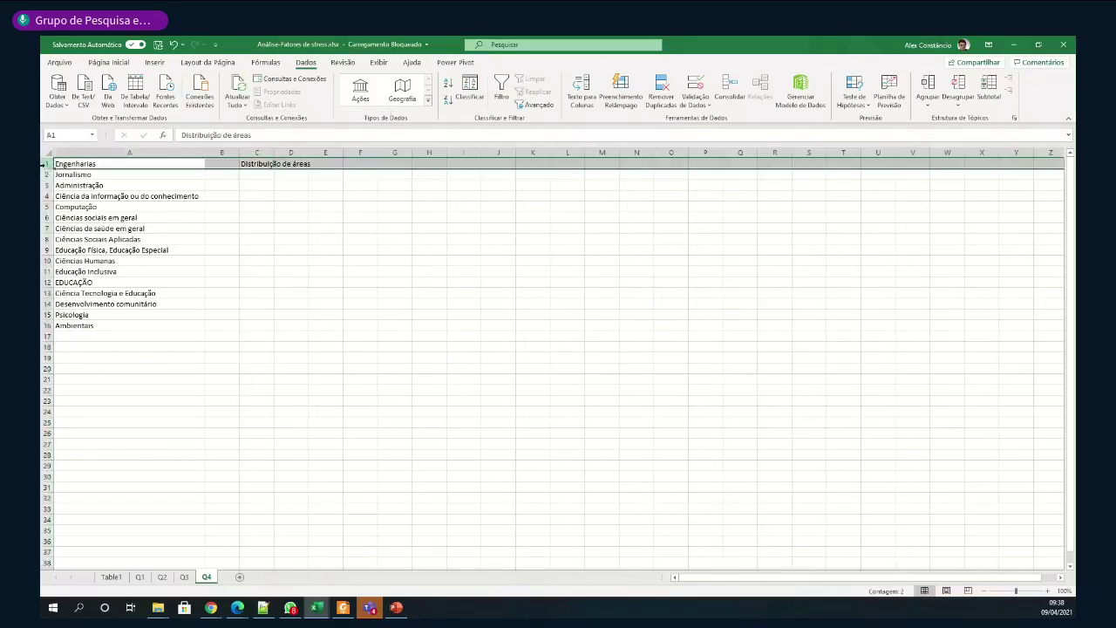
right_click(46, 165)
left_click(76, 253)
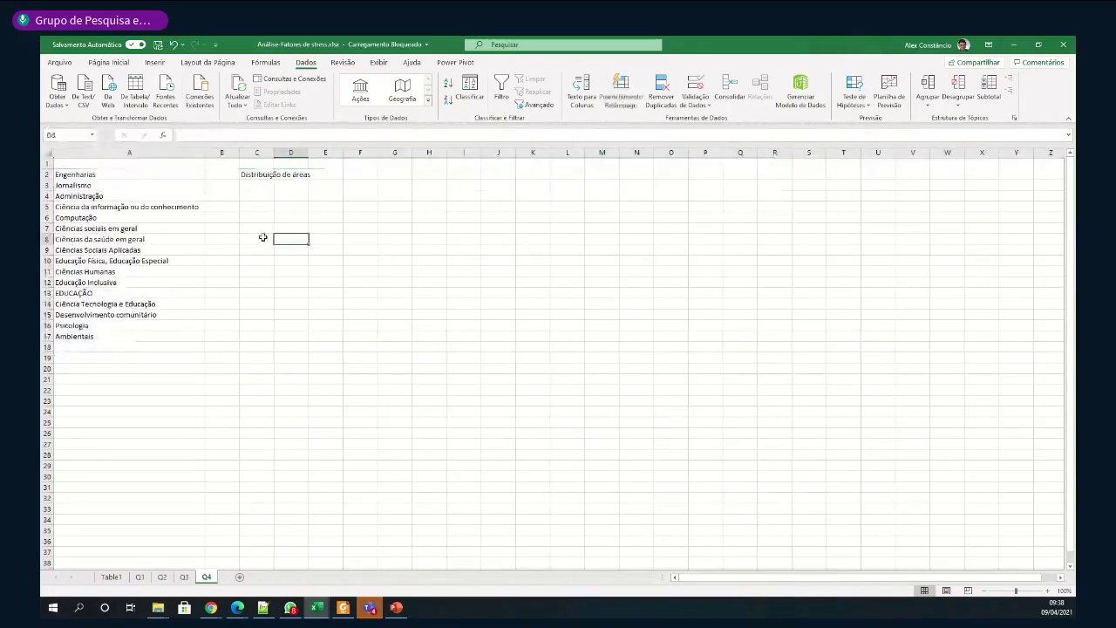
Enter 'Áreas' in A1 and move the 'Distribuição de áreas' label into B1
left_click(79, 165)
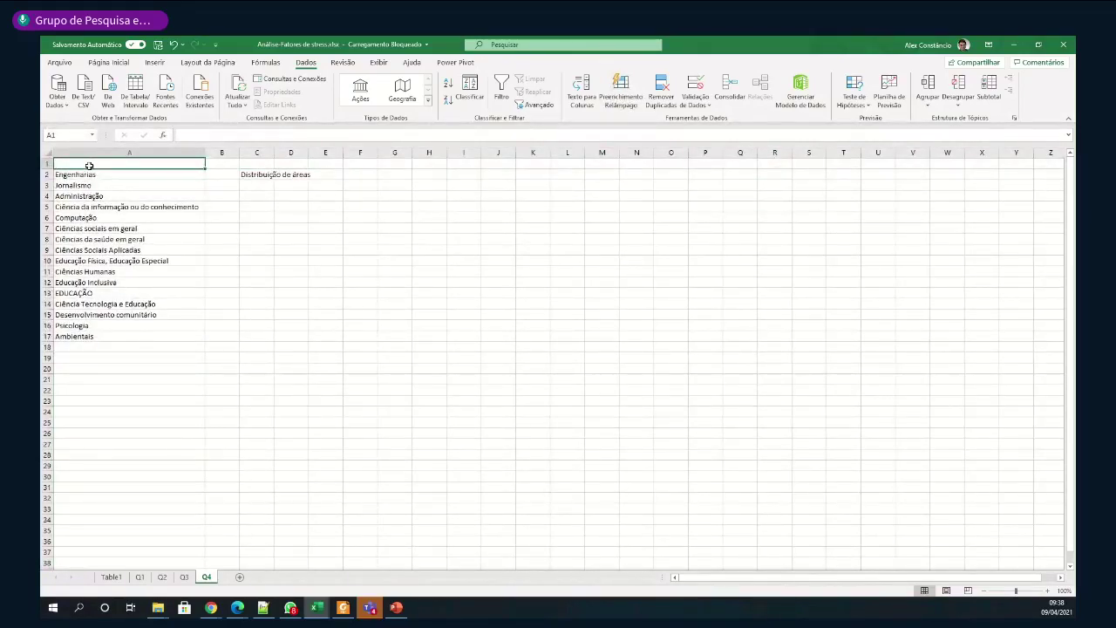
type("Área")
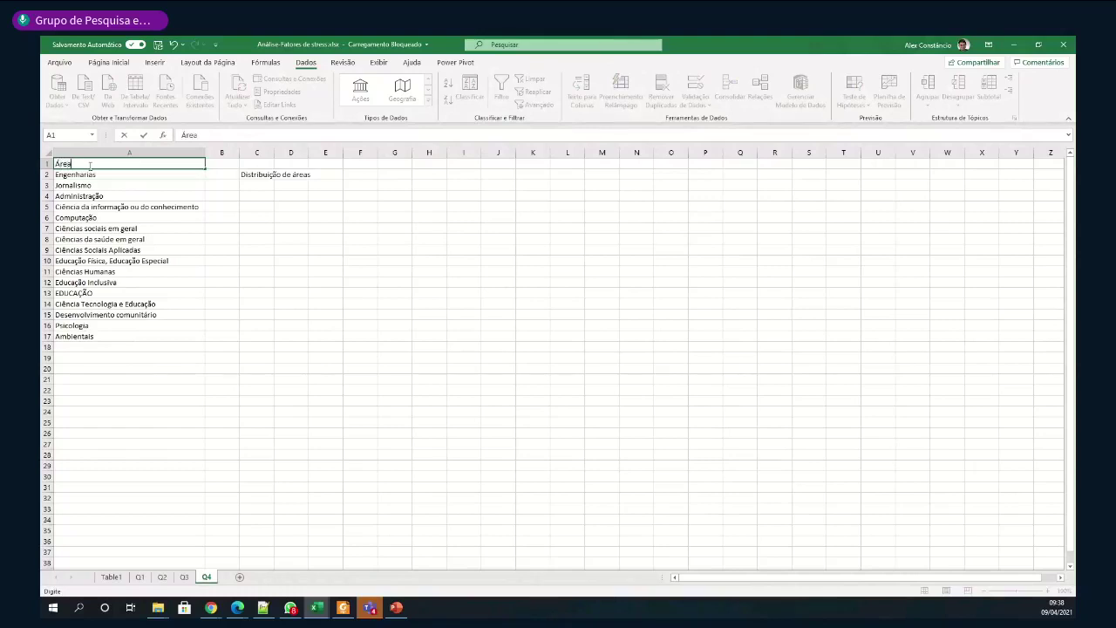
type("s")
key("Tab")
left_click(265, 180)
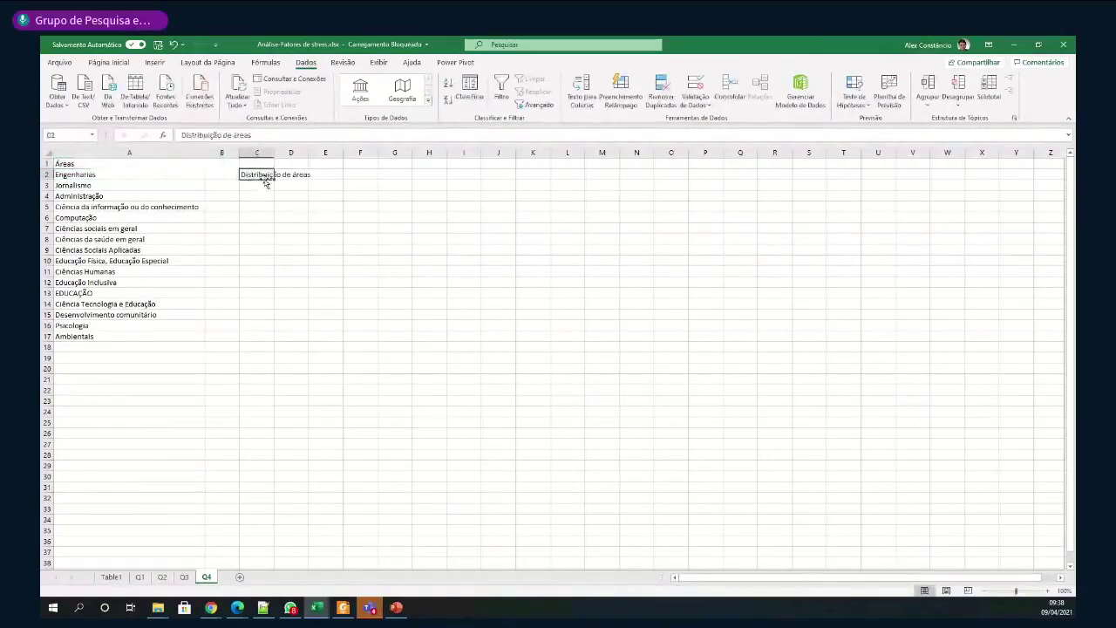
left_click_drag(265, 181, 222, 164)
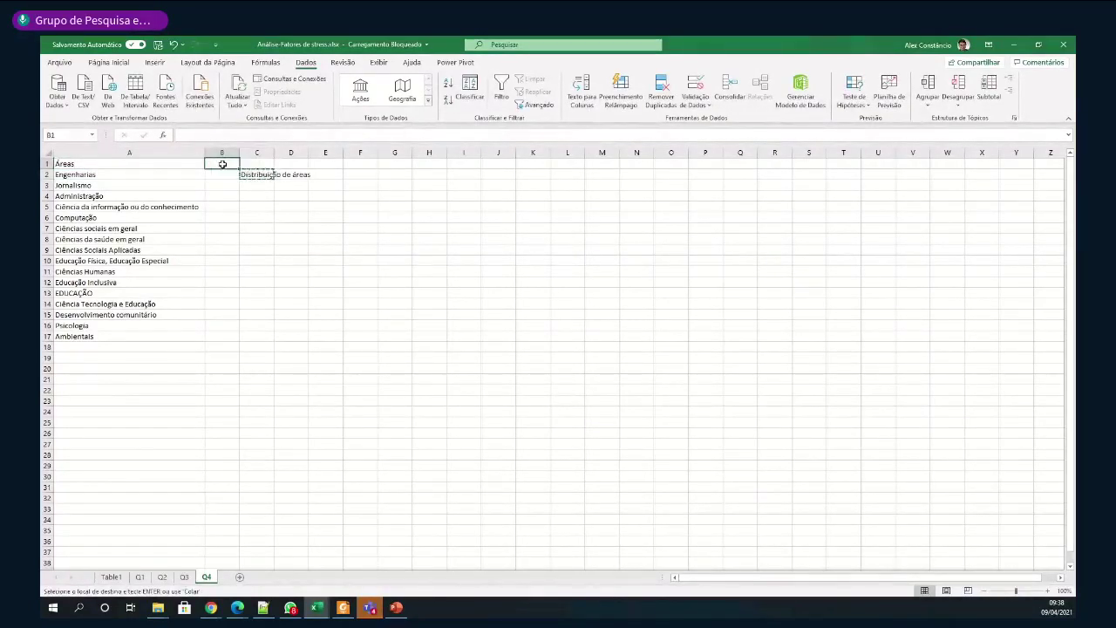
key("Return")
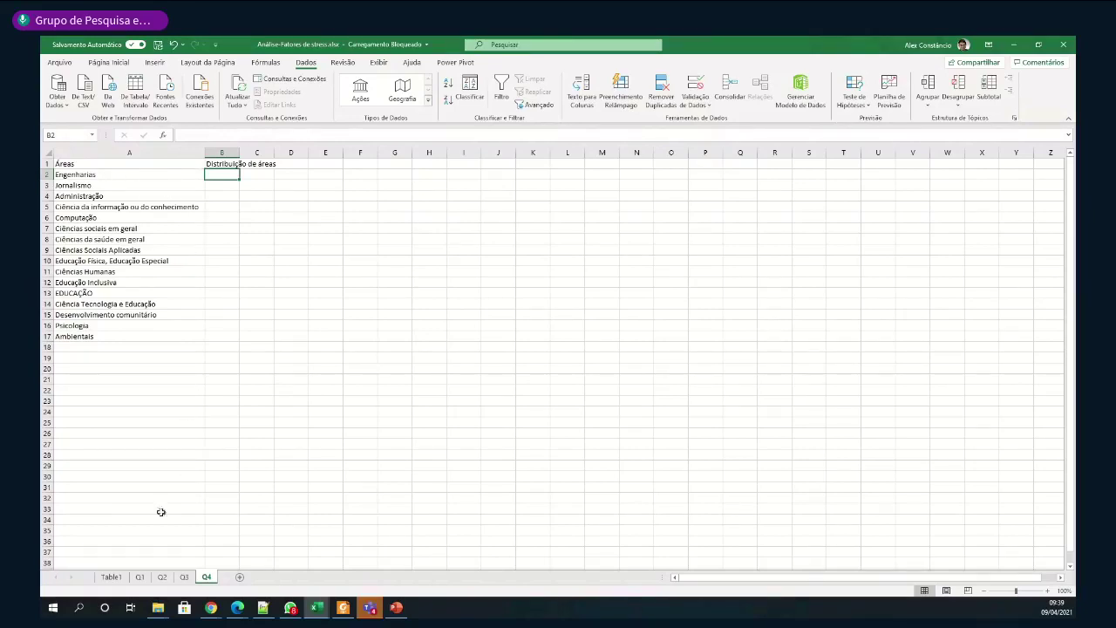
Copy Table1's knowledge-area answers in column I and paste them into Q4 starting at A24
left_click(111, 577)
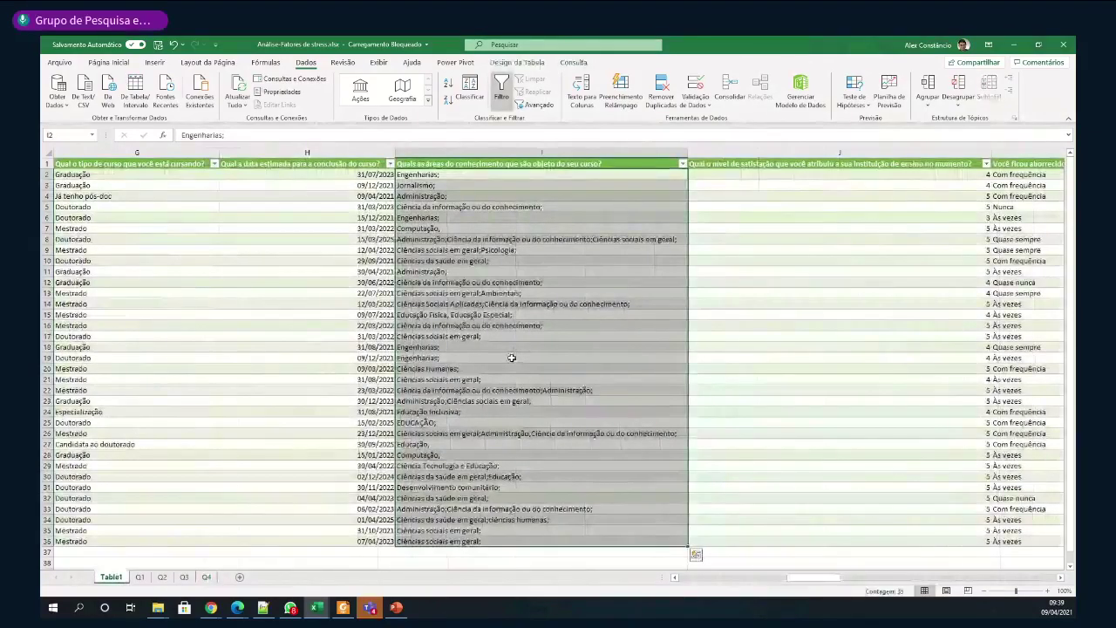
key("ctrl+c")
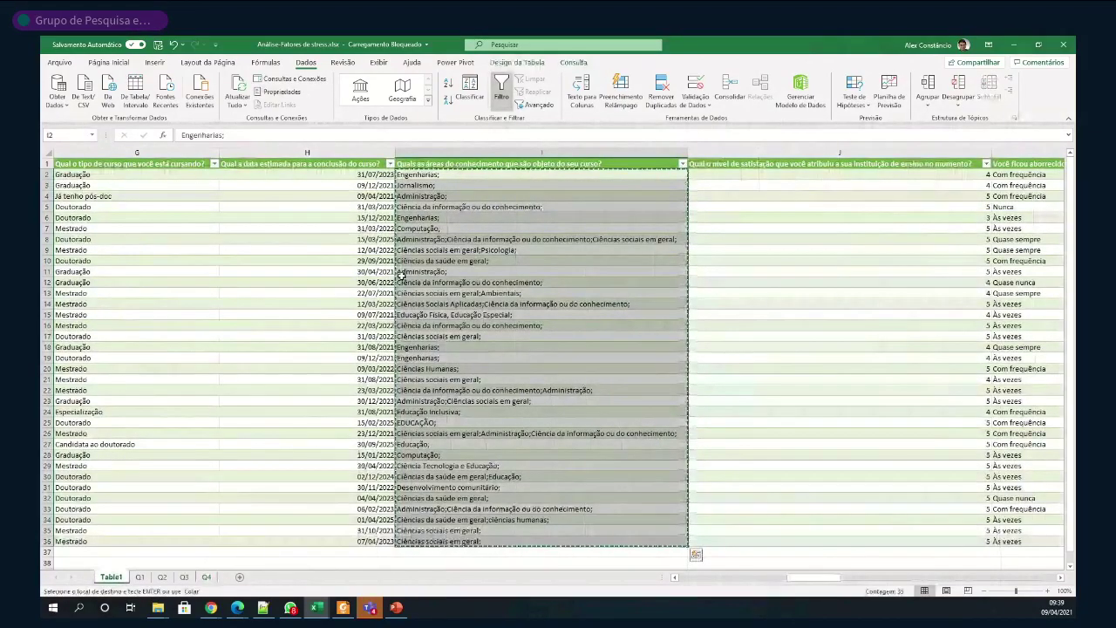
left_click(207, 578)
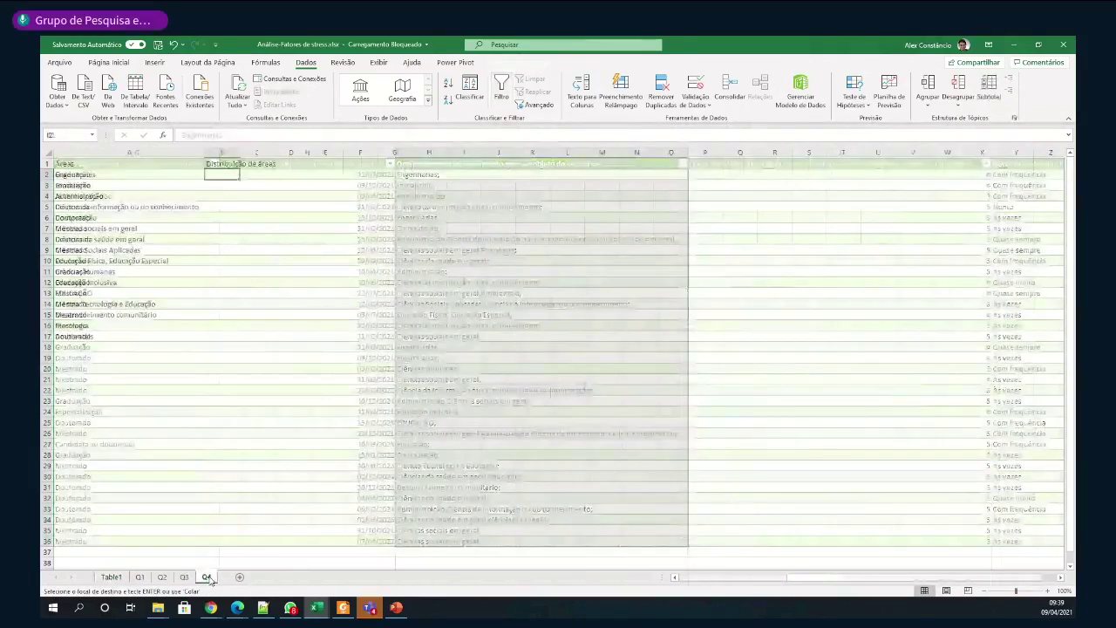
left_click(76, 411)
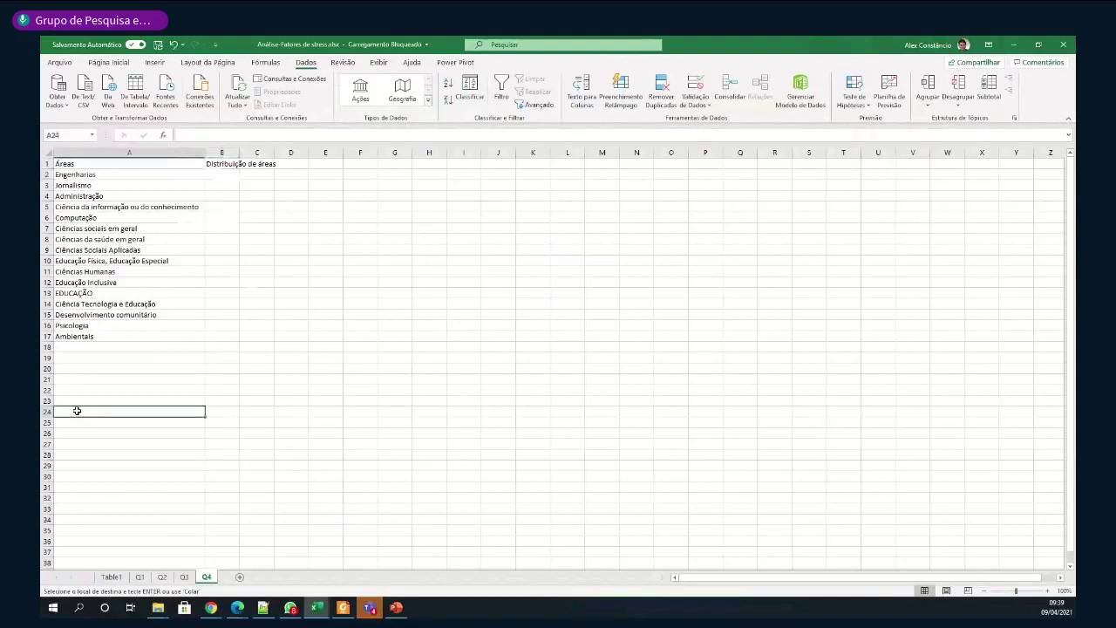
right_click(78, 414)
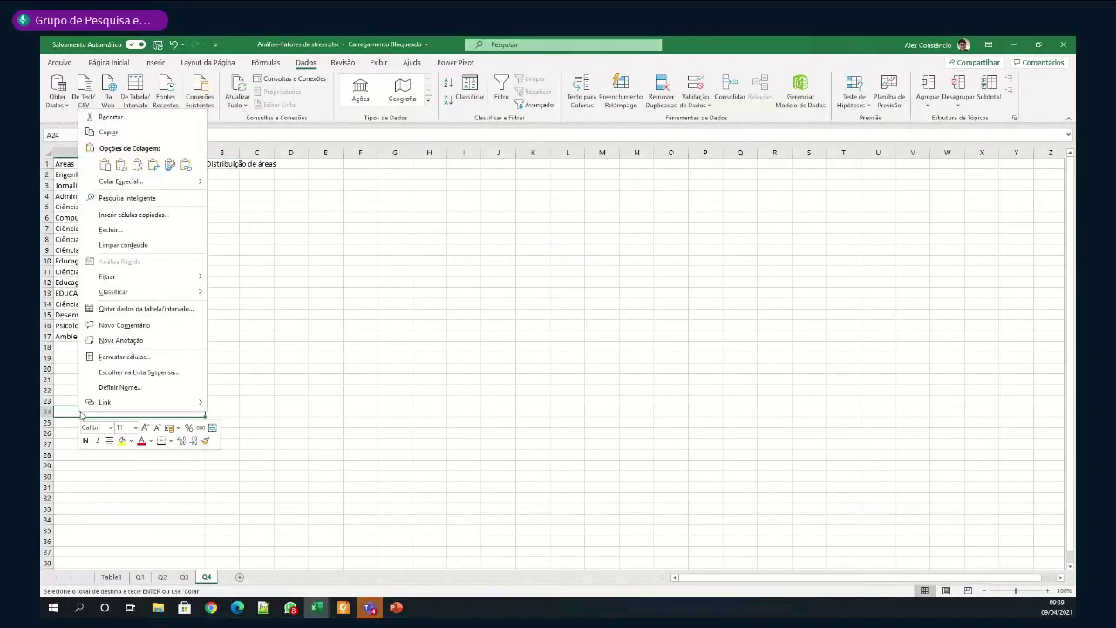
left_click(124, 163)
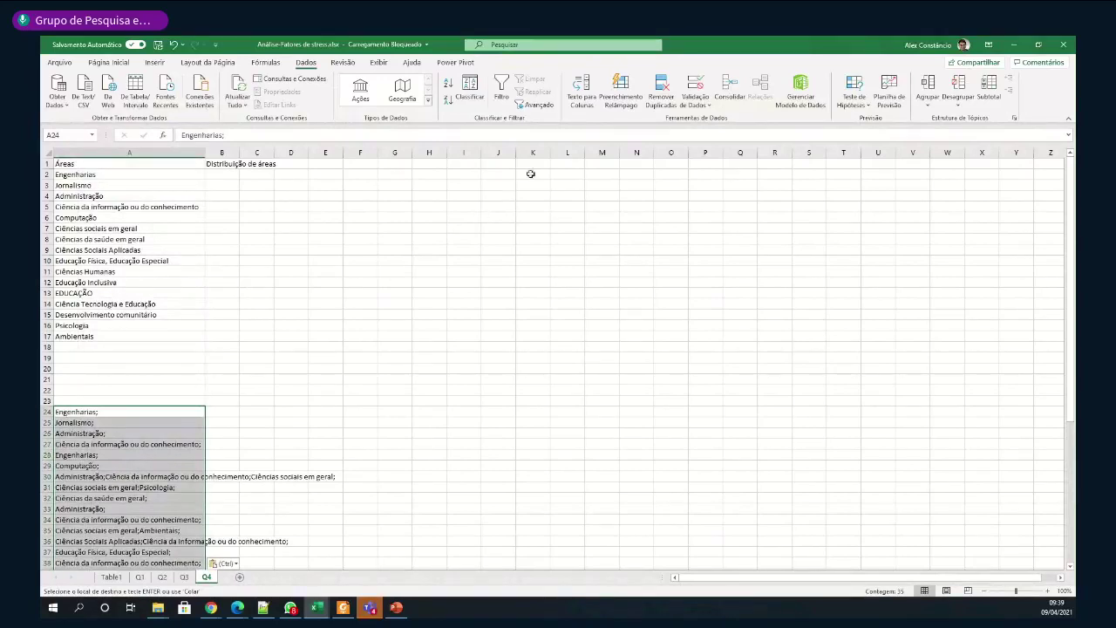
left_click(584, 100)
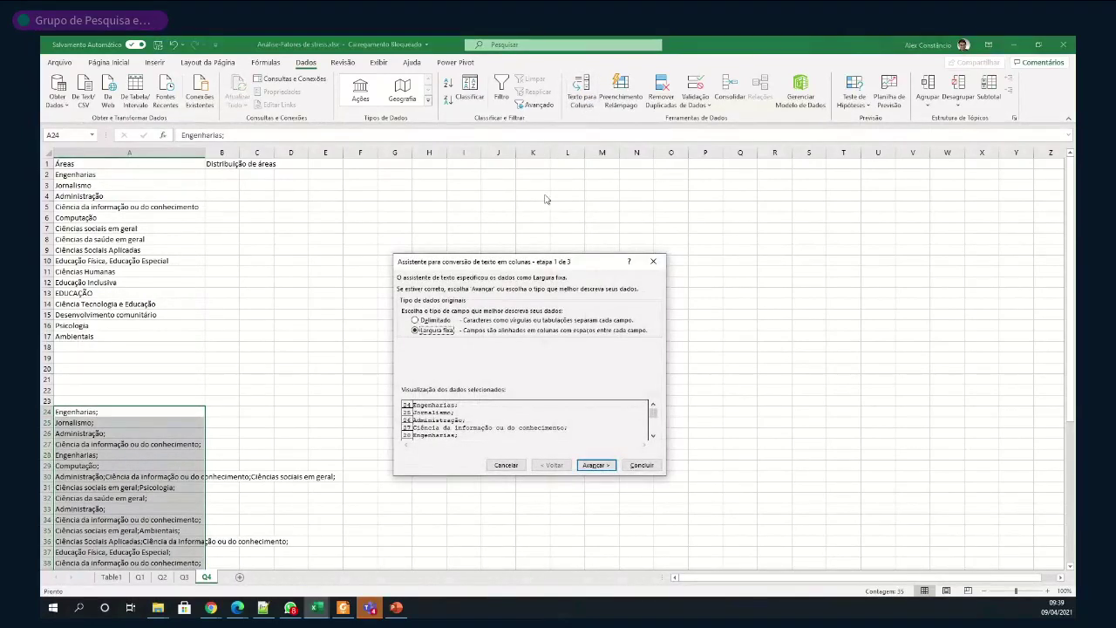
Split the pasted answers into delimited columns using semicolon as the separator
left_click(415, 320)
left_click(594, 465)
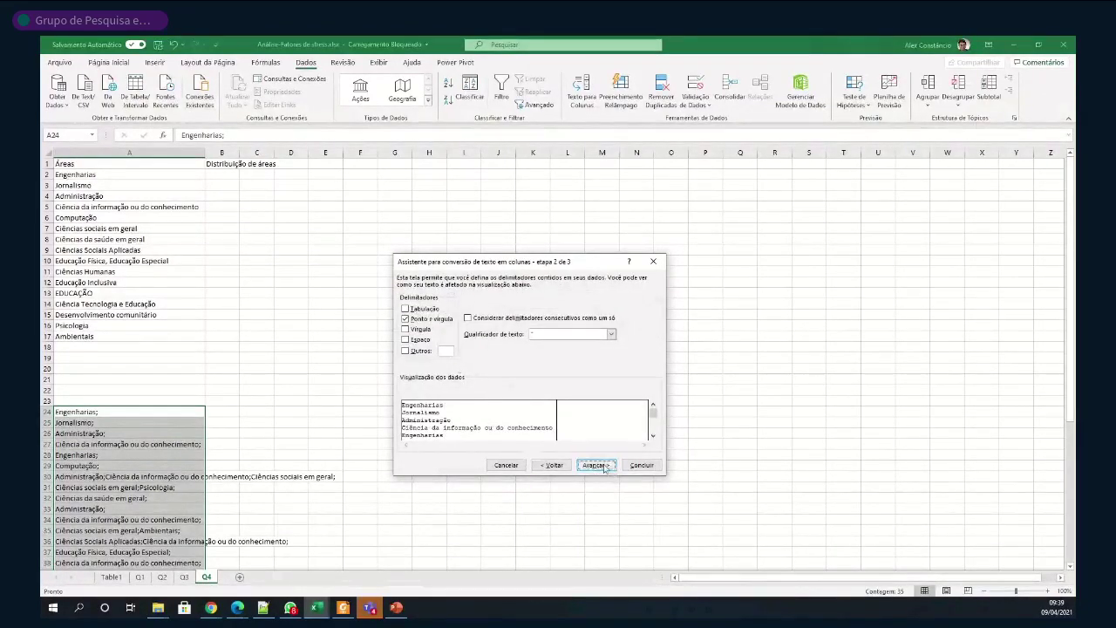
left_click(602, 466)
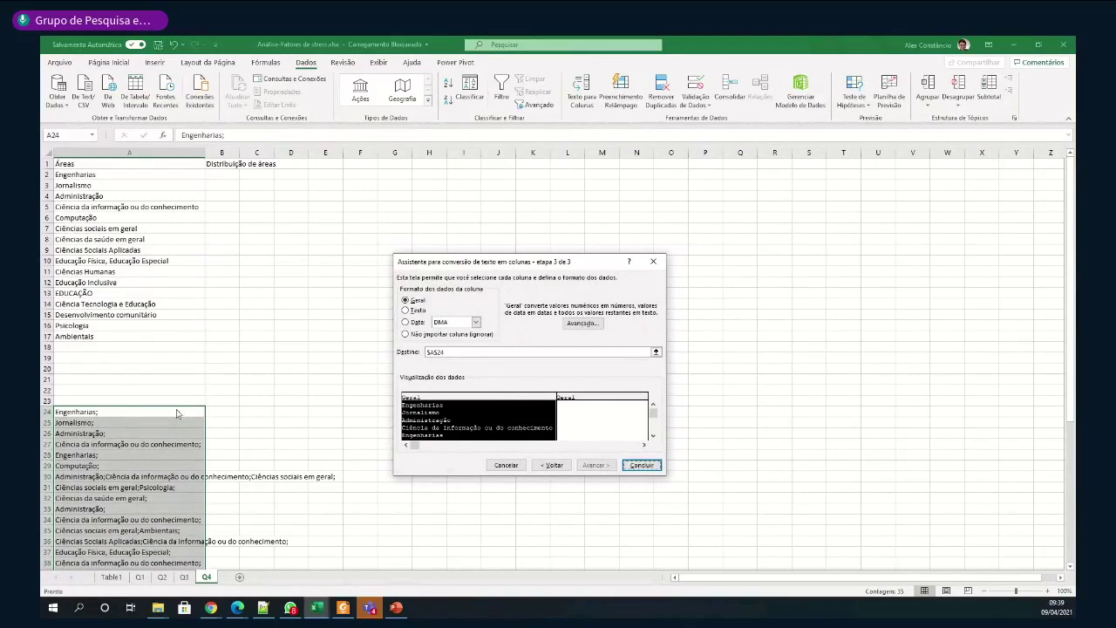
left_click(641, 465)
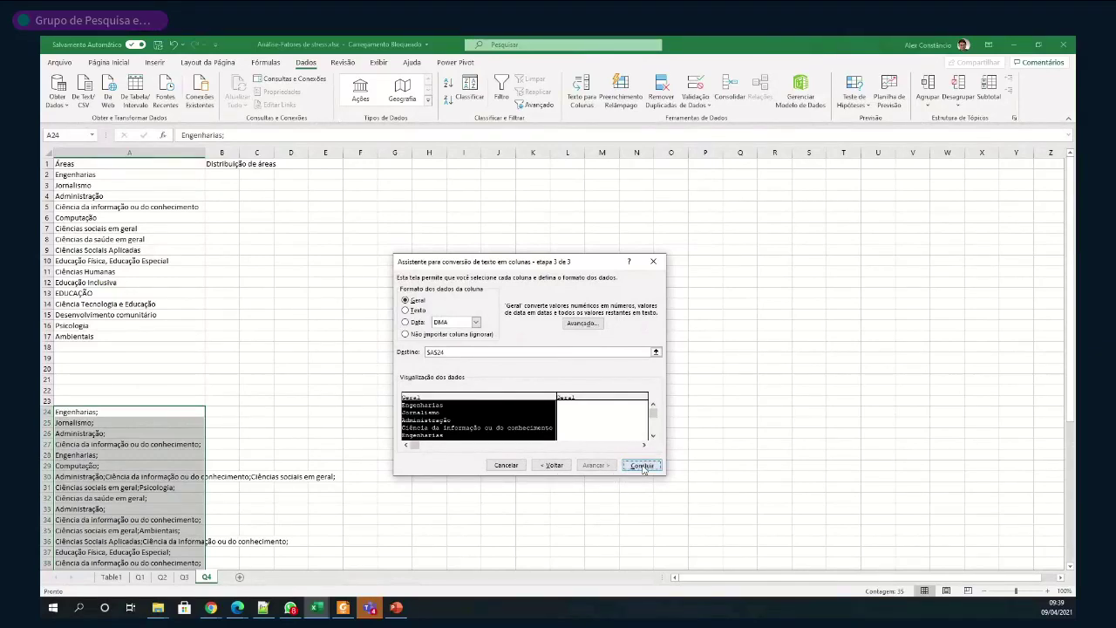
left_click(401, 434)
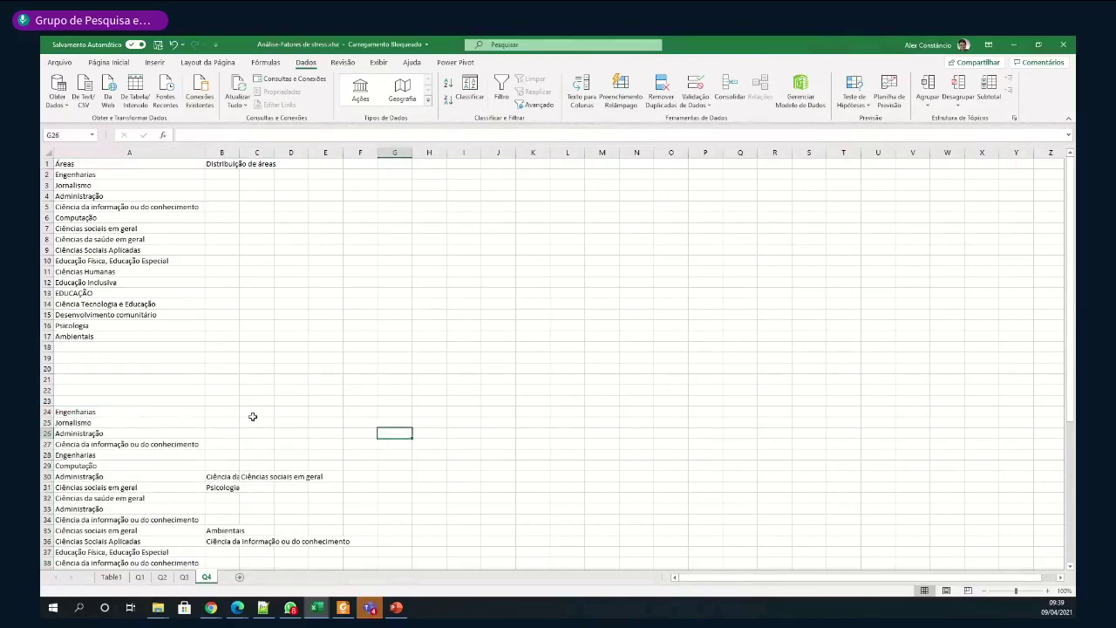
Remove duplicate areas from the column A answers, limited to the current selection
scroll(252, 416, "down", 4)
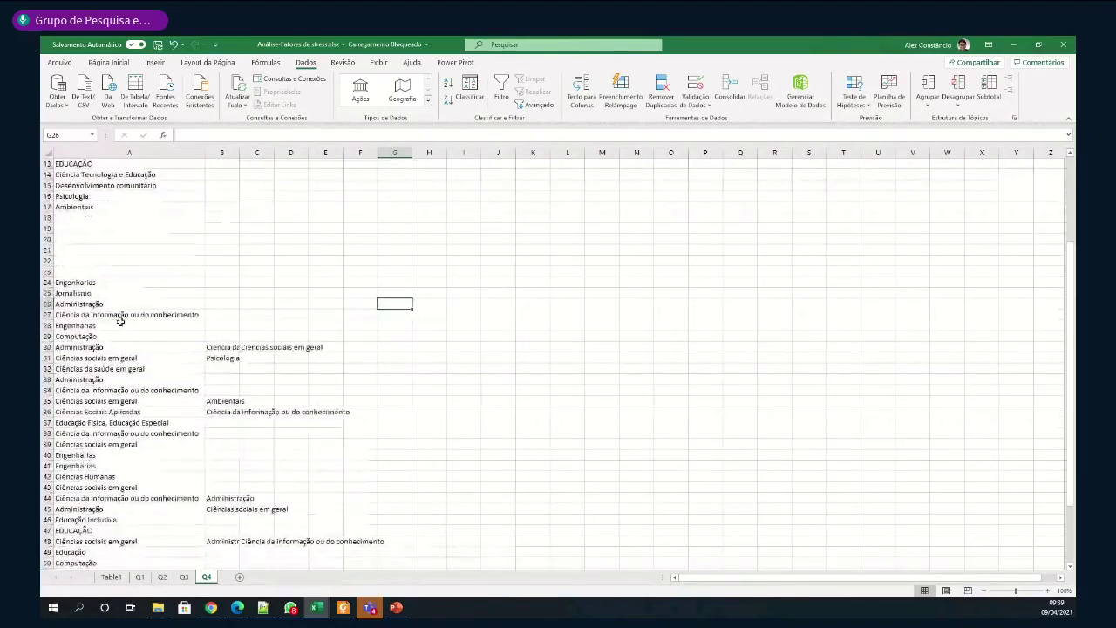
scroll(334, 327, "down", 1)
scroll(335, 327, "down", 1)
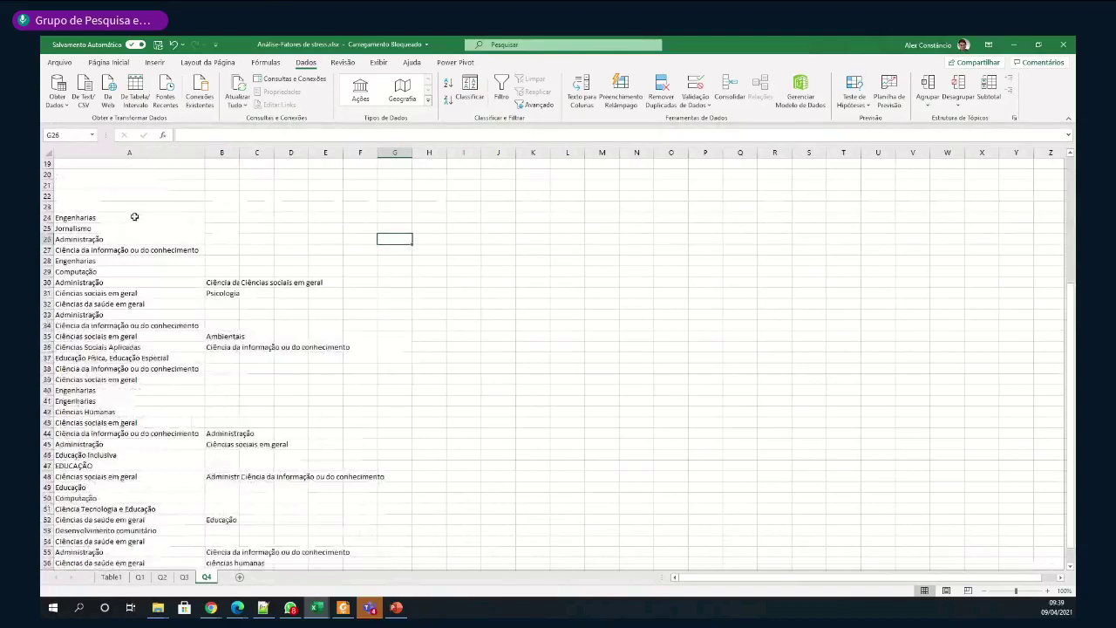
mouse_move(131, 217)
left_mouse_down()
mouse_move(99, 576)
mouse_move(99, 542)
left_mouse_up()
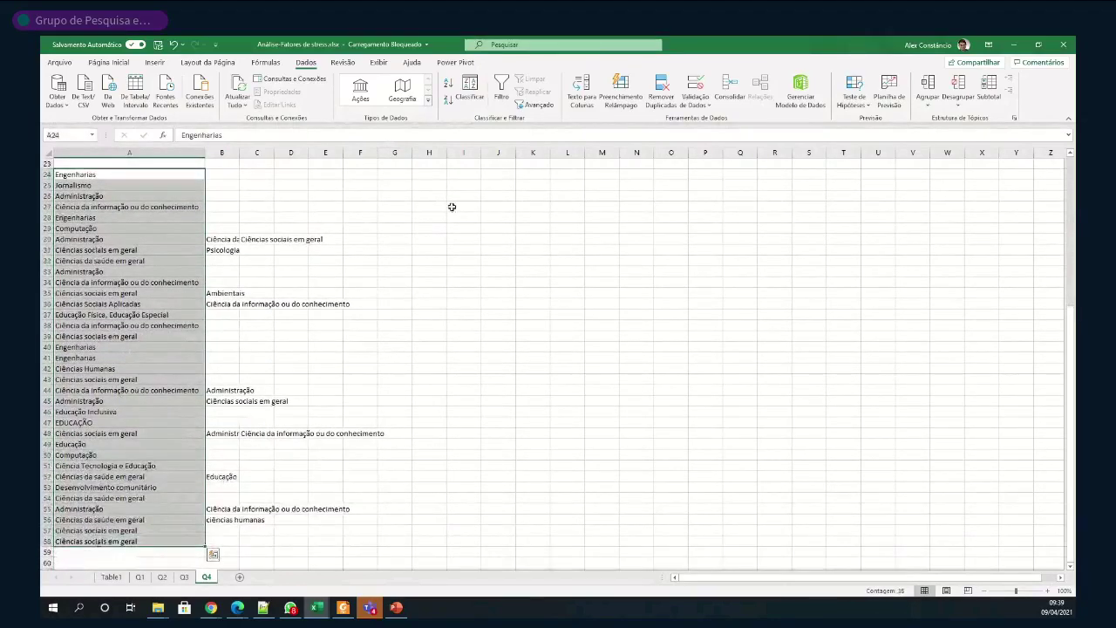
left_click(661, 87)
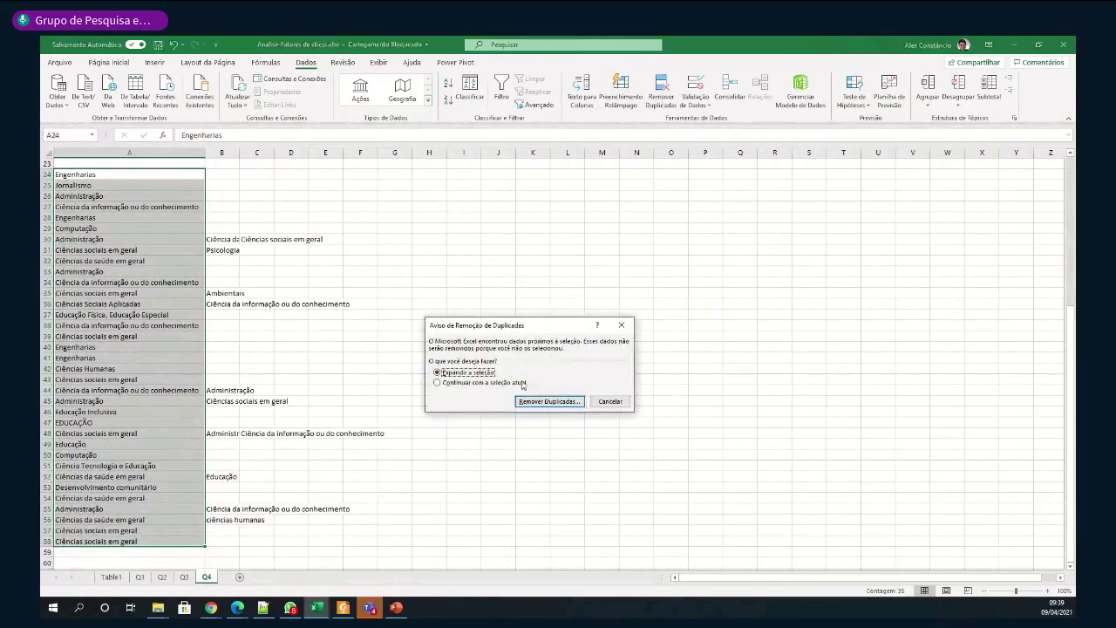
left_click(475, 385)
left_click(550, 402)
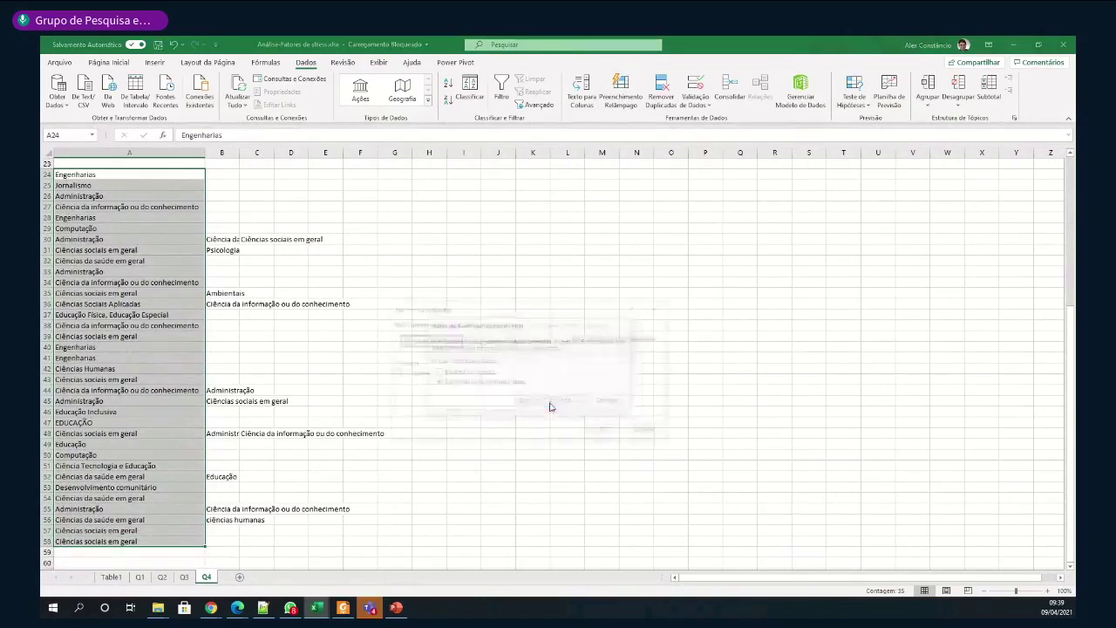
left_click(600, 431)
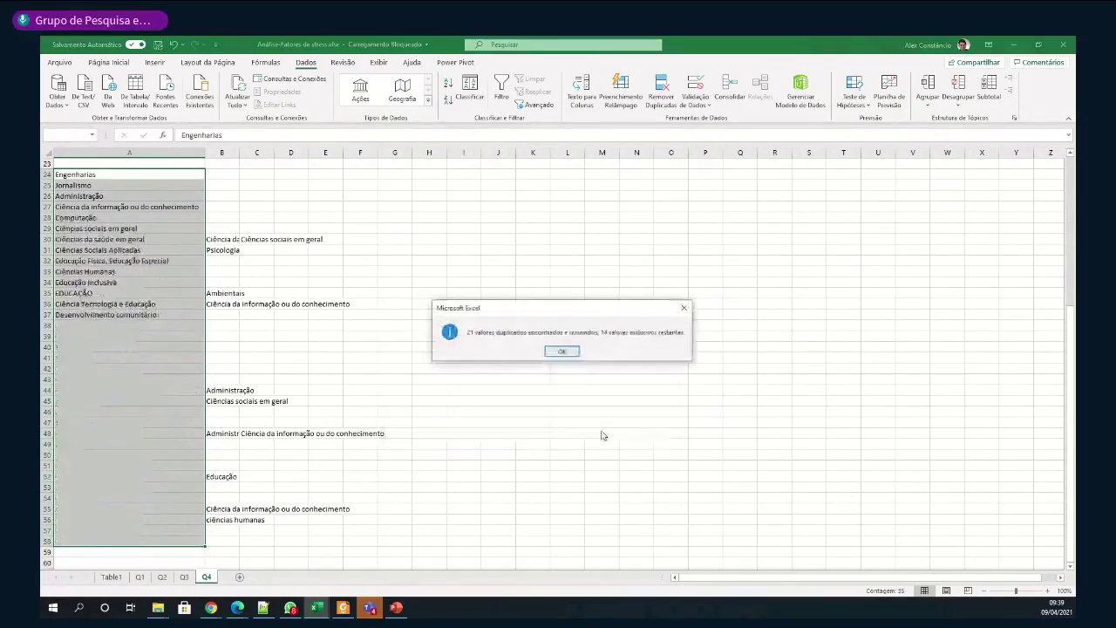
left_click(566, 349)
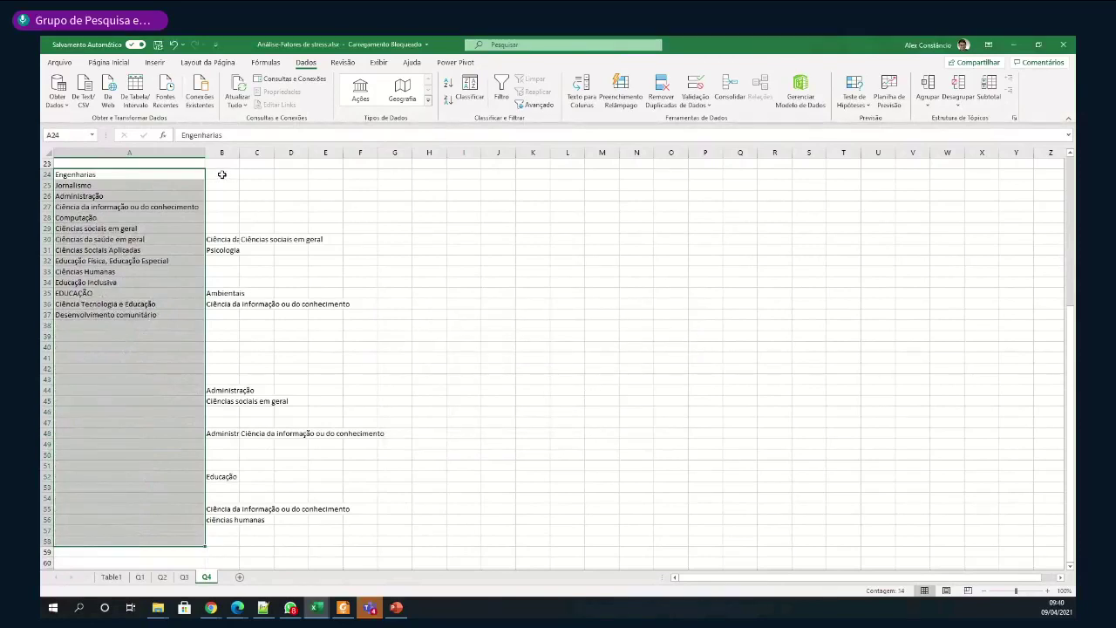
Remove duplicate areas from column B's split answers in rows 24–56
left_click_drag(222, 174, 225, 515)
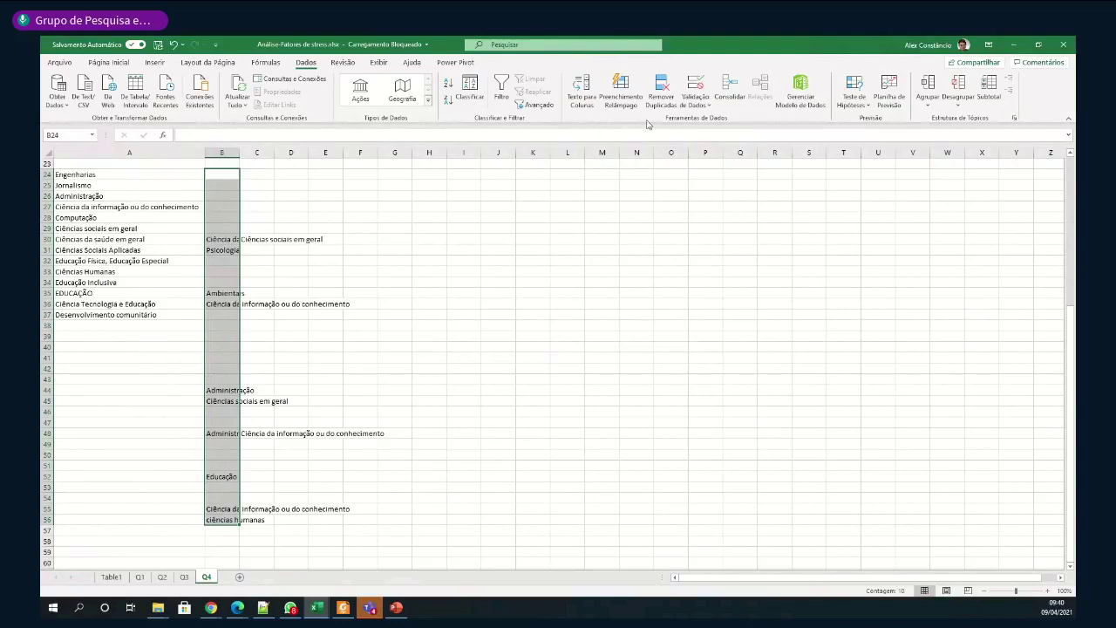
left_click(660, 92)
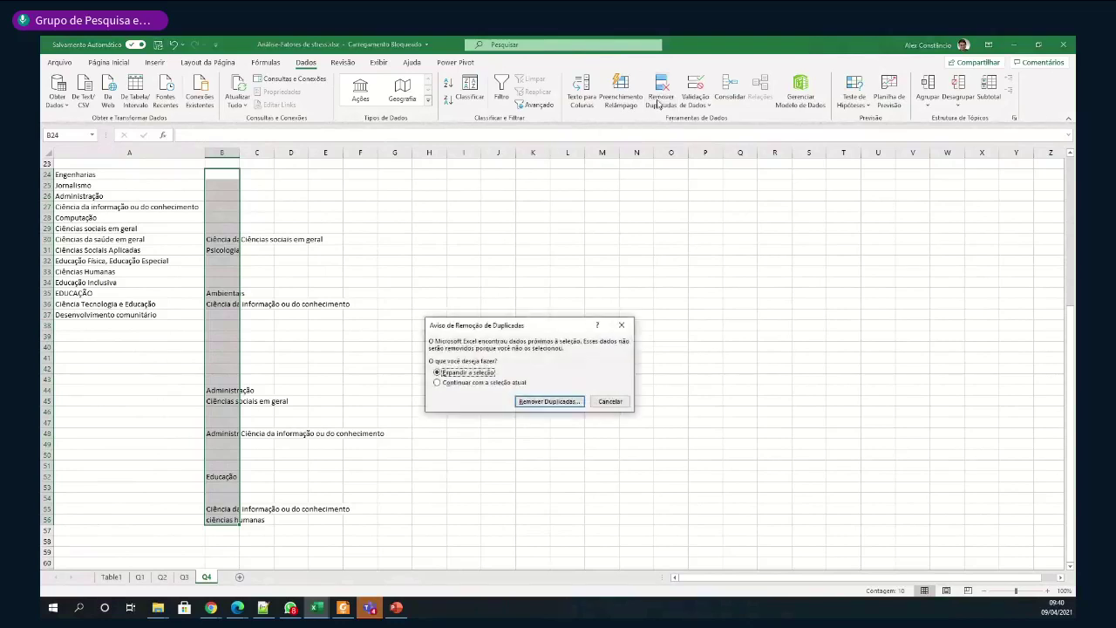
left_click(474, 383)
left_click(550, 402)
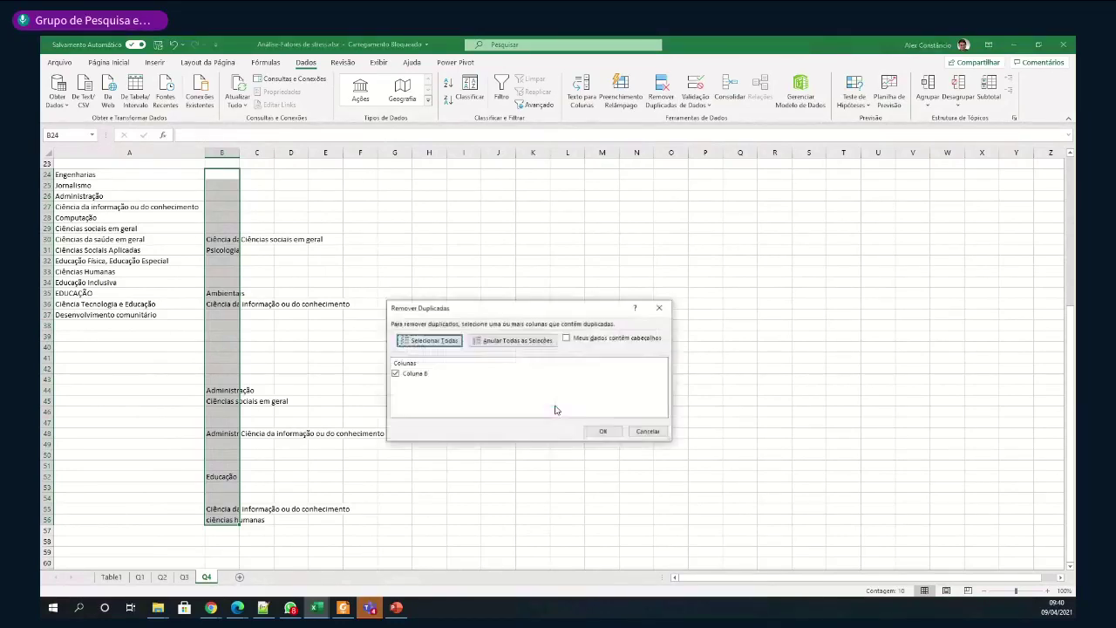
left_click(602, 432)
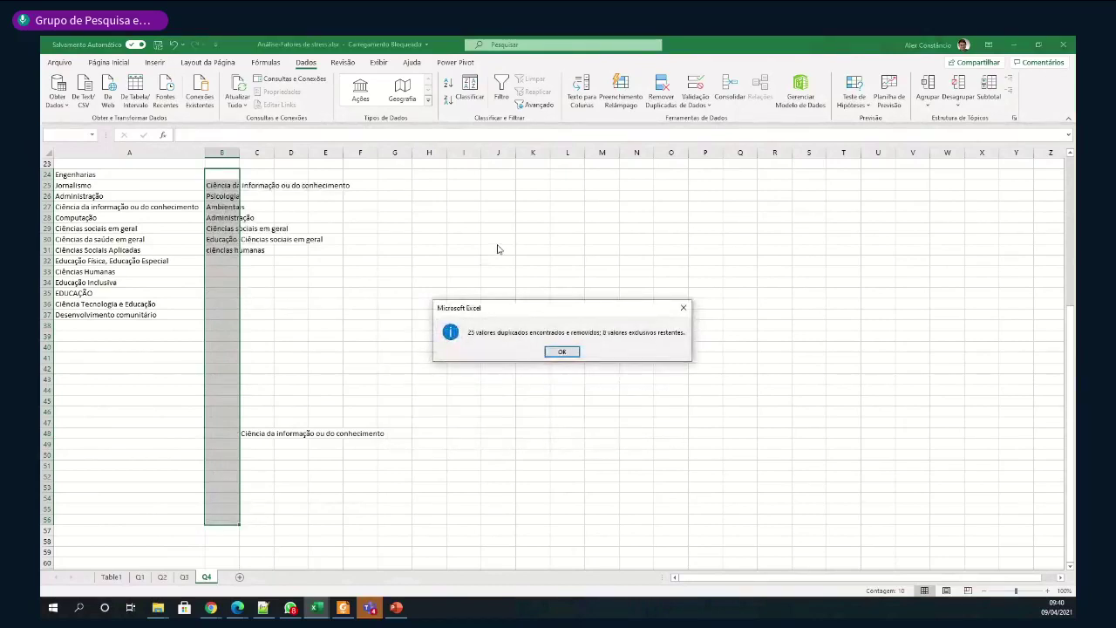
left_click(562, 352)
Remove duplicate areas from column C's entries in C24:C48
left_click(260, 177)
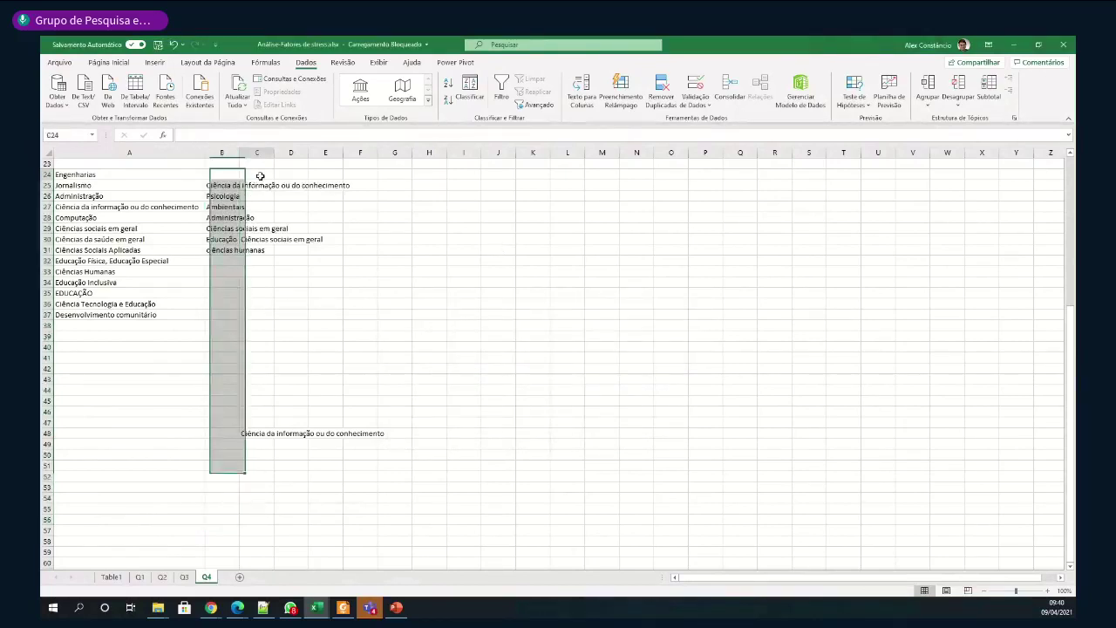
left_click_drag(260, 176, 261, 434)
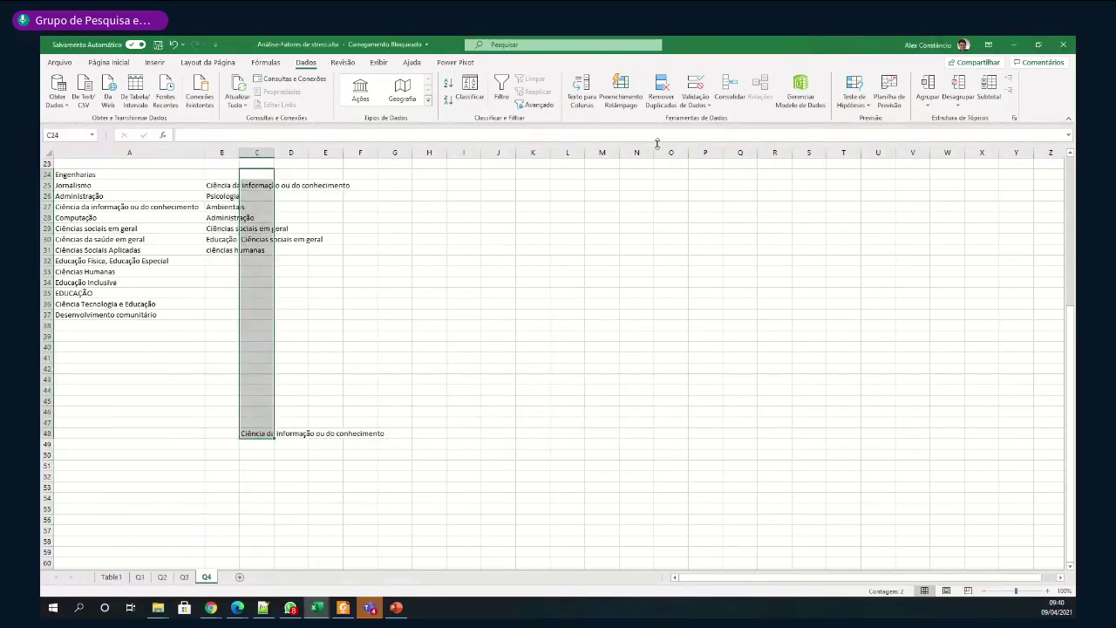
left_click(661, 89)
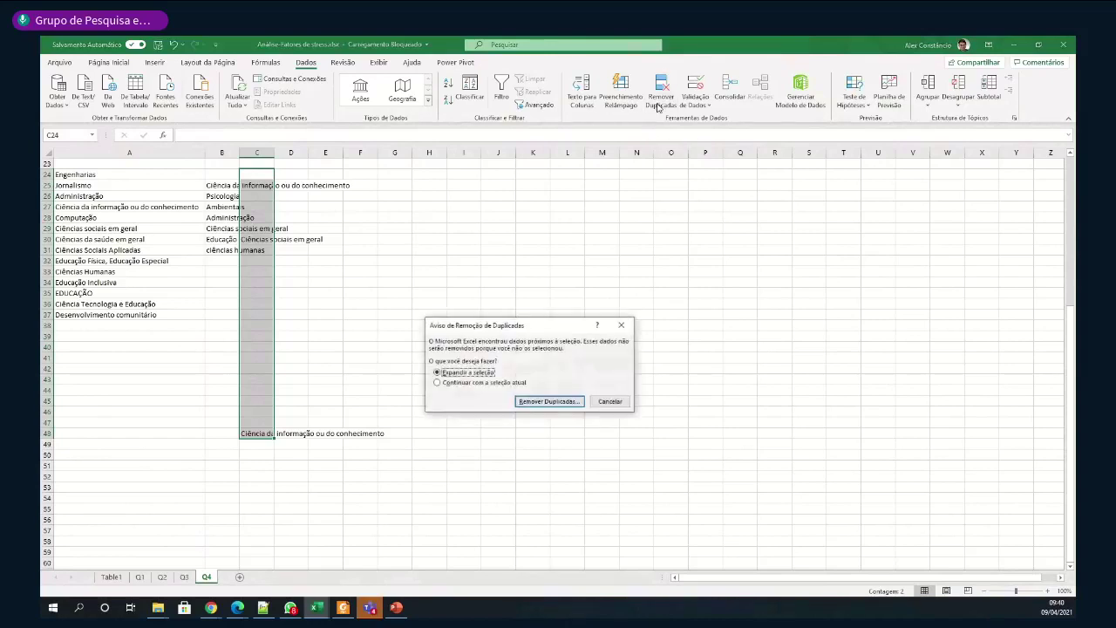
left_click(476, 383)
left_click(549, 401)
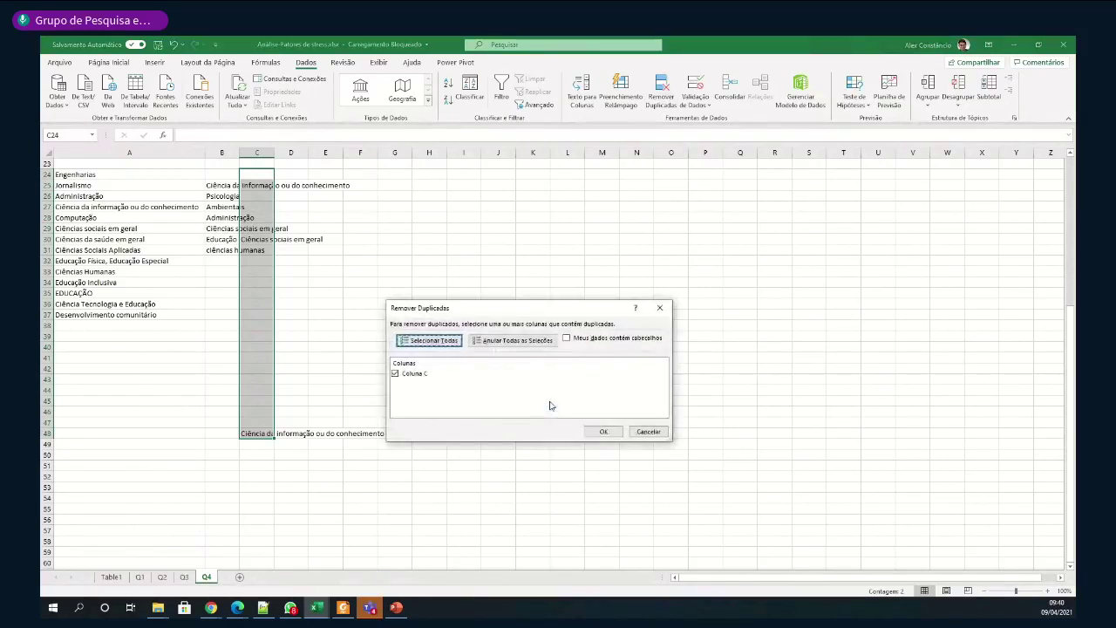
left_click(602, 432)
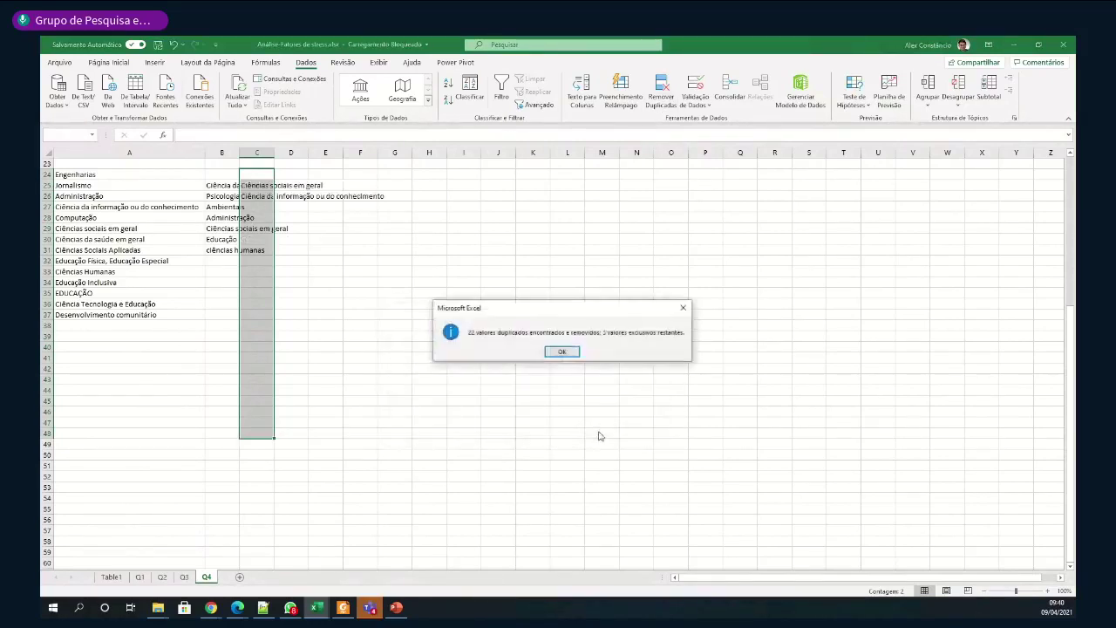
left_click(561, 353)
scroll(383, 292, "up", 3)
scroll(382, 292, "up", 4)
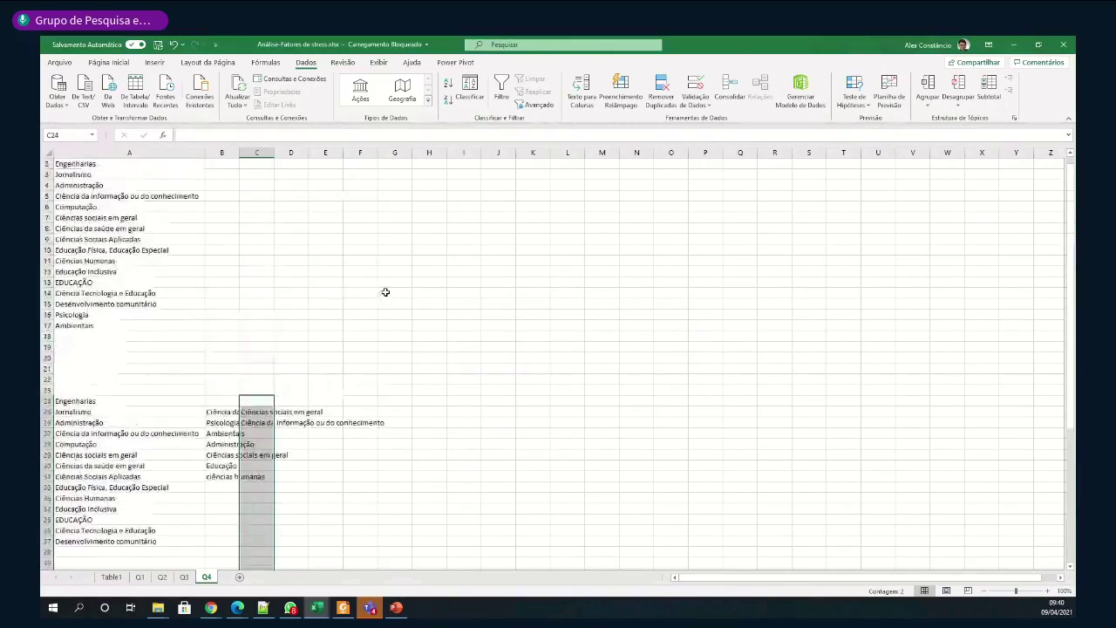
Enter a CONT.SE formula in B2 counting A2's area in the A24:C37 responses
left_click(223, 175)
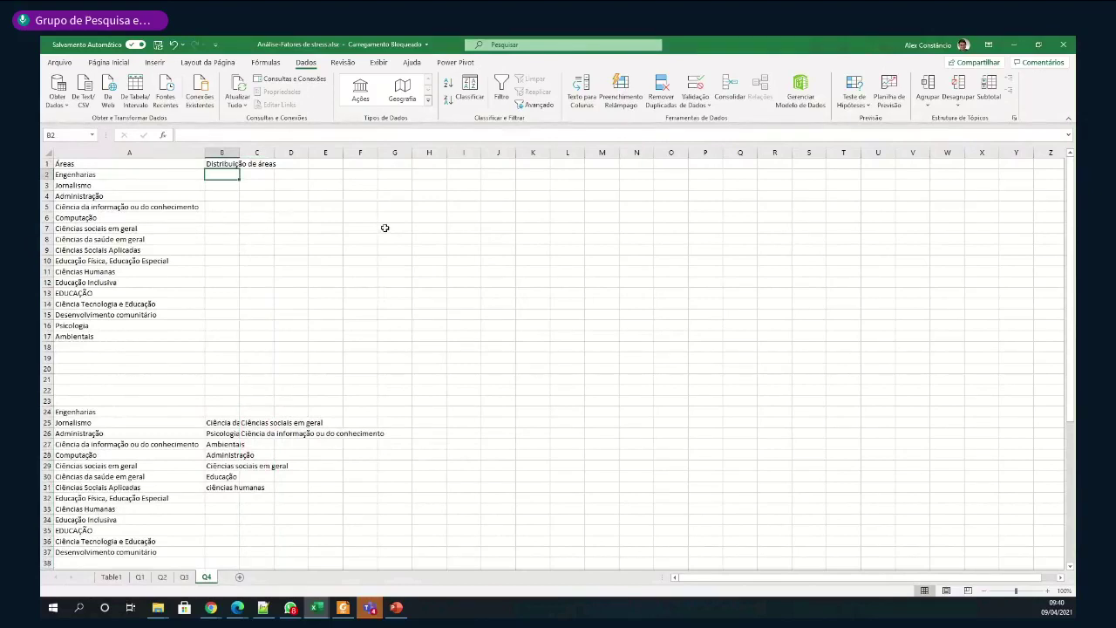
type("=co")
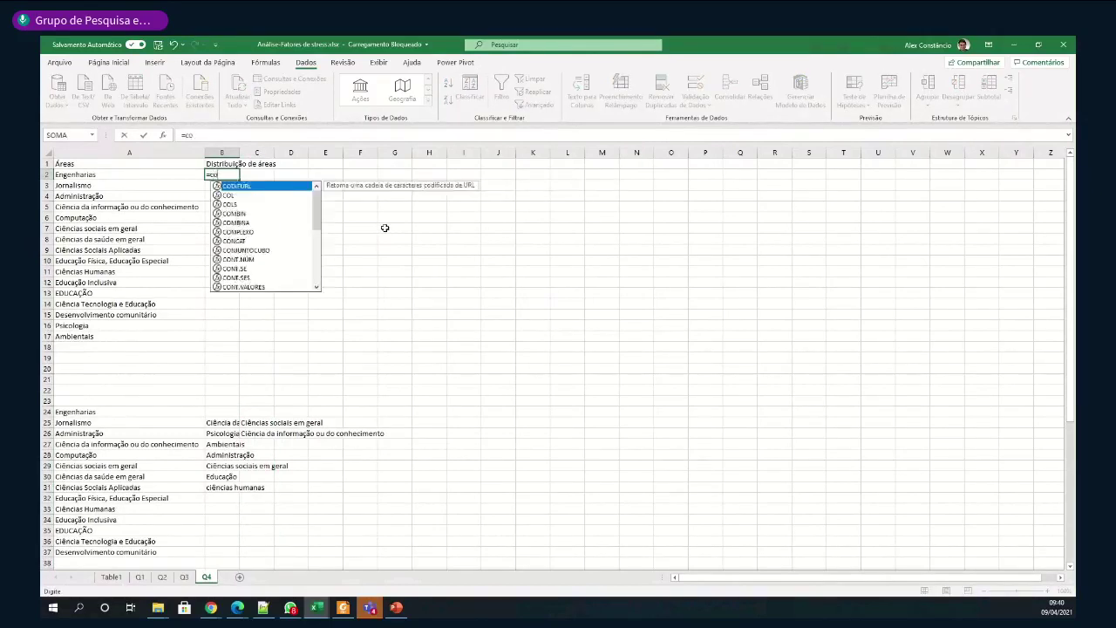
type("nt.se")
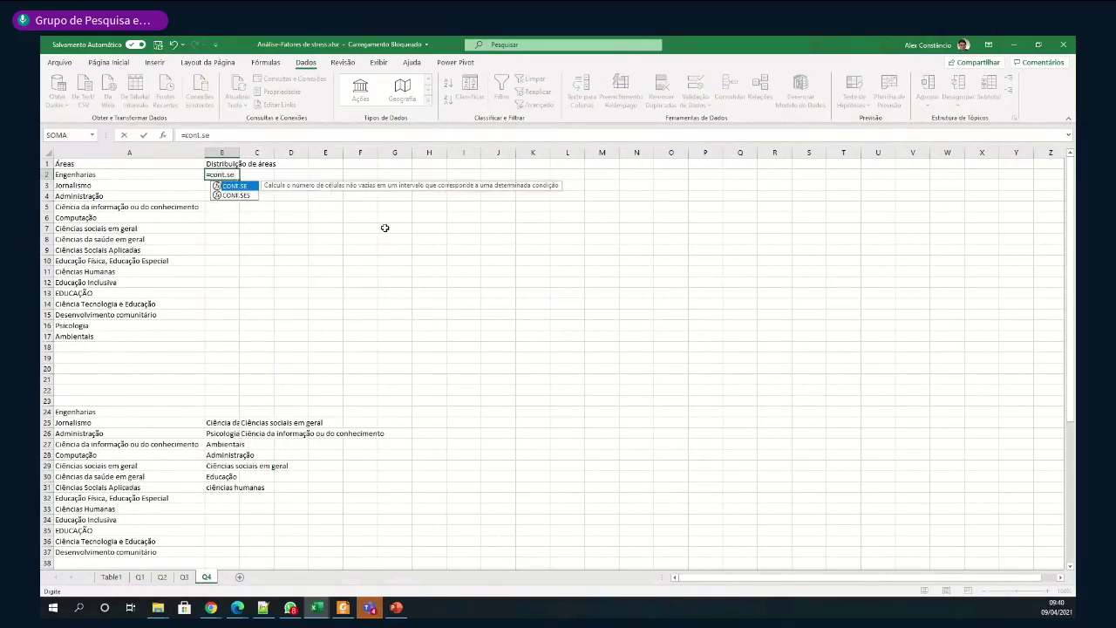
type("(")
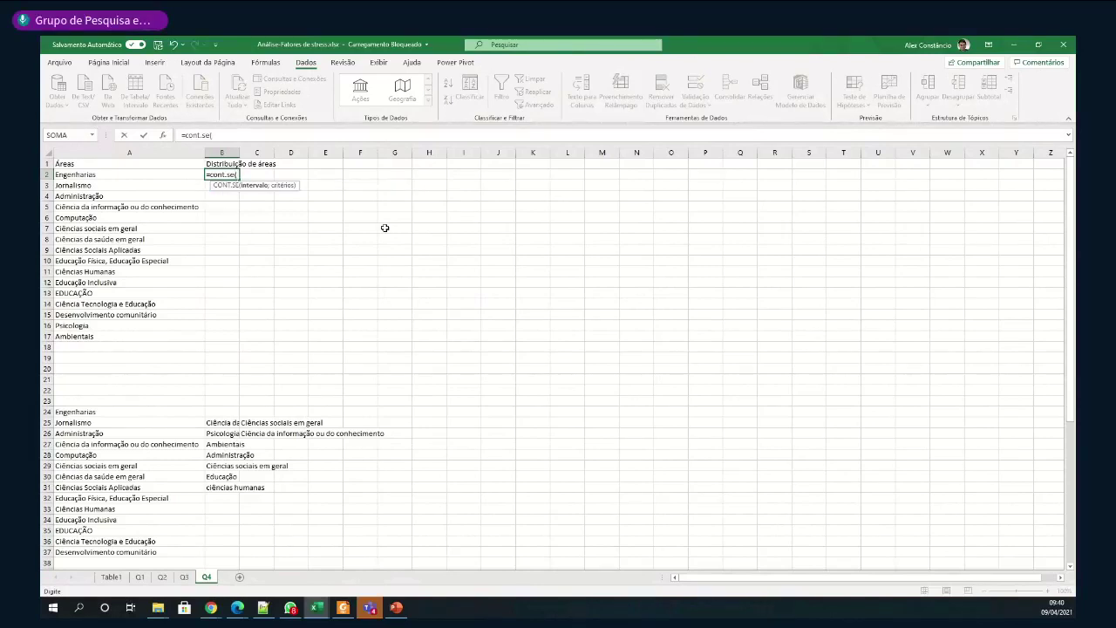
mouse_move(113, 415)
left_mouse_down()
mouse_move(246, 454)
mouse_move(245, 548)
left_mouse_up()
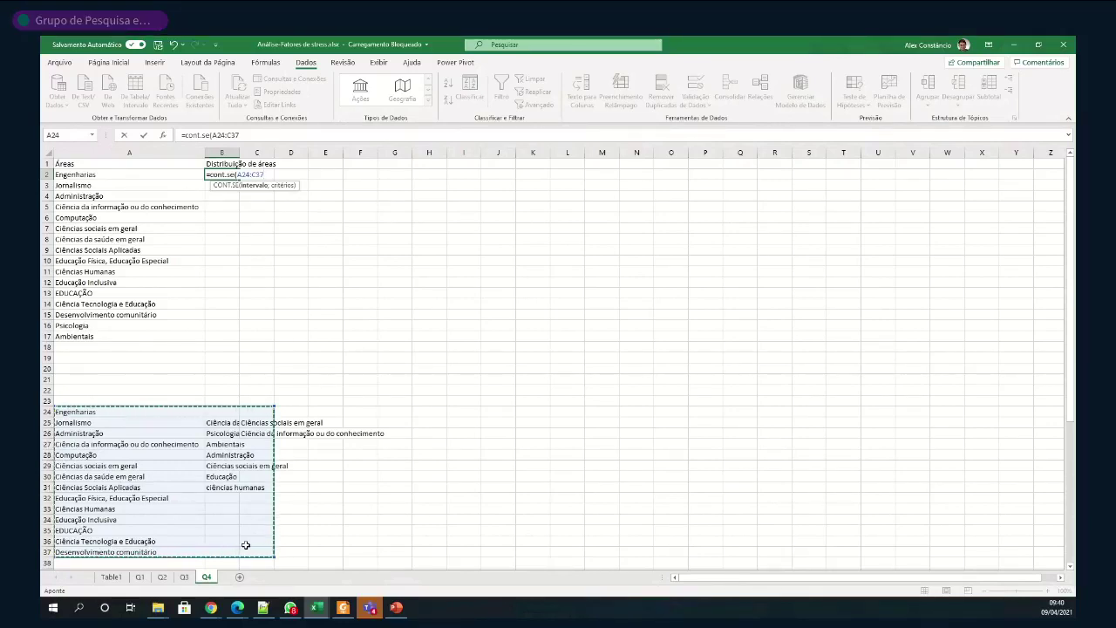
type(";")
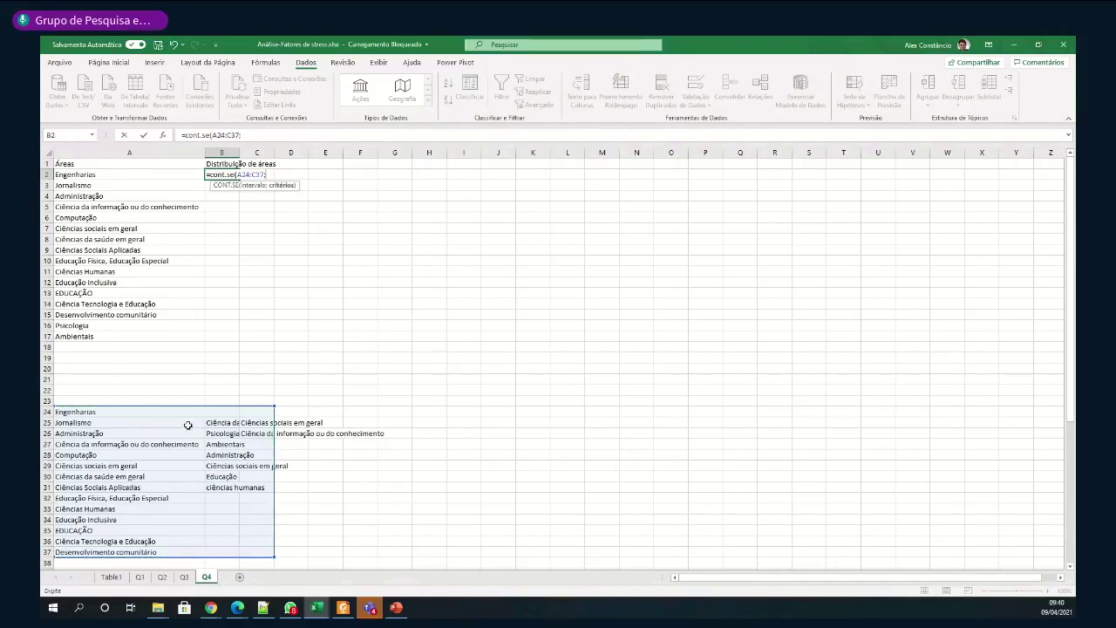
left_click(120, 176)
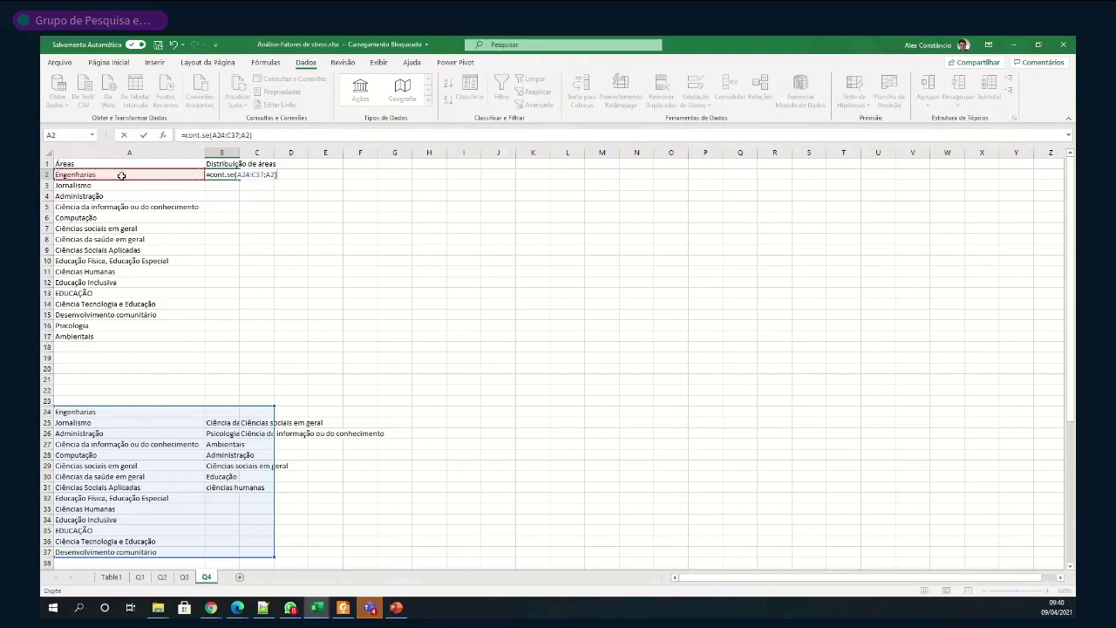
key("Return")
Make the B2 formula's range absolute as $A$24:$C$37
key("Up")
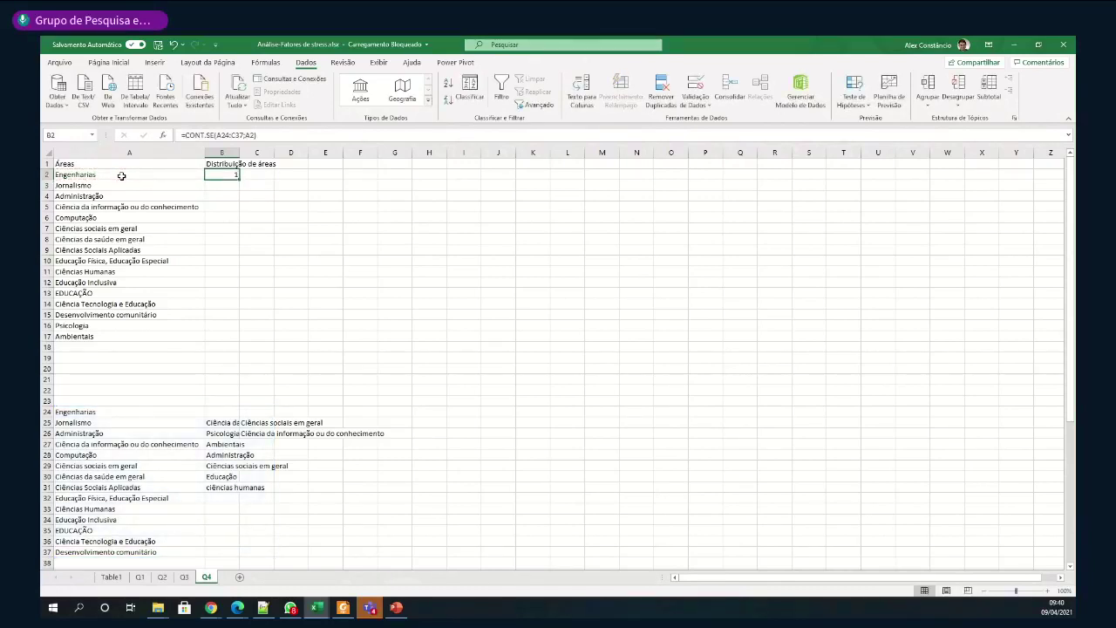
key("F2")
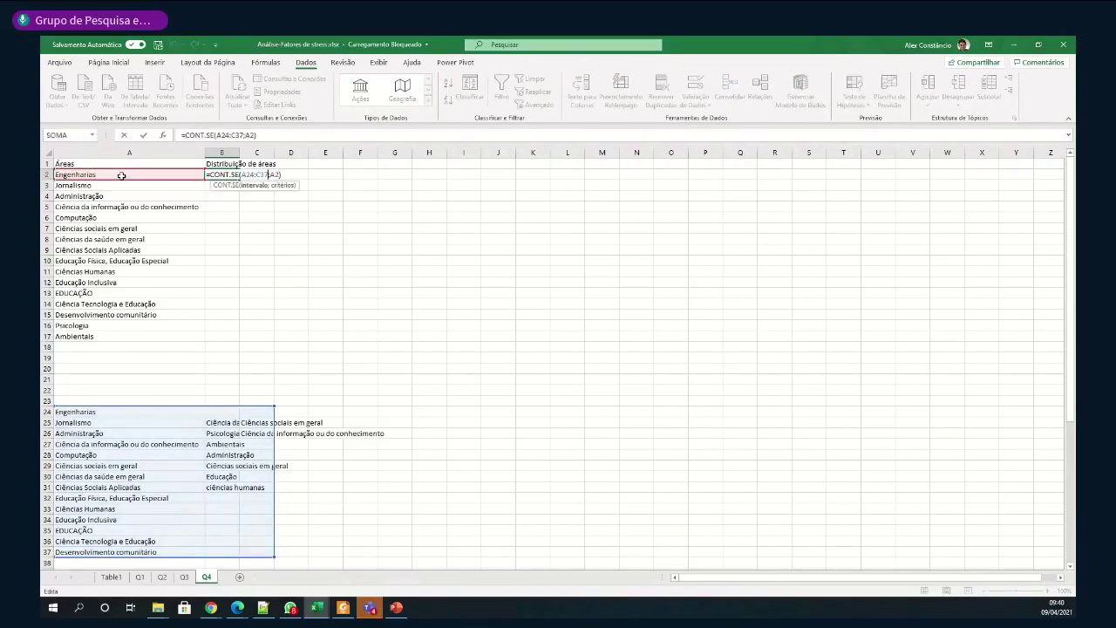
key("Left")
type("$")
key("Right")
type("$A")
type("$")
key("Right")
type("$")
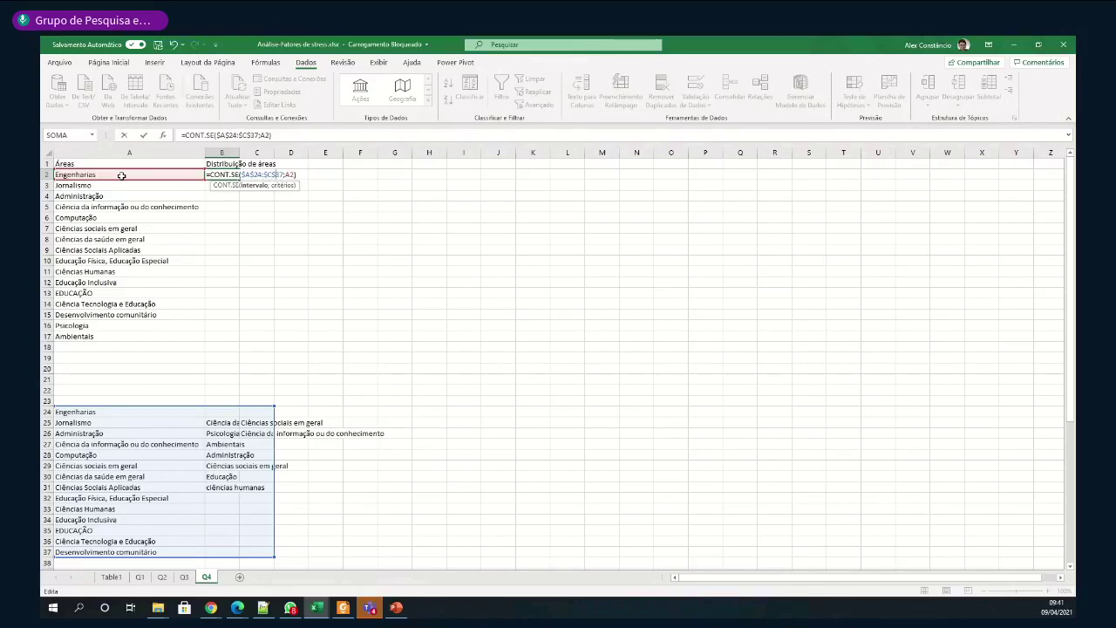
key("Return")
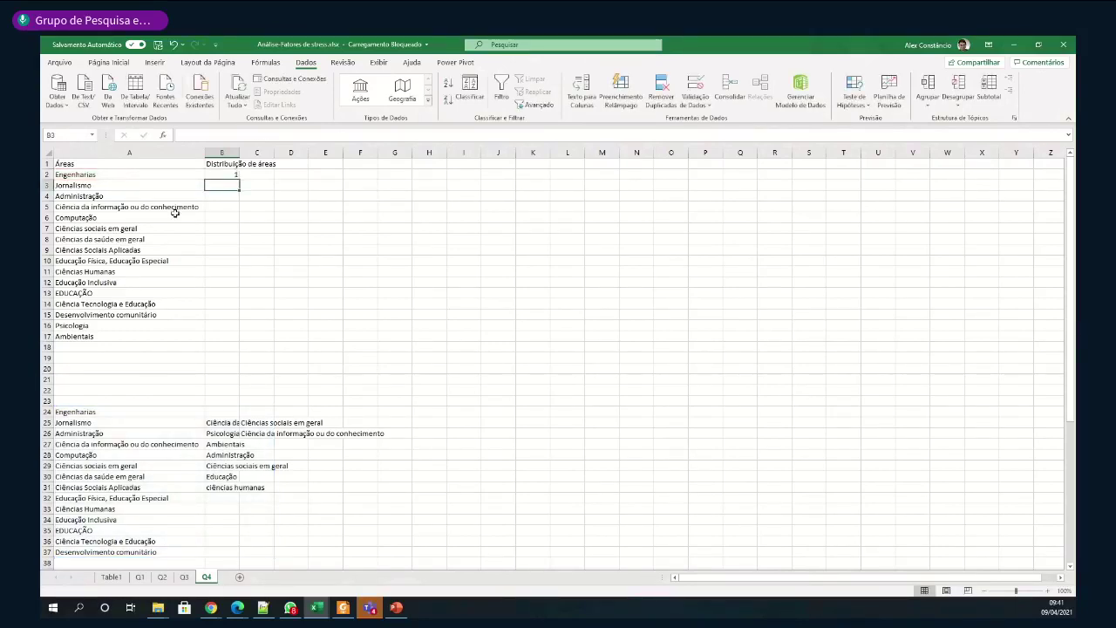
Fill the B2 count formula down to B17 and select A1:B17
left_click(228, 175)
left_click_drag(238, 180, 228, 337)
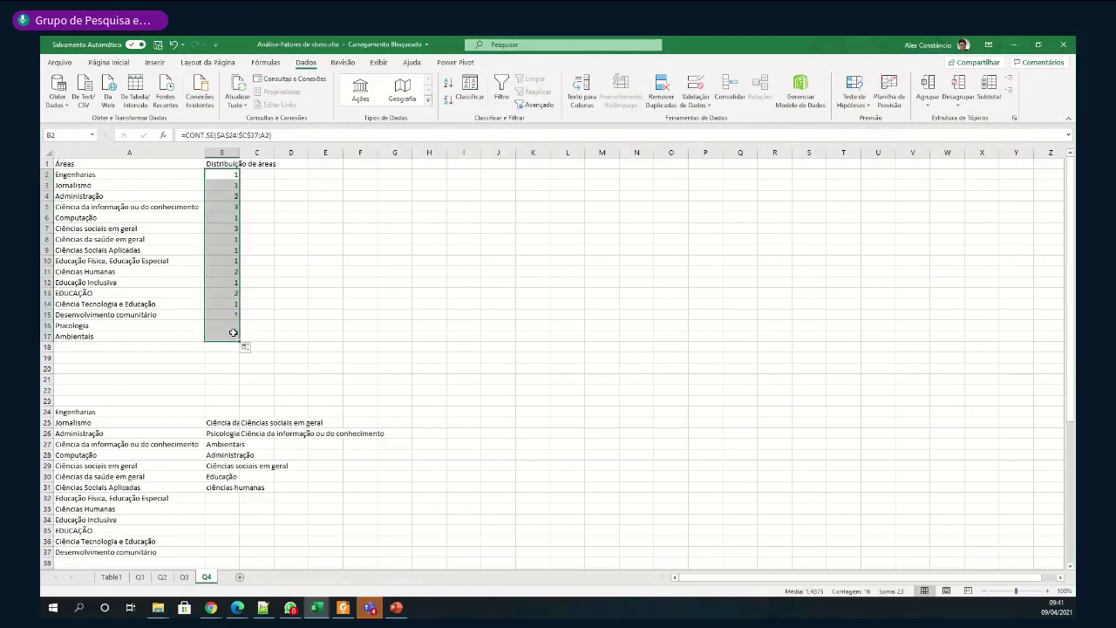
left_click(266, 186)
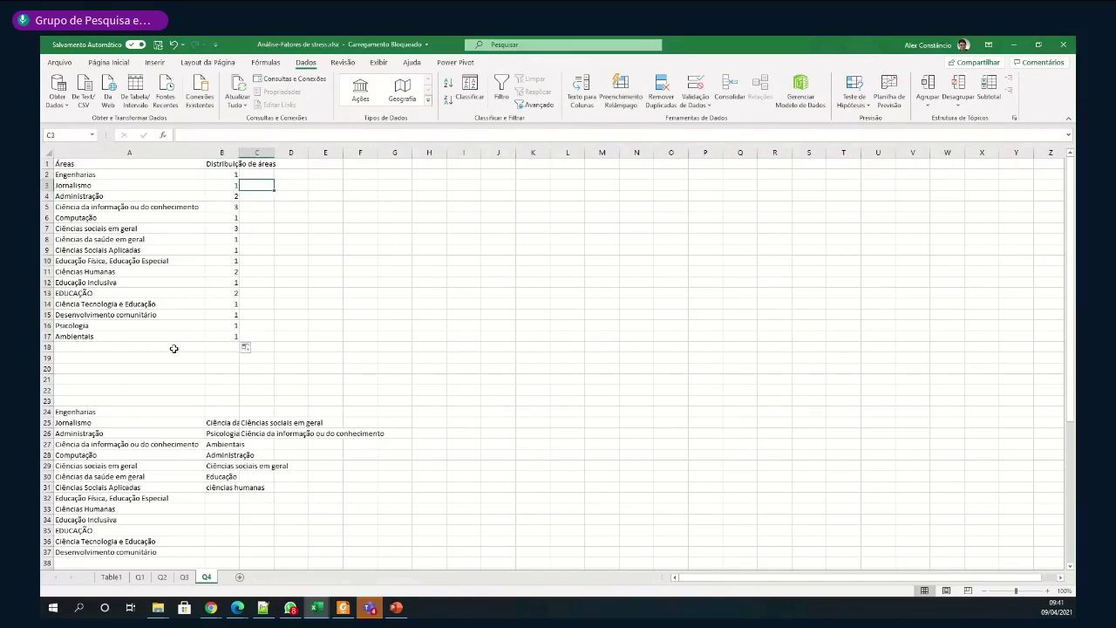
mouse_move(90, 165)
left_mouse_down()
mouse_move(96, 310)
mouse_move(229, 337)
left_mouse_up()
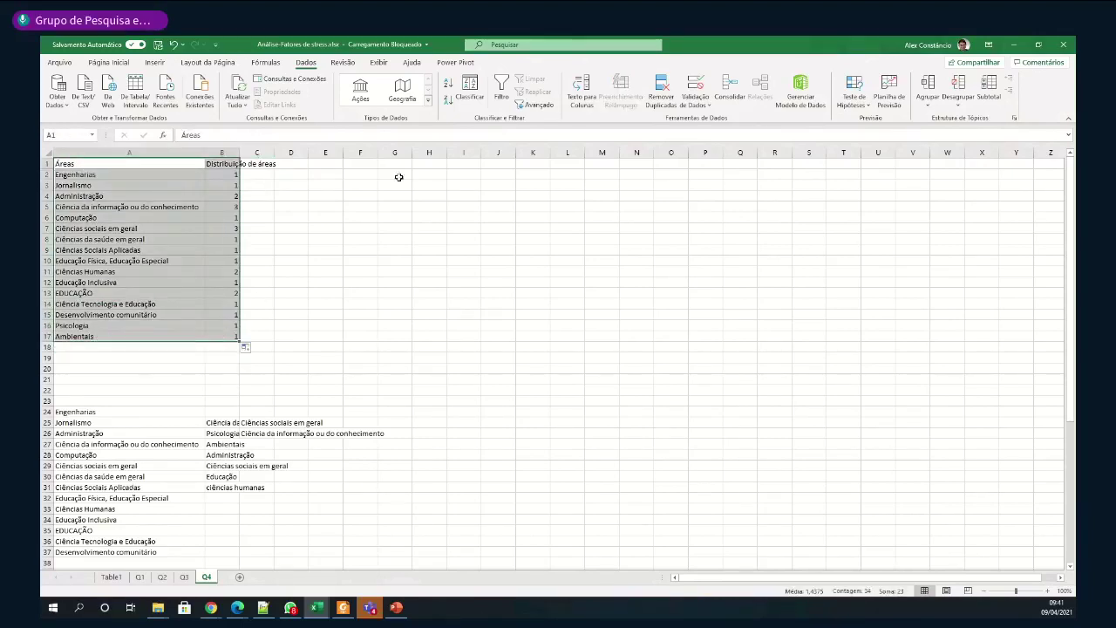
Insert a clustered column chart of the area counts and enlarge it across columns H to R
left_click(154, 63)
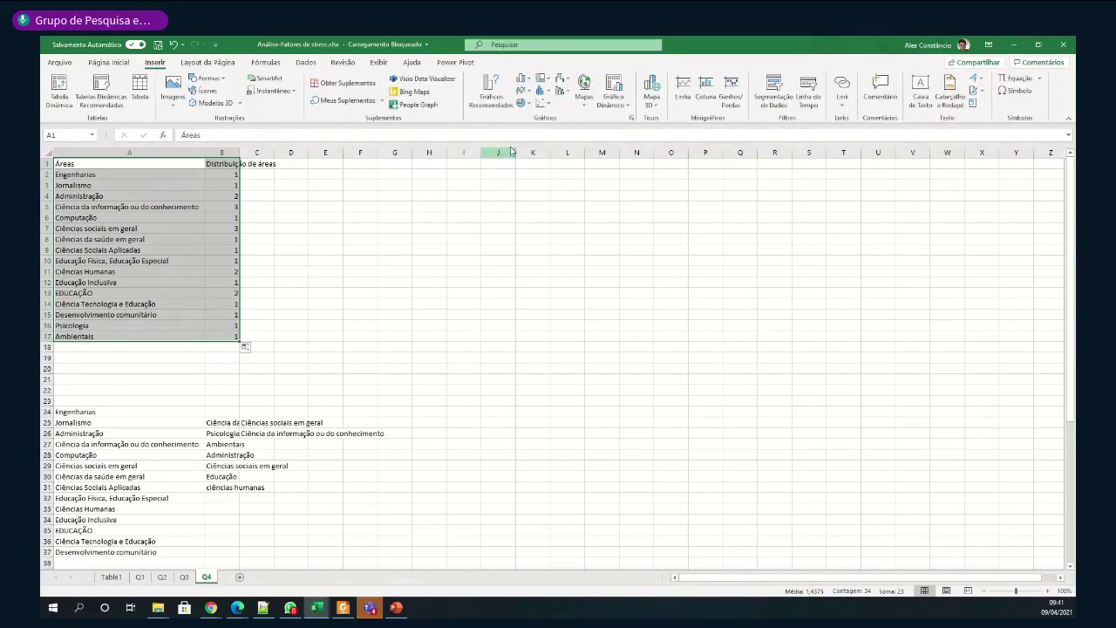
left_click(521, 78)
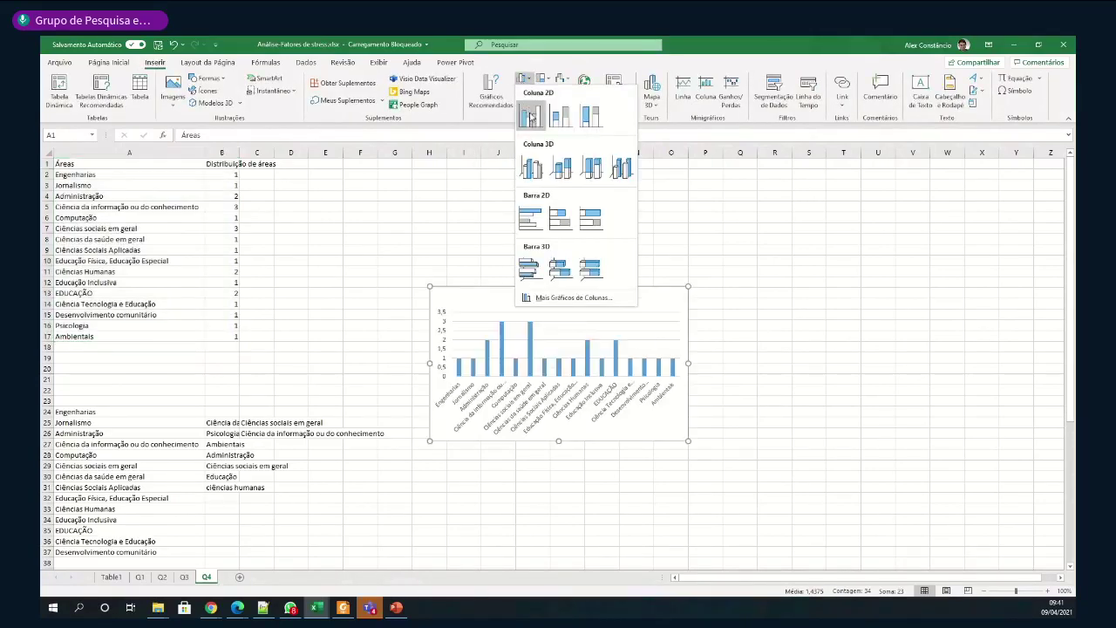
left_click(530, 116)
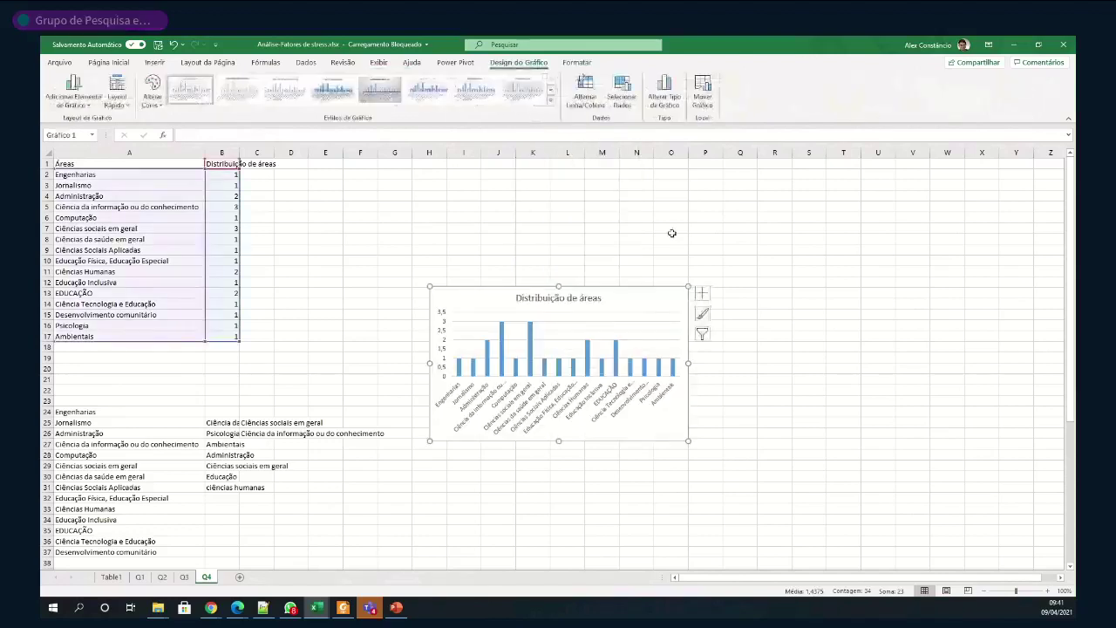
mouse_move(688, 286)
left_mouse_down()
mouse_move(794, 180)
mouse_move(797, 160)
left_mouse_up()
left_click(898, 267)
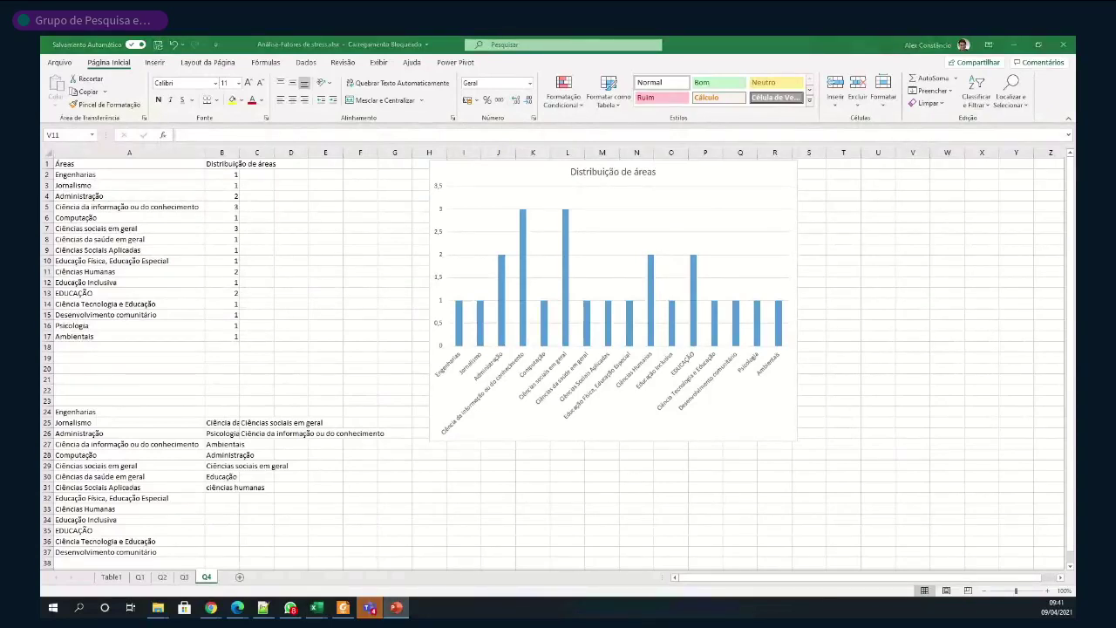
Add a new blank sheet after Q4
left_click(242, 580)
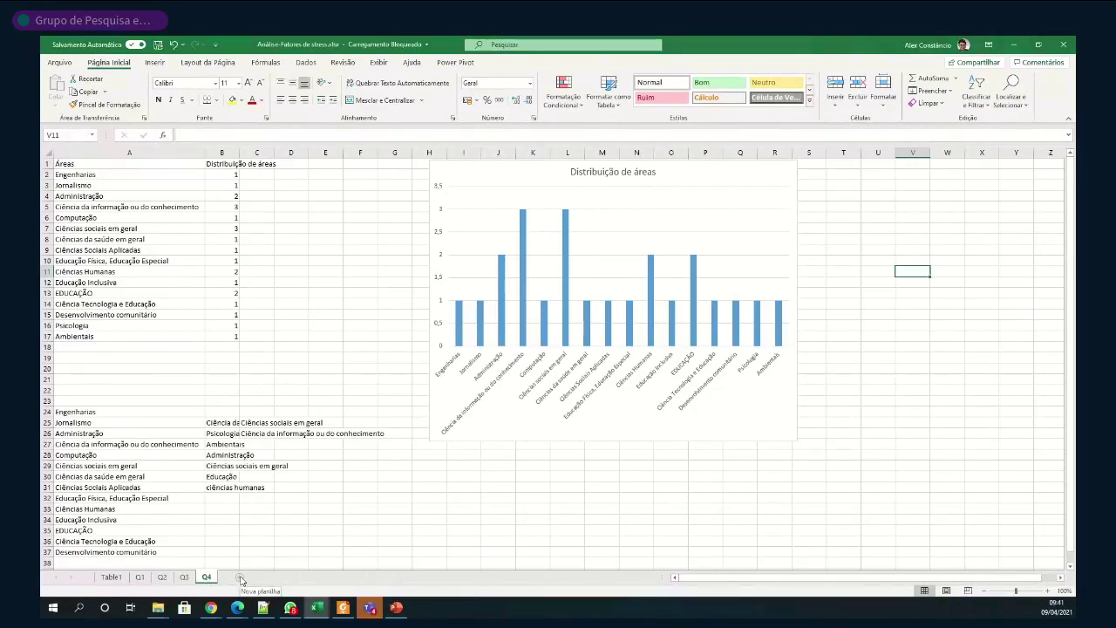
left_click(242, 580)
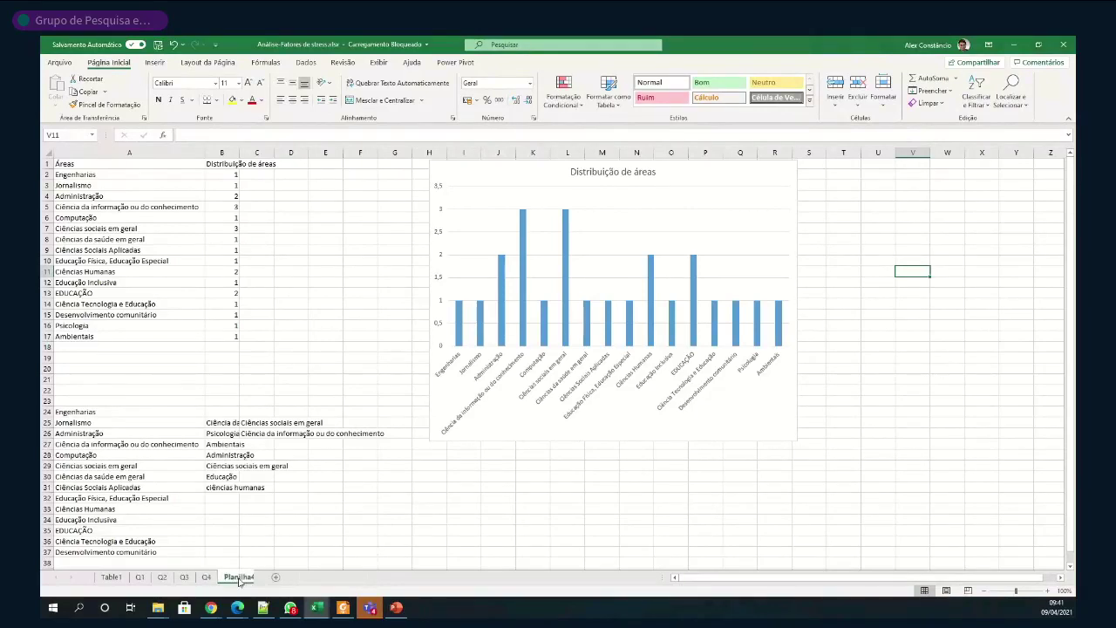
right_click(239, 576)
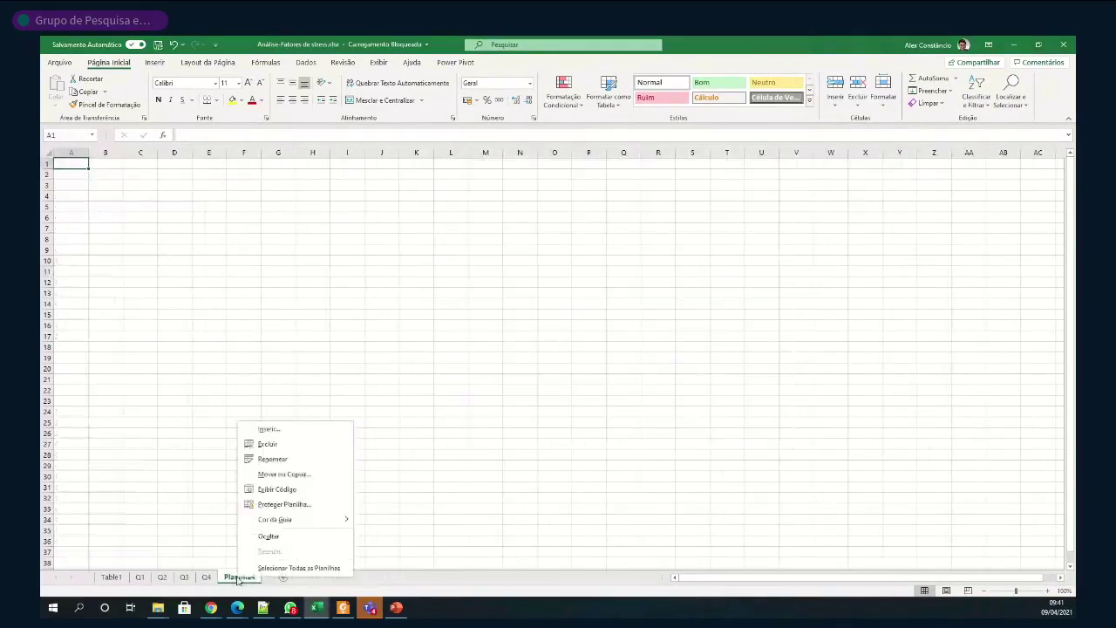
Rename the new sheet to Q5
left_click(273, 458)
type("Q5")
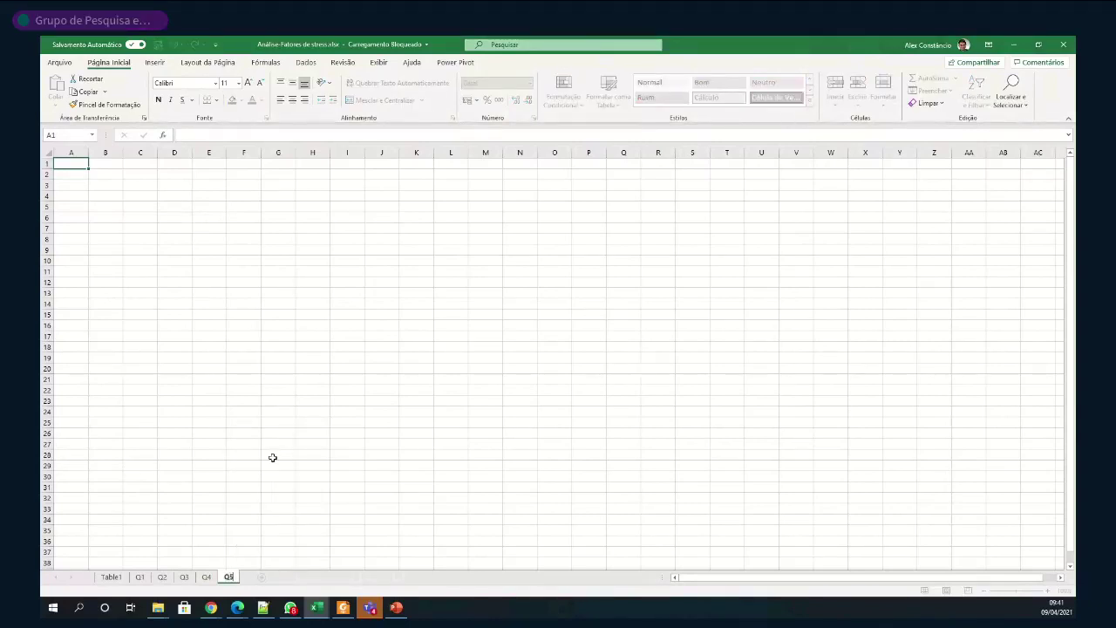
key("Return")
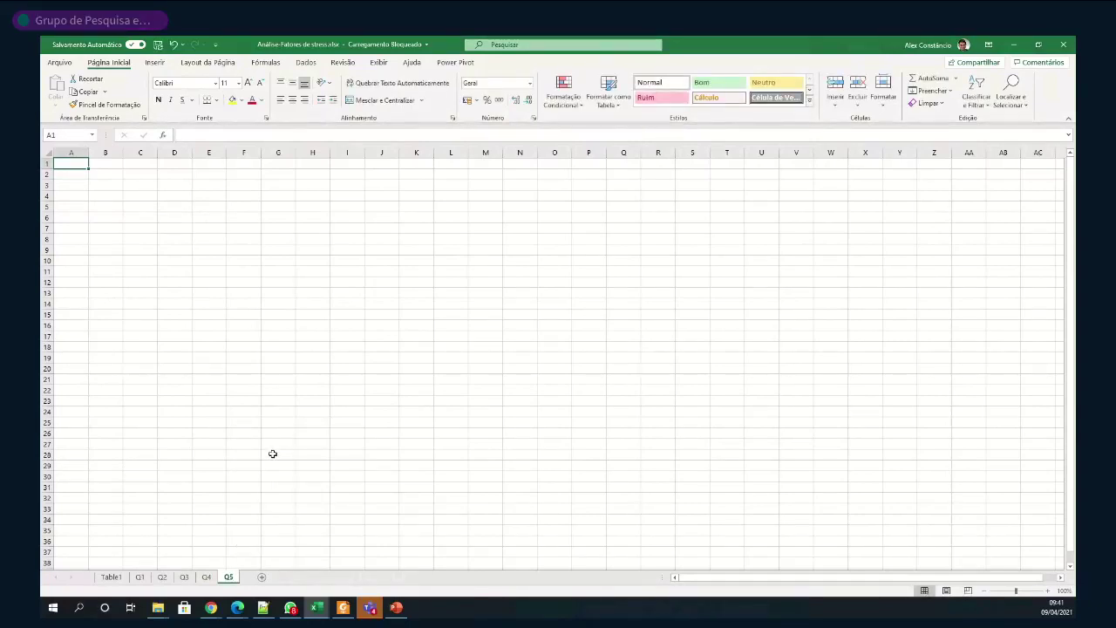
Review Table1's stress-question columns, then begin renaming the Q5 sheet
left_click(110, 578)
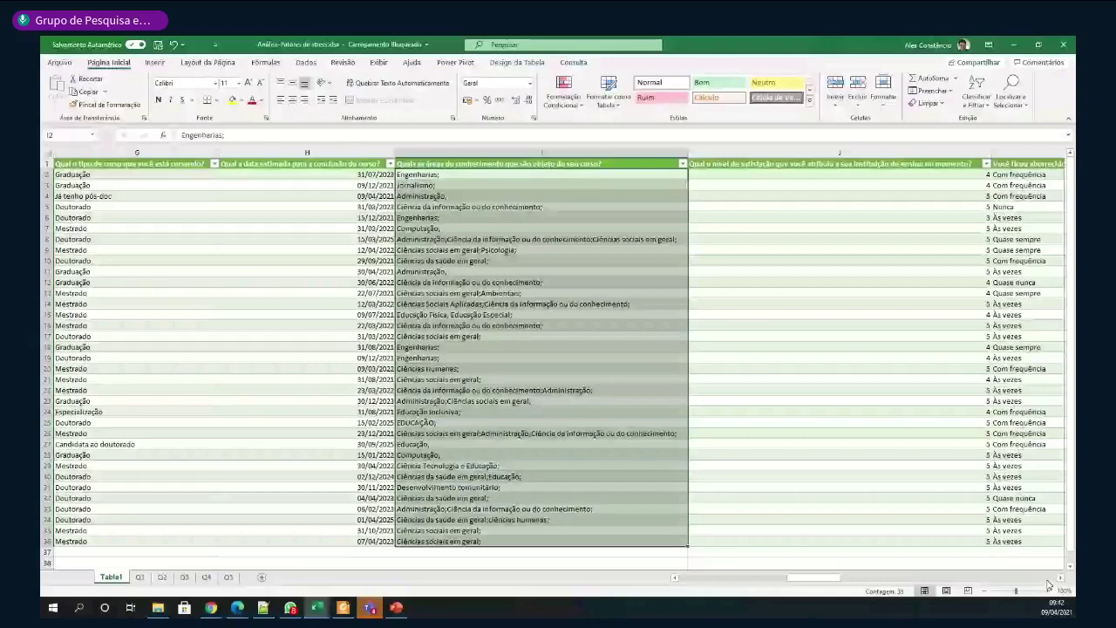
scroll(1055, 581, "right", 3)
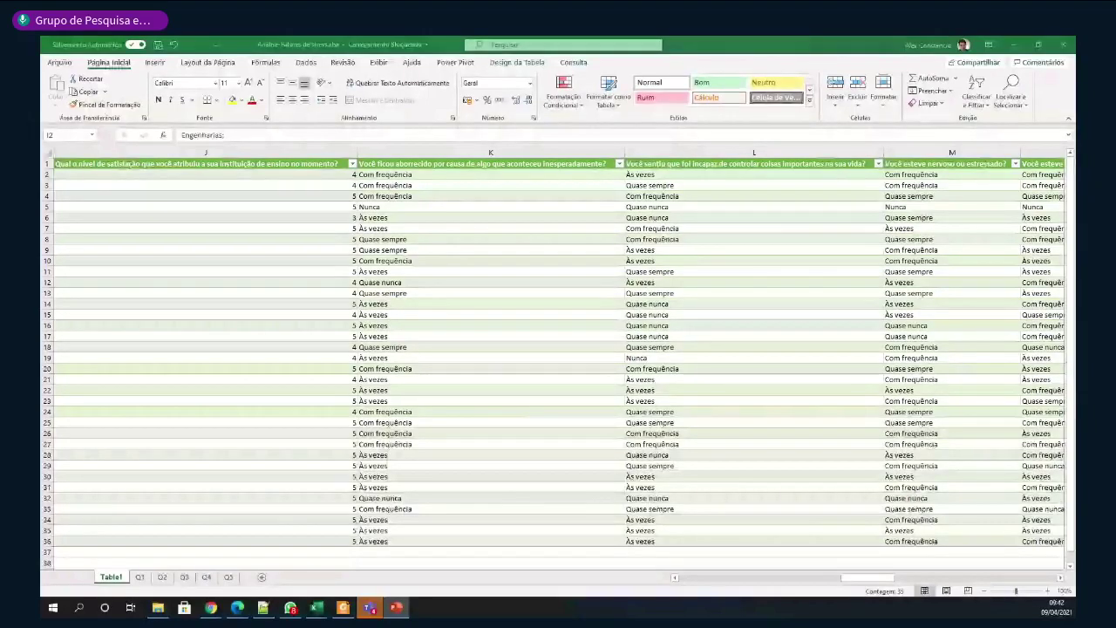
right_click(228, 577)
left_click(278, 504)
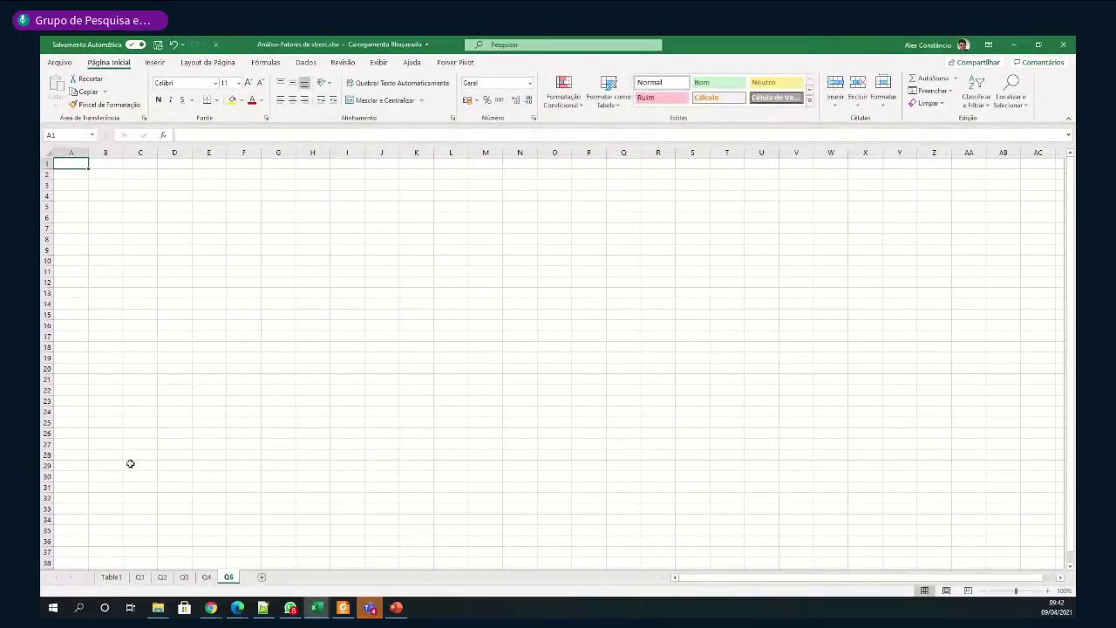
In Table1, move to cell K2, the first stress-item answer
left_click(112, 578)
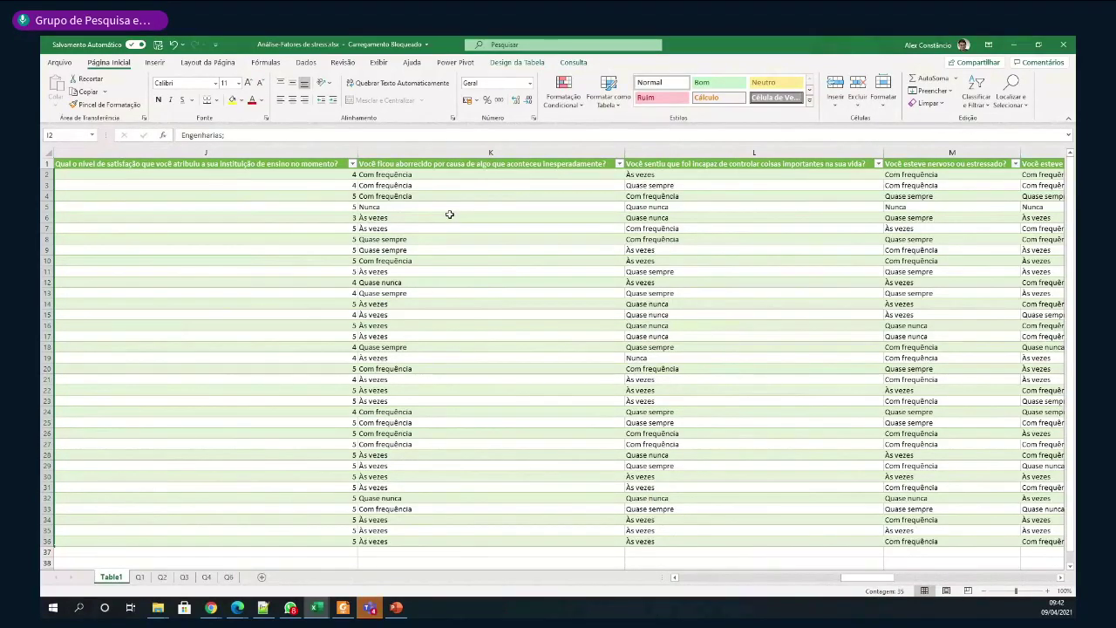
left_click(413, 175)
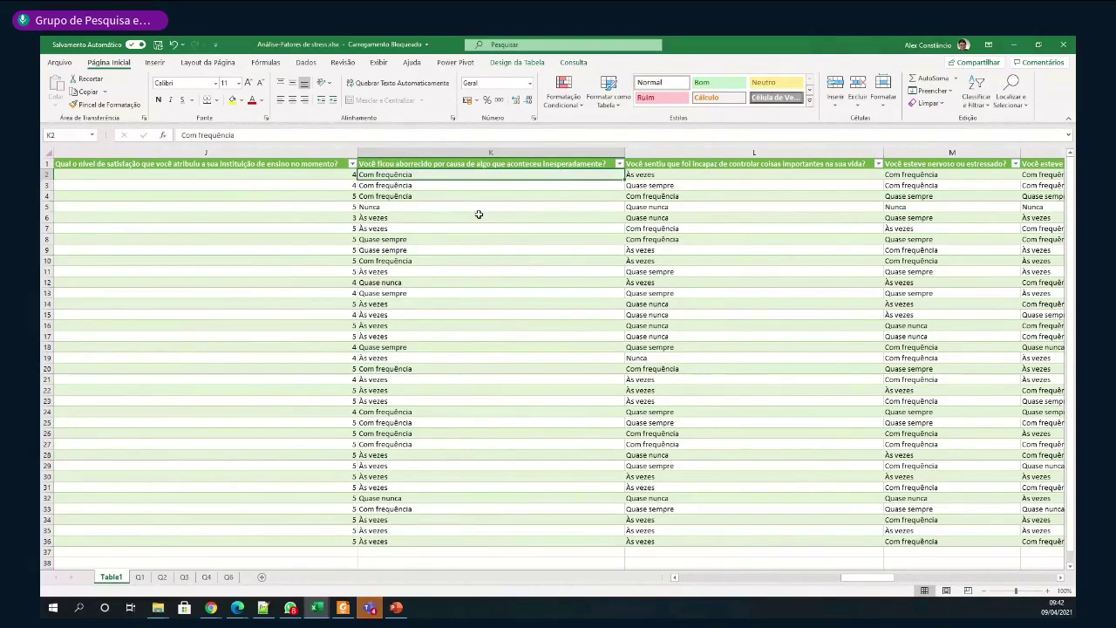
key("Right")
key("Right")
key("Right")
key("Right")
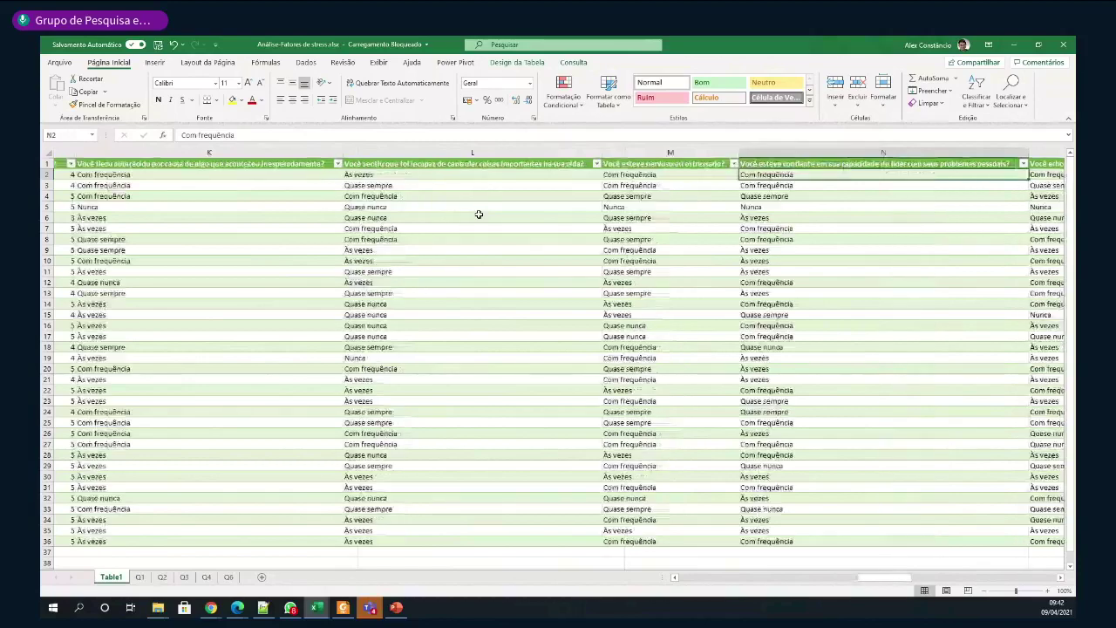
key("Right")
key("Right")
key("Right")
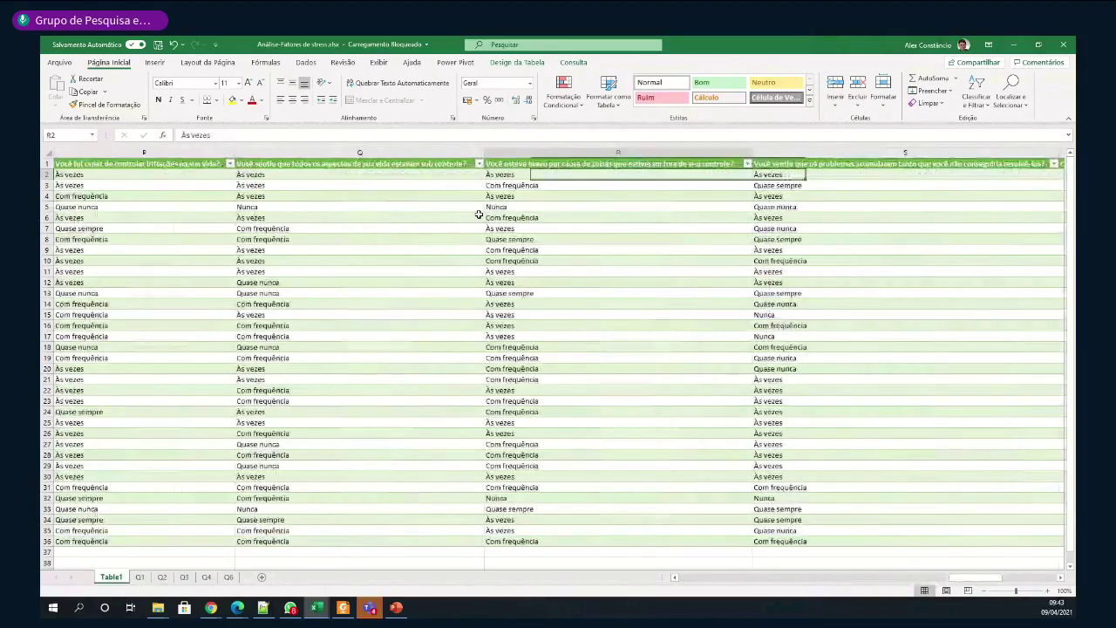
key("Left")
key("Left")
key("Left")
key("Left")
key("Left")
key("Left")
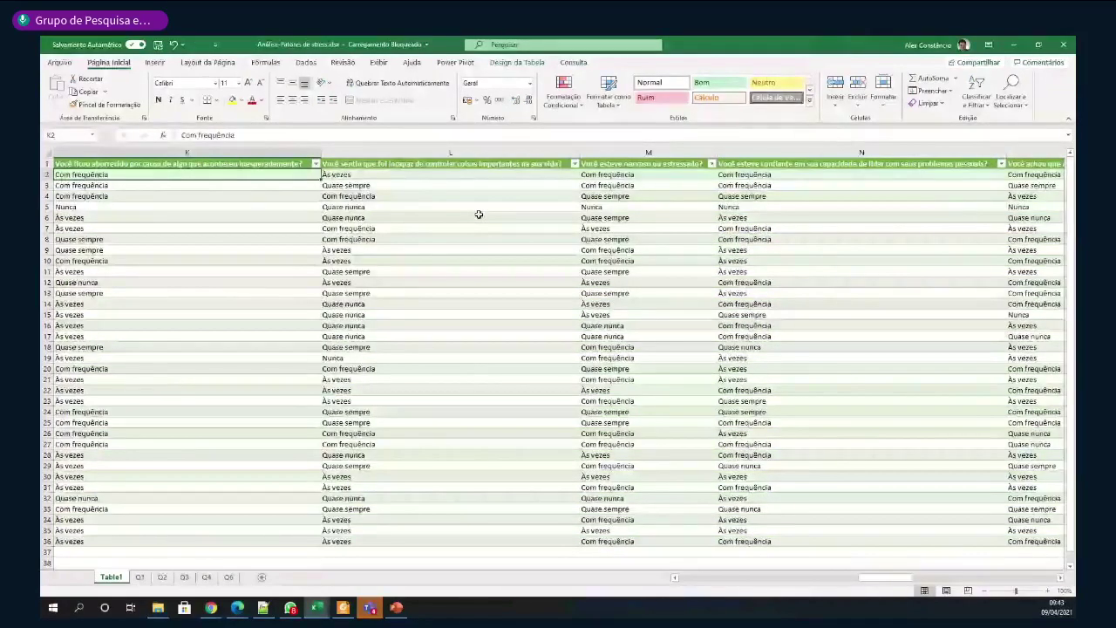
key("Left")
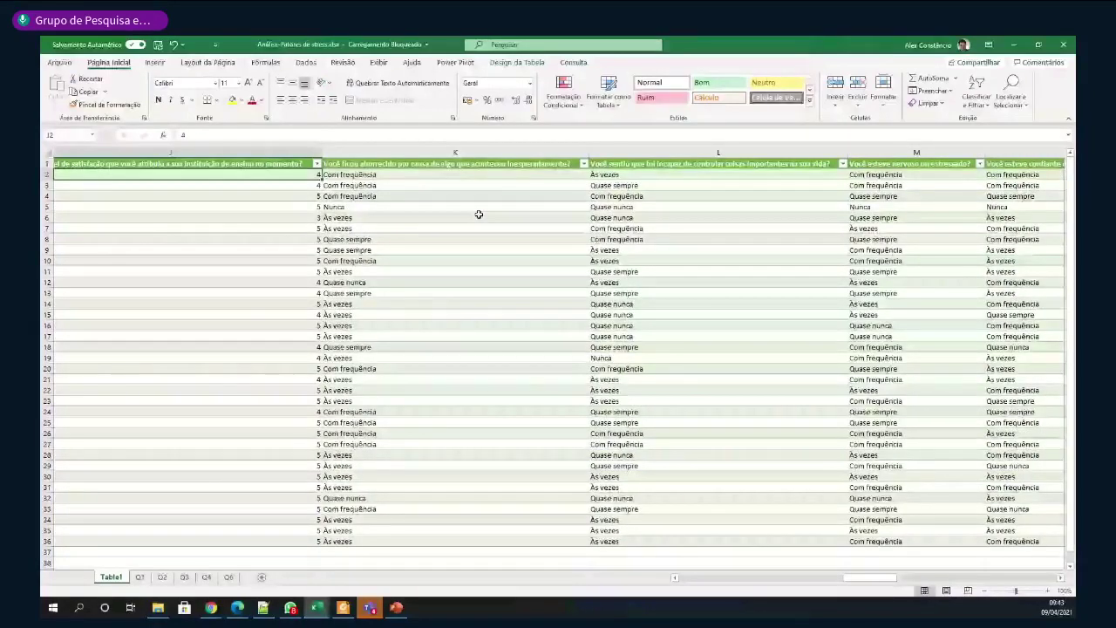
key("Left")
key("Left")
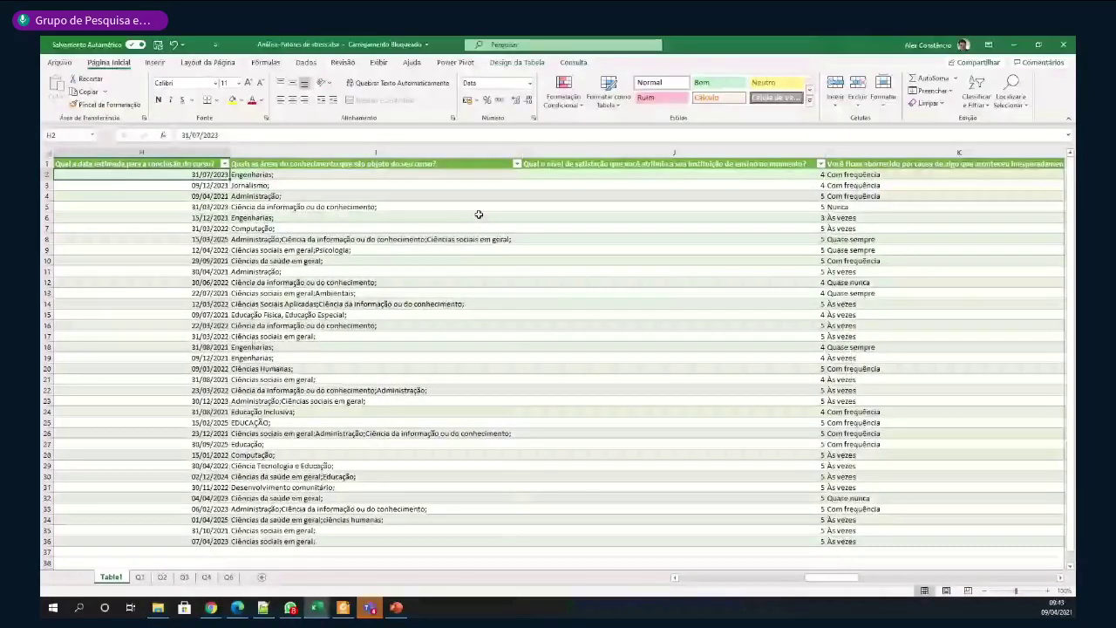
key("Right")
key("Right")
key("Right")
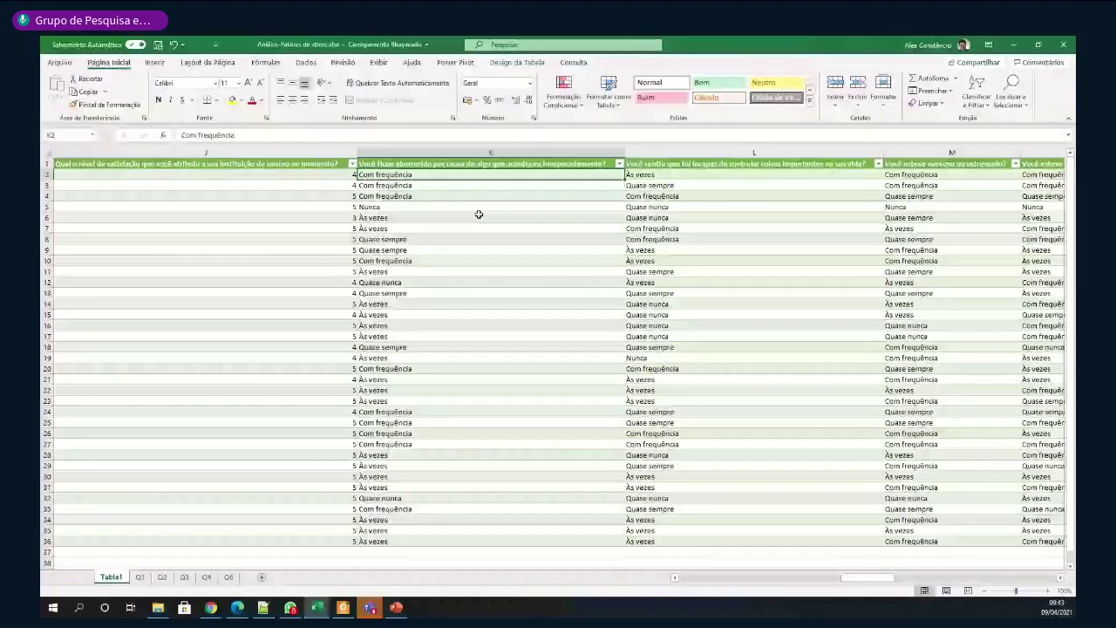
Select the stress answers K2:S36, copy them, and switch to the empty Q6 sheet
key("shift+Down")
key("shift+Down")
key("shift+Down")
key("shift+Down")
key("shift+Down")
key("shift+Down")
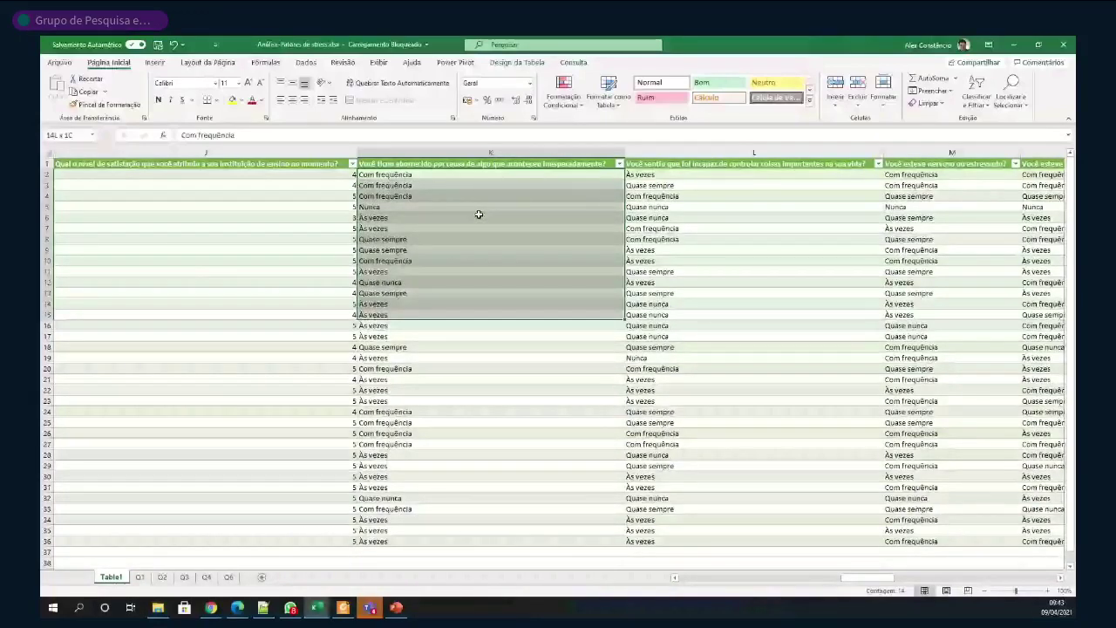
key("shift+Down")
key("shift+Down")
key("shift+Down")
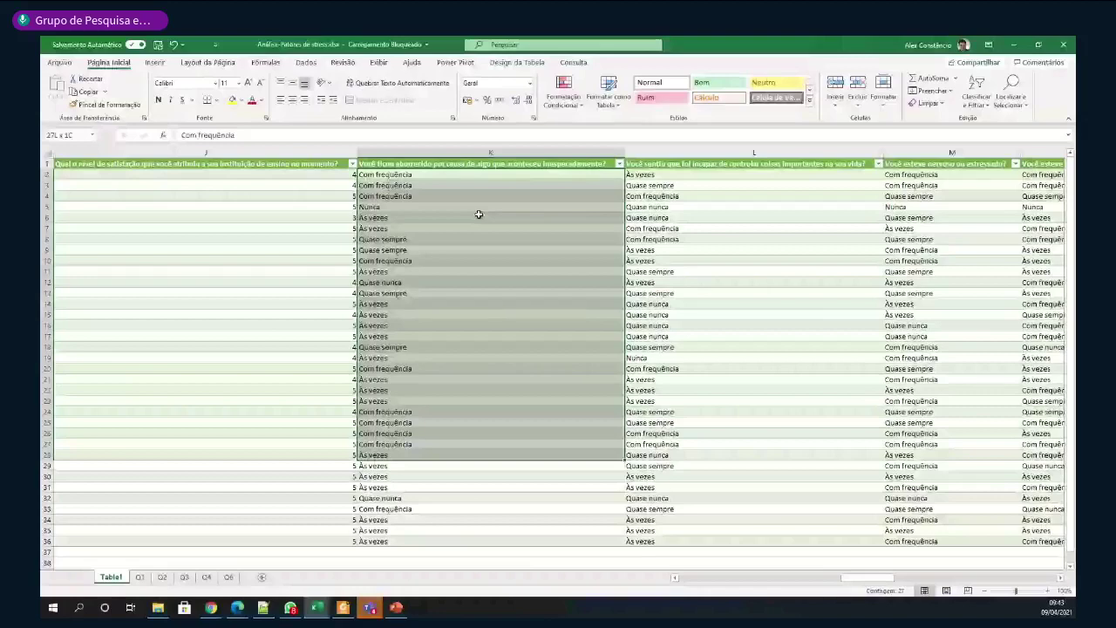
key("shift+Down")
key("shift+Down")
key("shift+Down")
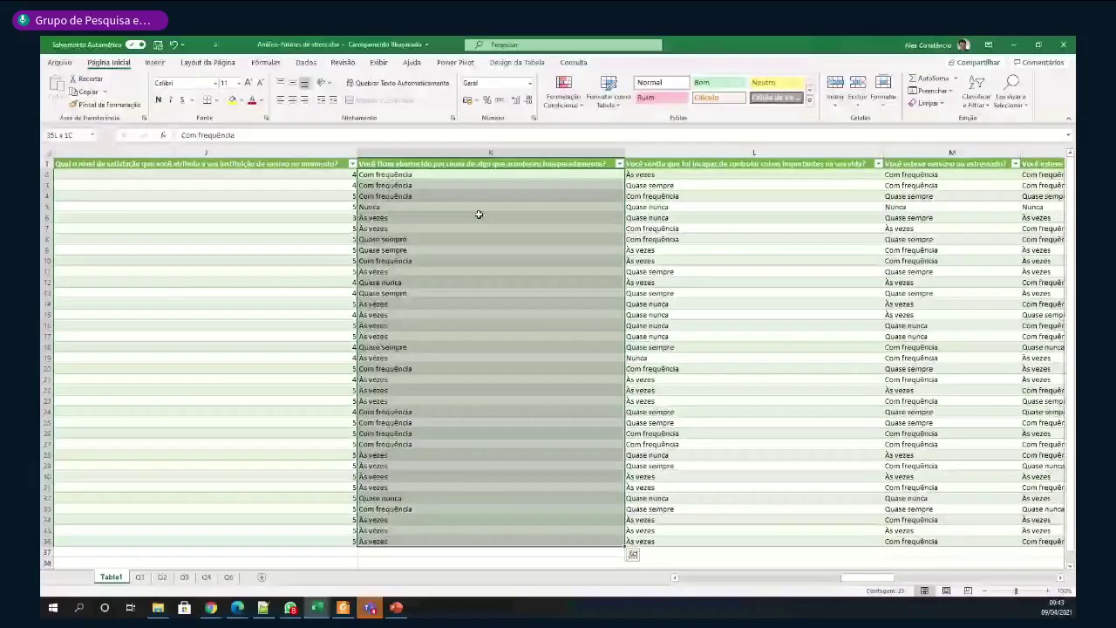
key("shift+Right")
key("shift+Right")
key("shift+Right")
key("shift+Right")
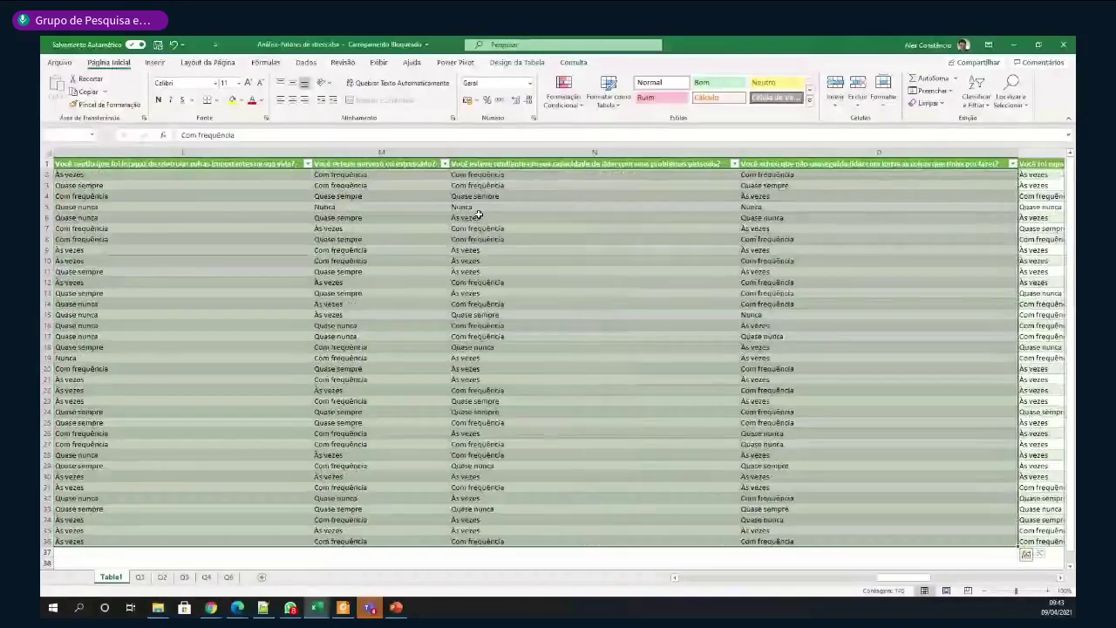
key("shift+Right")
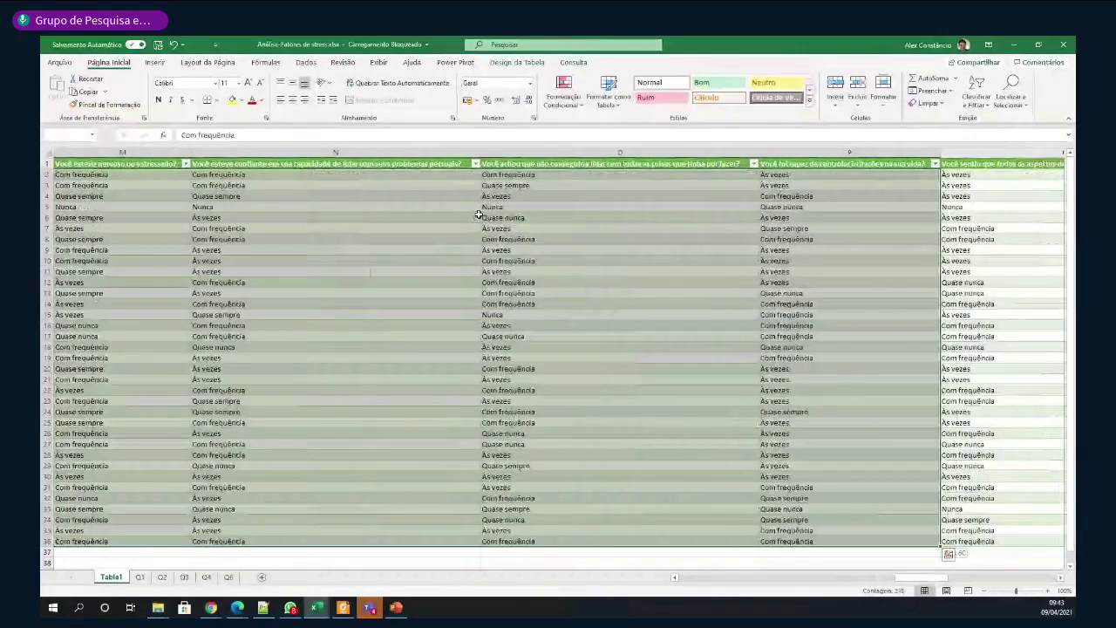
key("shift+Right")
key("shift+Right")
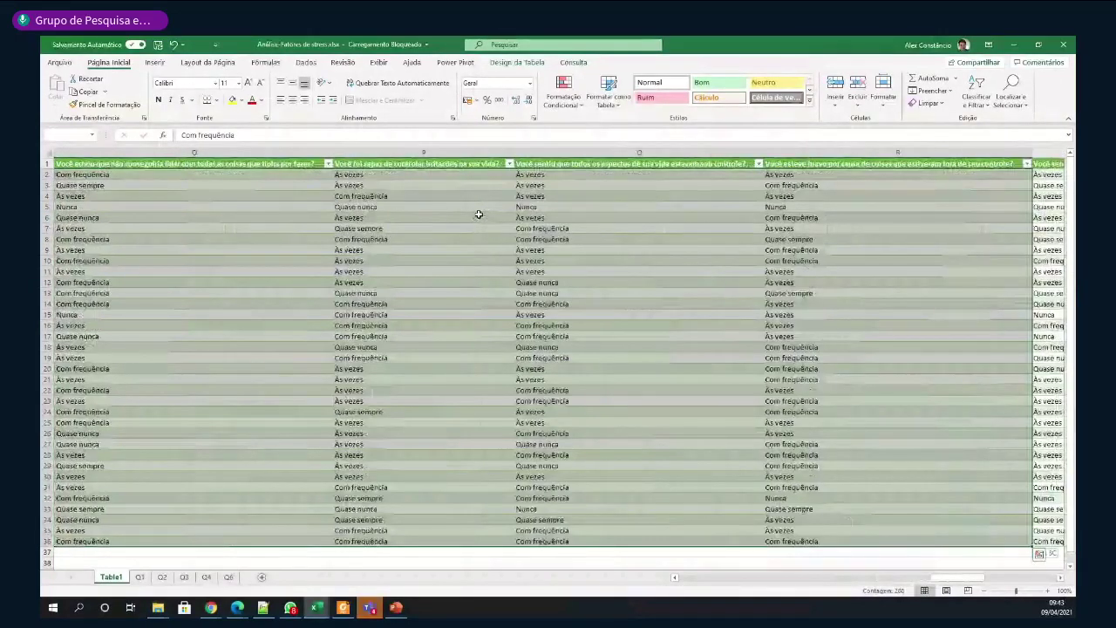
key("shift+Right")
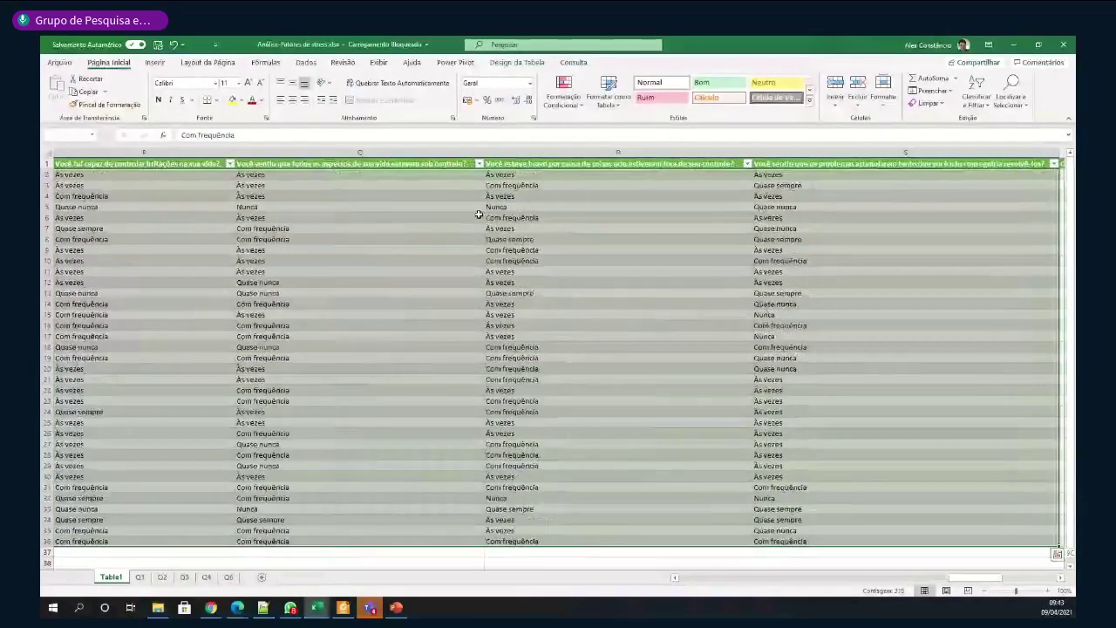
key("shift+Right")
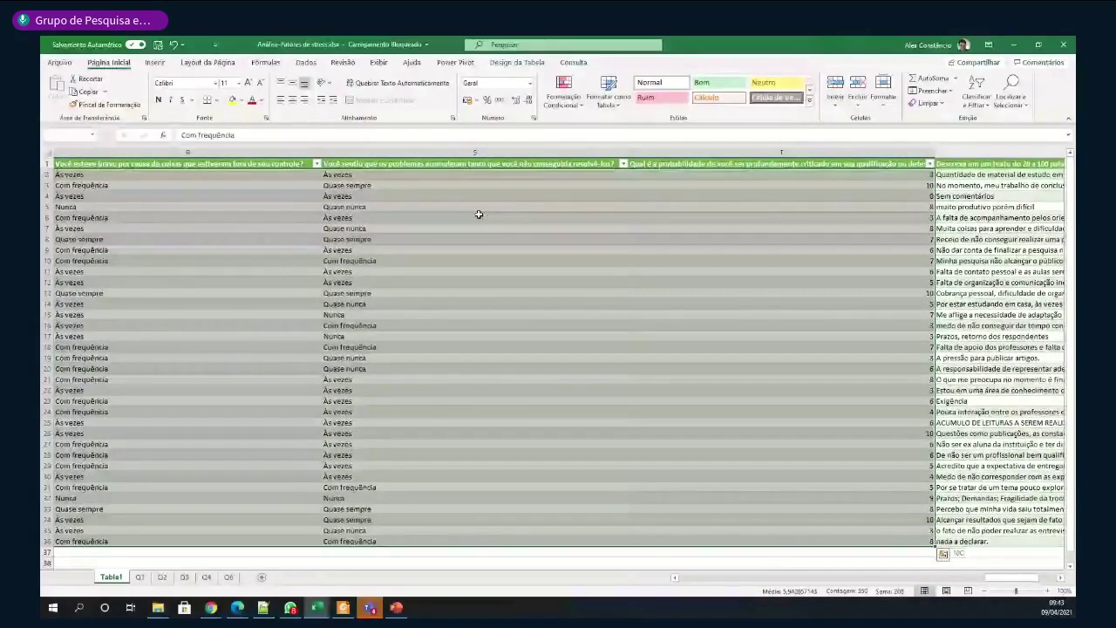
key("shift+Left")
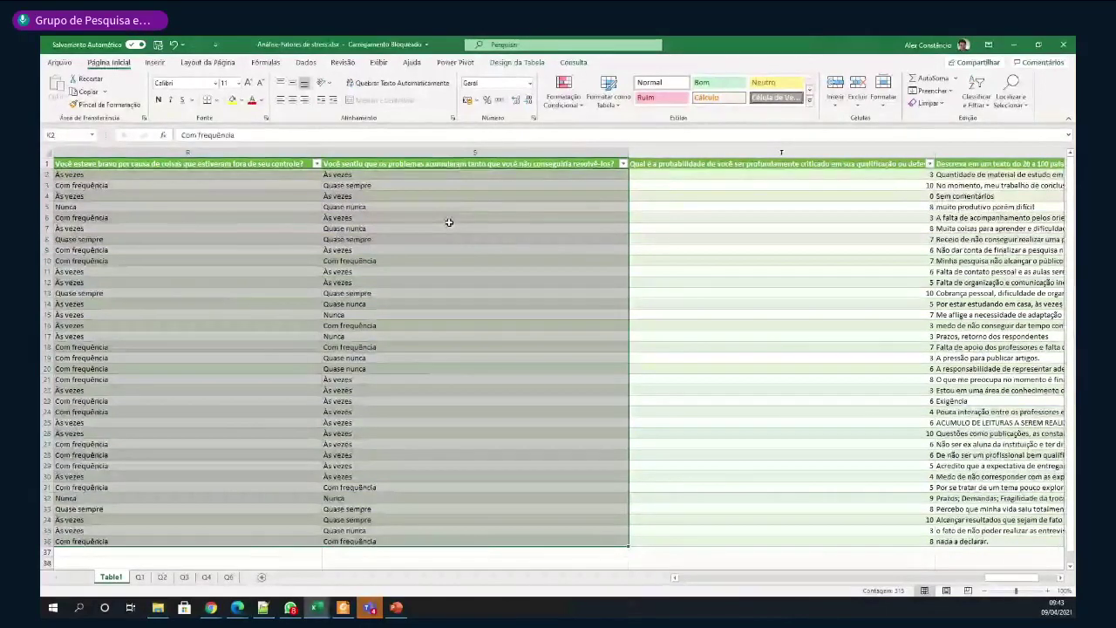
key("ctrl+c")
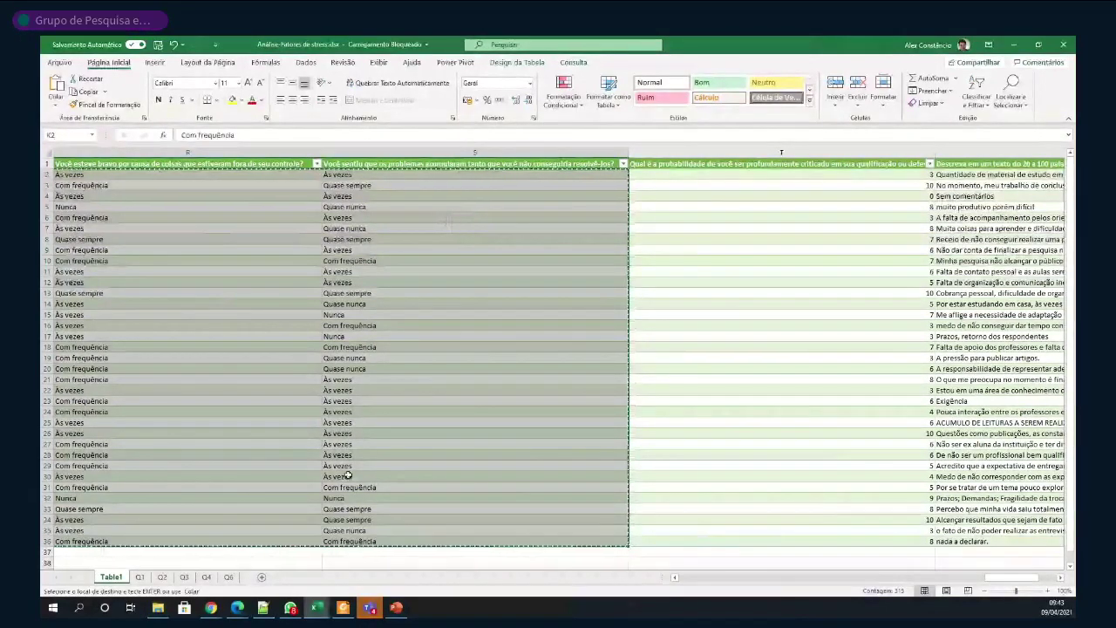
left_click(229, 577)
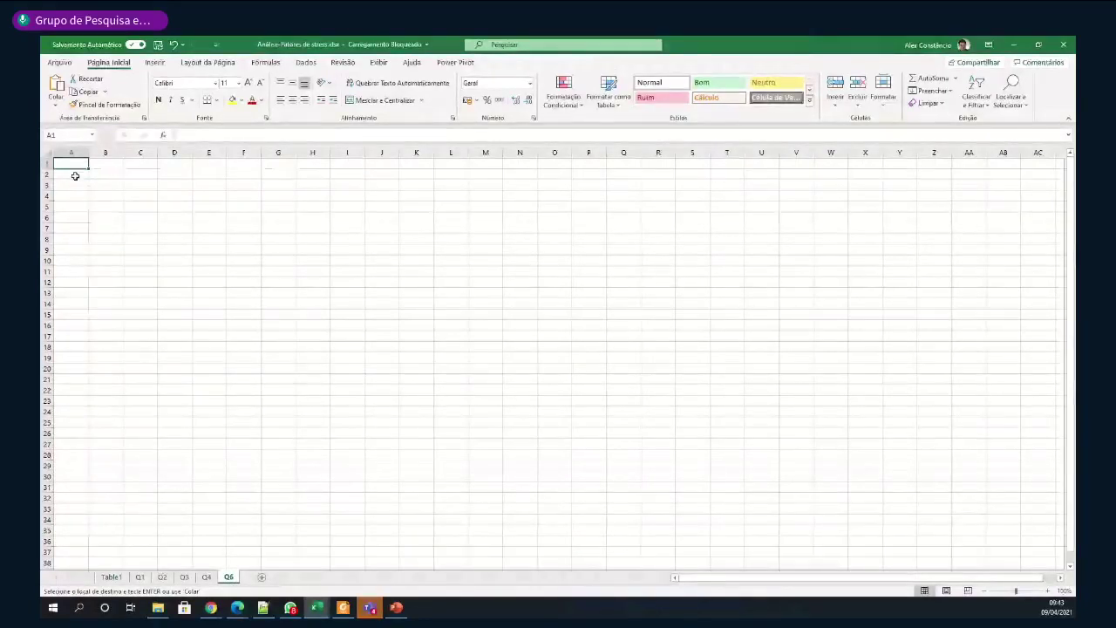
On Q6, bring up paste options at cell A2, then dismiss them without pasting
left_click(73, 174)
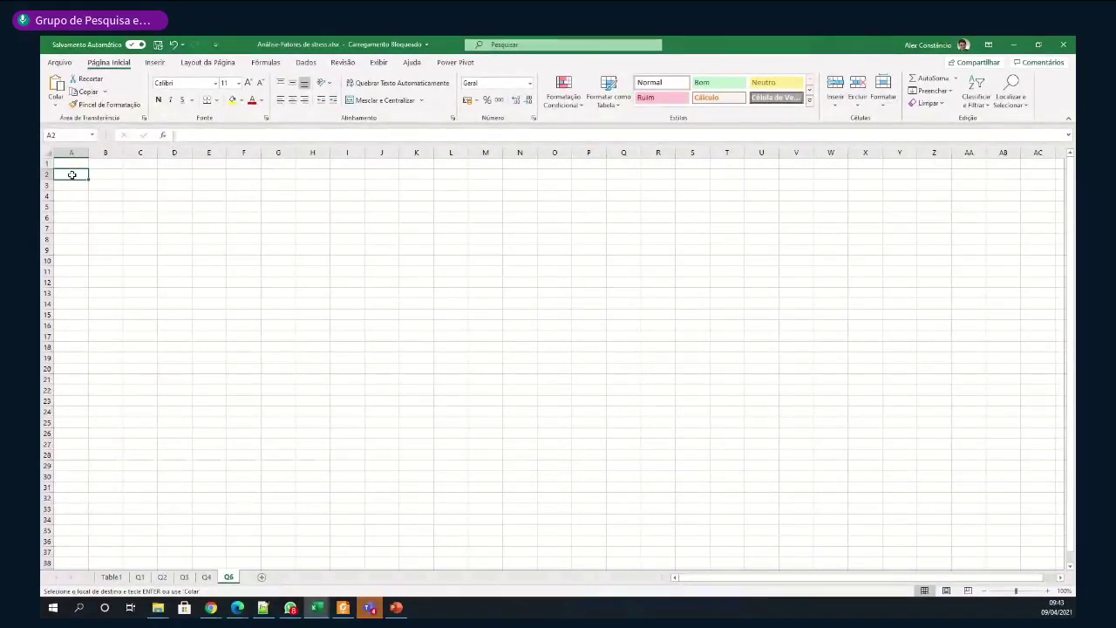
right_click(73, 176)
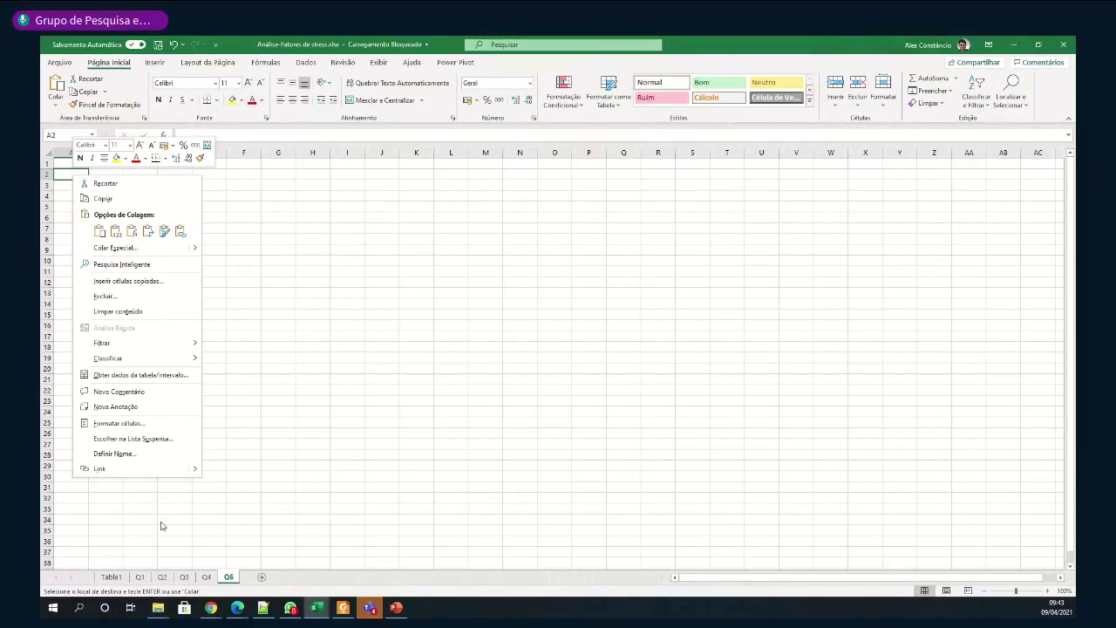
left_click(113, 579)
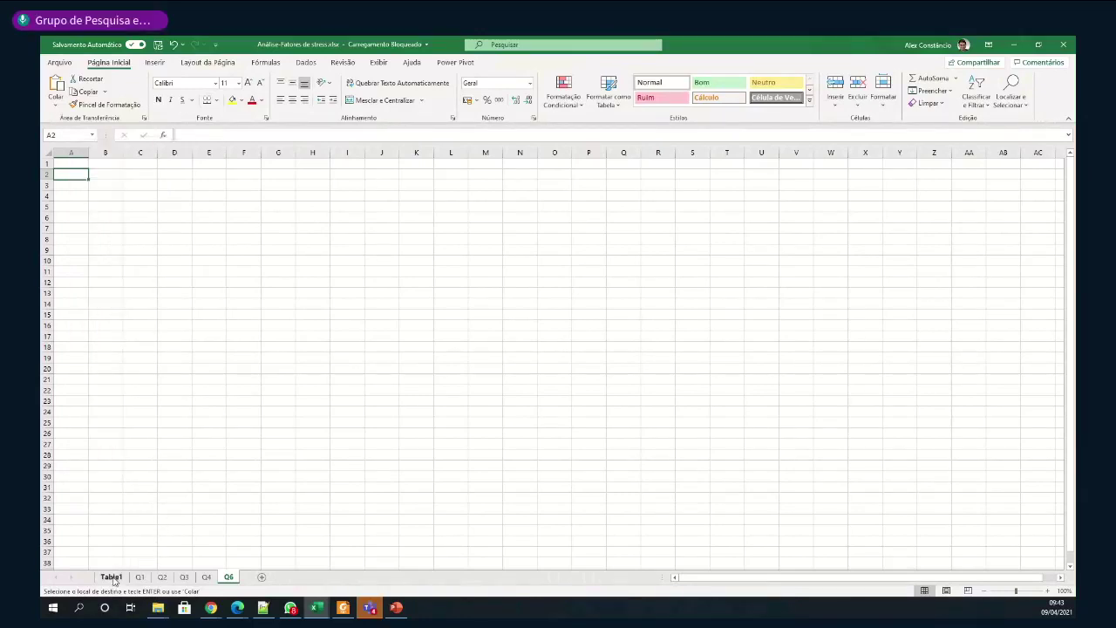
Select Table1's K1:S36 with question headers, then return to Q6 with paste options at A1
left_click(113, 579)
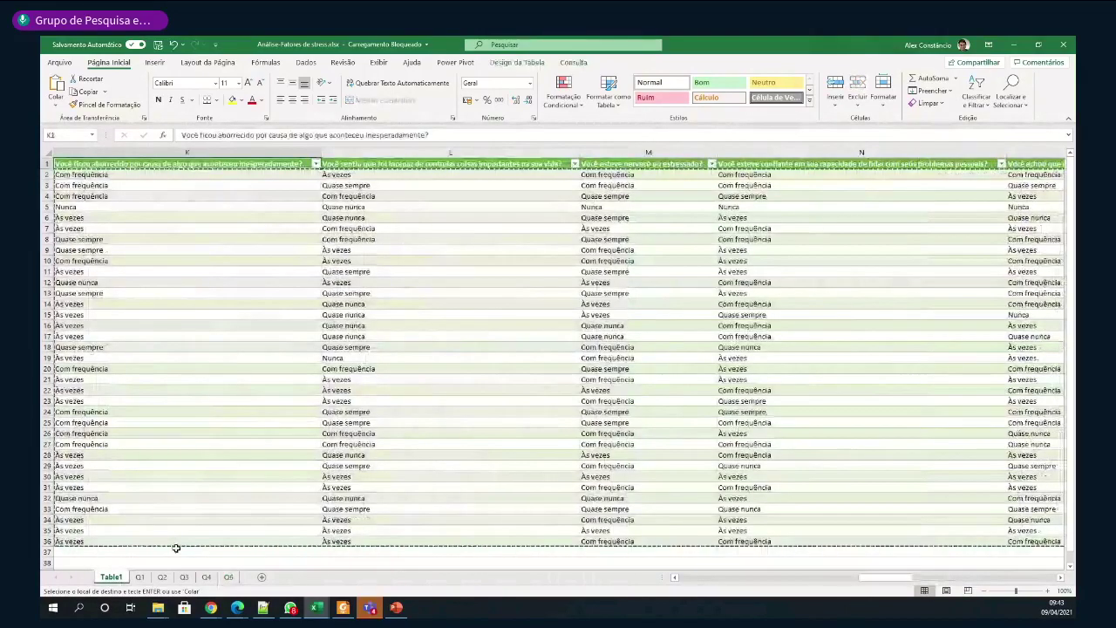
key("Left")
key("Left")
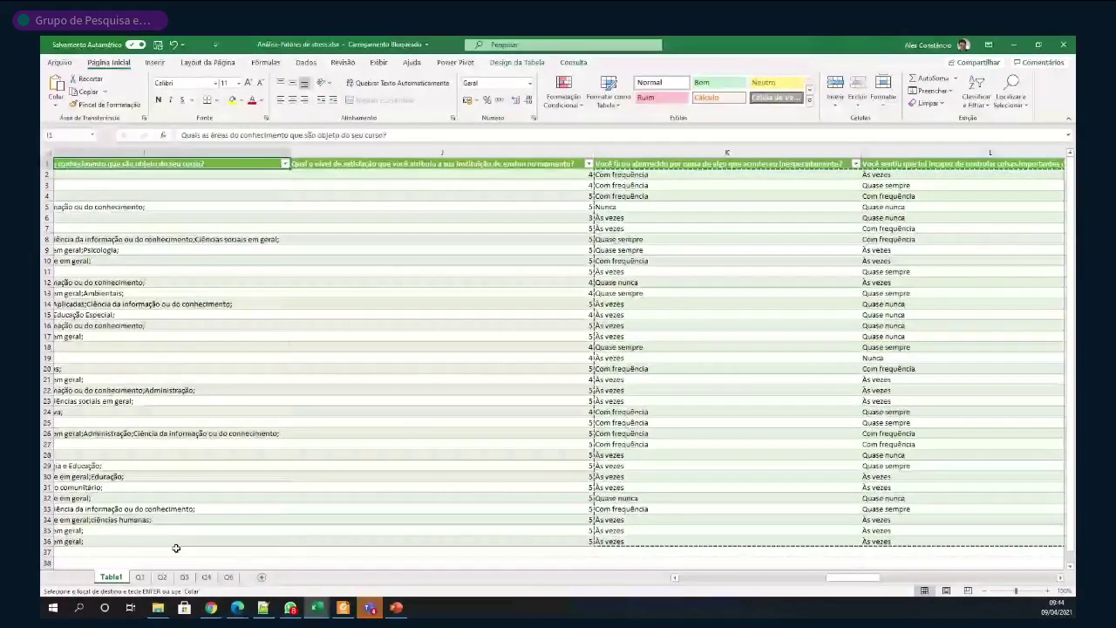
key("Left")
key("Left")
key("Left")
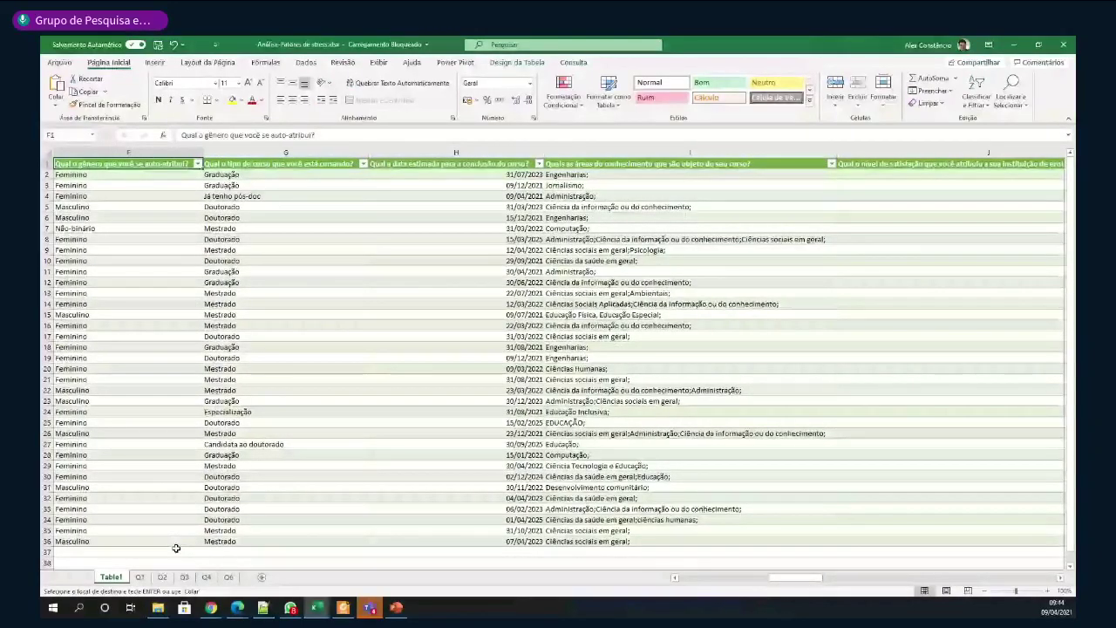
key("Right")
key("Right")
key("Right")
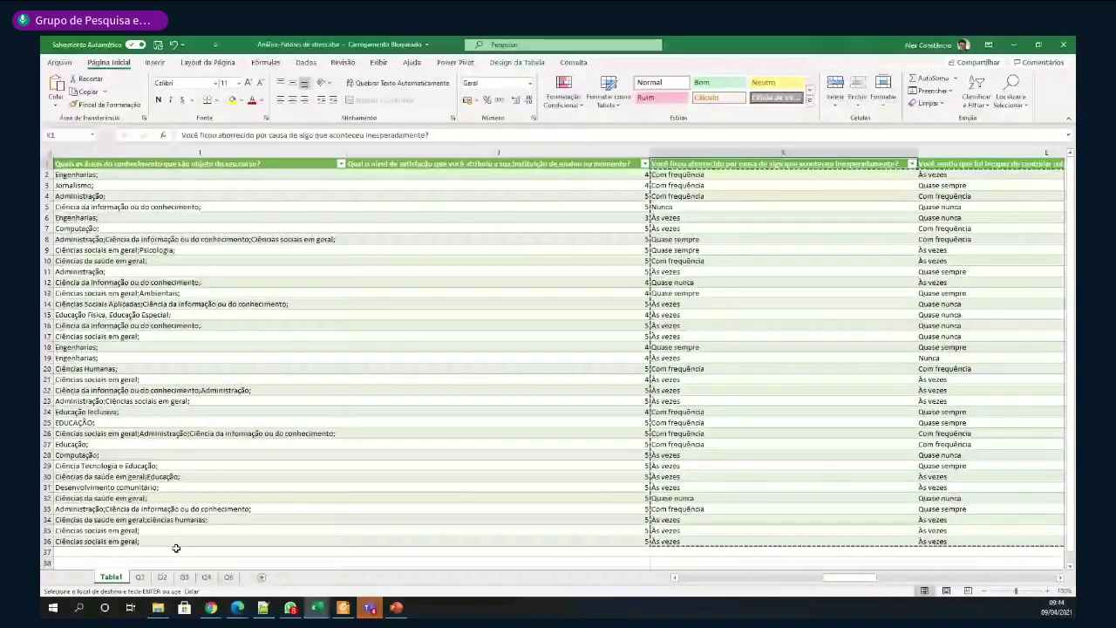
scroll(176, 547, "right", 1)
key("shift+Down")
key("shift+Down")
key("shift+Down")
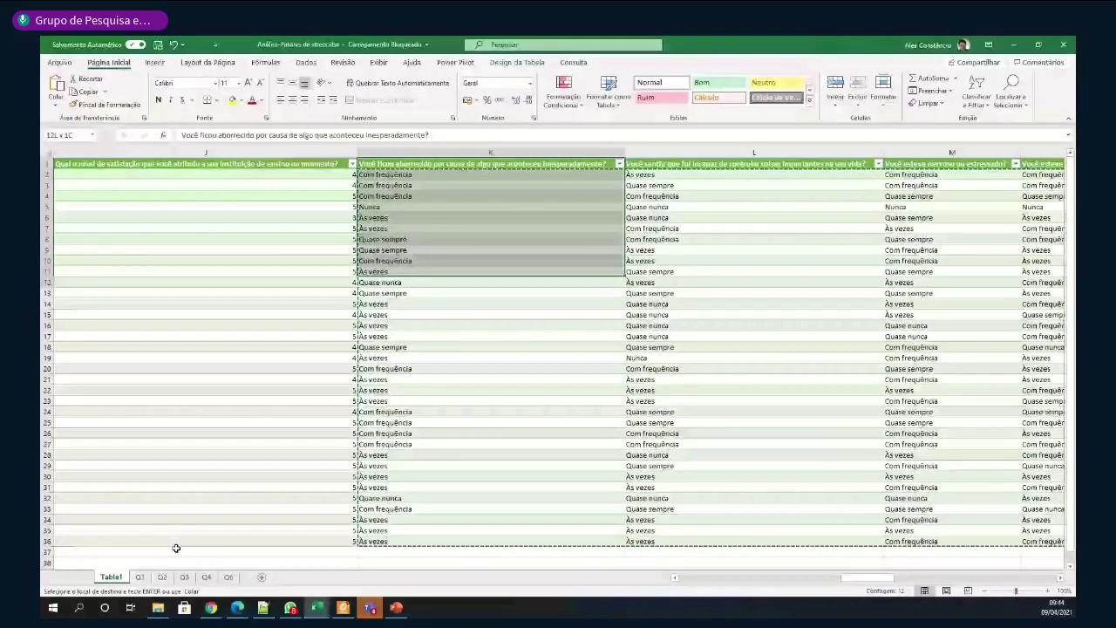
key("ctrl+shift+End")
key("ctrl+shift+Right")
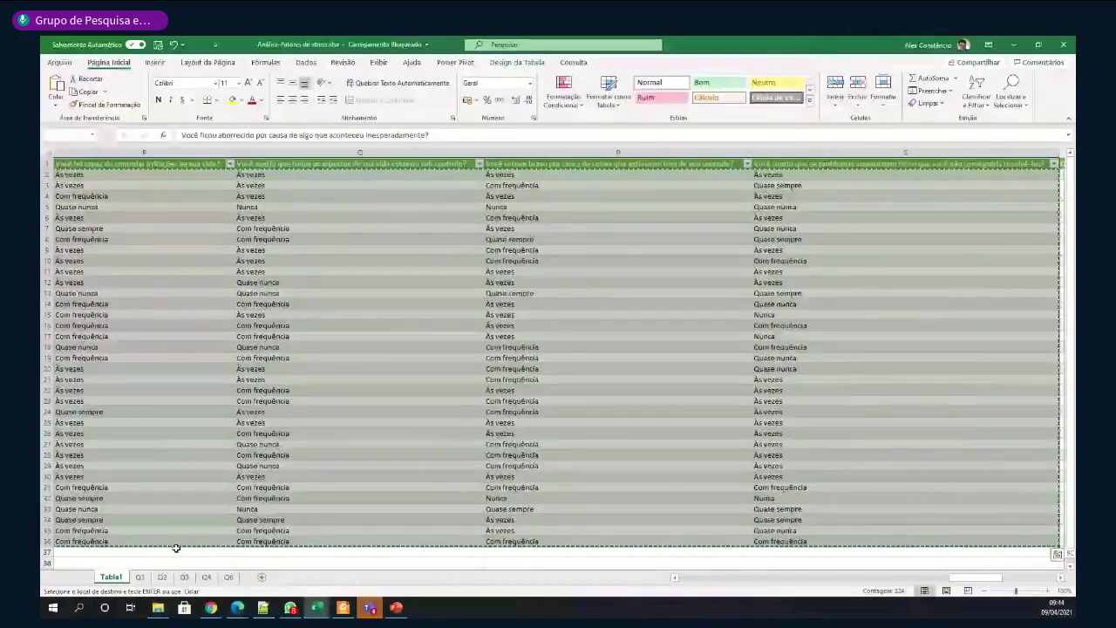
scroll(175, 547, "right", 3)
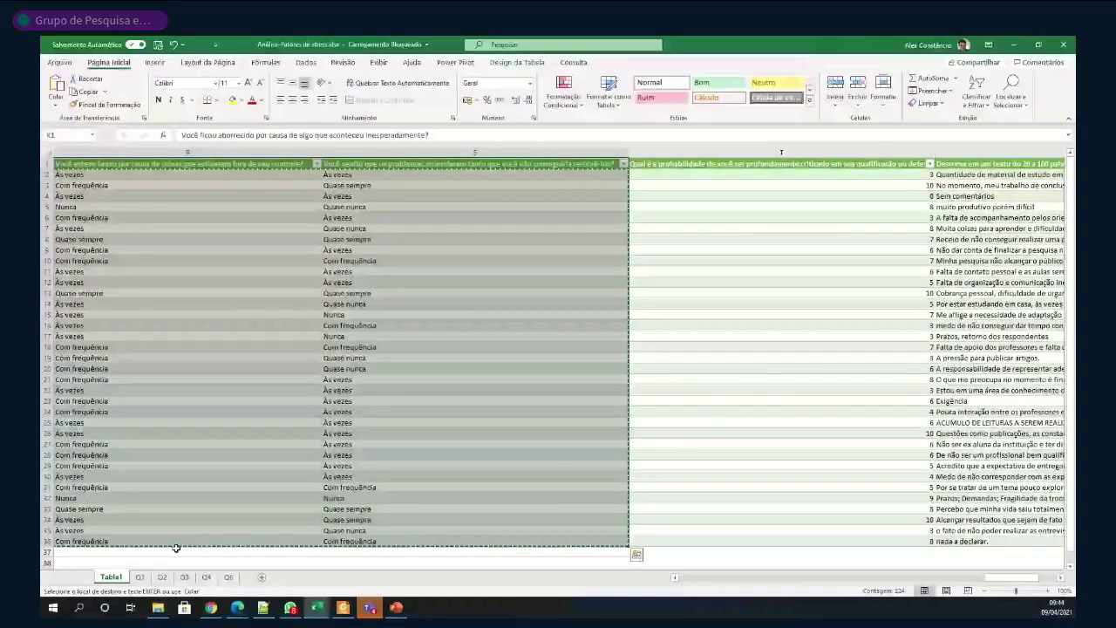
left_click(227, 577)
right_click(73, 166)
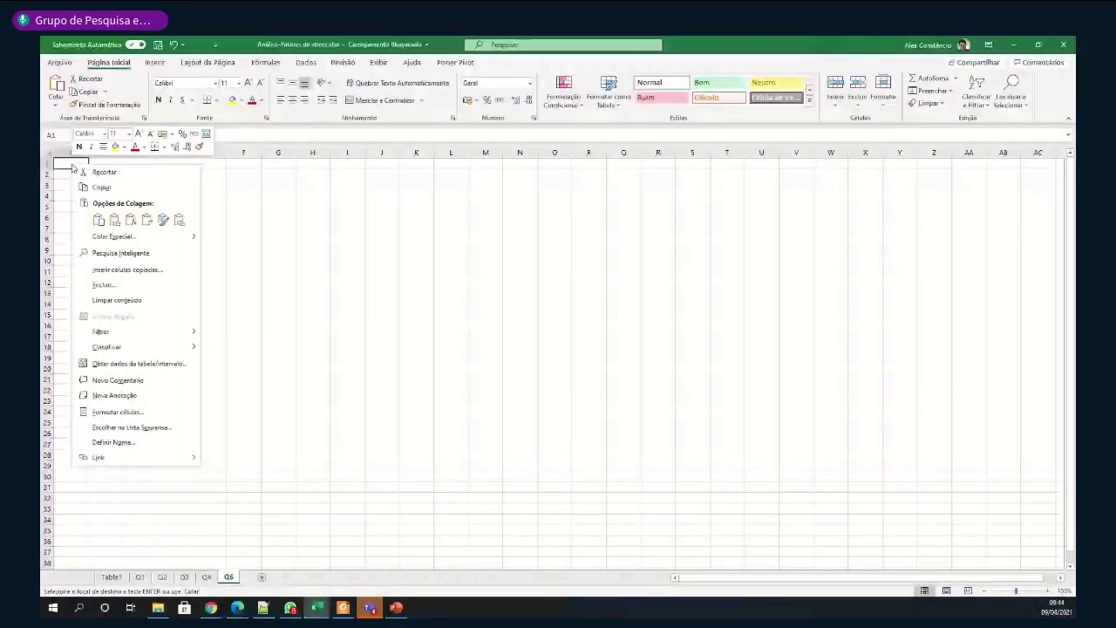
Paste the stress columns into Q6 at A1 and shorten the A1 header to Aborrecido
key("ctrl+v")
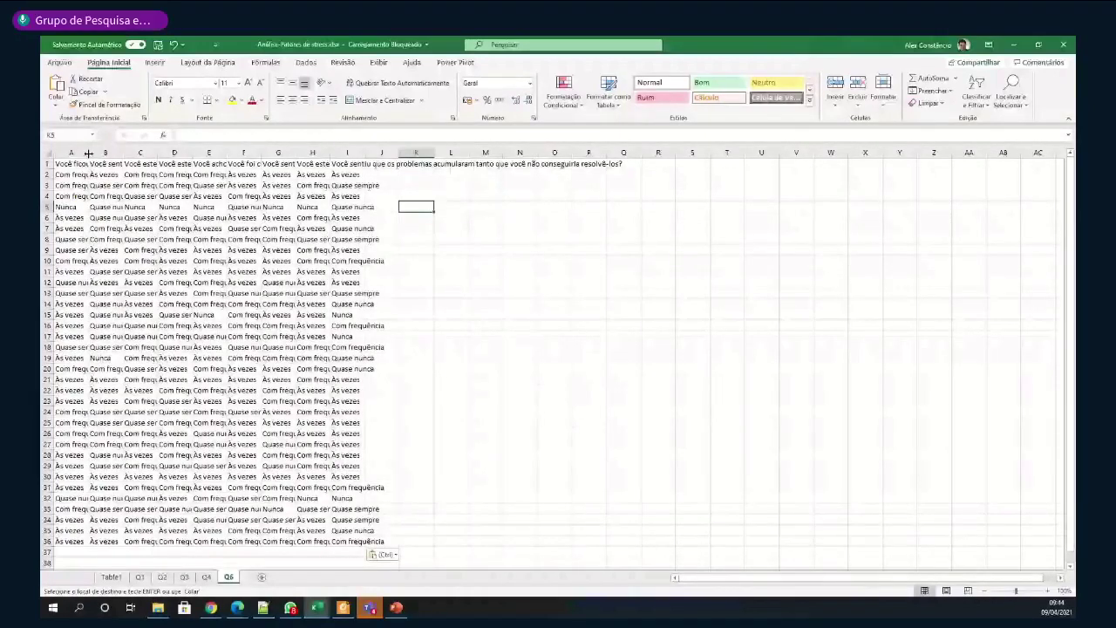
left_click_drag(89, 156, 101, 153)
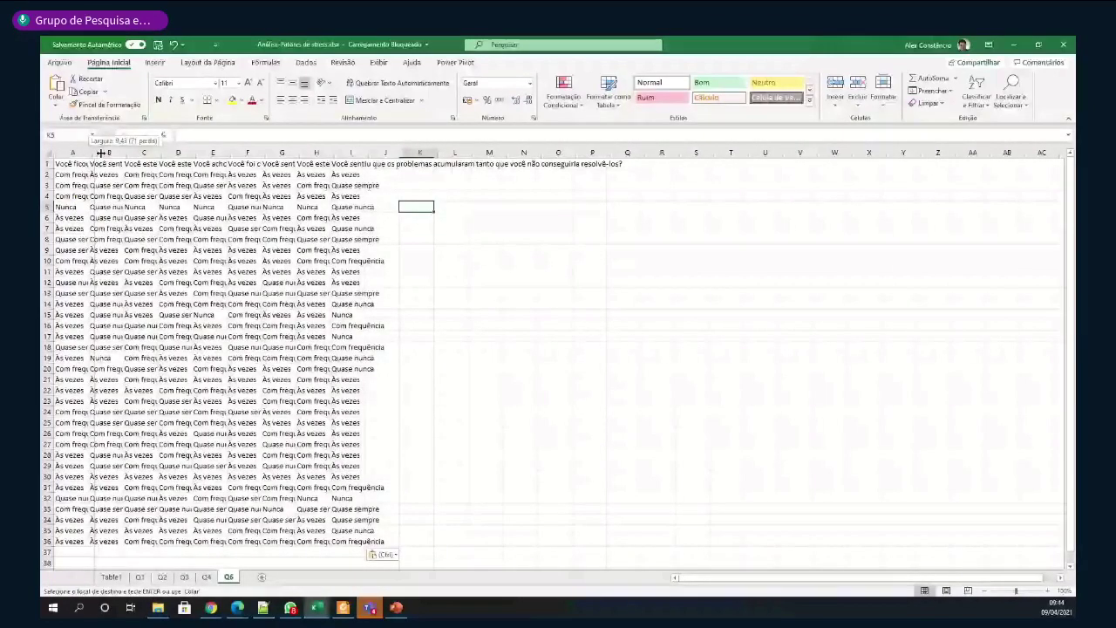
left_click_drag(101, 153, 157, 152)
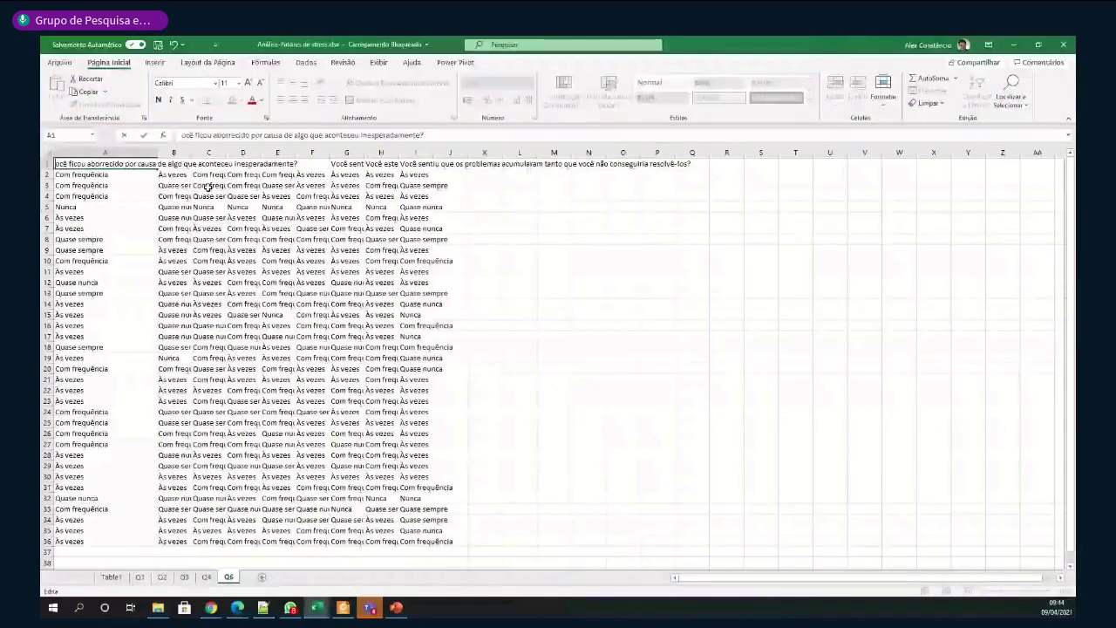
key("Delete")
key("Delete")
key("Delete")
key("Delete")
key("Delete")
key("Delete")
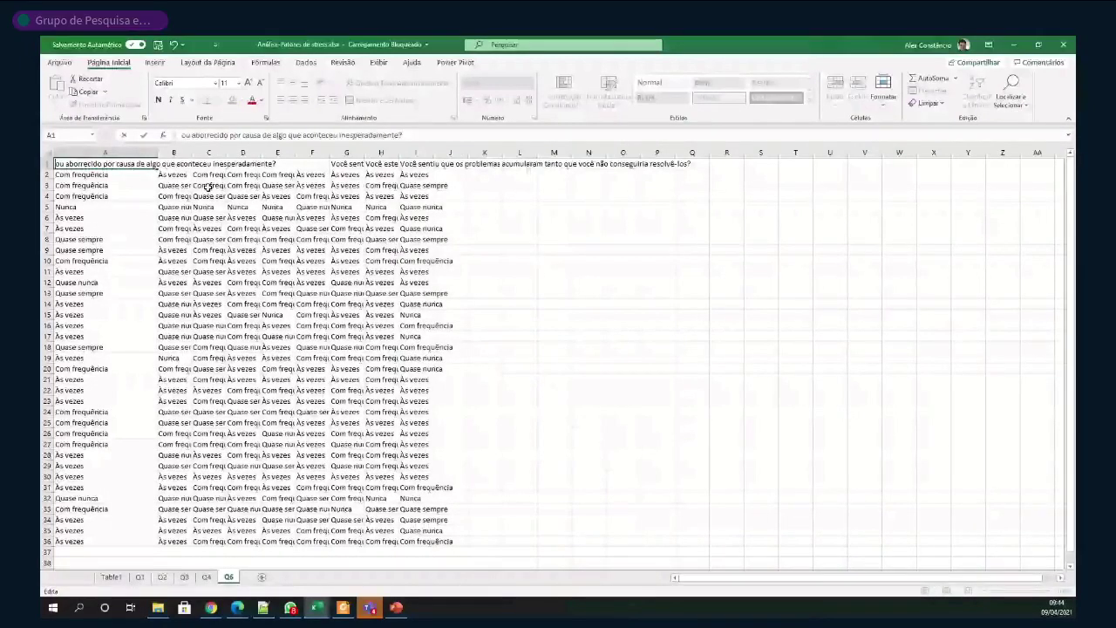
key("Delete")
key("Delete")
key("Delete")
type("A")
key("Right")
key("Right")
key("Right")
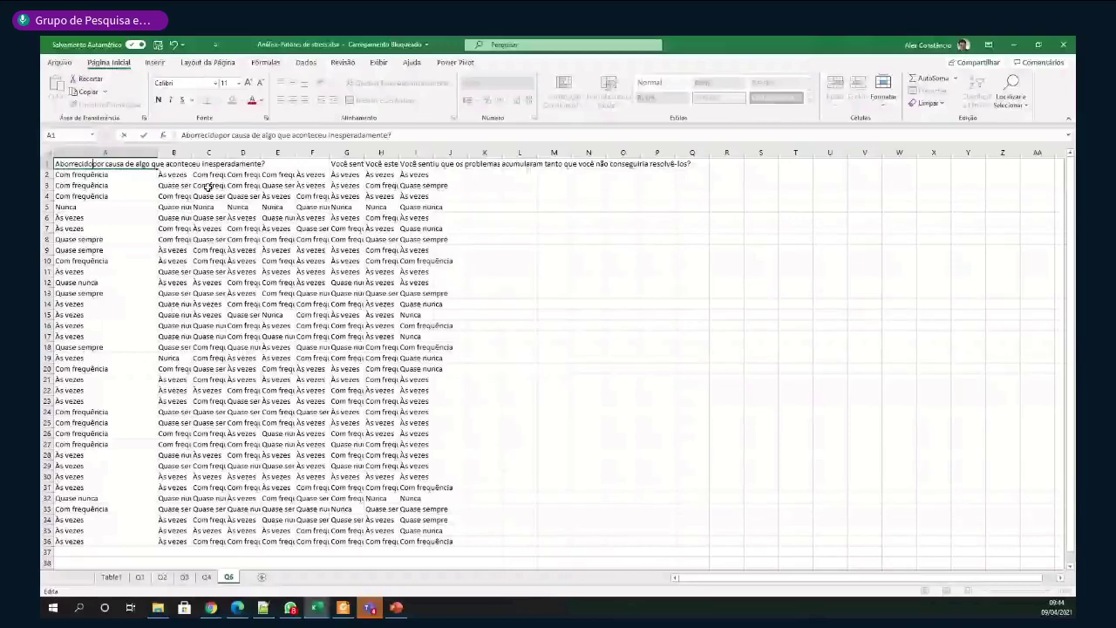
key("Delete")
key("Delete")
key("Delete")
key("Delete")
key("Delete")
key("Delete")
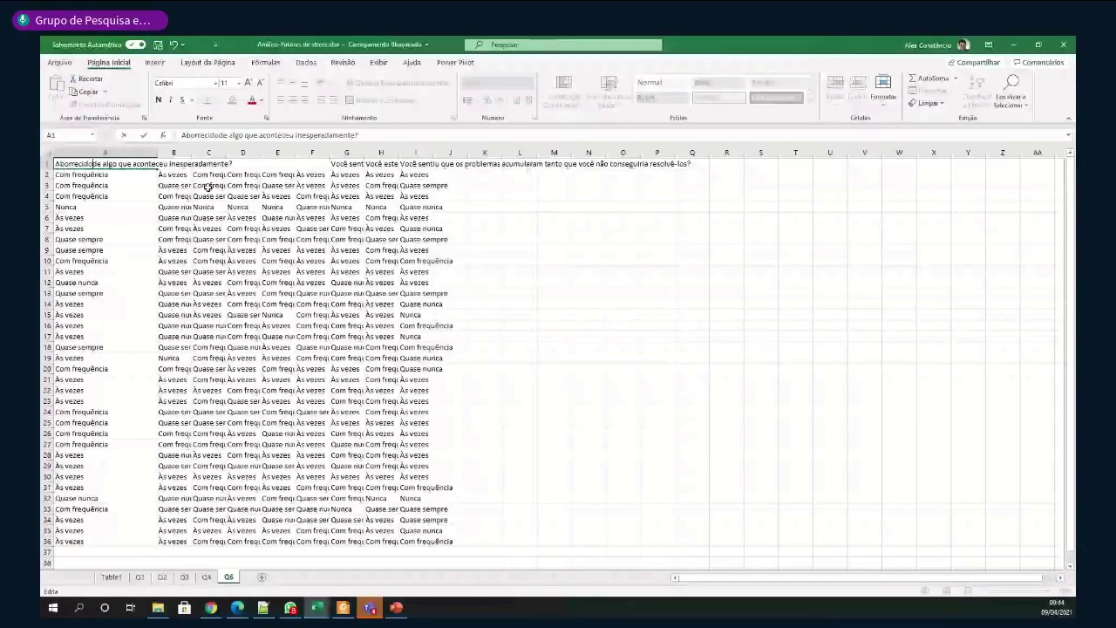
key("shift+End")
key("Delete")
key("Tab")
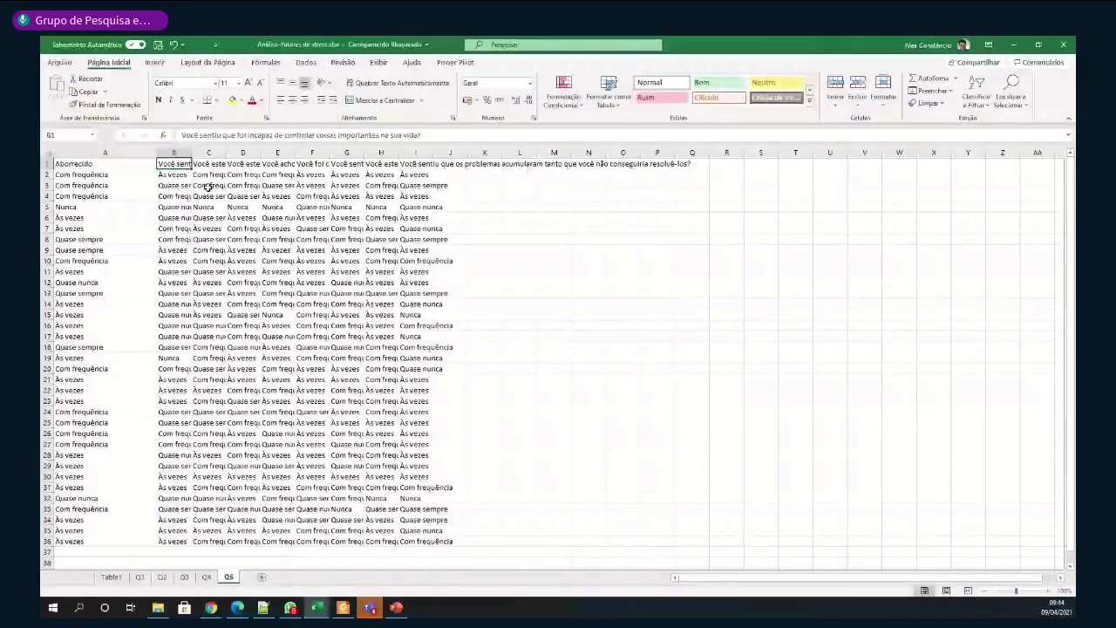
Shorten the B1 question header to Incapaz
key("F2")
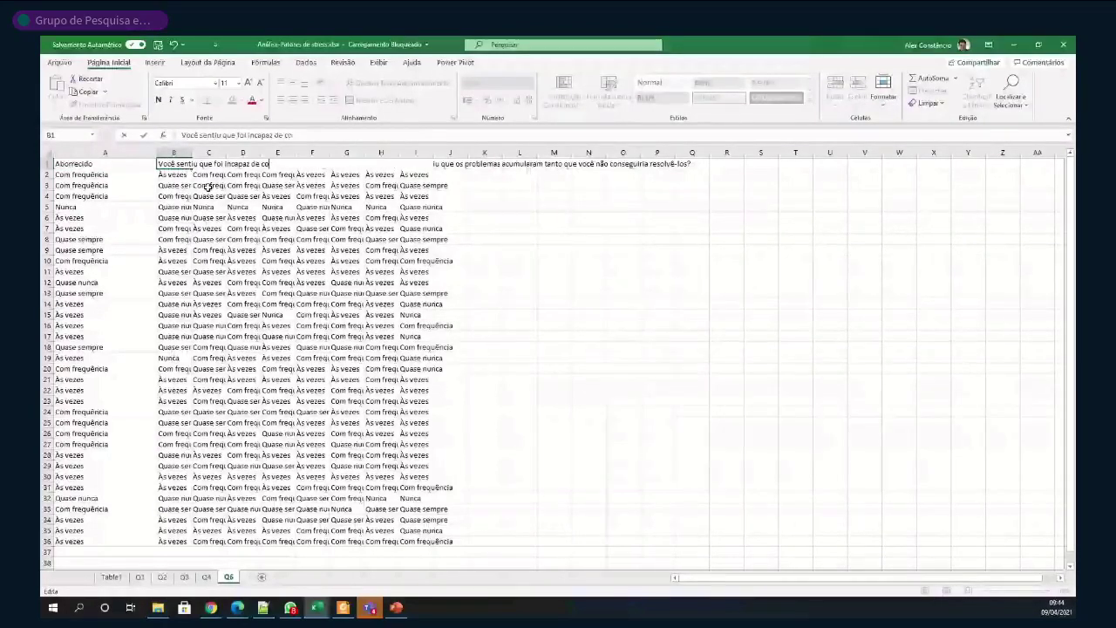
key("BackSpace")
key("BackSpace")
key("BackSpace")
key("BackSpace")
key("BackSpace")
key("BackSpace")
key("BackSpace")
key("BackSpace")
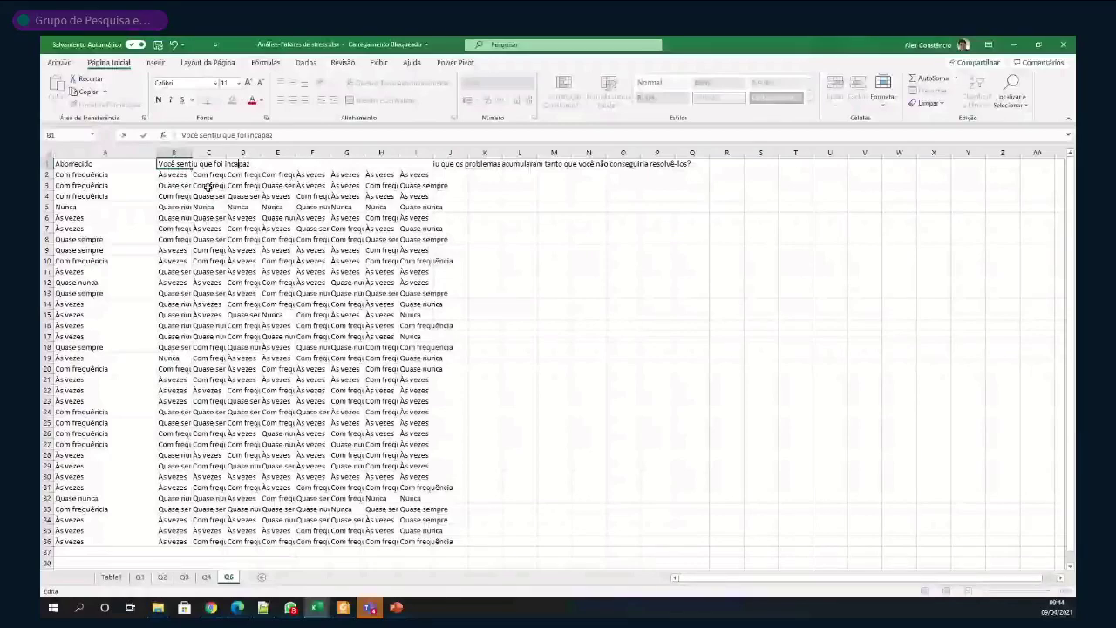
key("shift+Home")
type("I")
key("ctrl+Return")
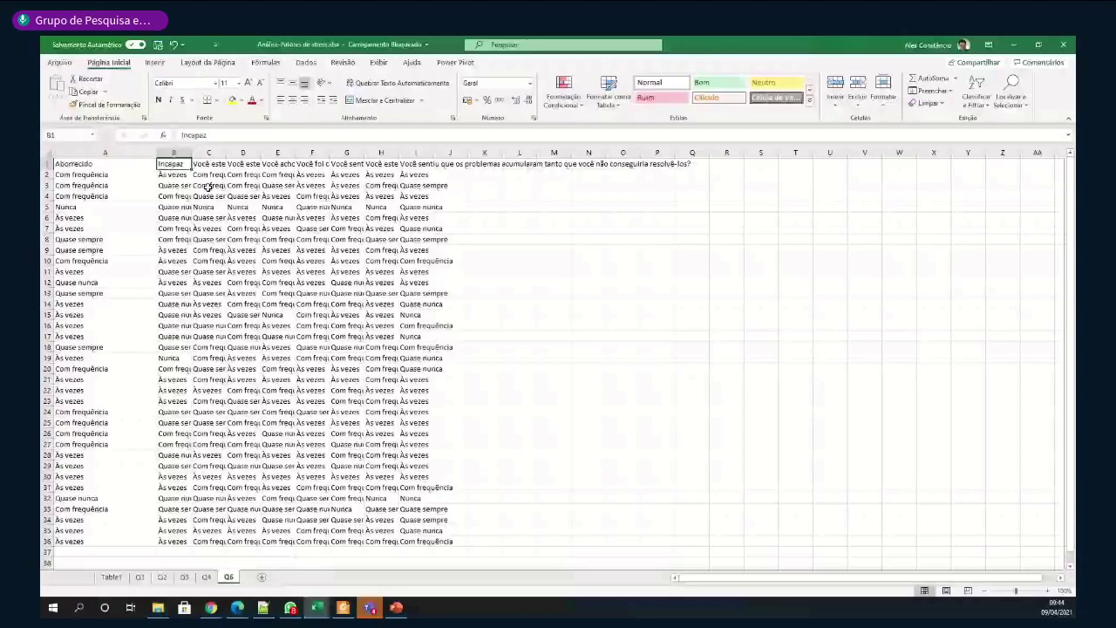
Replace the C1 question header with Nervoso
key("Right")
key("F2")
key("BackSpace")
key("BackSpace")
key("BackSpace")
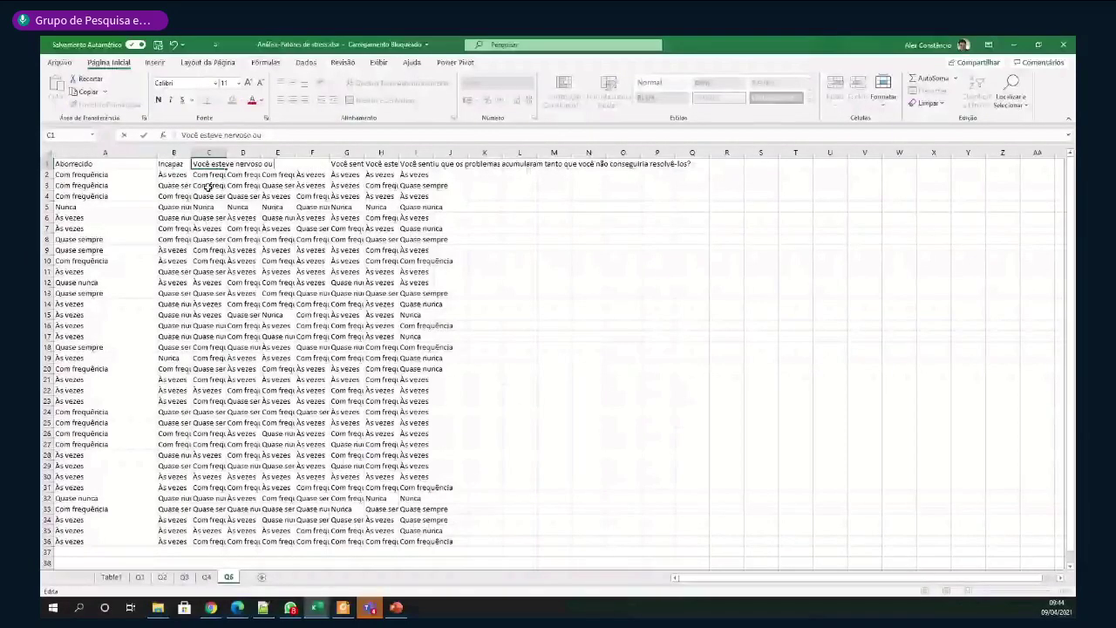
key("BackSpace")
key("BackSpace")
key("BackSpace")
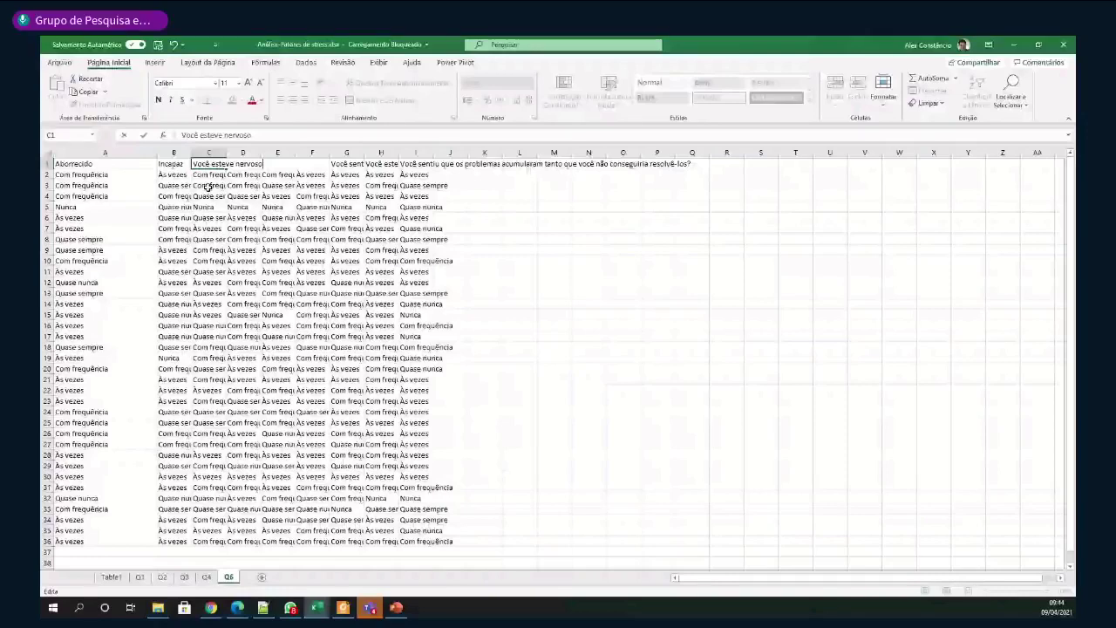
key("ctrl+shift+Home")
type("Nervoso")
key("ctrl+Return")
key("Right")
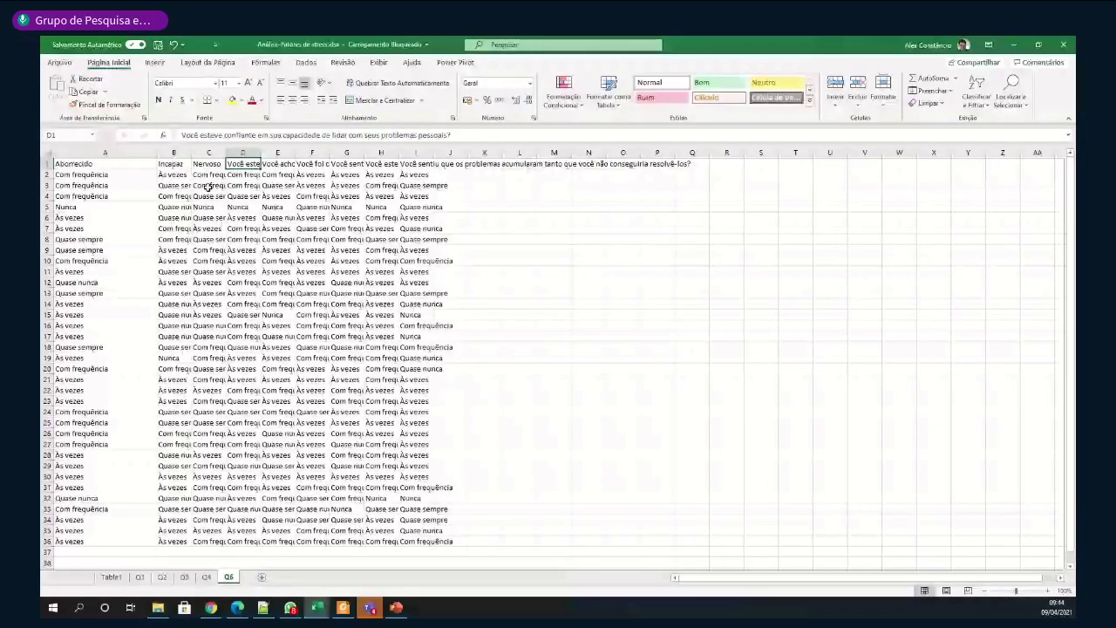
Trim the D1 question header down to Confiante
key("F2")
key("BackSpace")
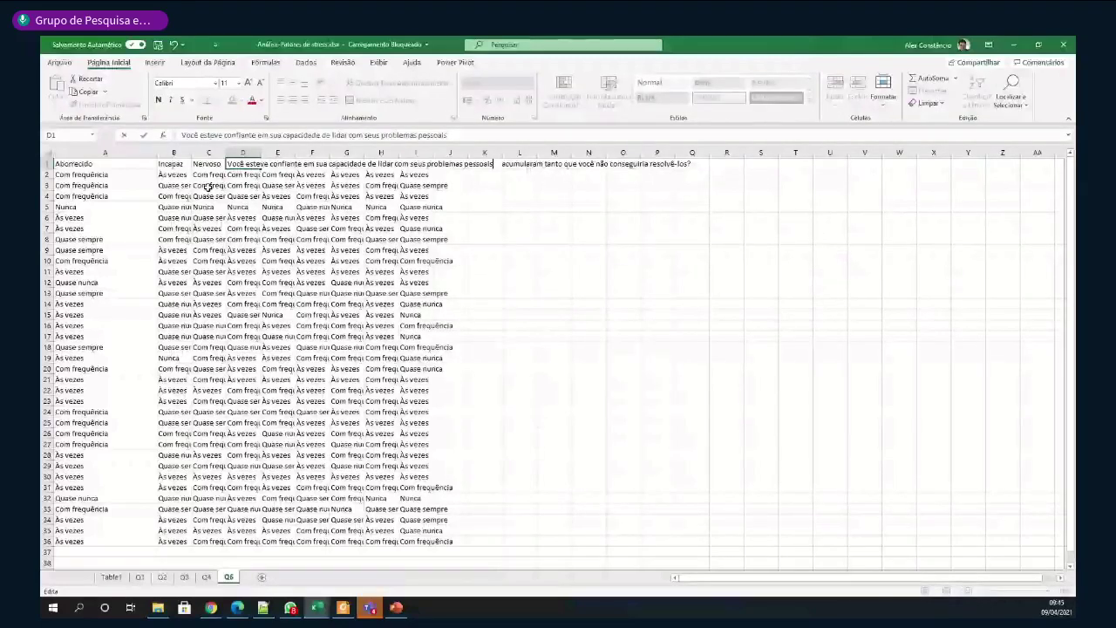
key("BackSpace")
key("BackSpace")
key("BackSpace")
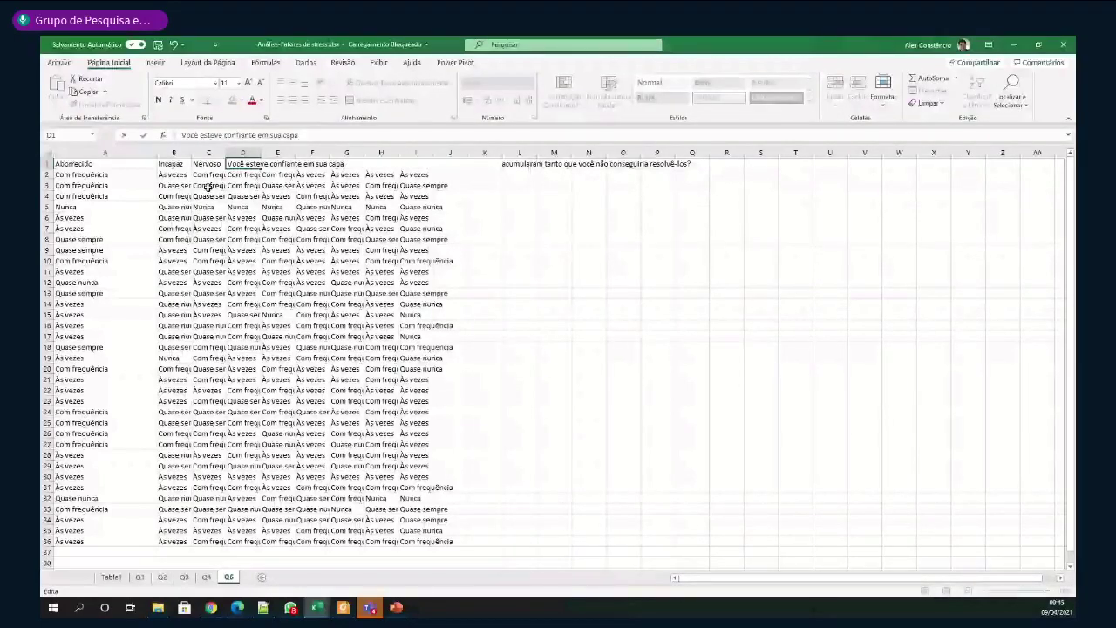
key("BackSpace")
key("BackSpace")
key("BackSpace")
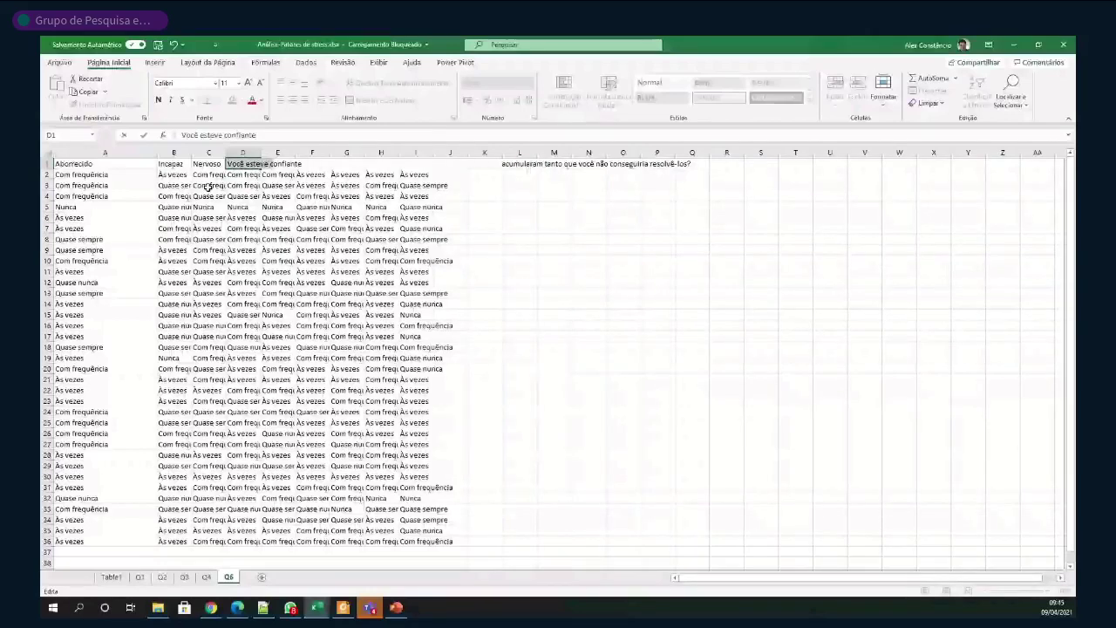
type("C")
key("Tab")
Trim the E1 question header to the short label Não conseguiria
key("F2")
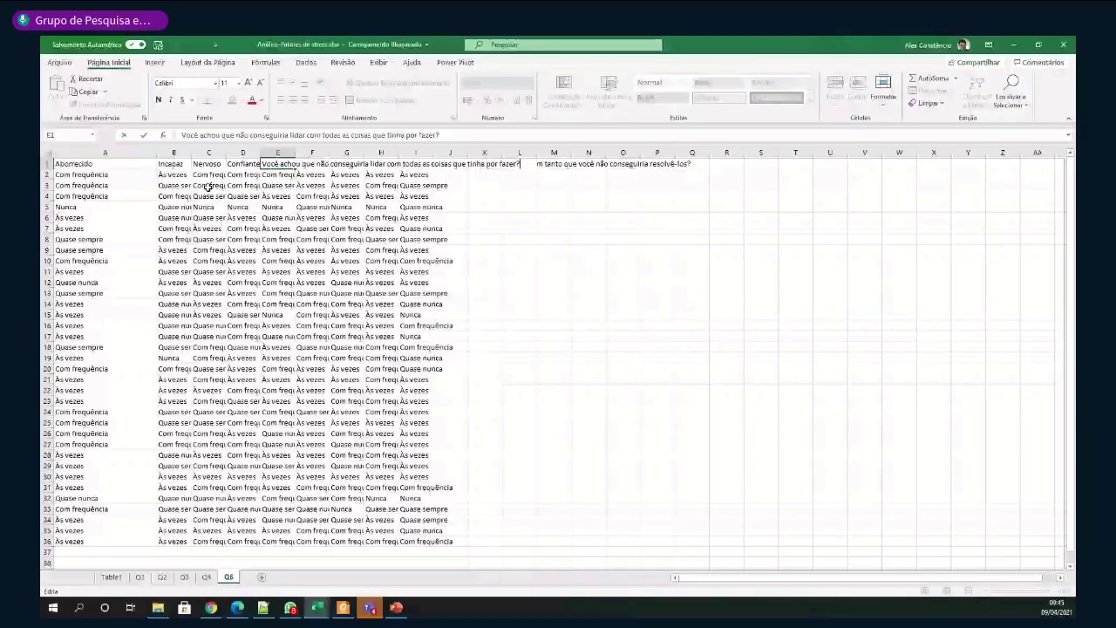
key("BackSpace")
key("BackSpace")
key("BackSpace")
key("BackSpace")
key("BackSpace")
key("BackSpace")
key("BackSpace")
key("BackSpace")
key("BackSpace")
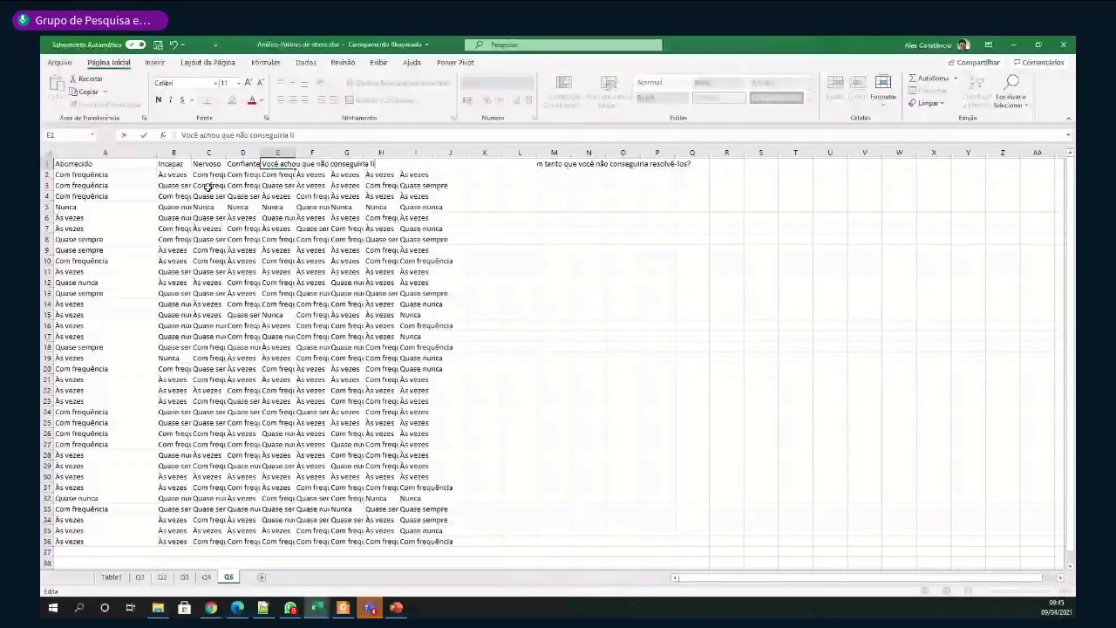
key("BackSpace")
key("BackSpace")
key("BackSpace")
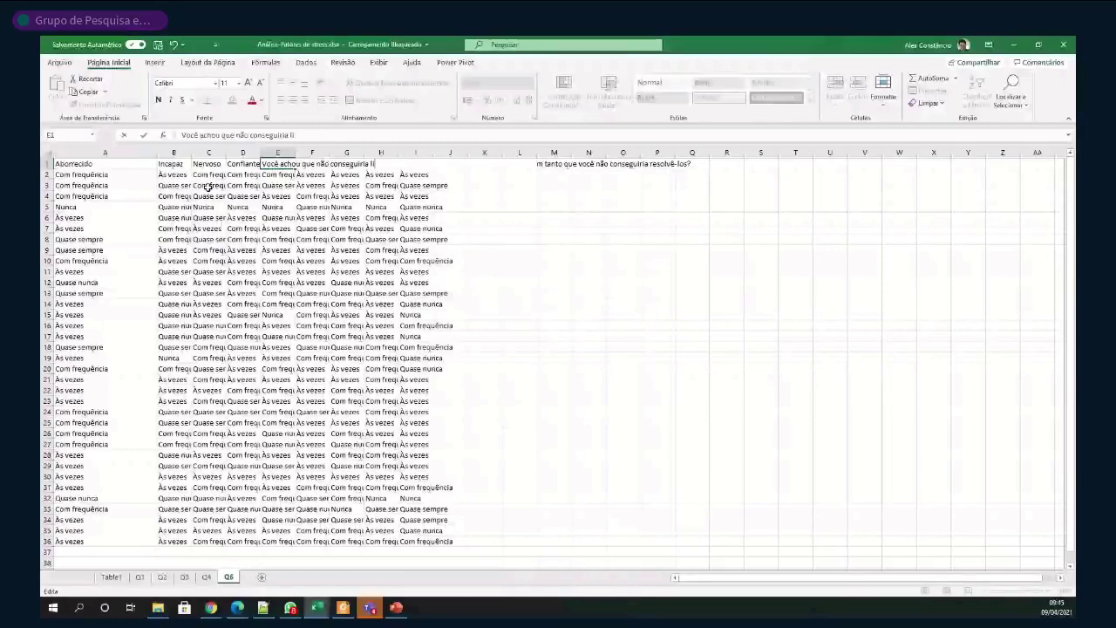
key("BackSpace")
key("BackSpace")
key("BackSpace")
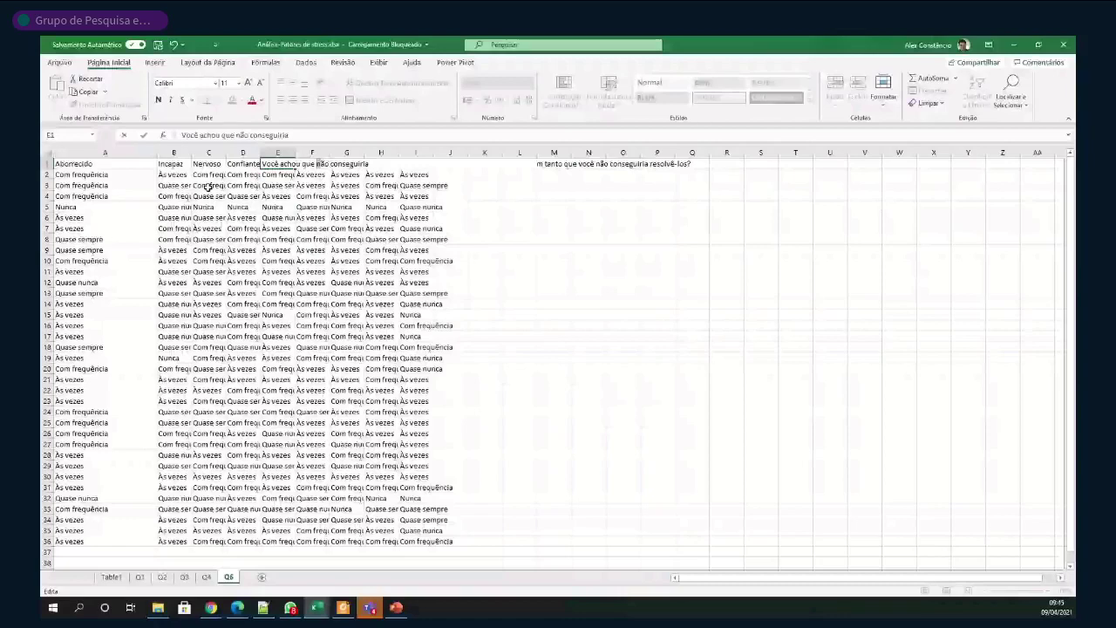
key("Escape")
key("Right")
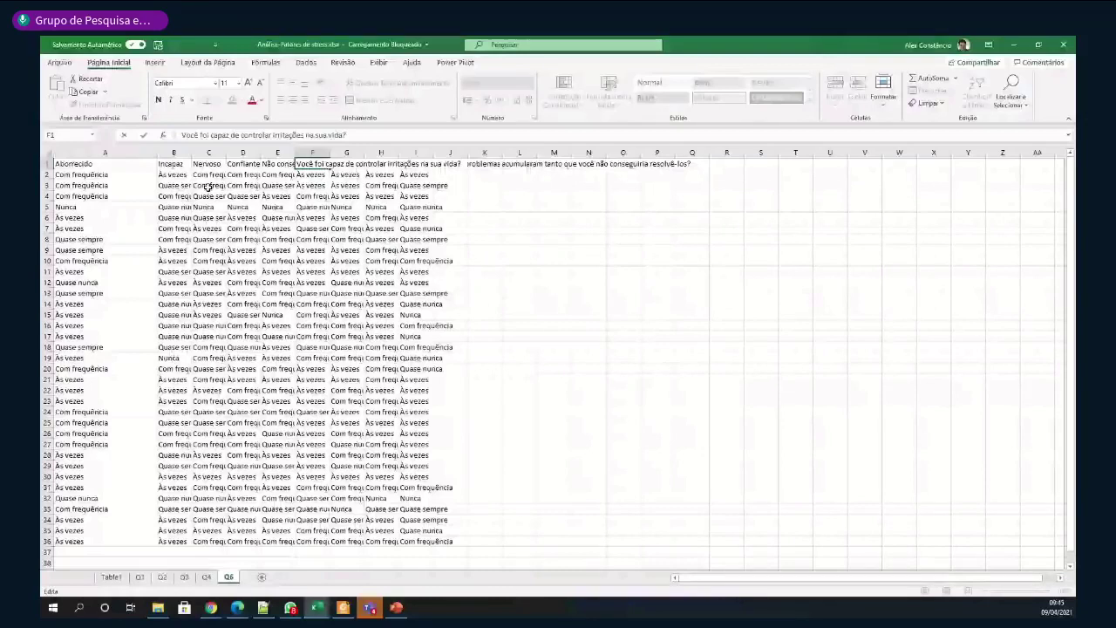
Shorten the F1 header to Capaz and replace G1 with Sob controle
key("BackSpace")
key("BackSpace")
key("BackSpace")
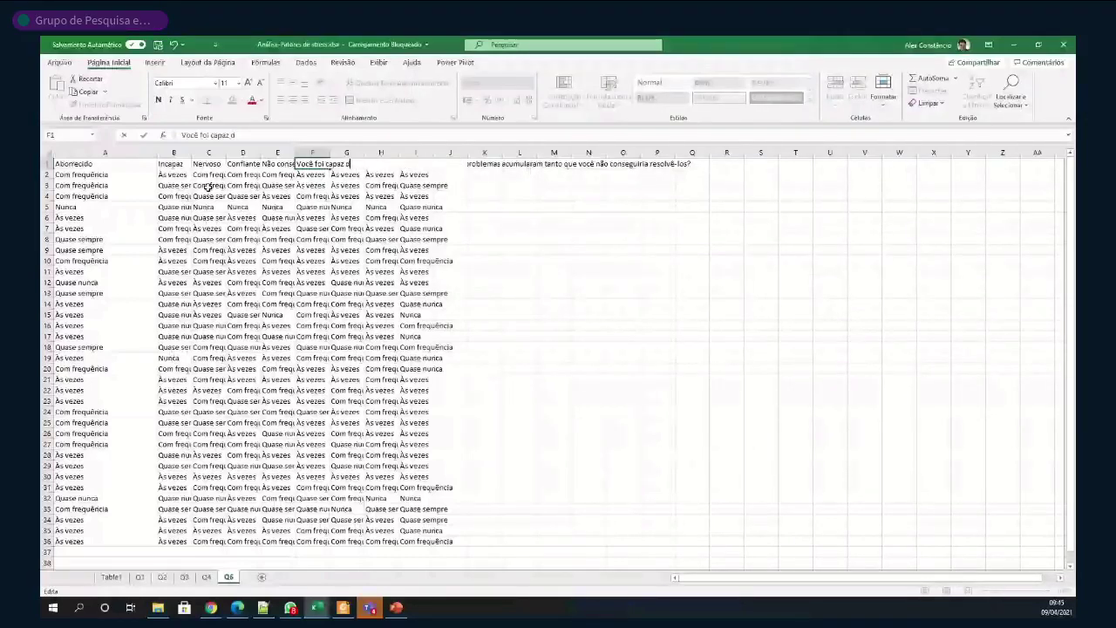
key("BackSpace")
key("BackSpace")
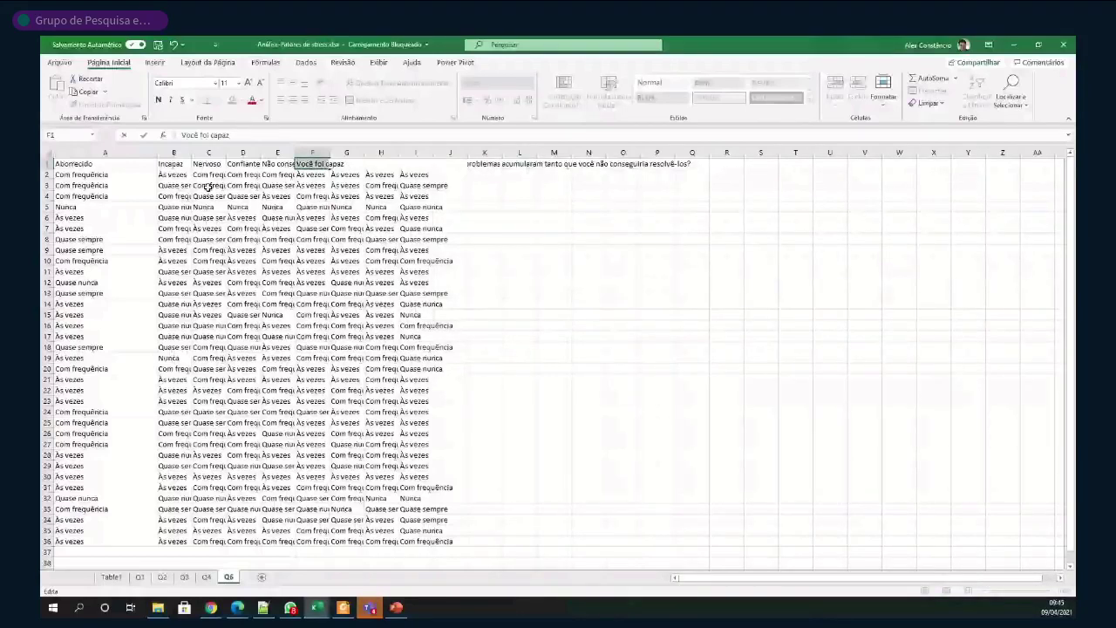
key("Tab")
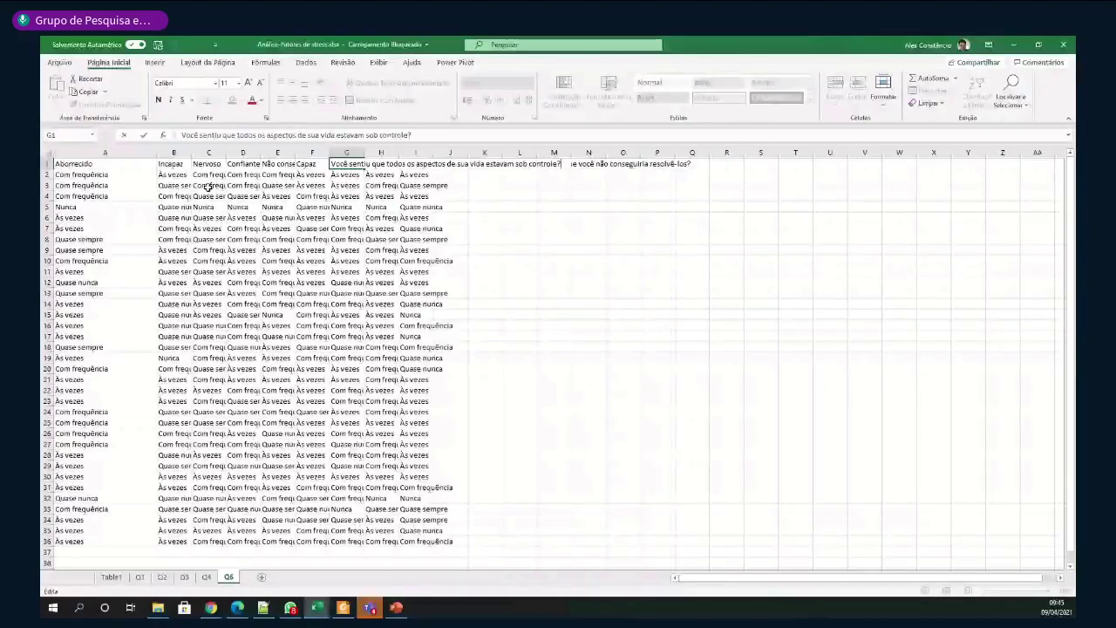
key("BackSpace")
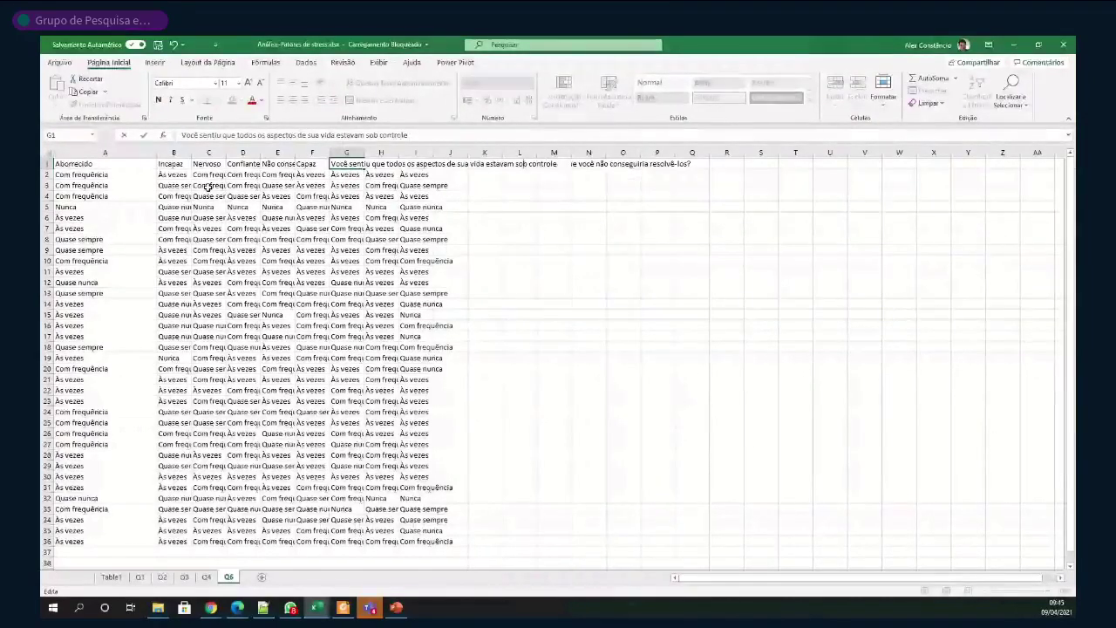
key("ctrl+shift+Left")
key("ctrl+shift+Left")
key("ctrl+shift+Left")
key("ctrl+shift+Left")
key("ctrl+shift+Left")
key("ctrl+shift+Left")
key("ctrl+shift+Left")
key("ctrl+shift+Left")
key("ctrl+shift+Left")
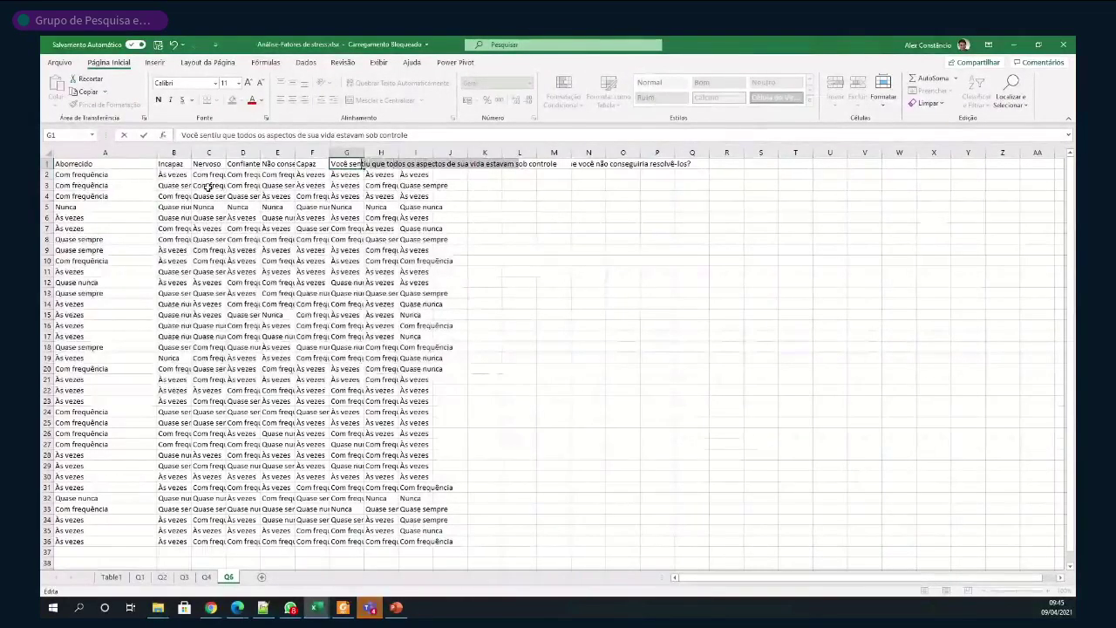
key("ctrl+shift+Left")
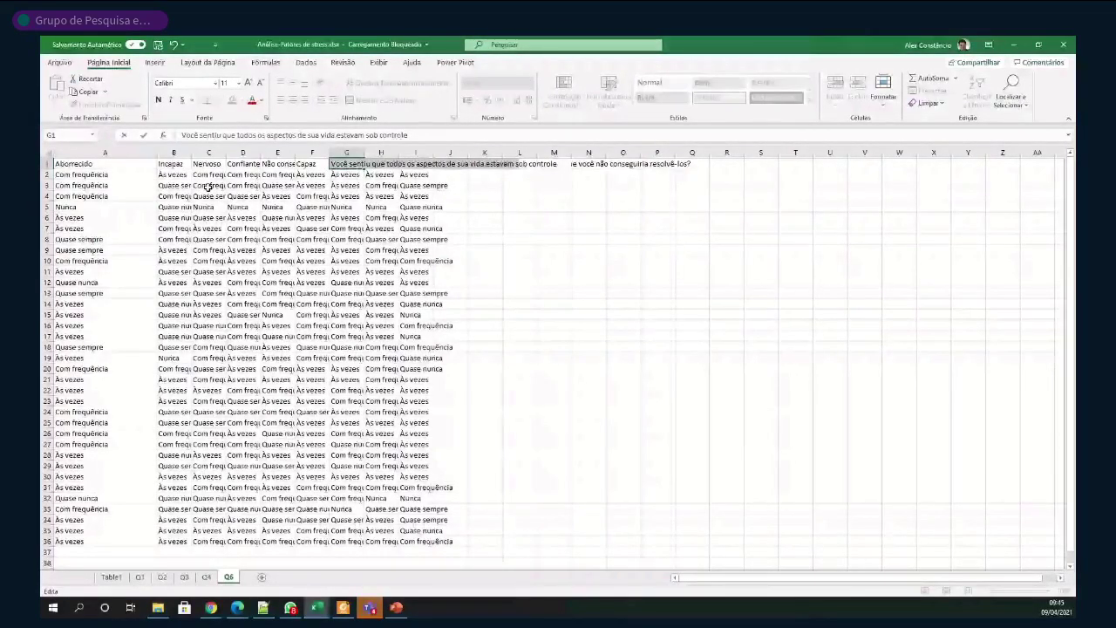
type("Sob controle")
key("Tab")
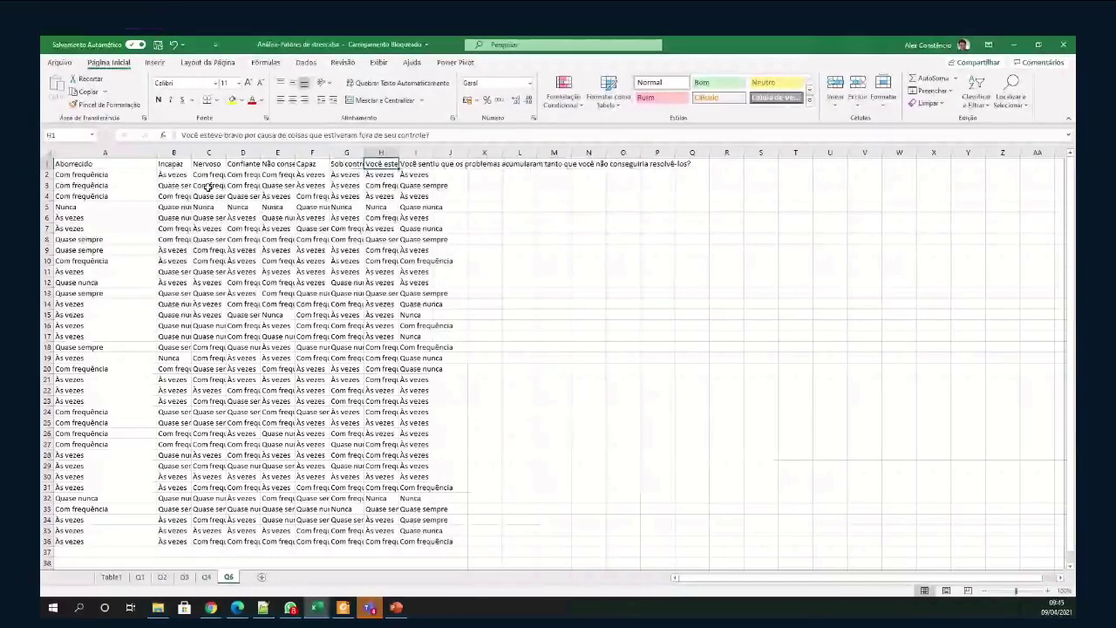
Shorten the H1 header to Bravo and I1 to Acumularam
key("F2")
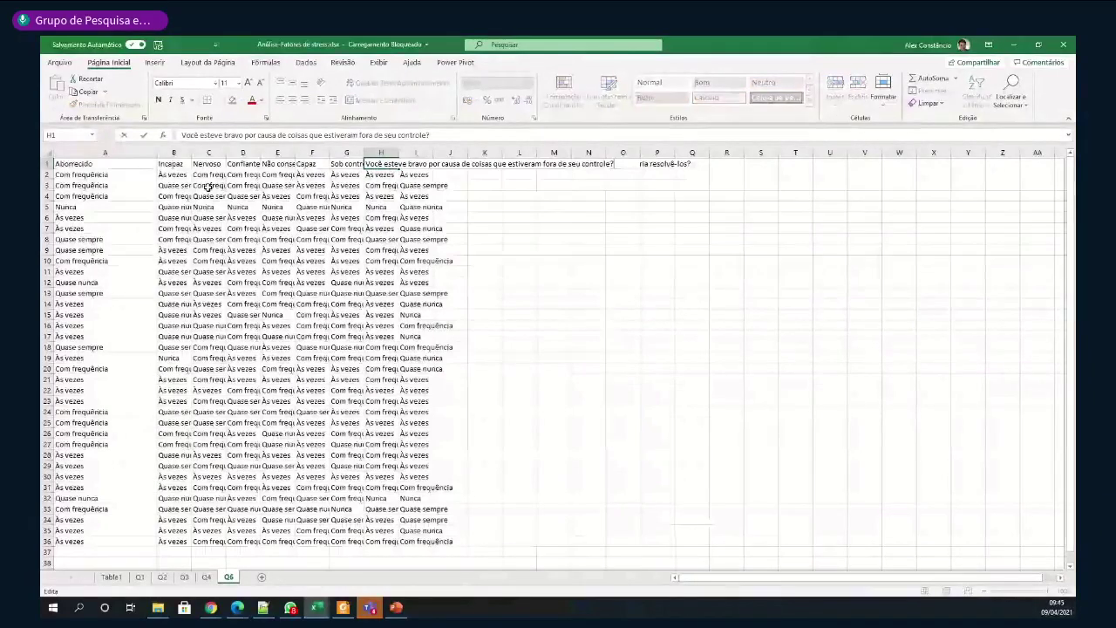
key("BackSpace")
key("BackSpace")
key("BackSpace")
key("BackSpace")
key("BackSpace")
key("BackSpace")
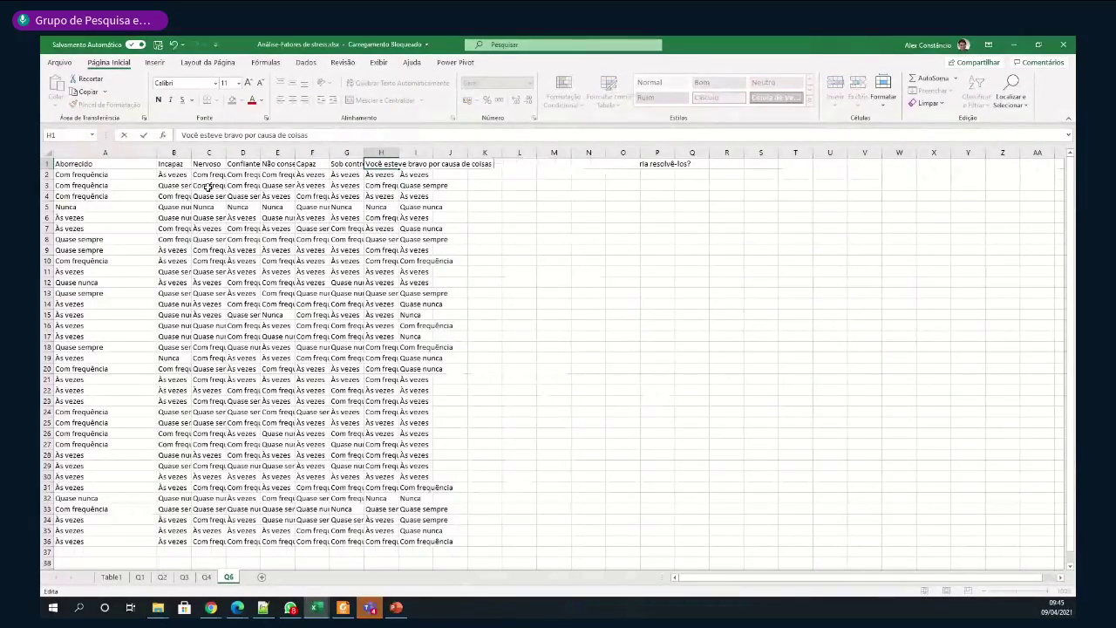
key("BackSpace")
key("BackSpace")
key("BackSpace")
key("BackSpace")
key("BackSpace")
key("BackSpace")
key("BackSpace")
key("BackSpace")
key("BackSpace")
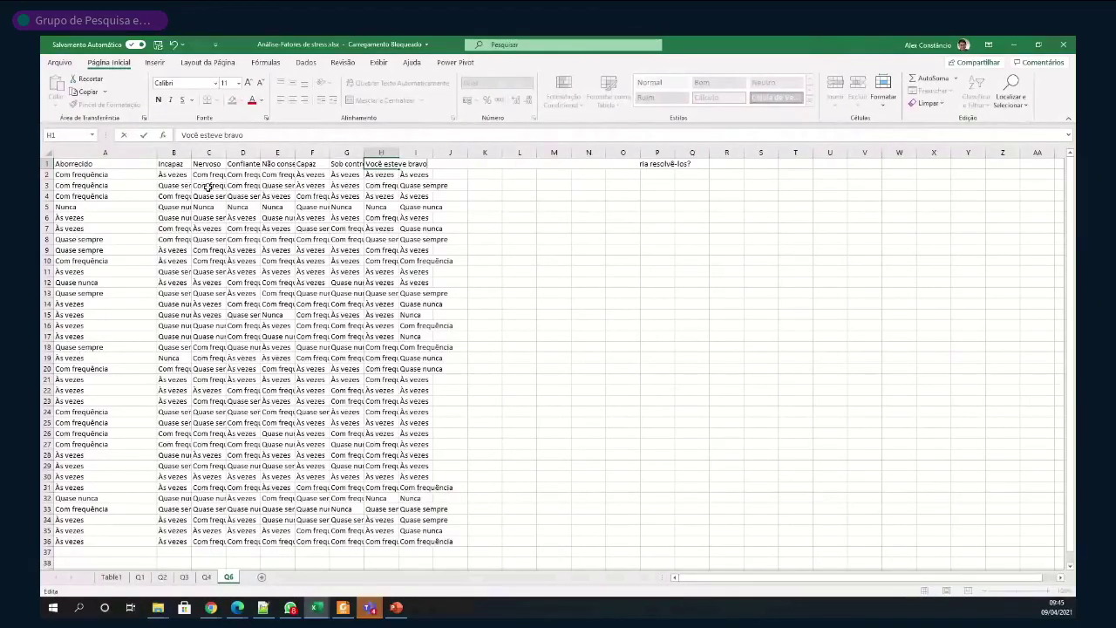
type("Bravo")
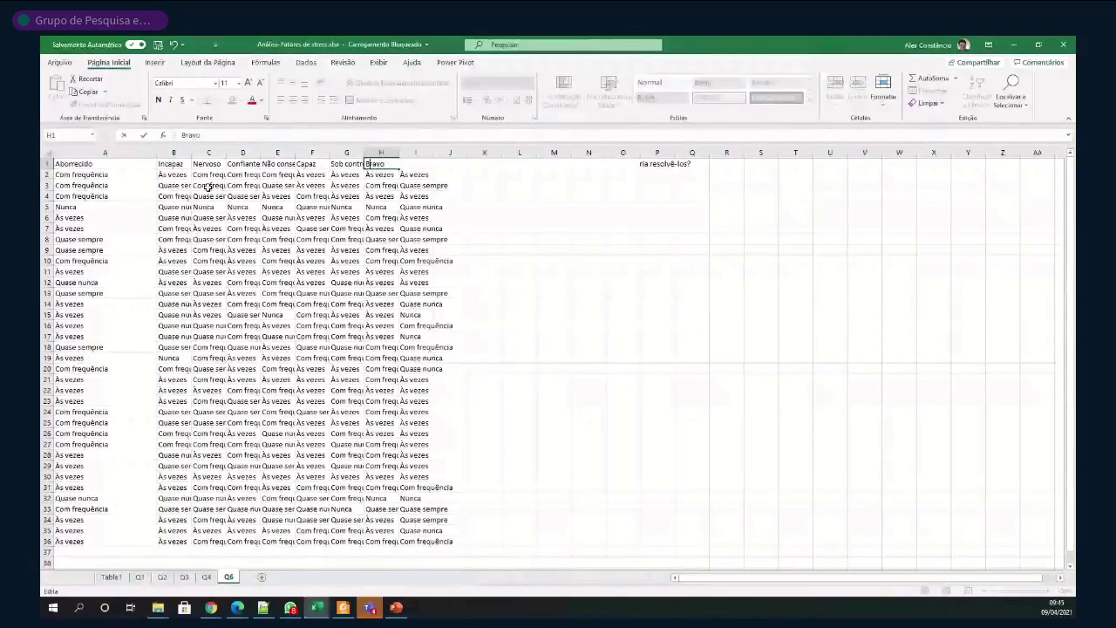
key("Tab")
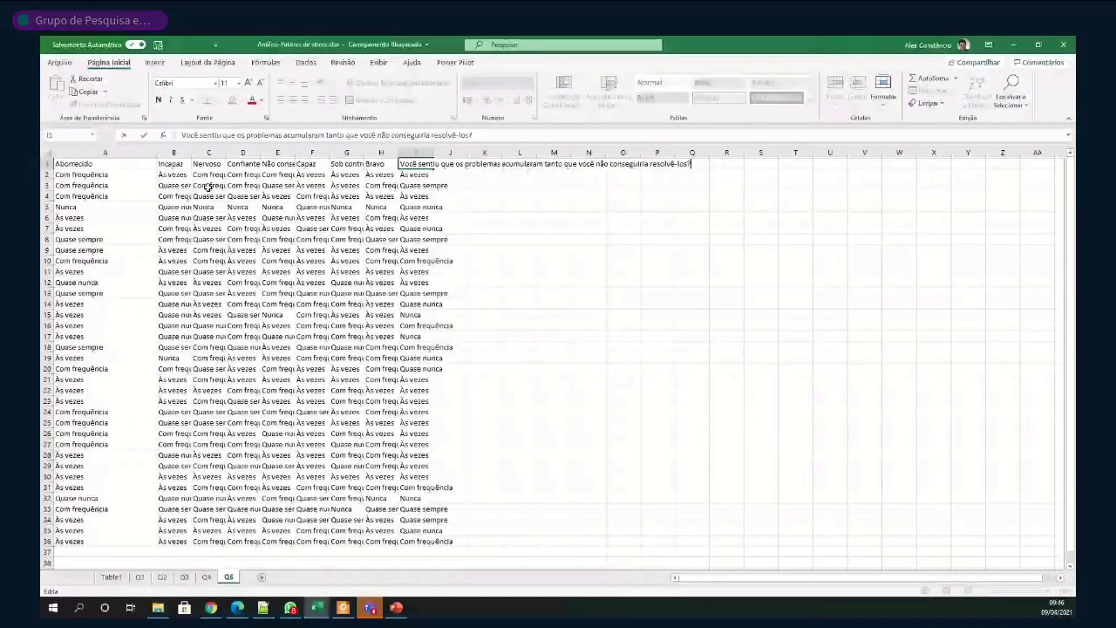
key("BackSpace")
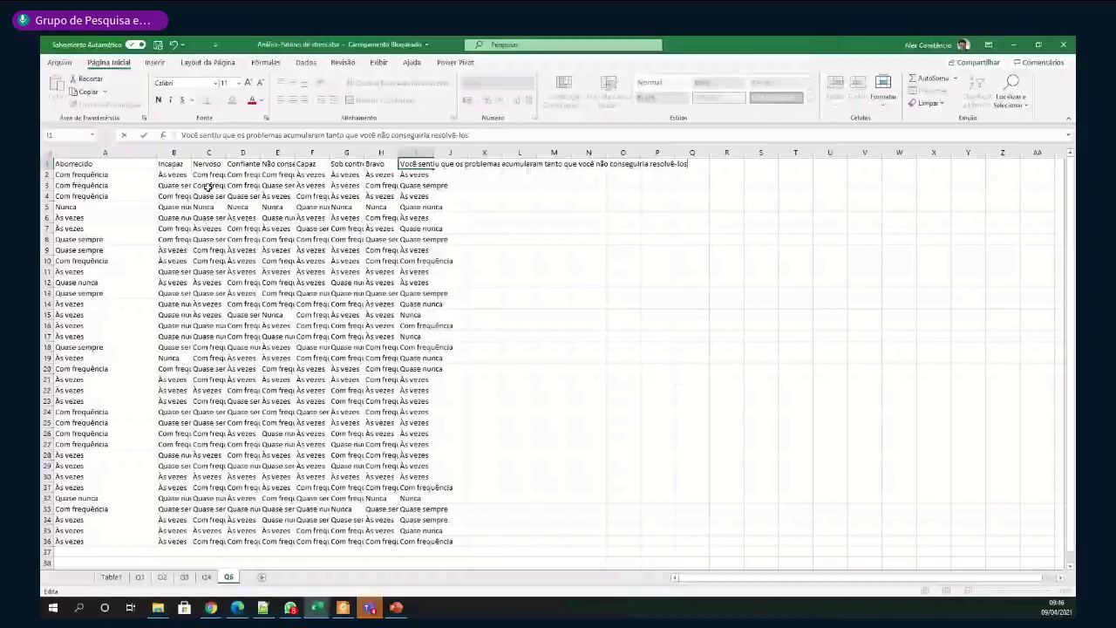
key("BackSpace")
key("BackSpace")
key("BackSpace")
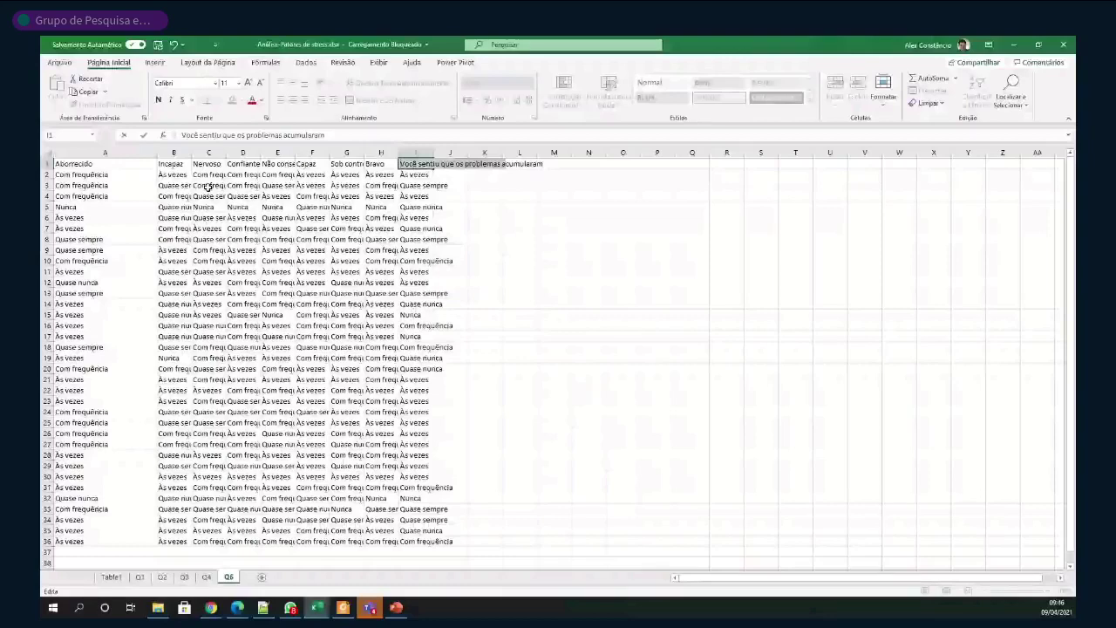
key("Escape")
key("Right")
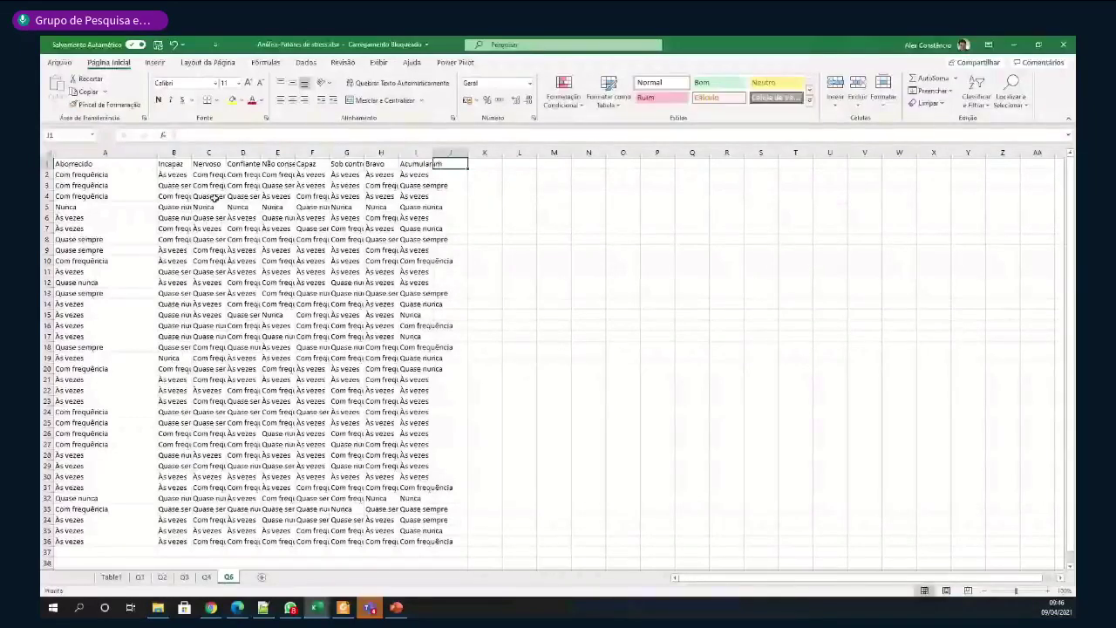
AutoFit columns A through I so labels like Não conseguiria, Sob controle and Acumularam show fully
double_click(156, 152)
double_click(146, 152)
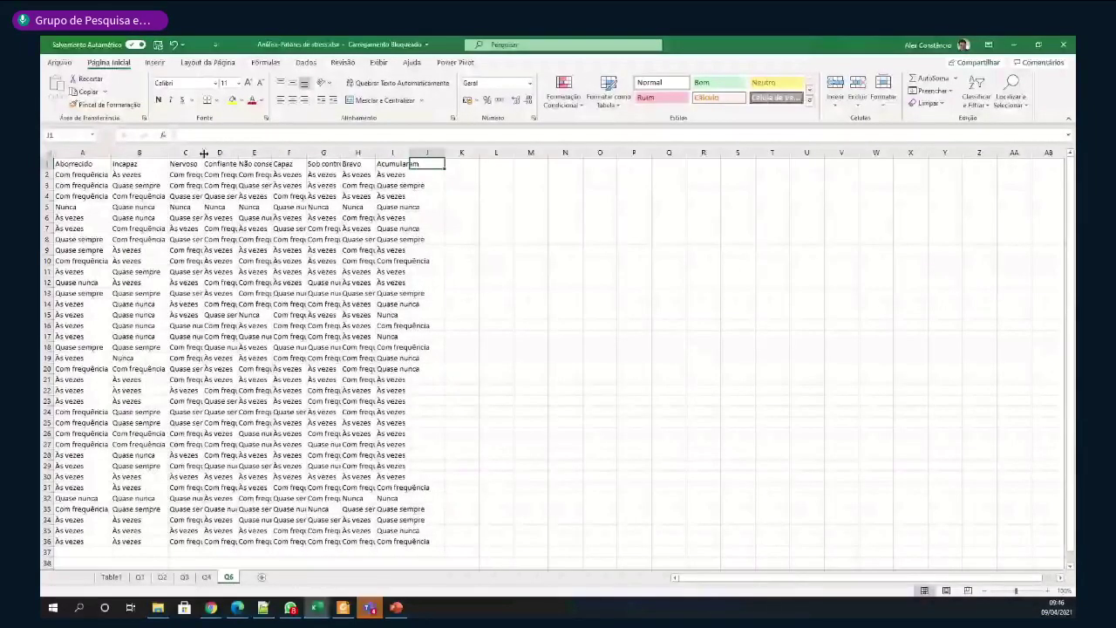
double_click(204, 152)
double_click(260, 152)
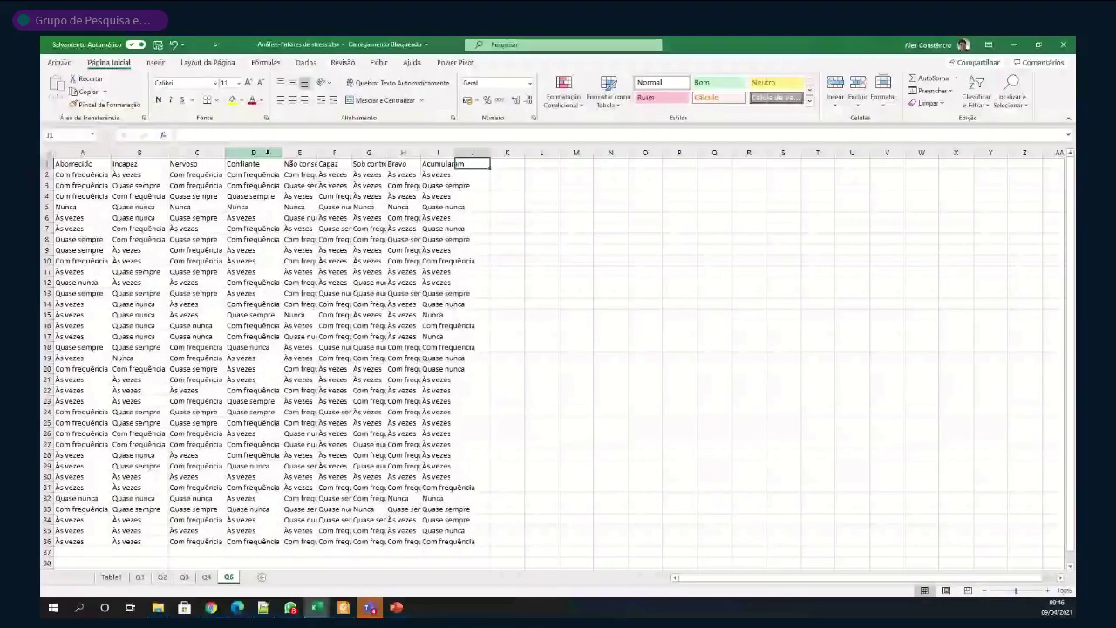
double_click(317, 151)
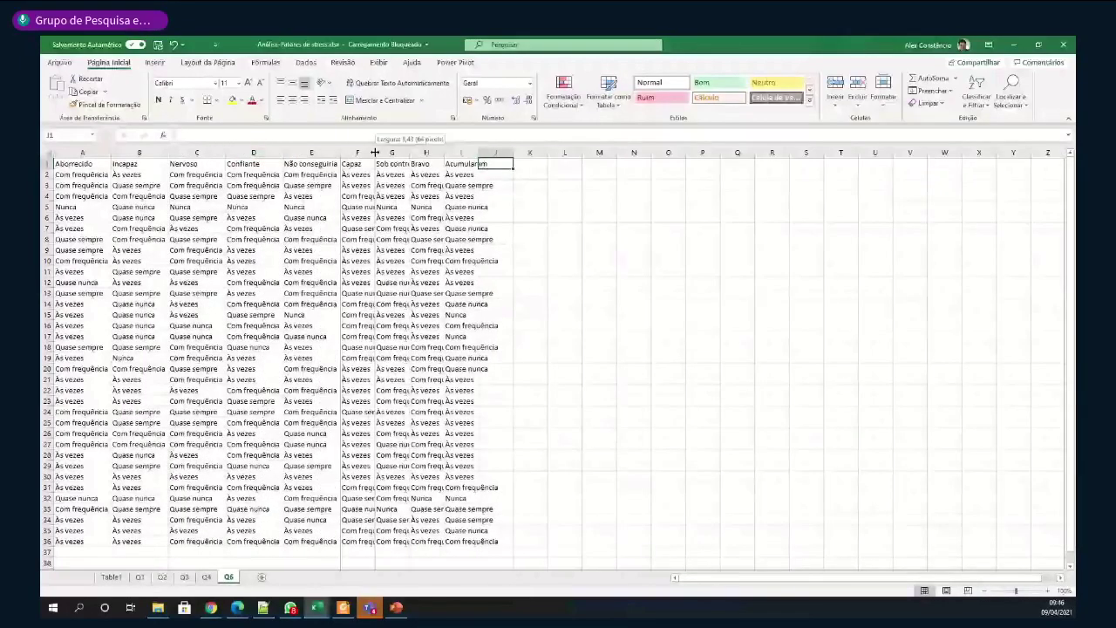
double_click(375, 152)
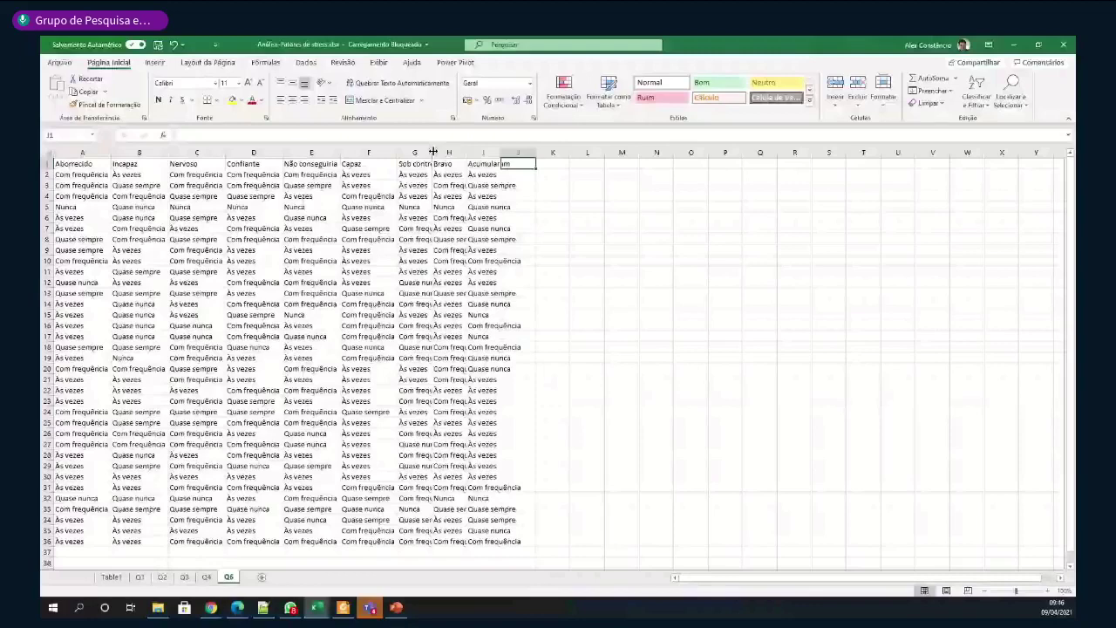
double_click(433, 152)
double_click(489, 152)
double_click(545, 152)
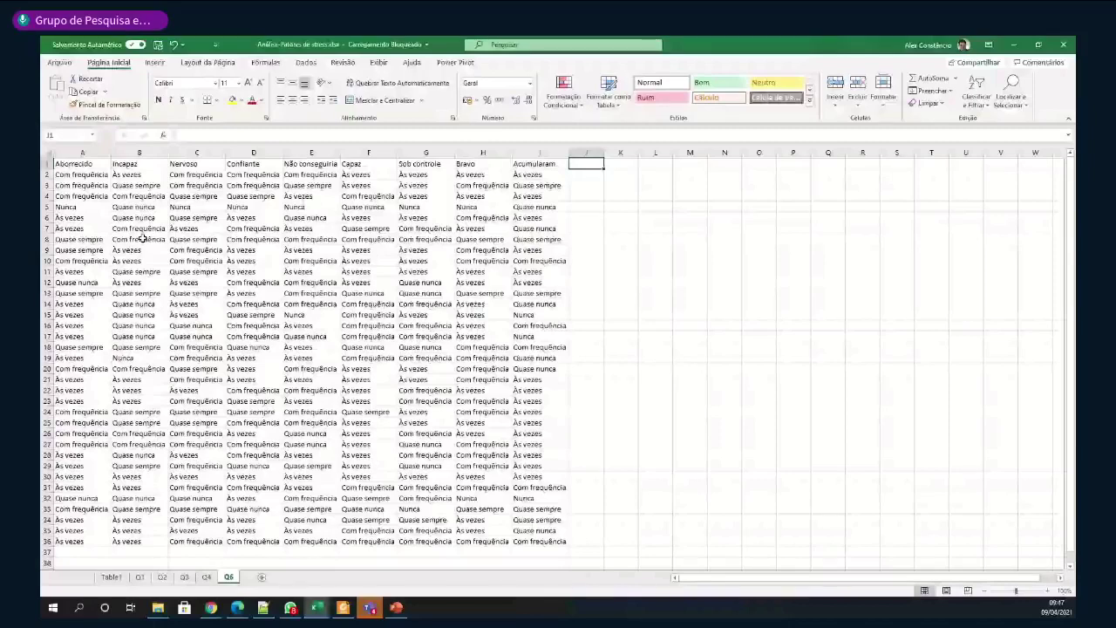
key("alt+Tab")
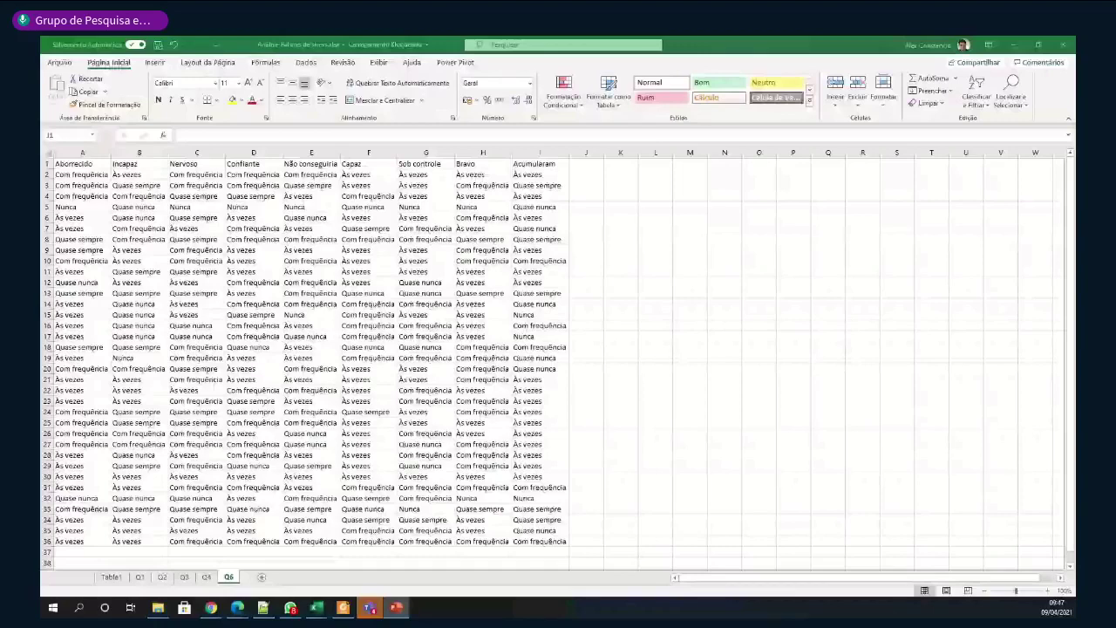
Insert an empty row above the header row
key("alt+Tab")
right_click(47, 164)
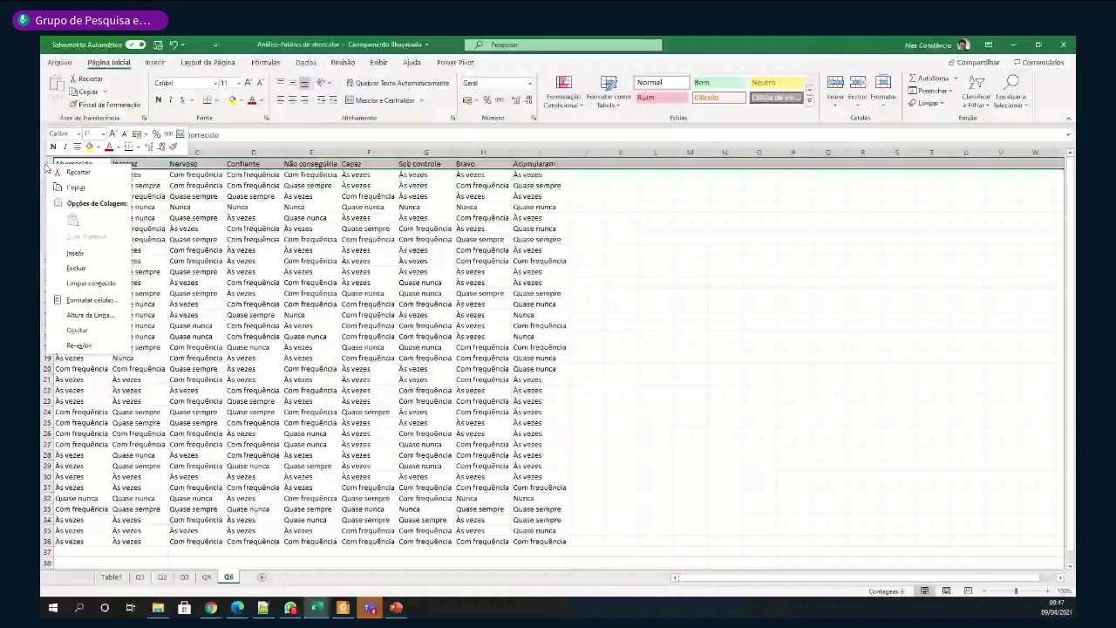
left_click(75, 252)
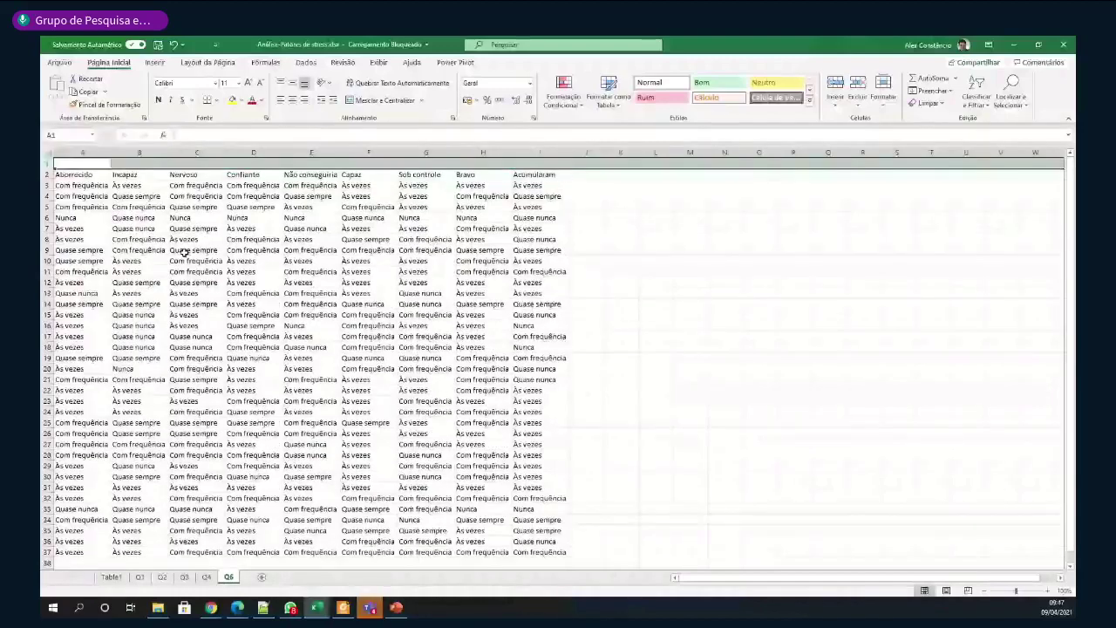
Insert empty columns beside Incapaz, Confiante, Não conseguiria and Capaz
left_click(139, 177)
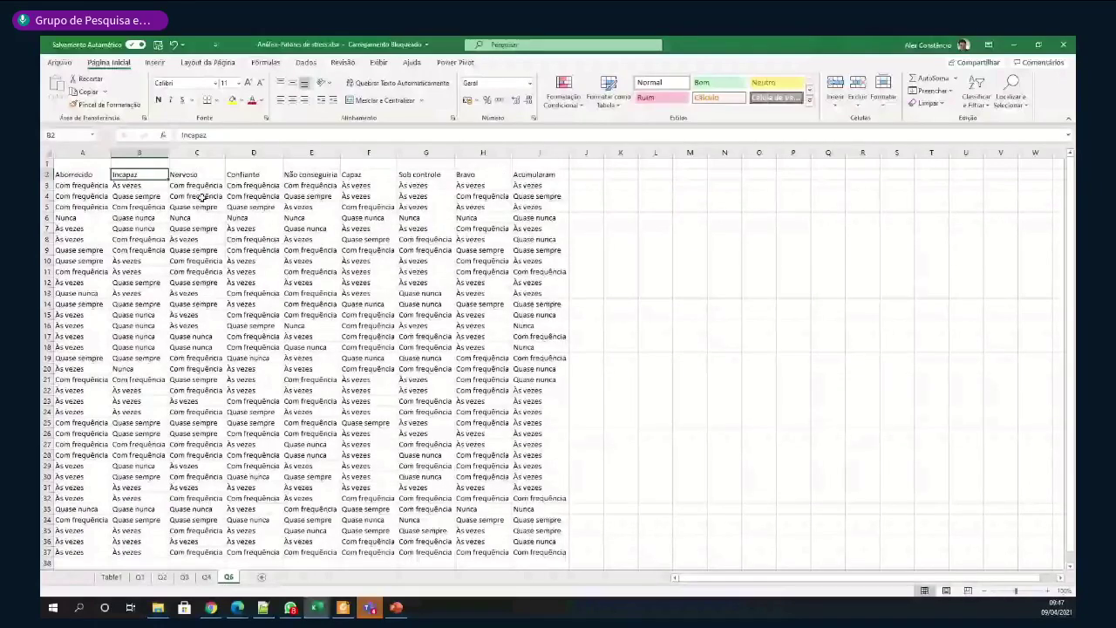
right_click(141, 153)
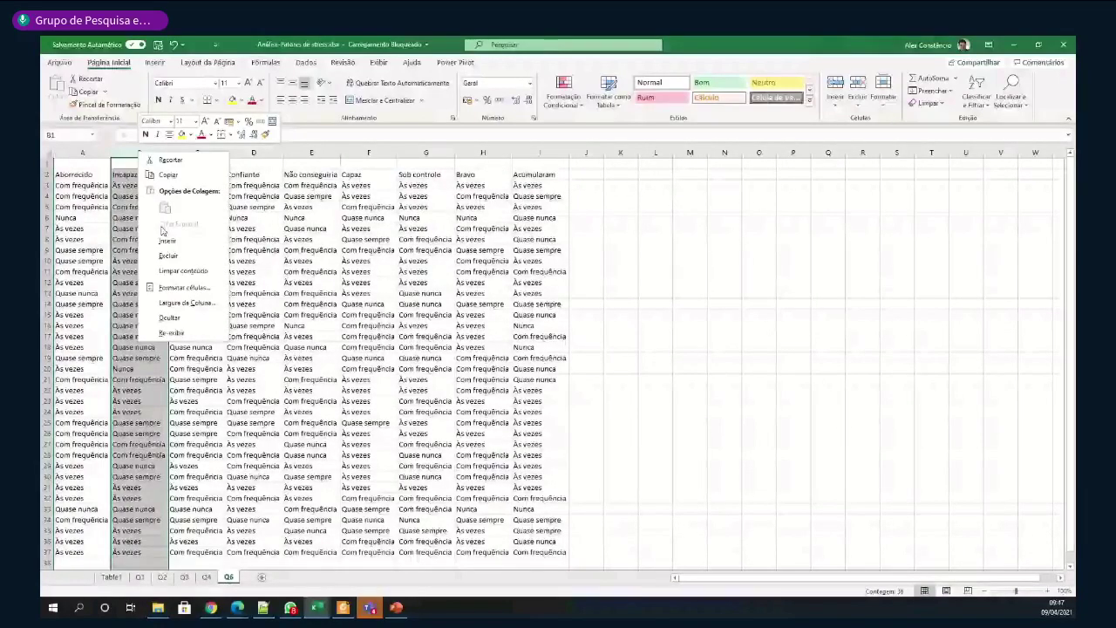
left_click(269, 243)
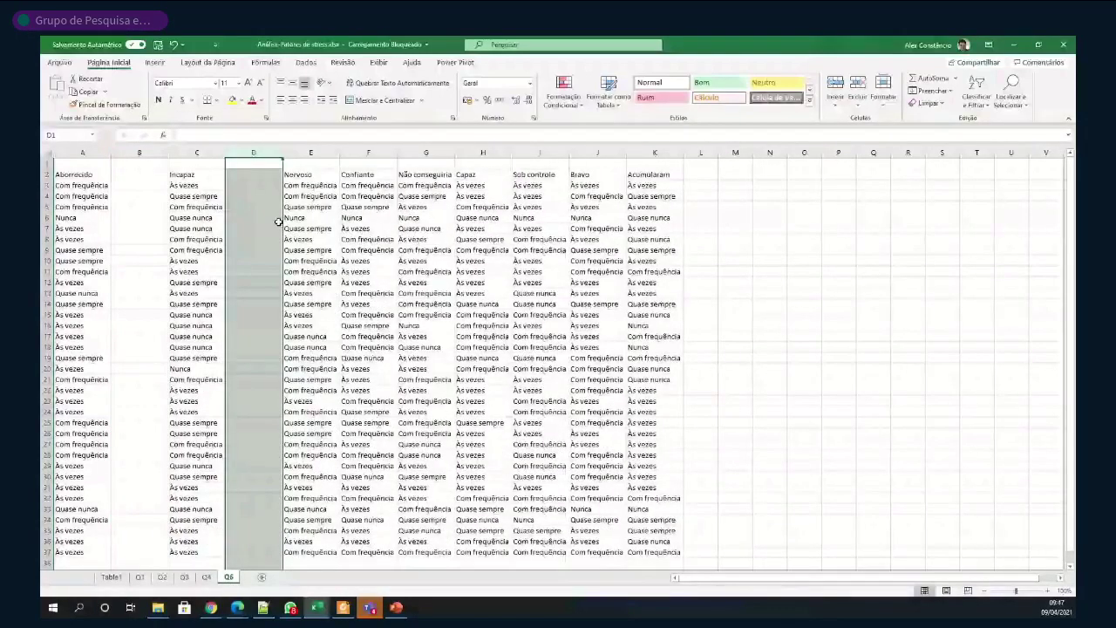
right_click(357, 153)
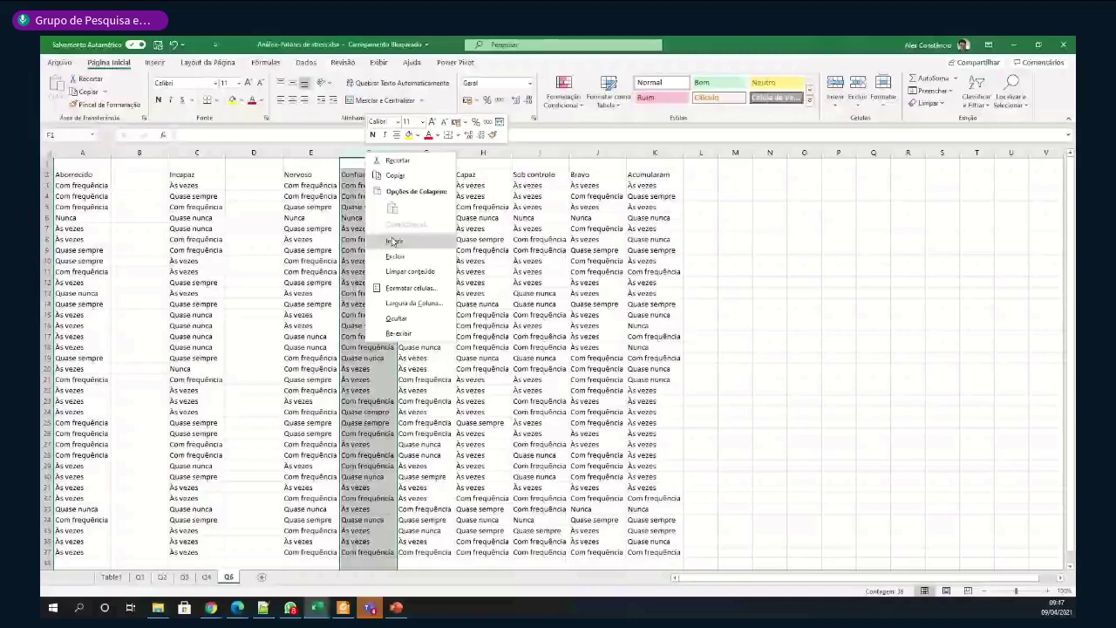
left_click(393, 242)
right_click(484, 154)
left_click(521, 240)
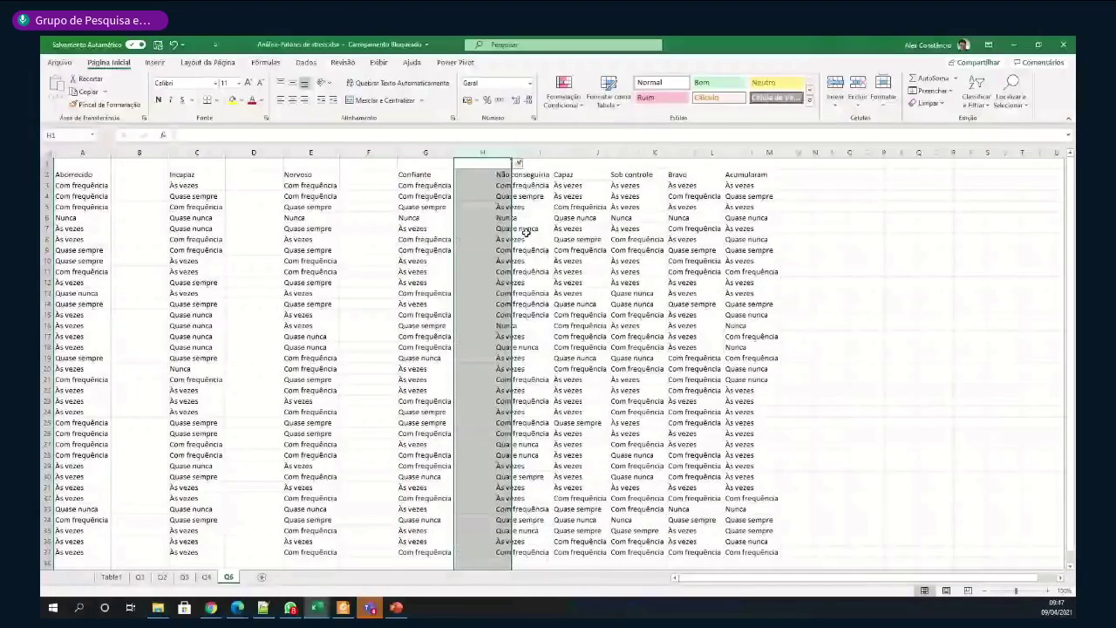
right_click(597, 153)
left_click(627, 242)
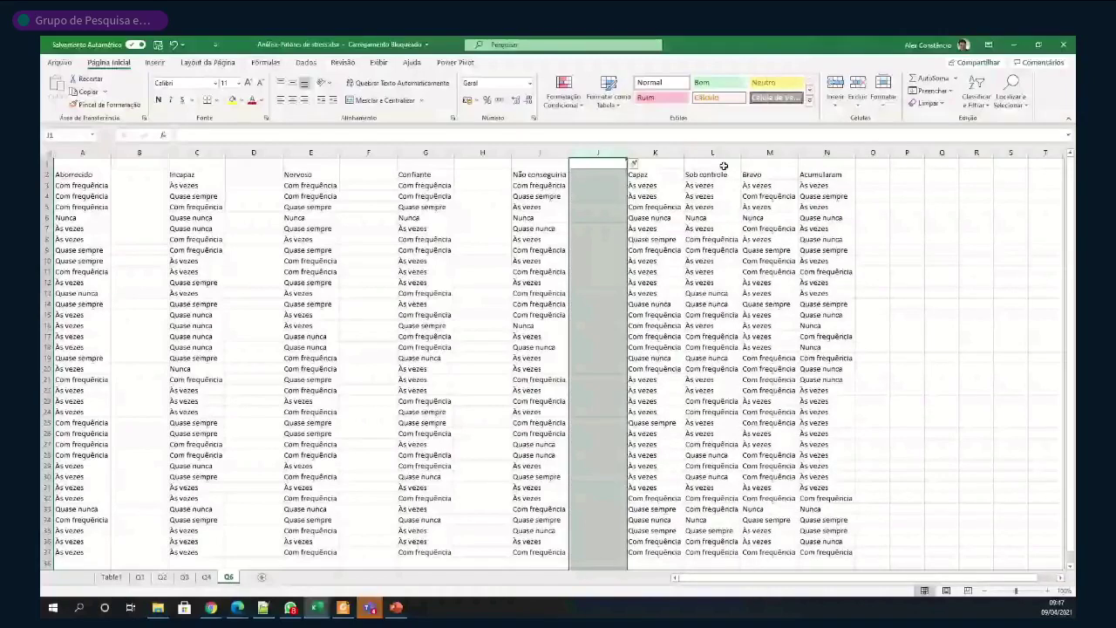
Insert empty columns before Sob controle, Bravo, Acumularam and Aborrecido
left_click(723, 154)
key("ctrl+plus")
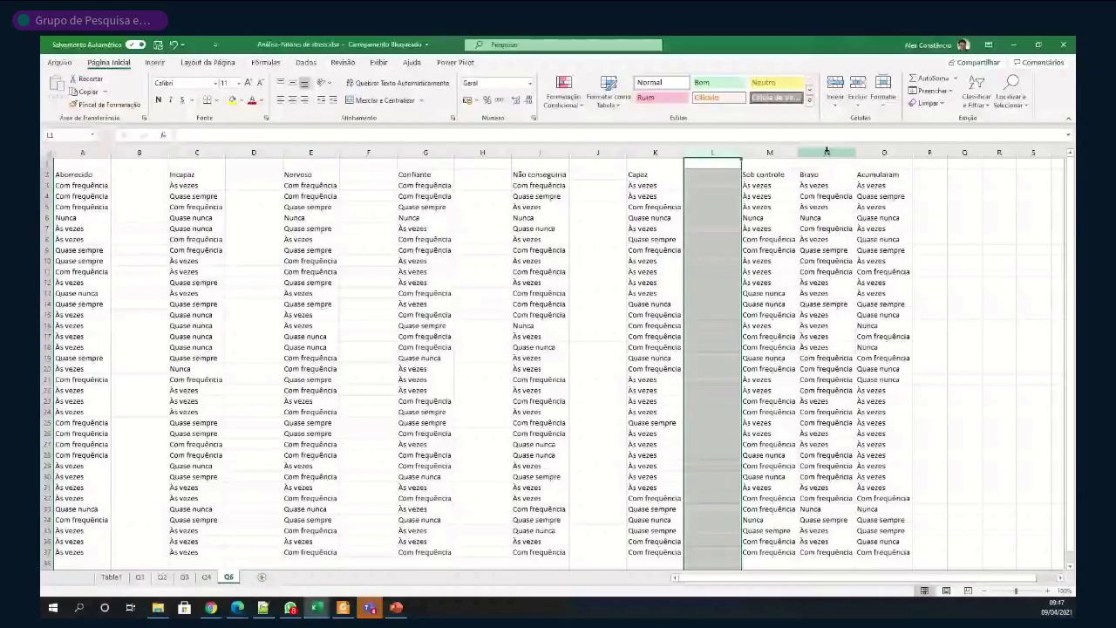
left_click(826, 152)
key("ctrl+plus")
right_click(942, 153)
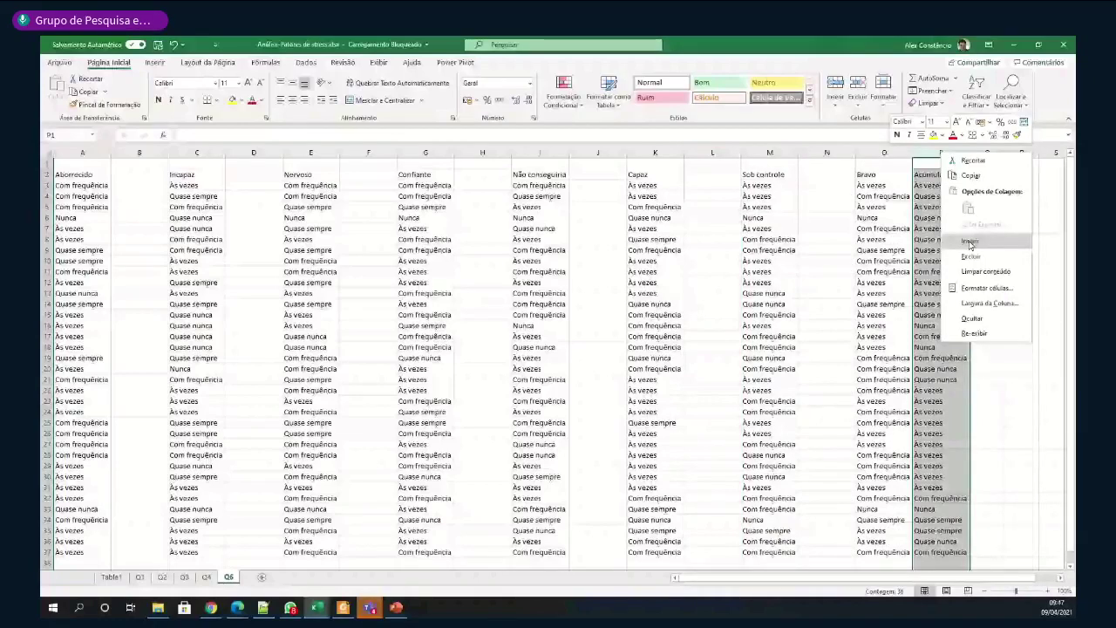
left_click(970, 242)
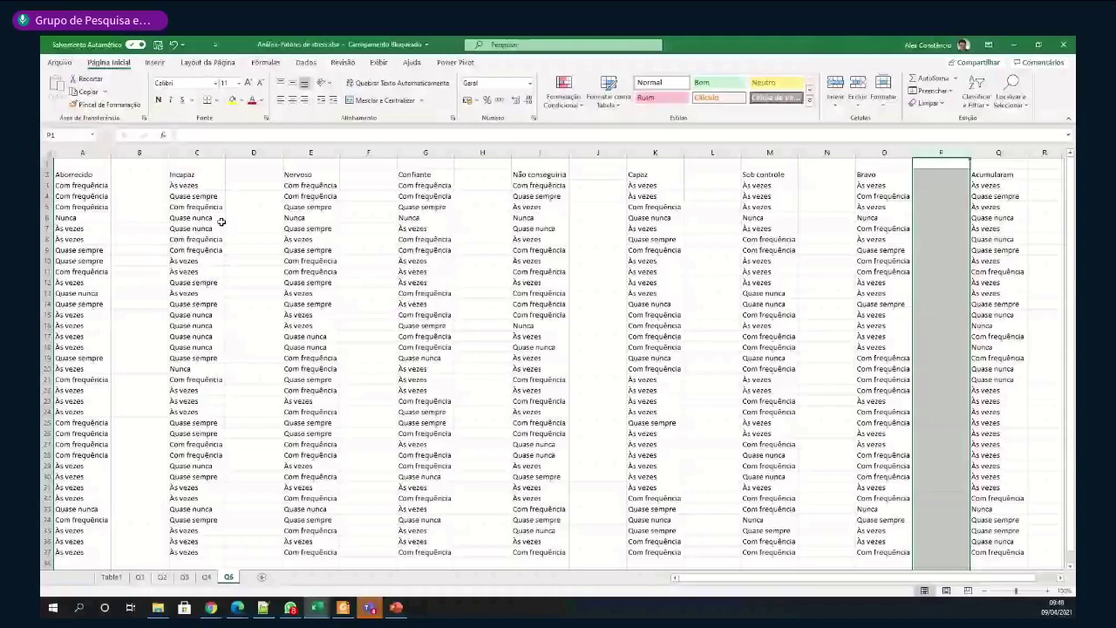
left_click(223, 226)
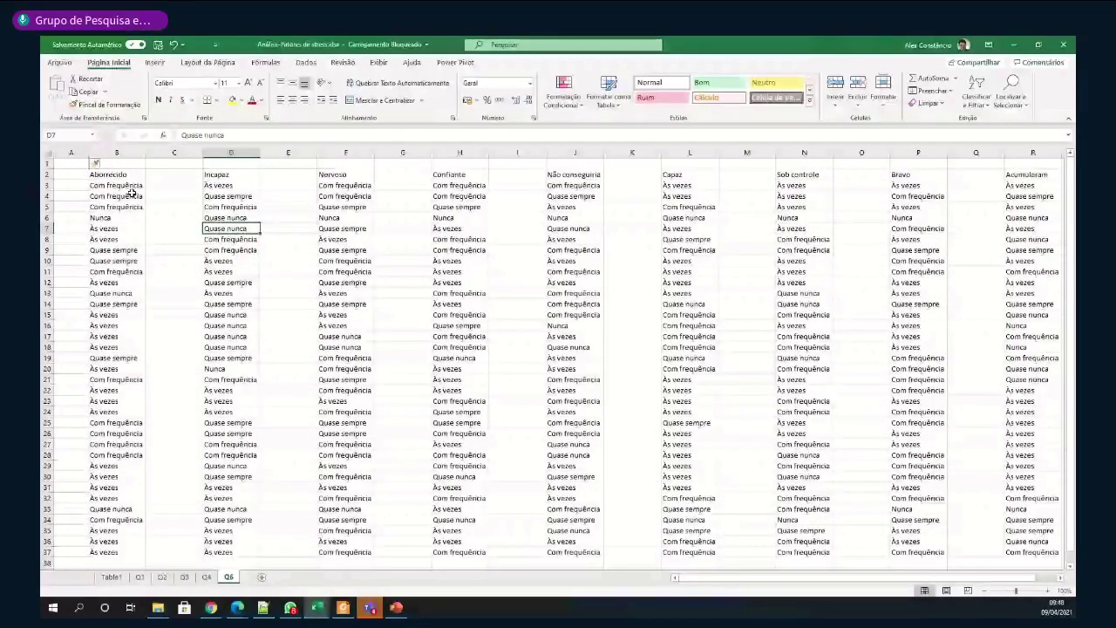
Enter SCORE STRESS in cell A2 and AutoFit column A to show it
left_click(71, 174)
type("SCORE ST")
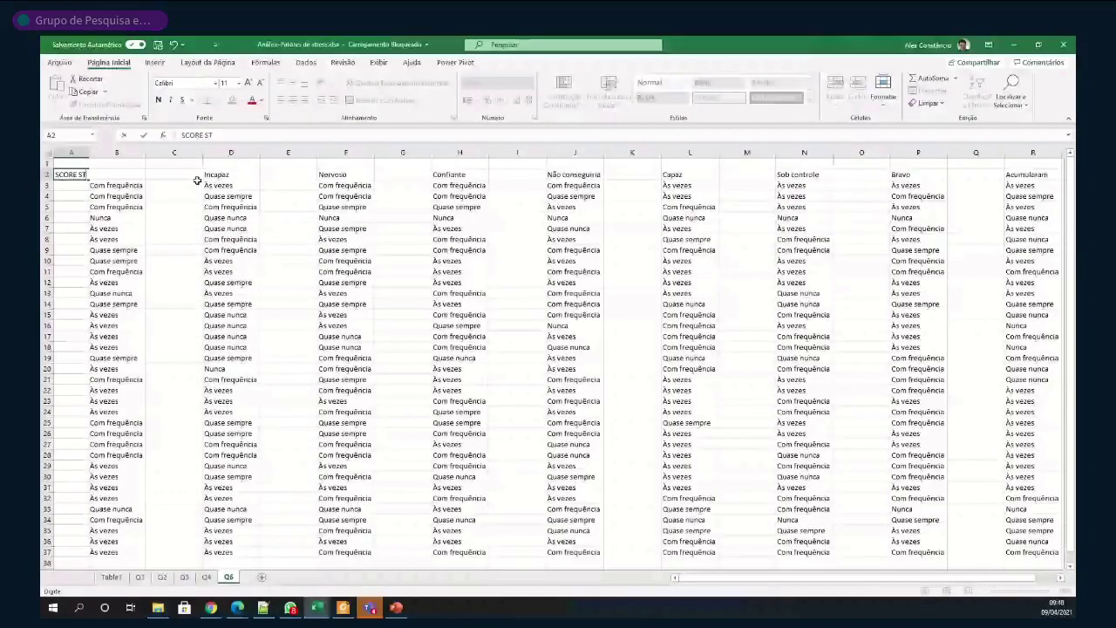
key("Return")
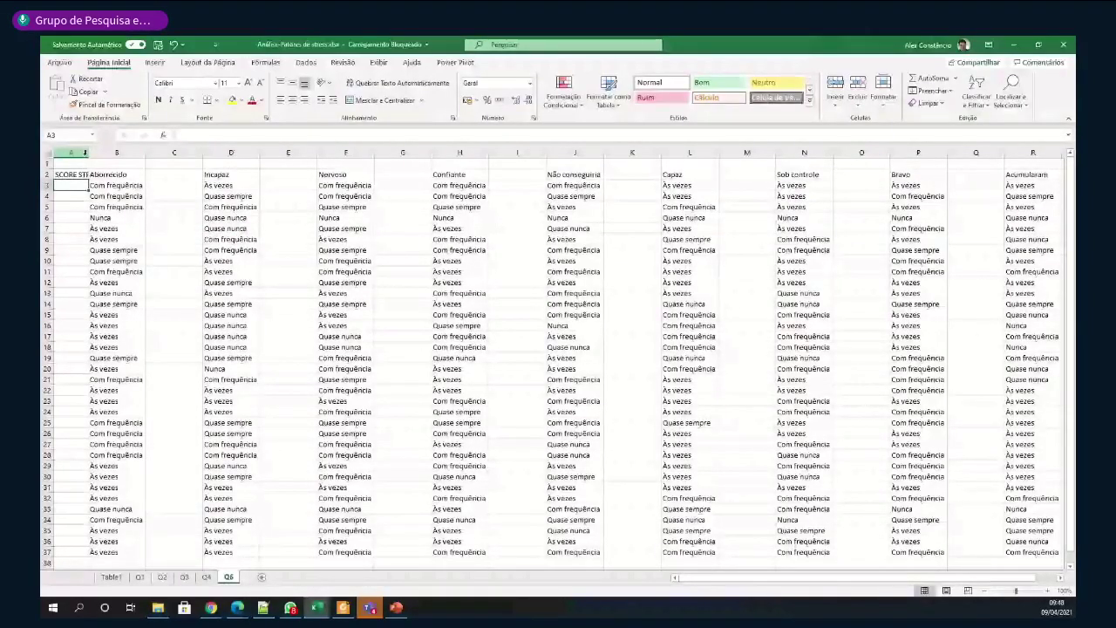
double_click(88, 154)
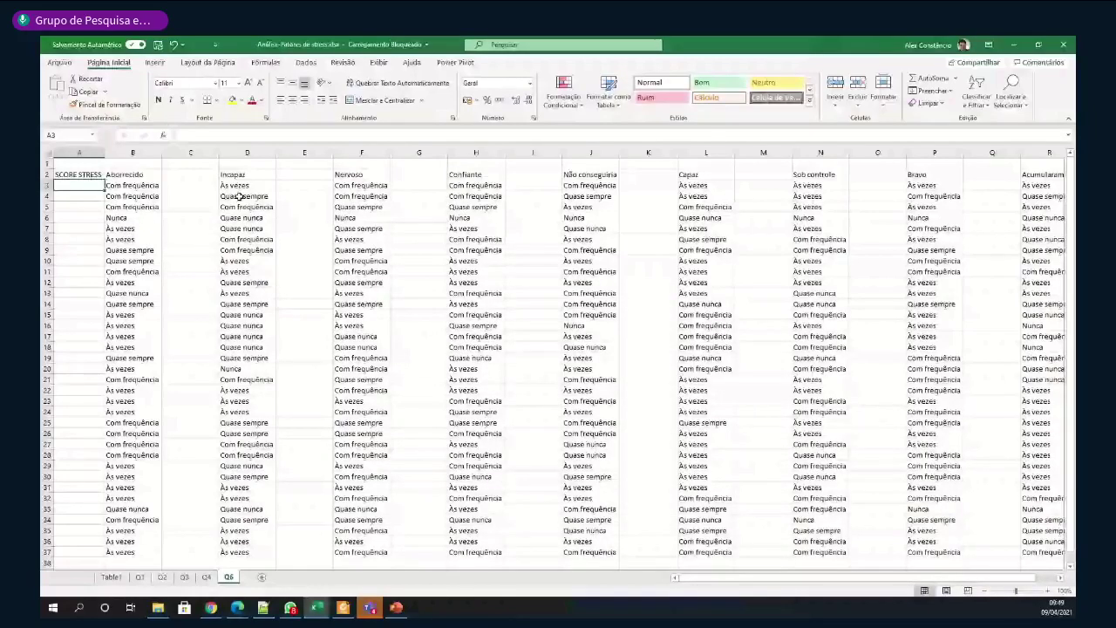
In row 1, enter weight 1 above Aborrecido, Incapaz and Nervoso, and -1 above Confiante
key("Up")
key("Up")
key("Right")
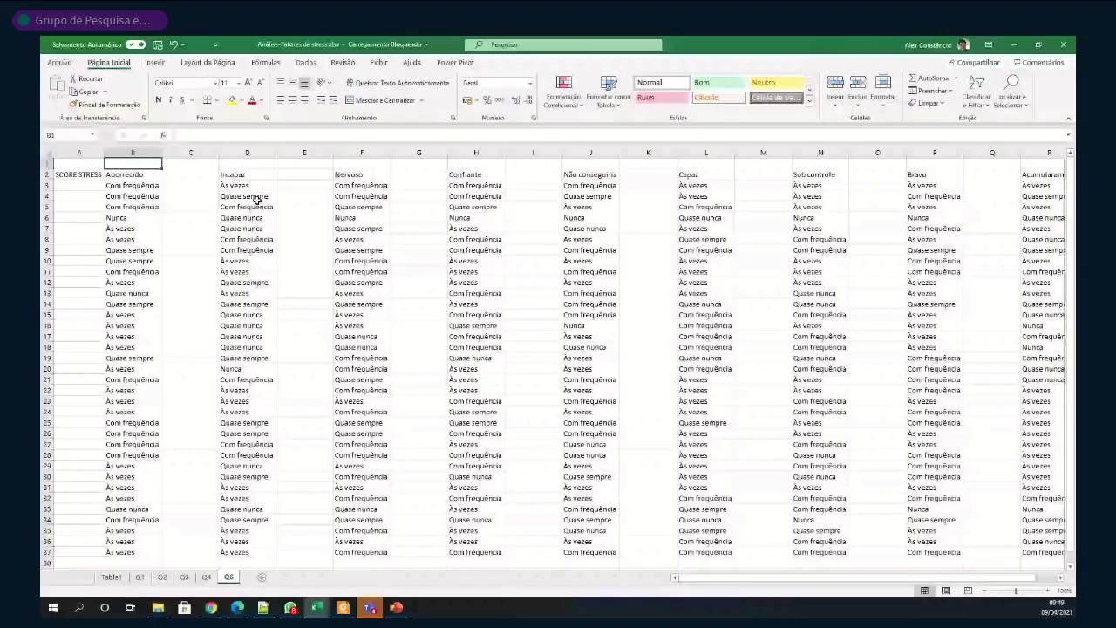
type("1")
key("Tab")
key("Tab")
type("1")
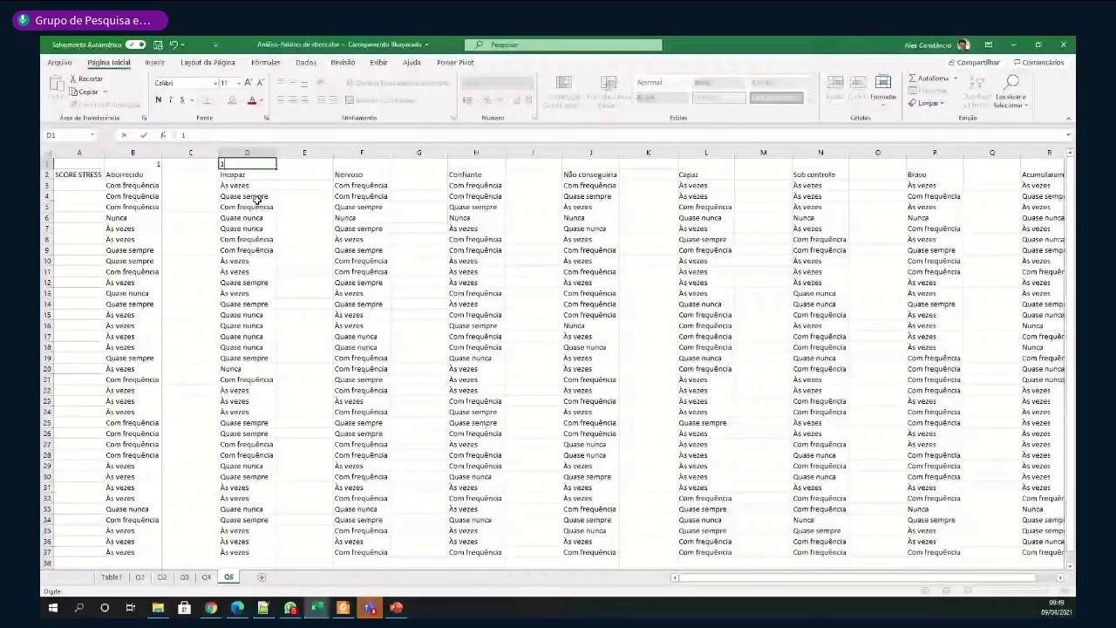
key("Tab")
type("1")
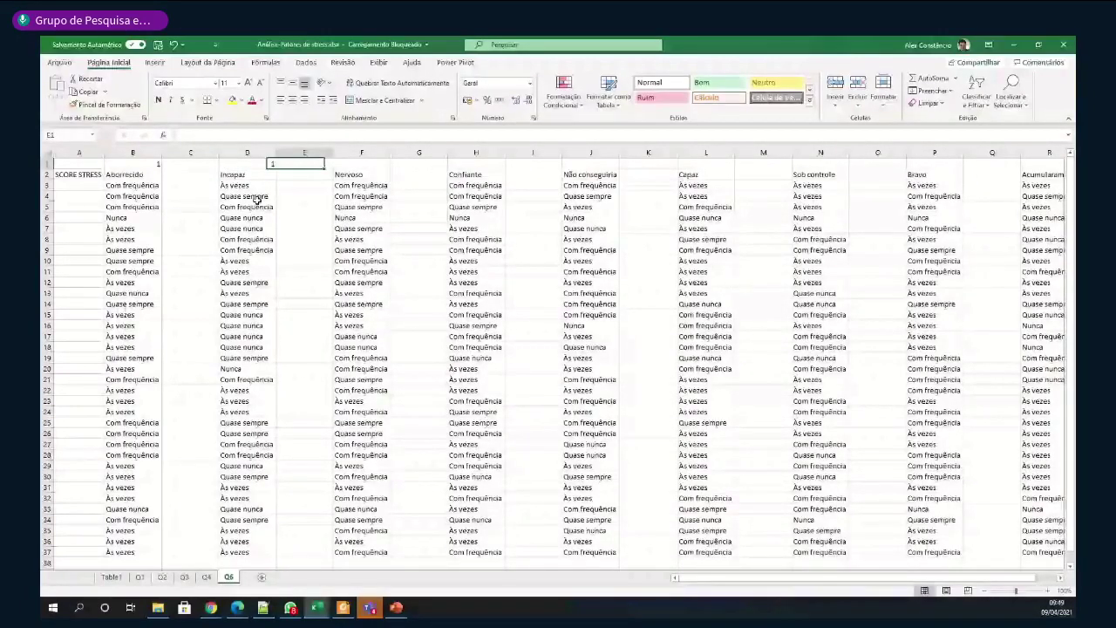
key("Tab")
key("Tab")
type("1")
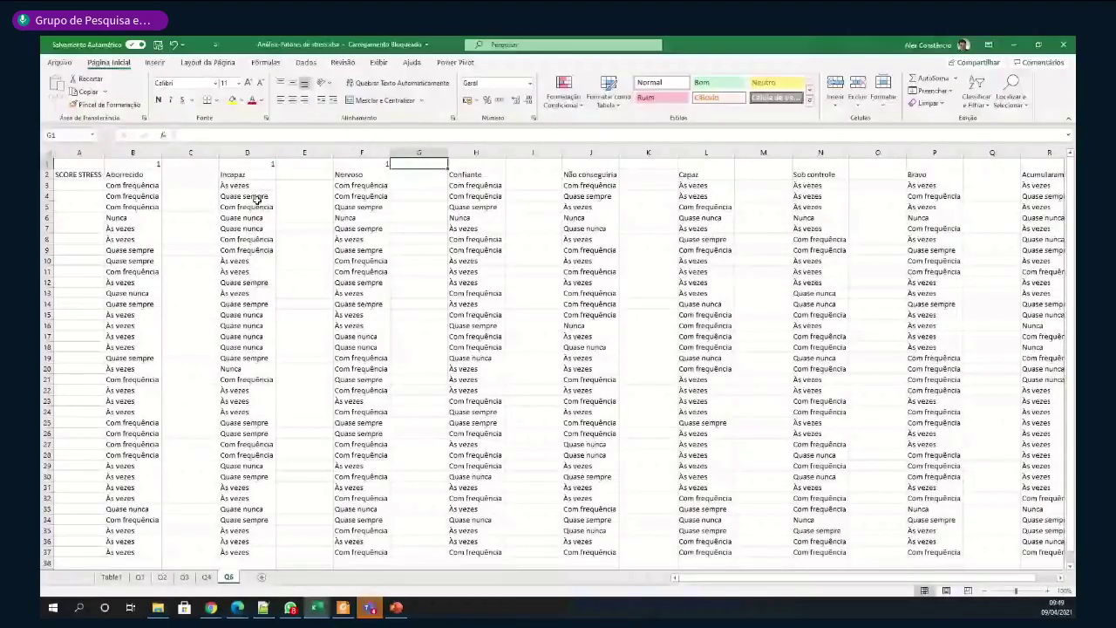
key("Tab")
key("Tab")
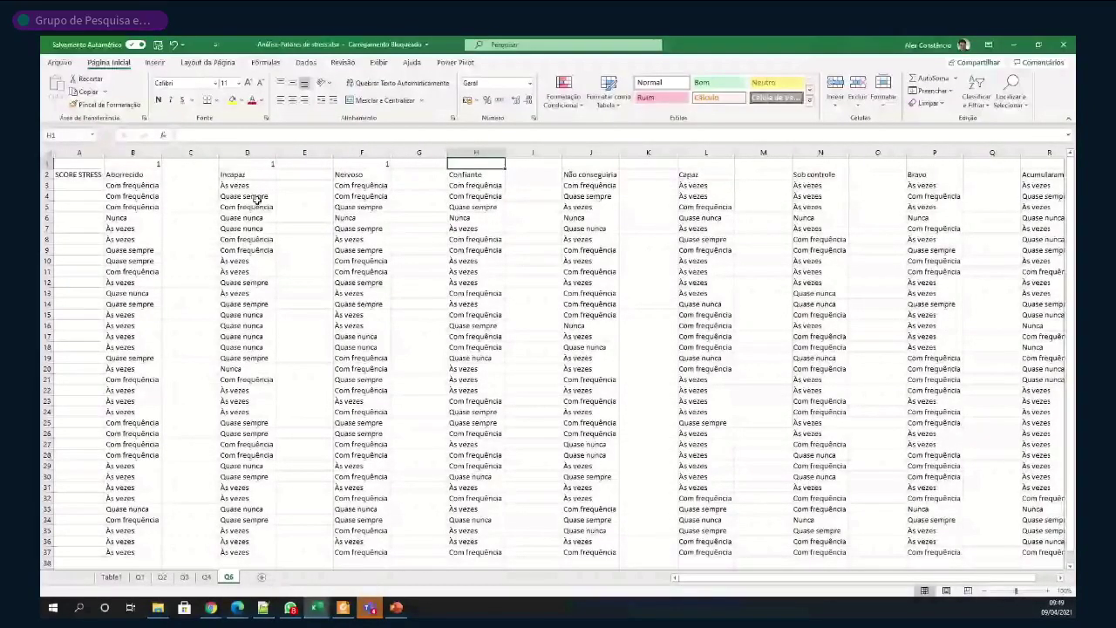
type("-1")
key("Return")
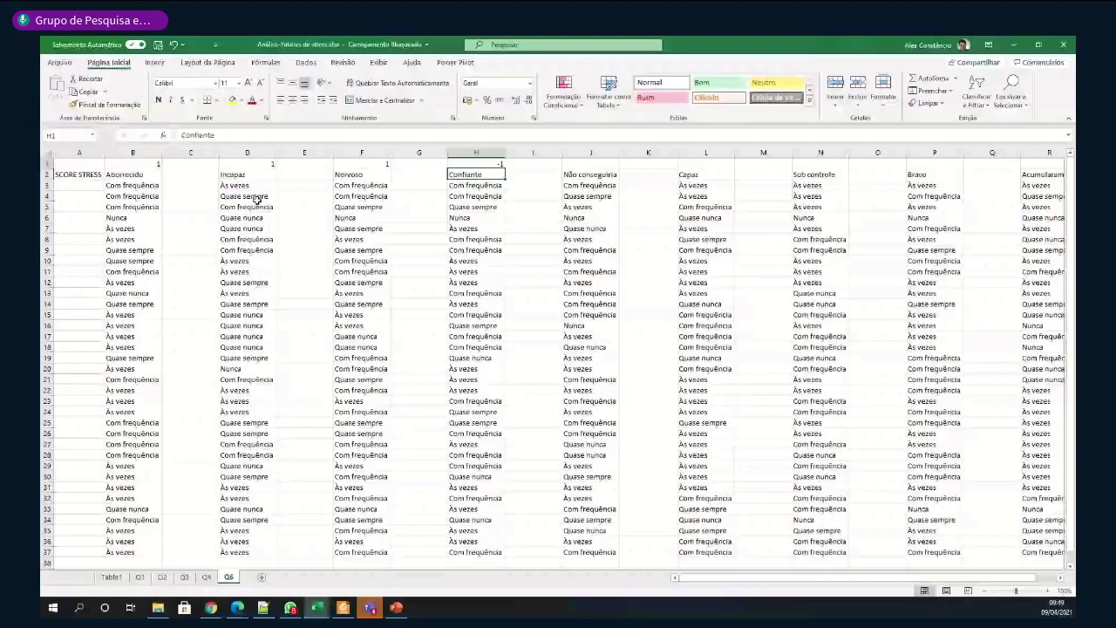
Put weight 1 above Não conseguiria and -1 above Capaz and Sob controle
key("Up")
key("Right")
key("Right")
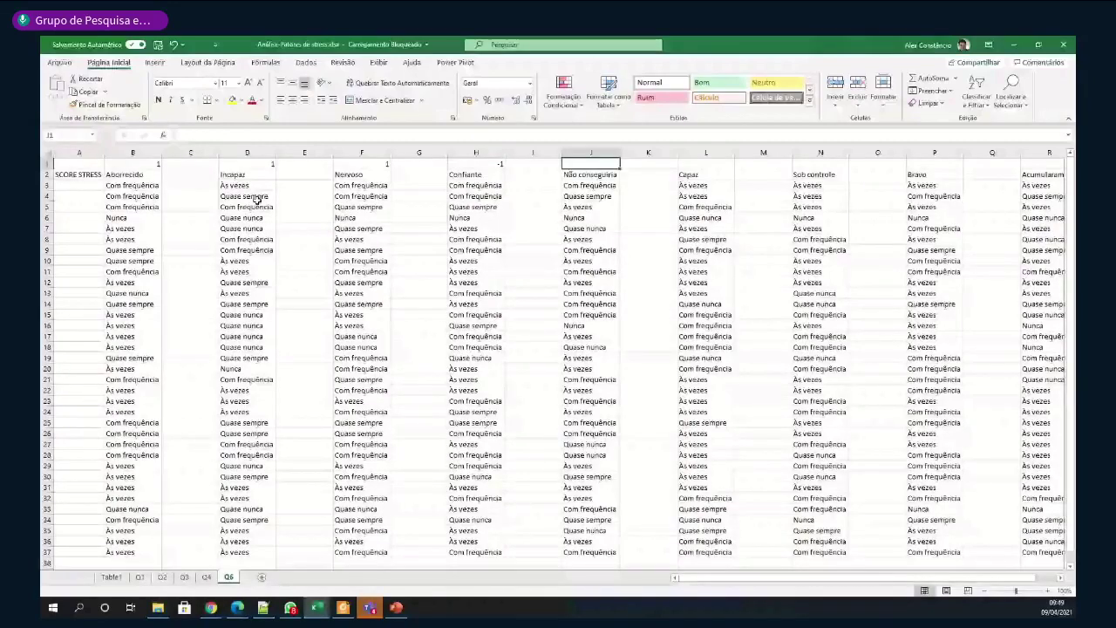
type("1")
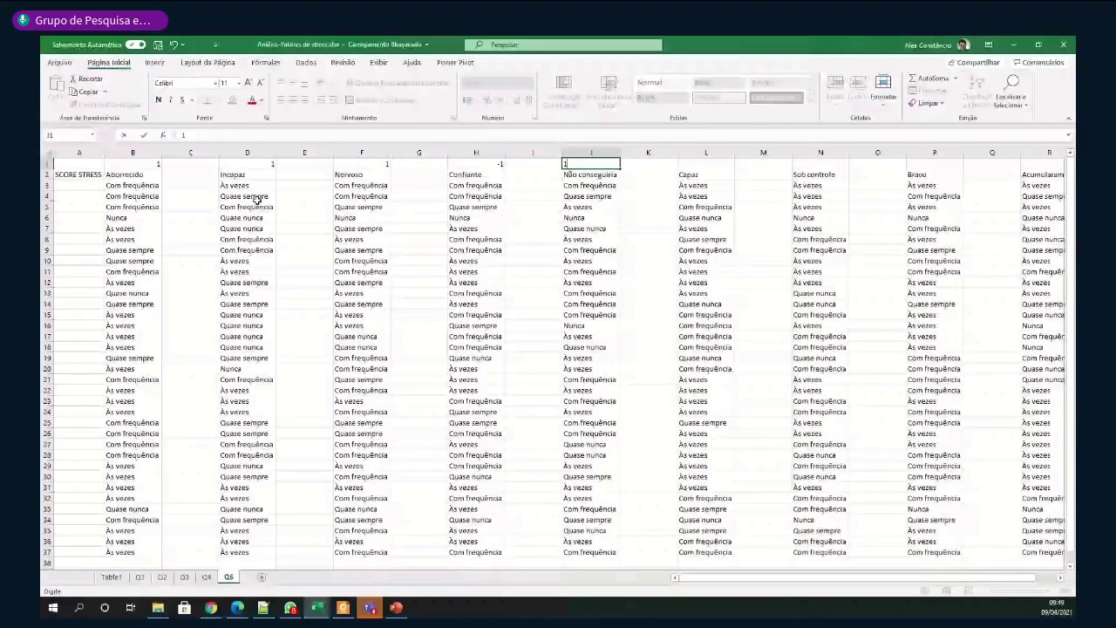
key("Right")
key("Right")
type("-1")
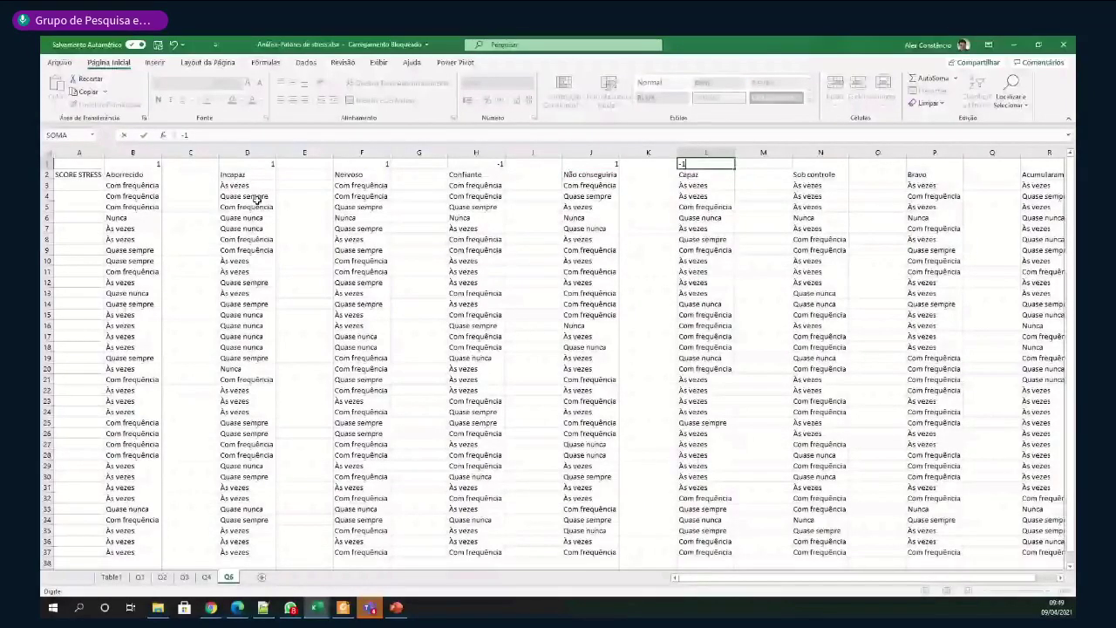
key("Right")
key("Right")
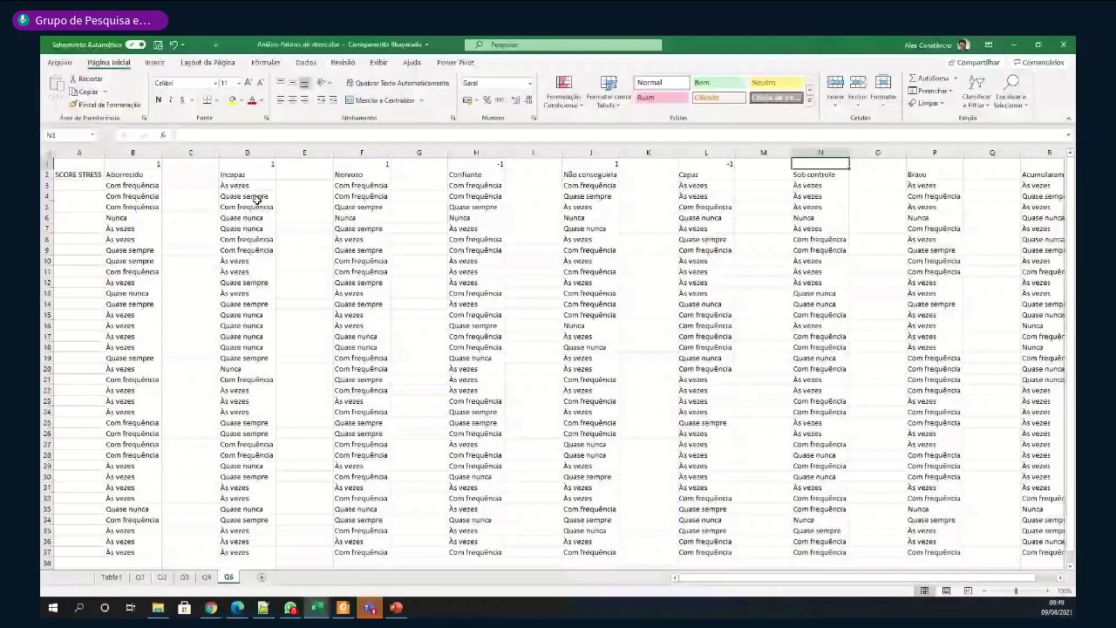
type("-1")
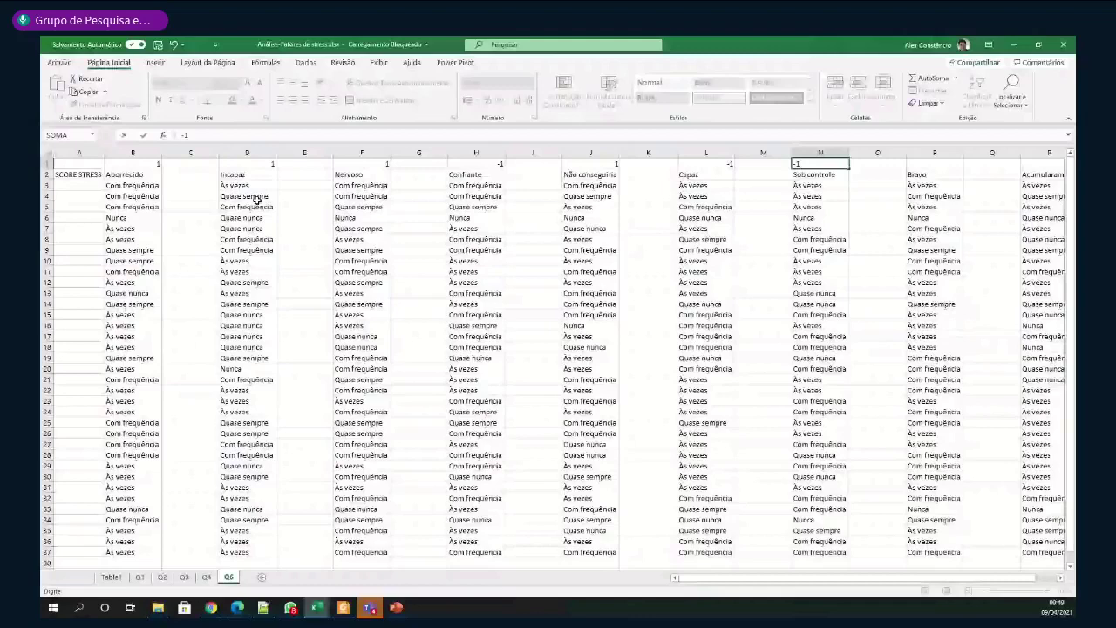
key("Right")
key("Right")
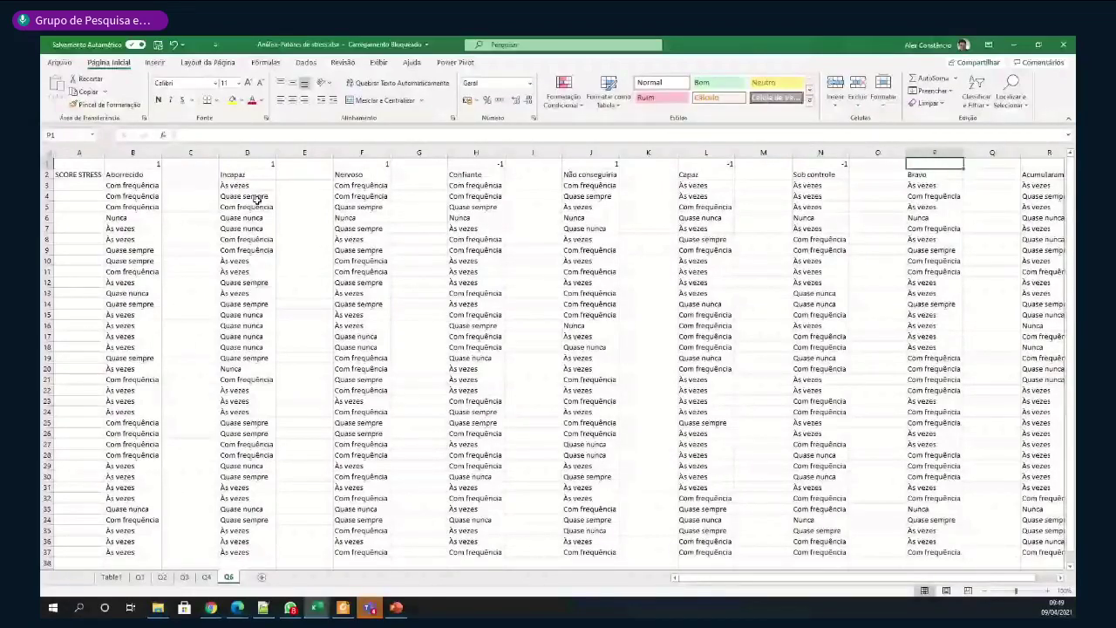
Add weight 1 above Bravo and Acumularam, then check the row 1 weights
type("1")
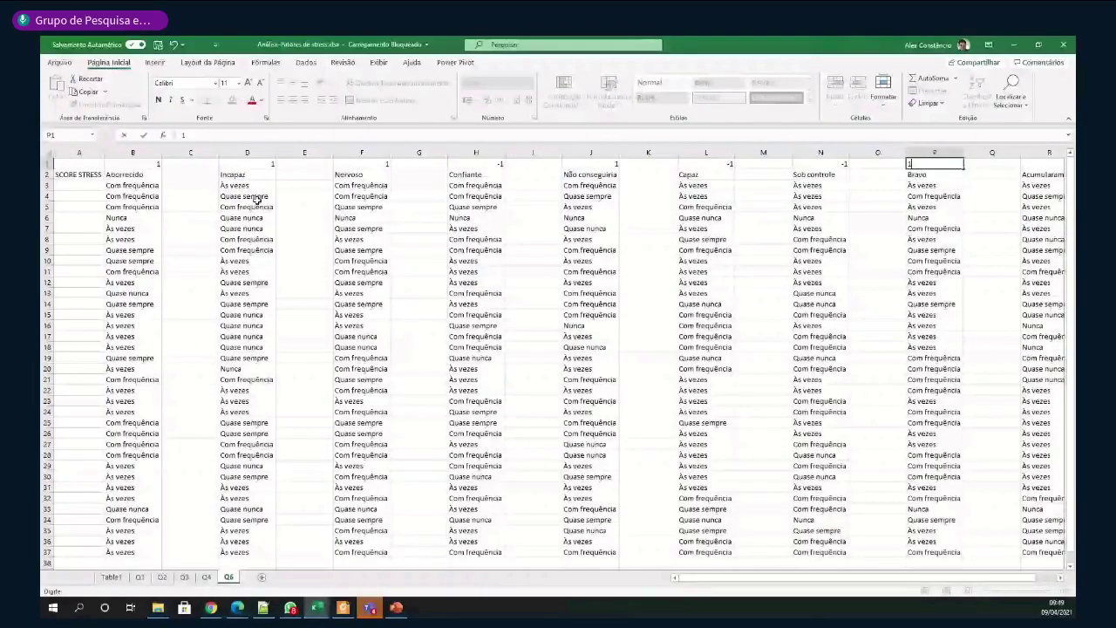
key("Right")
key("Right")
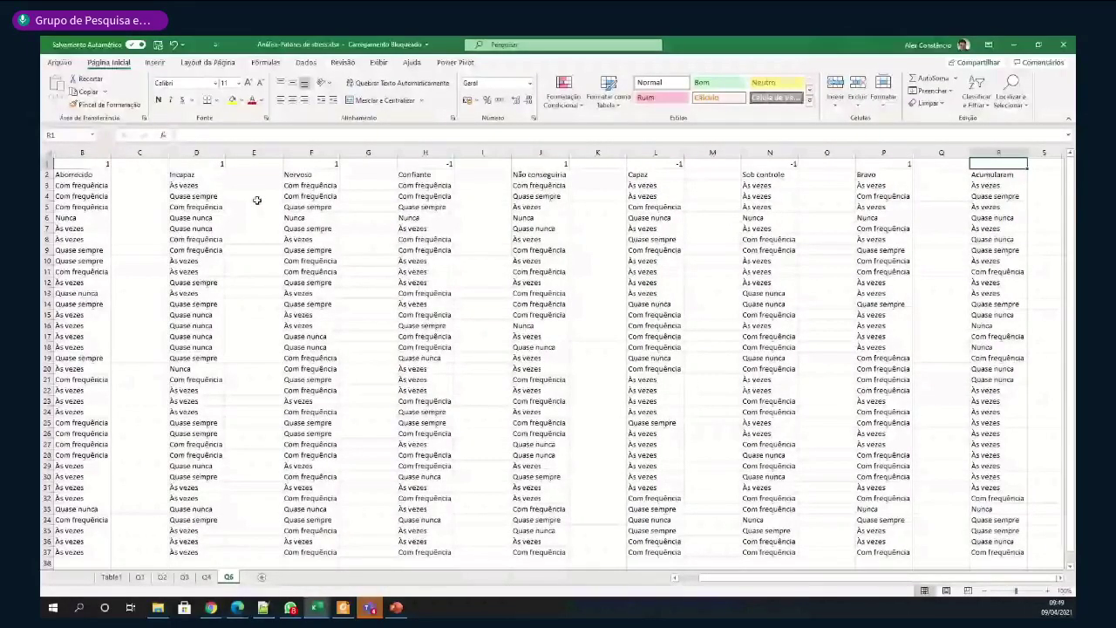
type("1")
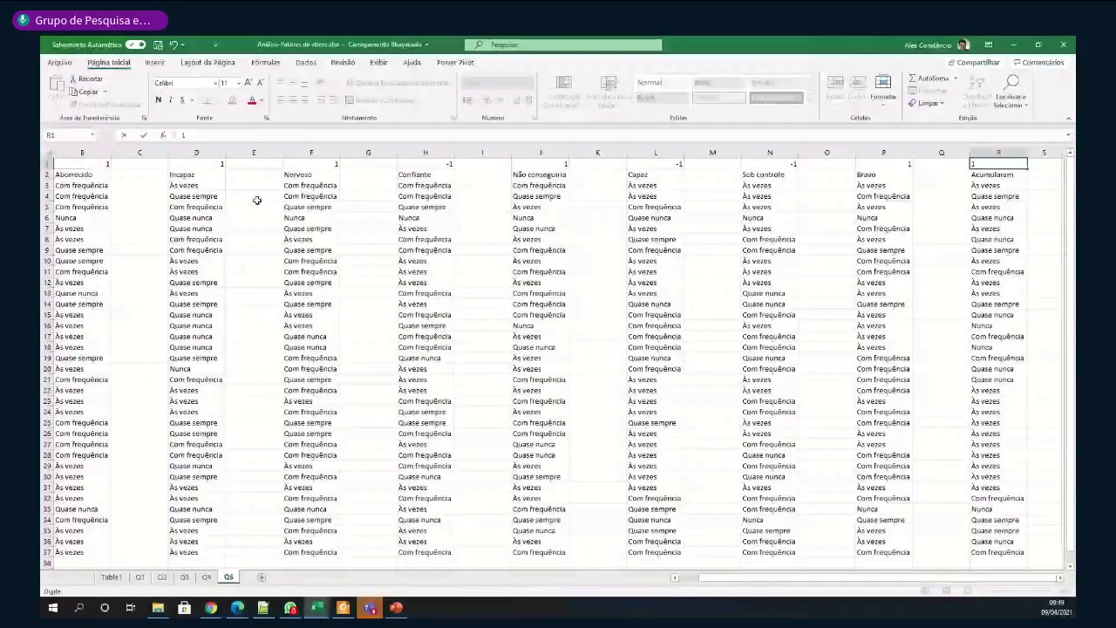
key("Left")
key("Left")
key("Left")
key("Left")
key("Left")
key("Left")
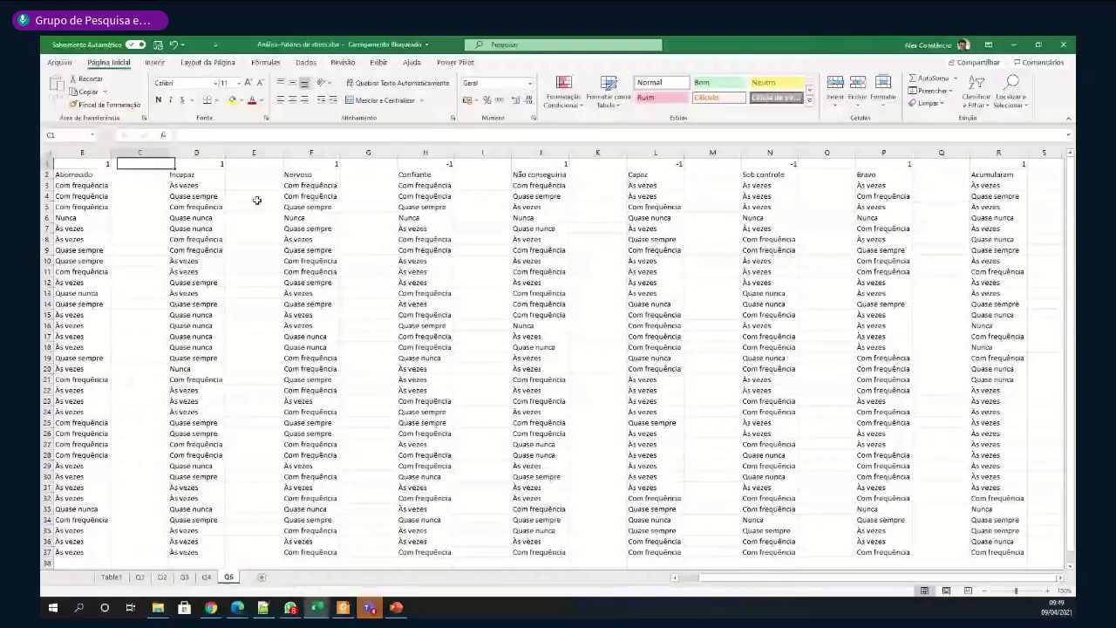
key("Left")
key("Left")
key("Left")
key("Left")
key("Left")
key("Right")
key("Right")
key("Right")
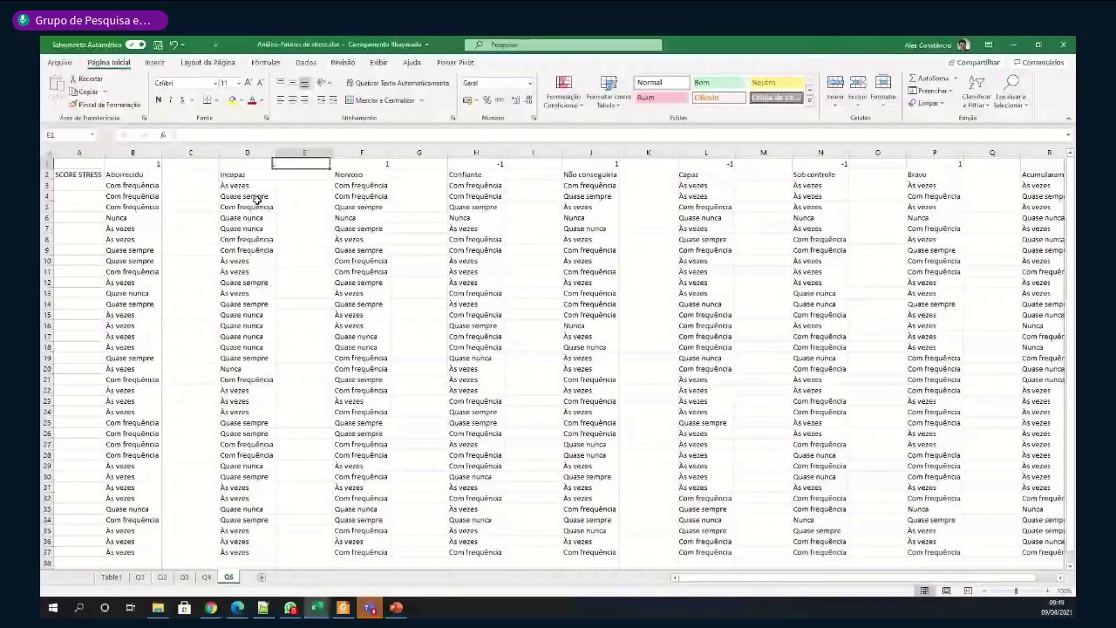
key("Right")
key("Right")
key("Right")
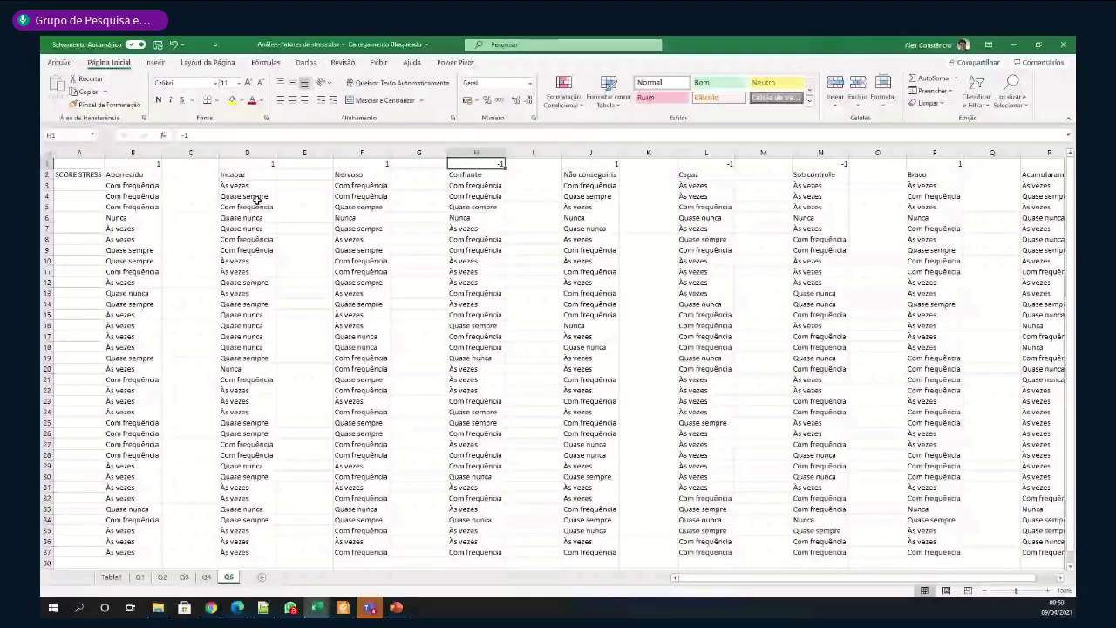
key("Left")
key("Left")
key("Left")
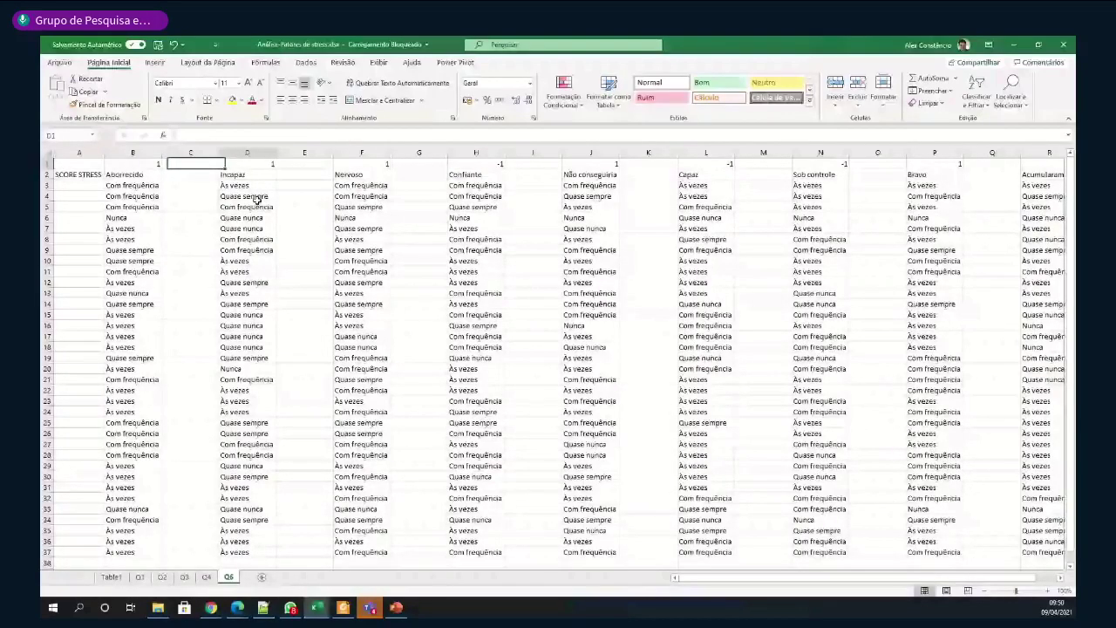
key("Right")
key("Right")
key("Right")
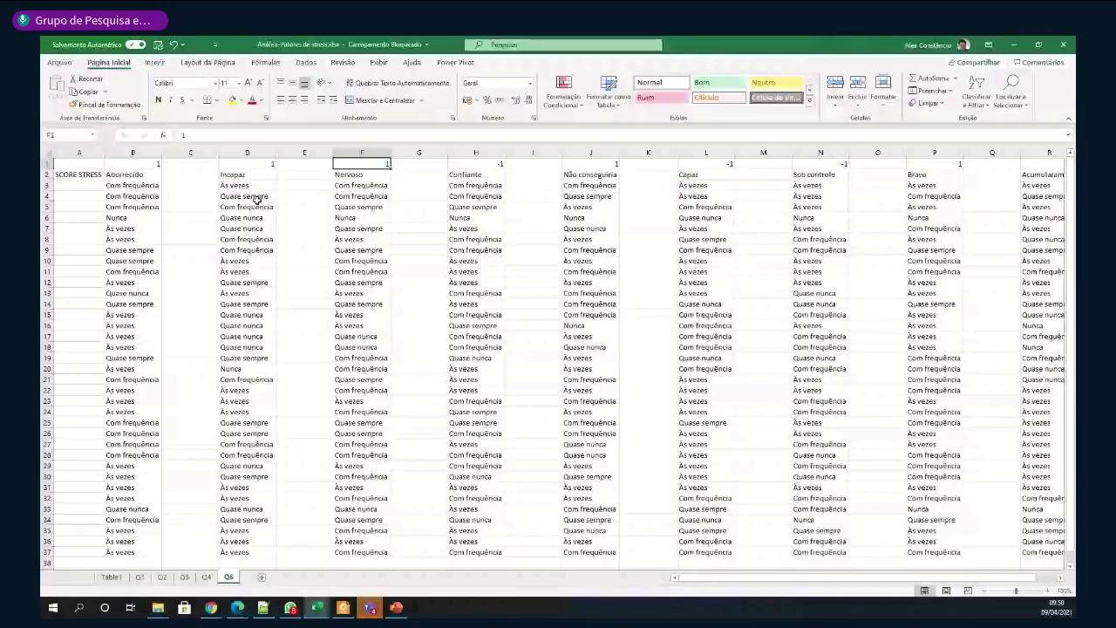
key("ctrl+Home")
left_click(418, 163)
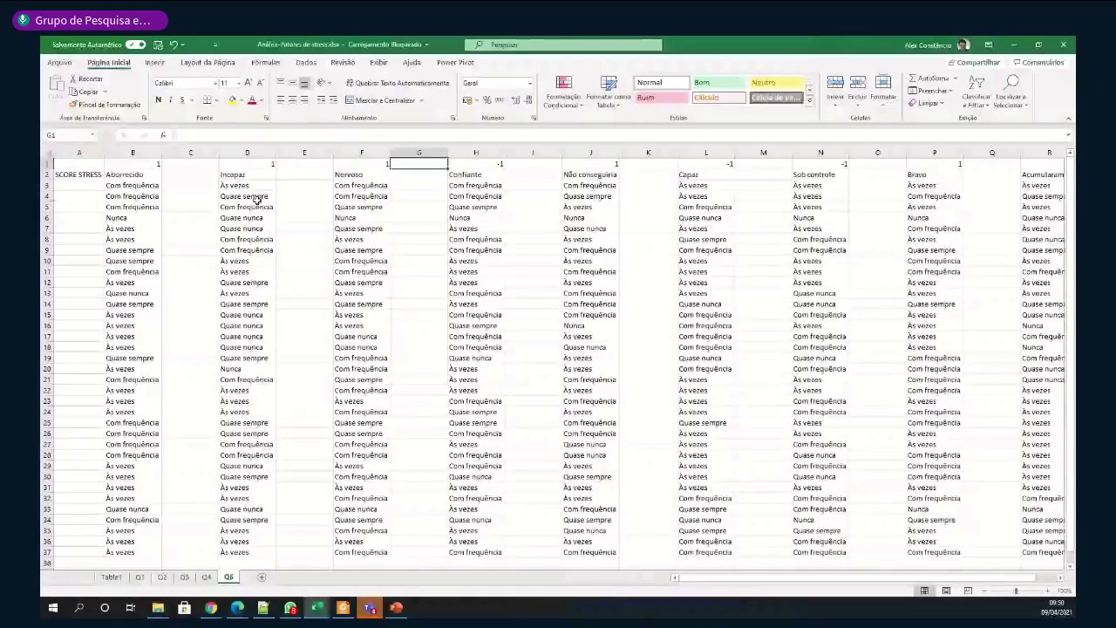
key("Left")
key("Left")
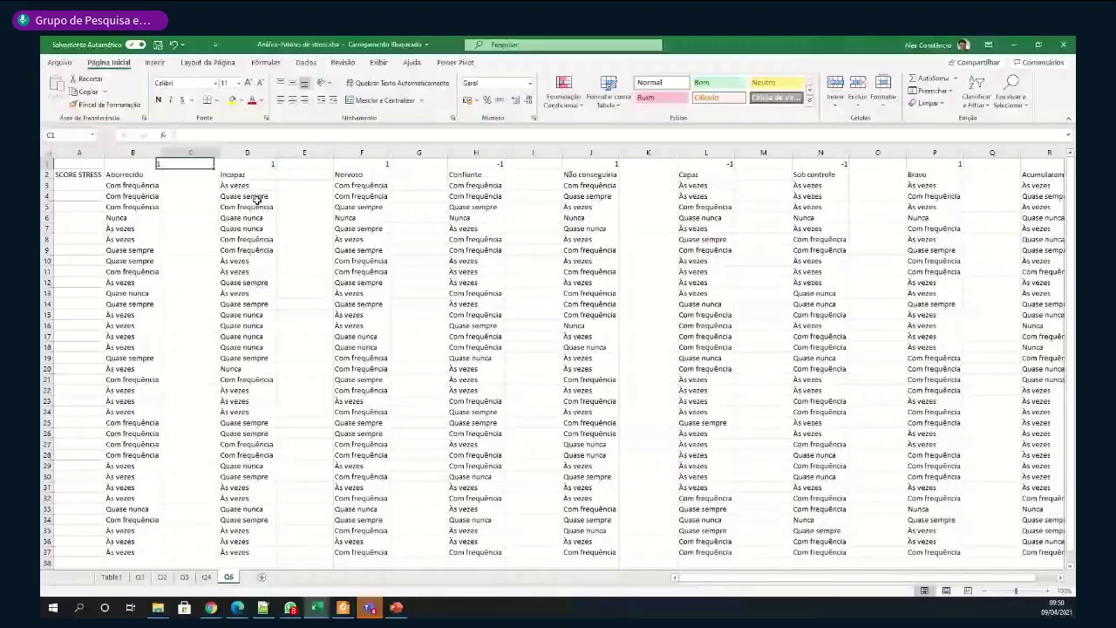
key("Left")
key("Left")
key("Right")
key("Right")
key("Right")
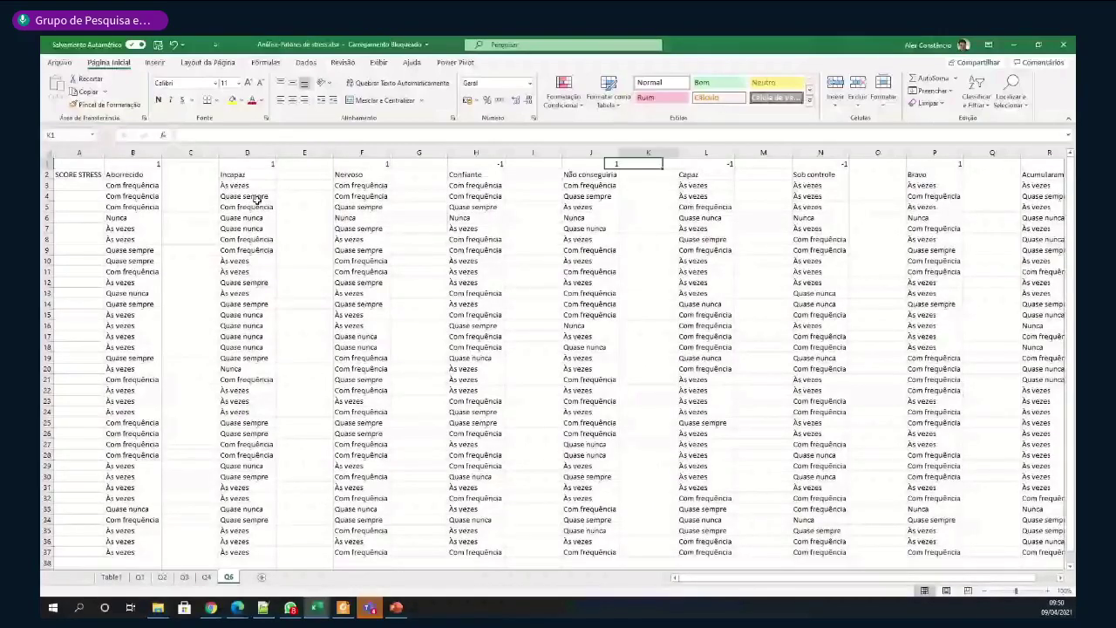
key("Right")
key("Right")
key("Right")
key("Left")
key("Left")
key("Left")
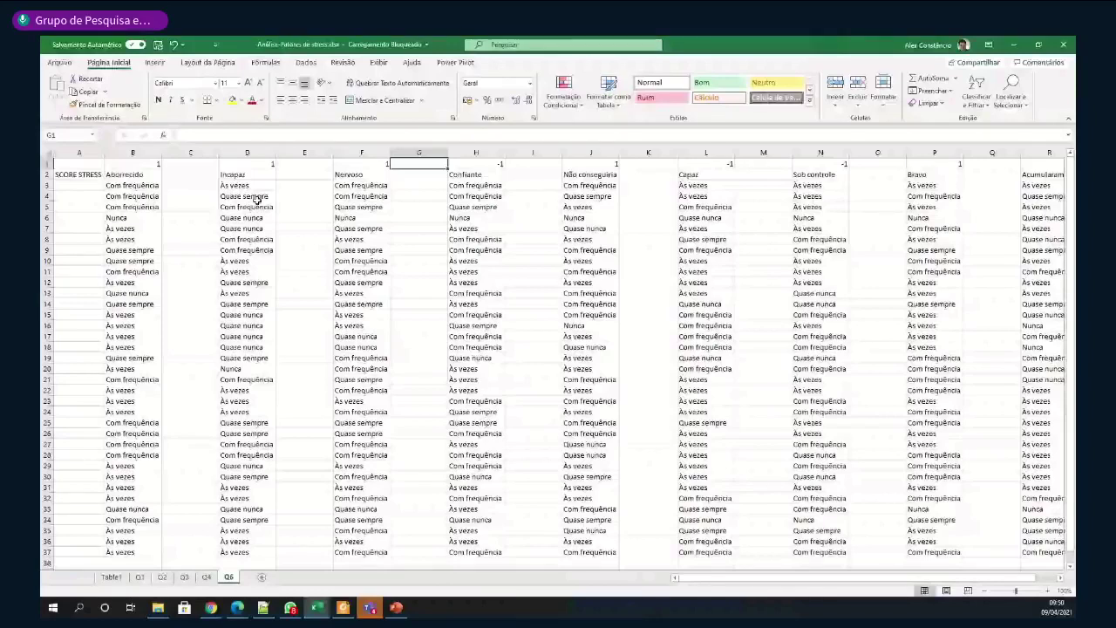
key("Down")
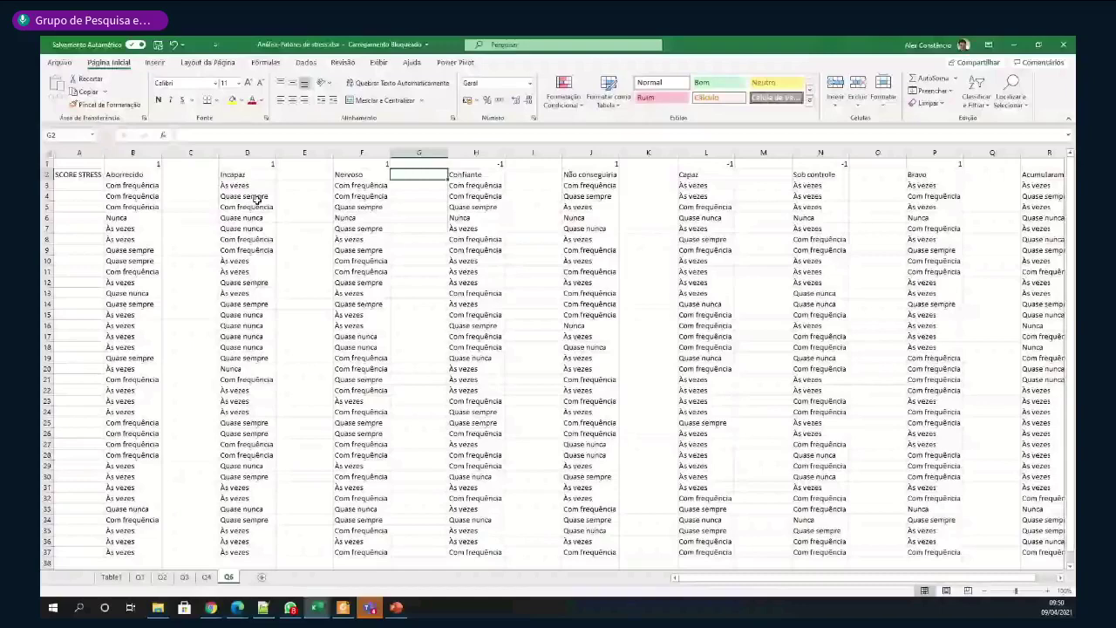
key("Left")
key("Left")
key("Left")
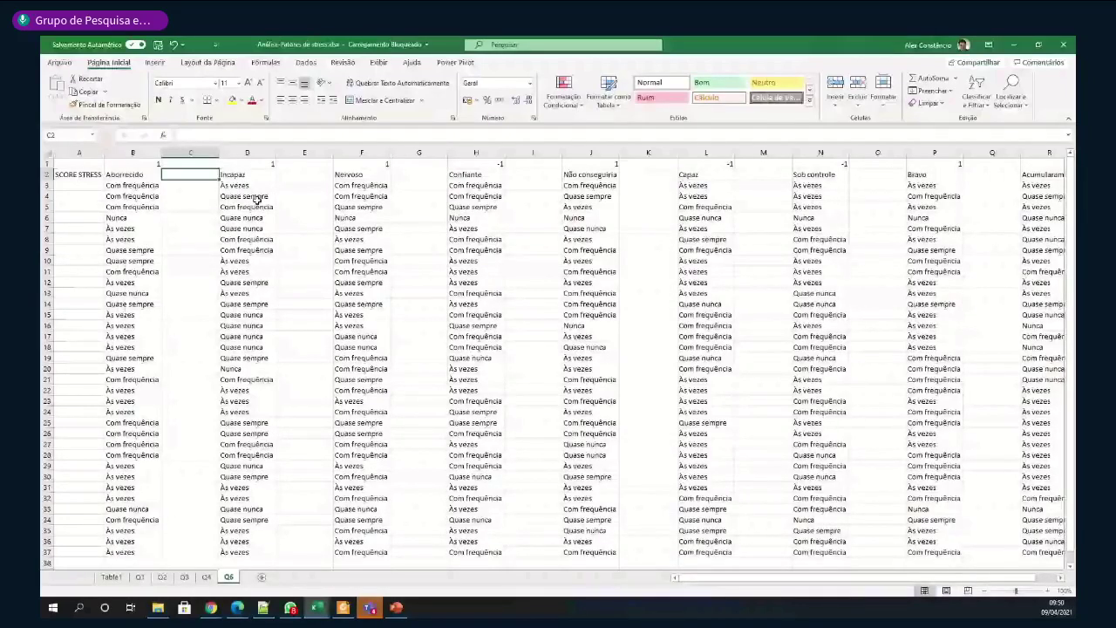
key("Left")
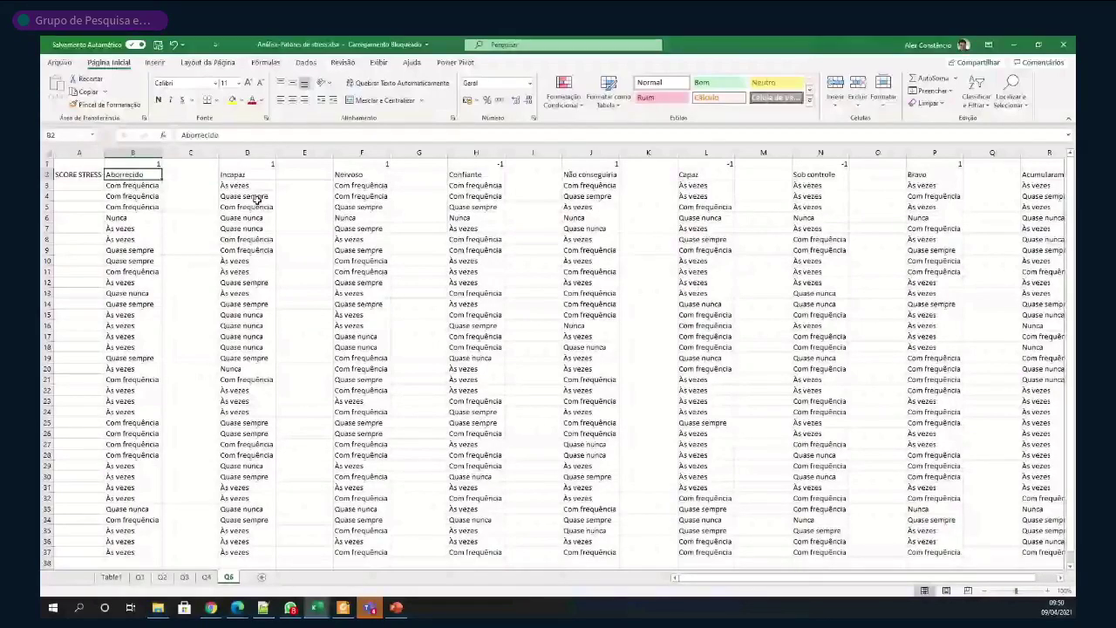
key("Right")
key("Right")
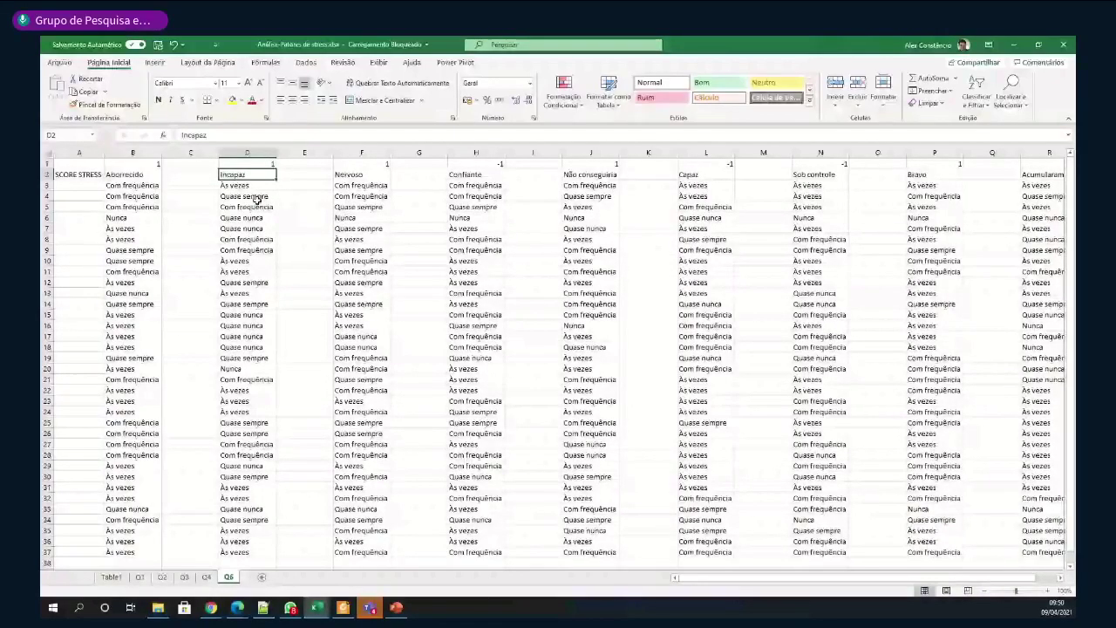
key("Left")
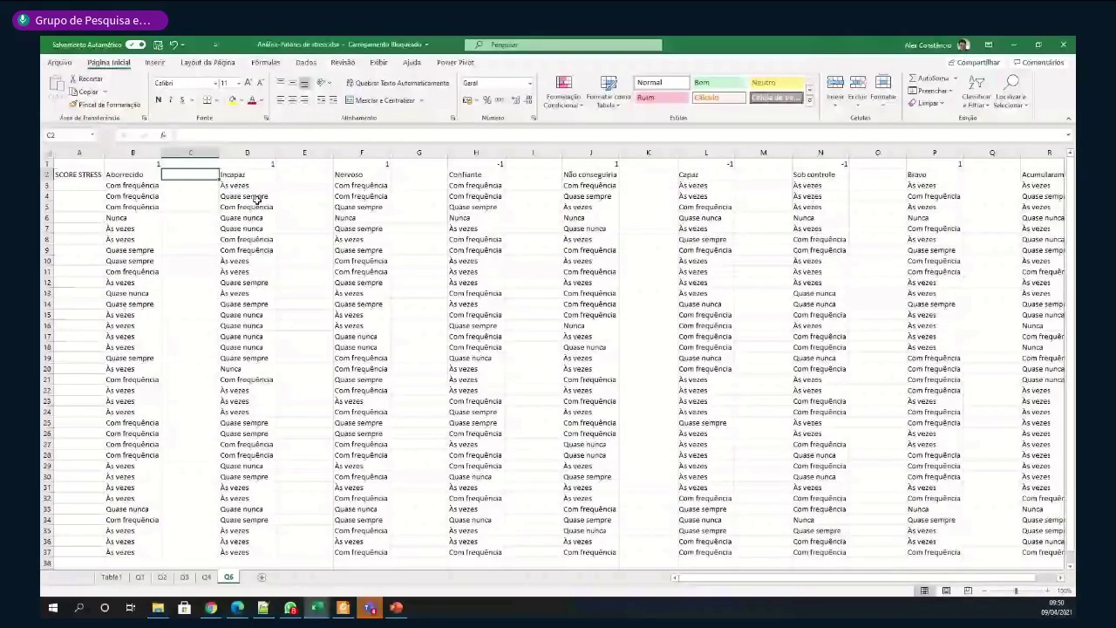
key("Right")
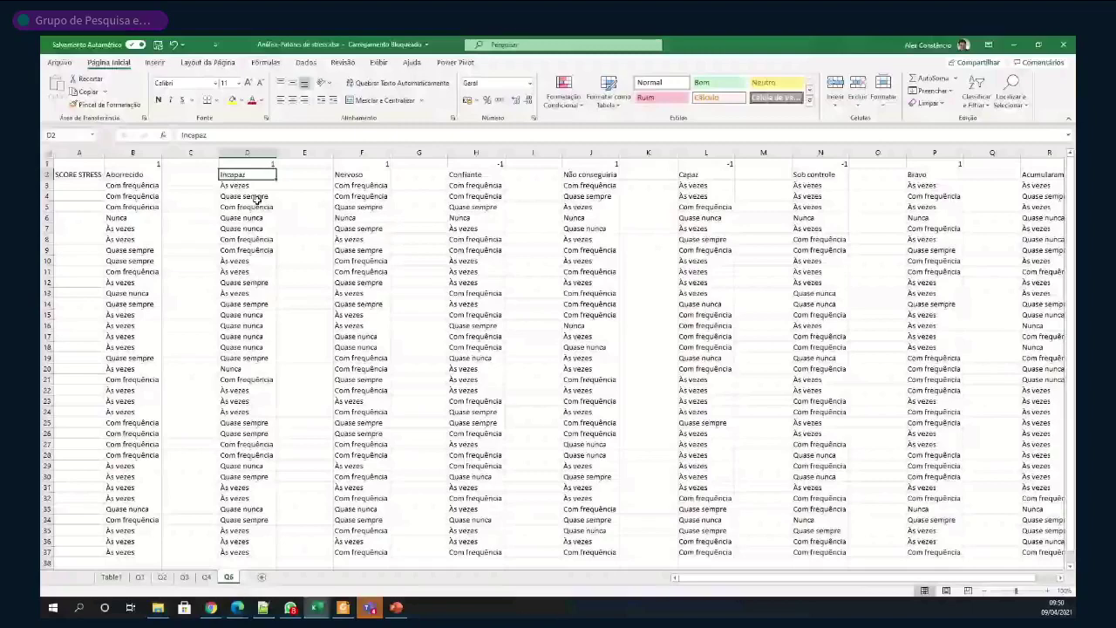
key("Left")
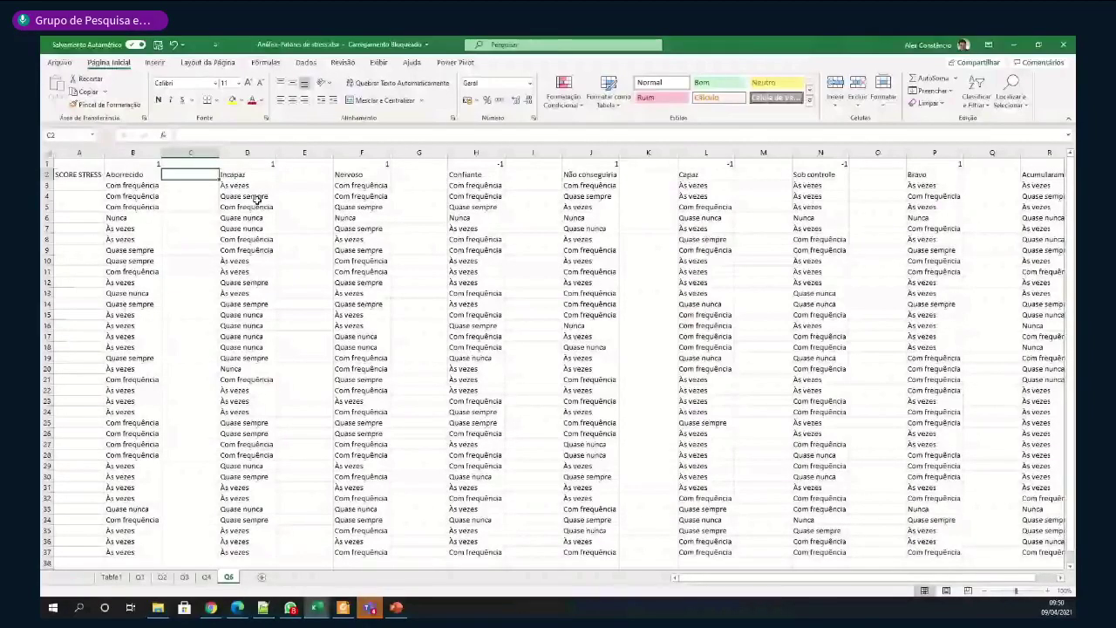
key("Right")
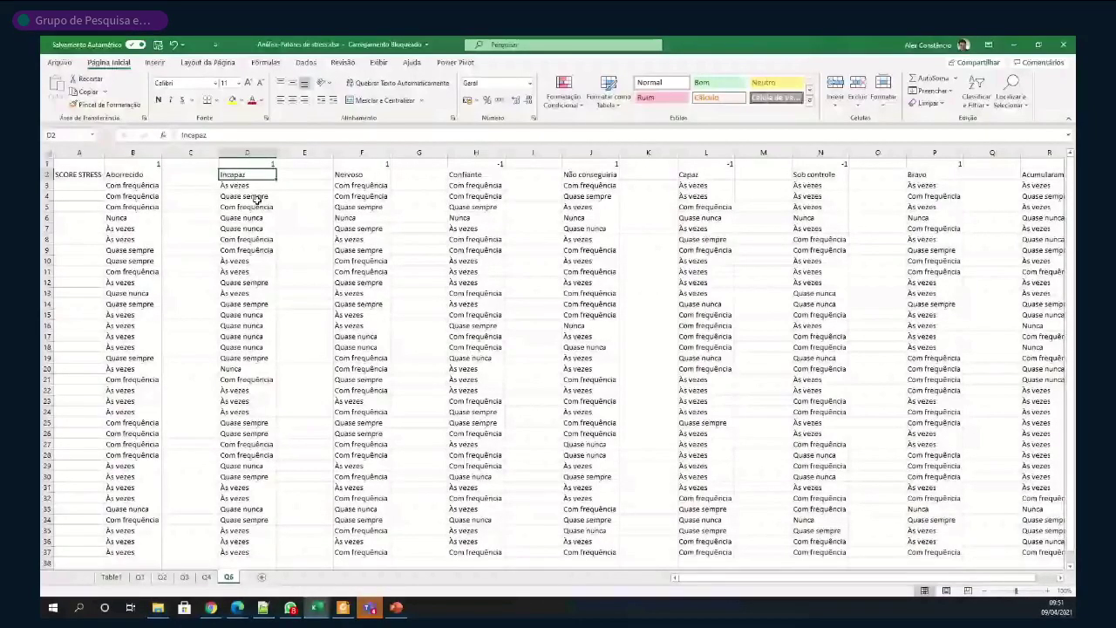
key("Left")
key("Left")
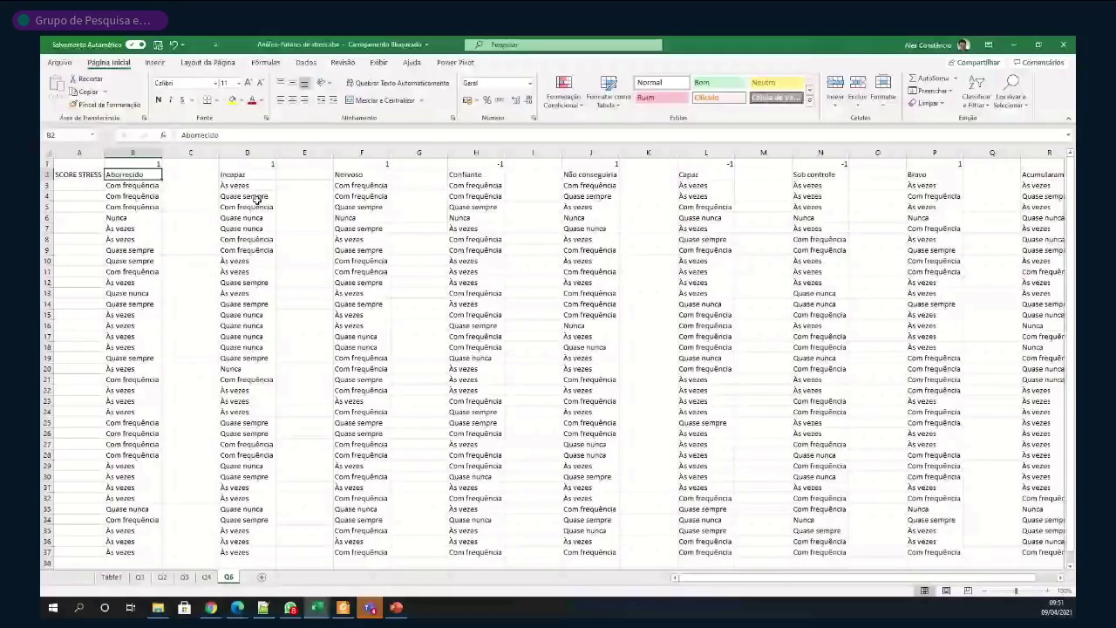
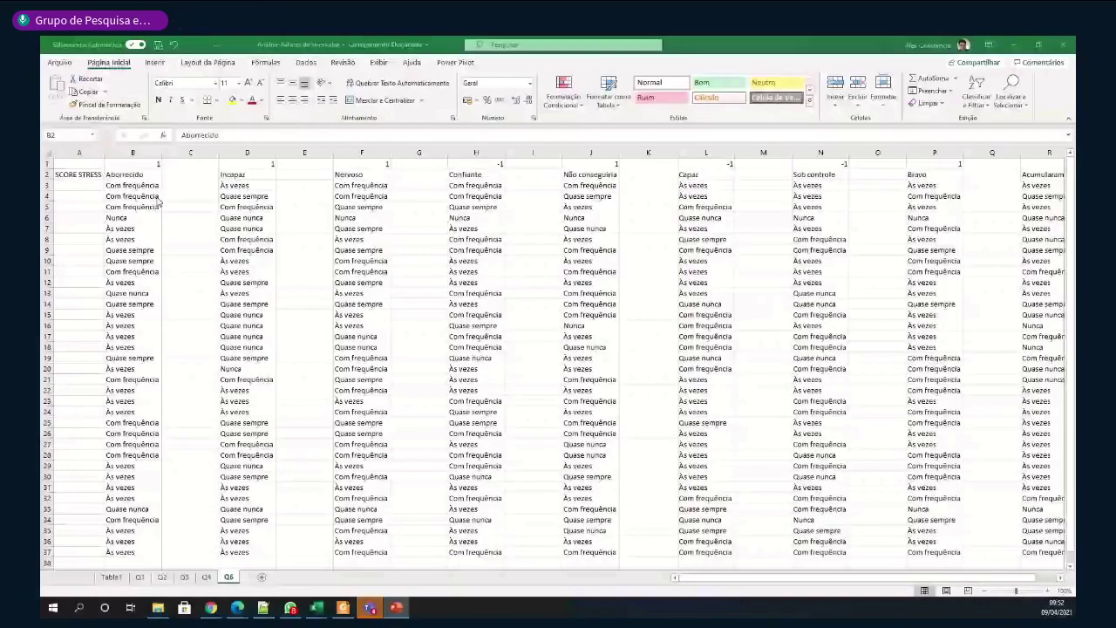
Scroll the Q6 sheet down until the empty rows below row 37 show
key("Down")
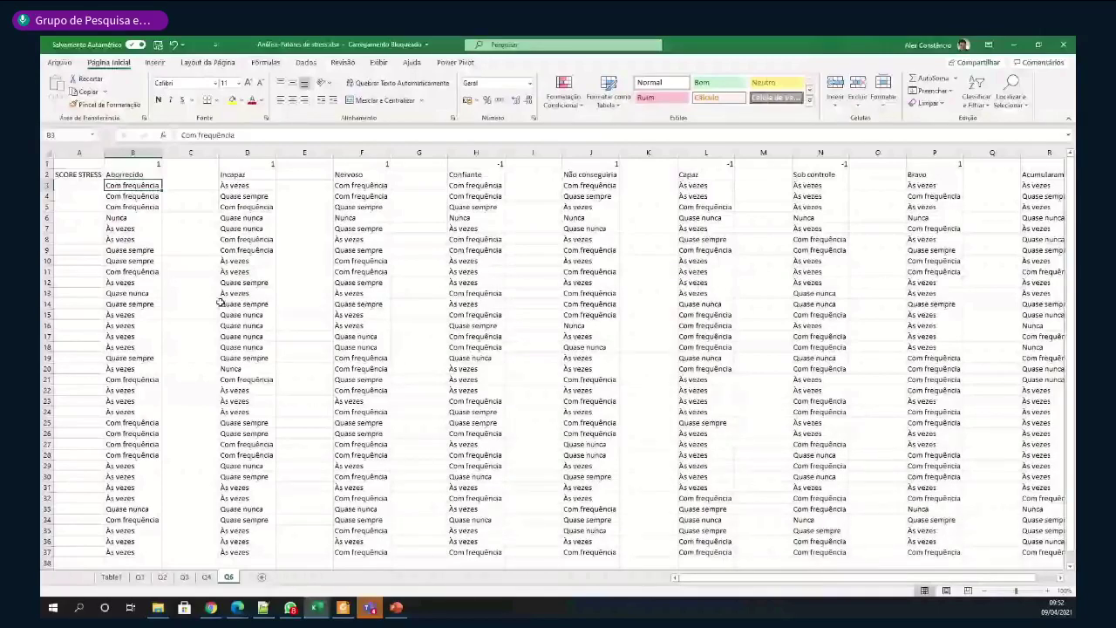
scroll(197, 307, "down", 1)
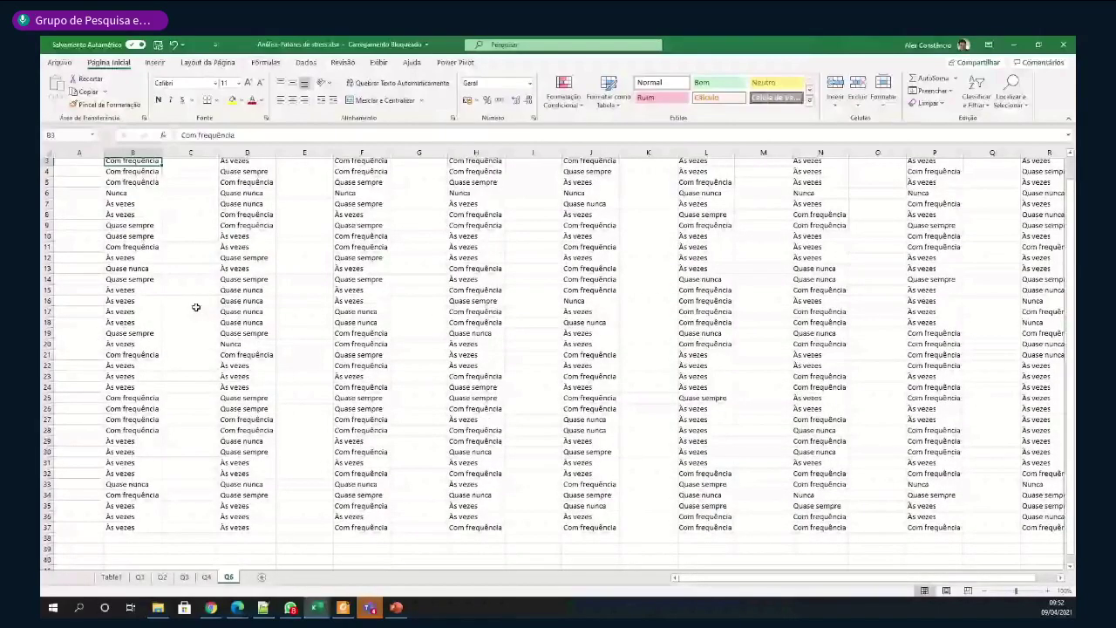
scroll(196, 307, "down", 5)
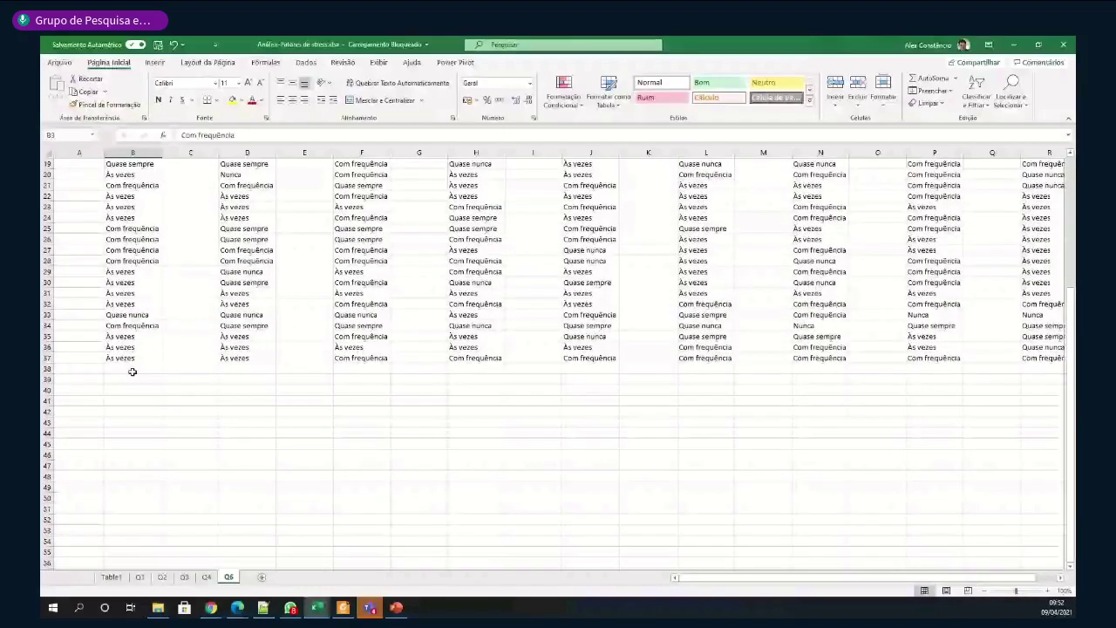
left_click(78, 389)
type("Nun")
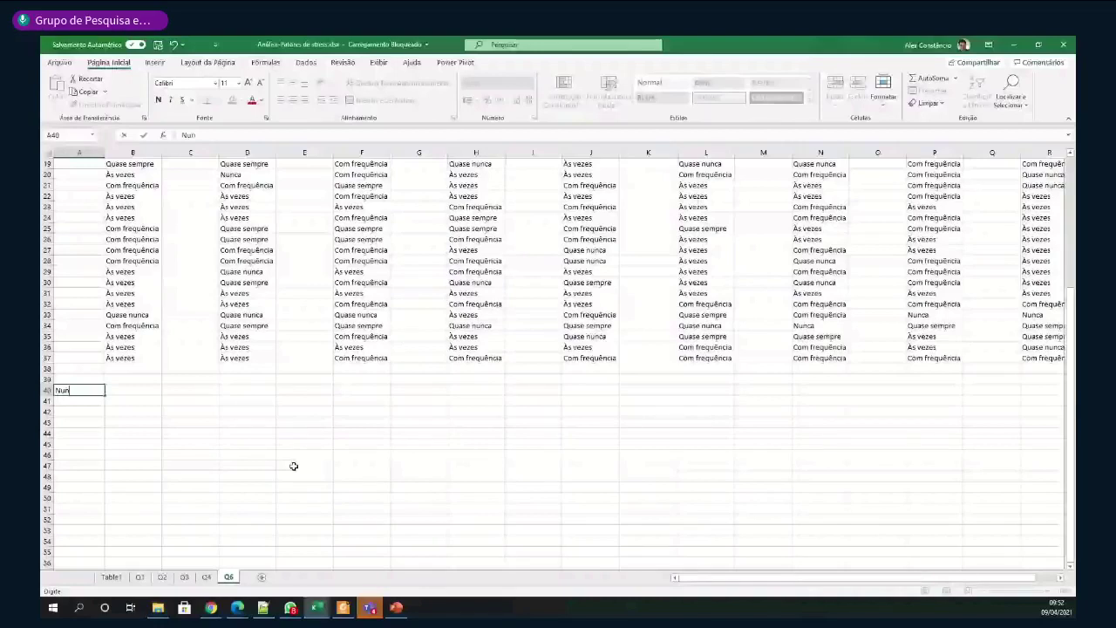
key("alt+Tab")
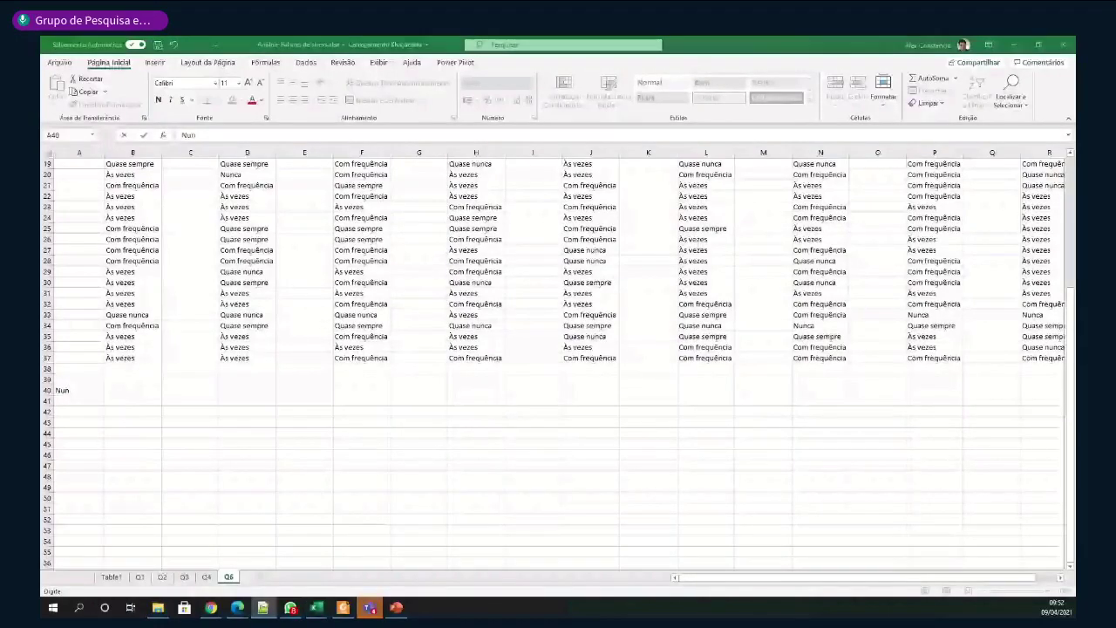
key("alt+Tab")
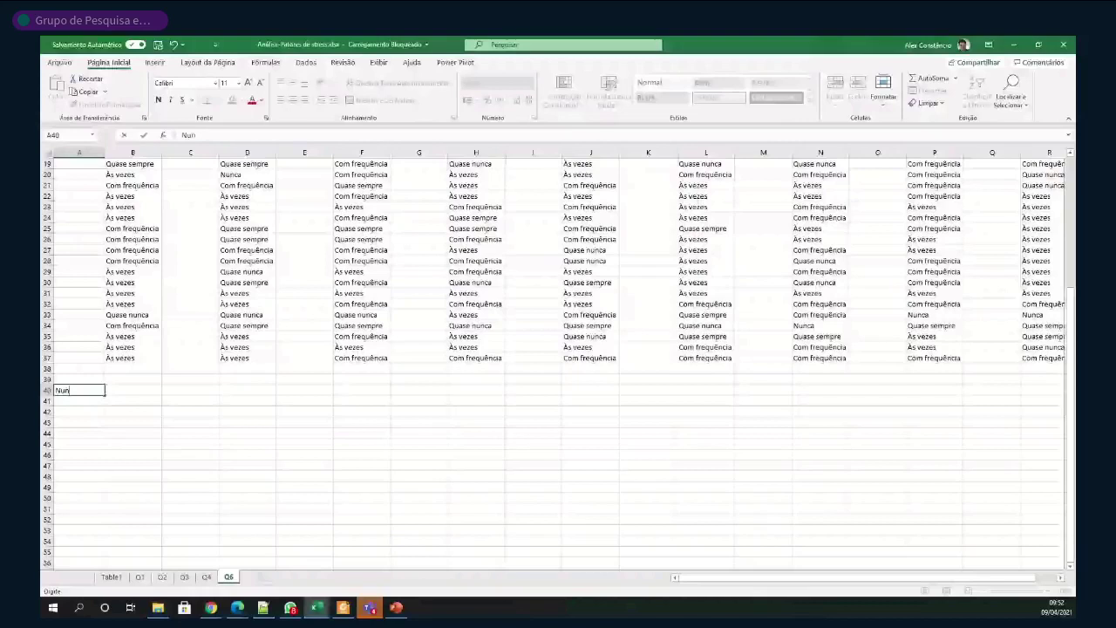
key("alt+Tab")
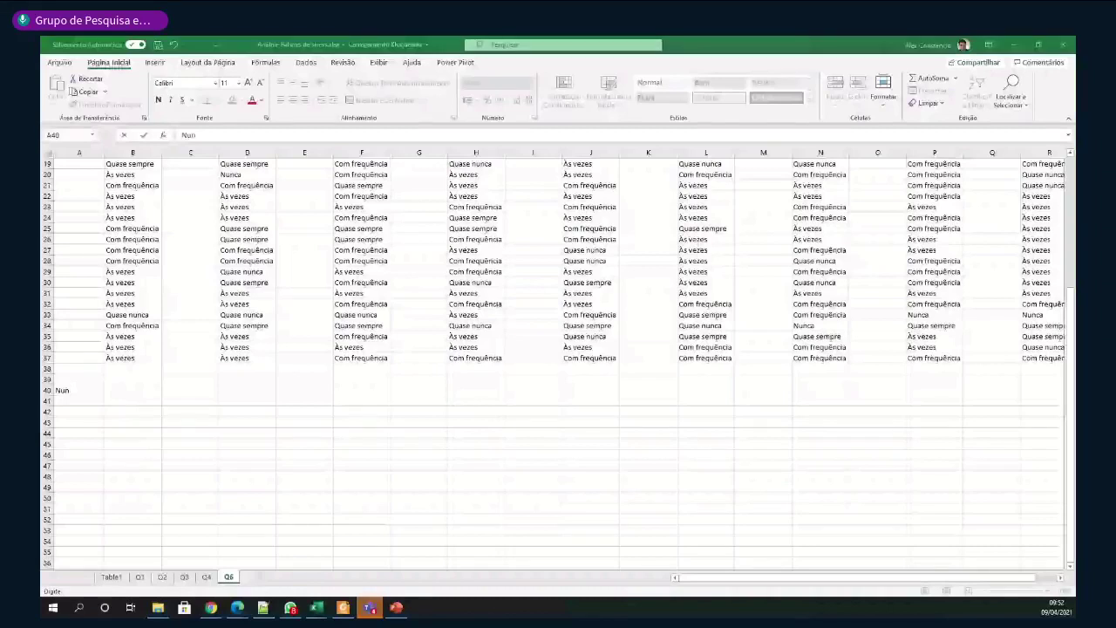
key("alt+Tab")
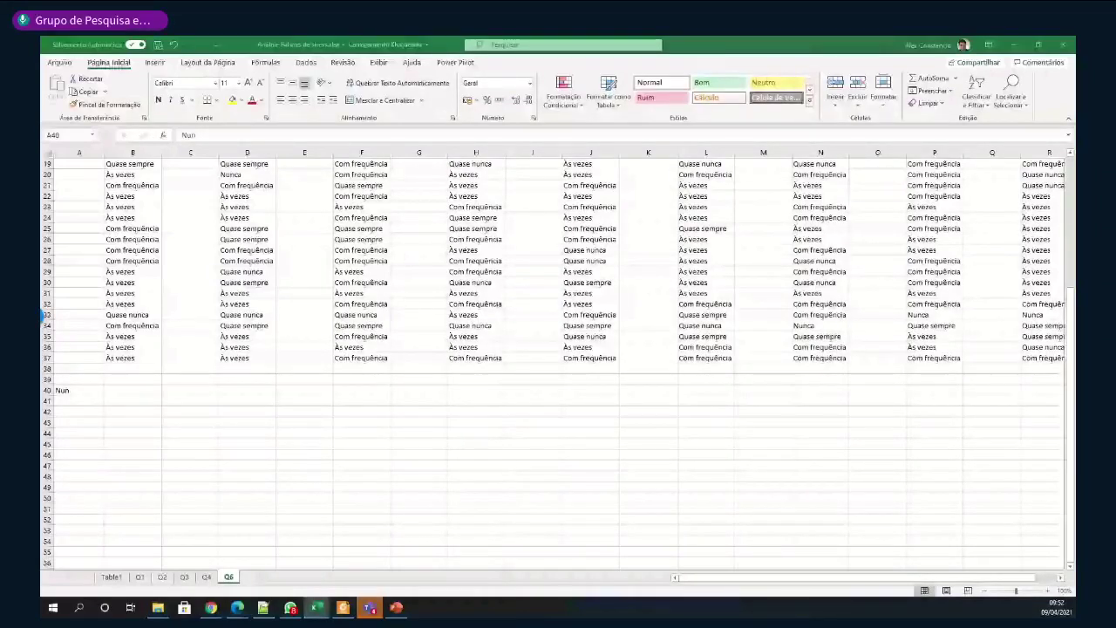
left_click(77, 390)
key("ctrl+c")
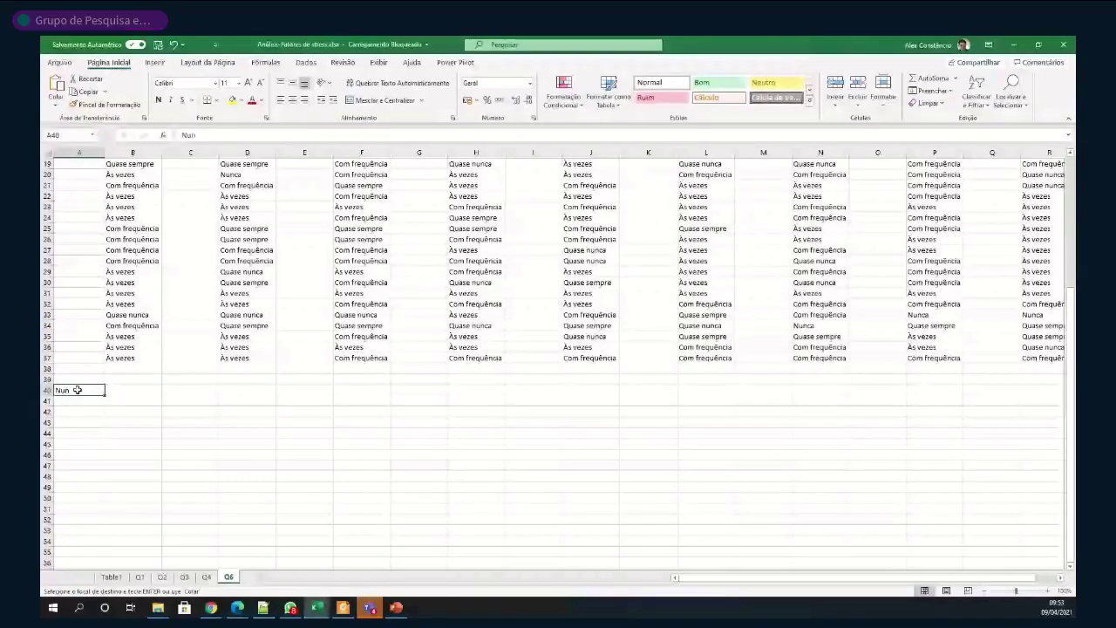
key("ctrl+v")
left_click(132, 390)
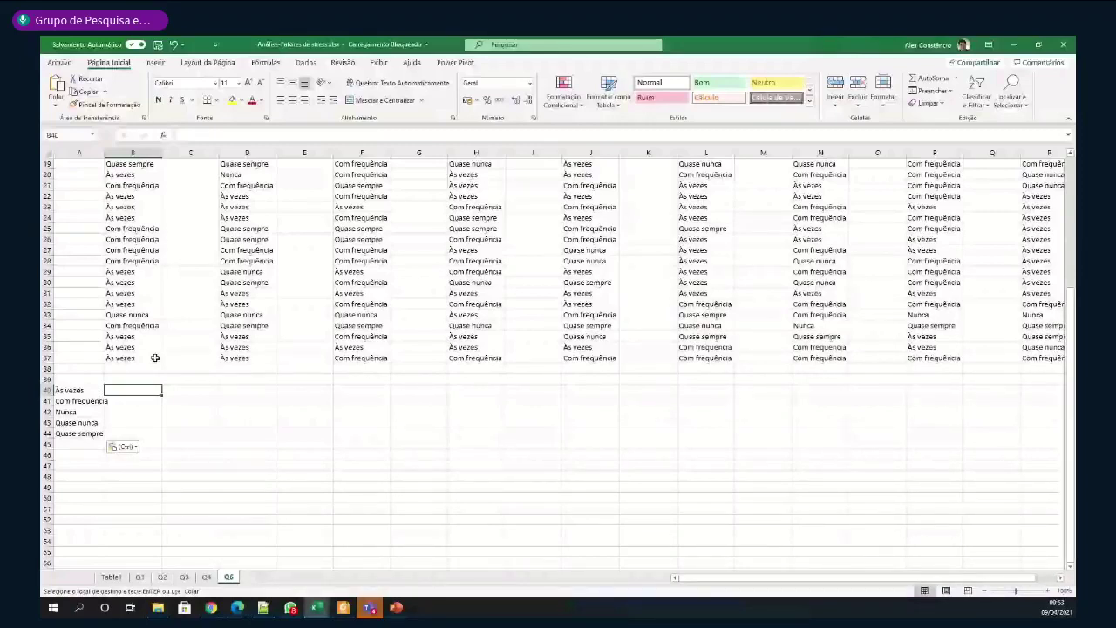
key("Down")
key("Down")
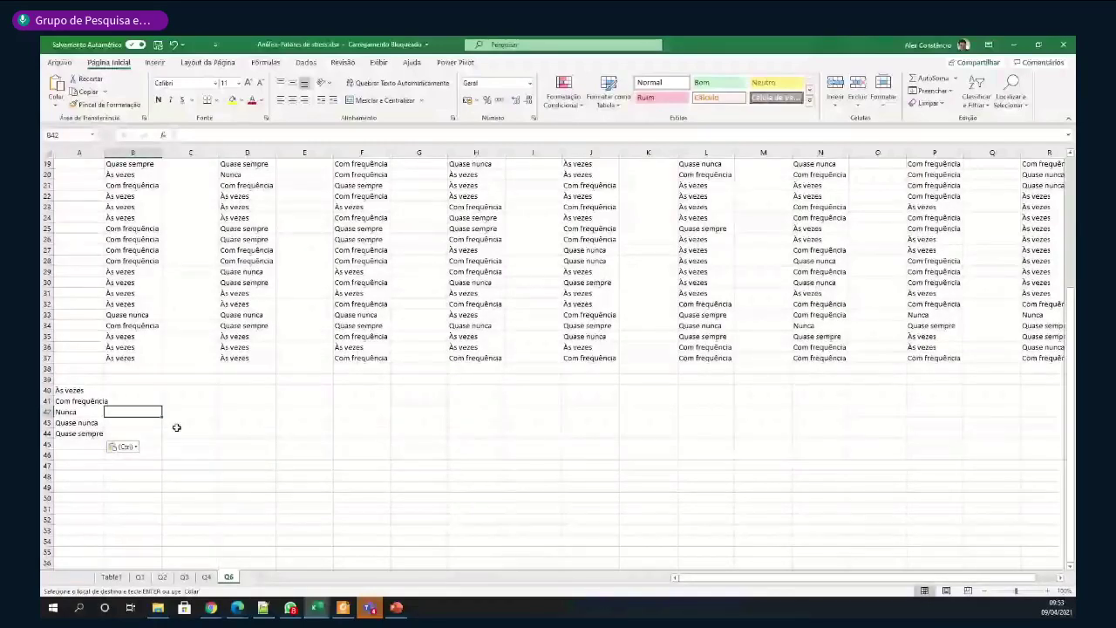
type("0")
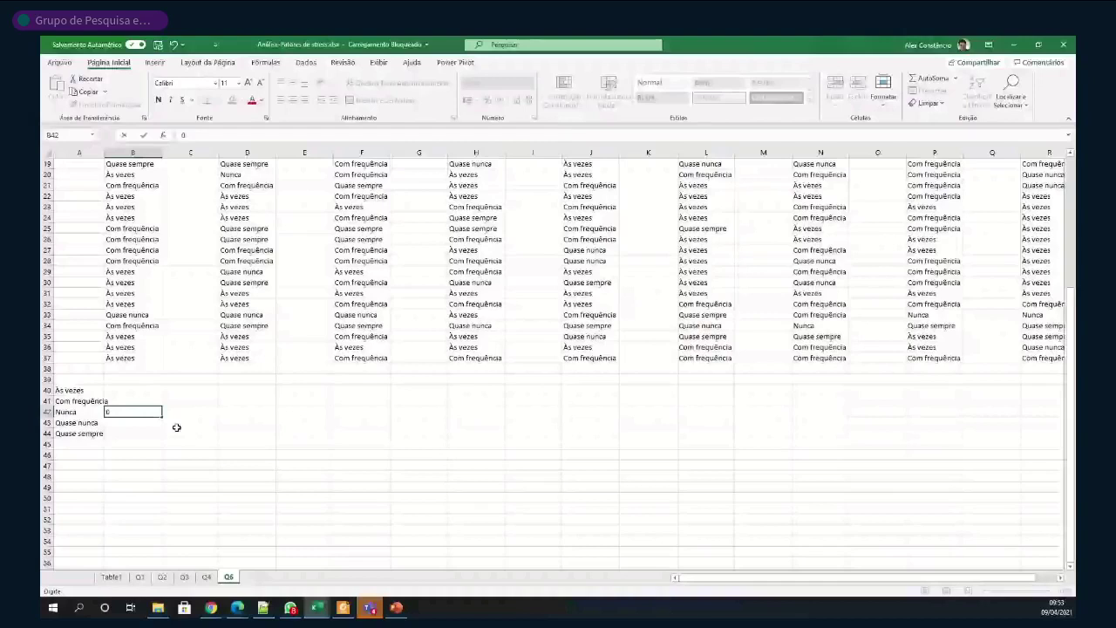
key("ctrl+Return")
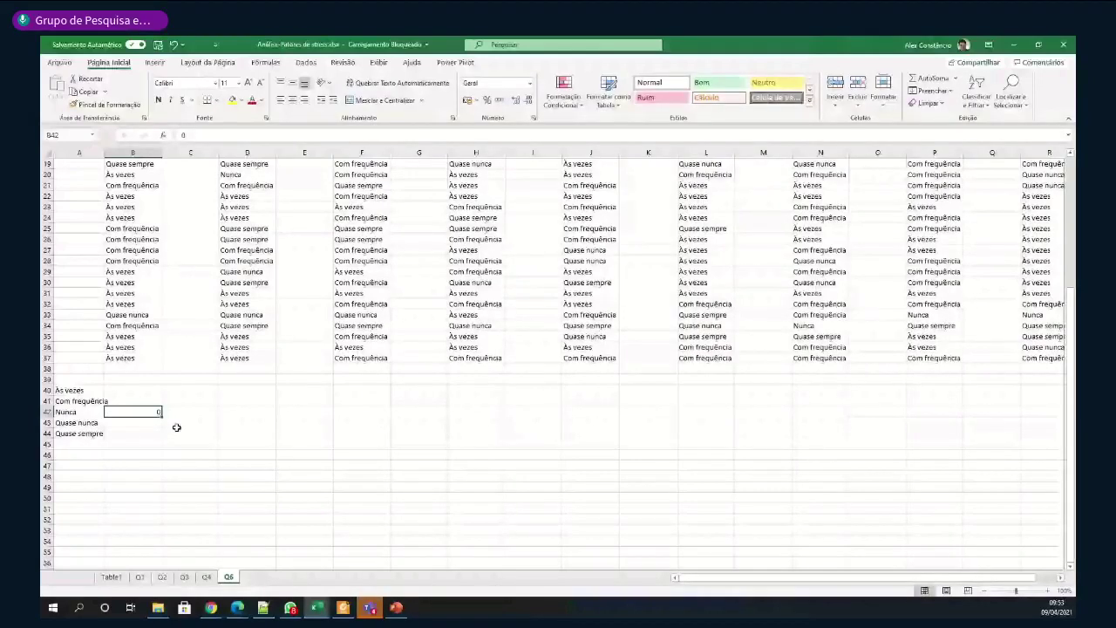
key("Up")
key("Up")
key("Left")
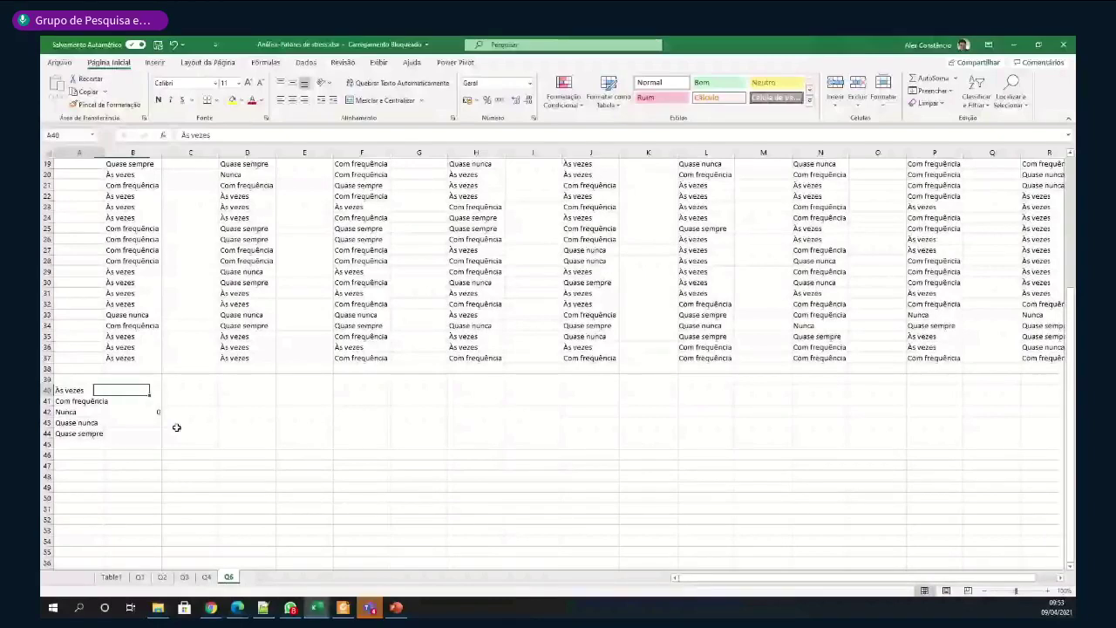
key("ctrl+a")
key("Delete")
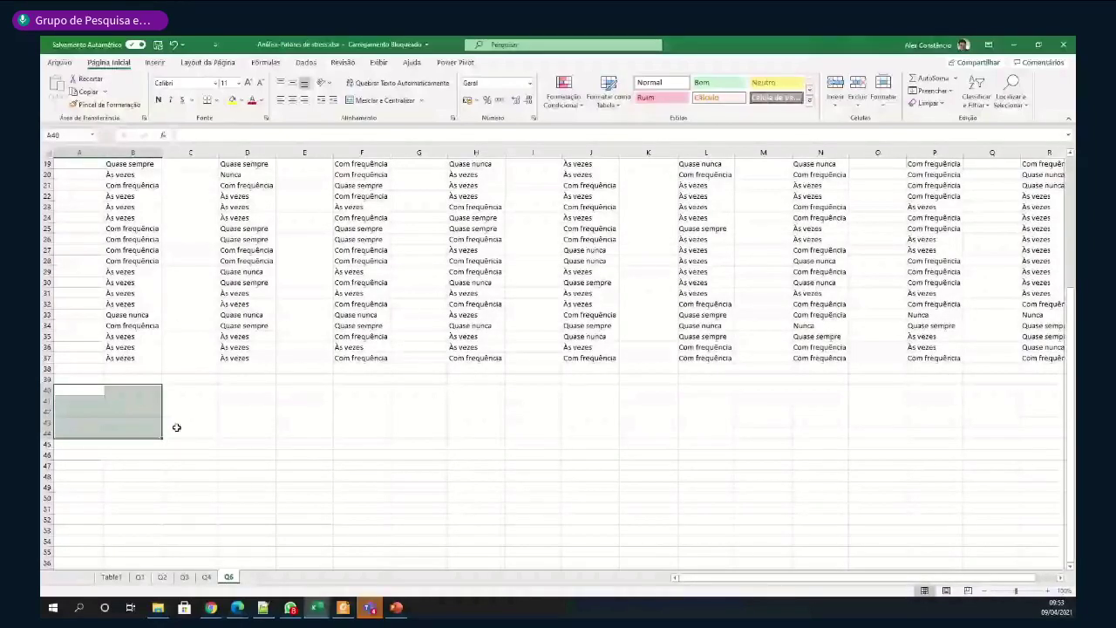
Enter Nunca 0, Quase nunca 1 and Às vezes 2 as the first key rows
key("ctrl+z")
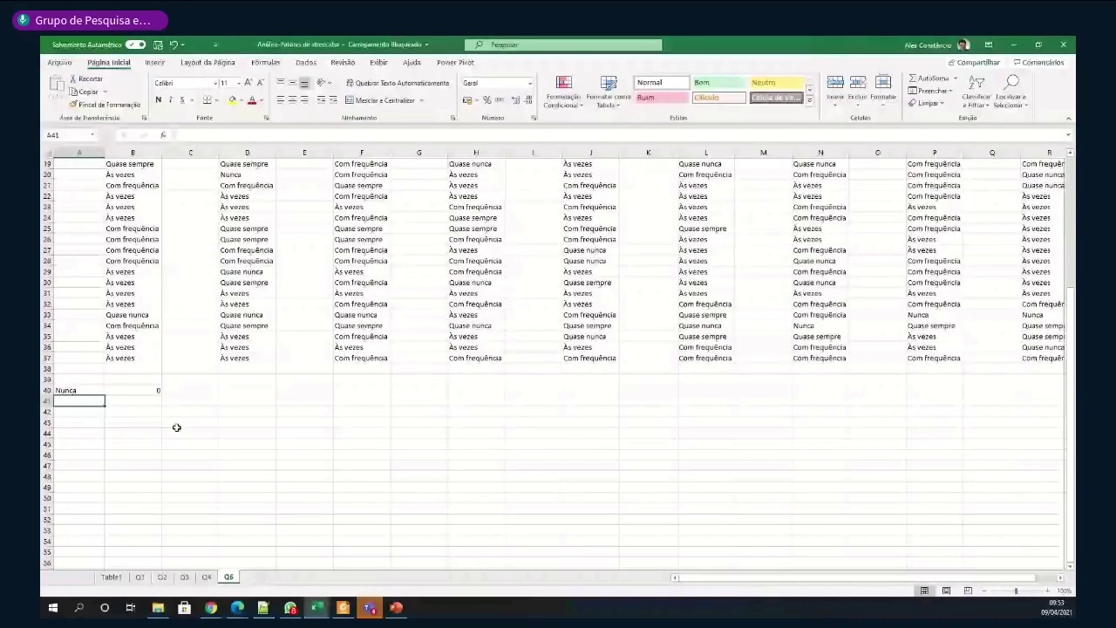
type("Q")
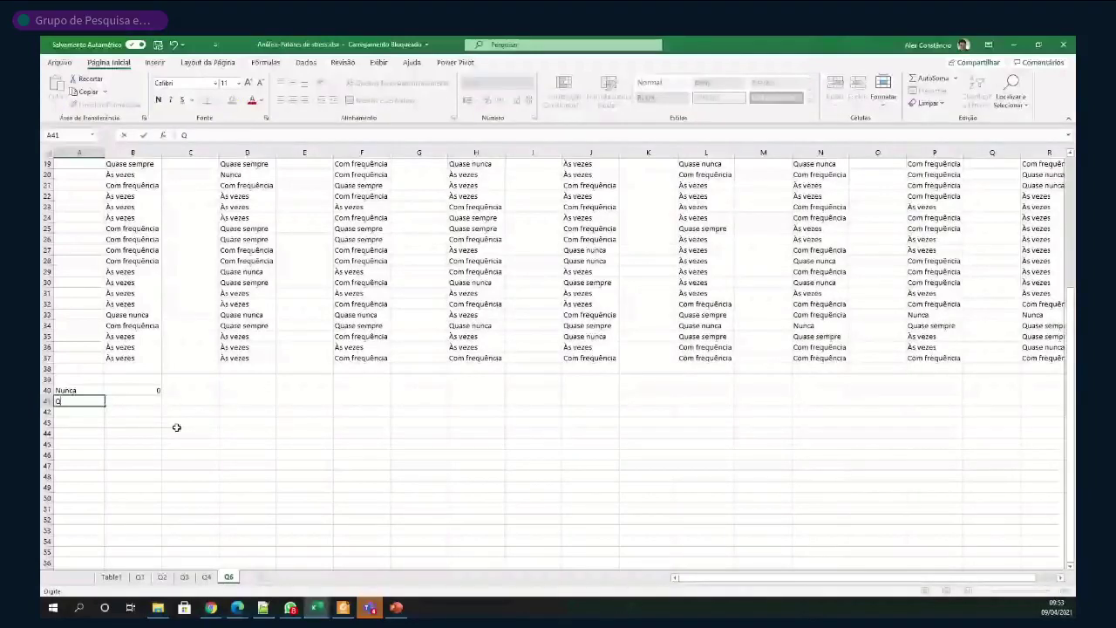
type("uase nunca")
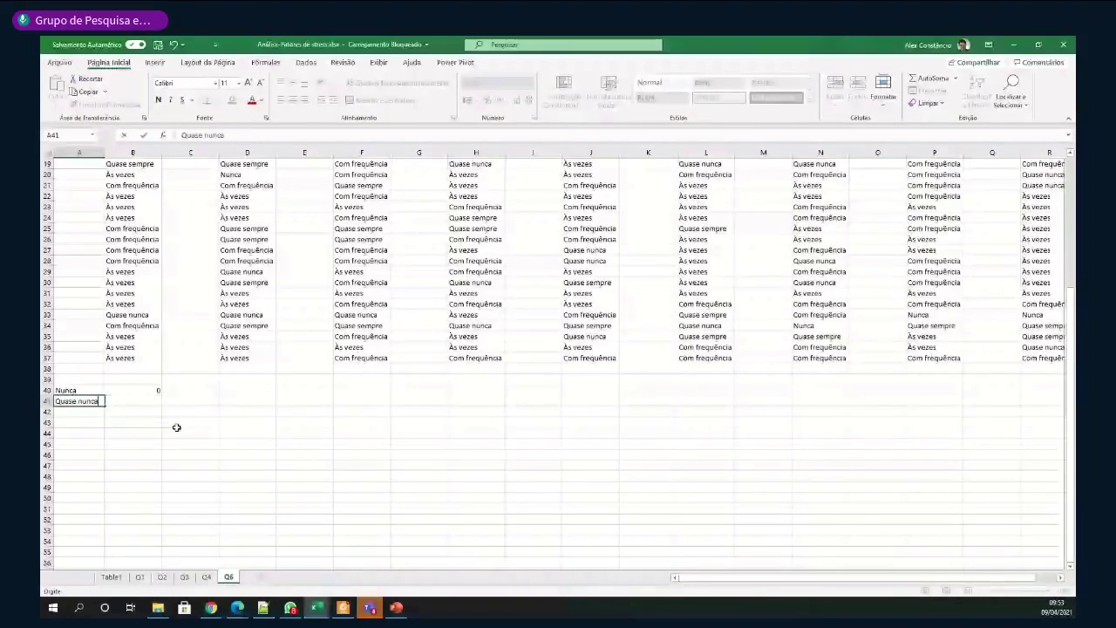
key("Tab")
type("1")
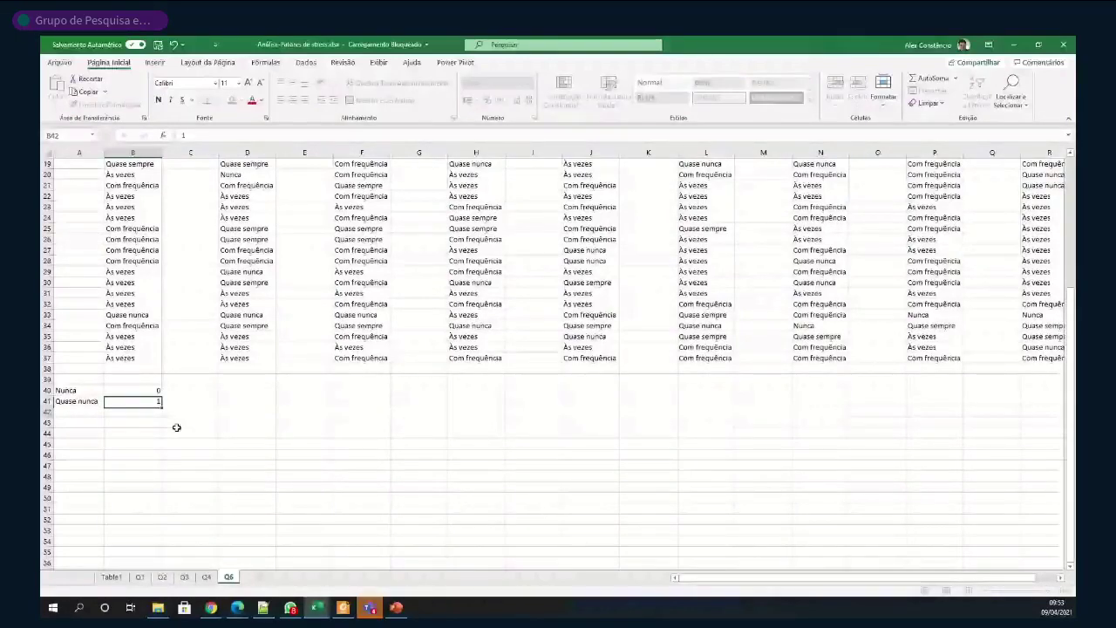
key("Return")
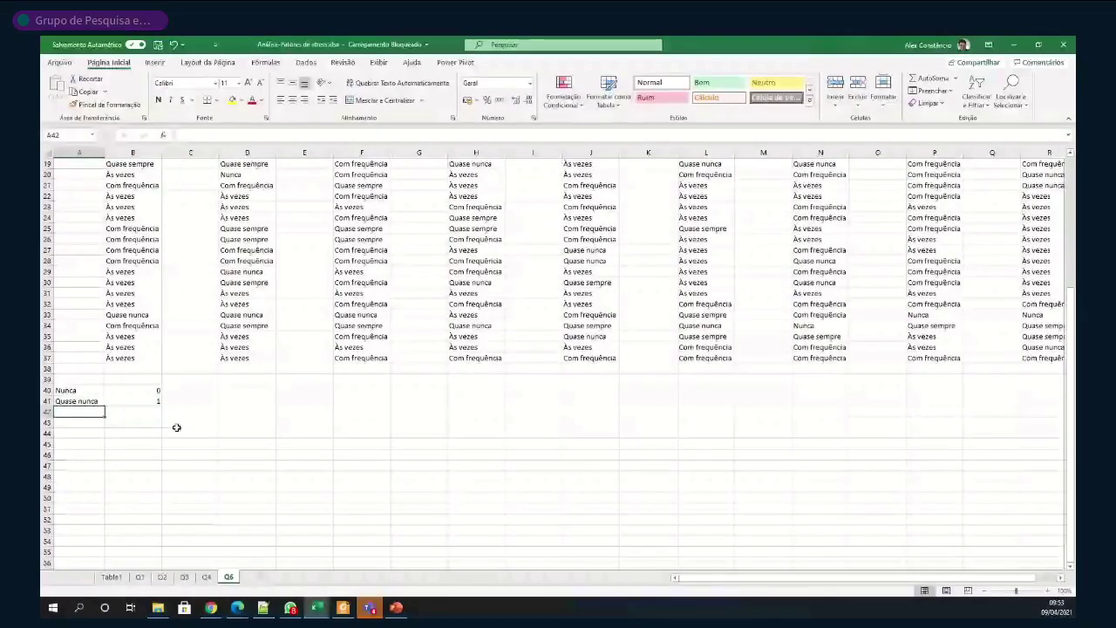
type("Com freq")
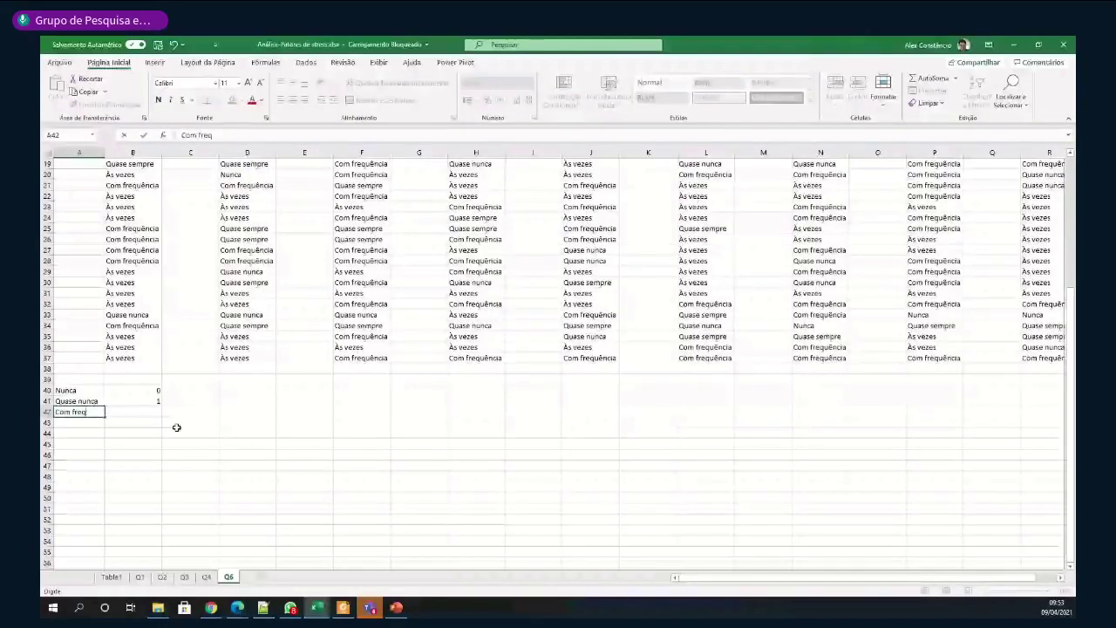
type("uê")
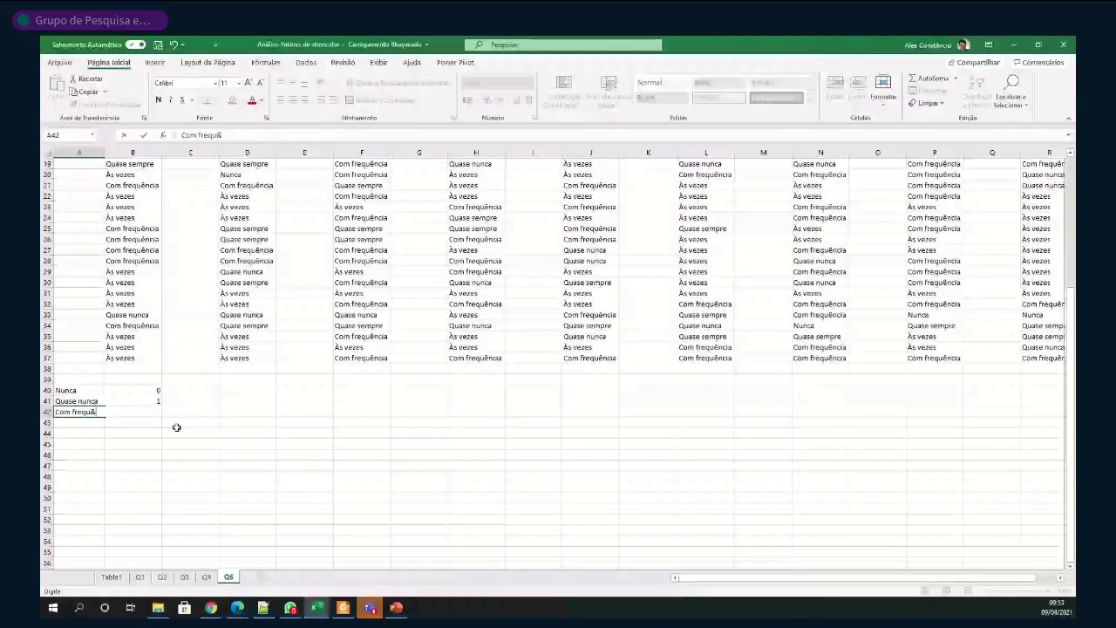
type("ncia")
key("Tab")
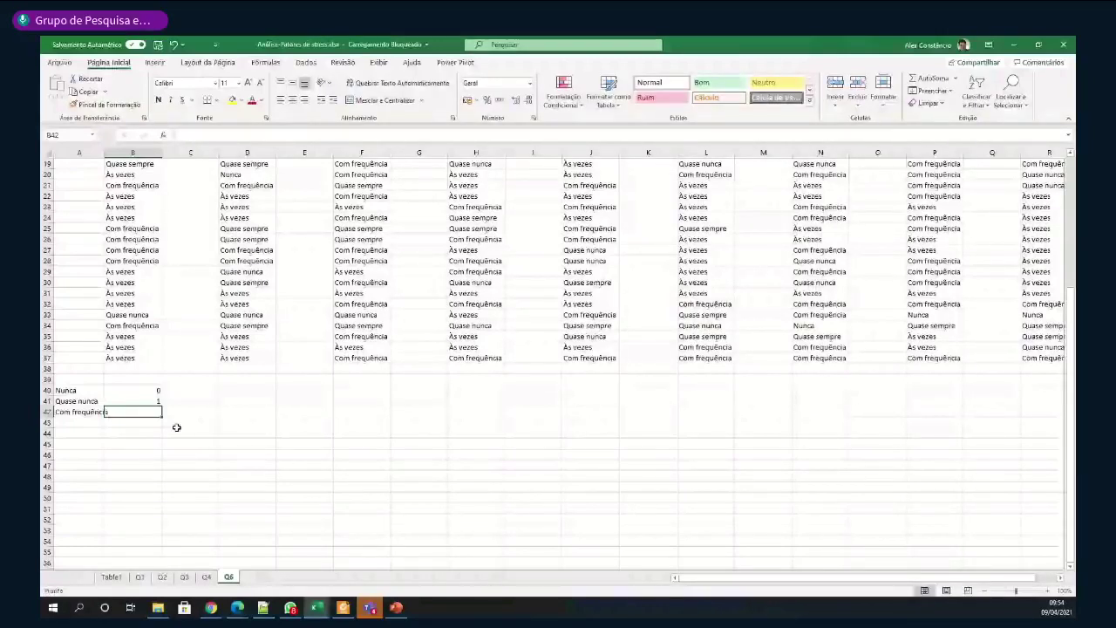
key("Left")
type("Às vezes")
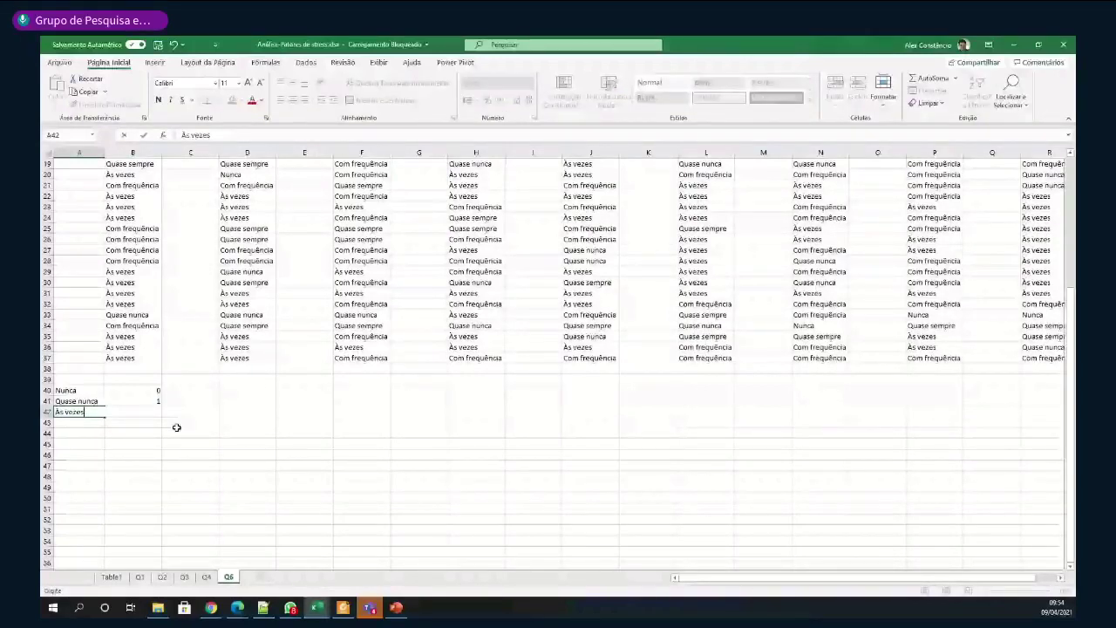
key("Return")
Add Com frequência 3 and Quase sempre 4 in rows 43–44
type("Com freq")
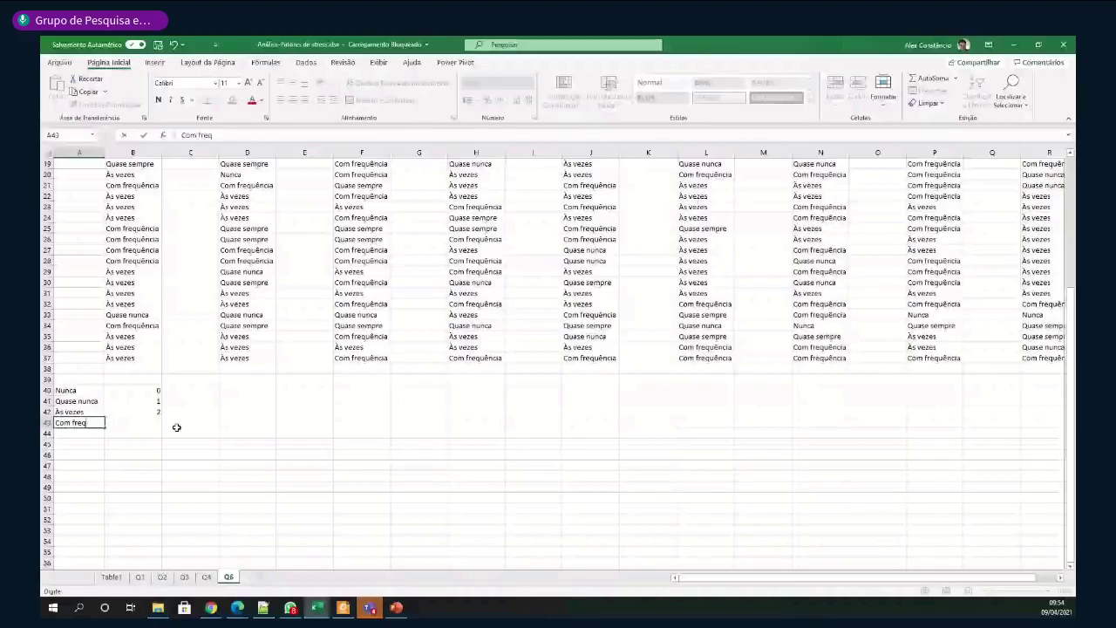
type("uência")
key("Return")
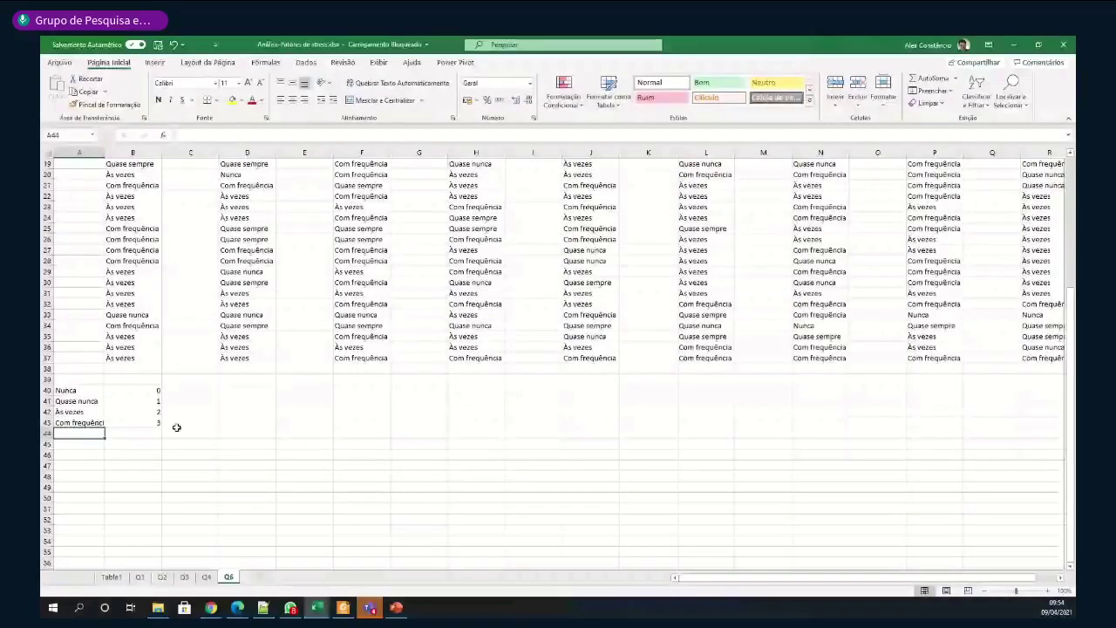
type("Quase nunca")
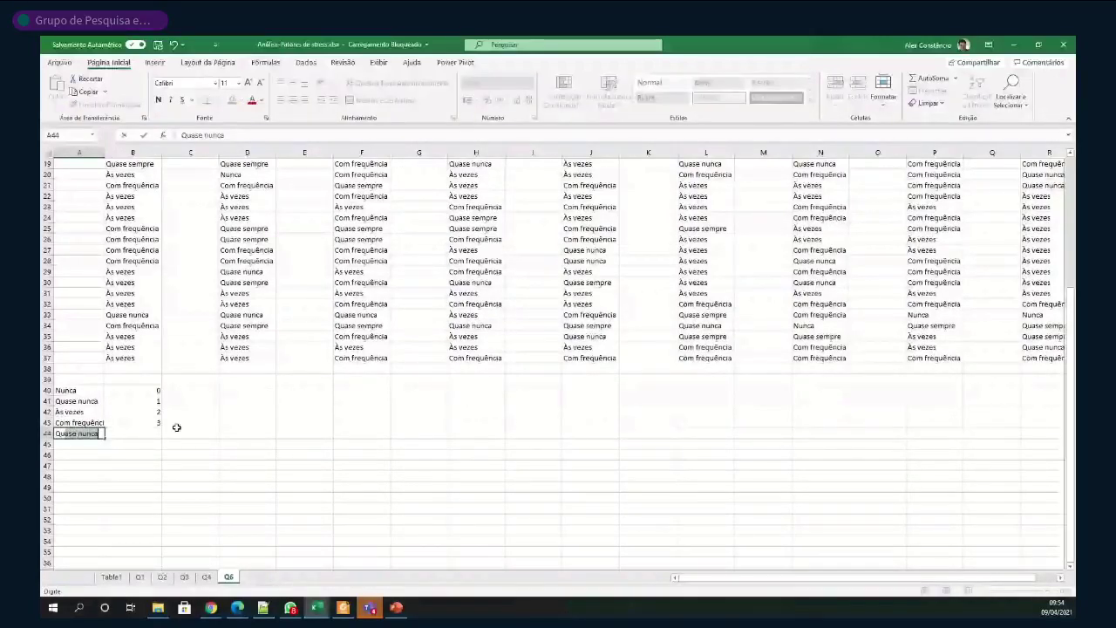
key("BackSpace")
key("BackSpace")
key("BackSpace")
key("BackSpace")
key("BackSpace")
type("sempre")
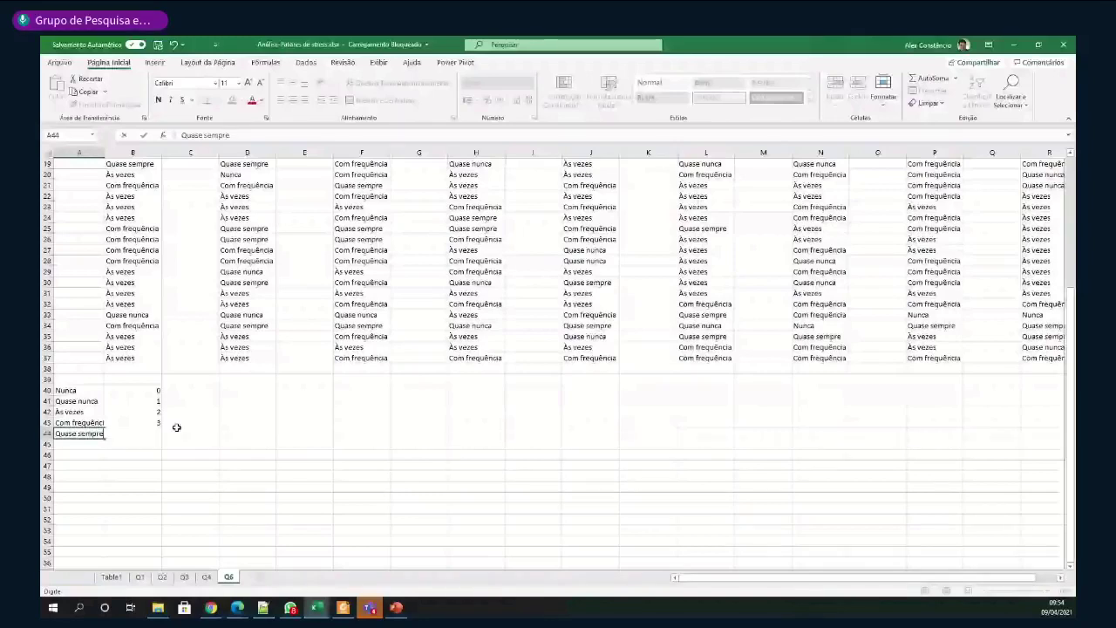
key("Tab")
key("Up")
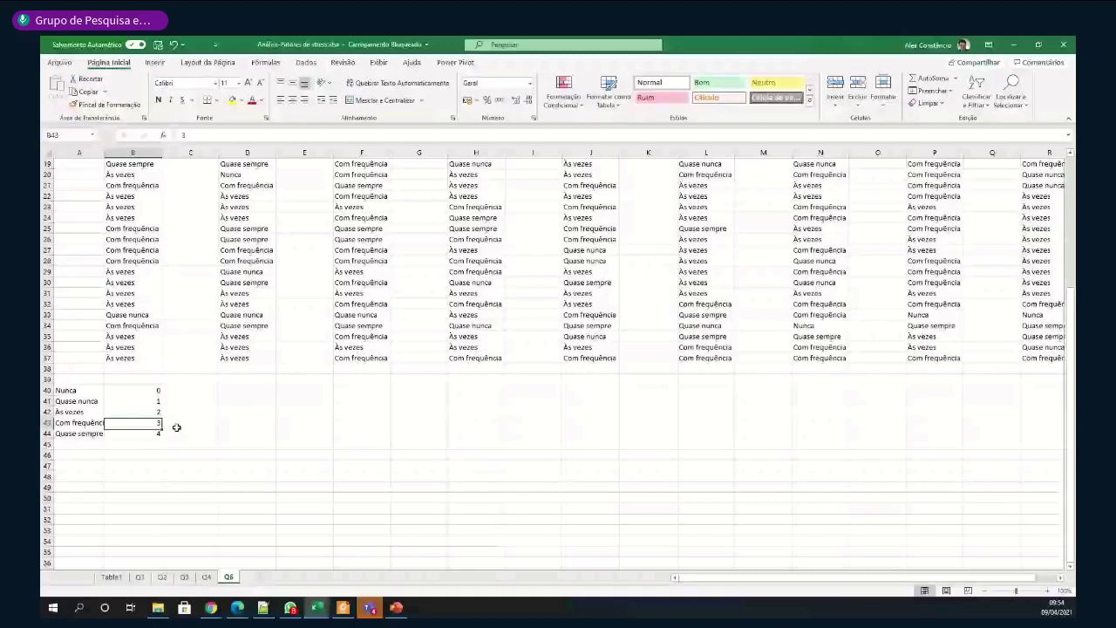
key("Up")
key("Up")
key("Up")
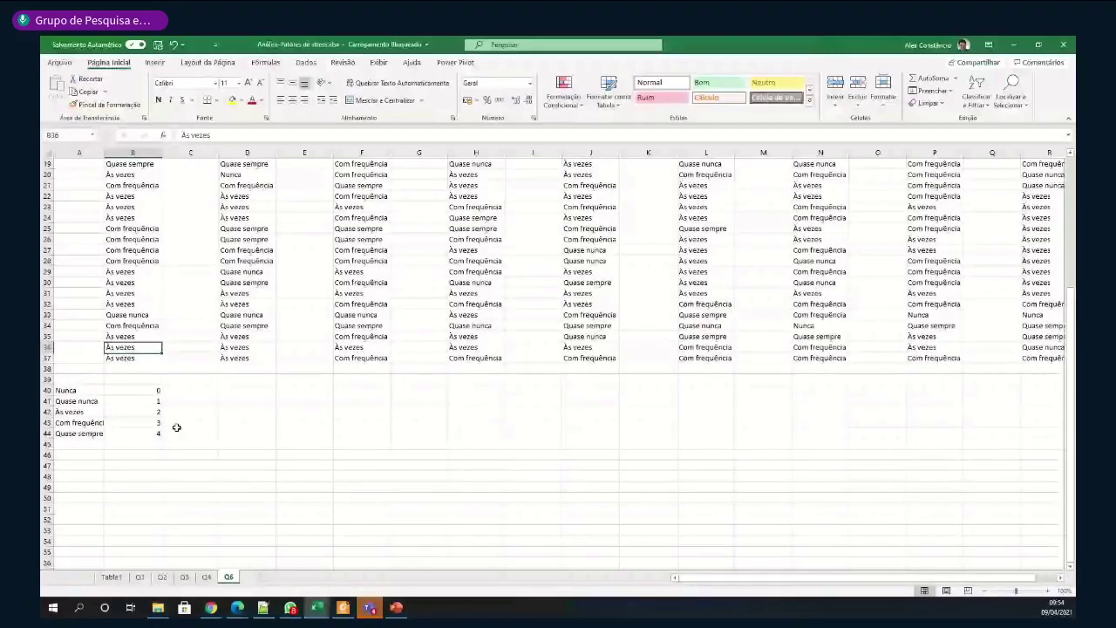
key("Down")
key("Right")
key("Right")
key("Right")
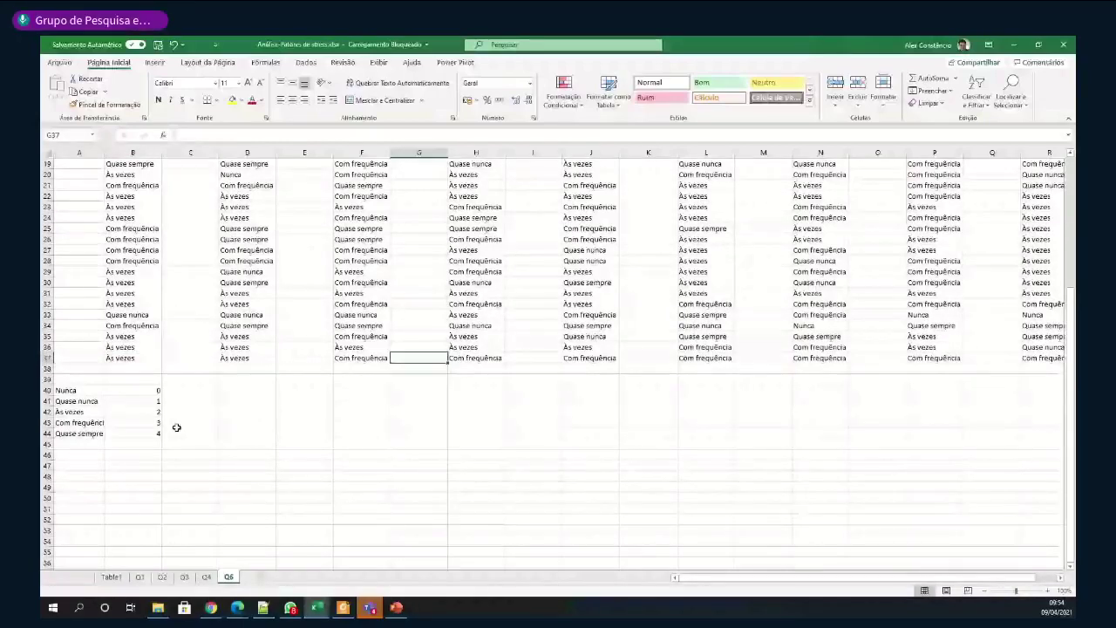
key("Left")
key("Left")
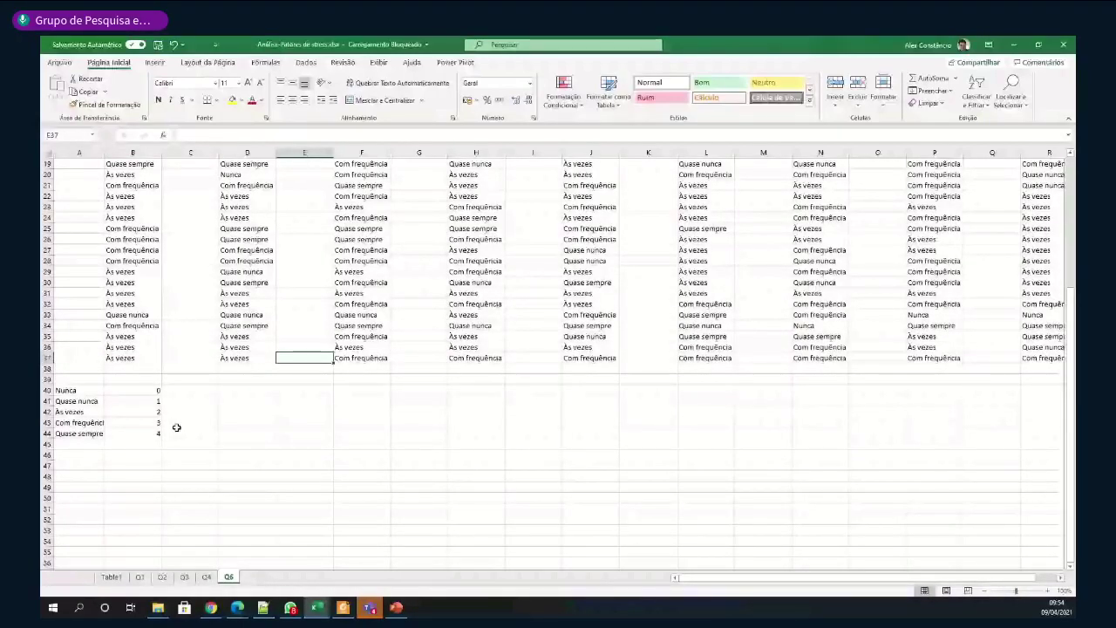
key("Home")
key("Up")
key("Up")
key("Up")
key("Up")
key("Up")
key("Up")
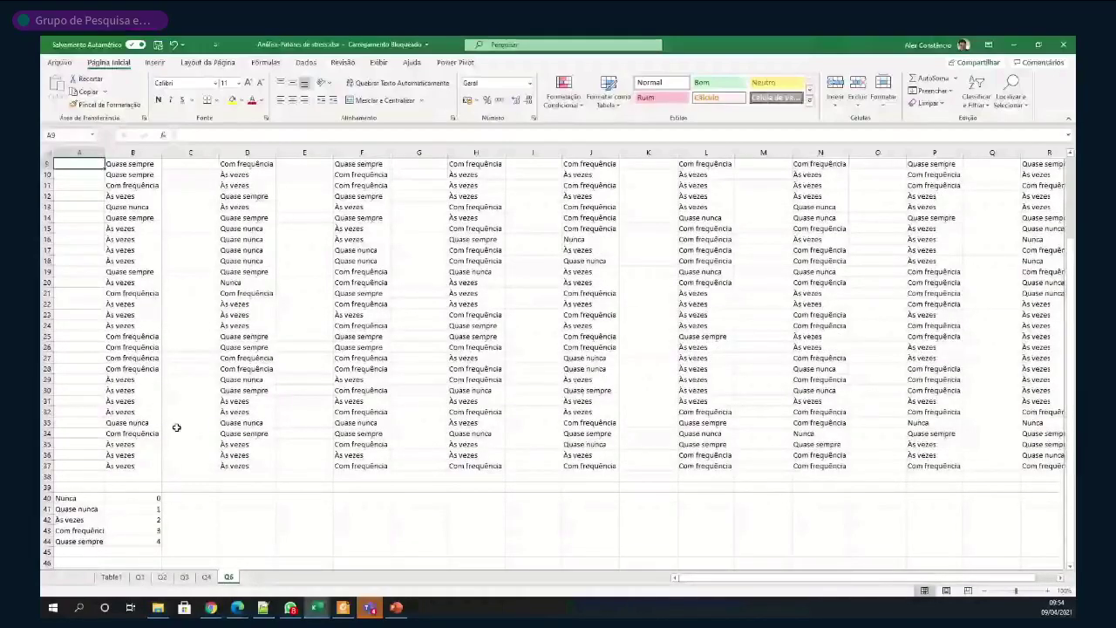
key("ctrl+Up")
key("Right")
key("Right")
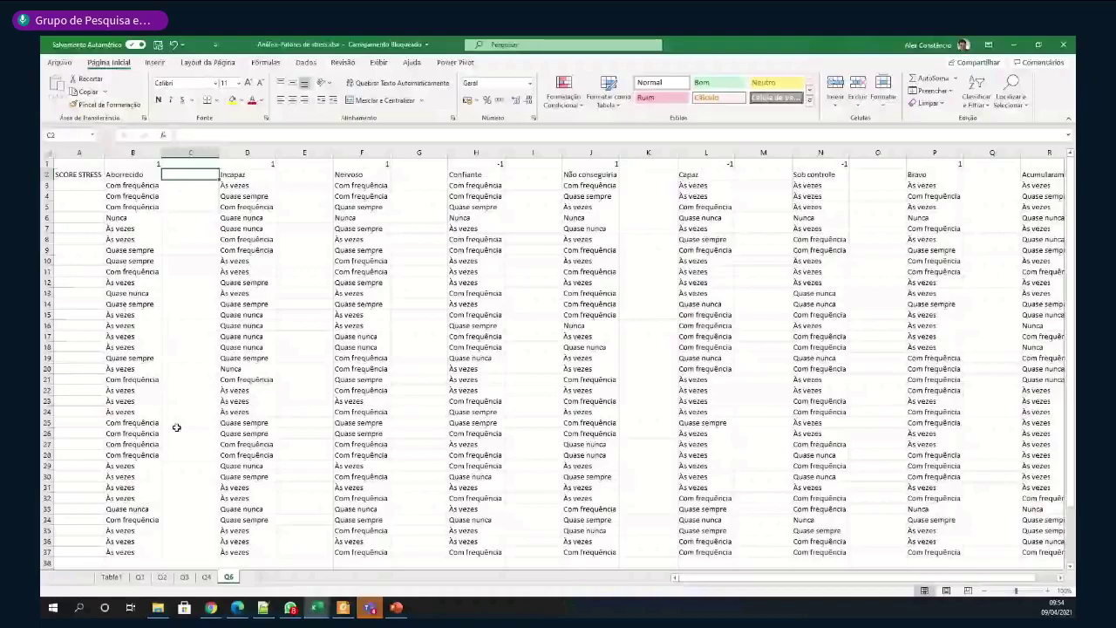
key("Down")
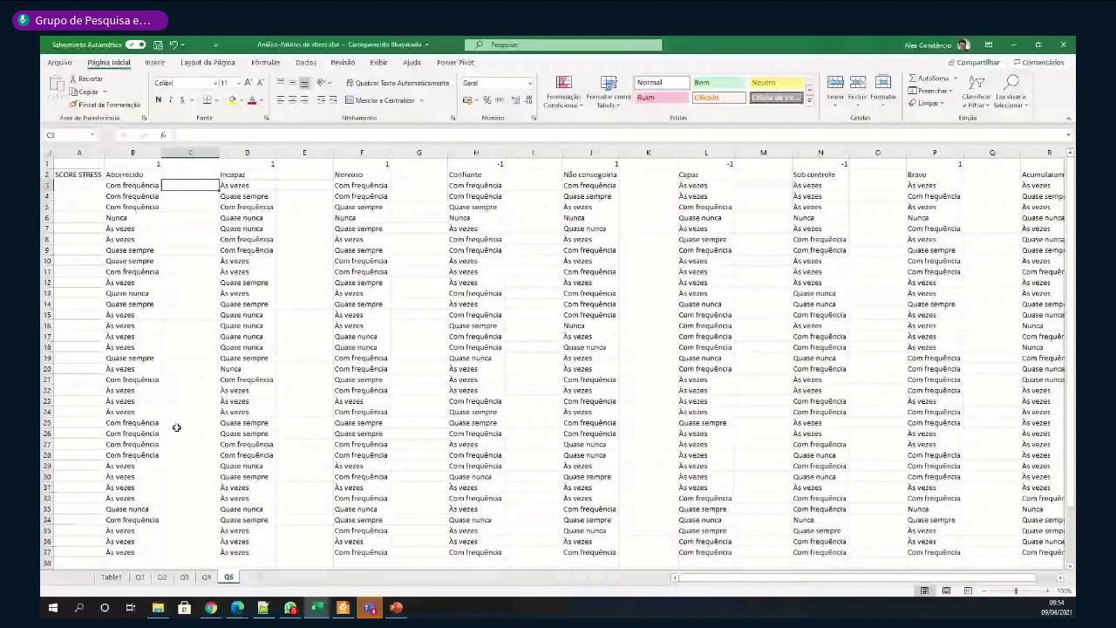
type("=")
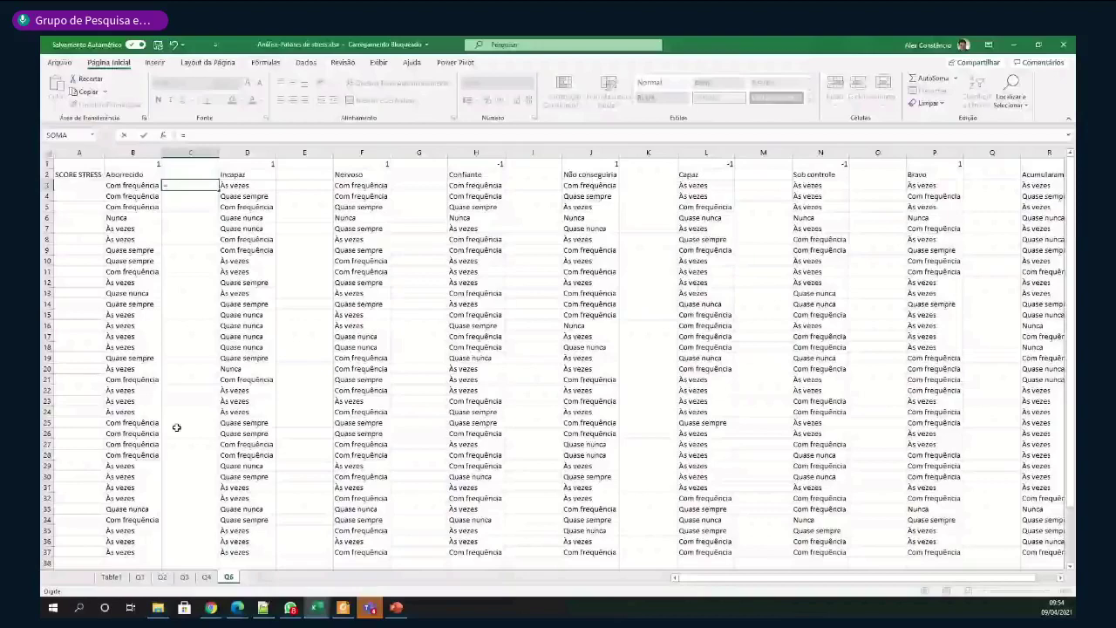
key("Escape")
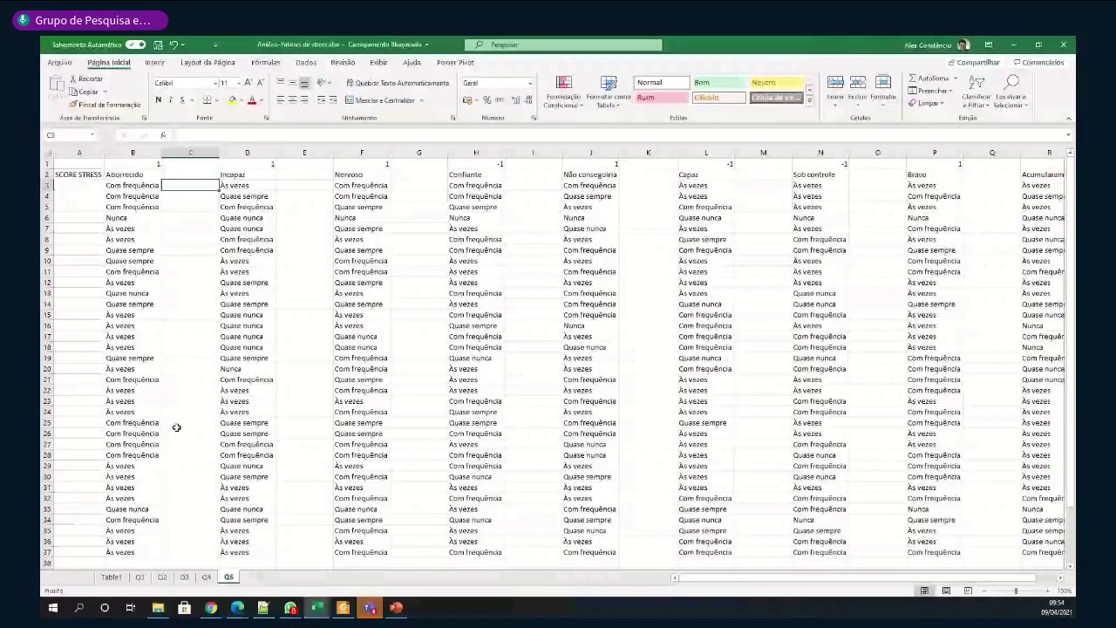
Start a PROCV formula in C37 using B37's answer as the lookup value
key("Down")
key("Down")
key("Down")
key("Up")
key("Up")
key("Up")
key("Up")
key("Up")
key("Up")
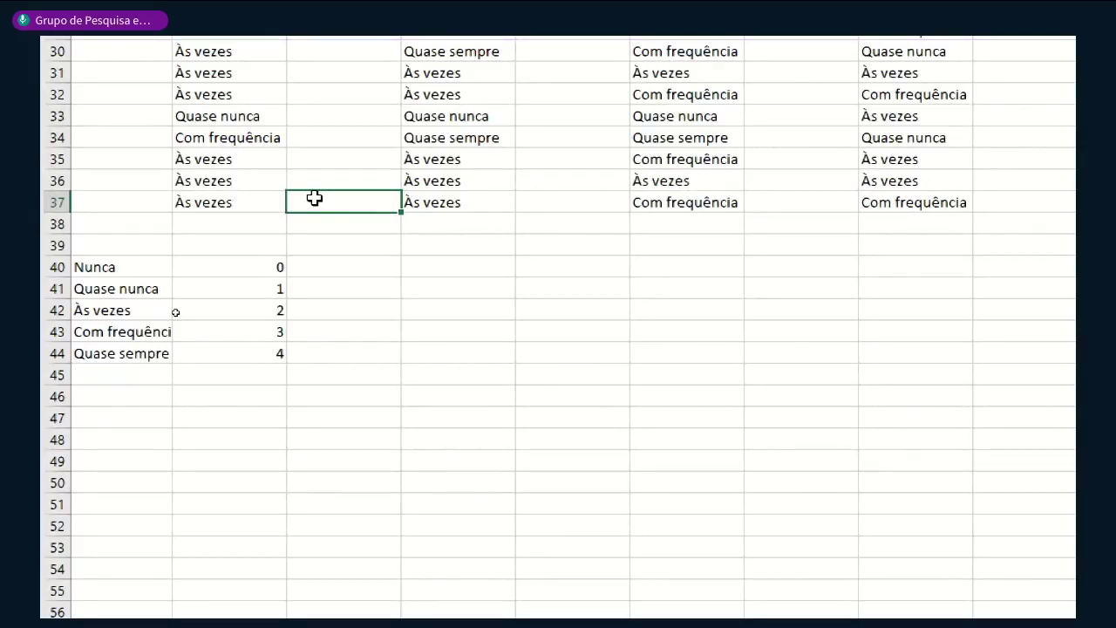
double_click(314, 199)
type("=")
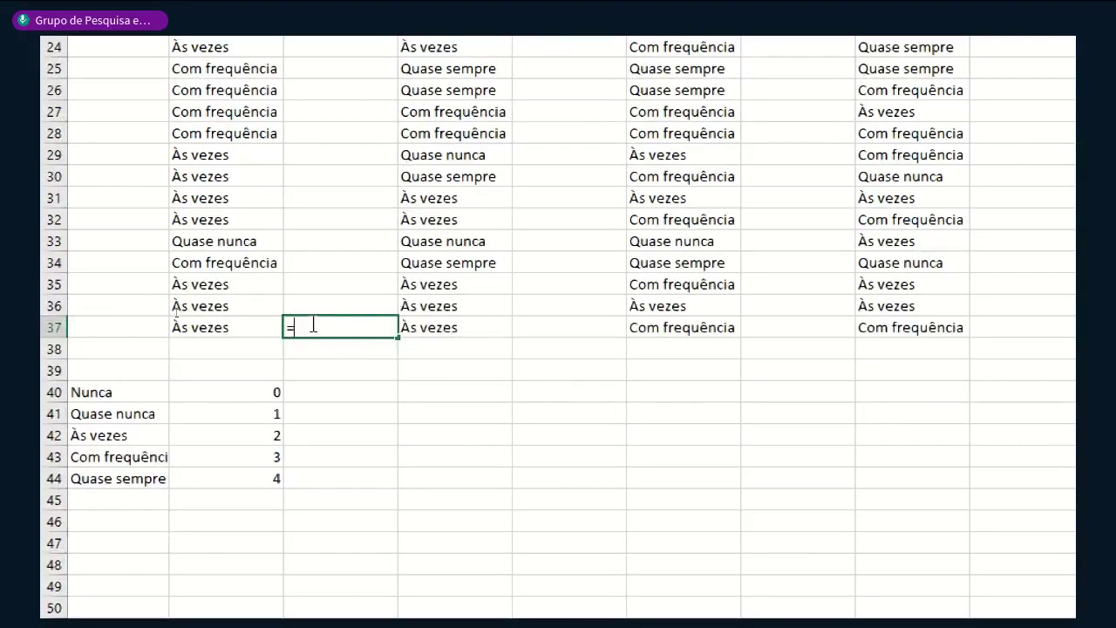
type("proc")
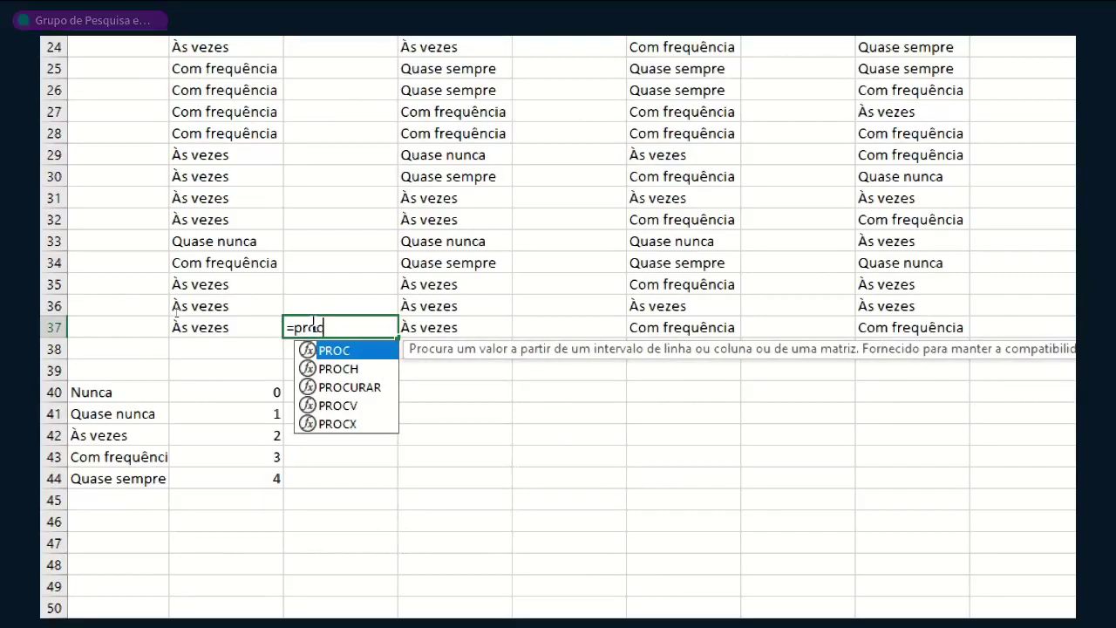
type("v")
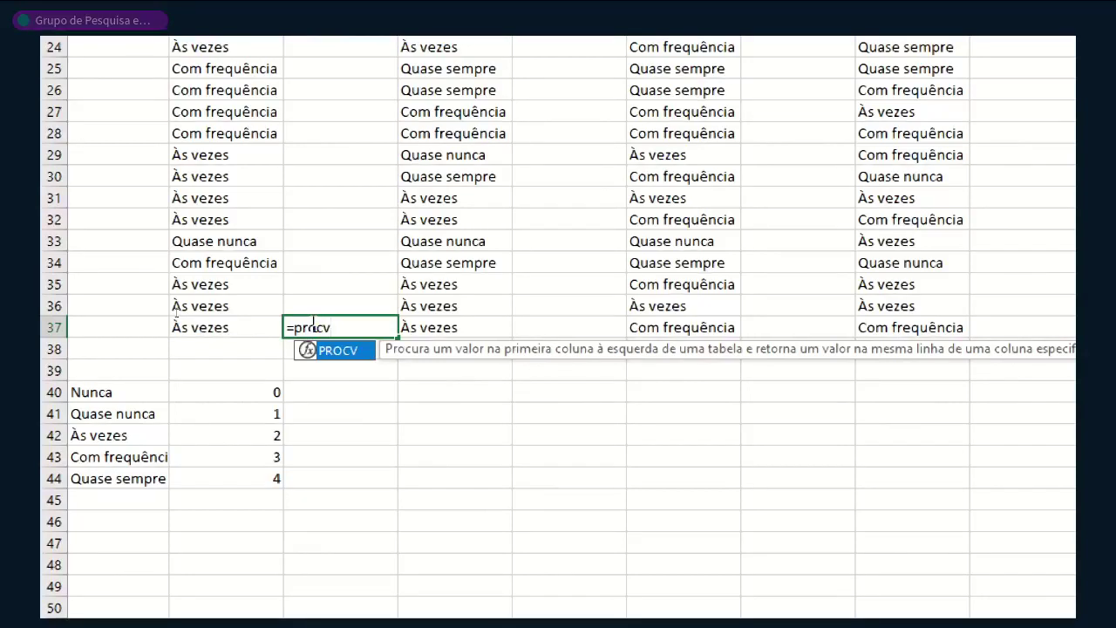
type("(")
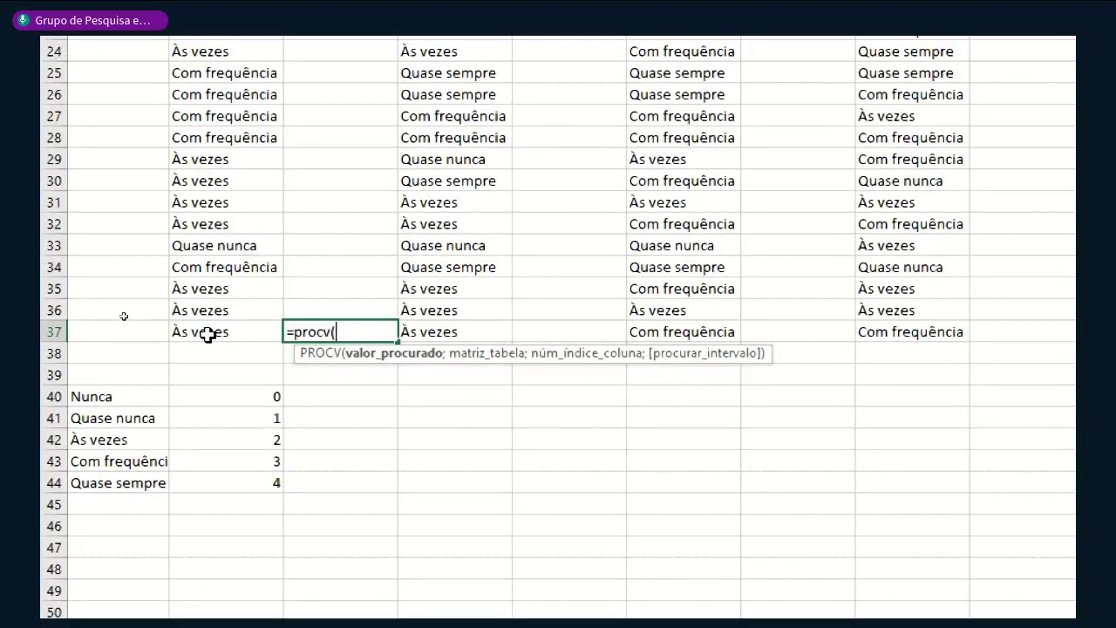
left_click(208, 335)
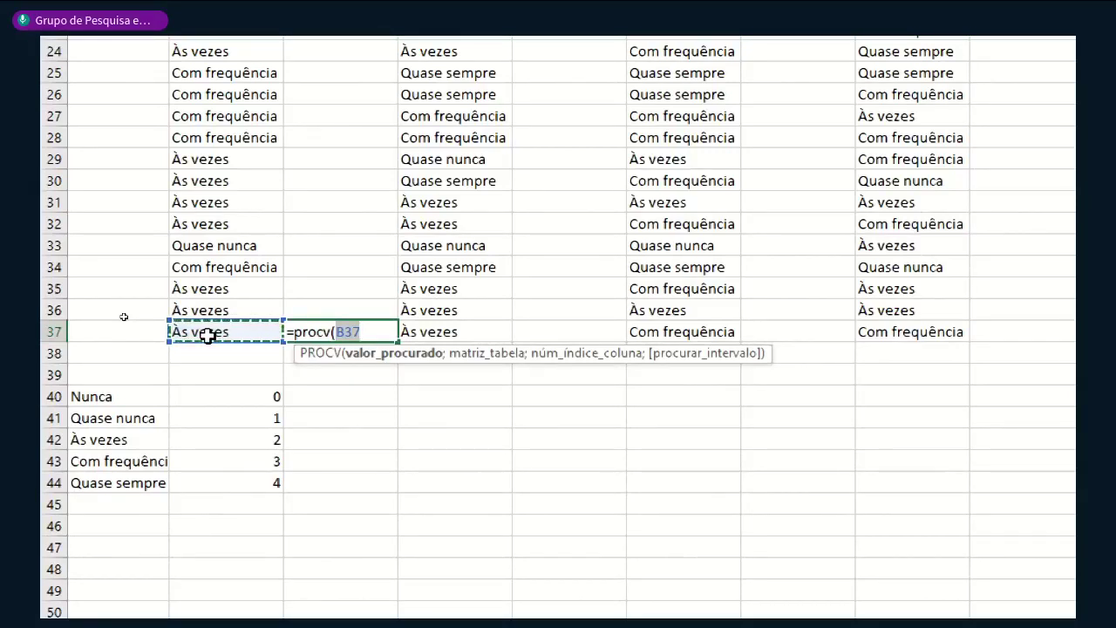
type(";")
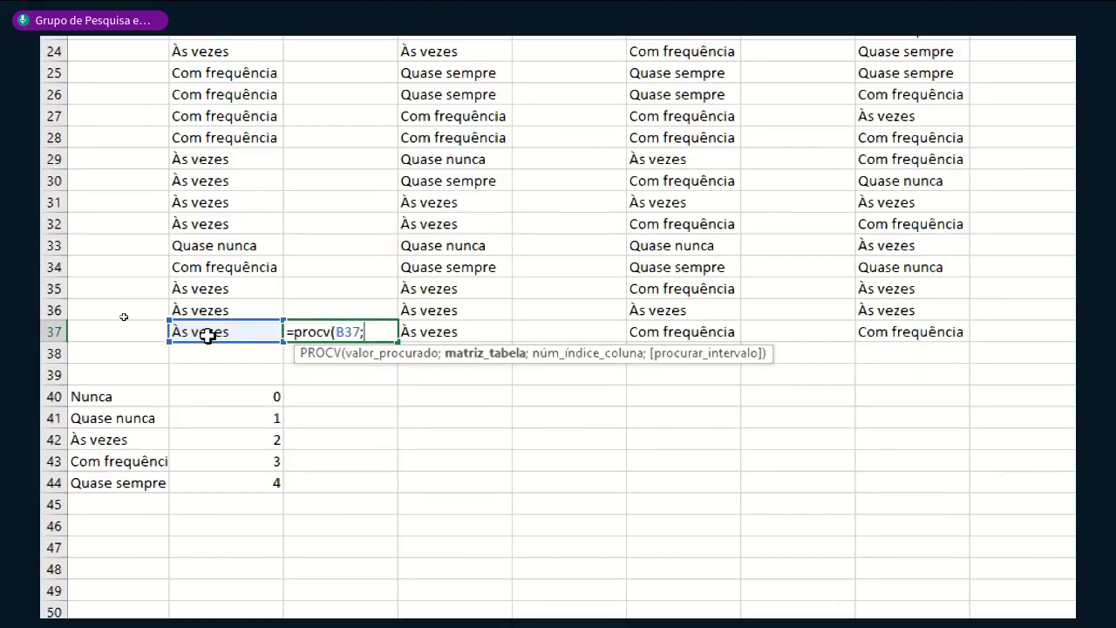
Complete it as =PROCV(B37;A40:B44;2) and reopen C37 for editing
scroll(207, 336, "down", 1)
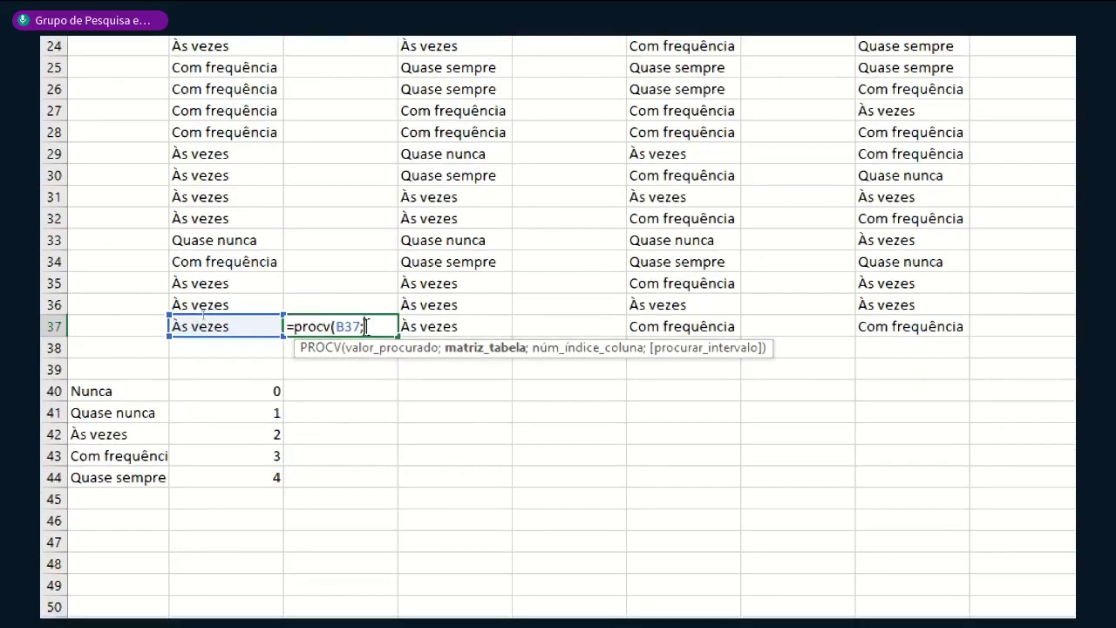
left_click_drag(113, 392, 218, 477)
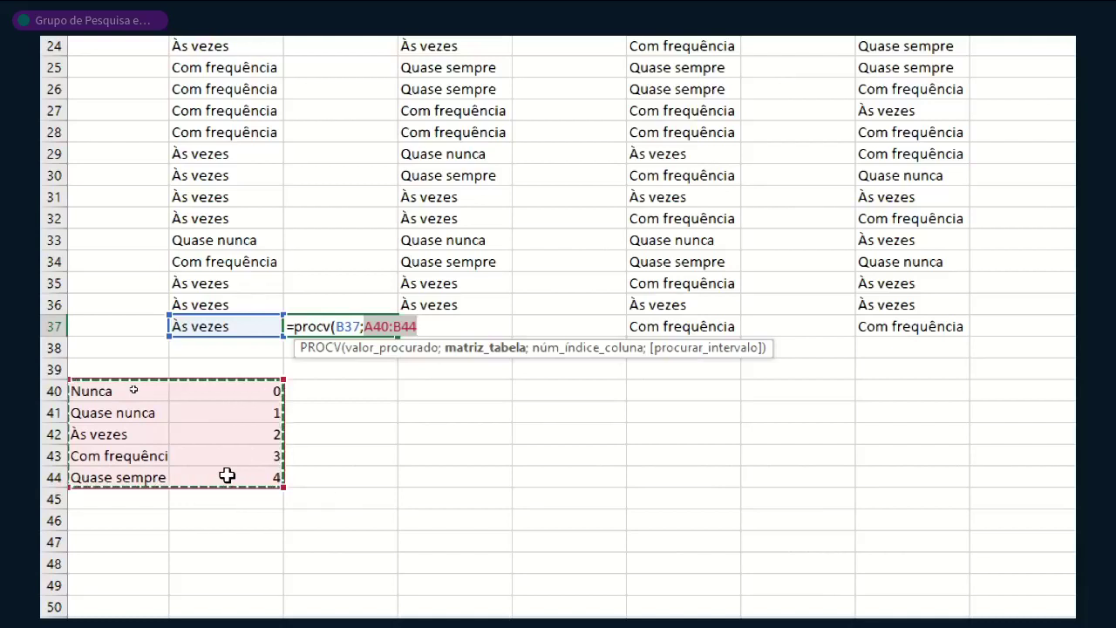
type(";")
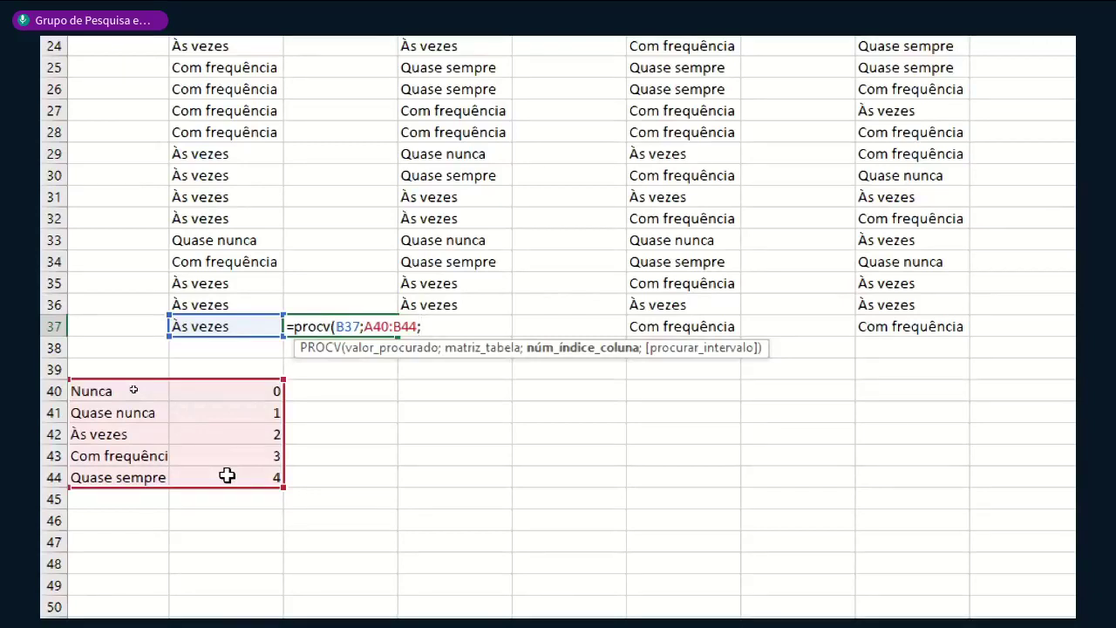
type("2")
type(")")
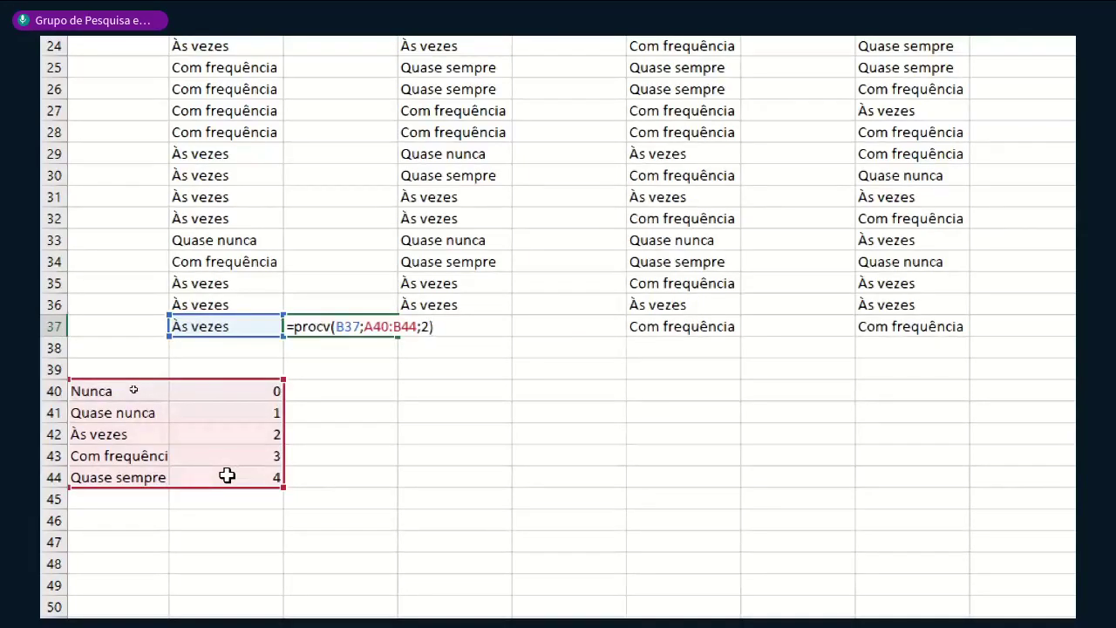
key("Return")
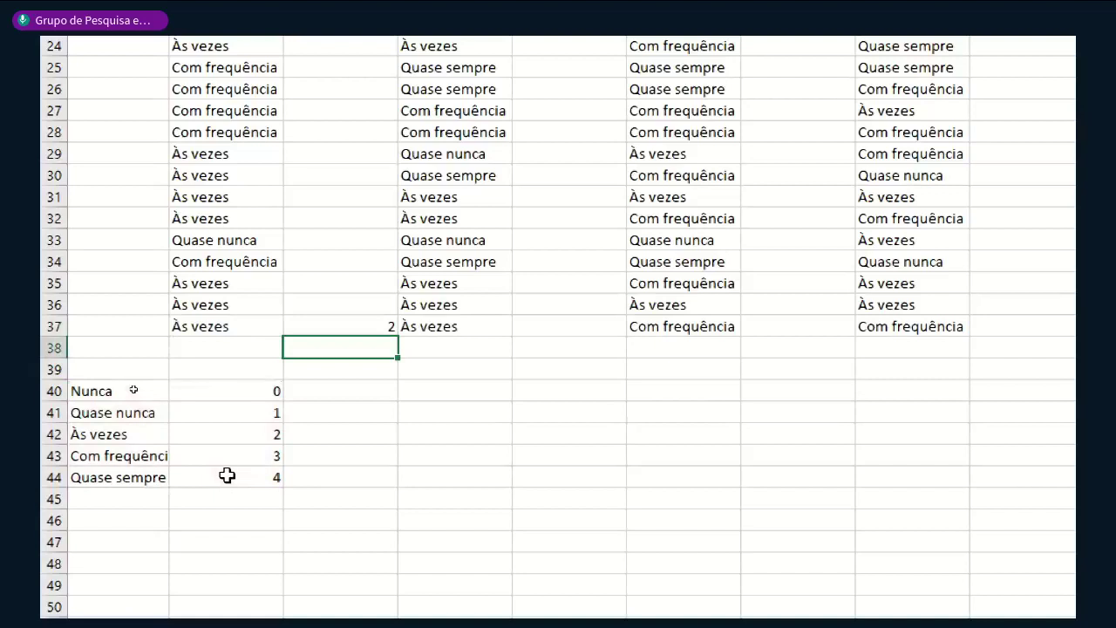
key("Up")
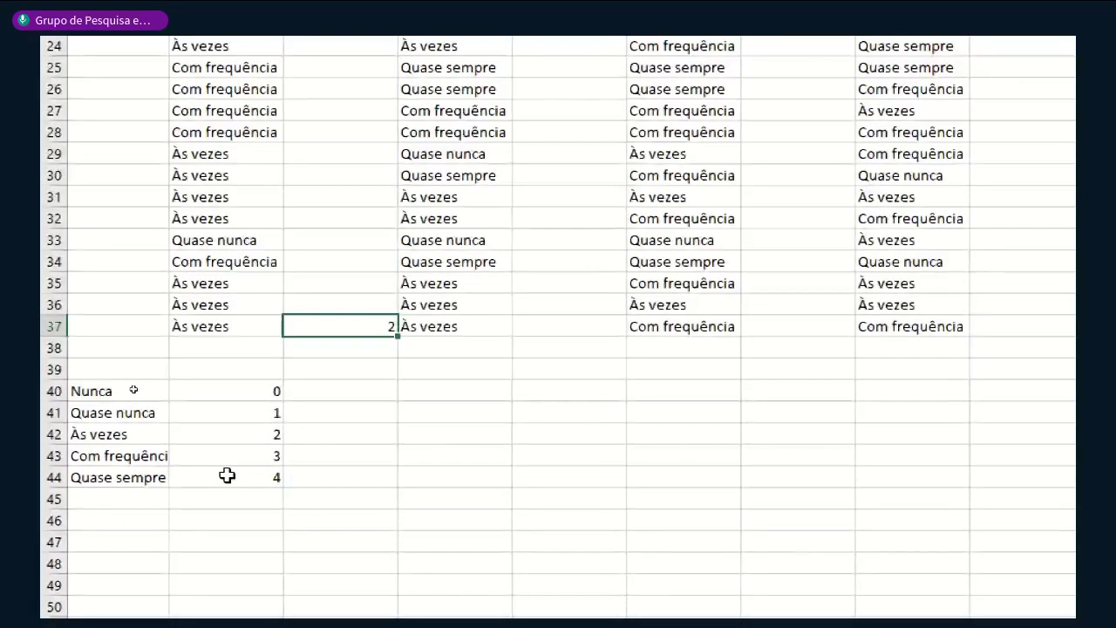
key("F2")
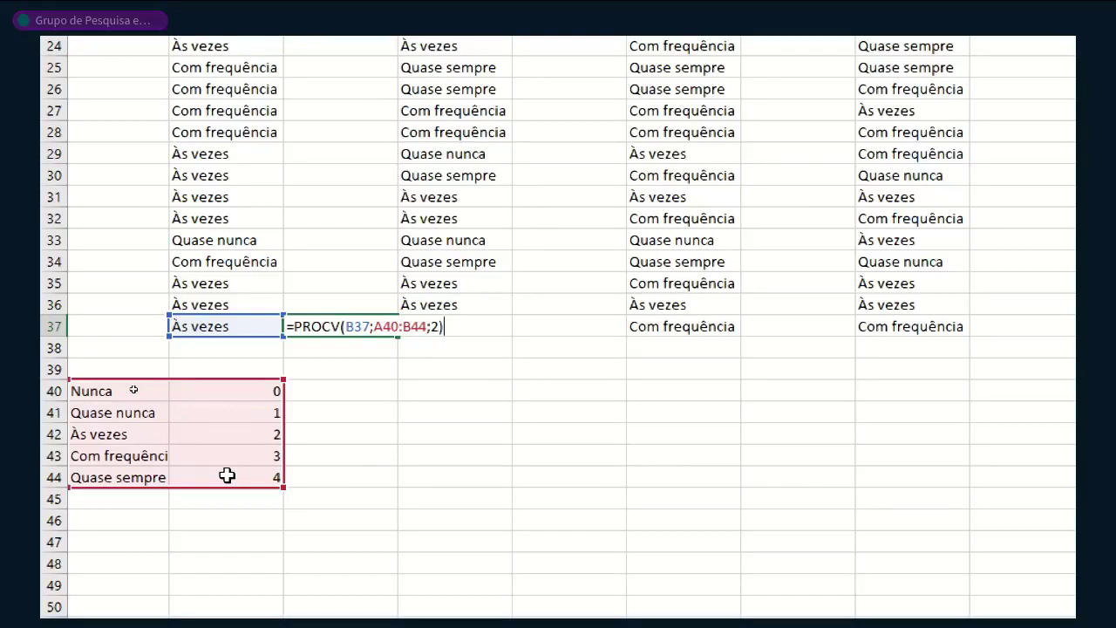
Lock C37's lookup range as $A$40:$B$44 and append * to the formula
key("Left")
key("Left")
key("Left")
key("Left")
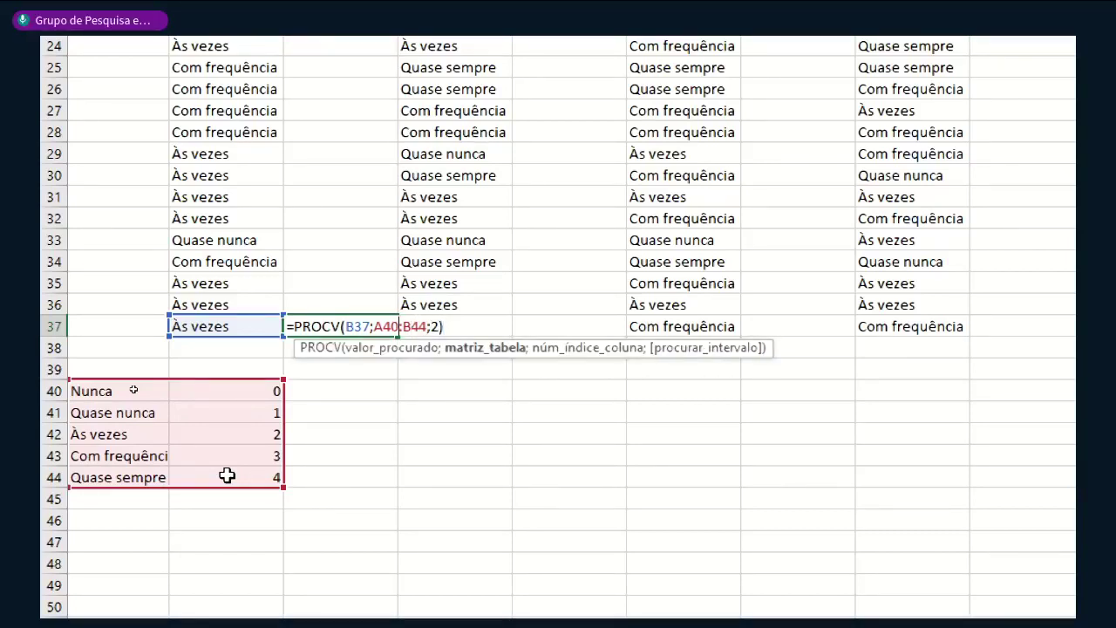
key("Left")
key("Left")
key("Left")
key("F4")
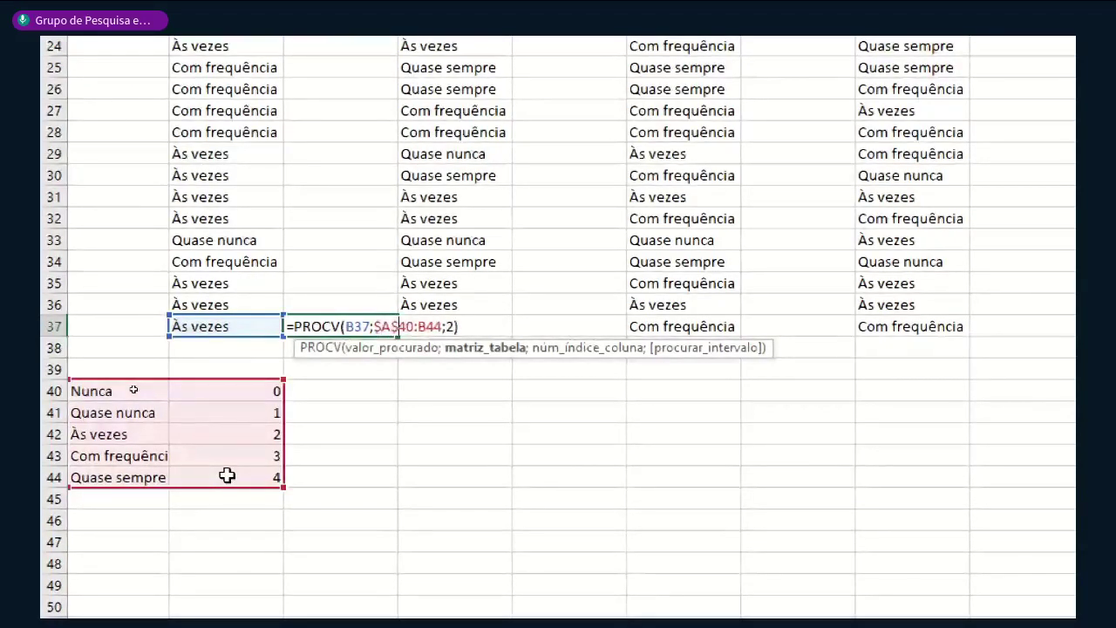
key("Right")
key("F4")
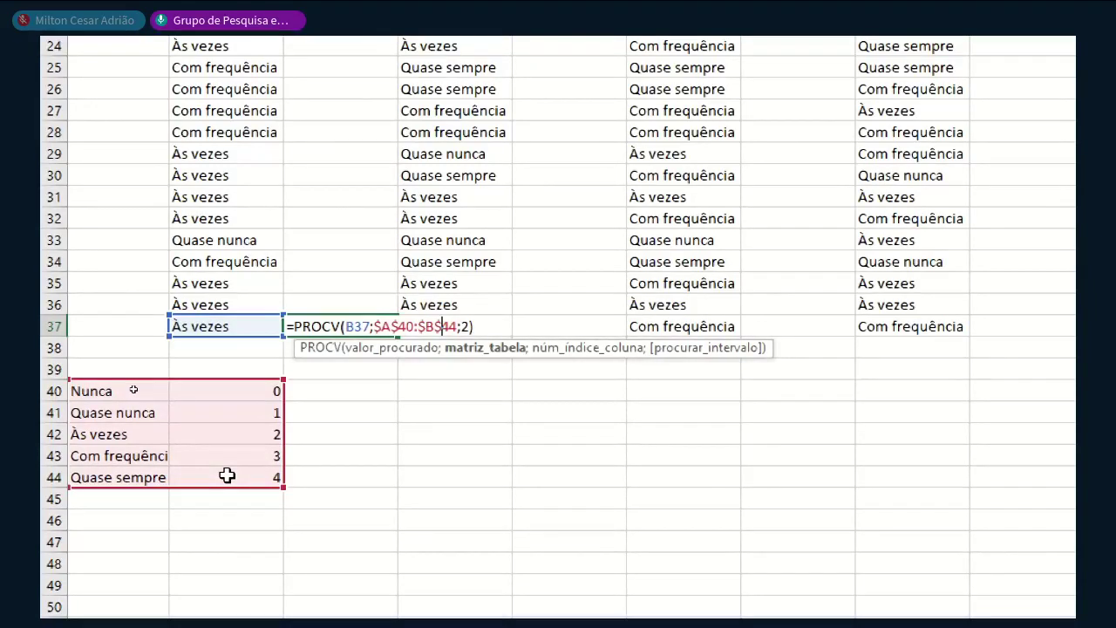
key("Right")
key("Right")
key("Right")
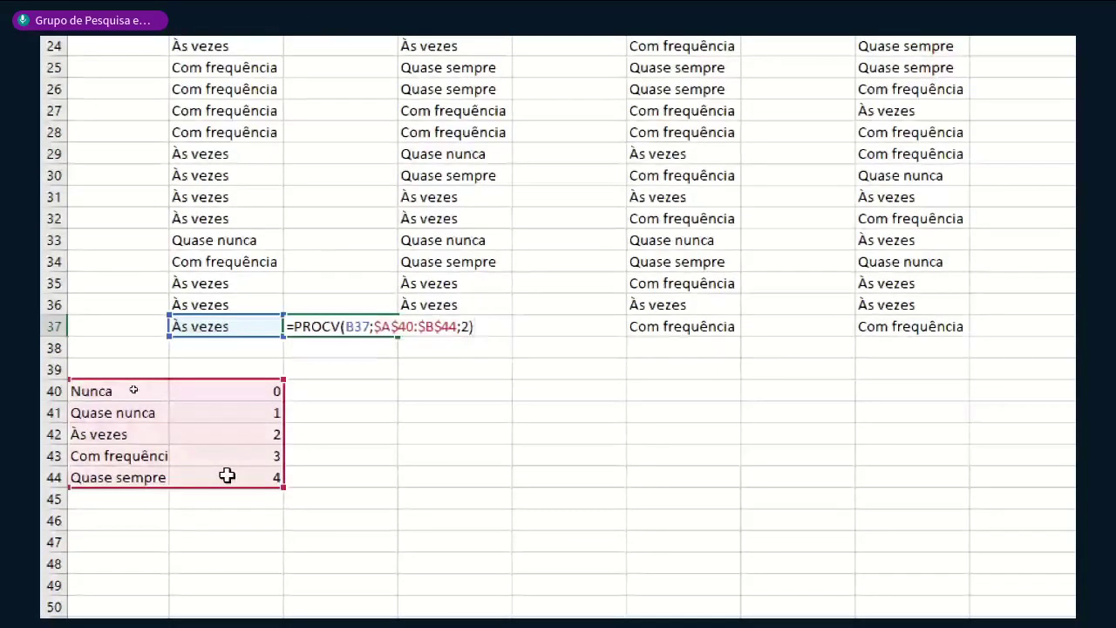
key("Right")
key("Right")
type("*")
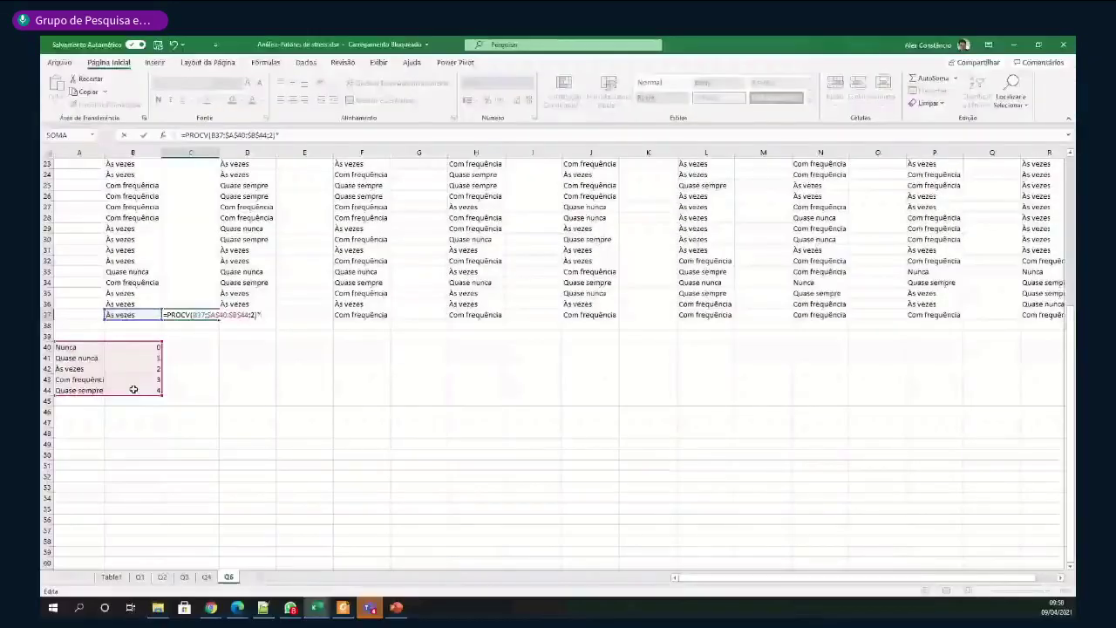
scroll(297, 285, "up", 3)
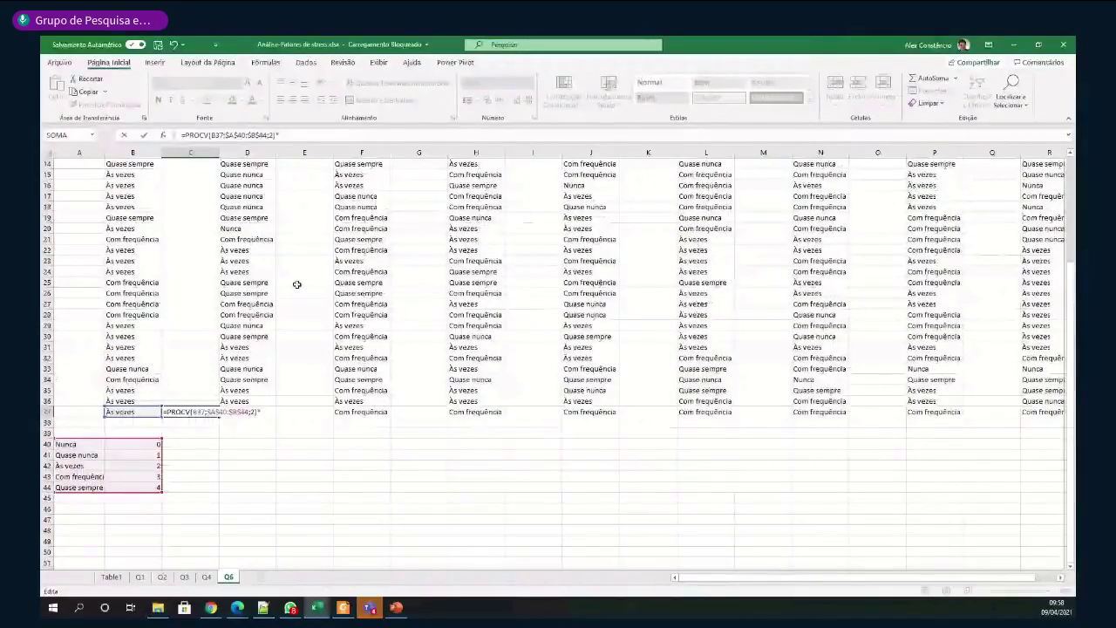
scroll(296, 284, "up", 4)
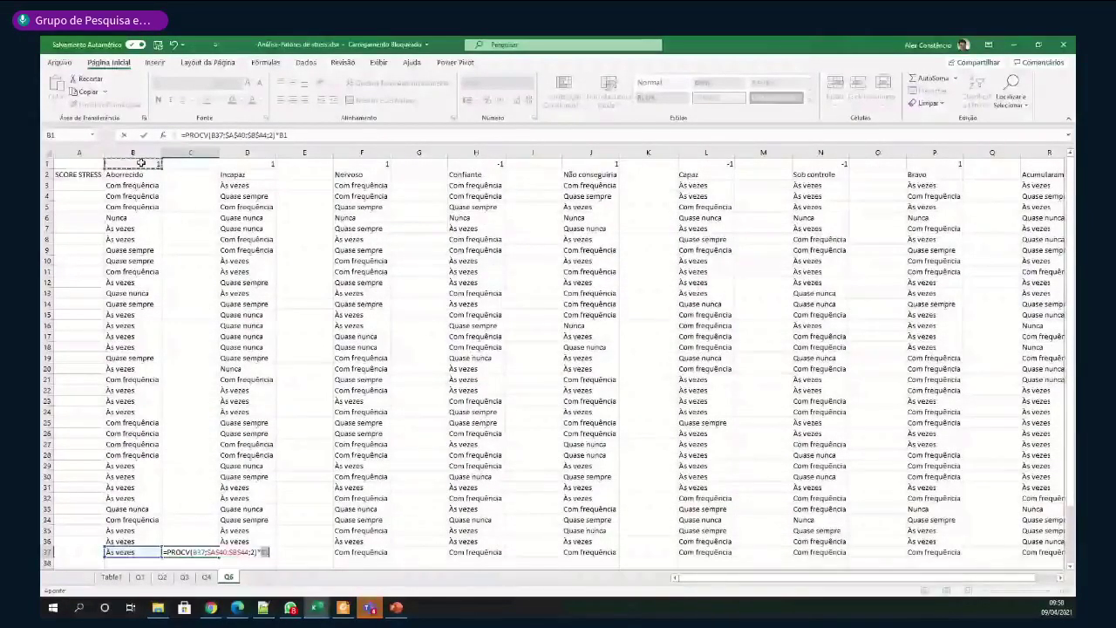
type(")")
key("Return")
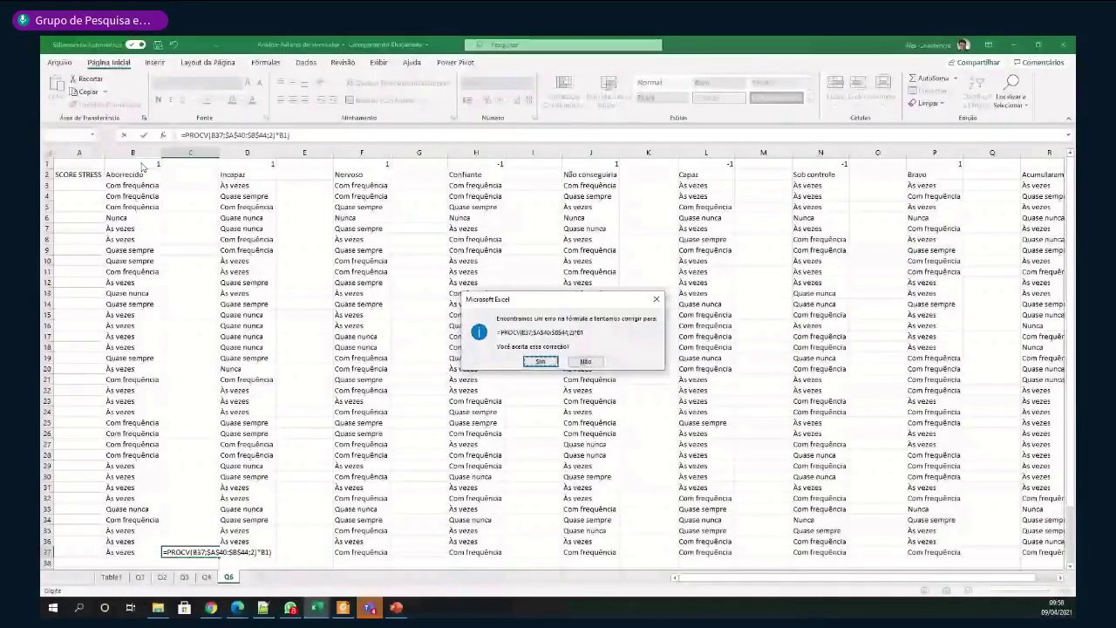
key("Return")
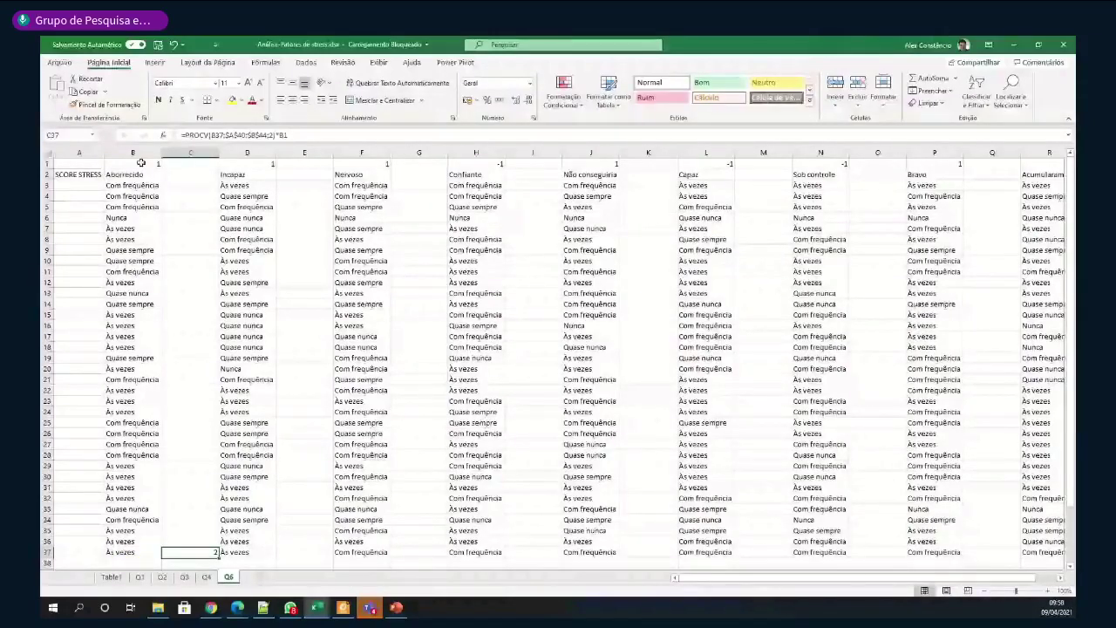
key("F2")
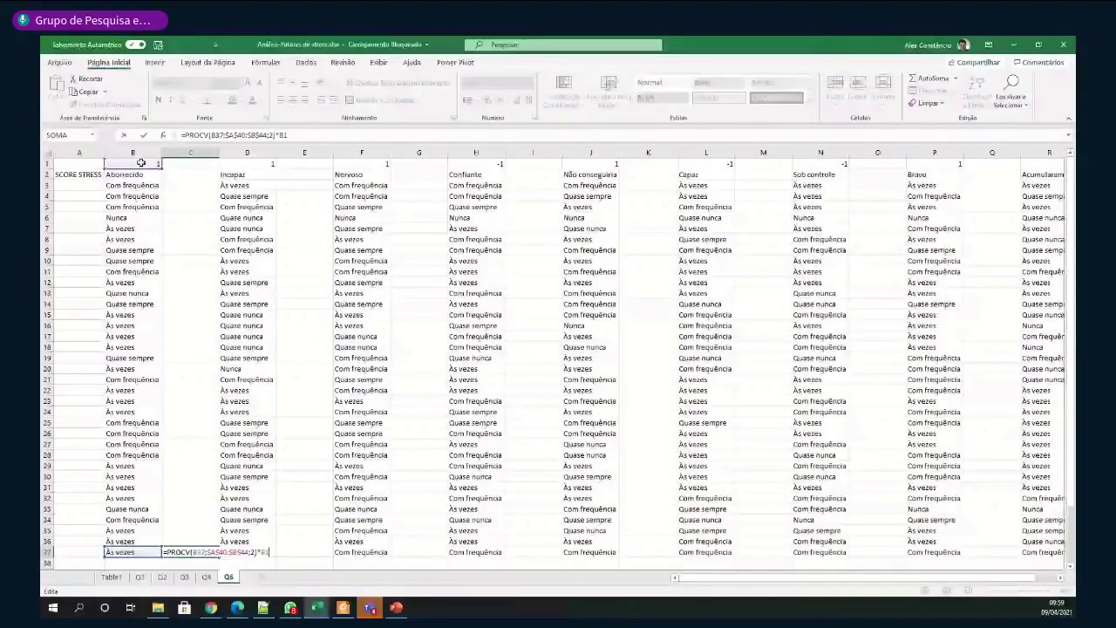
key("Return")
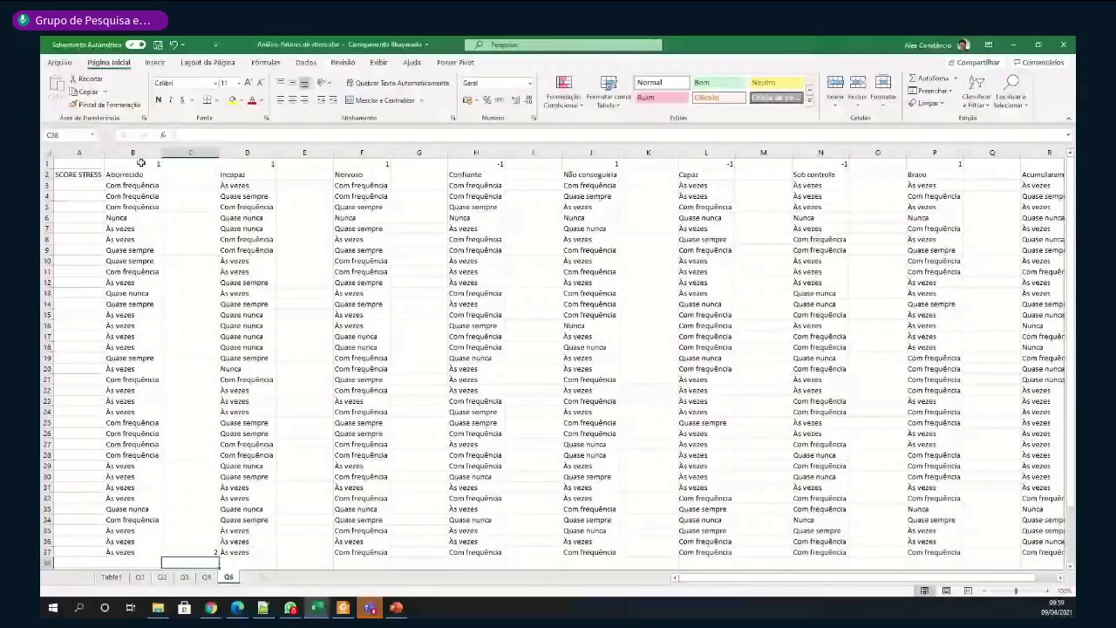
key("Up")
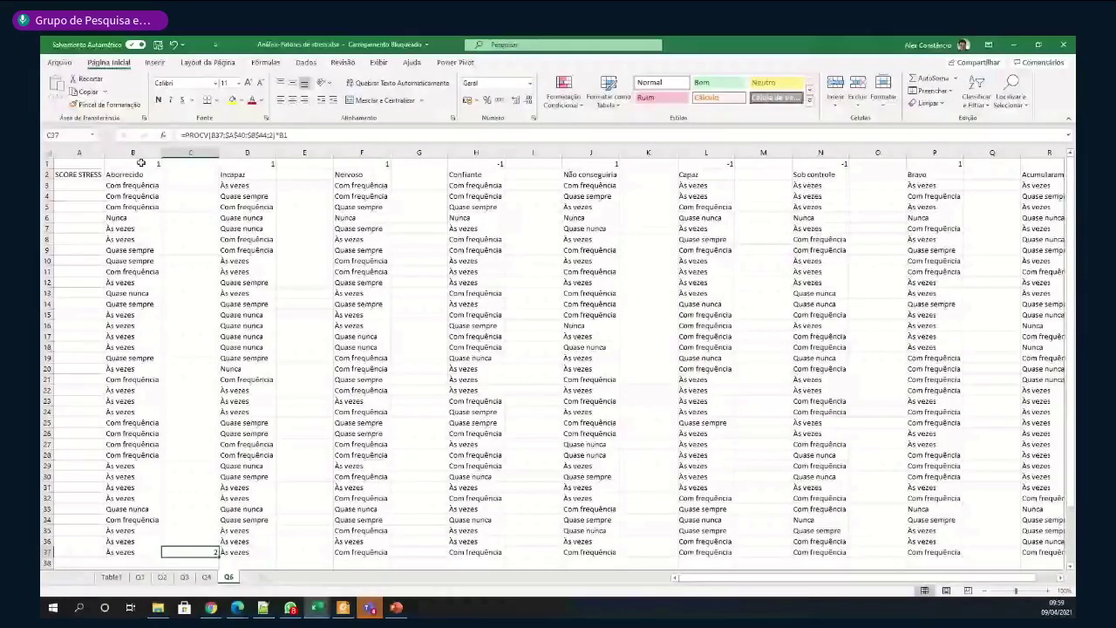
scroll(267, 525, "down", 2)
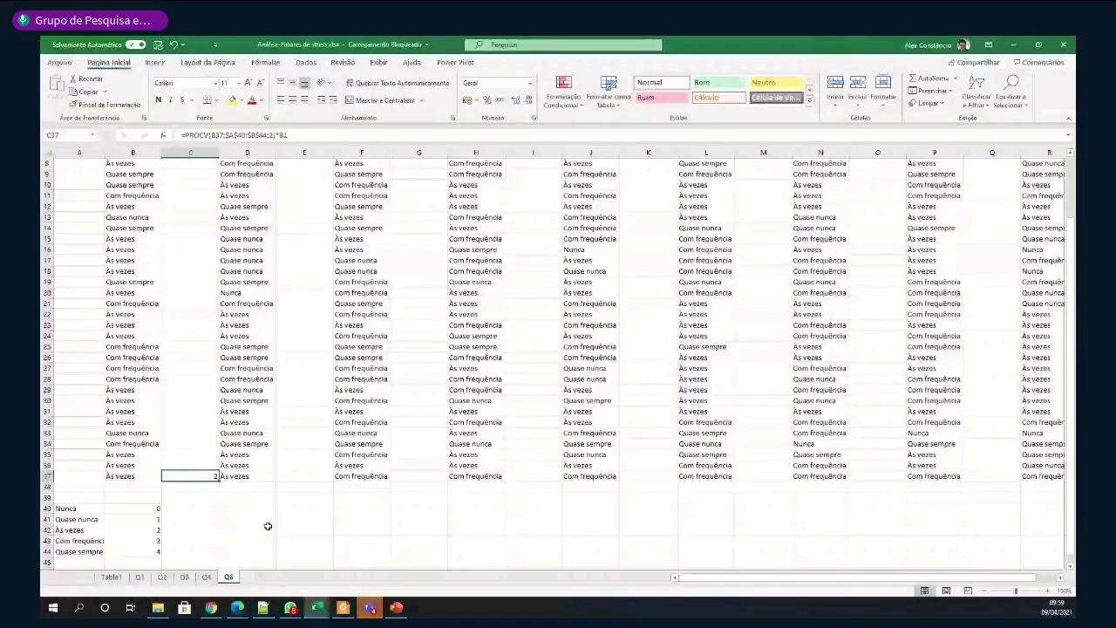
scroll(268, 525, "down", 2)
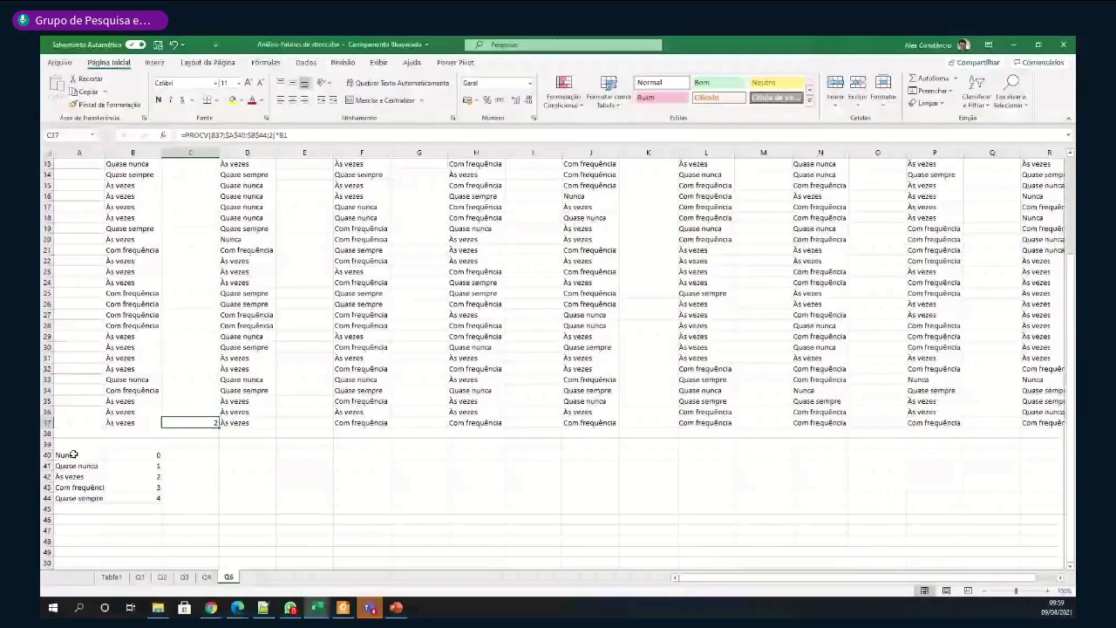
Sort the A40:B44 key A to Z by answer, expanding the selection to keep scores
left_click_drag(74, 455, 77, 498)
left_click(306, 66)
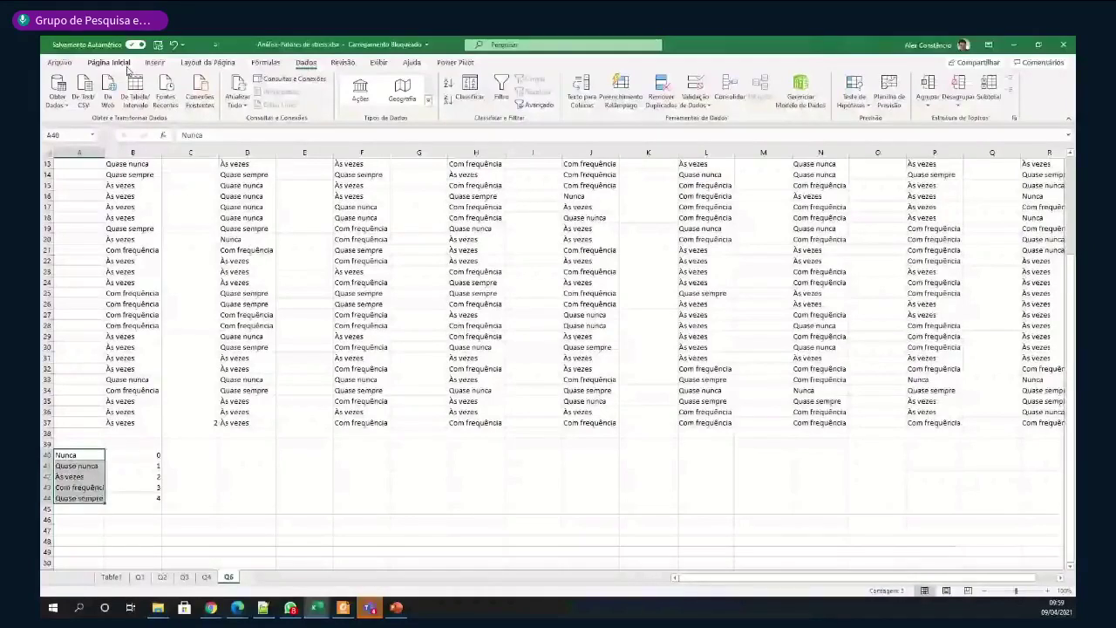
left_click(109, 64)
left_click(978, 103)
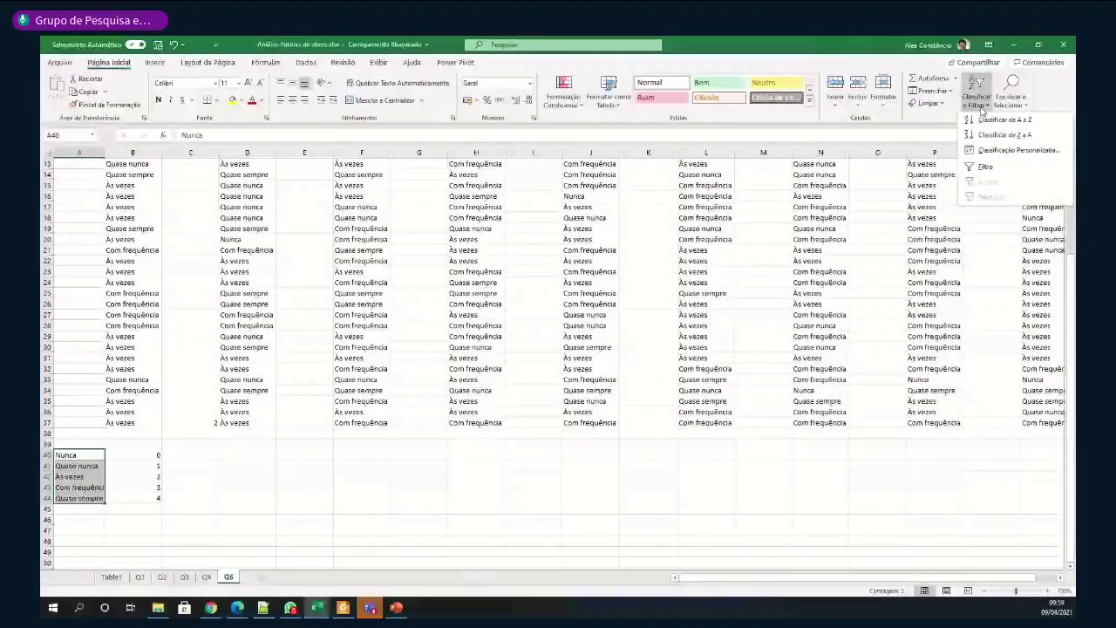
left_click(1003, 119)
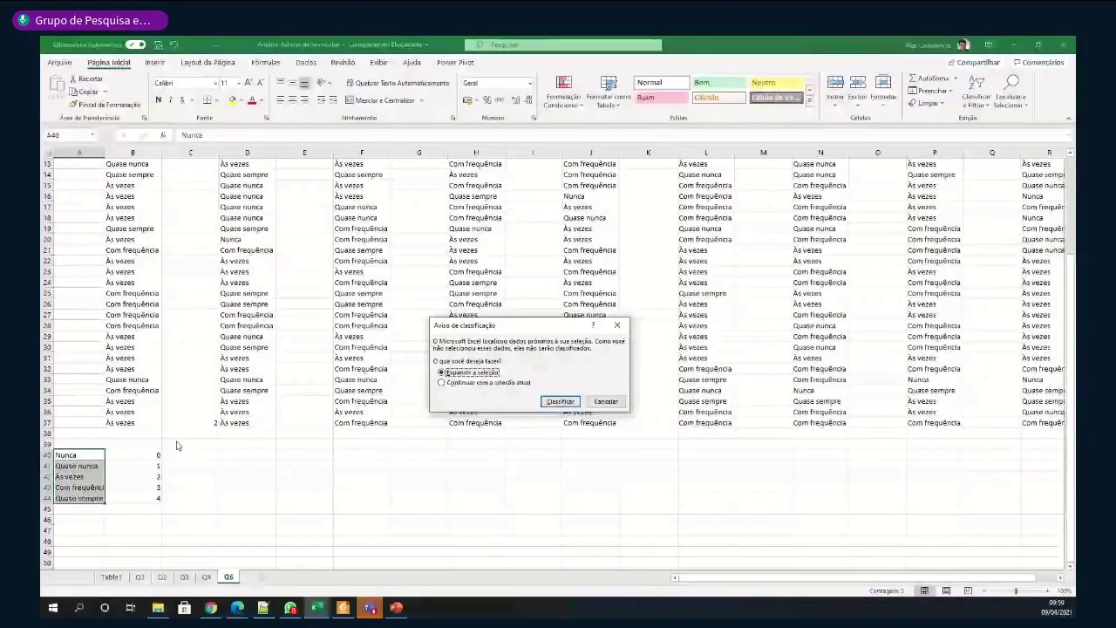
key("Return")
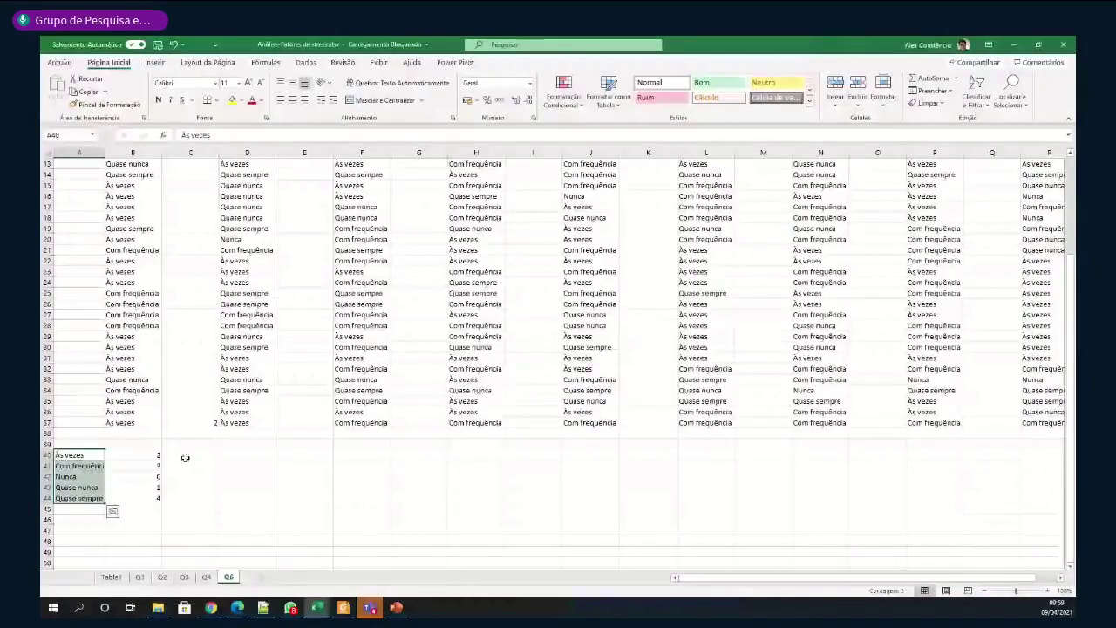
left_click(185, 457)
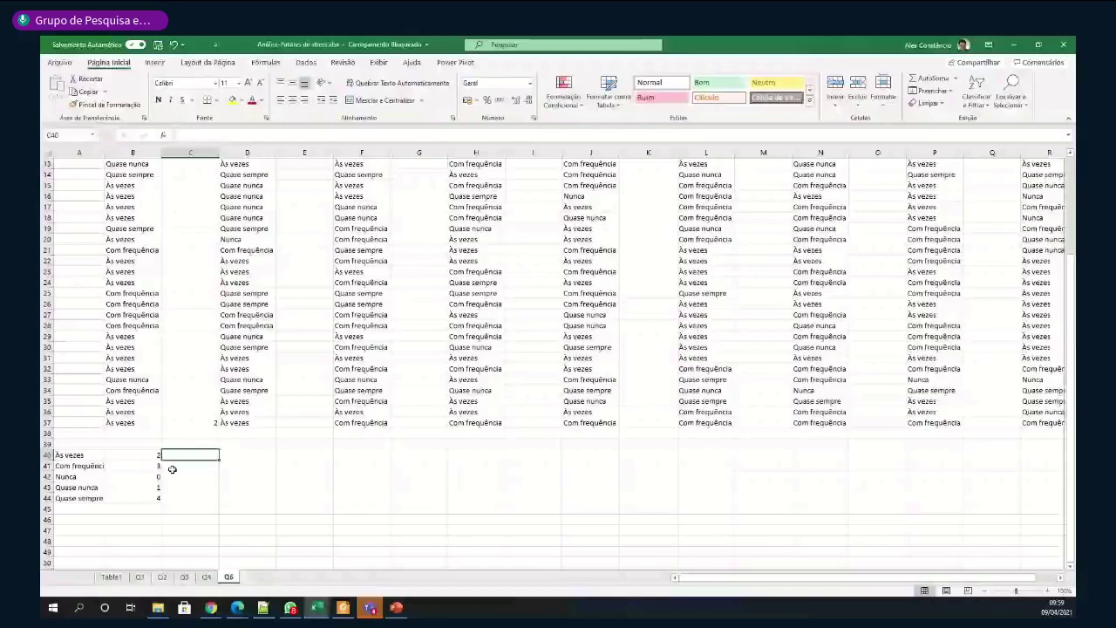
left_click(214, 424)
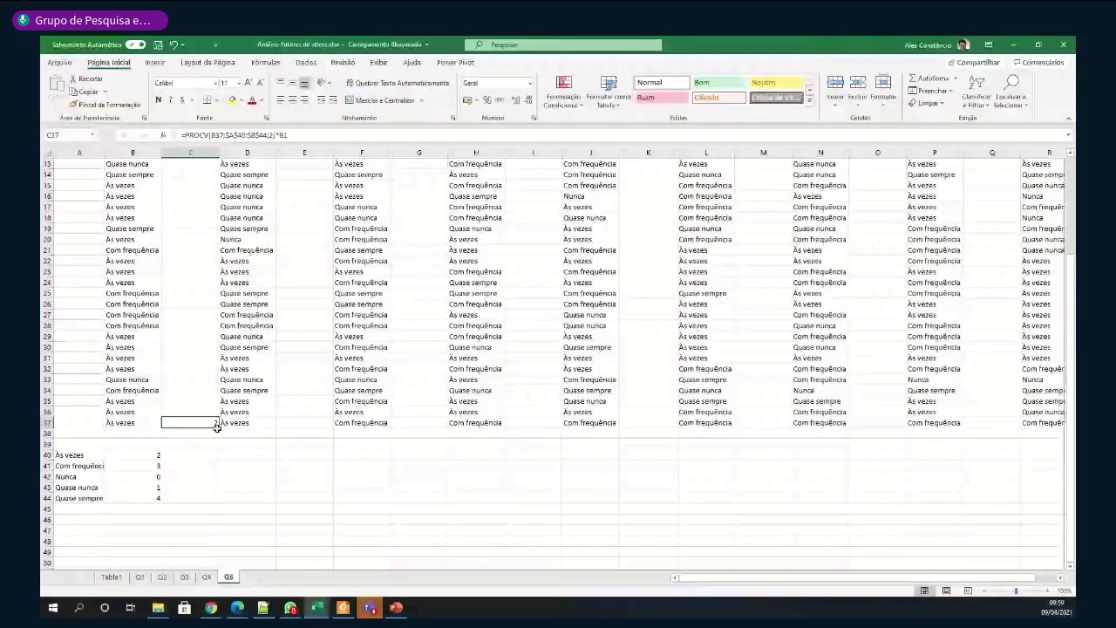
Fill C37's formula up to C2, then lock the weight as $B$1 in C37
mouse_move(217, 426)
left_mouse_down()
mouse_move(217, 159)
mouse_move(217, 170)
left_mouse_up()
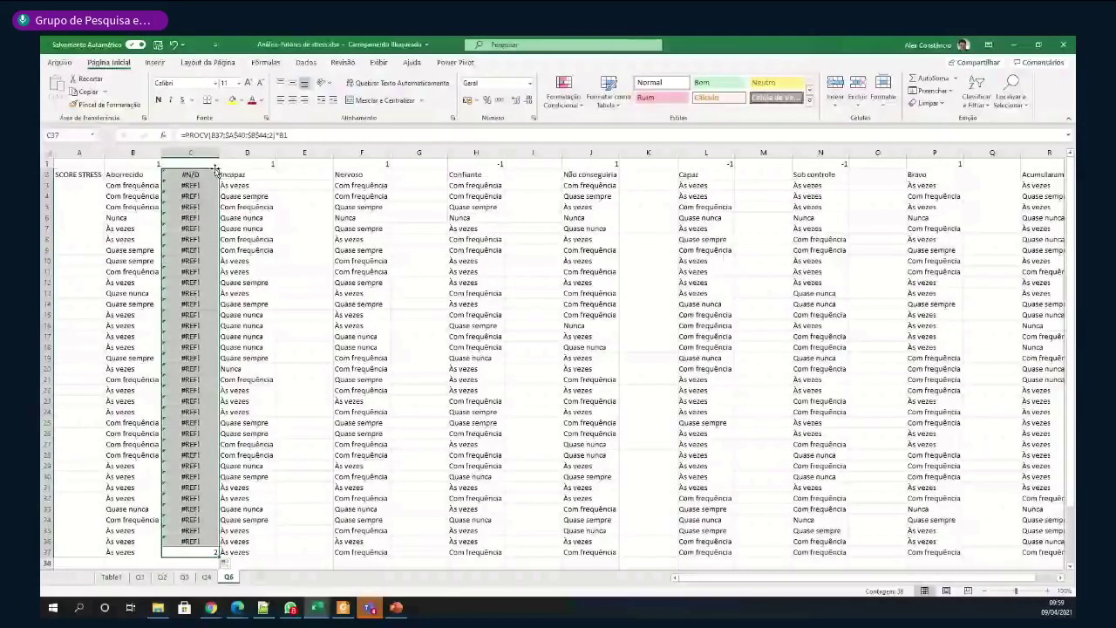
key("Up")
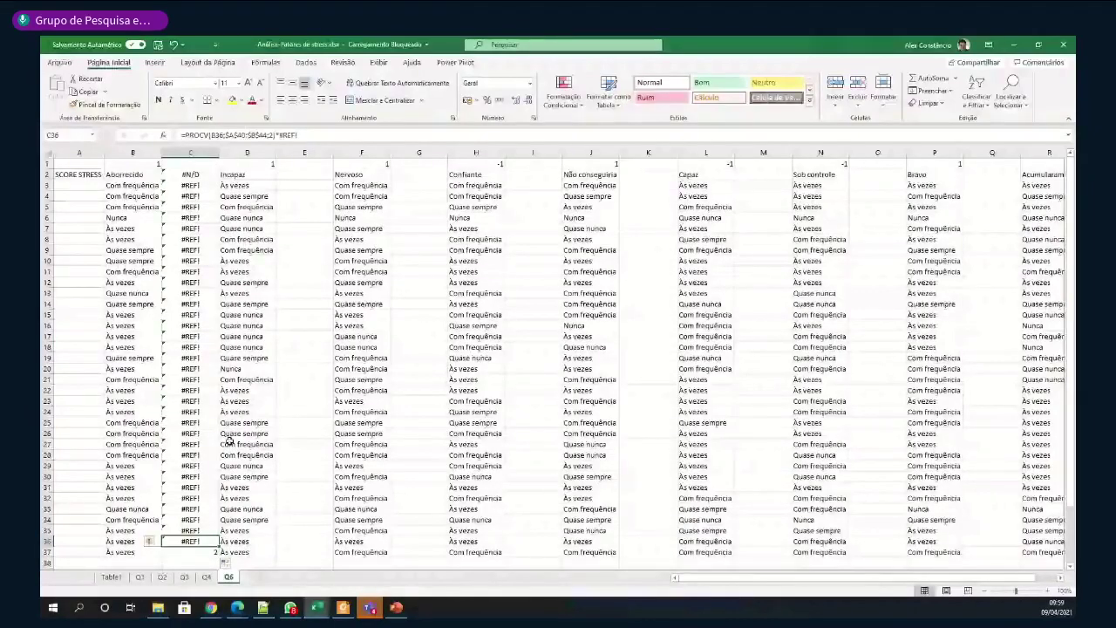
left_click(199, 552)
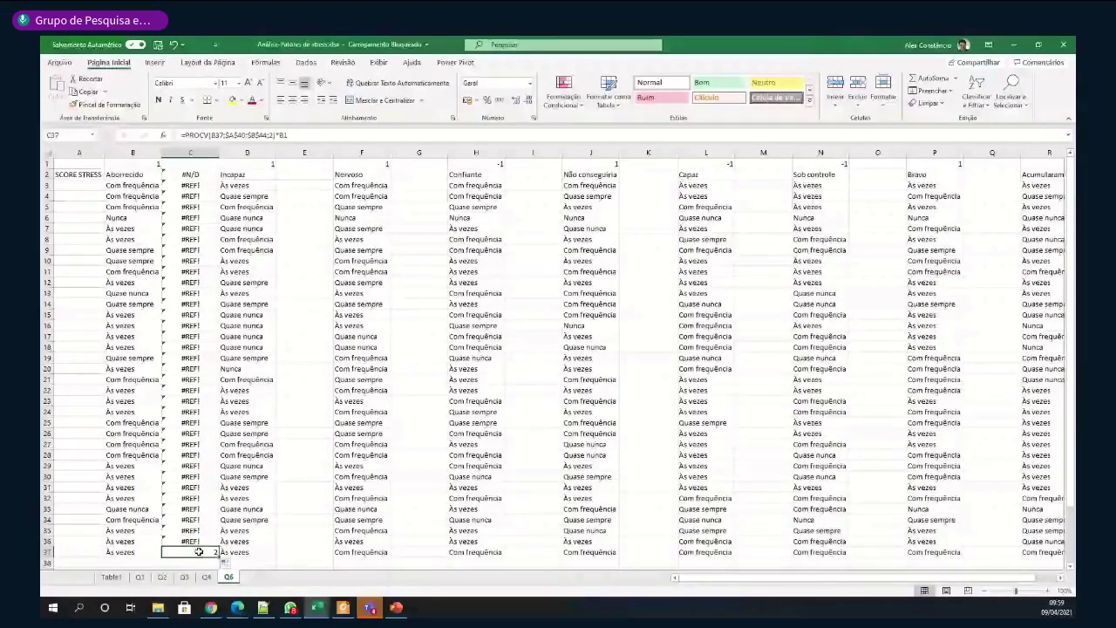
double_click(199, 552)
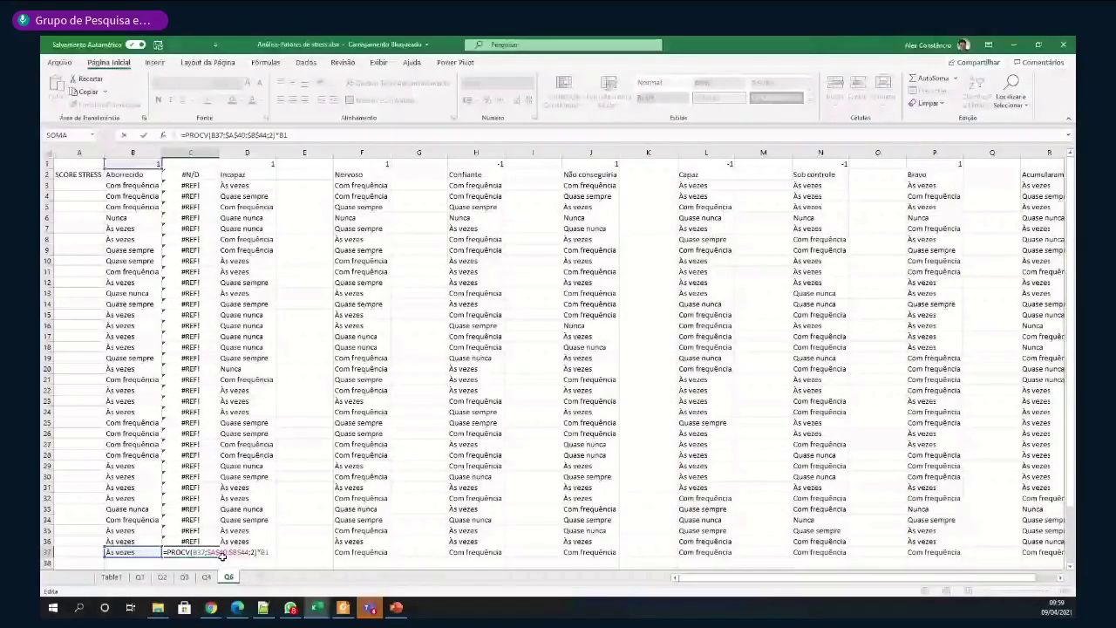
key("F4")
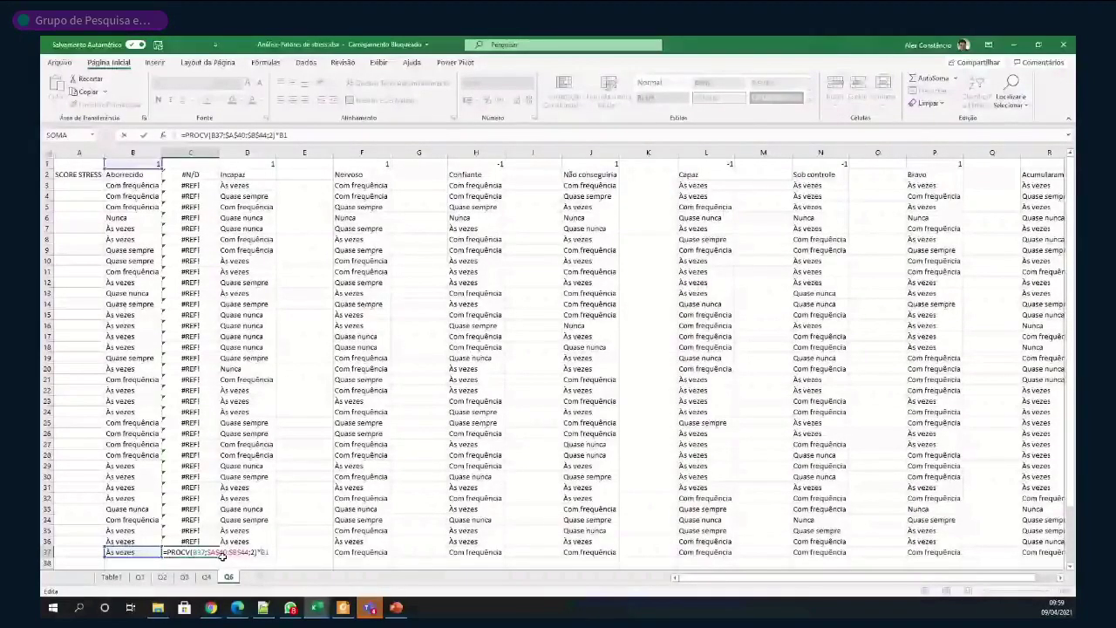
key("ctrl+Return")
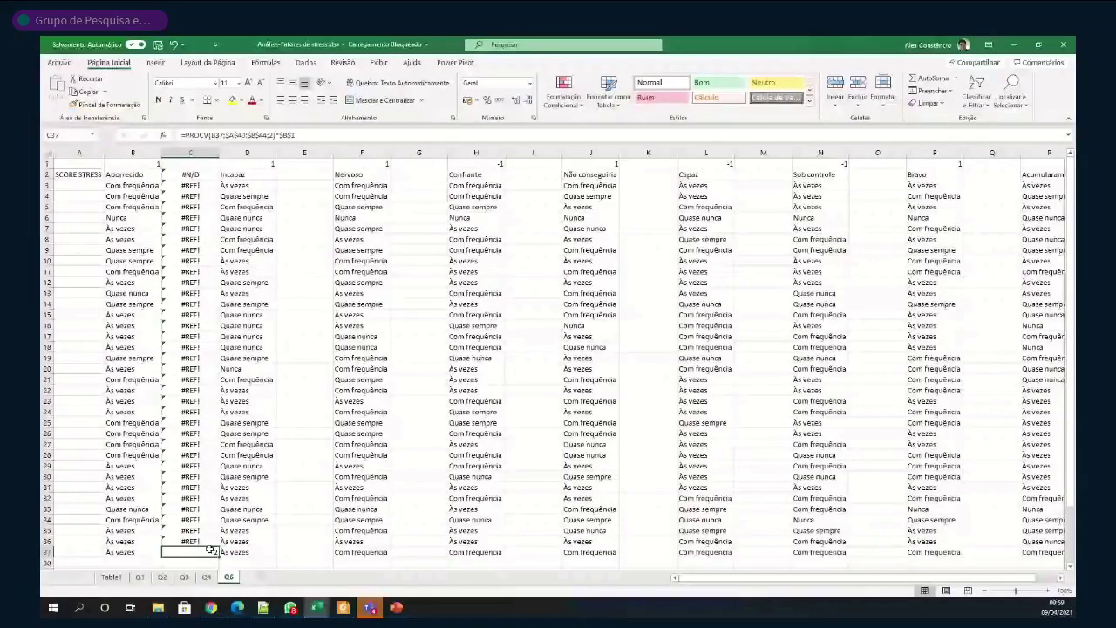
Refill the corrected formula up column C to C2 and clear the #N/D in C2
left_click_drag(219, 554, 218, 175)
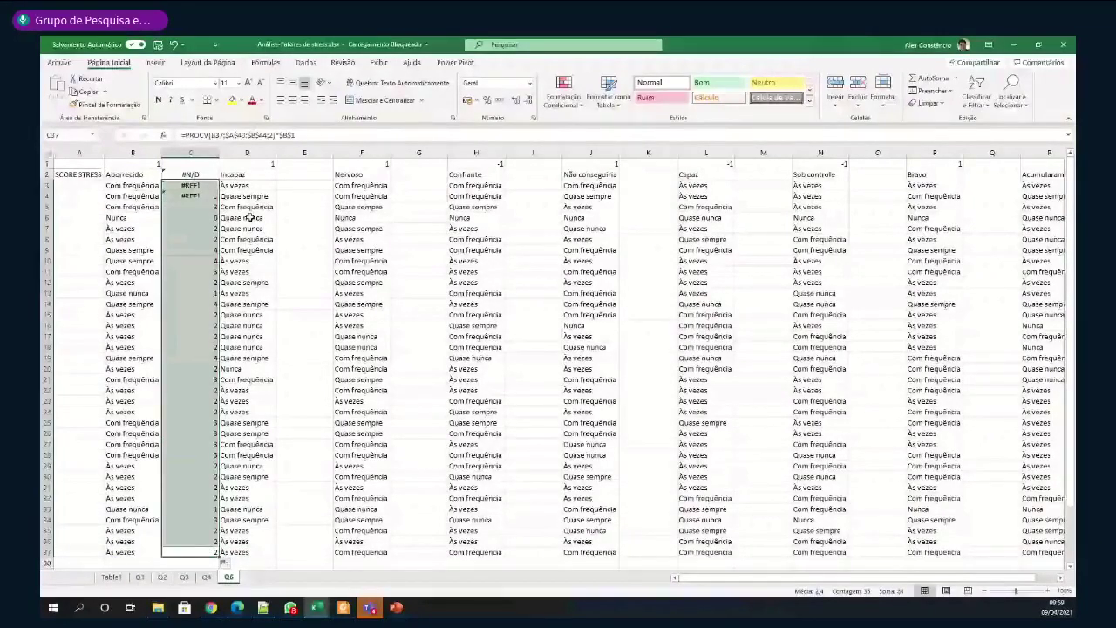
left_click(190, 174)
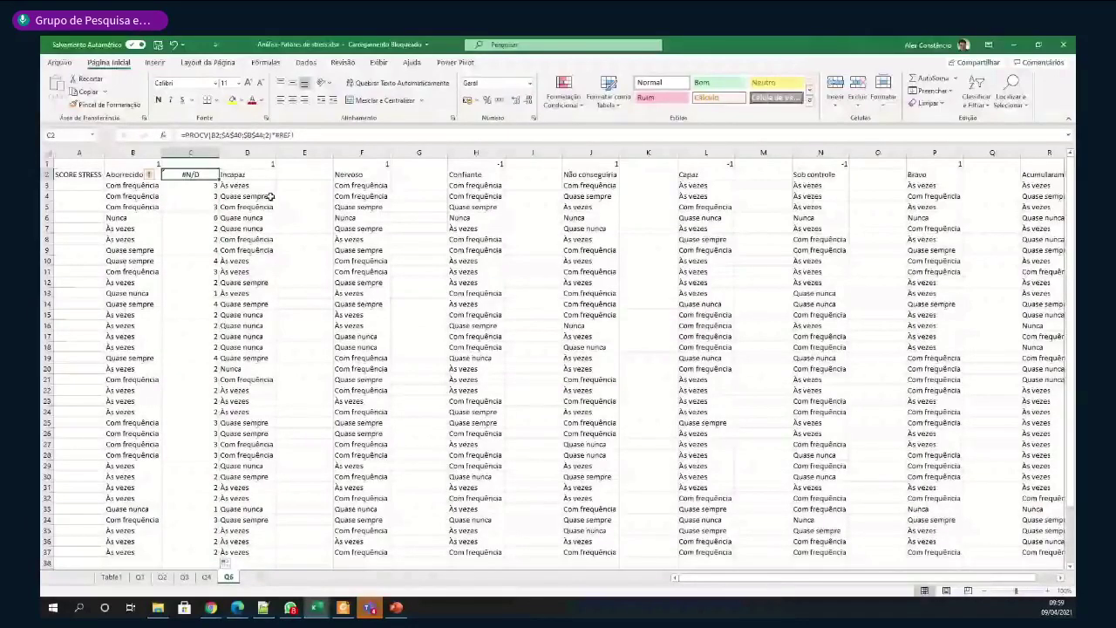
key("Delete")
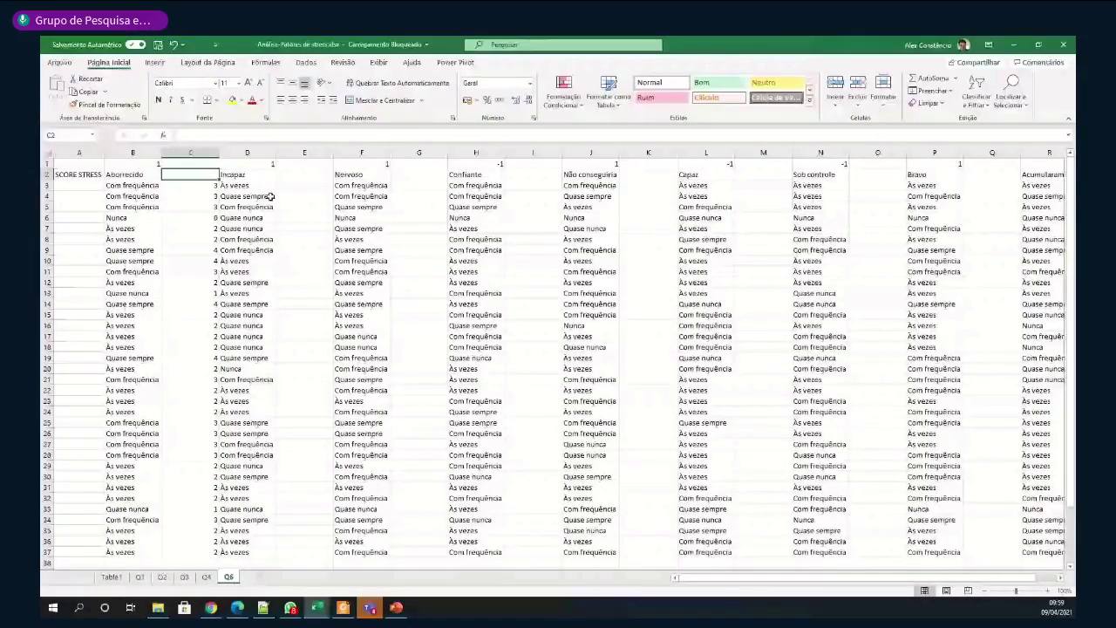
key("Down")
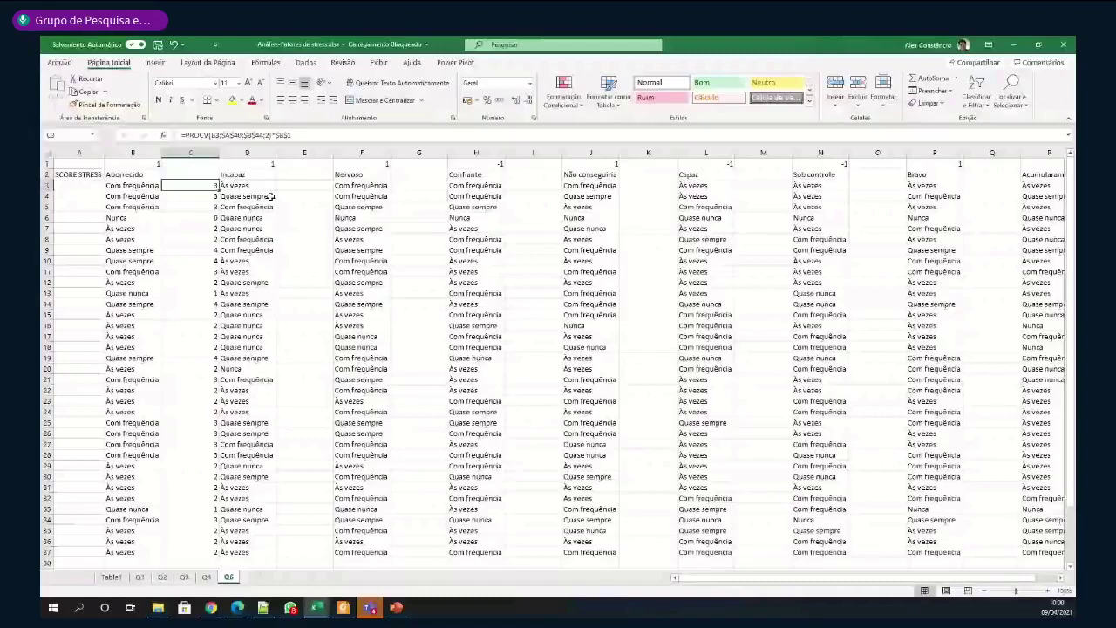
key("Right")
key("Right")
key("Right")
key("Right")
key("Right")
key("Right")
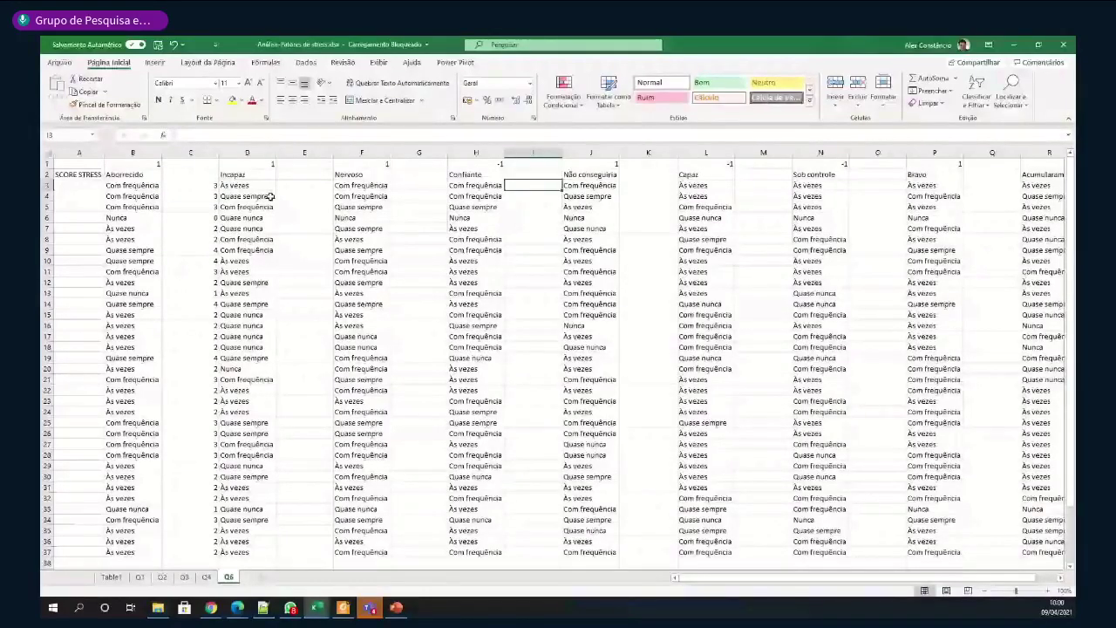
key("Right")
key("Right")
key("Right")
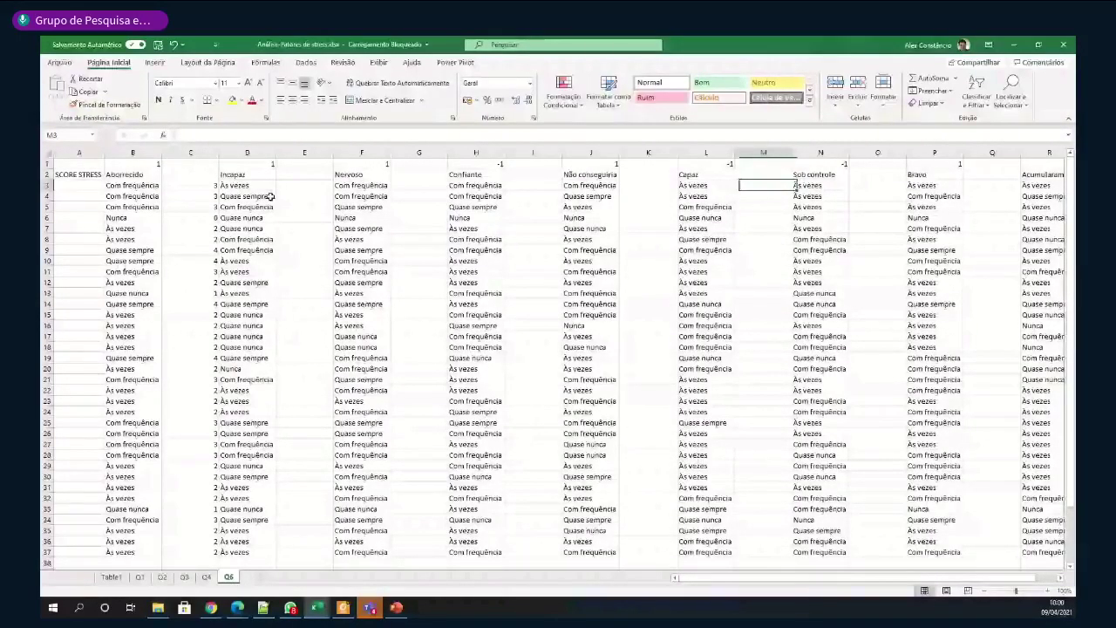
key("Home")
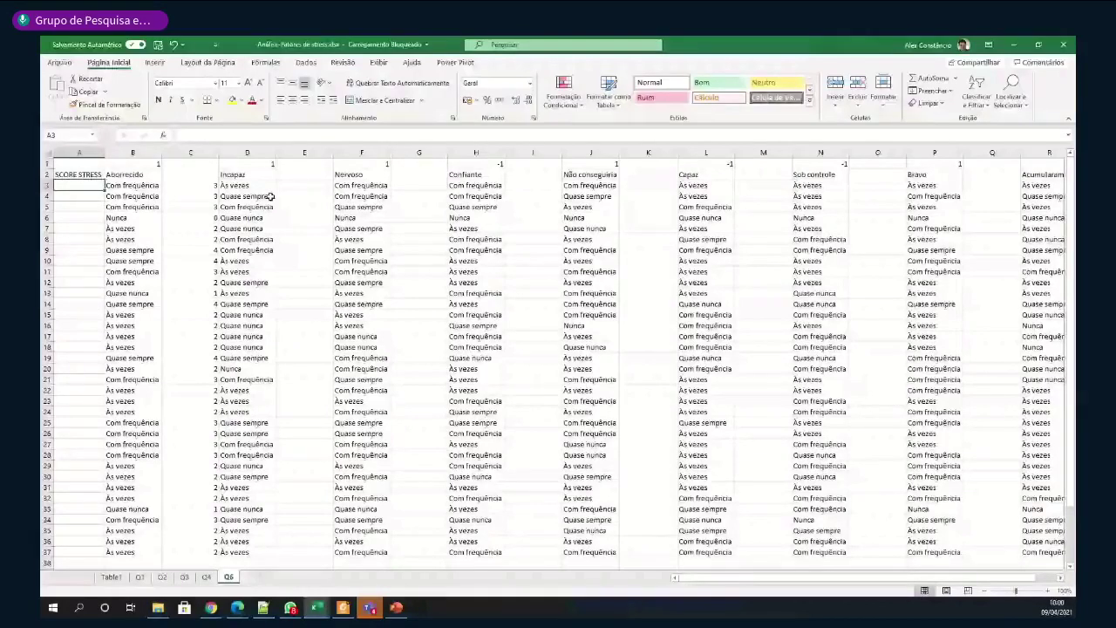
type("=soma")
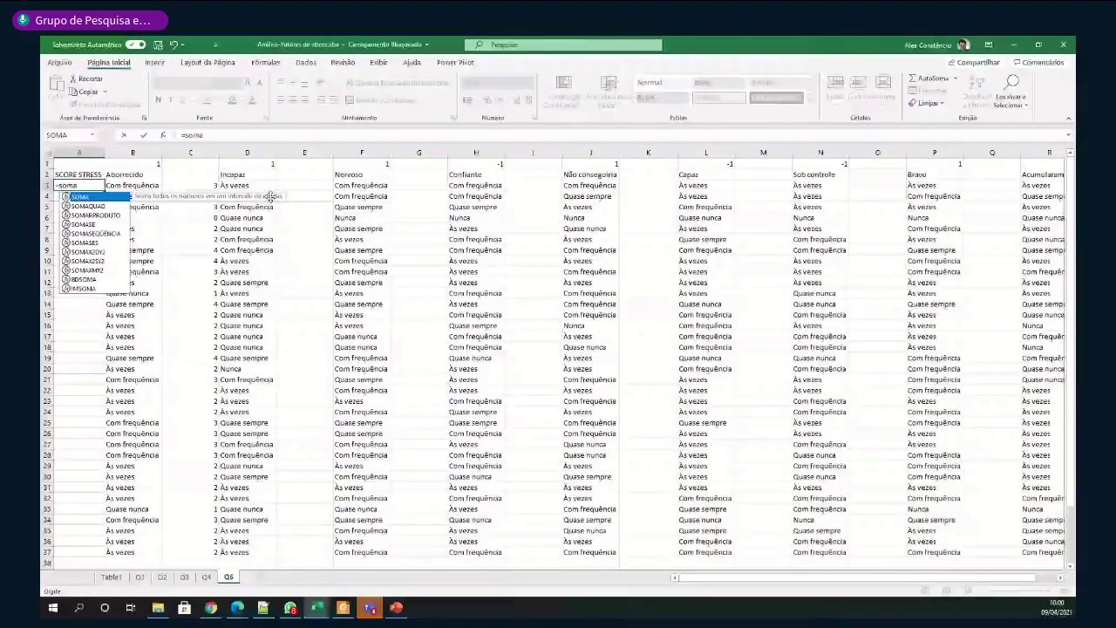
type("(")
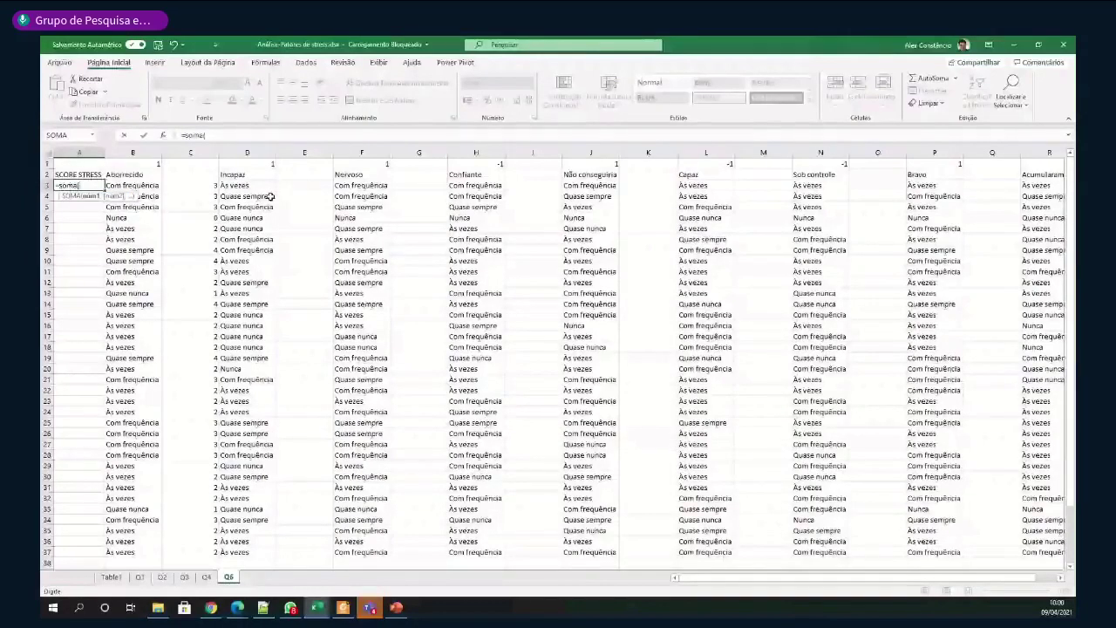
mouse_move(131, 185)
left_mouse_down()
mouse_move(1041, 182)
mouse_move(824, 184)
left_mouse_up()
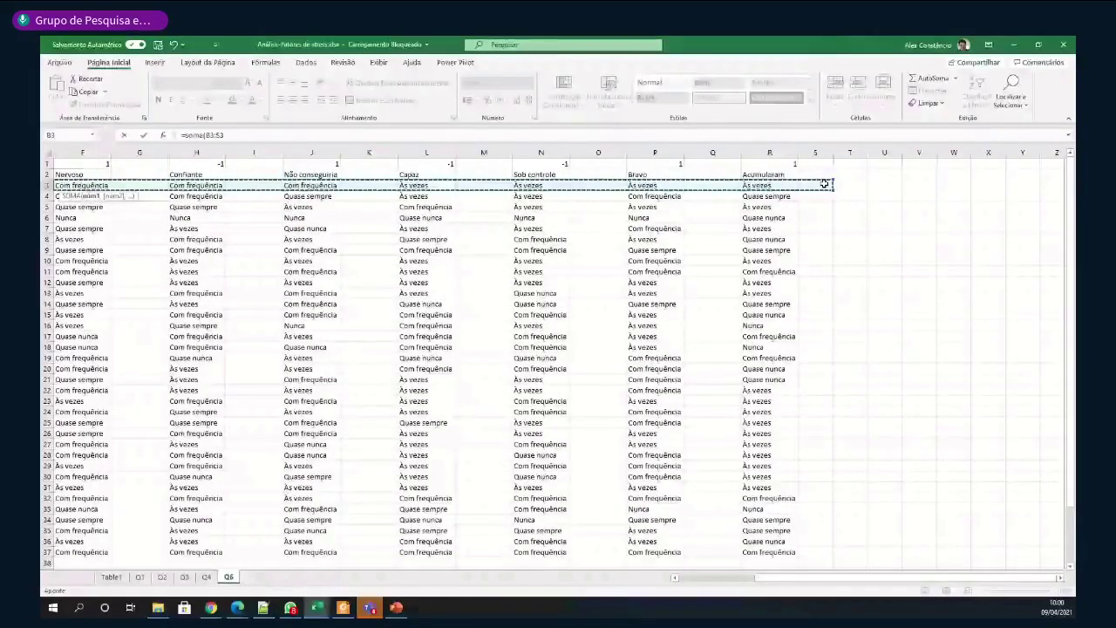
key("Return")
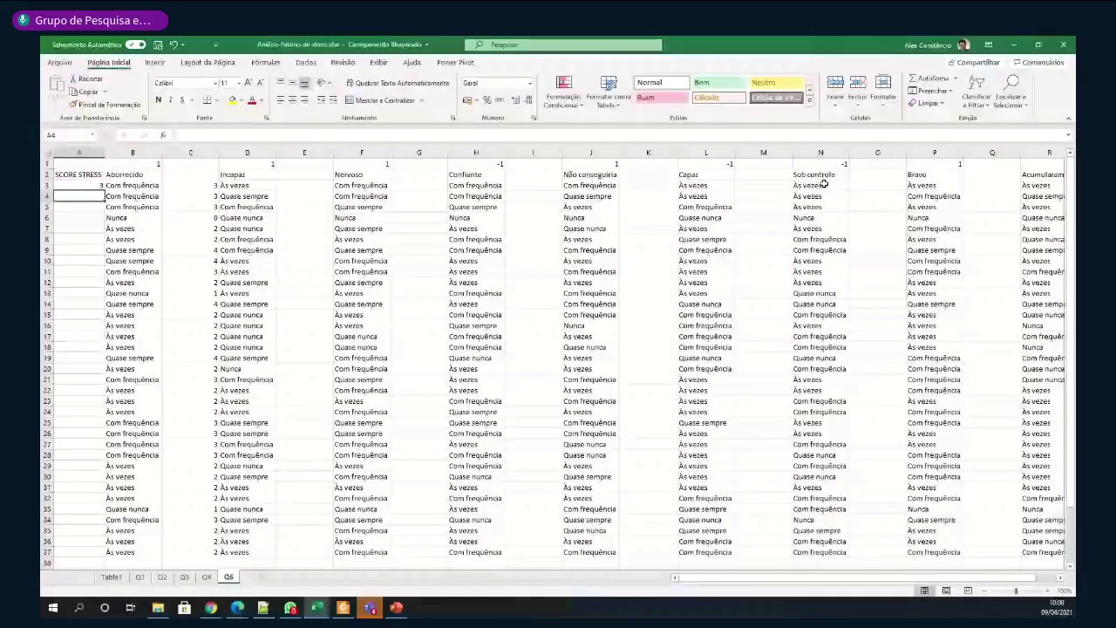
key("Up")
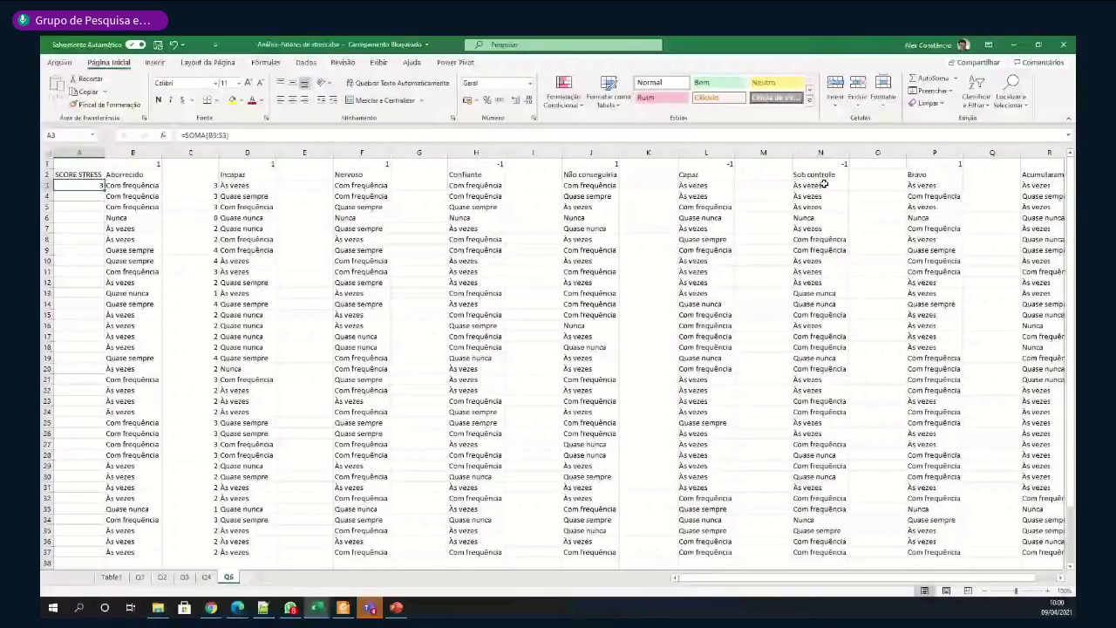
key("Right")
key("Right")
key("Right")
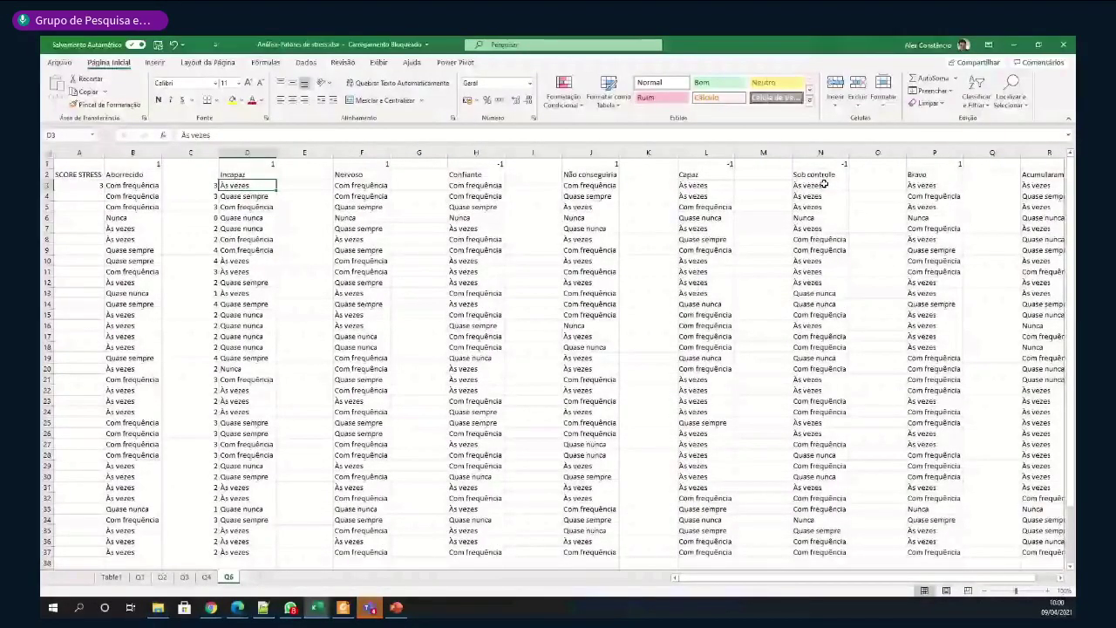
key("Right")
type("4")
key("Return")
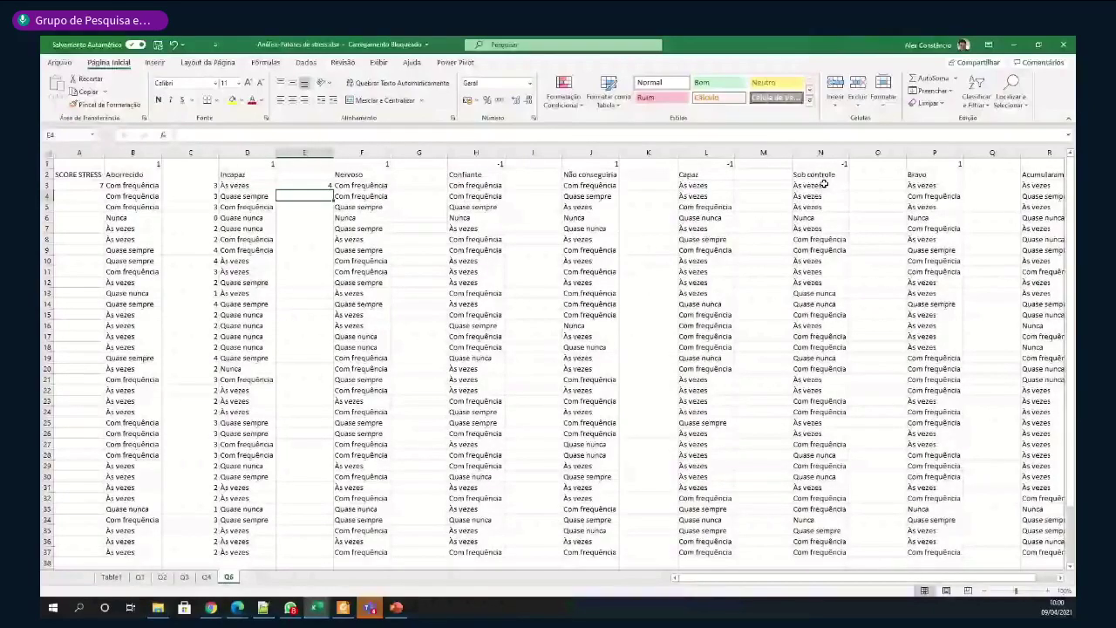
key("ctrl+z")
key("Left")
key("Left")
key("Down")
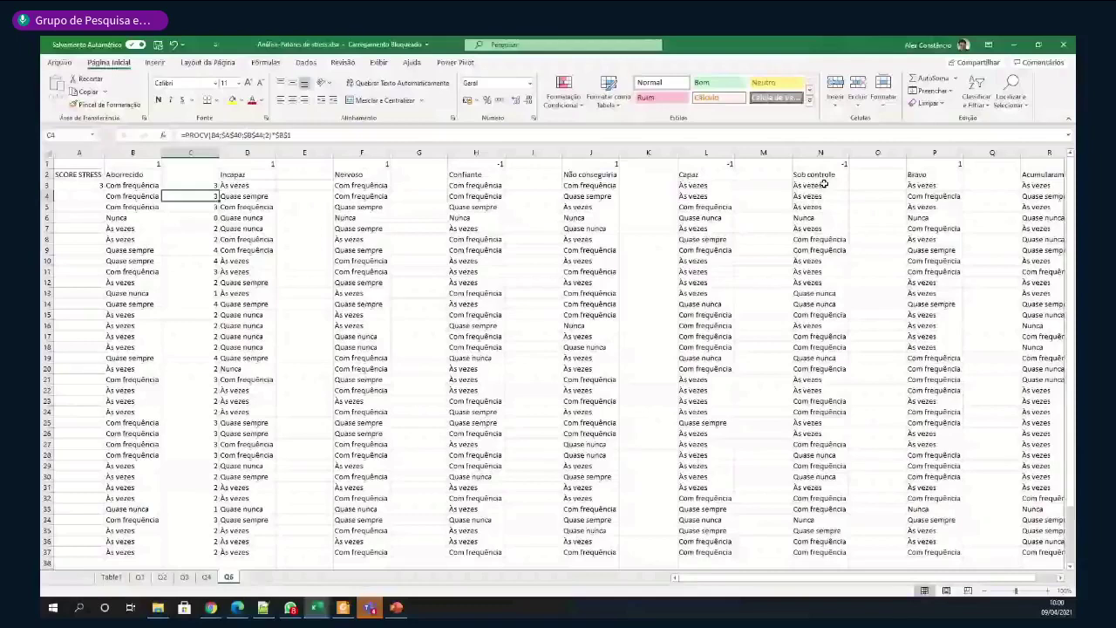
key("Up")
key("Left")
key("Left")
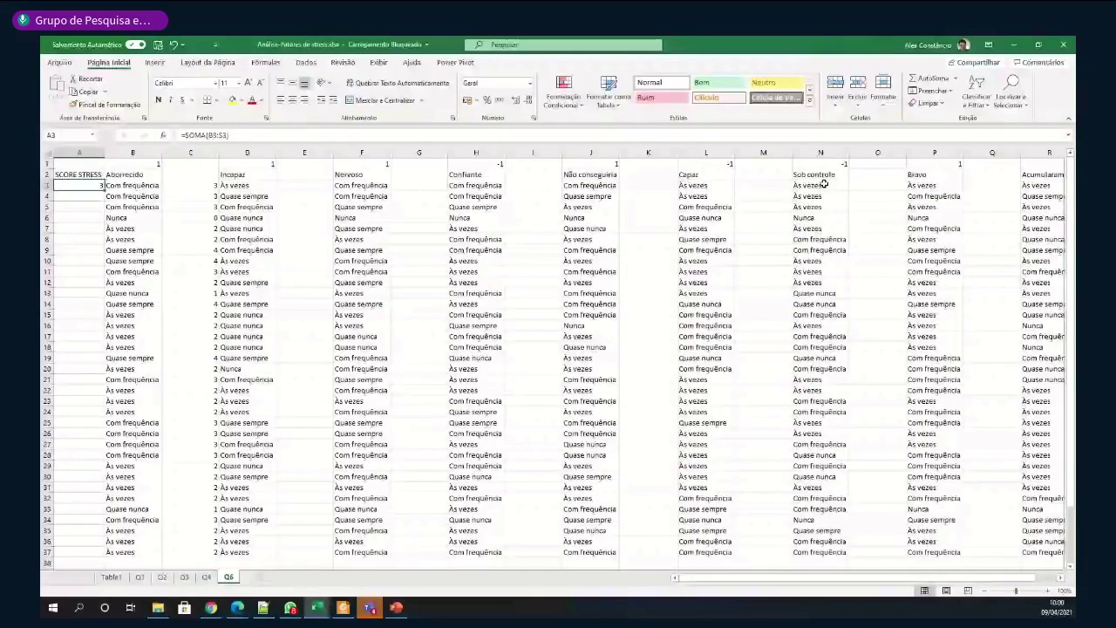
key("Down")
key("Down")
key("Down")
key("Down")
key("Down")
key("Down")
key("Down")
key("Down")
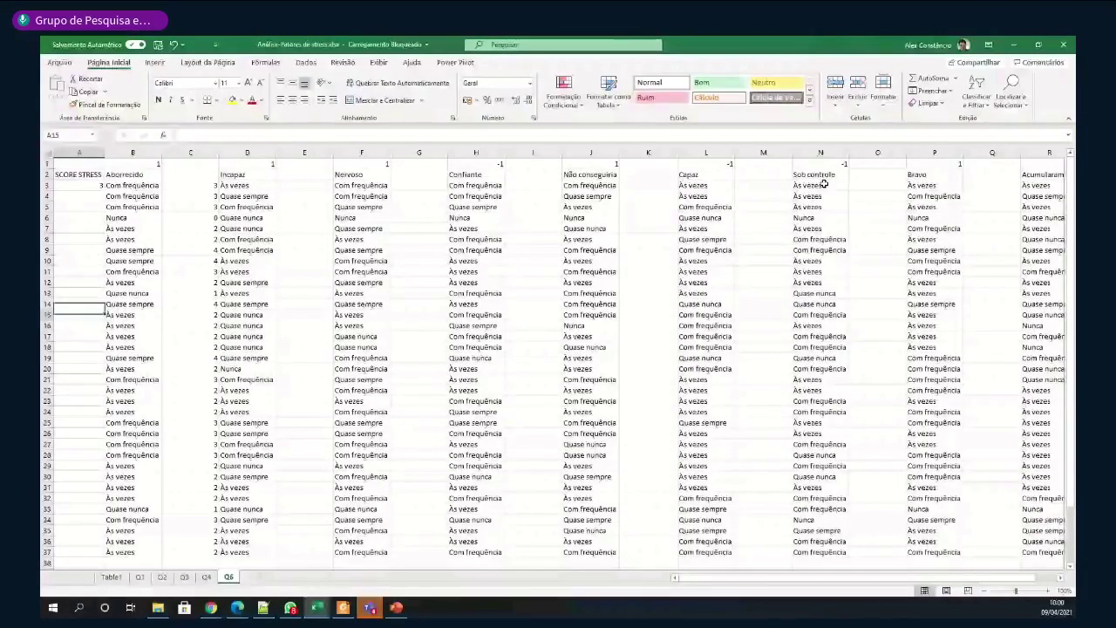
key("Down")
key("Down")
key("Down")
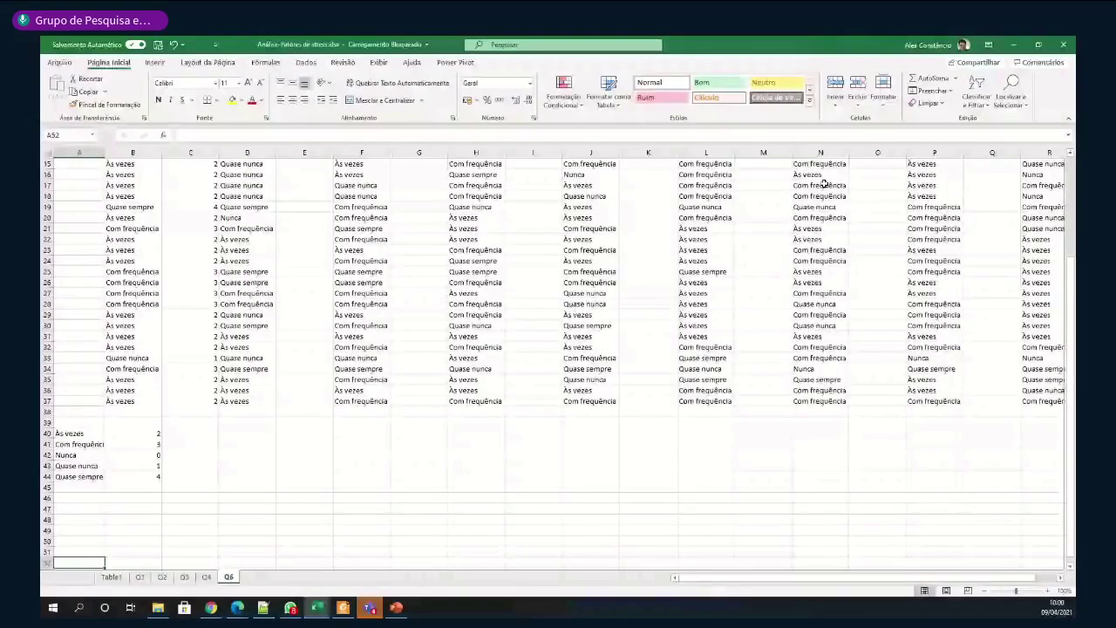
Paste the Estado / Distribuição de estado estressante table into rows 46–50 at A46
key("Up")
key("Up")
key("Up")
key("Right")
key("Right")
key("Right")
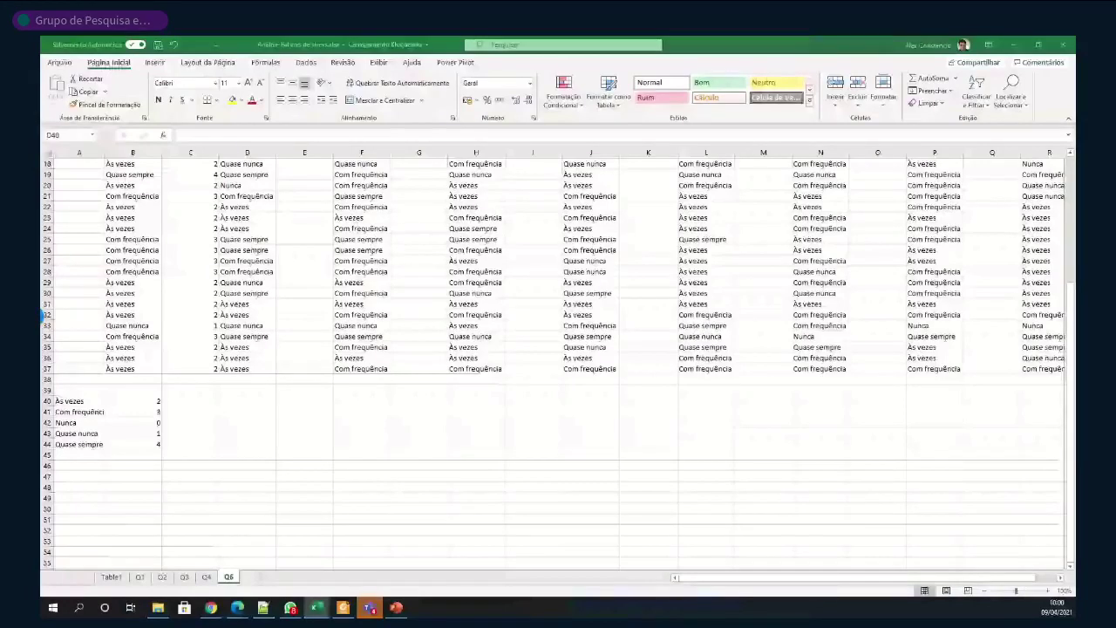
key("ctrl+c")
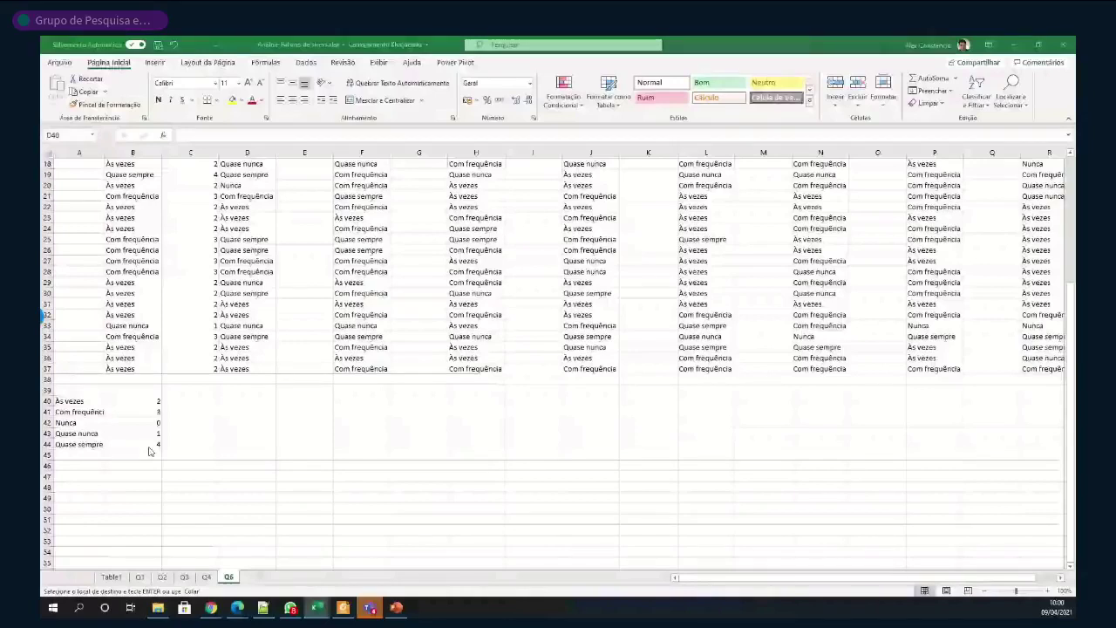
key("ctrl+v")
left_click(288, 487)
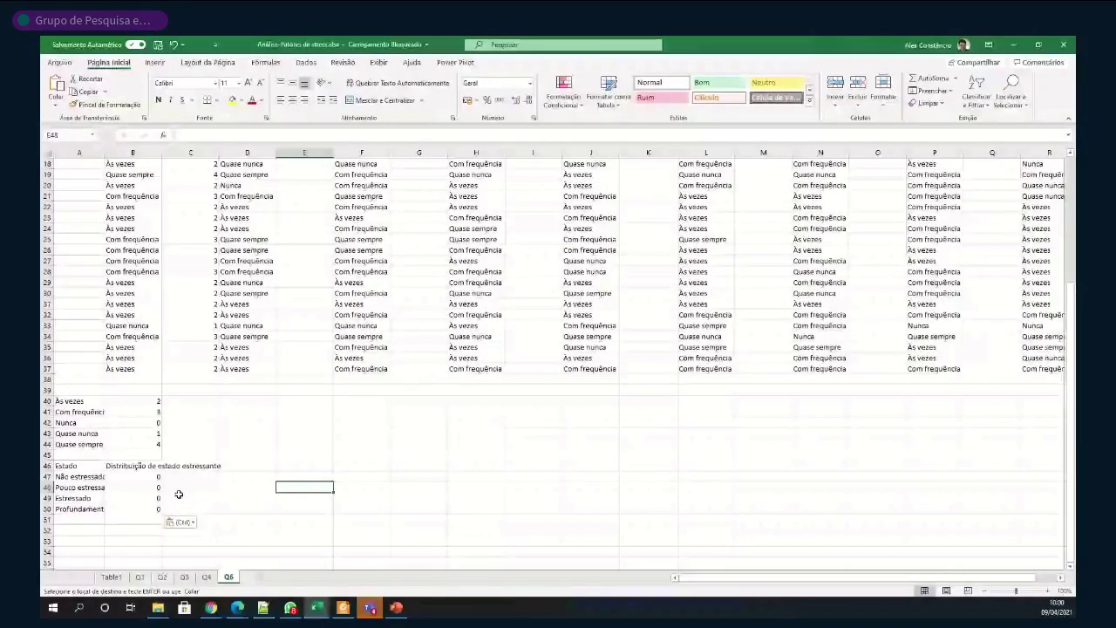
key("Escape")
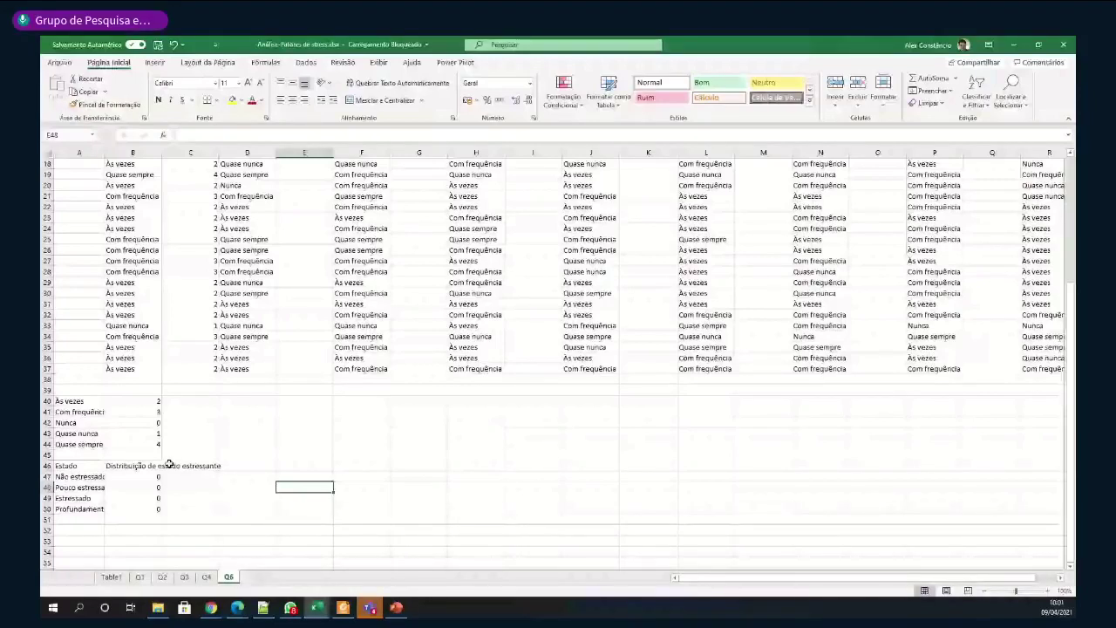
left_click(132, 476)
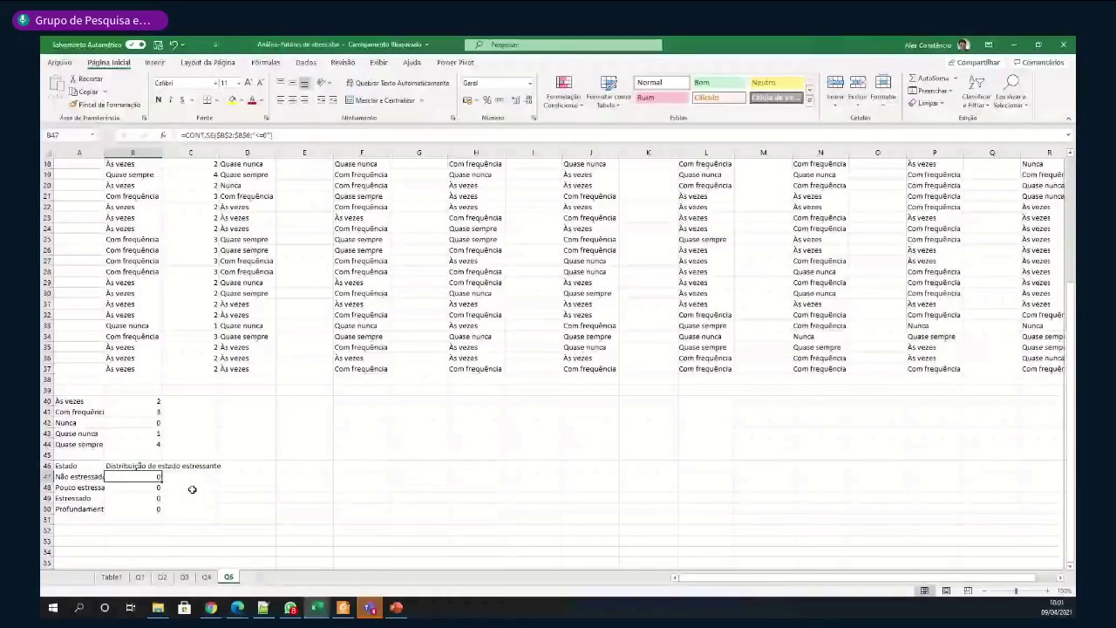
Enter <=0 for the first stress state and >=8 for the last
type("<=0")
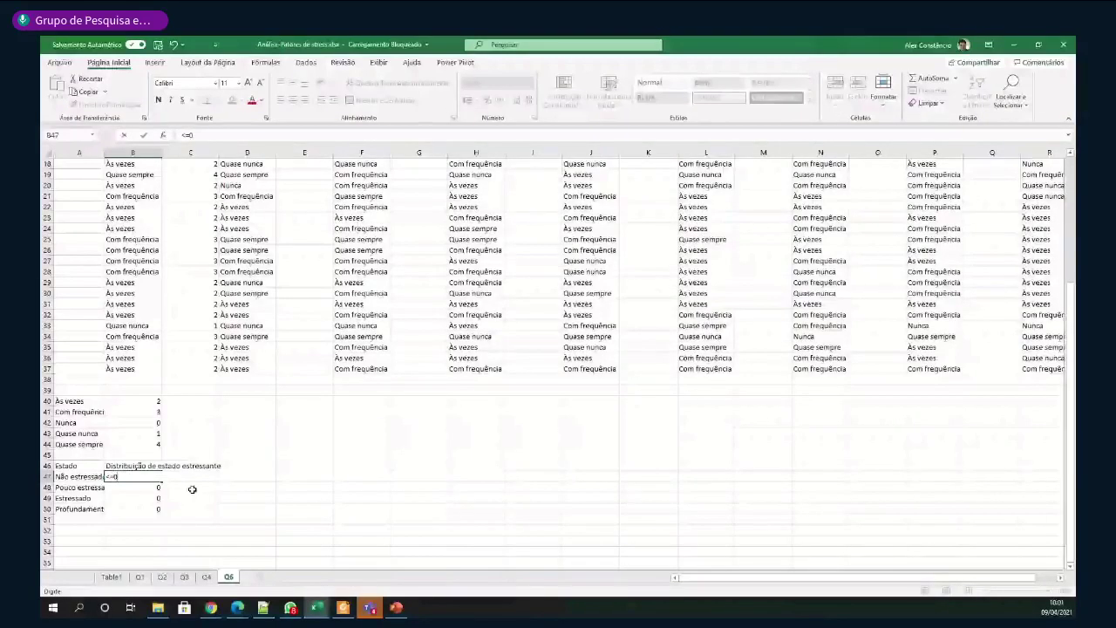
key("ctrl+Return")
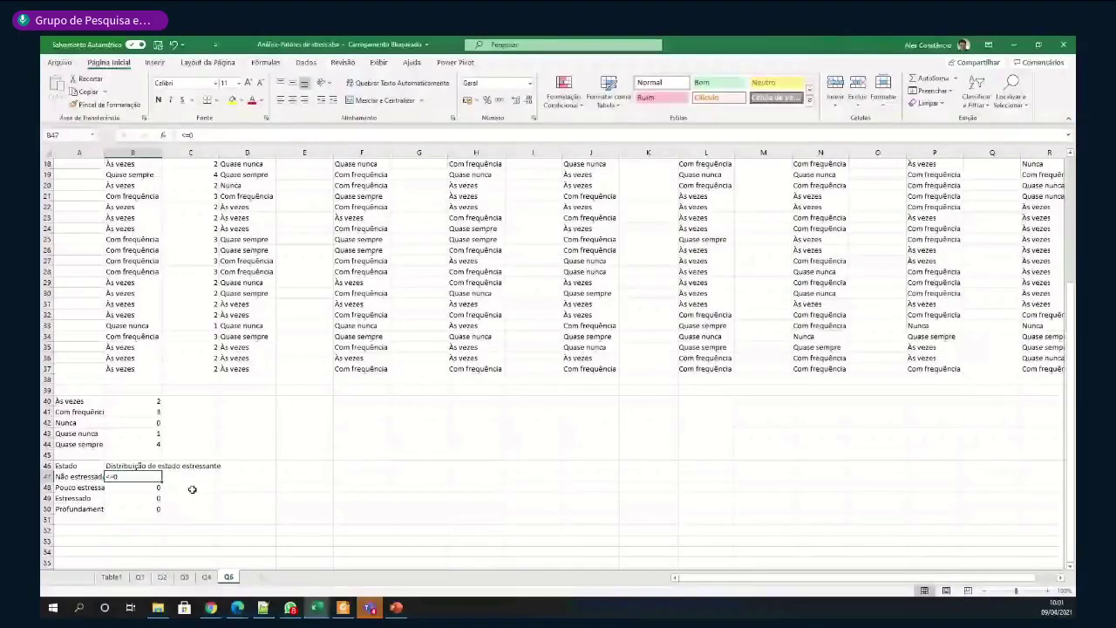
left_click(126, 507)
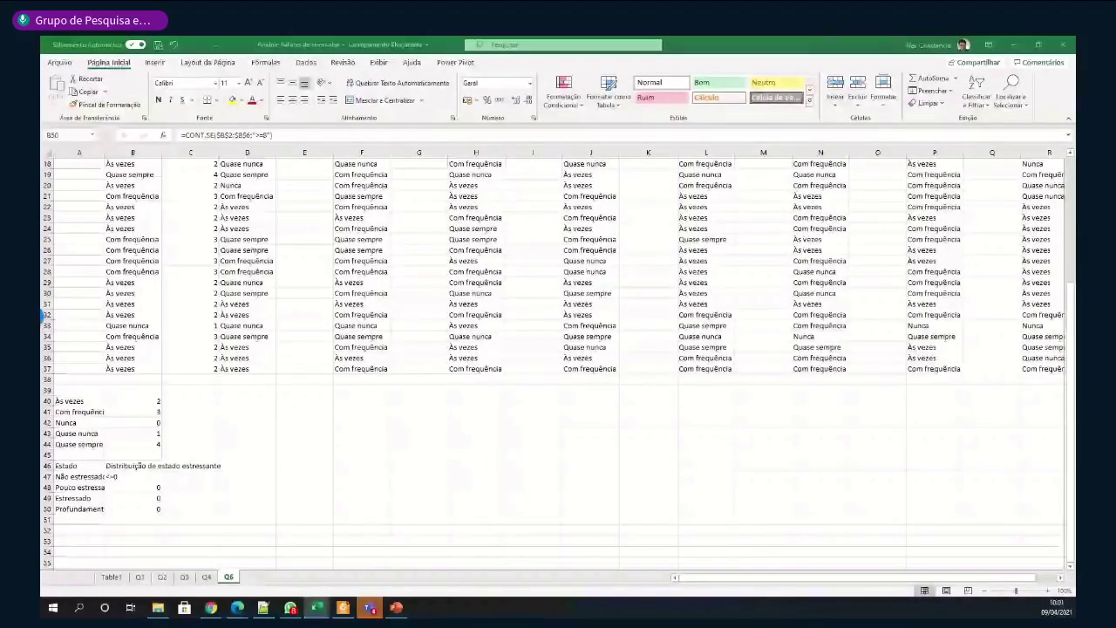
left_click(125, 508)
type(">=")
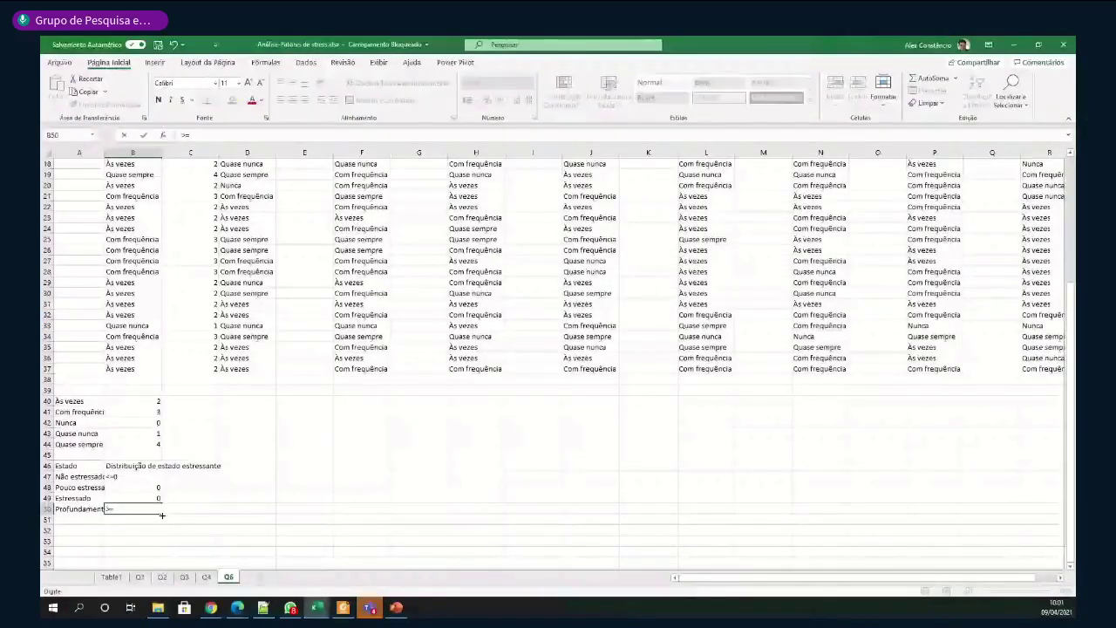
type("8")
key("Return")
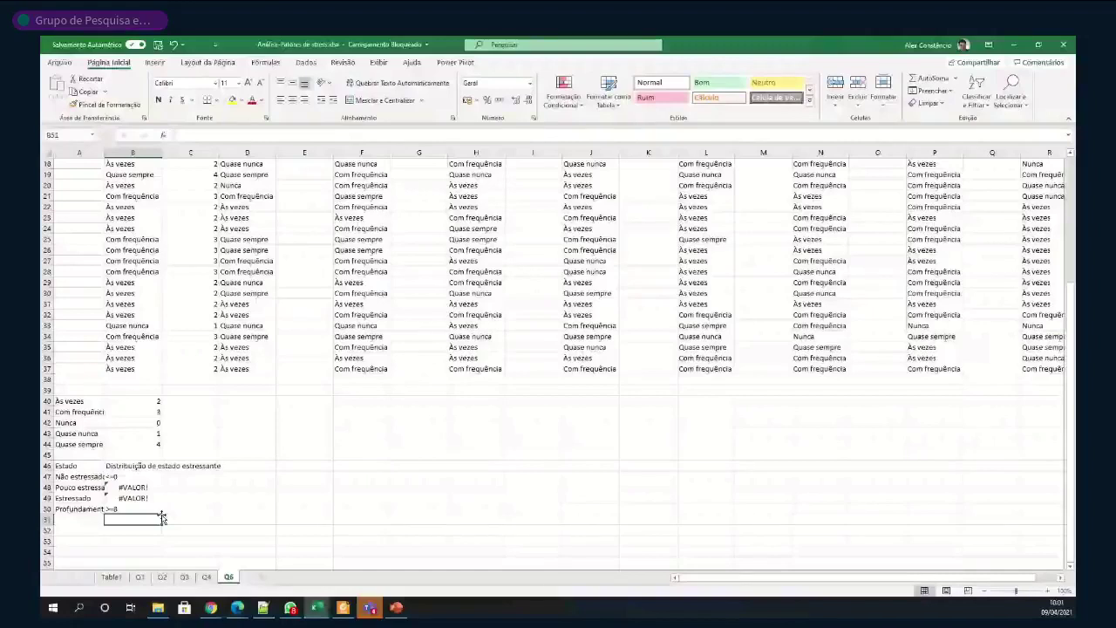
Clear B48:B49 and enter 0 a 4 for the second state
key("Up")
key("Up")
key("Delete")
key("Up")
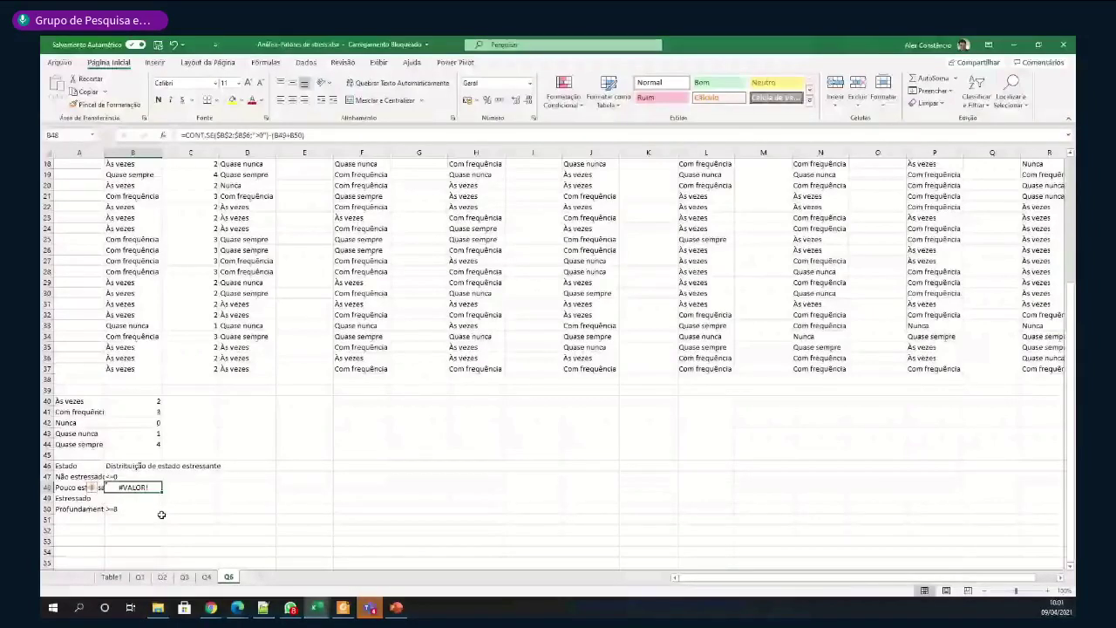
key("Delete")
key("Down")
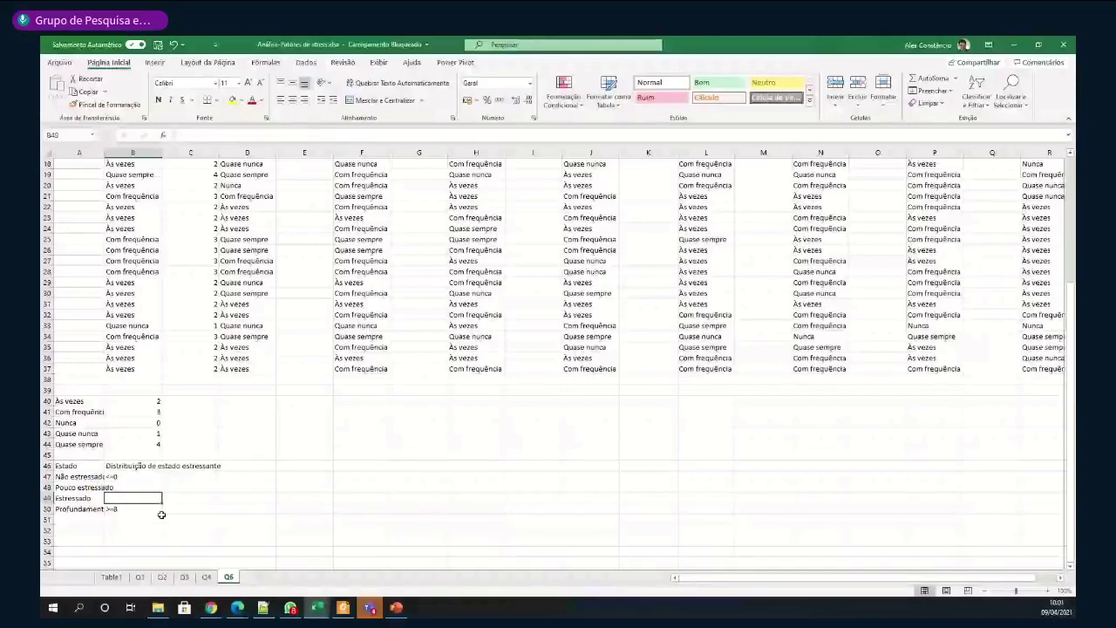
type("6 a ")
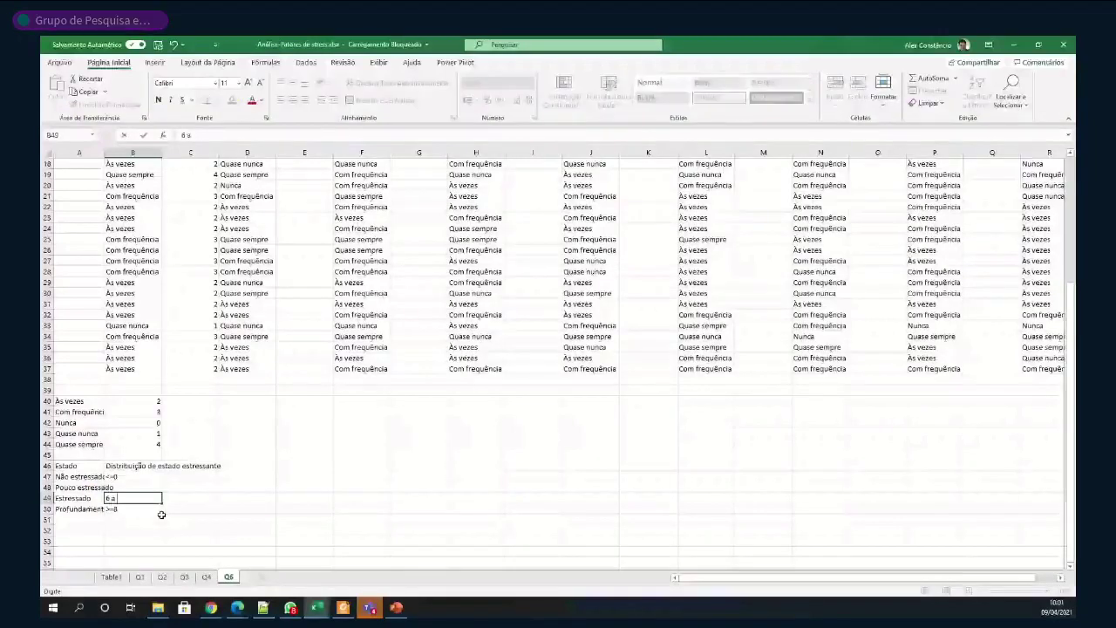
type("8")
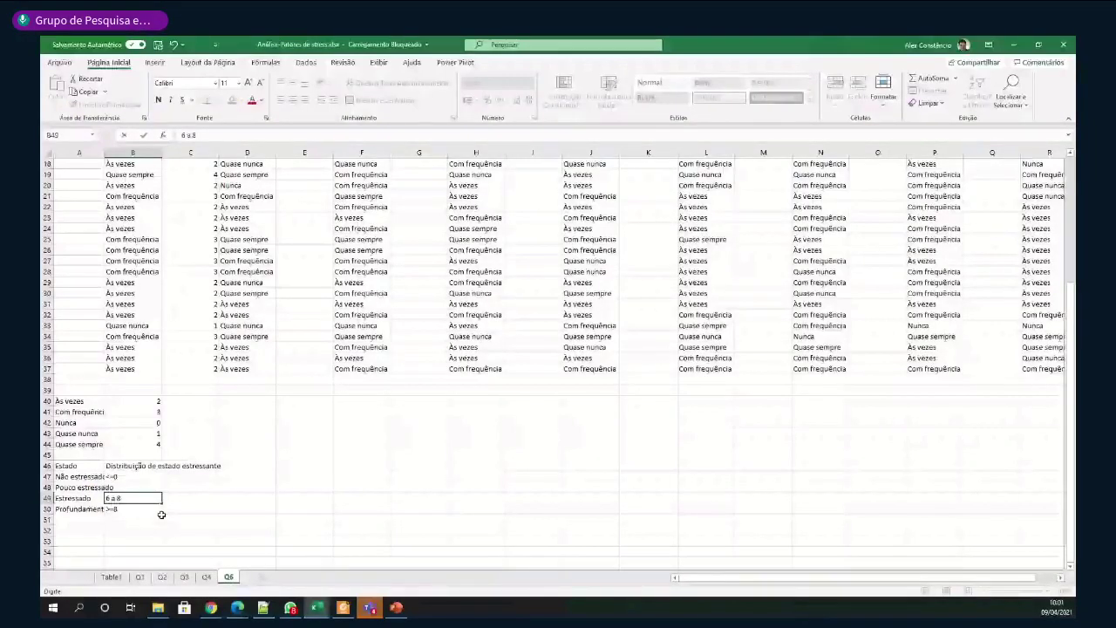
key("Up")
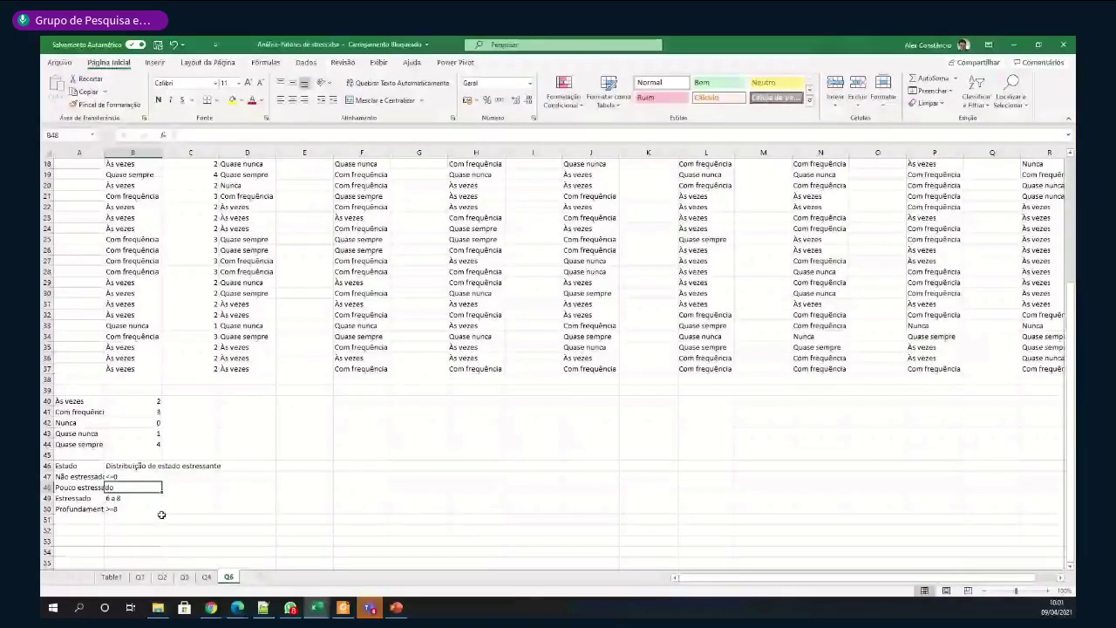
key("Return")
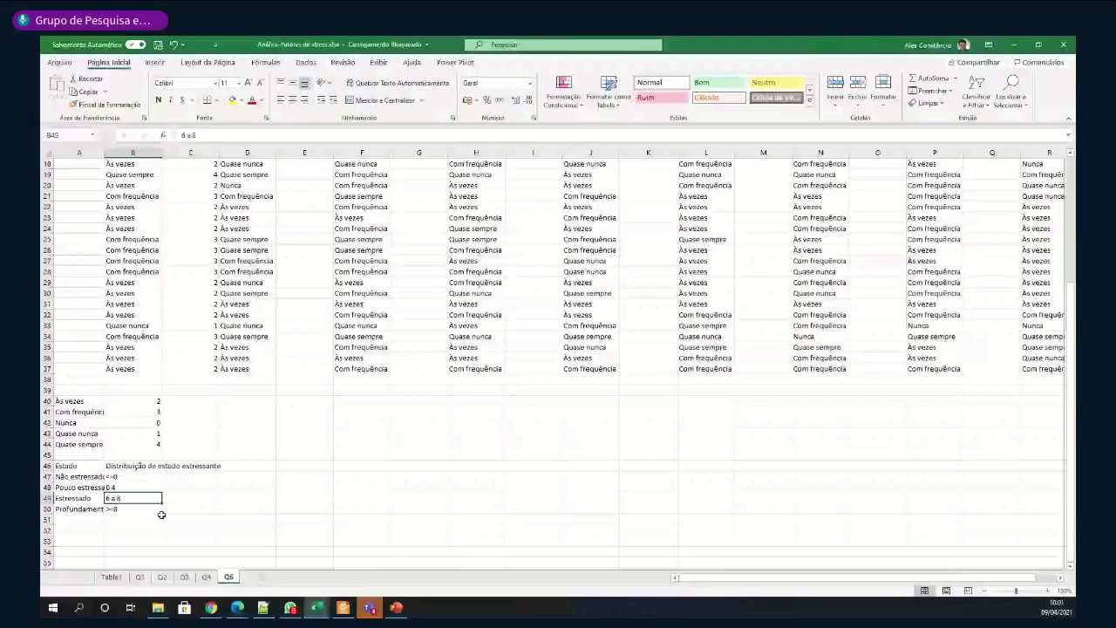
key("Up")
type("0 a")
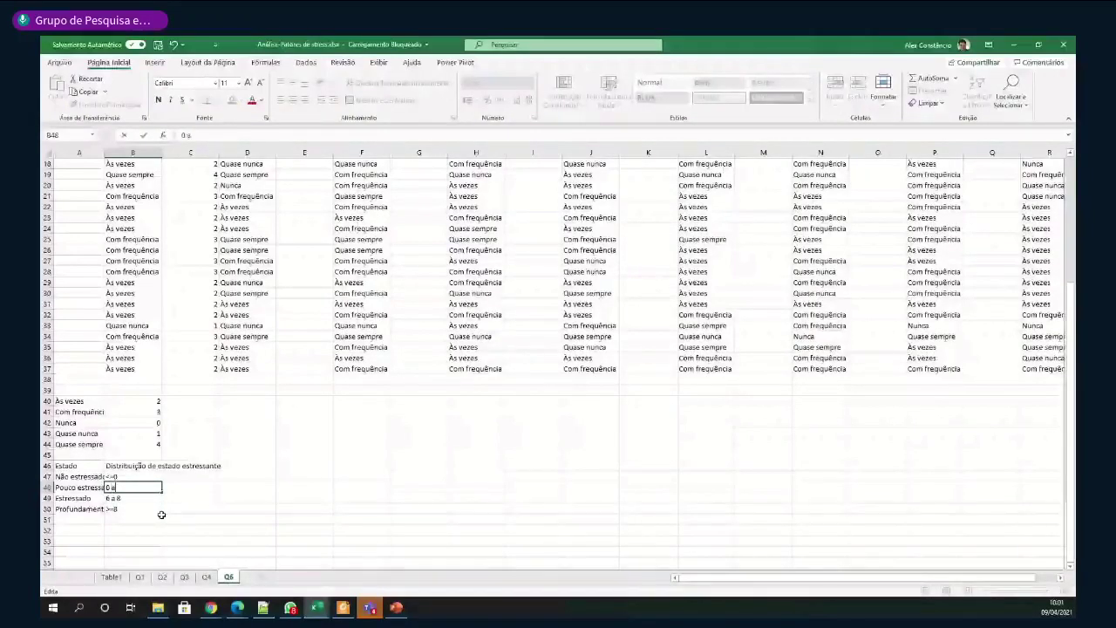
type(" 4")
key("Return")
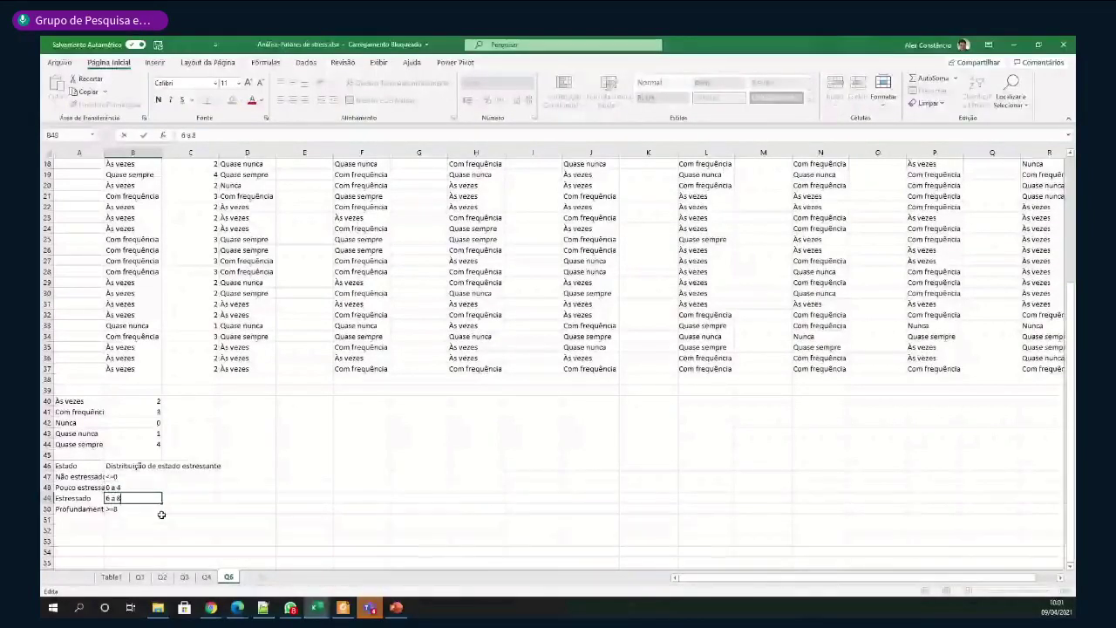
Correct the third state's range from 6 a 8 to 4 a 8
key("Left")
key("Left")
key("Left")
key("BackSpace")
type("4")
key("ctrl+Return")
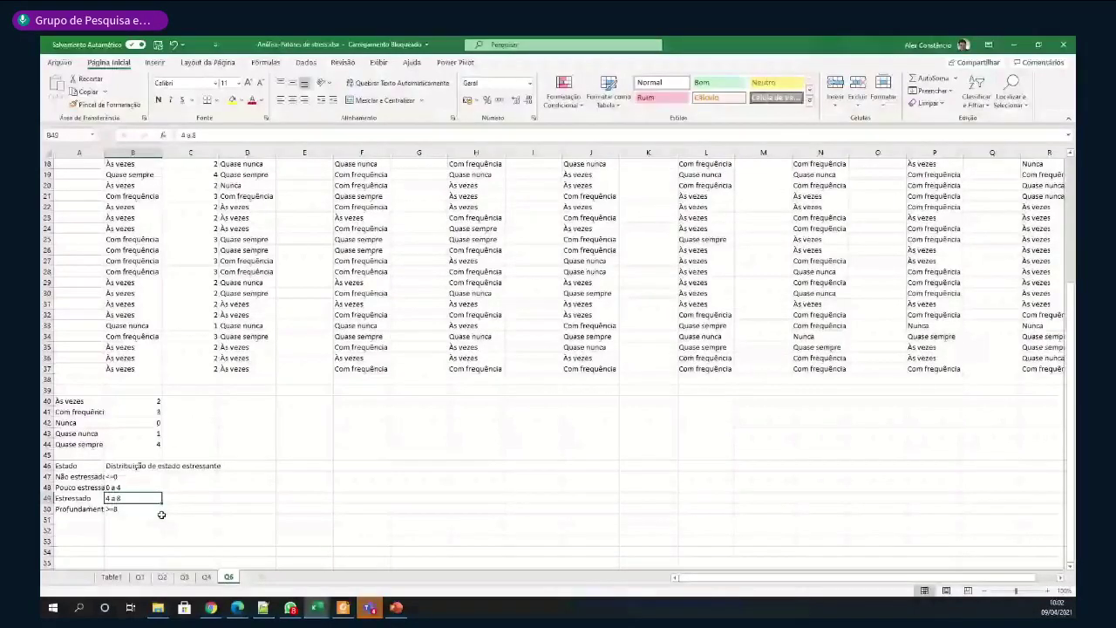
key("Up")
key("Up")
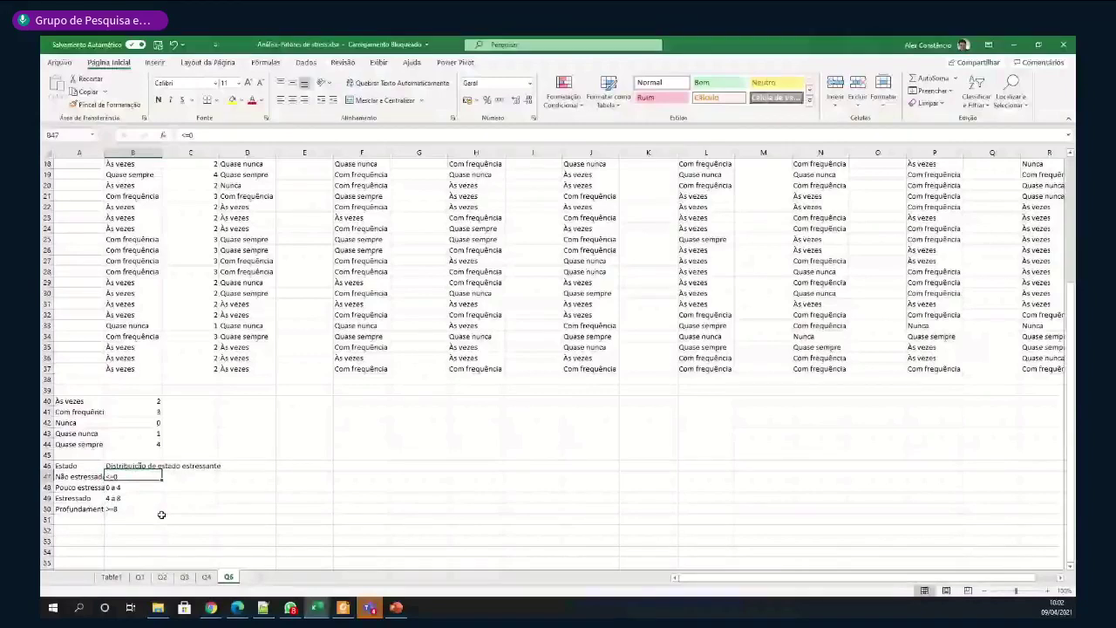
key("Up")
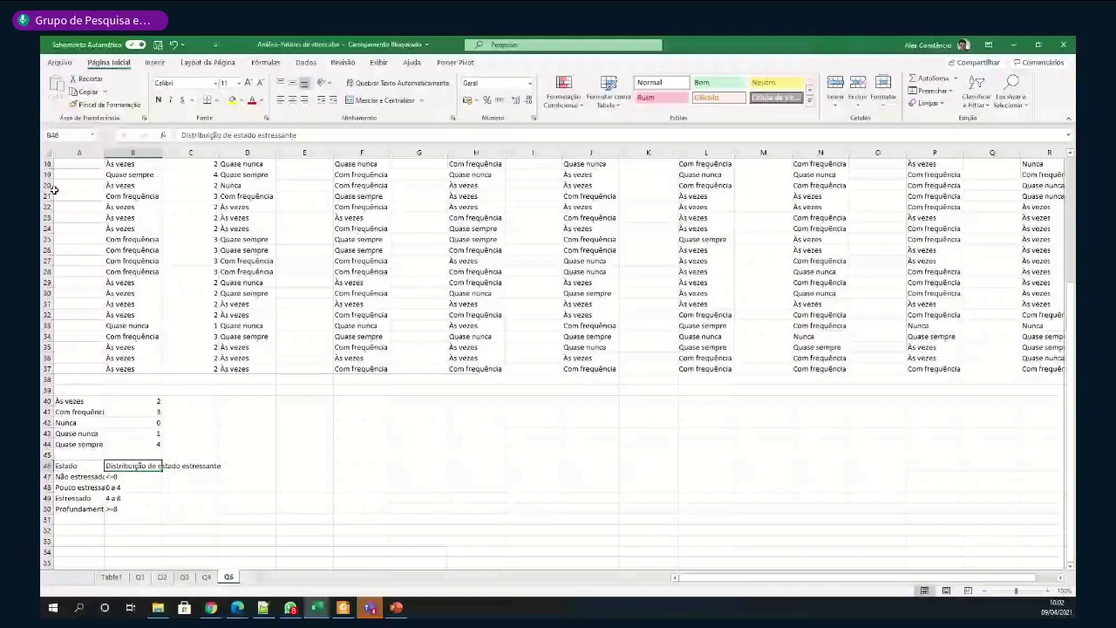
scroll(53, 190, "up", 6)
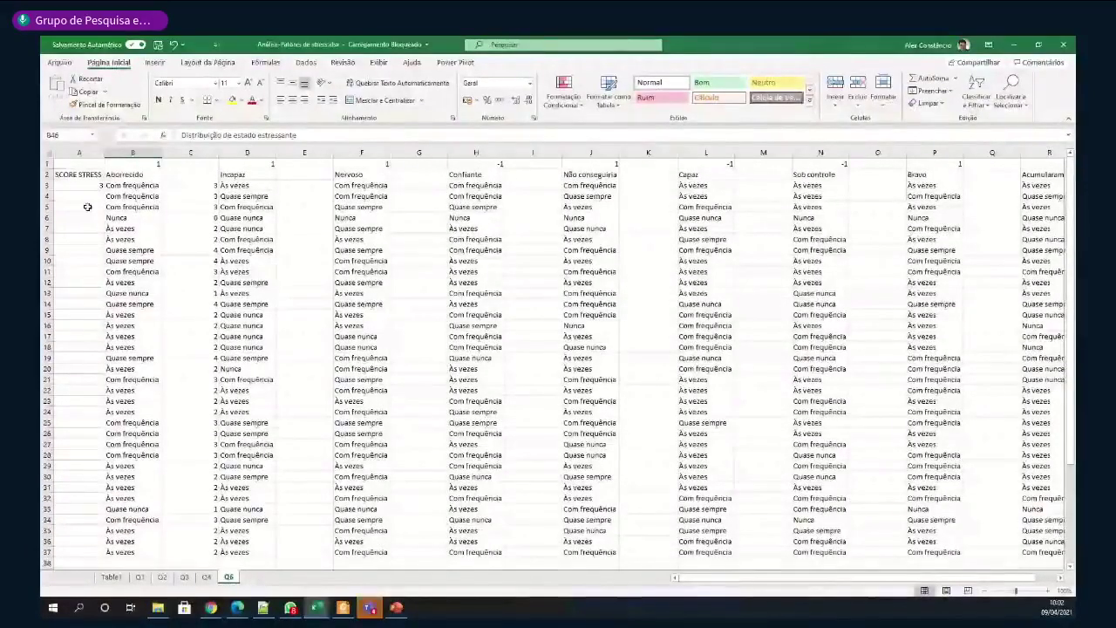
scroll(88, 209, "down", 7)
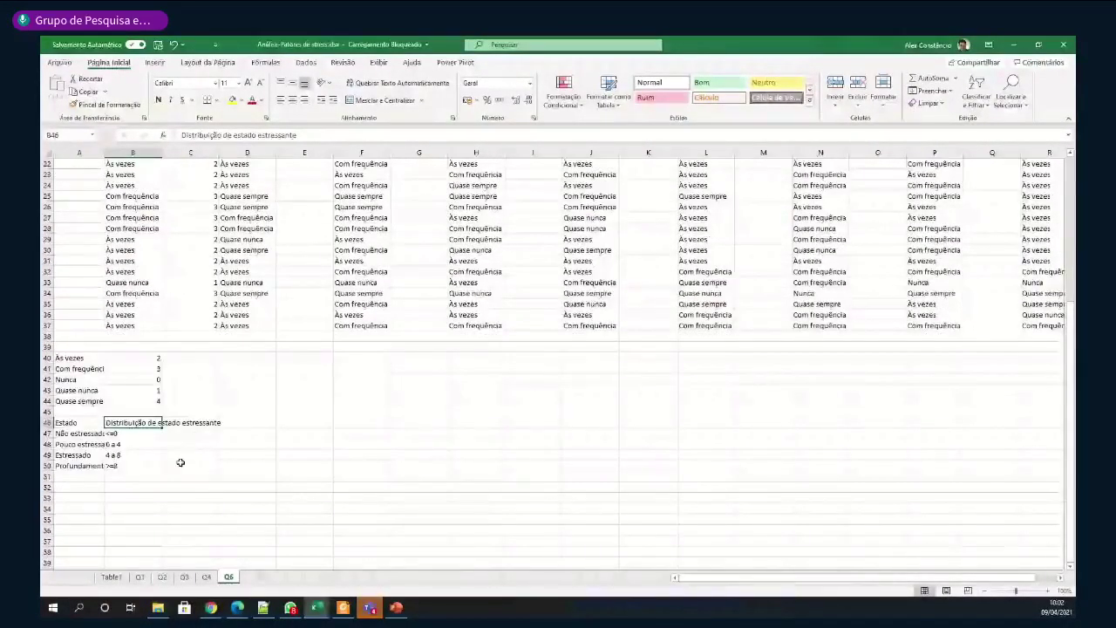
left_click(77, 424)
left_click_drag(77, 424, 230, 443)
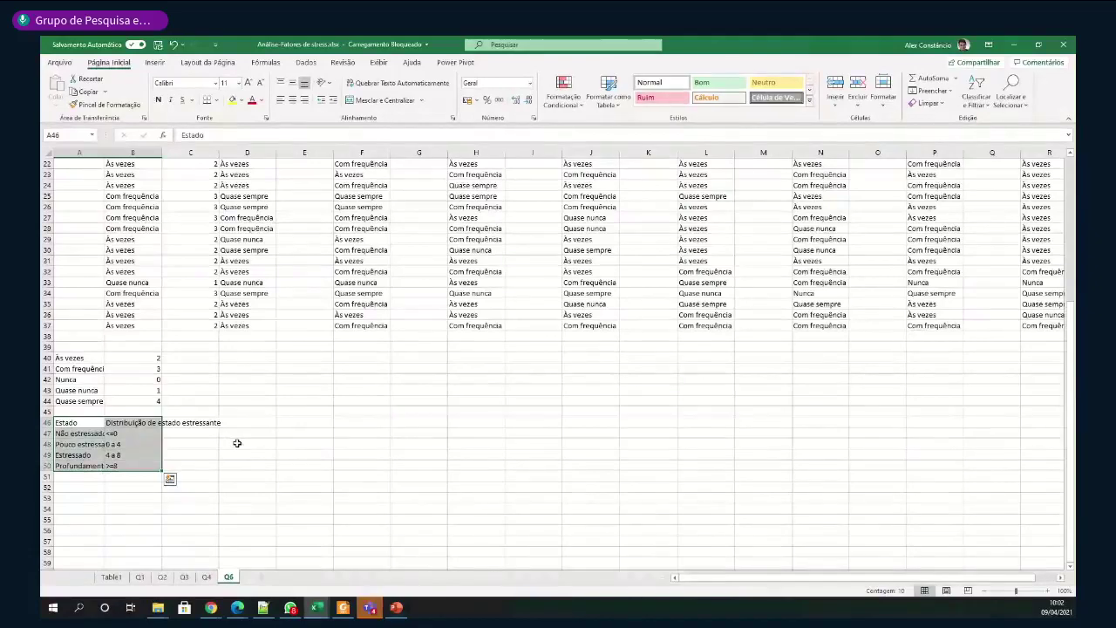
left_click(247, 335)
scroll(319, 388, "up", 7)
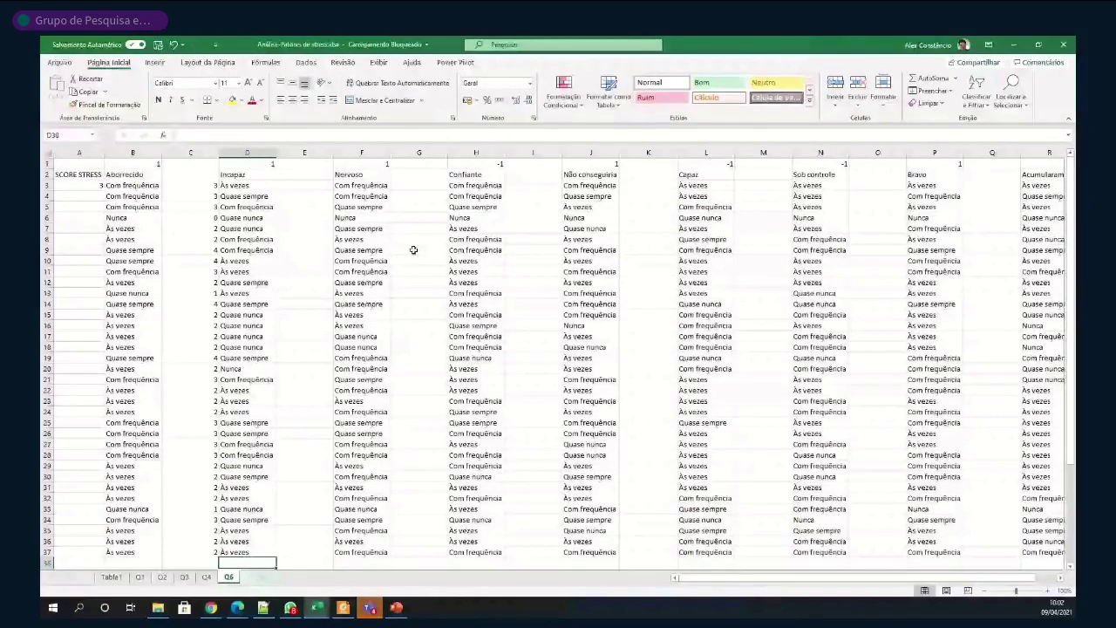
scroll(413, 250, "down", 4)
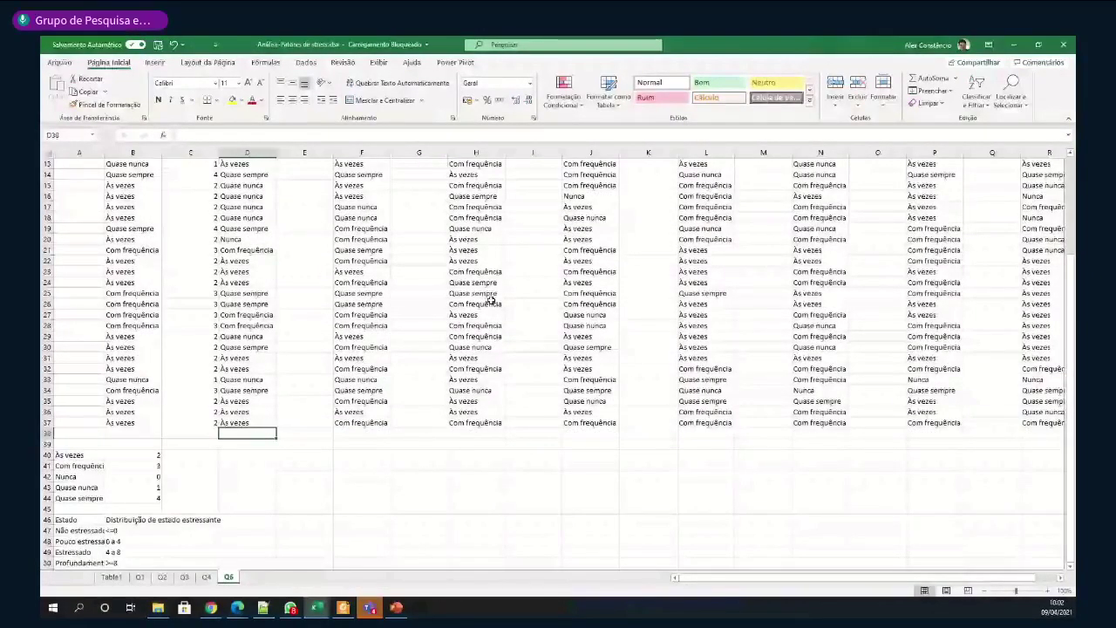
scroll(490, 299, "up", 4)
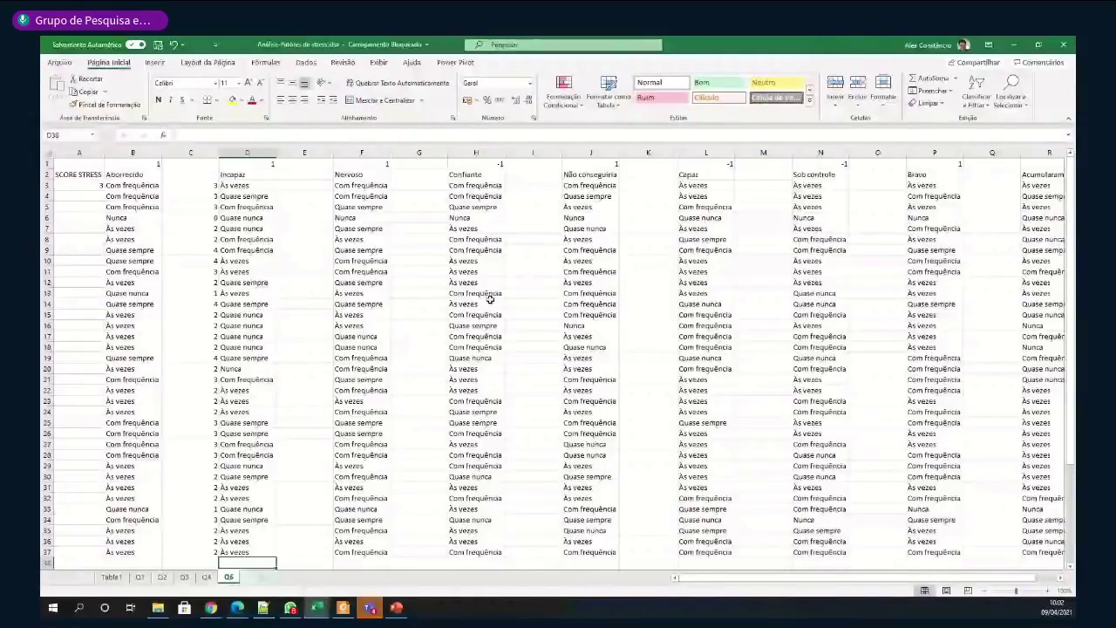